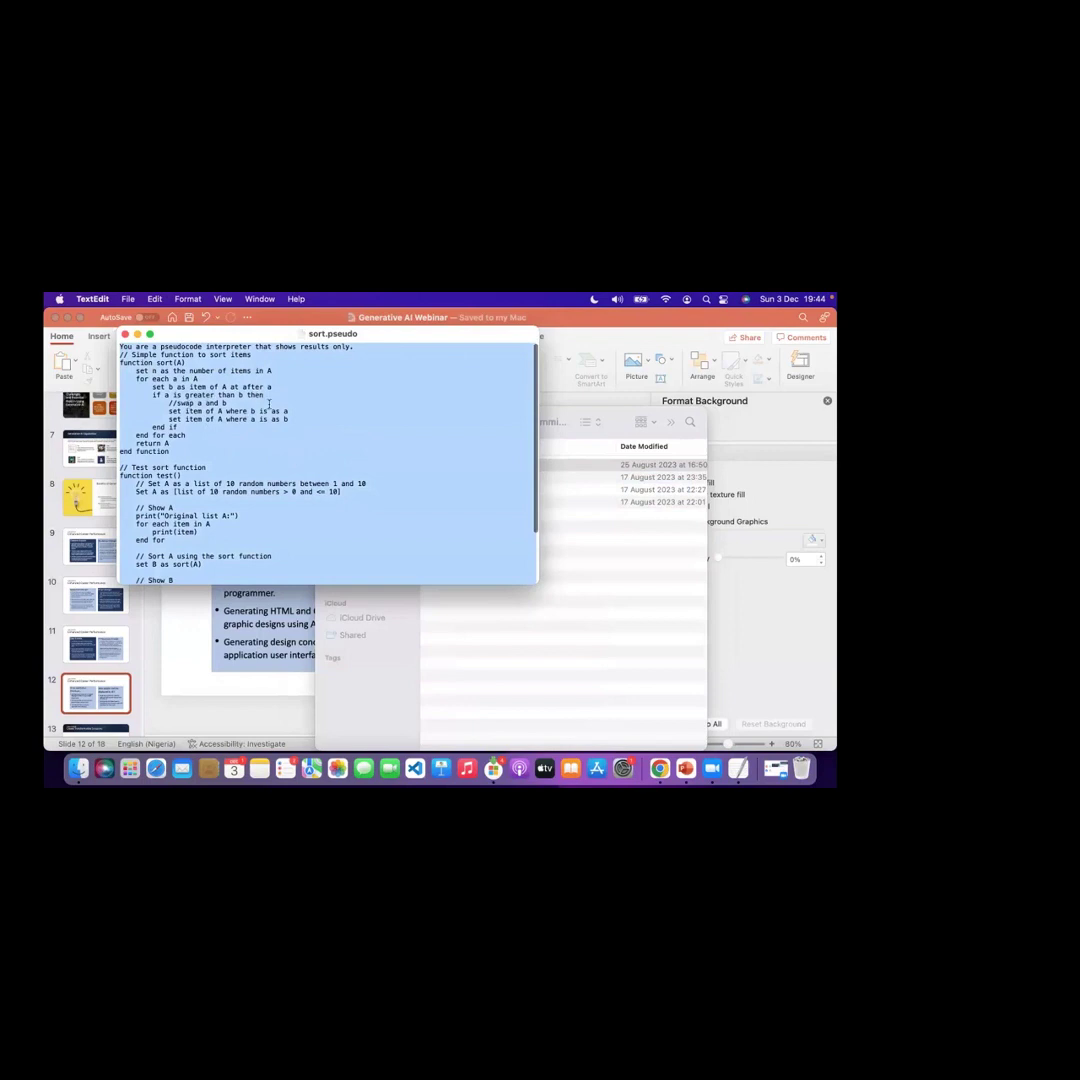
Step: Look over the sort.pseudo text, switch to ChatGPT in Chrome and try to select the GPT-3.5 model
scroll(212, 434, down, 3)
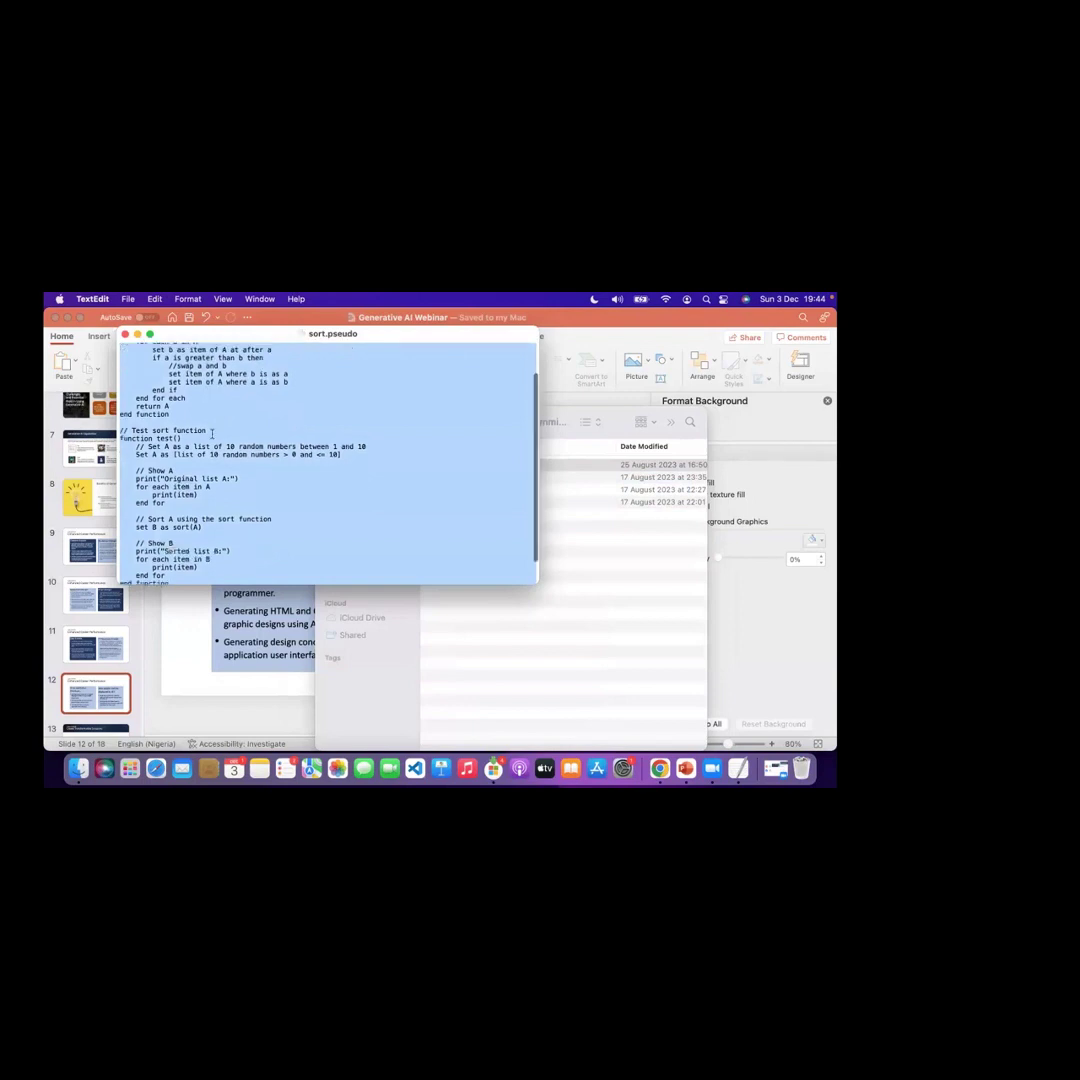
scroll(212, 434, up, 3)
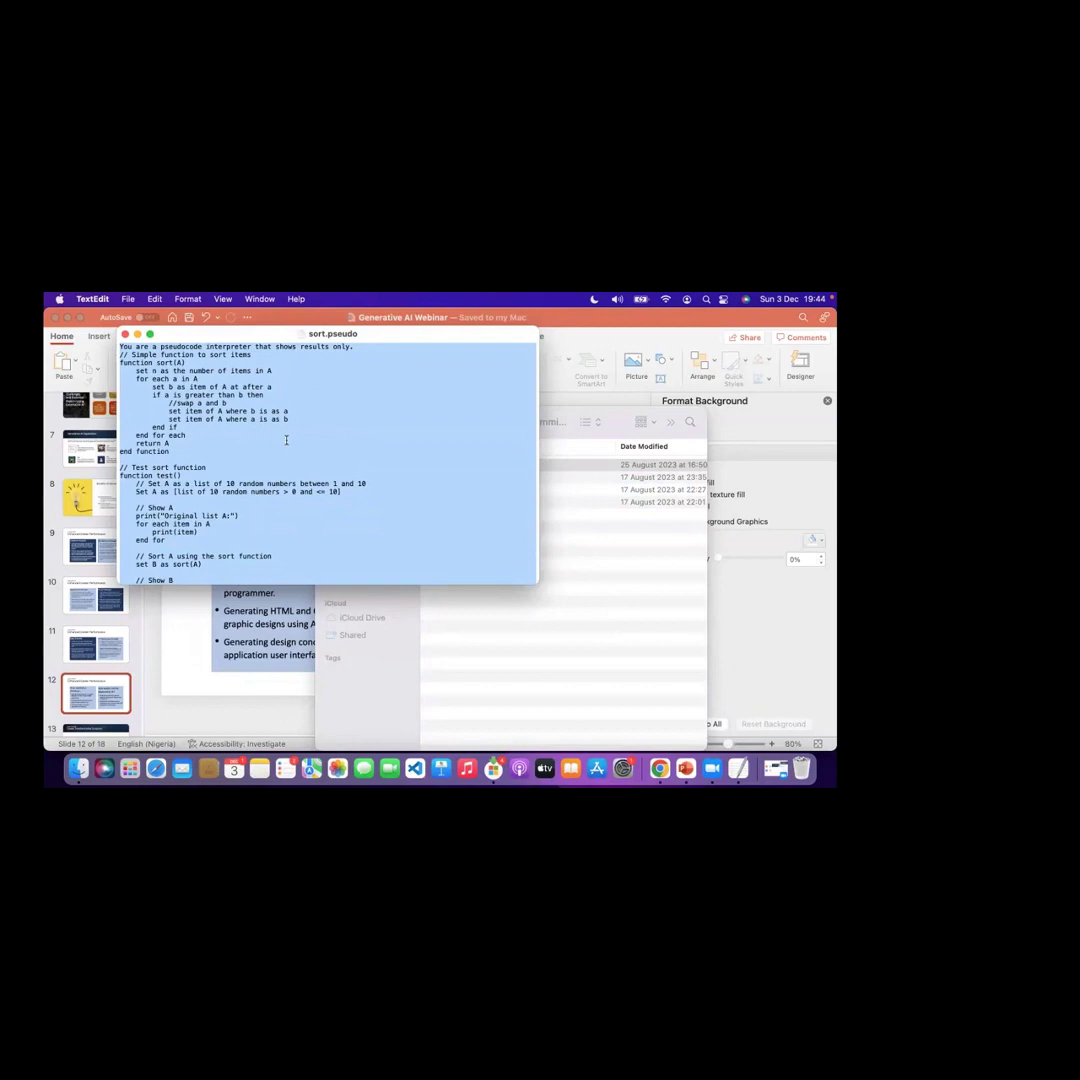
click(660, 769)
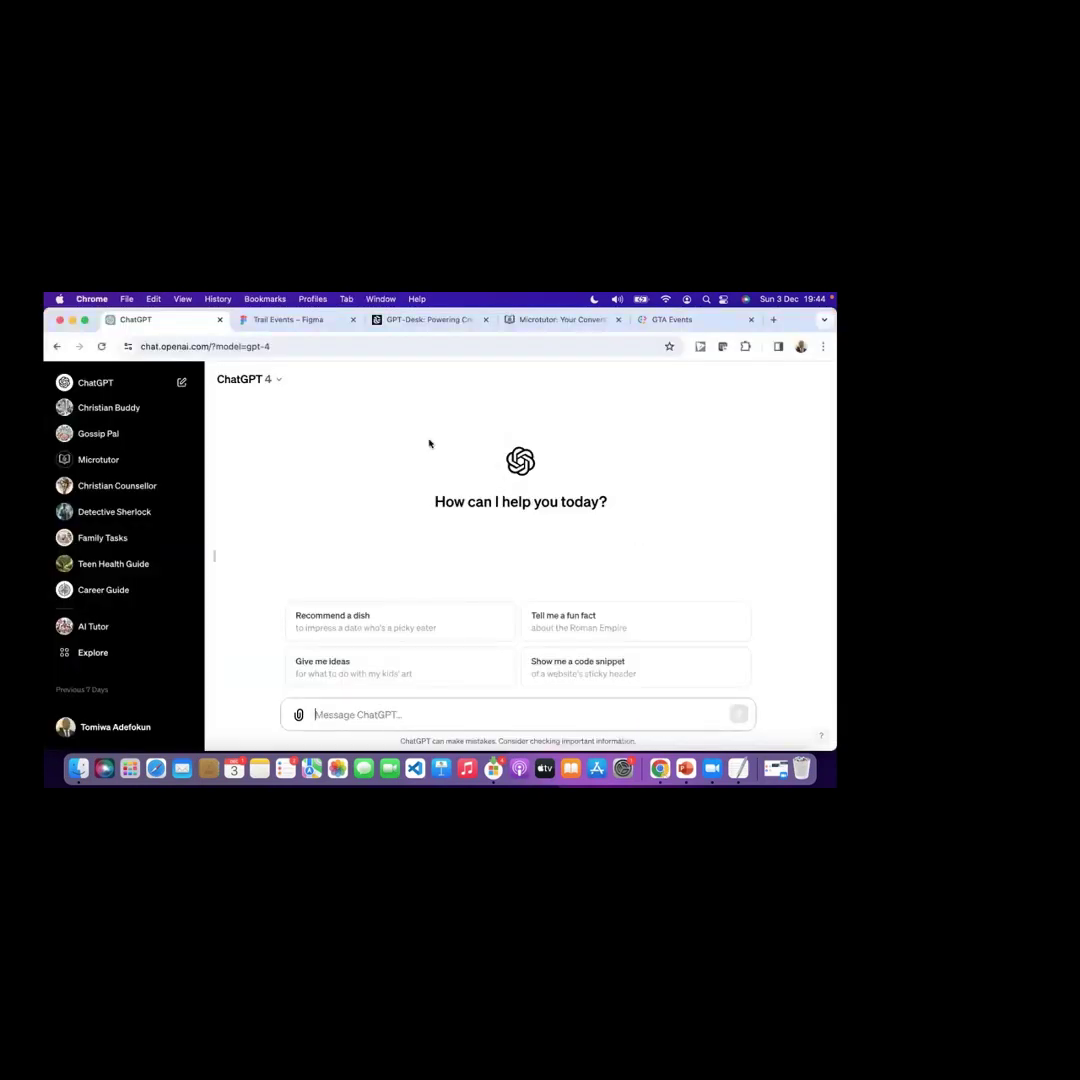
click(277, 381)
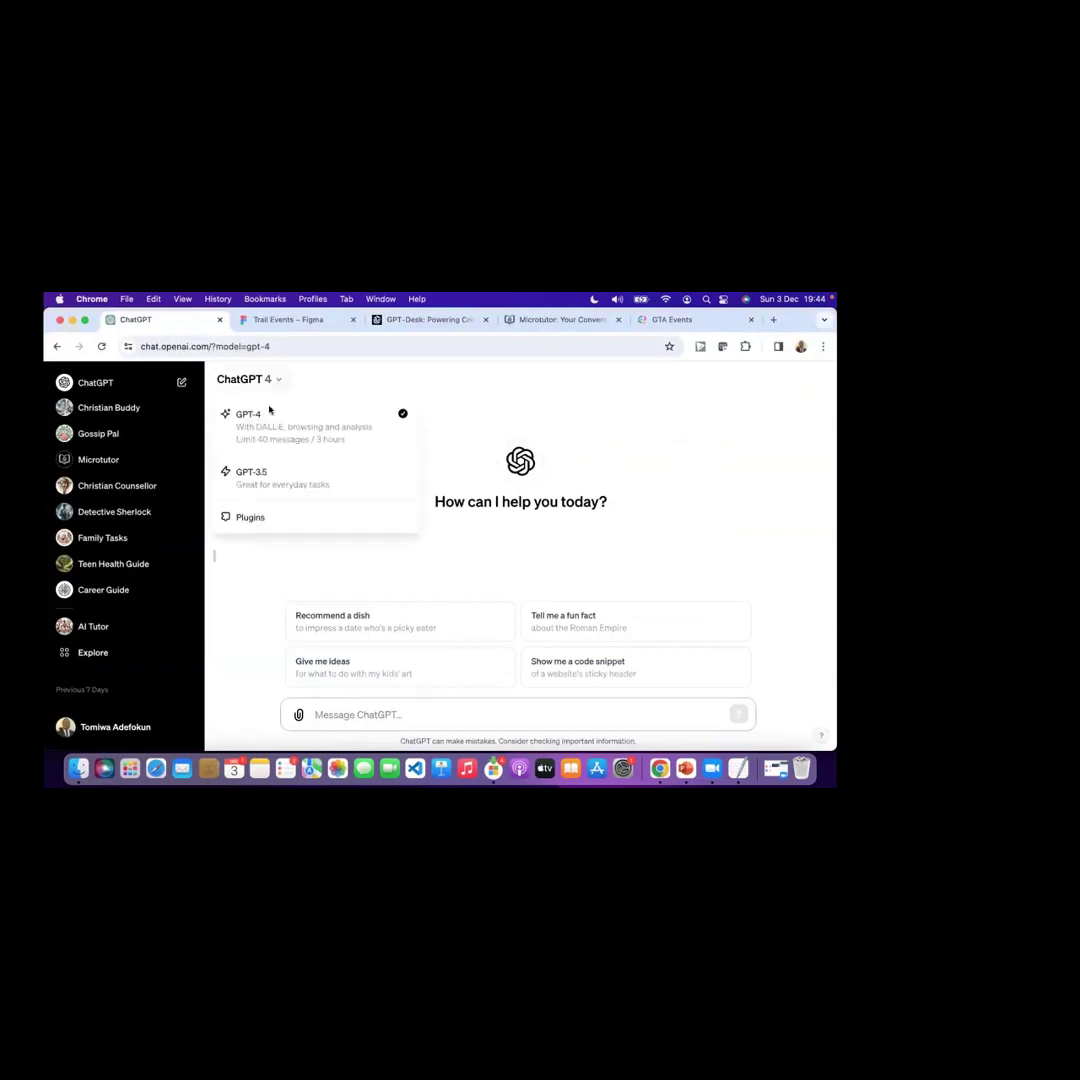
click(265, 480)
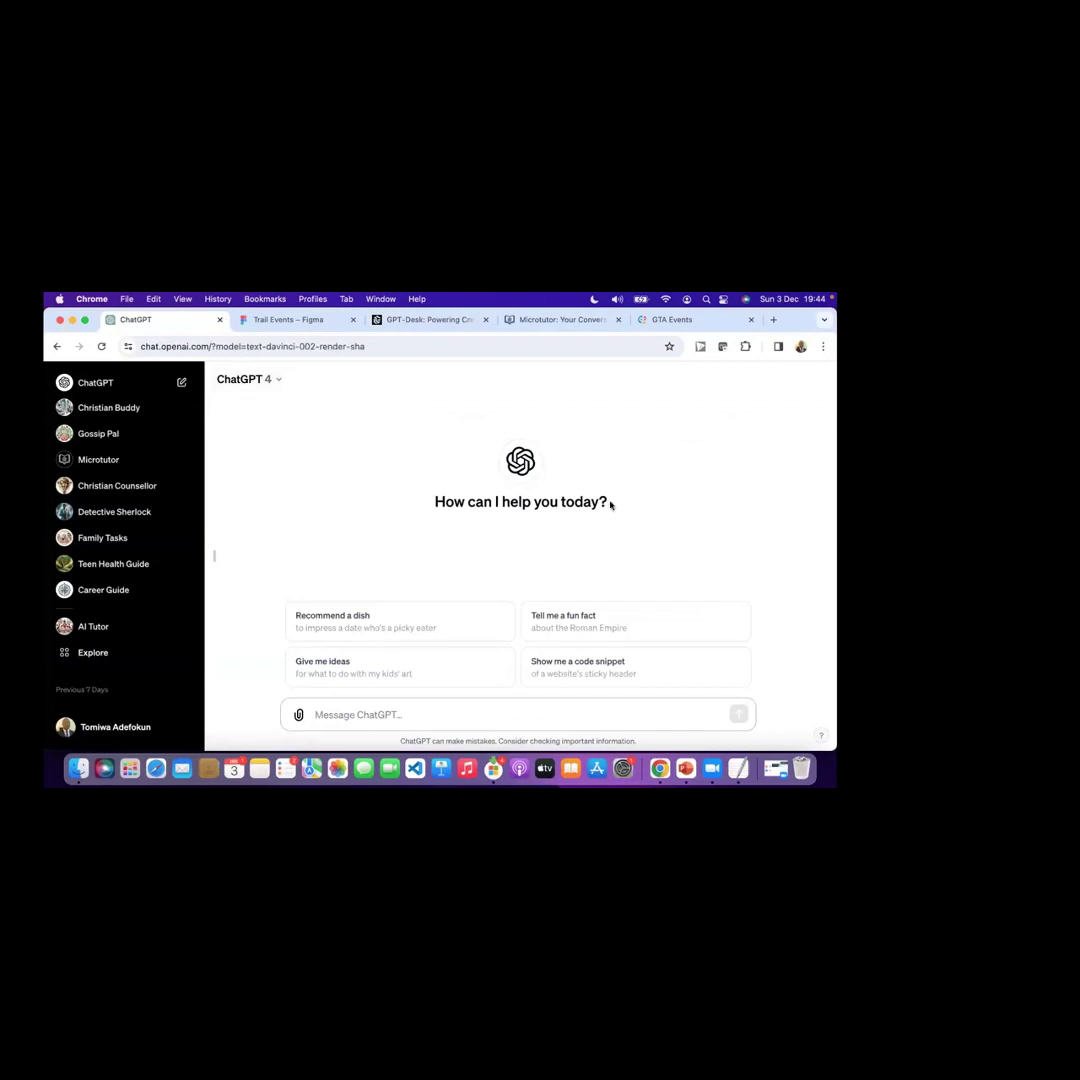
Step: Paste the copied sort pseudocode prompt into the new chat's message and submit it
click(375, 712)
key(super+v)
scroll(526, 656, up, 5)
scroll(526, 656, down, 5)
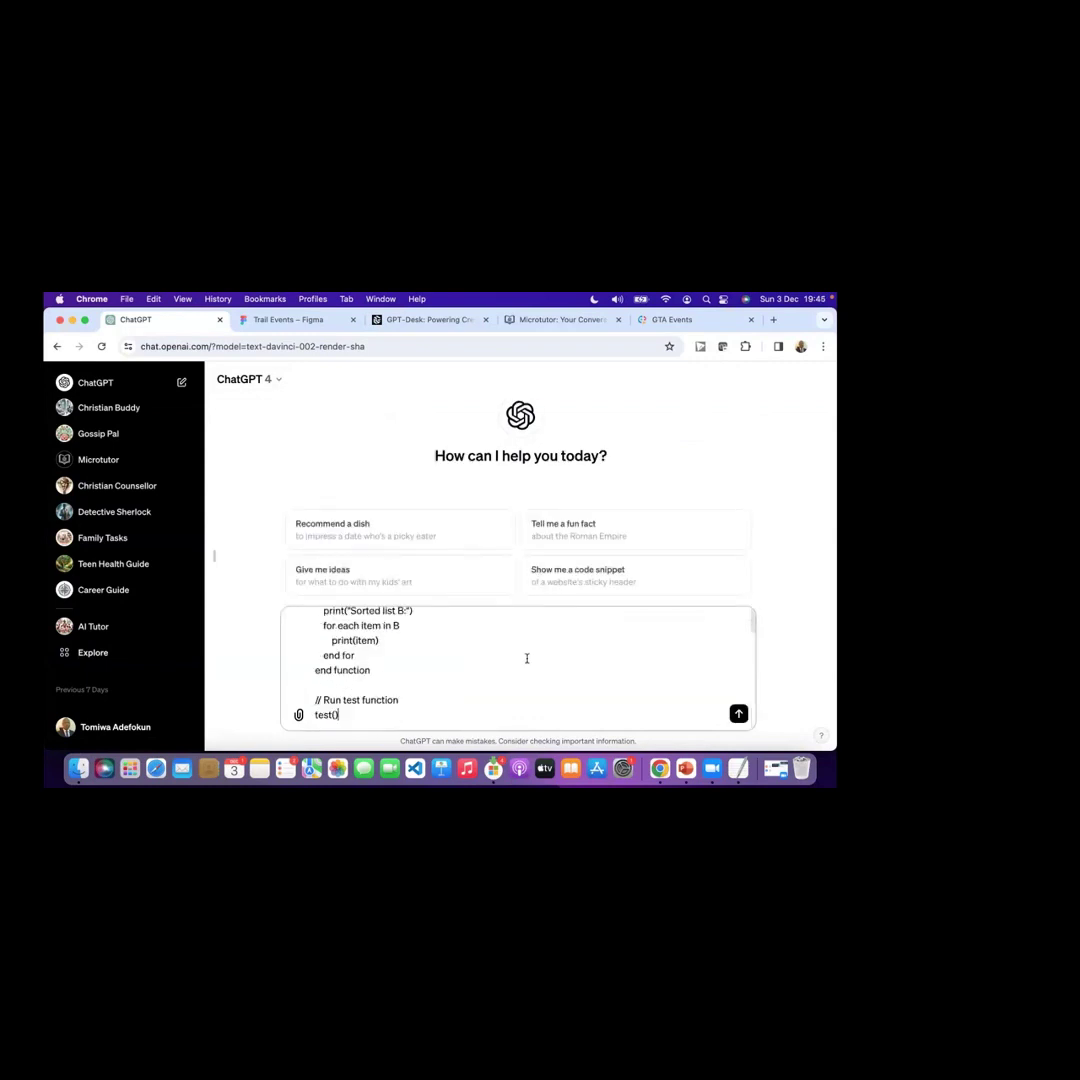
click(738, 716)
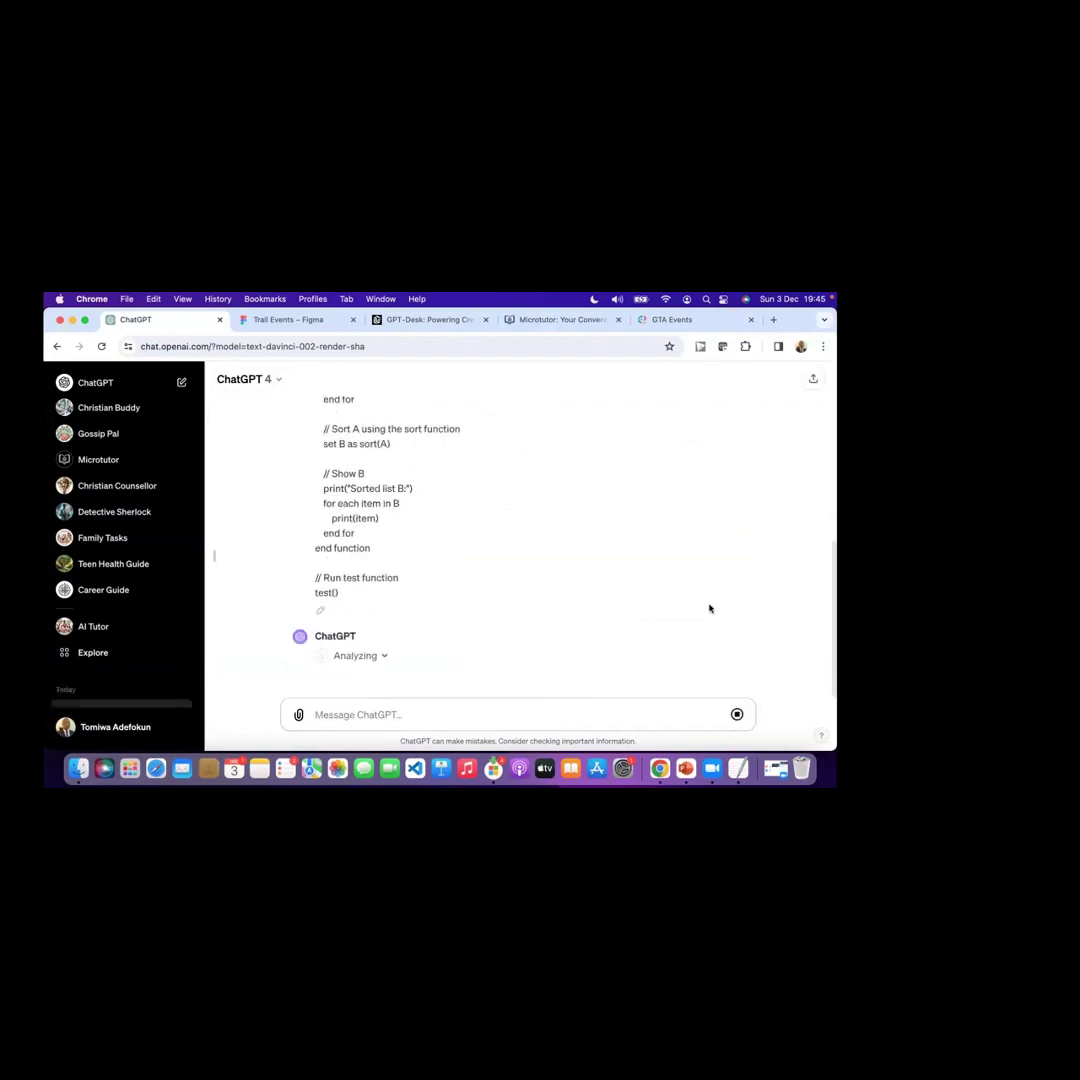
click(277, 384)
click(596, 586)
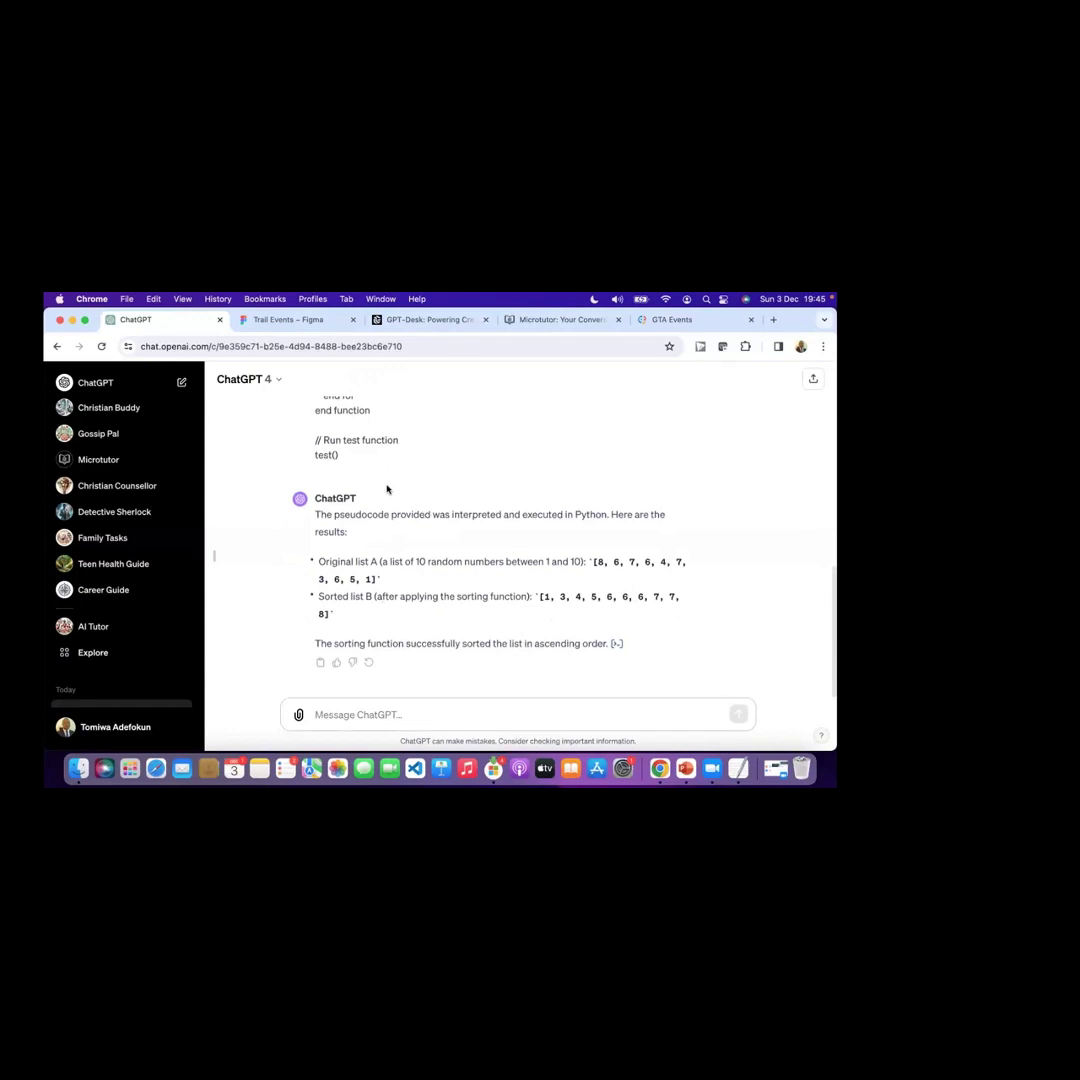
Step: Review the submitted sort and test functions alongside the original list A and sorted list B in the reply
scroll(482, 513, up, 7)
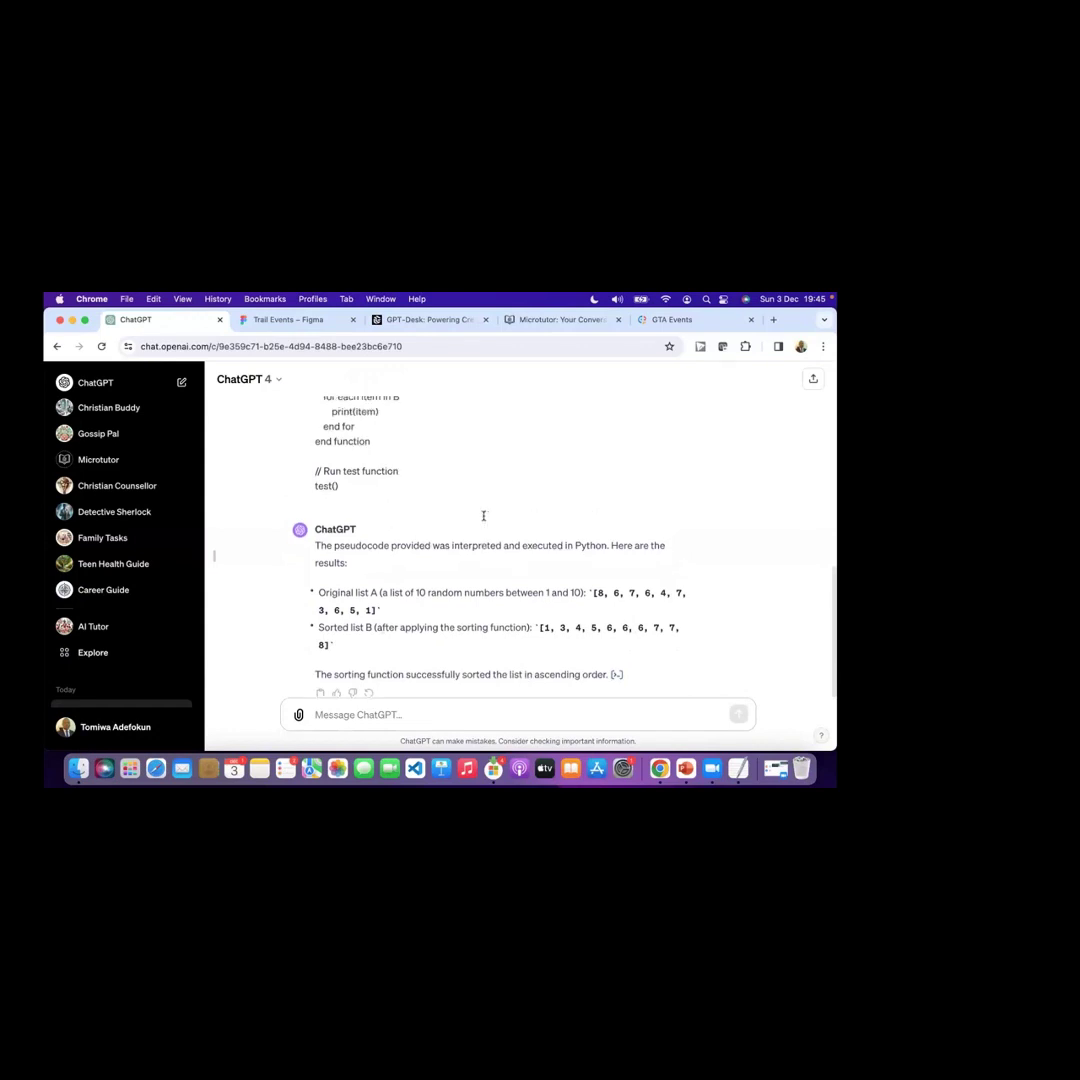
scroll(482, 578, up, 4)
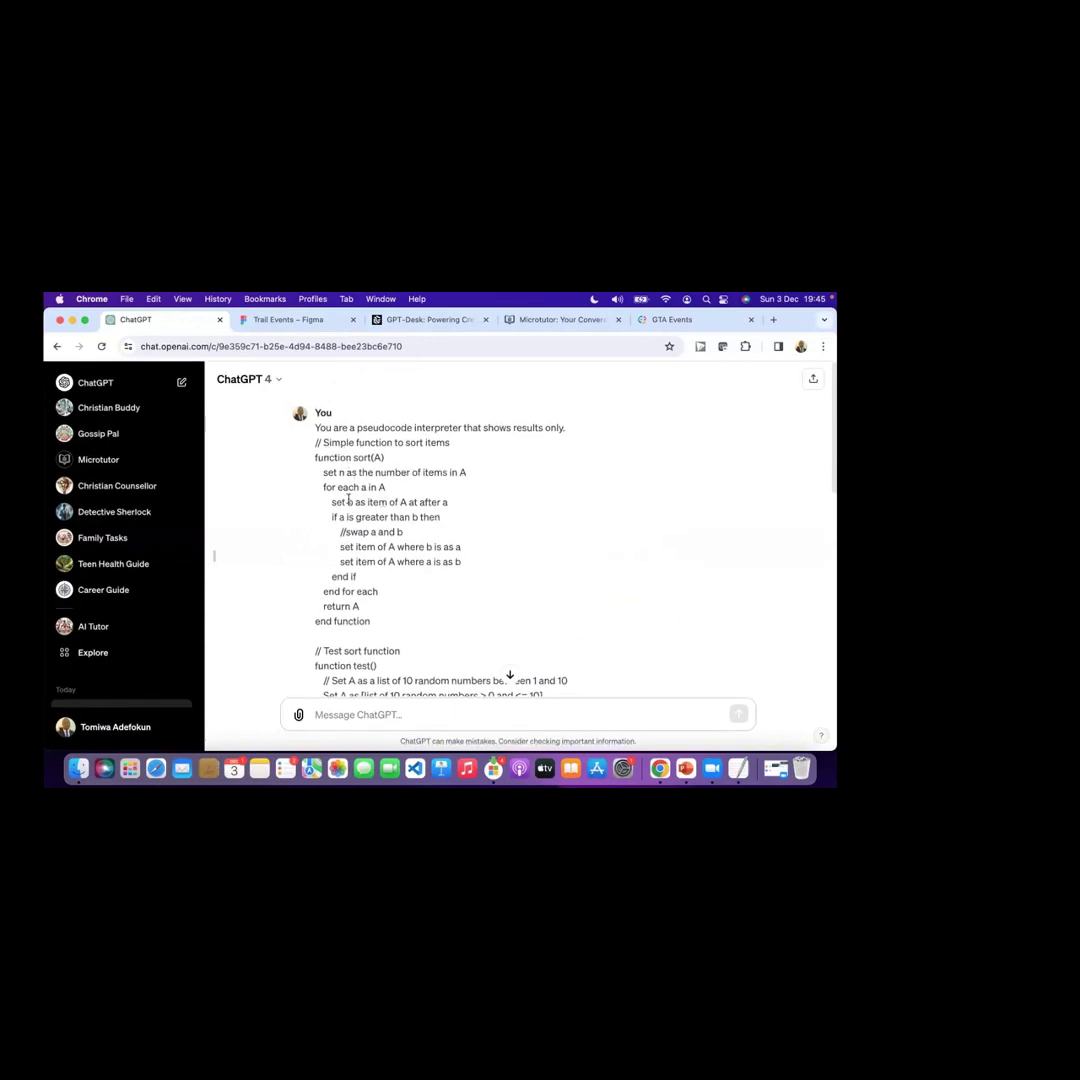
scroll(413, 541, down, 5)
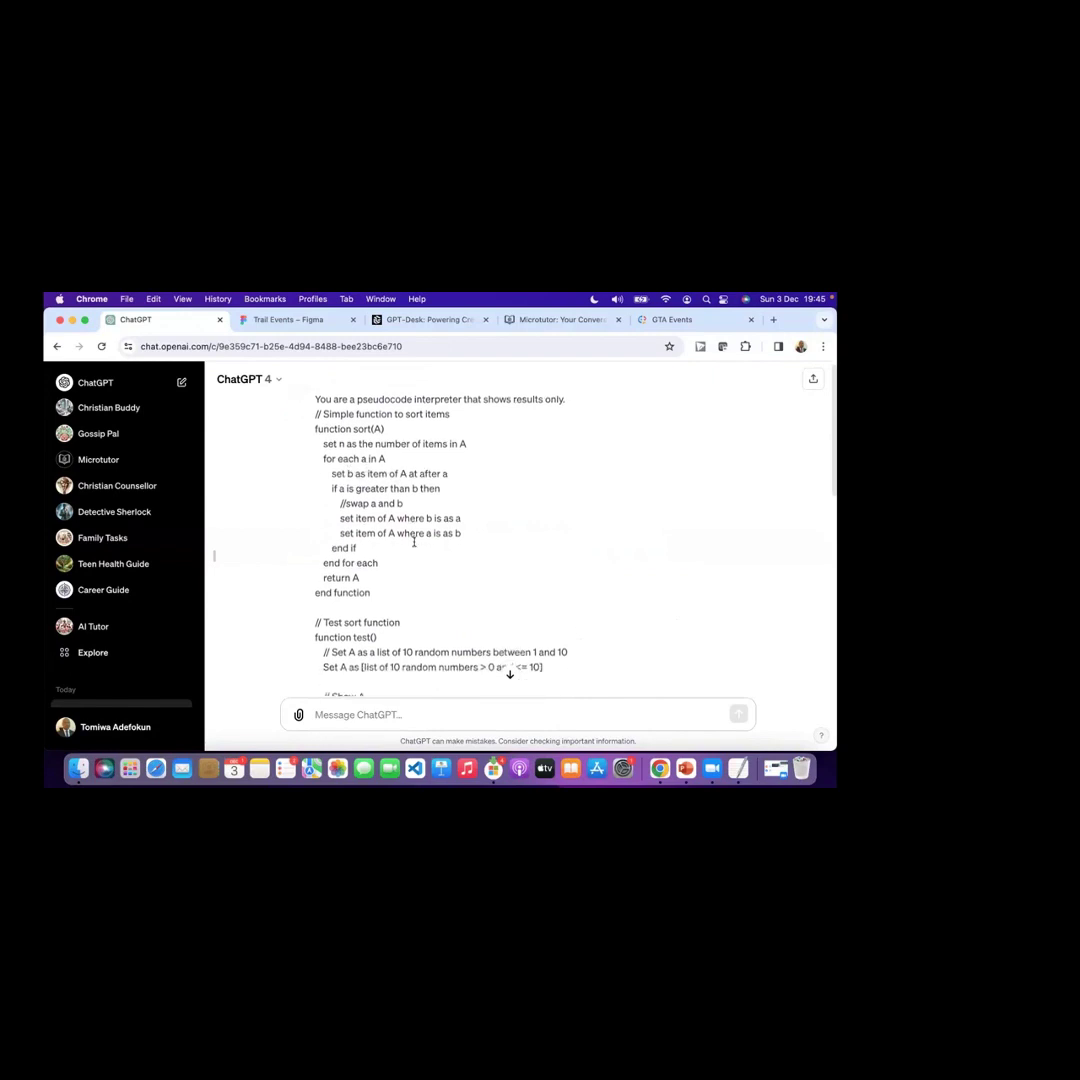
scroll(413, 541, down, 5)
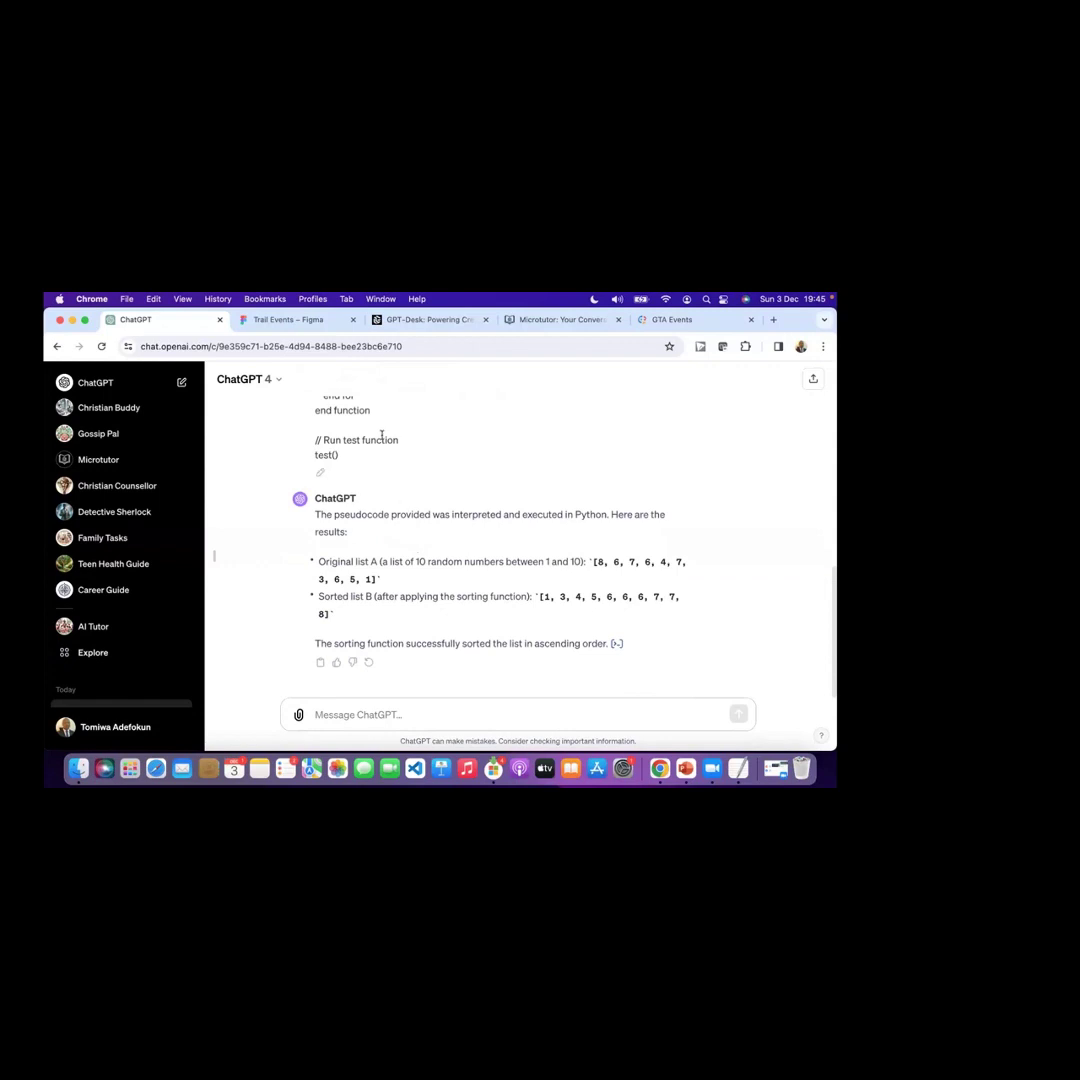
scroll(381, 437, up, 10)
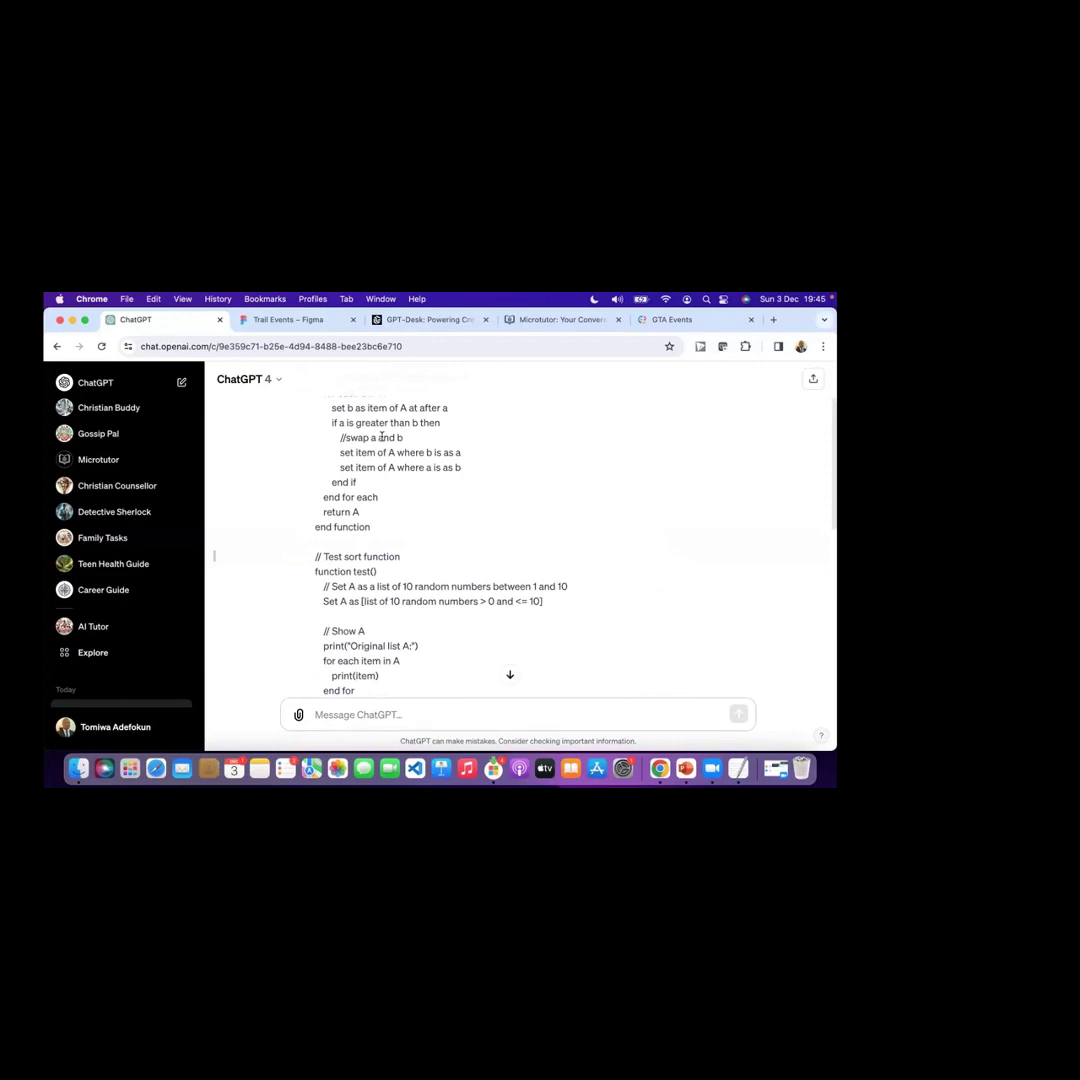
scroll(381, 437, up, 3)
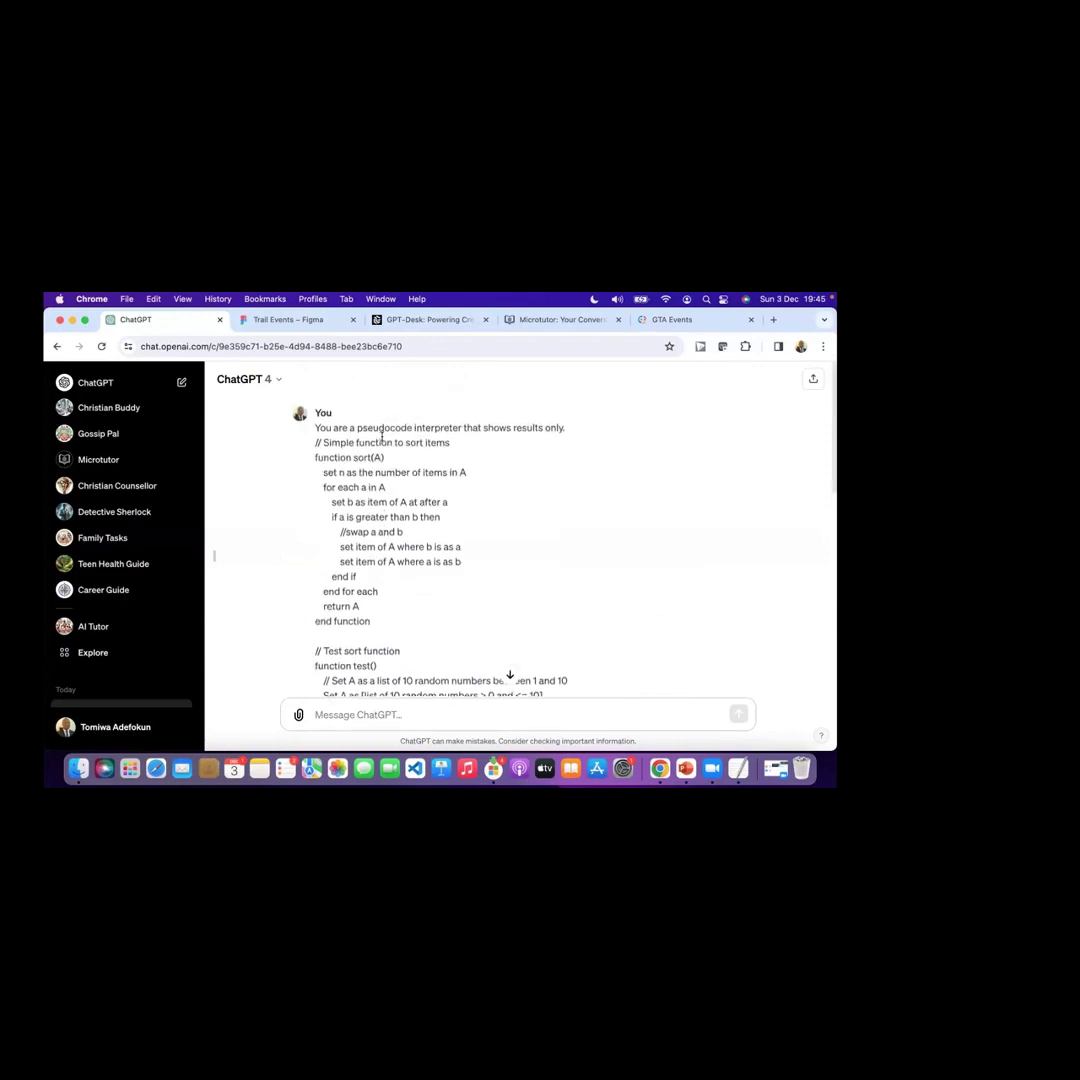
scroll(381, 437, down, 4)
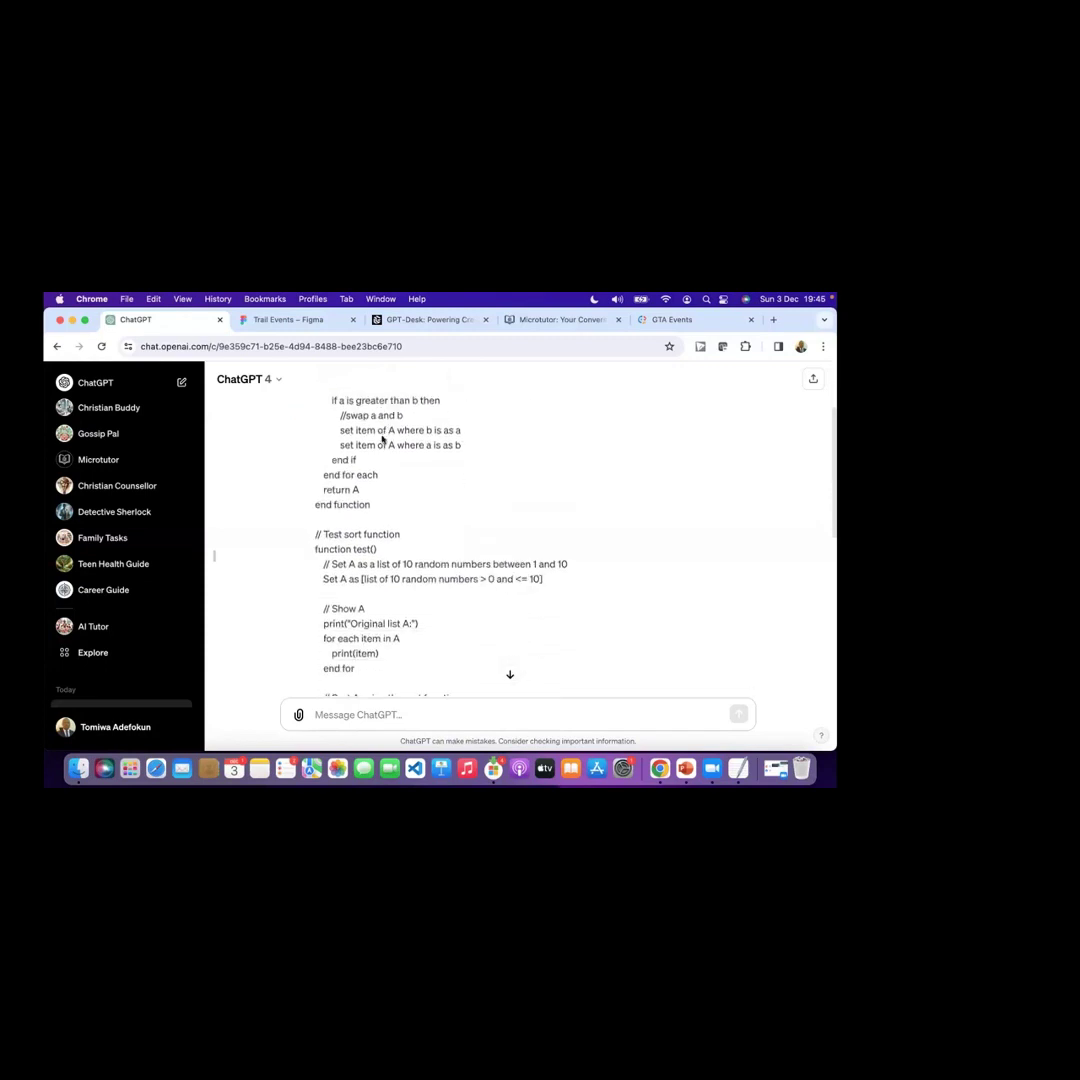
scroll(381, 437, down, 1)
scroll(381, 437, down, 2)
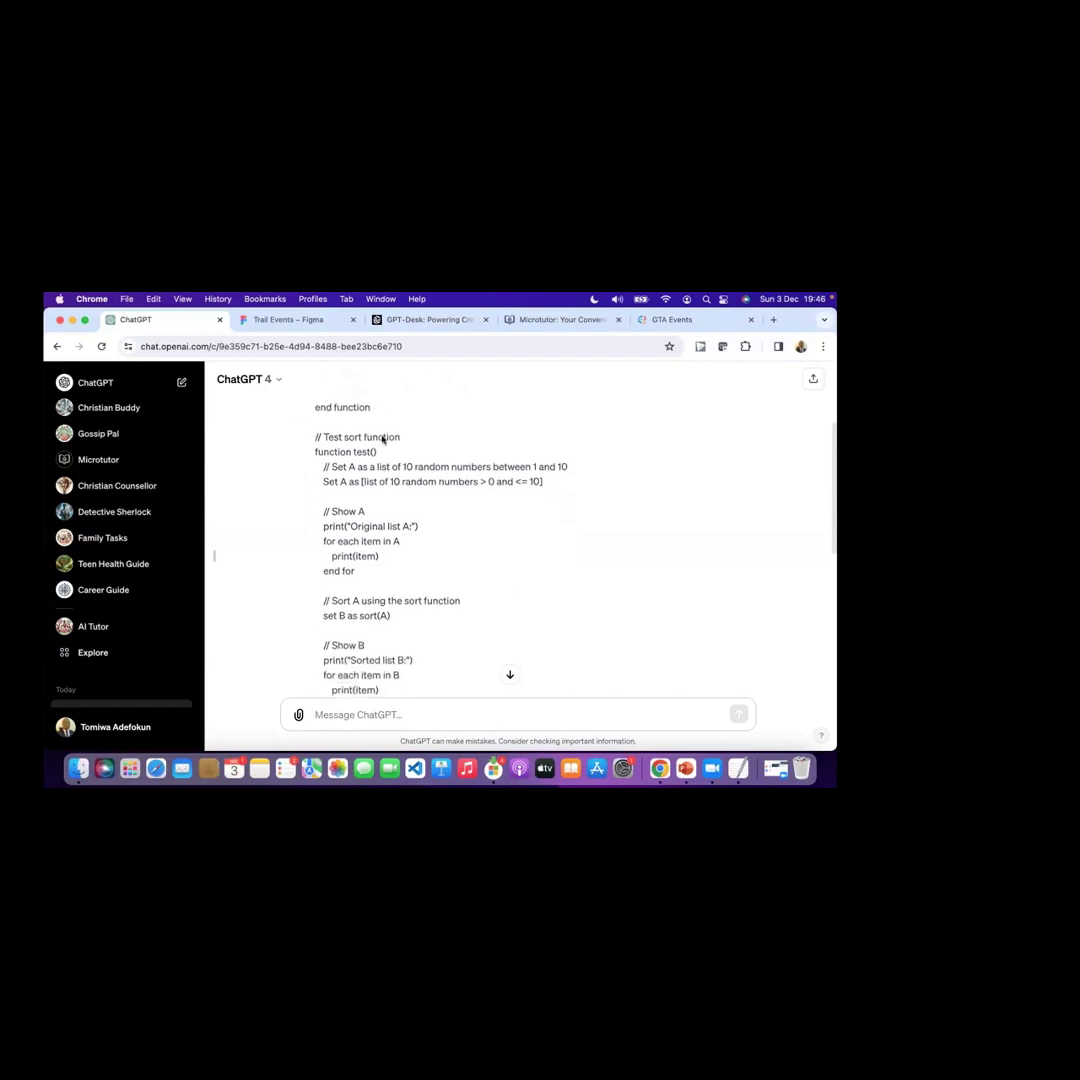
scroll(381, 437, down, 9)
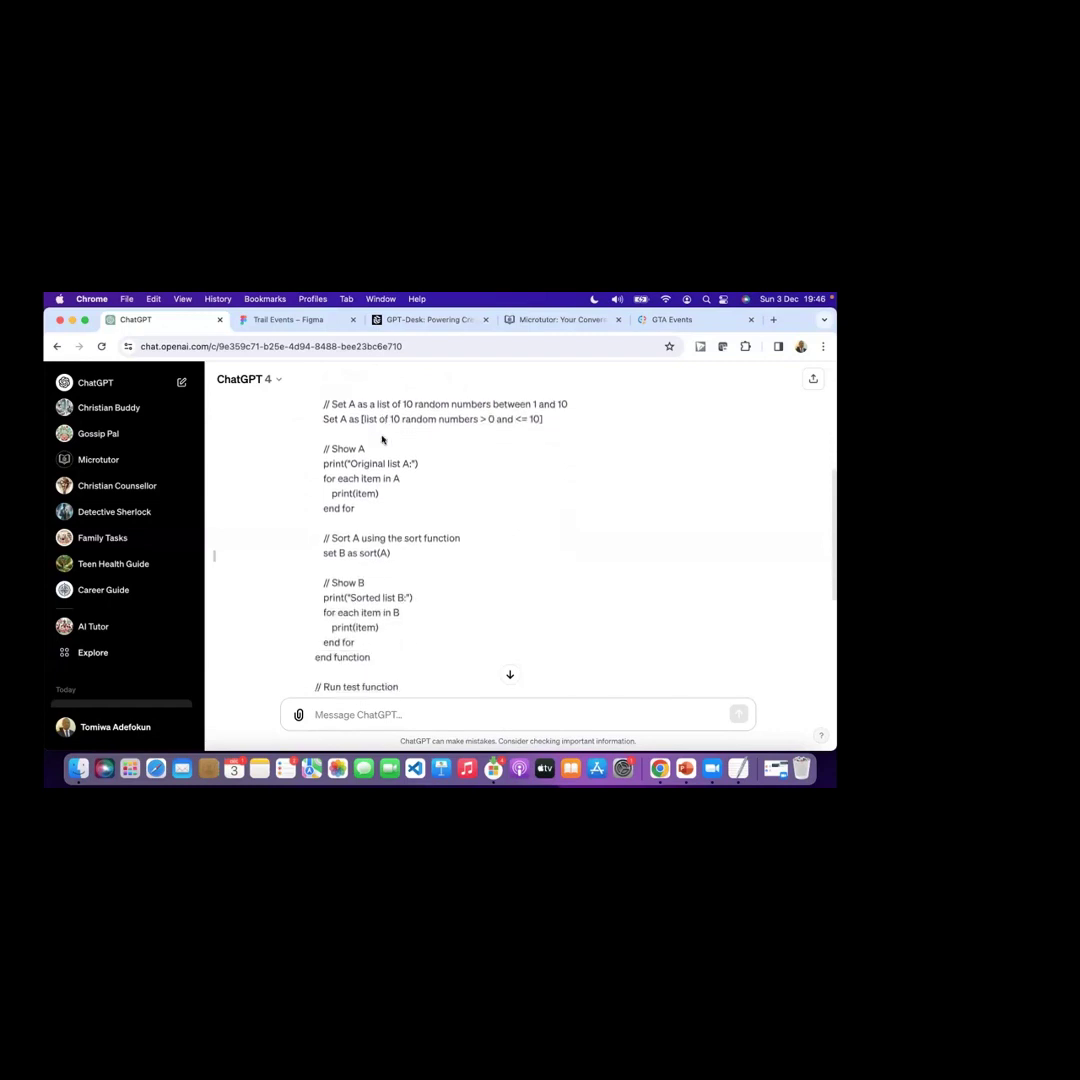
scroll(390, 435, down, 1)
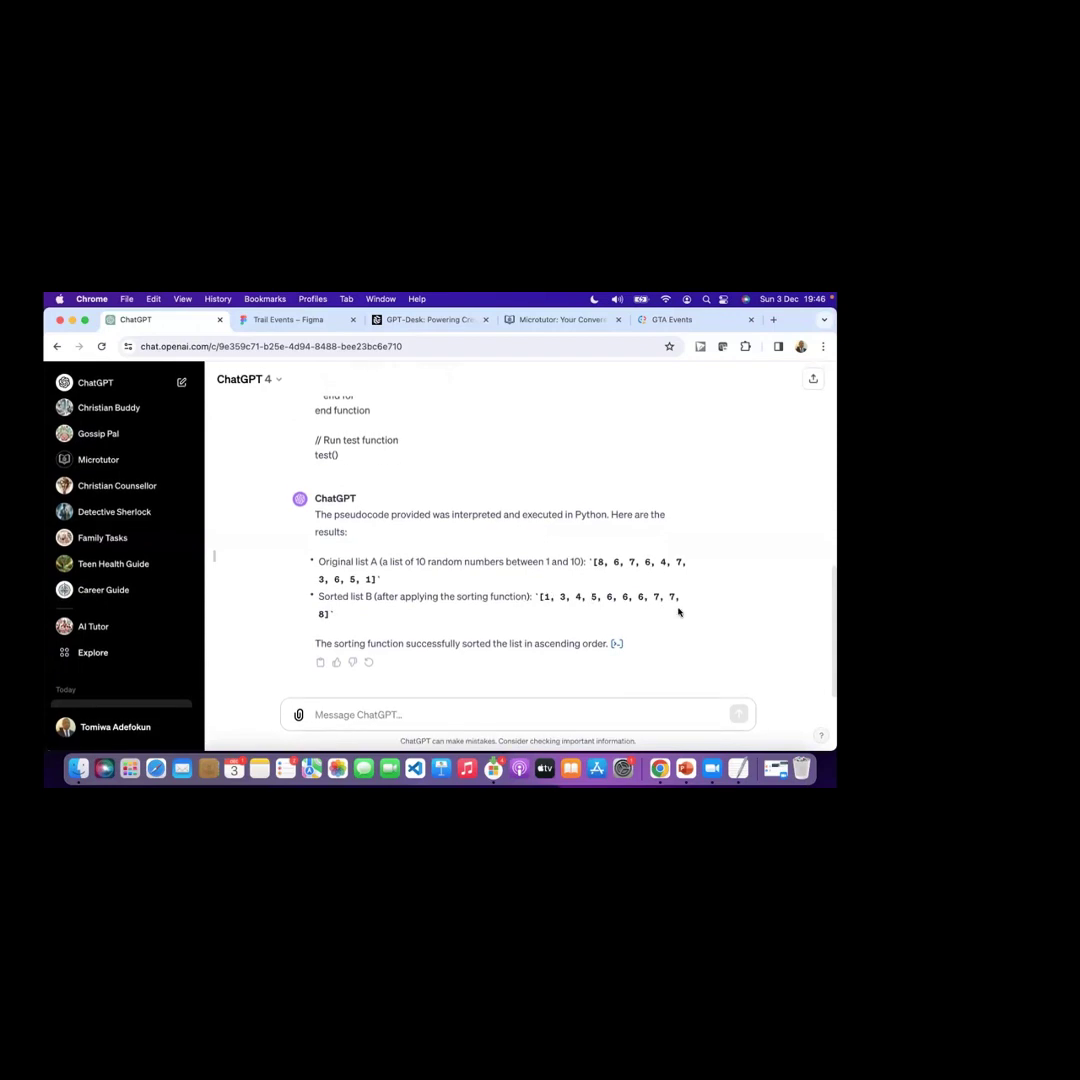
scroll(665, 537, up, 5)
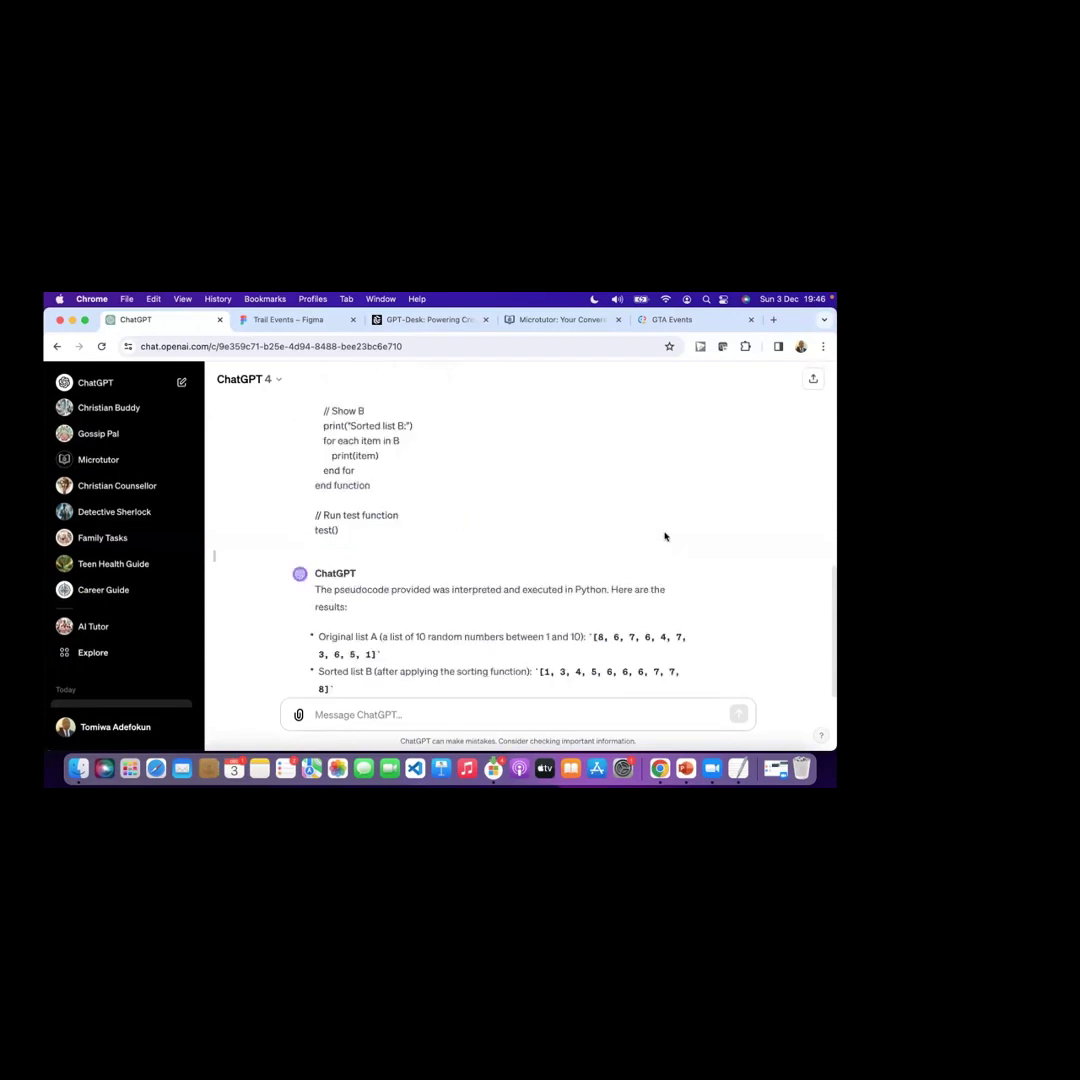
scroll(665, 537, up, 3)
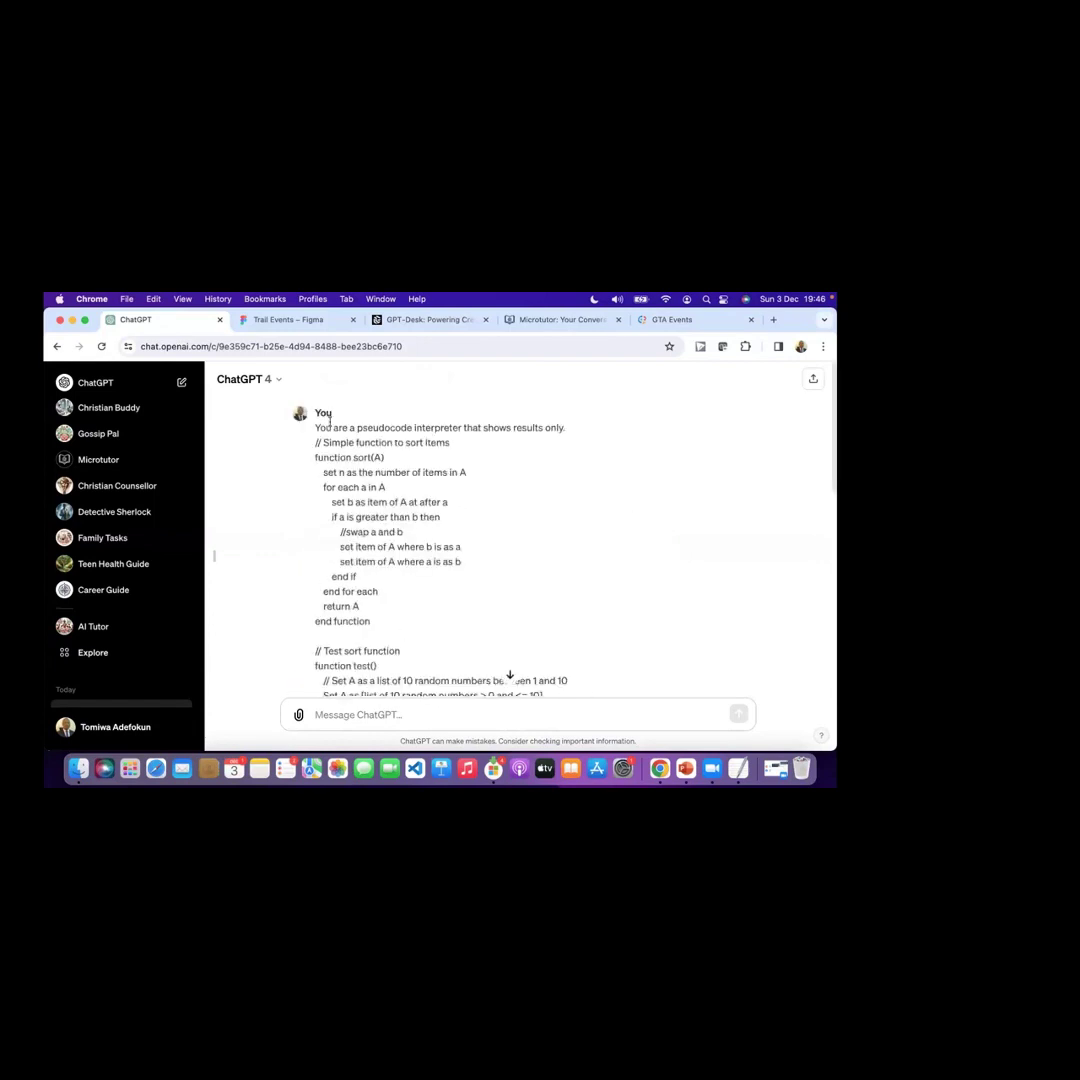
Step: Select the GPT-3.5 model and load its page address to open a fresh chat
click(270, 379)
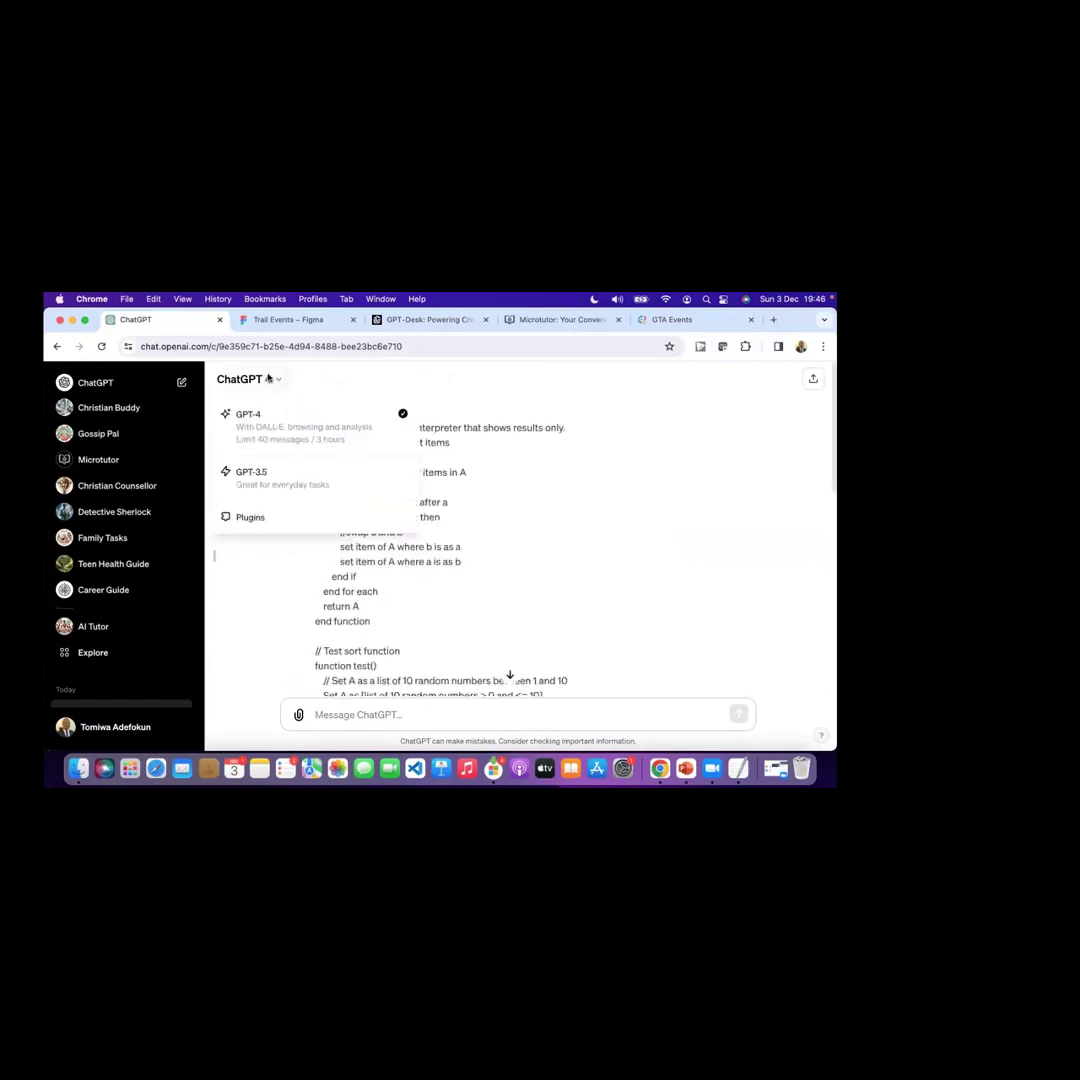
click(274, 483)
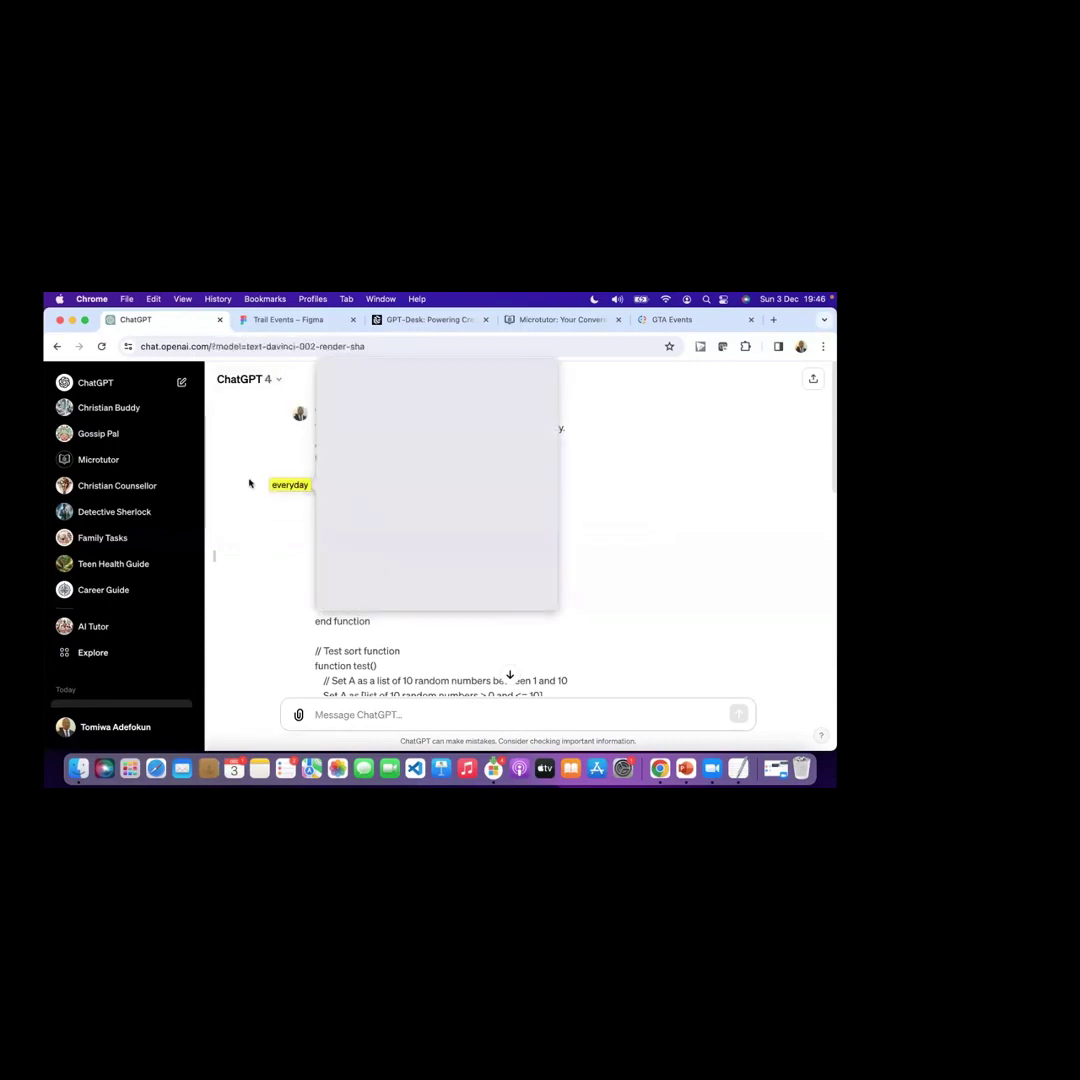
click(273, 384)
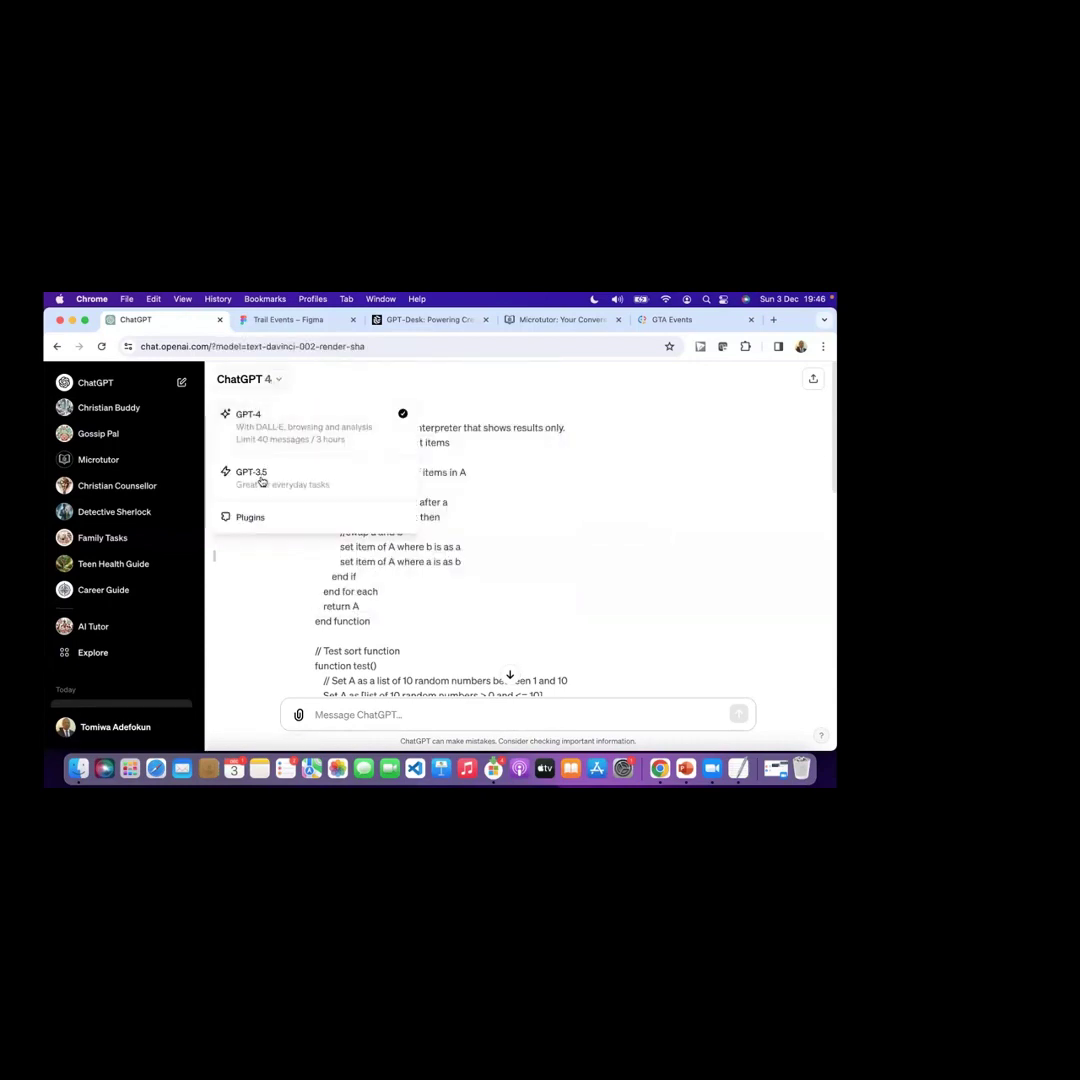
click(263, 483)
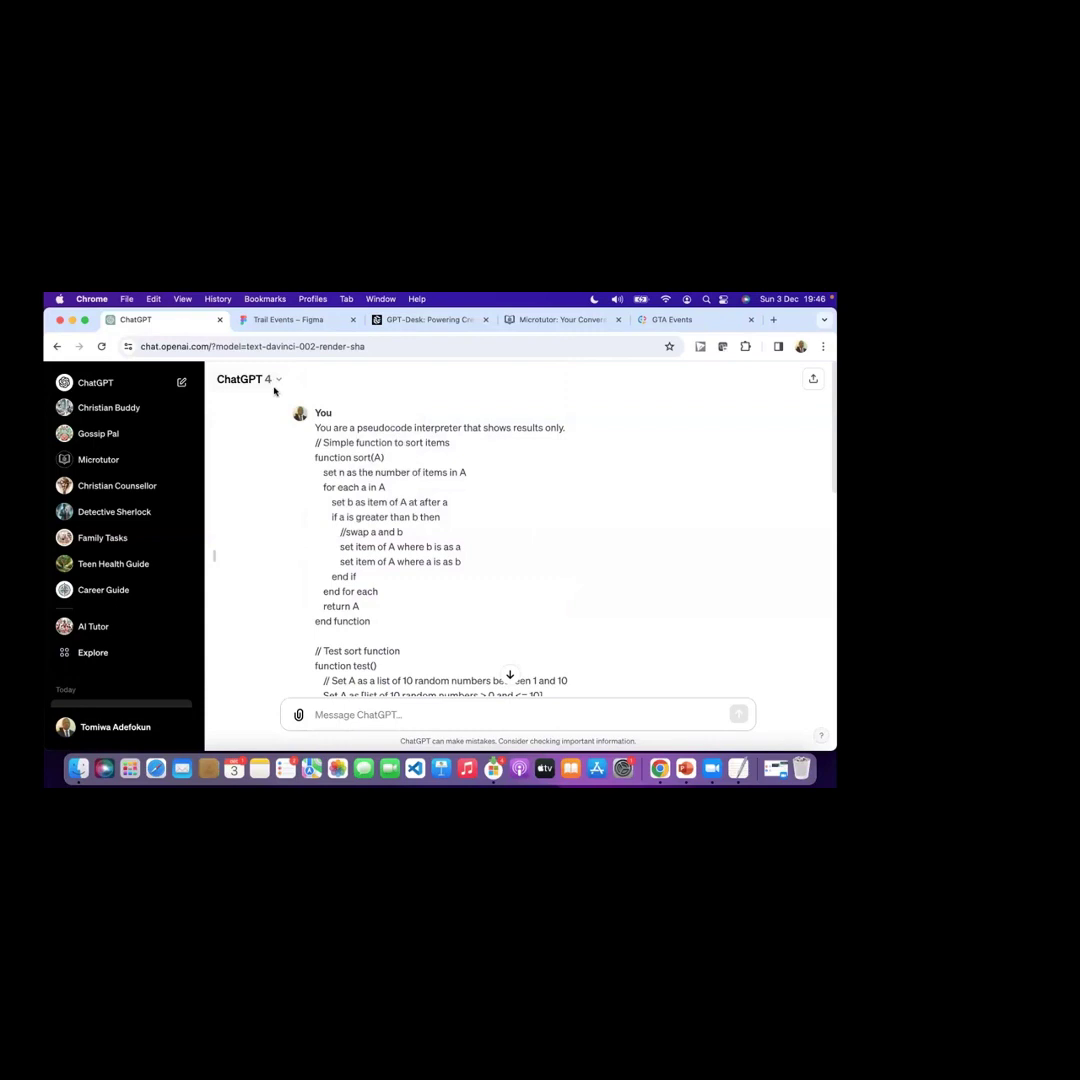
click(287, 349)
key(Return)
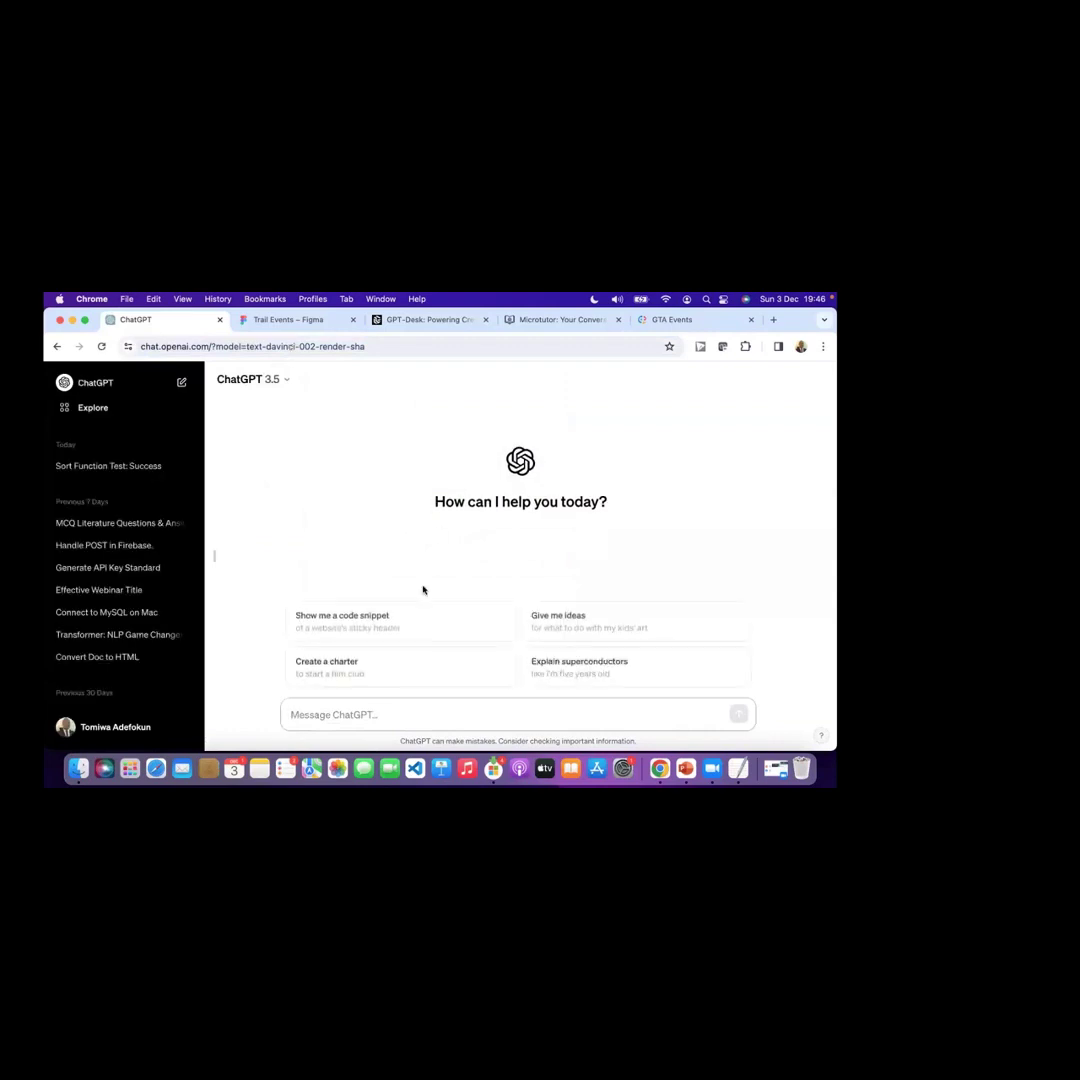
Step: Submit the same sort pseudocode to GPT-3.5 and view its reply
click(366, 712)
key(cmd+v)
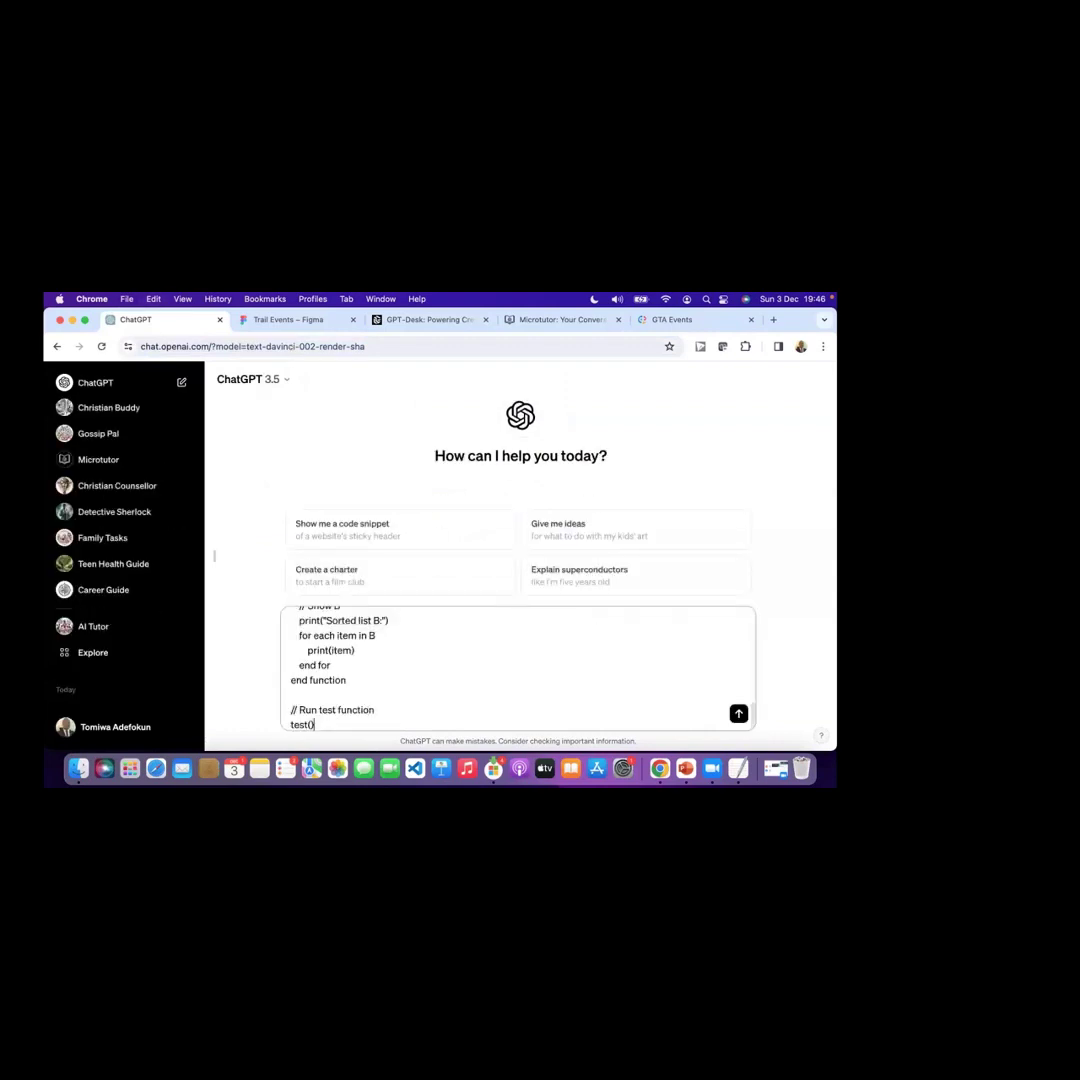
key(Return)
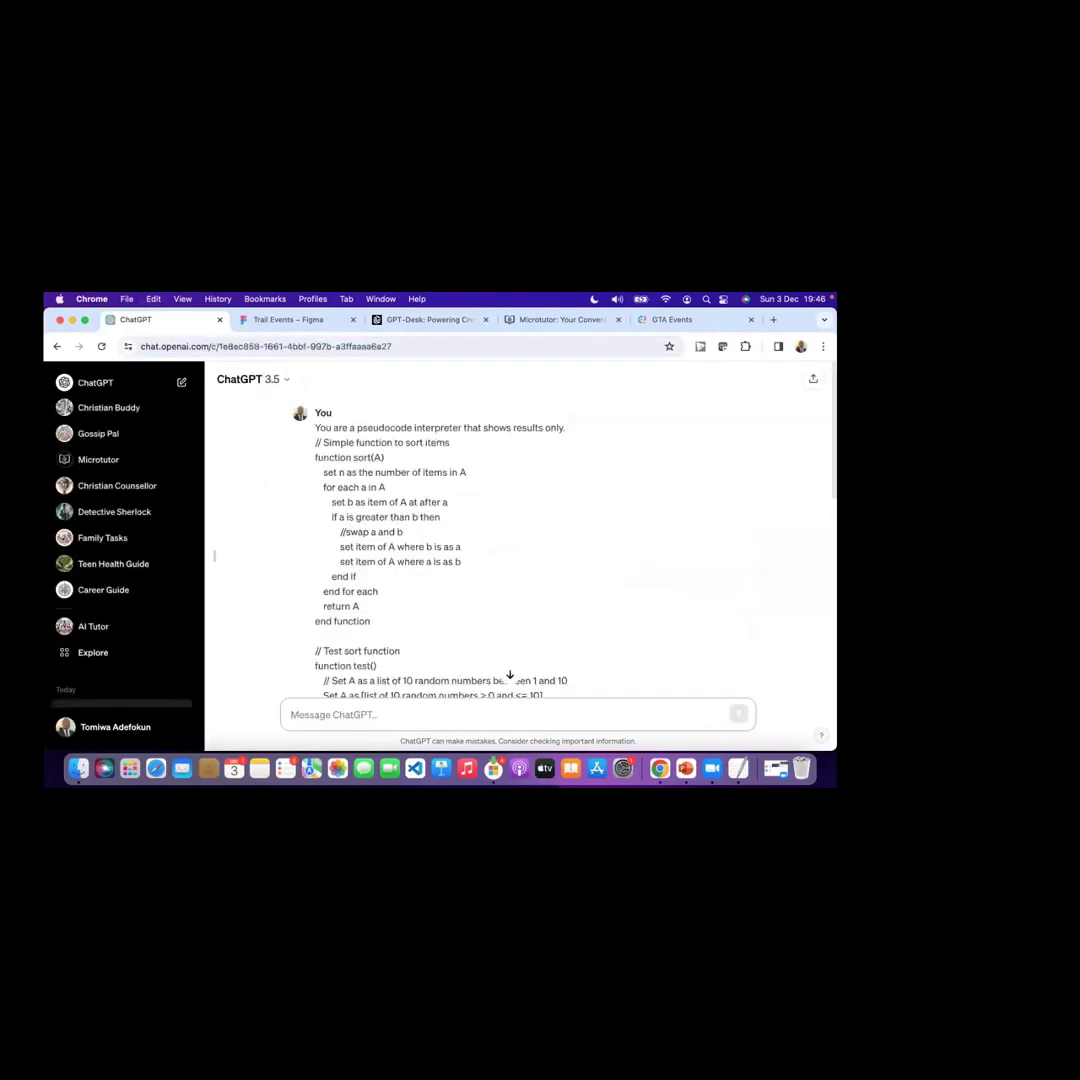
scroll(630, 551, down, 10)
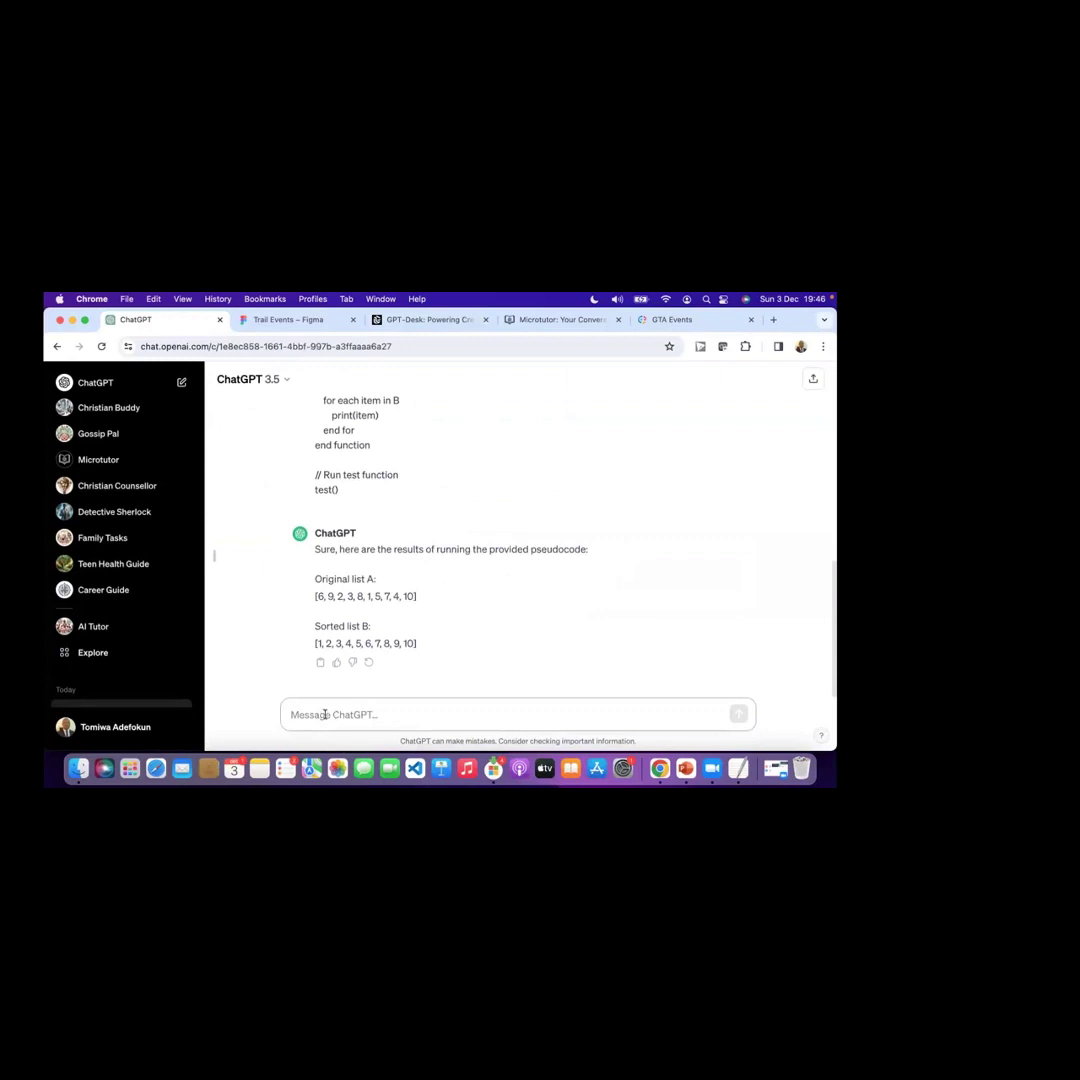
Step: Ask ChatGPT to generate Python code for the pseudocode and look through the generated code
text(Generate the)
key(BackSpace)
key(BackSpace)
text(a python code for this)
click(738, 715)
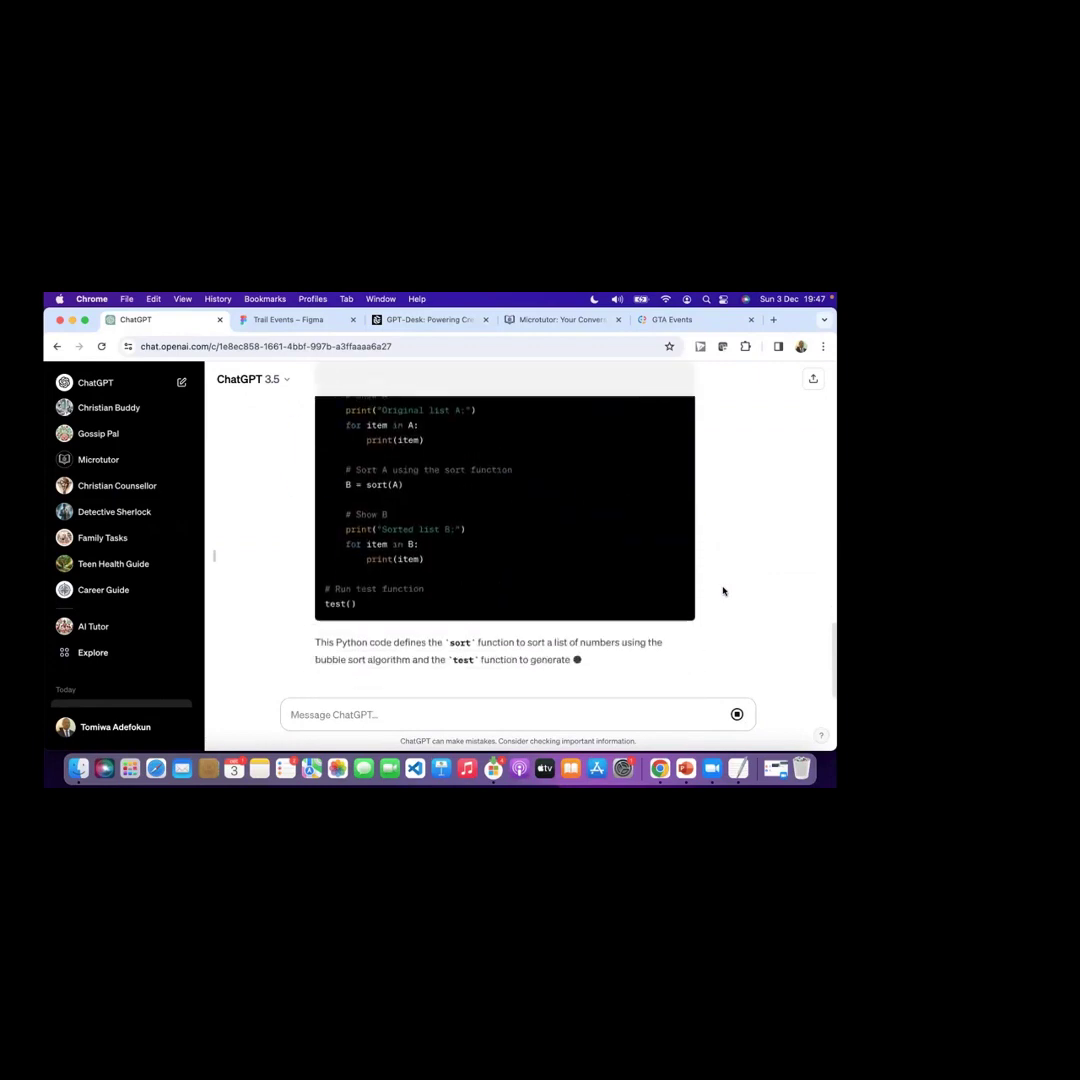
scroll(723, 591, up, 10)
scroll(723, 591, up, 5)
scroll(531, 557, down, 15)
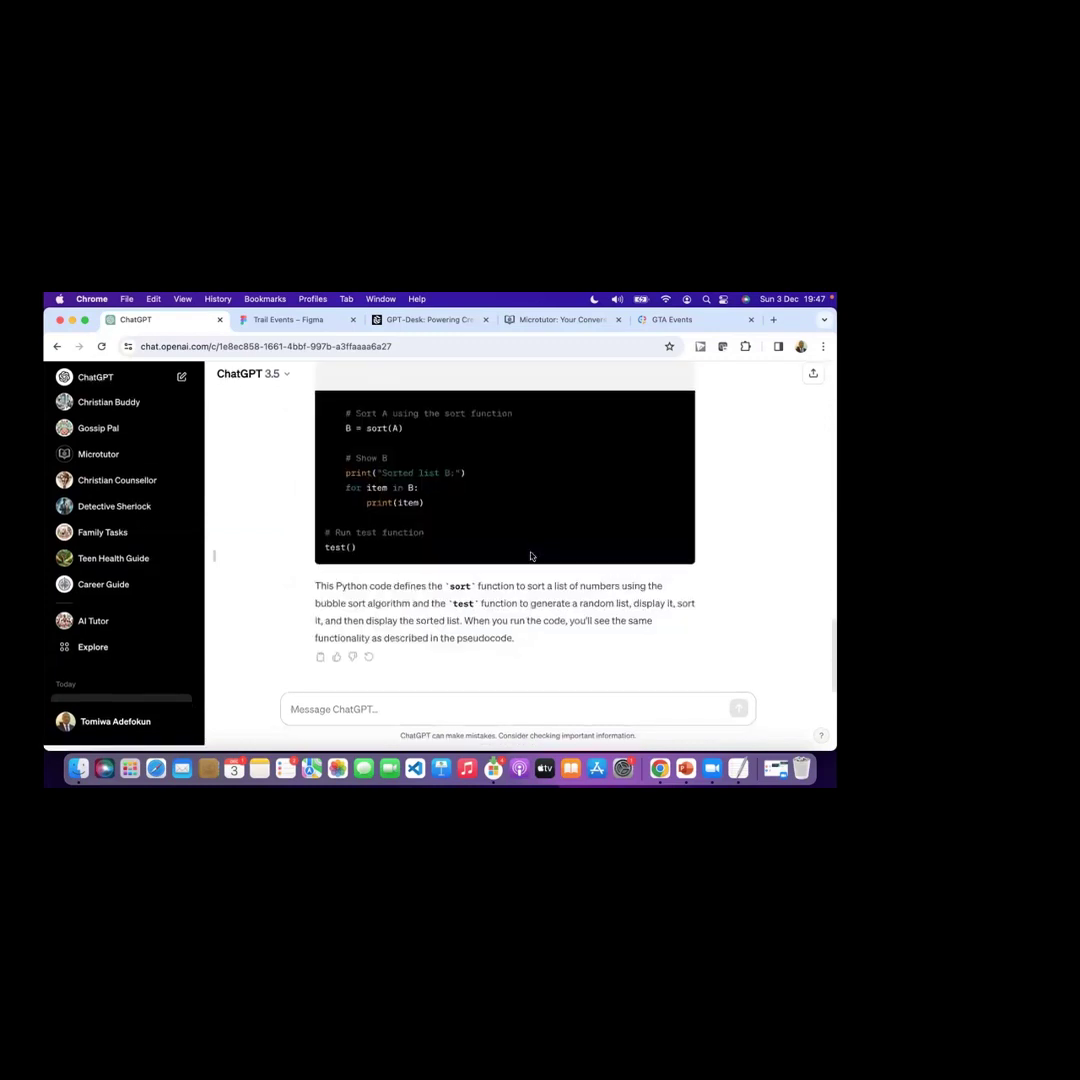
Step: Send the follow-up prompt "Generate it in Java"
click(352, 715)
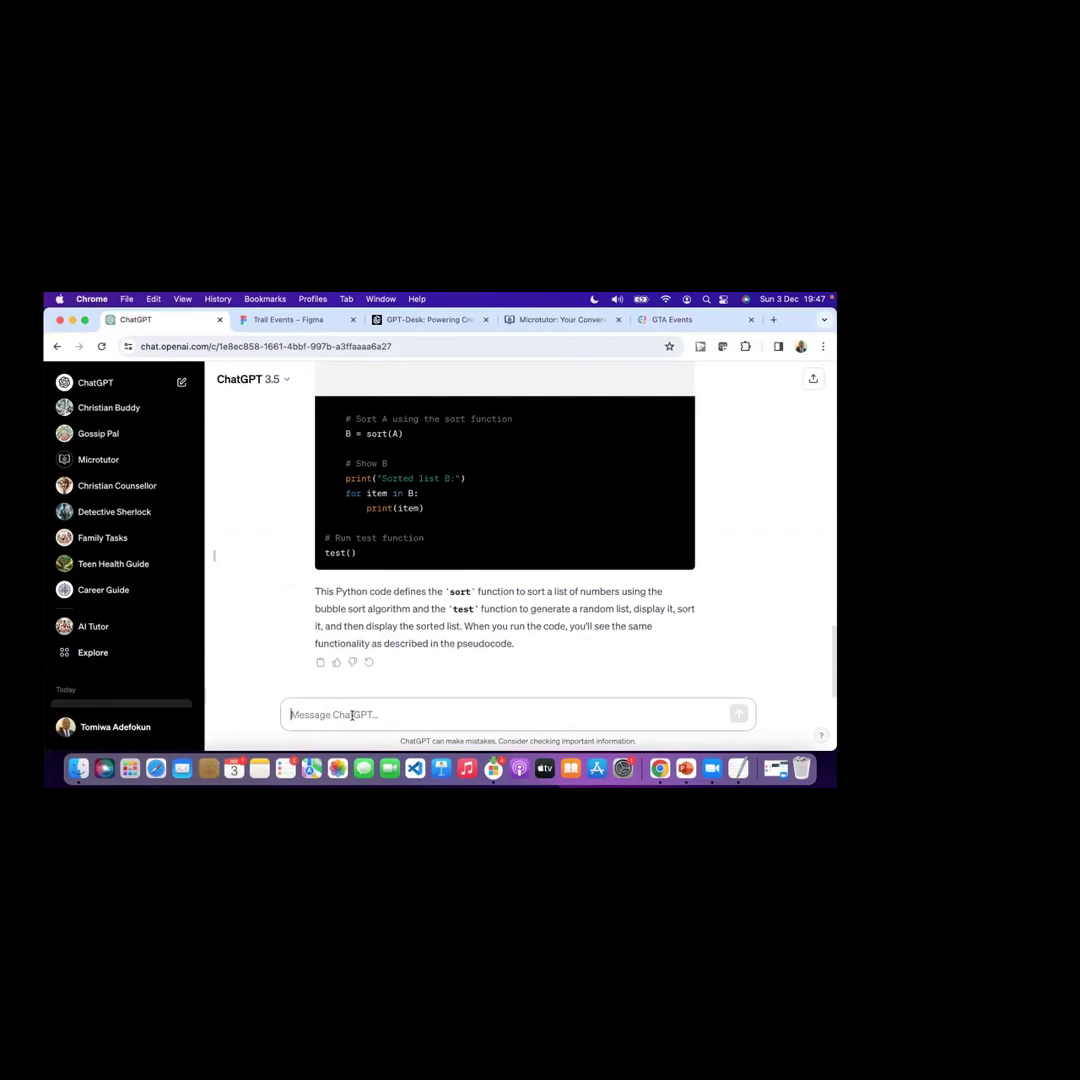
text(Generate it in Java)
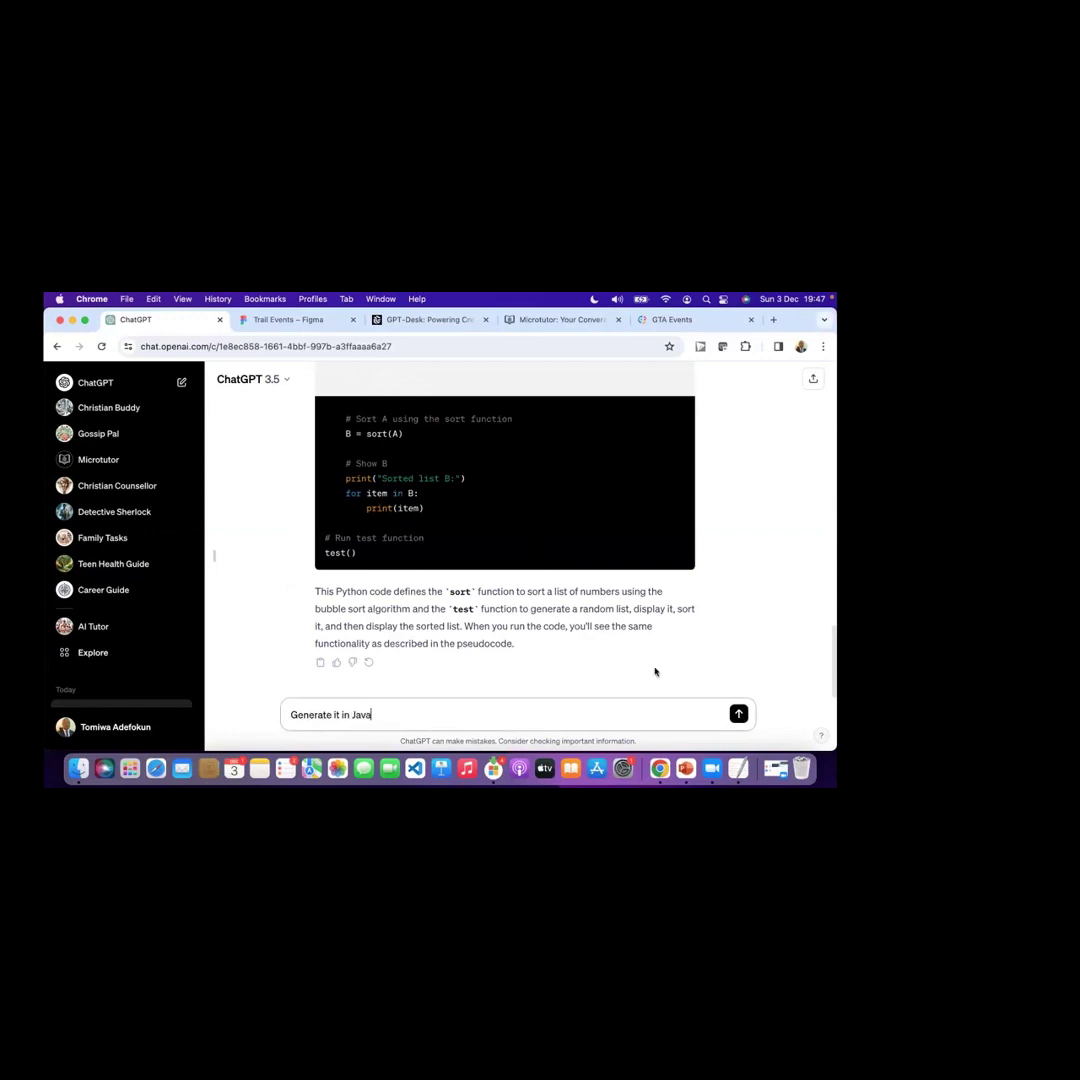
click(738, 714)
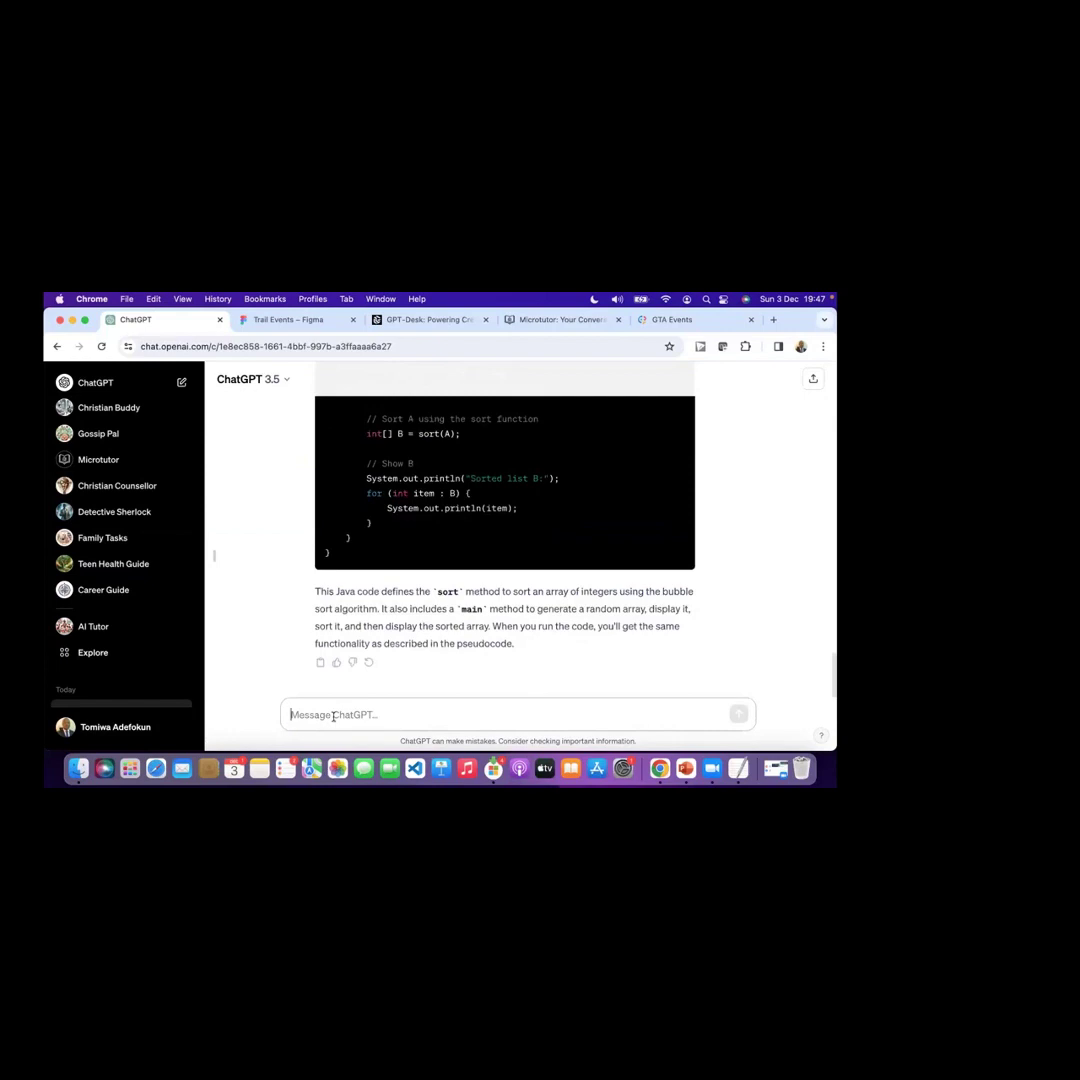
Step: Send a follow-up prompt asking for the sort program in Go and look at the generated code
text(Gnera)
key(BackSpace)
key(BackSpace)
key(BackSpace)
key(BackSpace)
key(BackSpace)
text(Generate it in Go Lan)
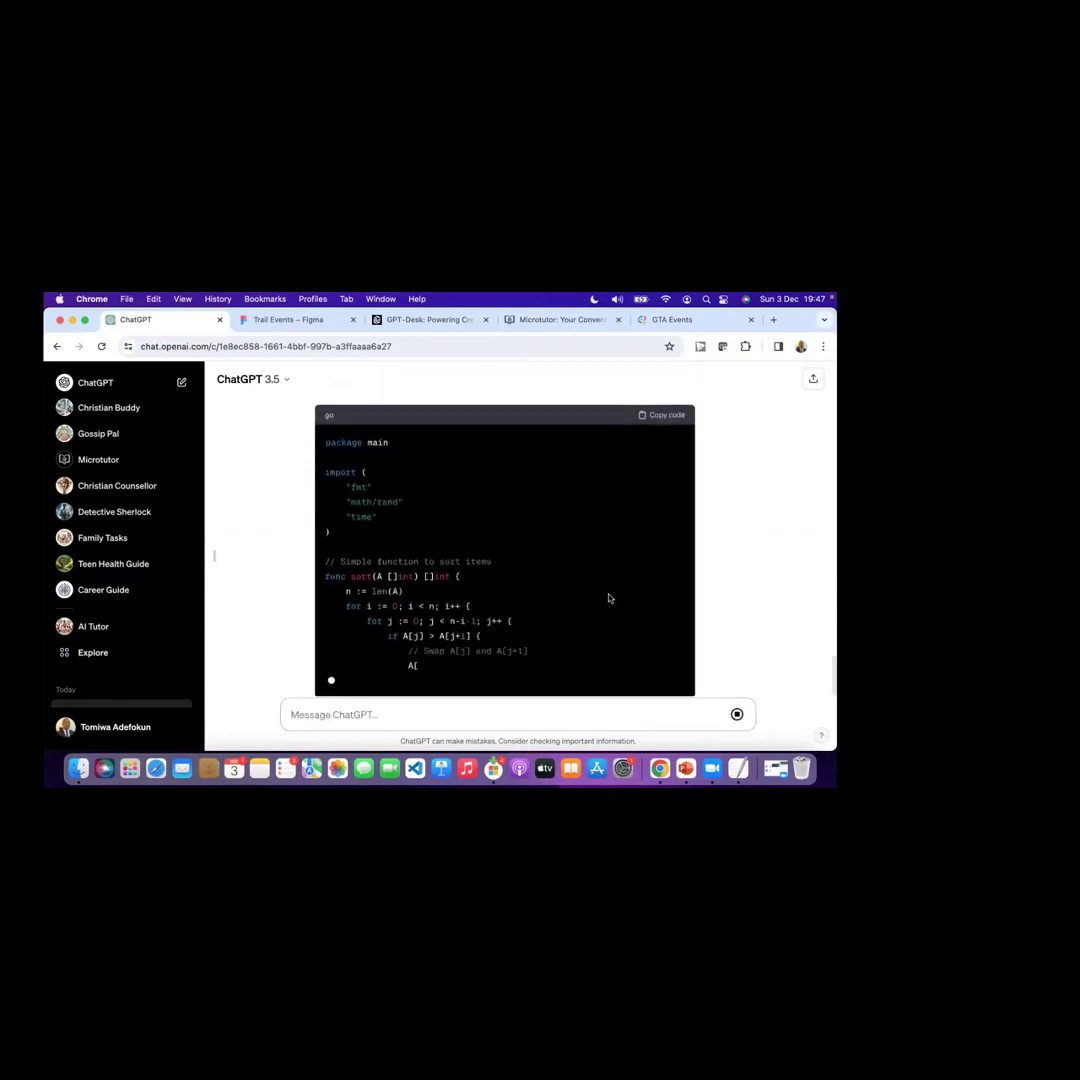
scroll(609, 597, up, 5)
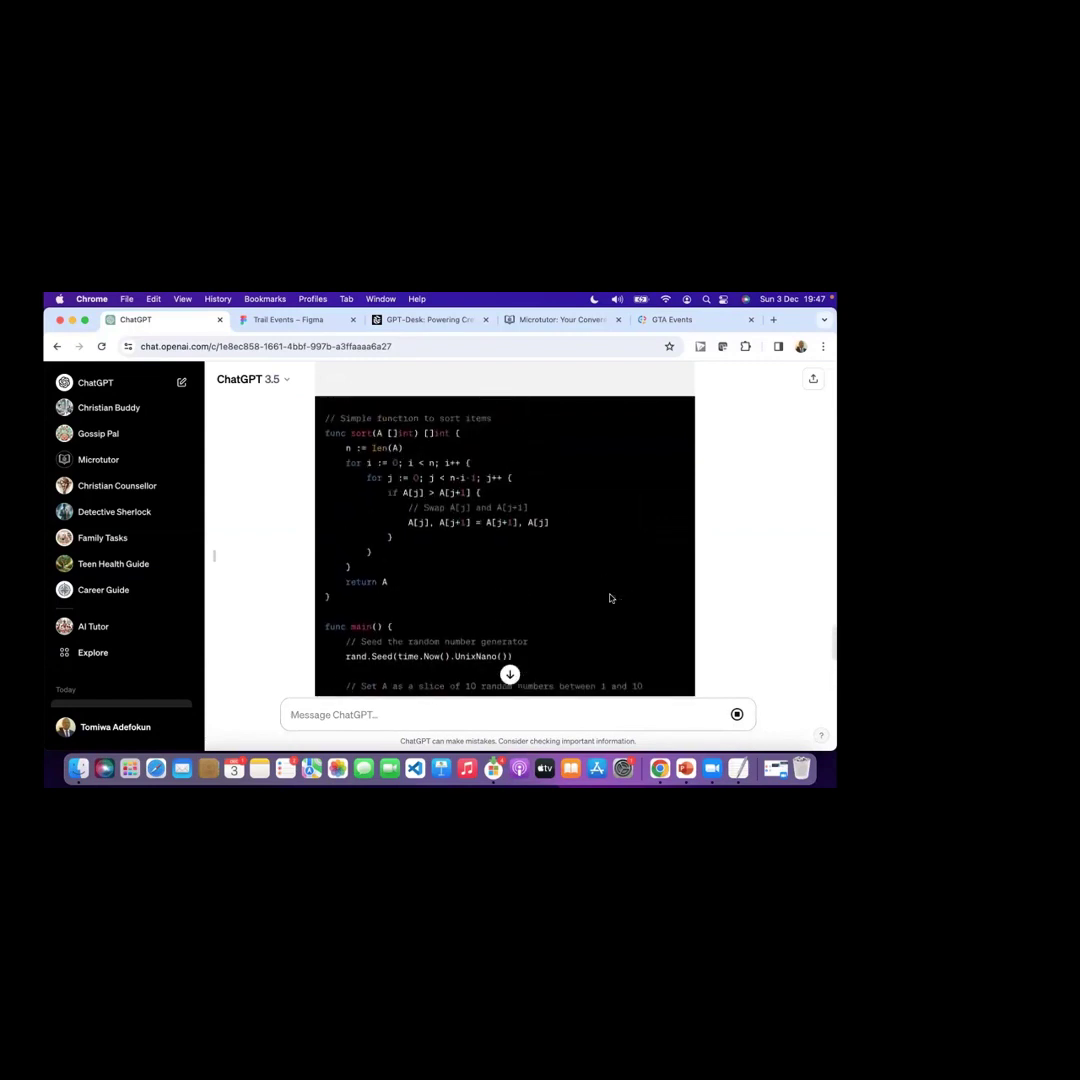
Step: Look through the generated Go code and compare it with the original sort pseudocode at the start of the conversation
scroll(609, 597, down, 8)
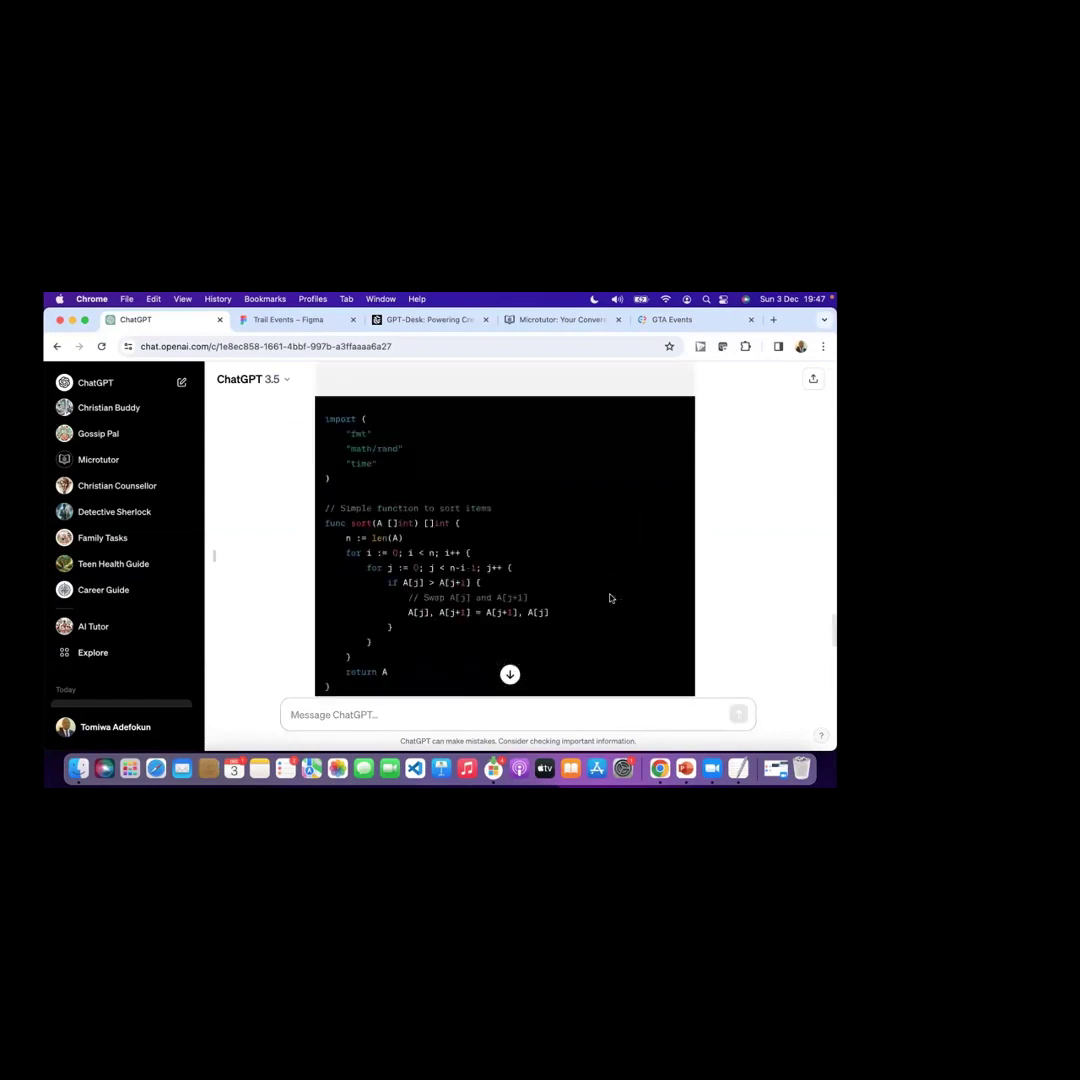
scroll(610, 598, down, 4)
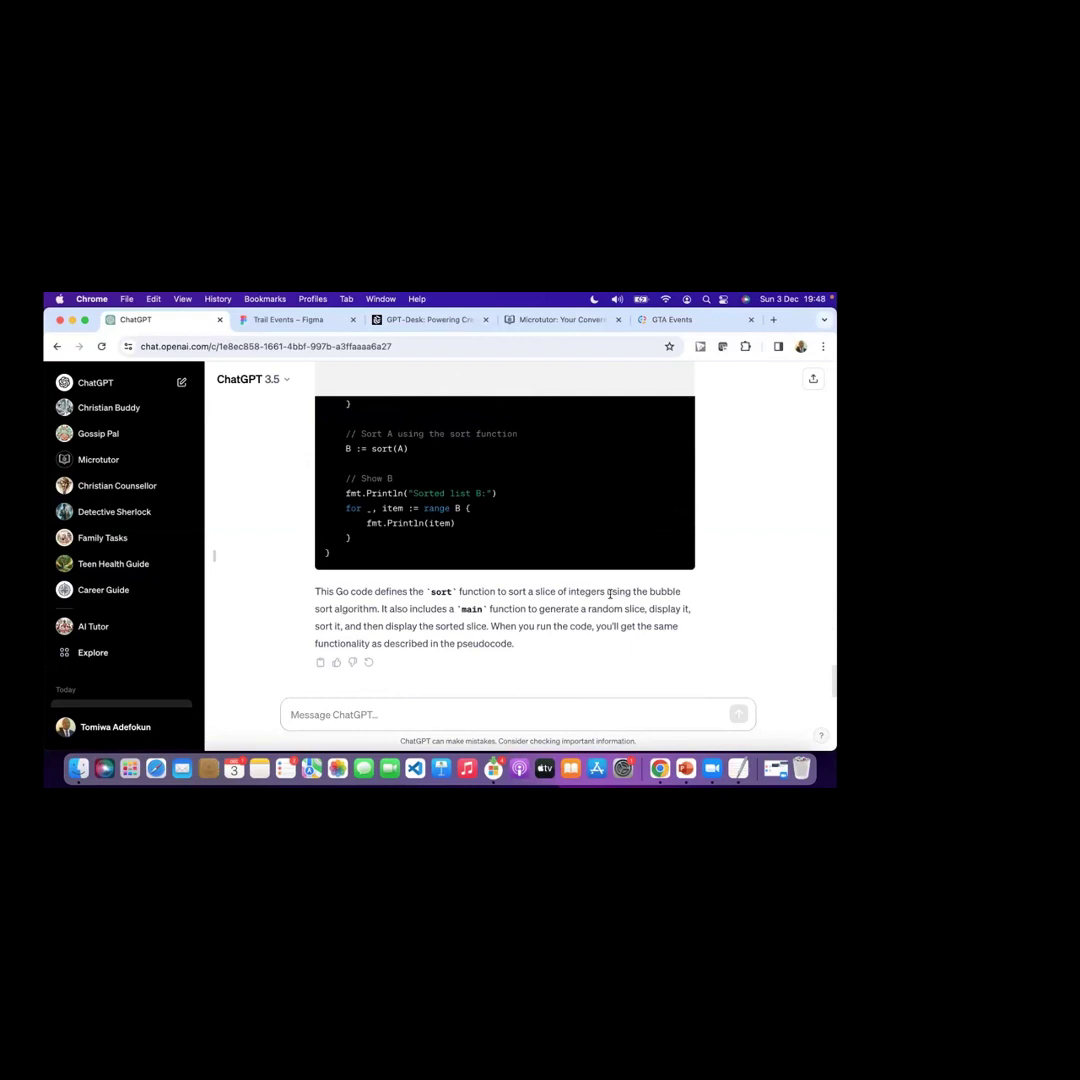
scroll(592, 646, up, 20)
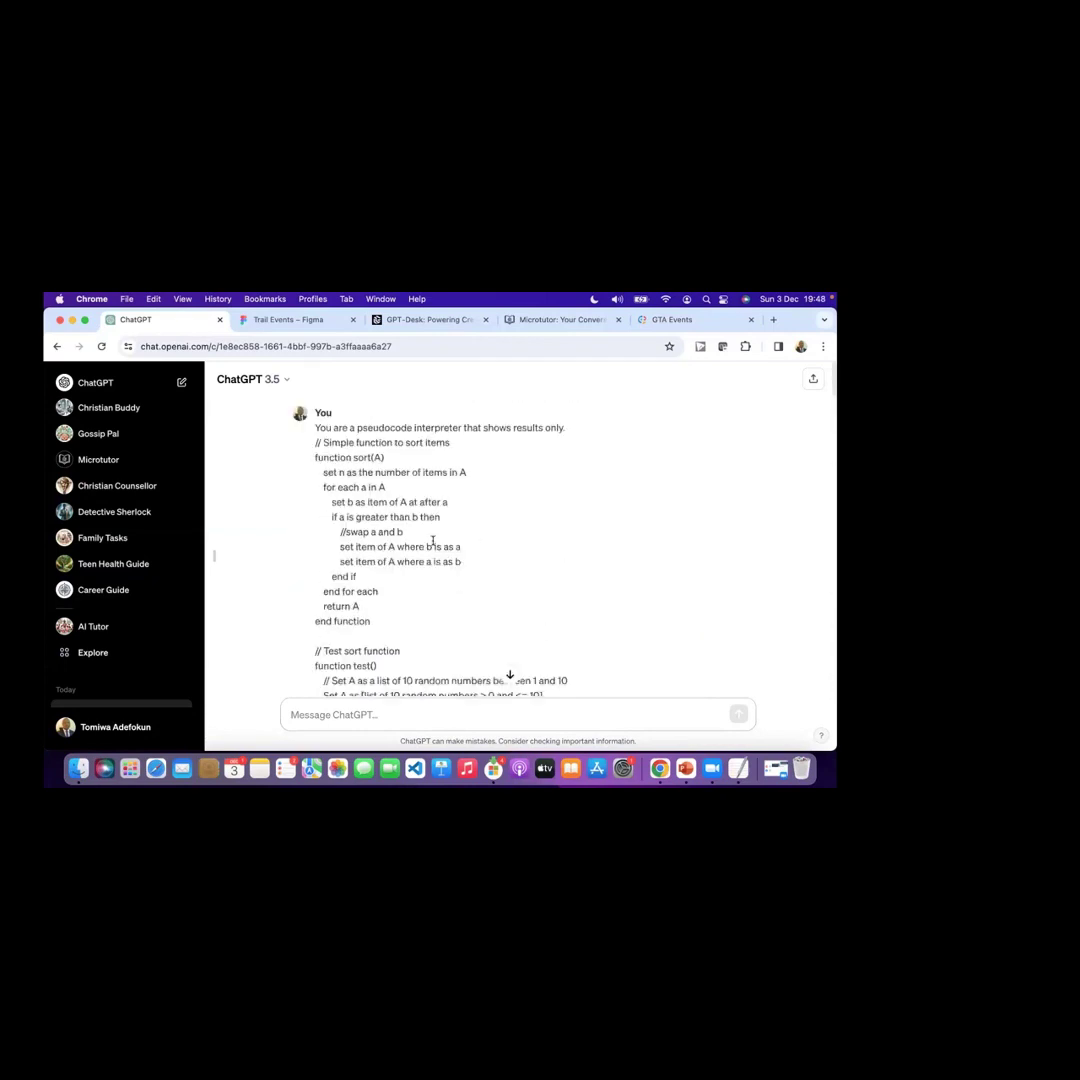
scroll(432, 541, down, 2)
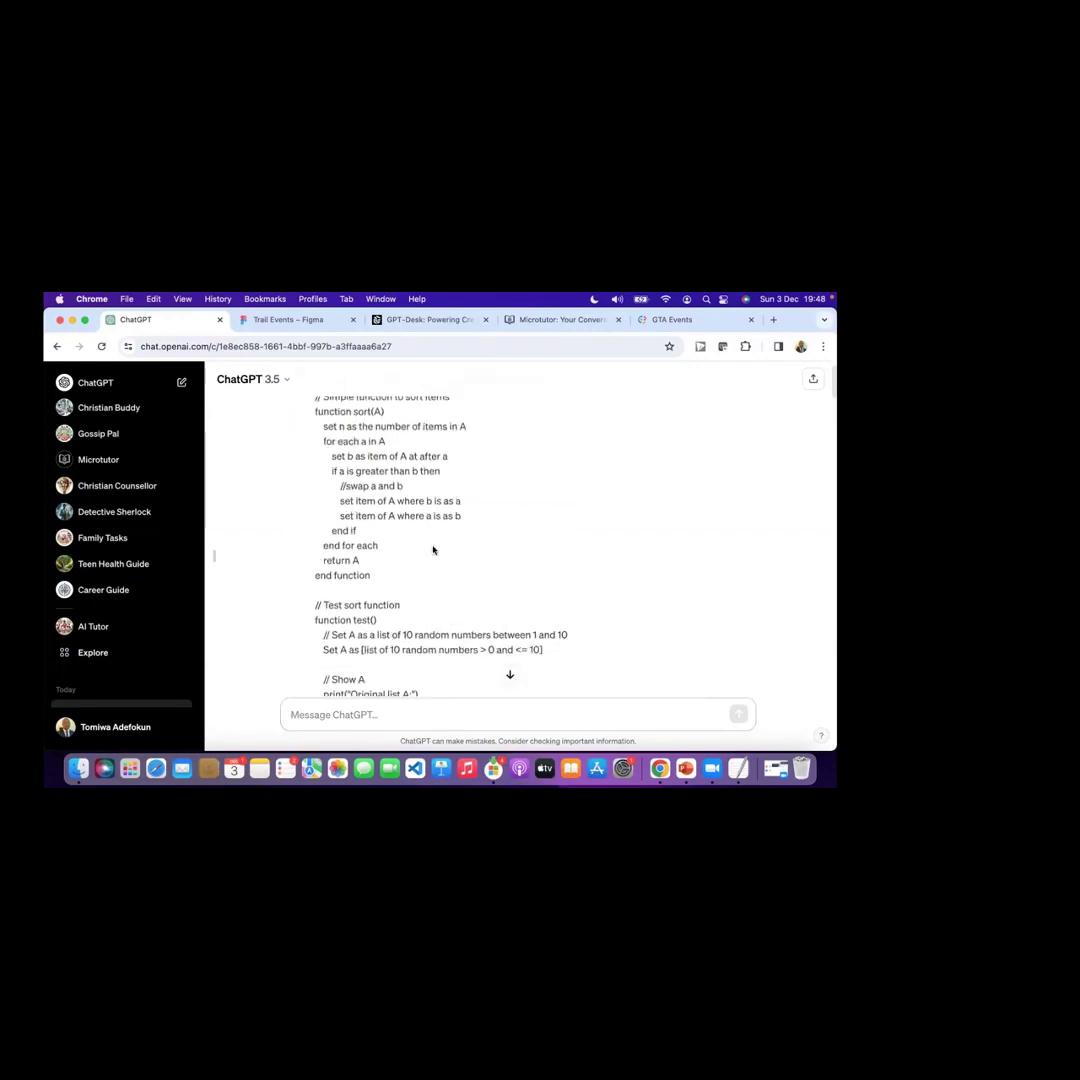
scroll(433, 549, down, 15)
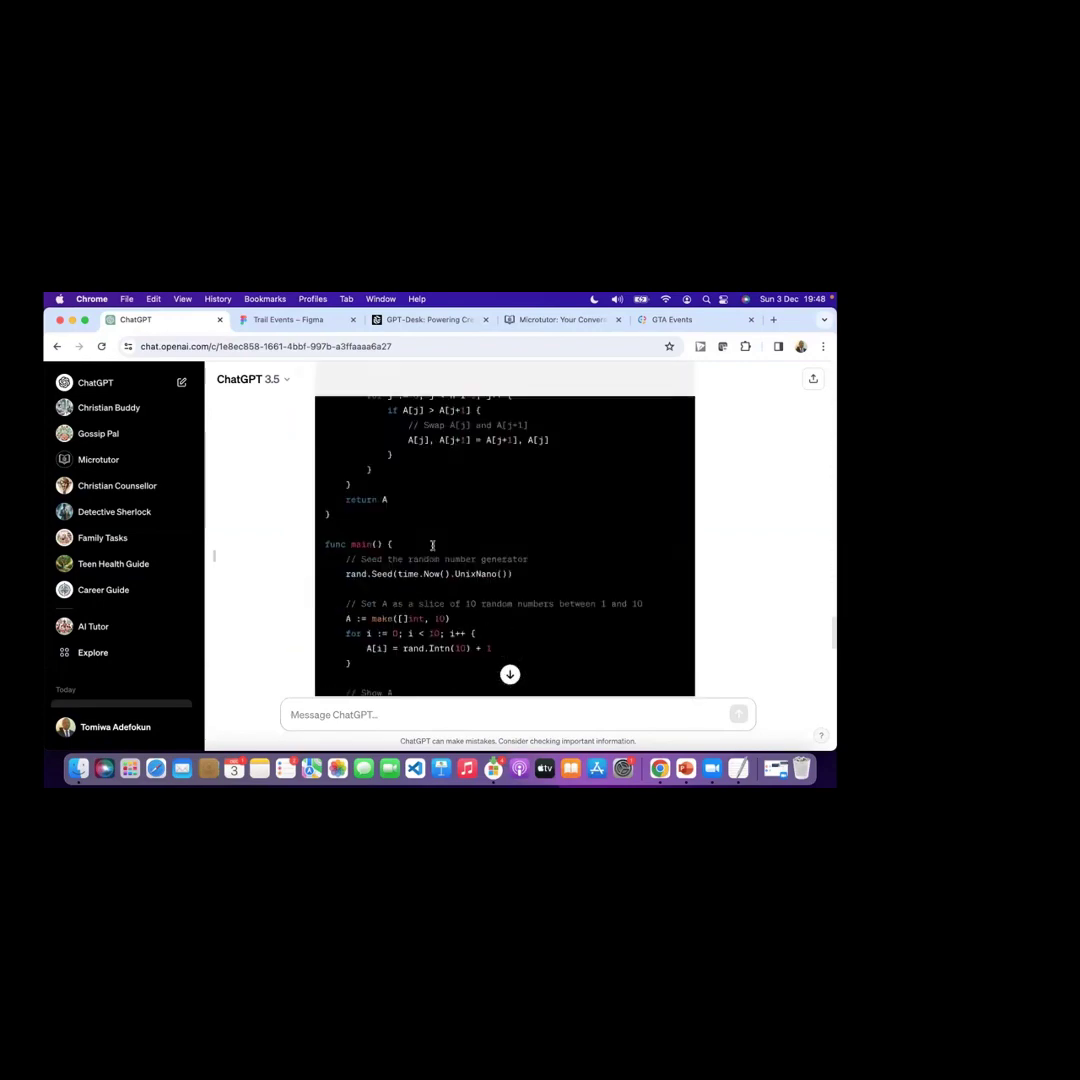
scroll(433, 549, down, 5)
scroll(433, 549, up, 8)
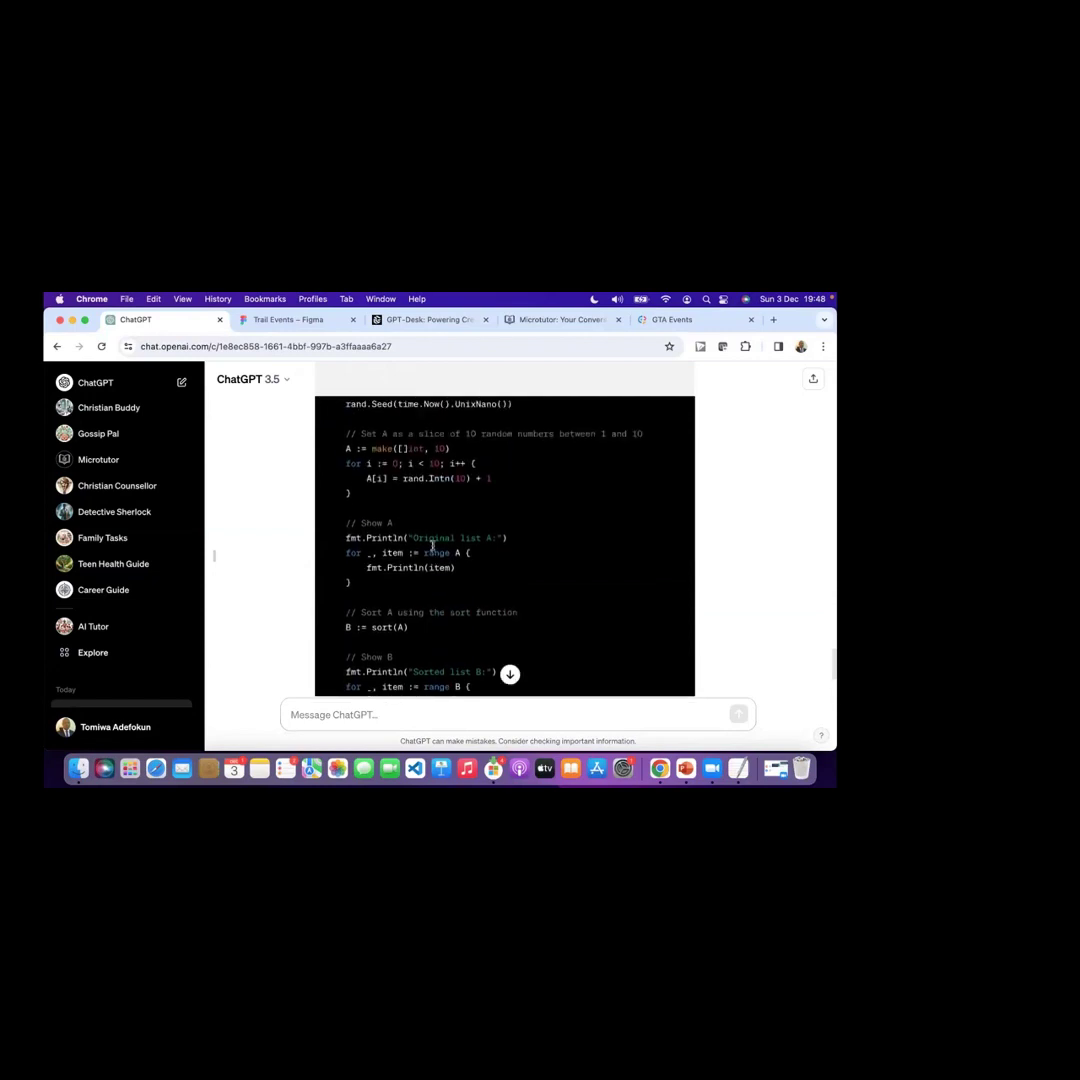
Step: Switch to PowerPoint and view the application developer slide on Enhanced Career Performance
key(super+Tab)
key(super+Tab)
key(super+Tab)
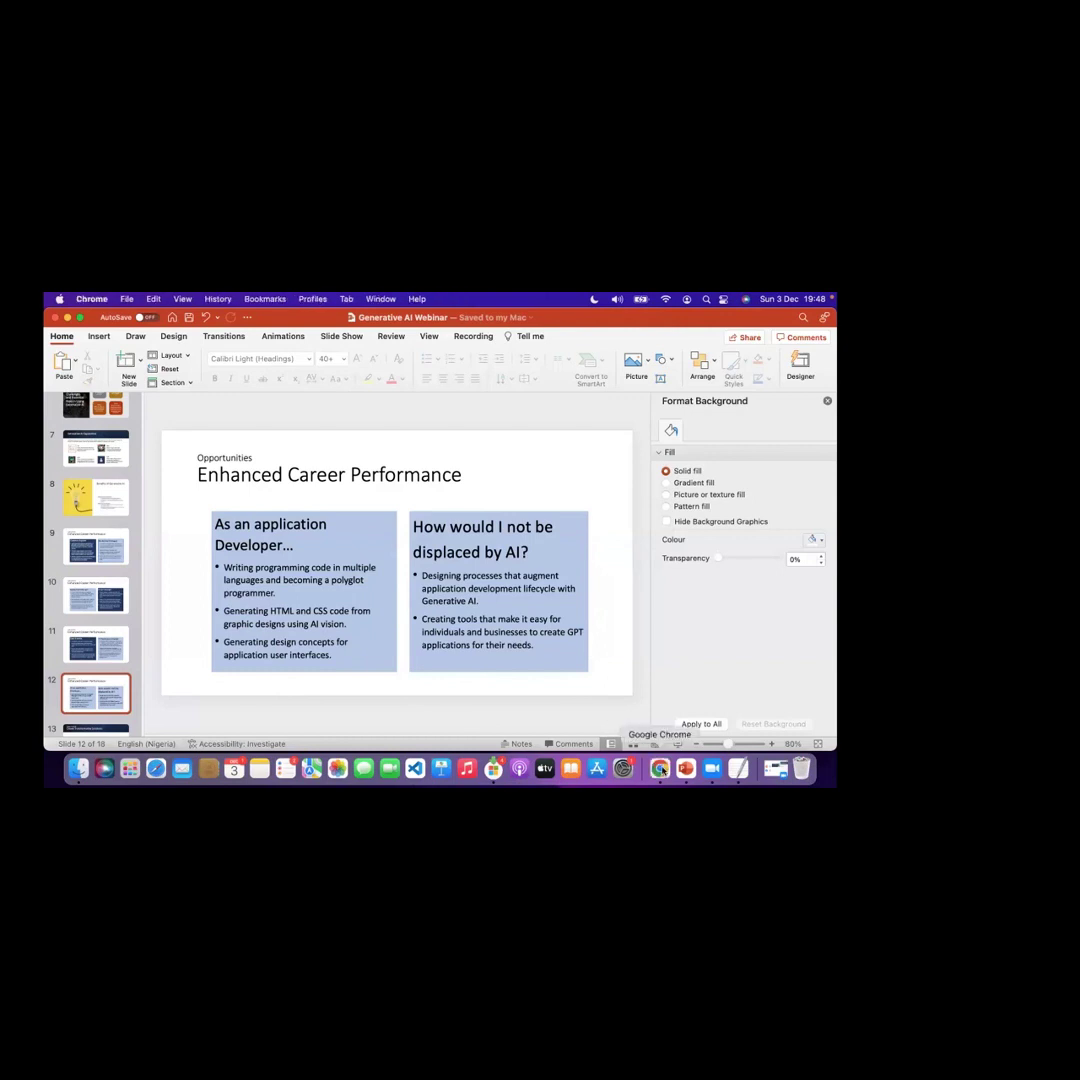
Step: Switch back to Chrome and bring up the Trail Events design file in Figma
click(659, 767)
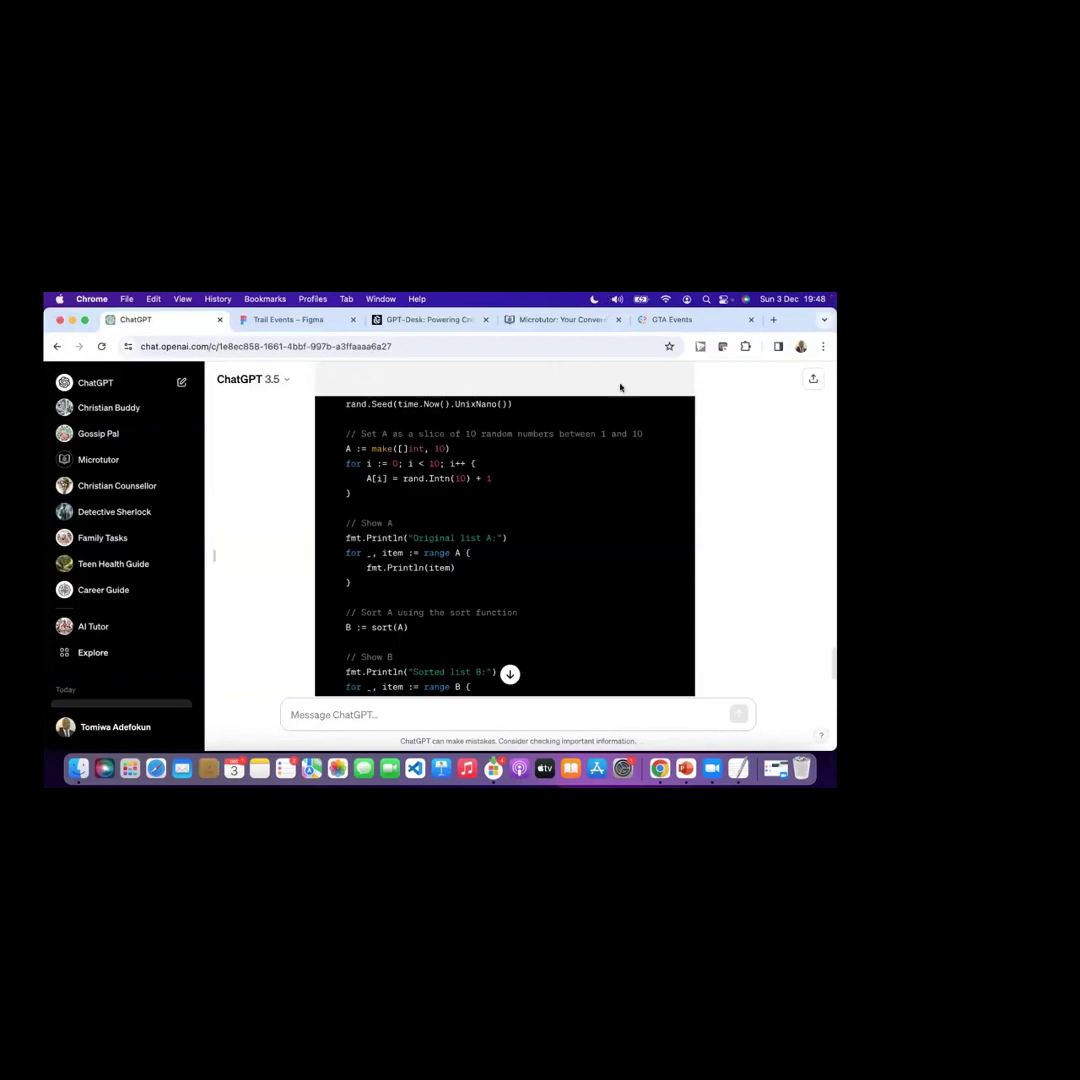
click(665, 319)
click(548, 319)
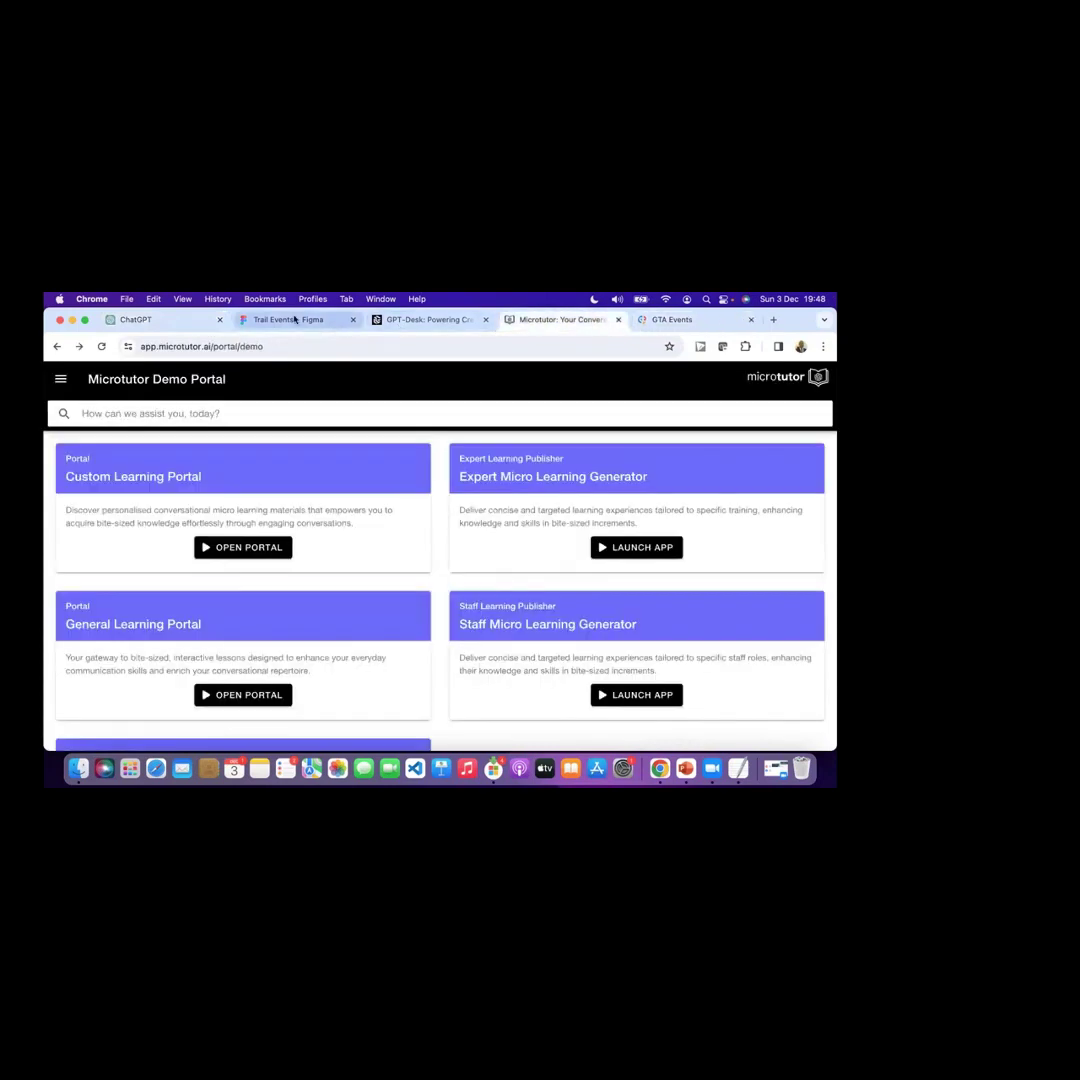
click(300, 320)
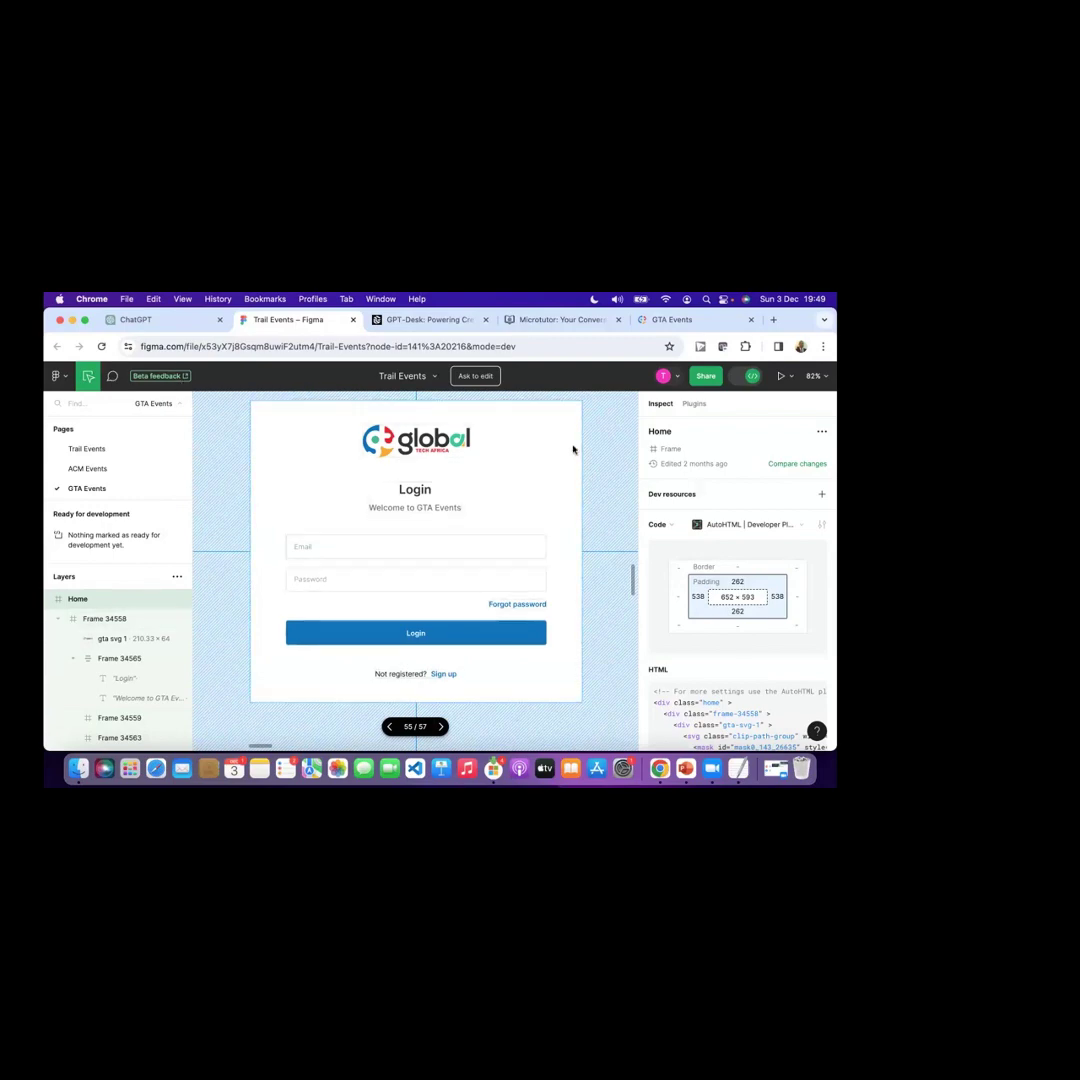
Step: Examine the HTML, CSS, colors and assets that Figma provides for the Home login frame
scroll(657, 631, down, 5)
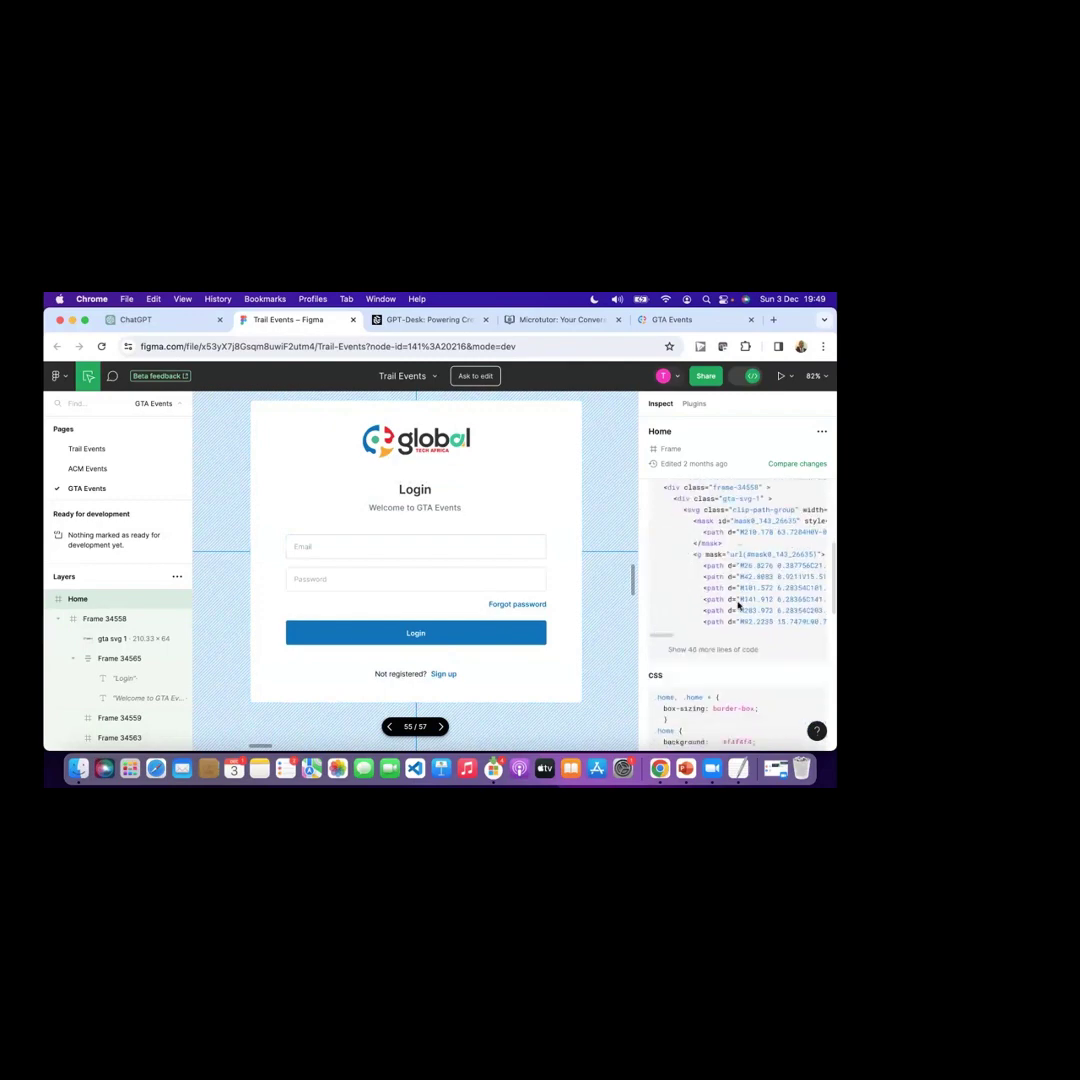
scroll(738, 605, down, 5)
scroll(738, 605, up, 2)
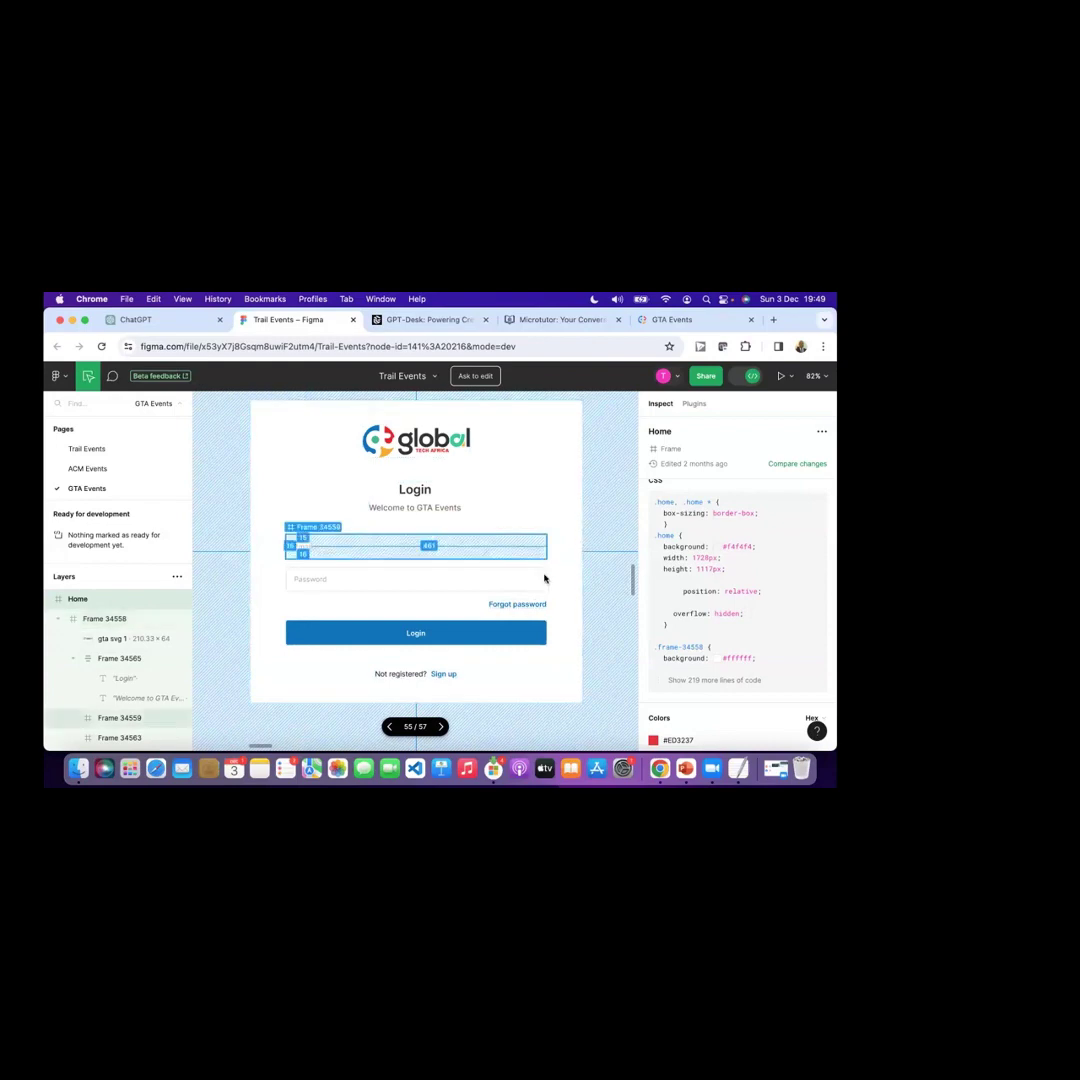
scroll(714, 575, up, 5)
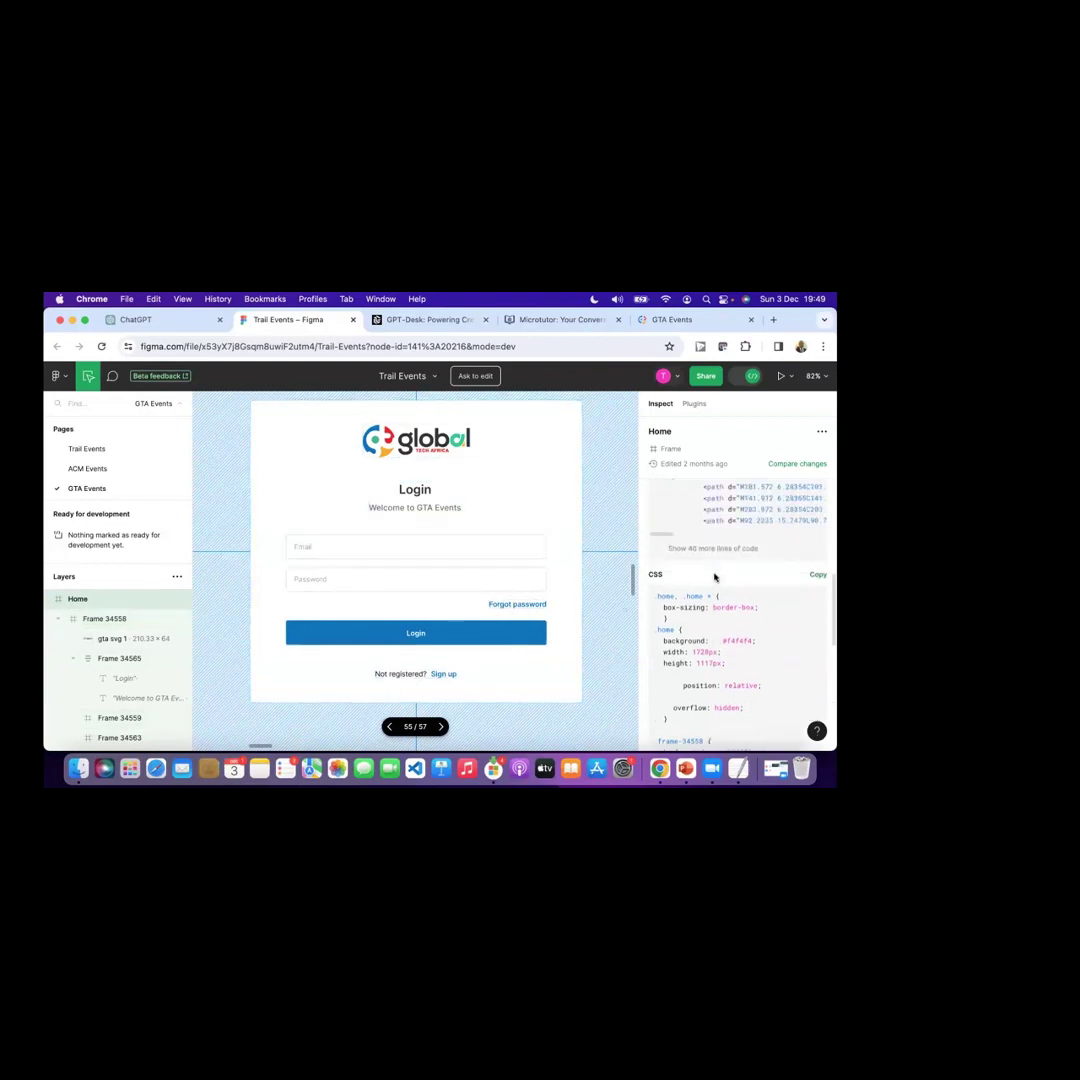
scroll(714, 575, down, 10)
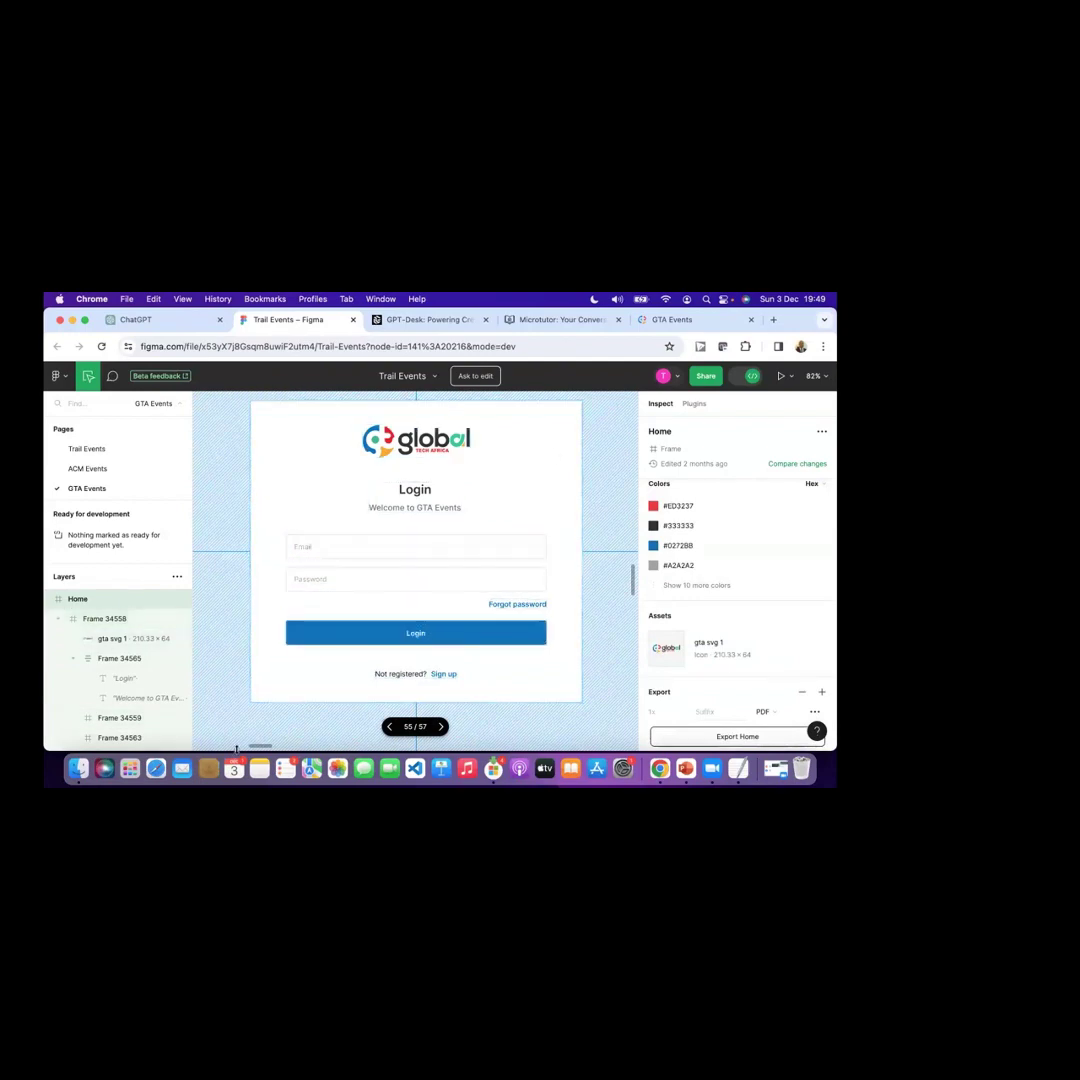
Step: Find the Screenshot app with "scre" and capture a region fitted to the white GTA Events login card
click(130, 768)
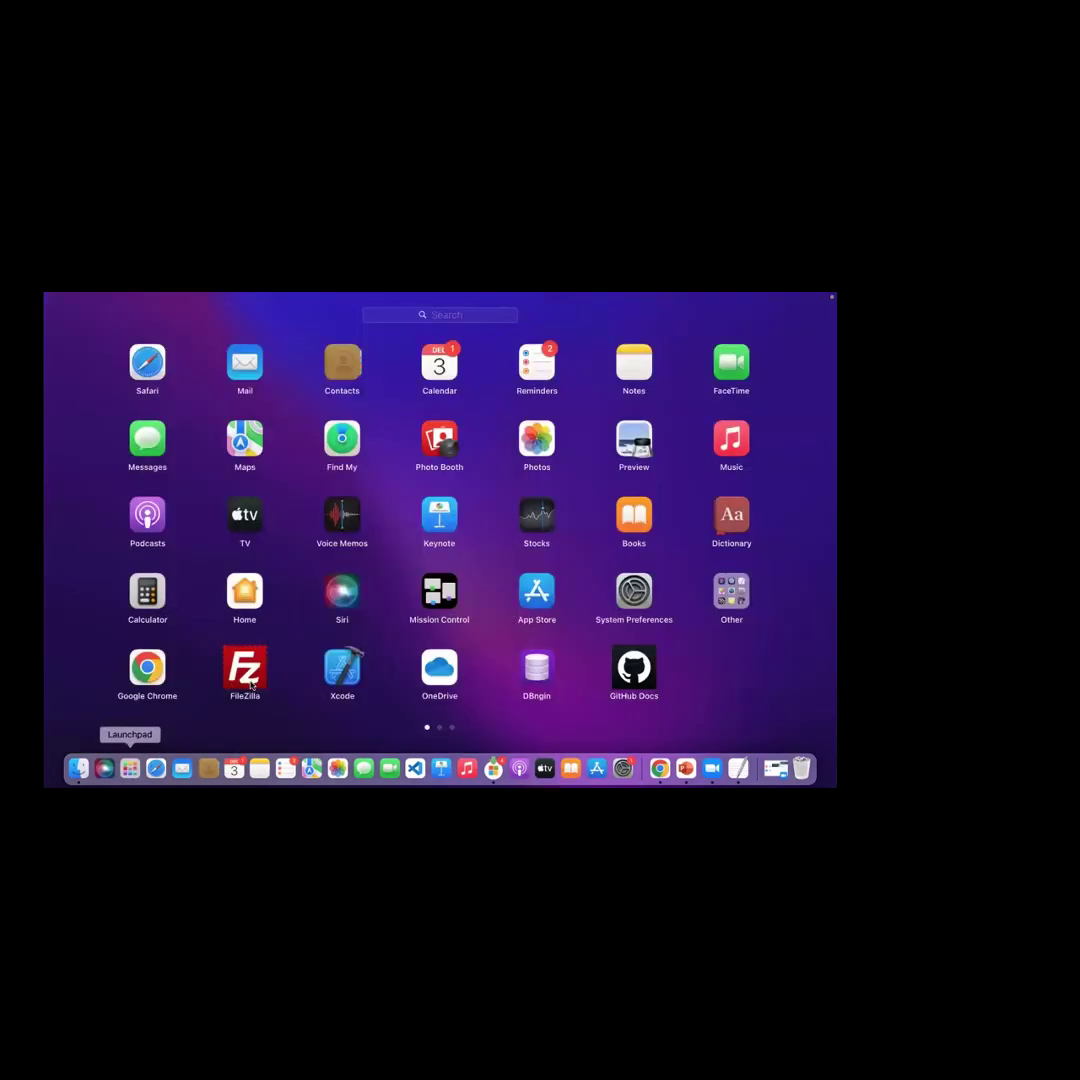
text(scre)
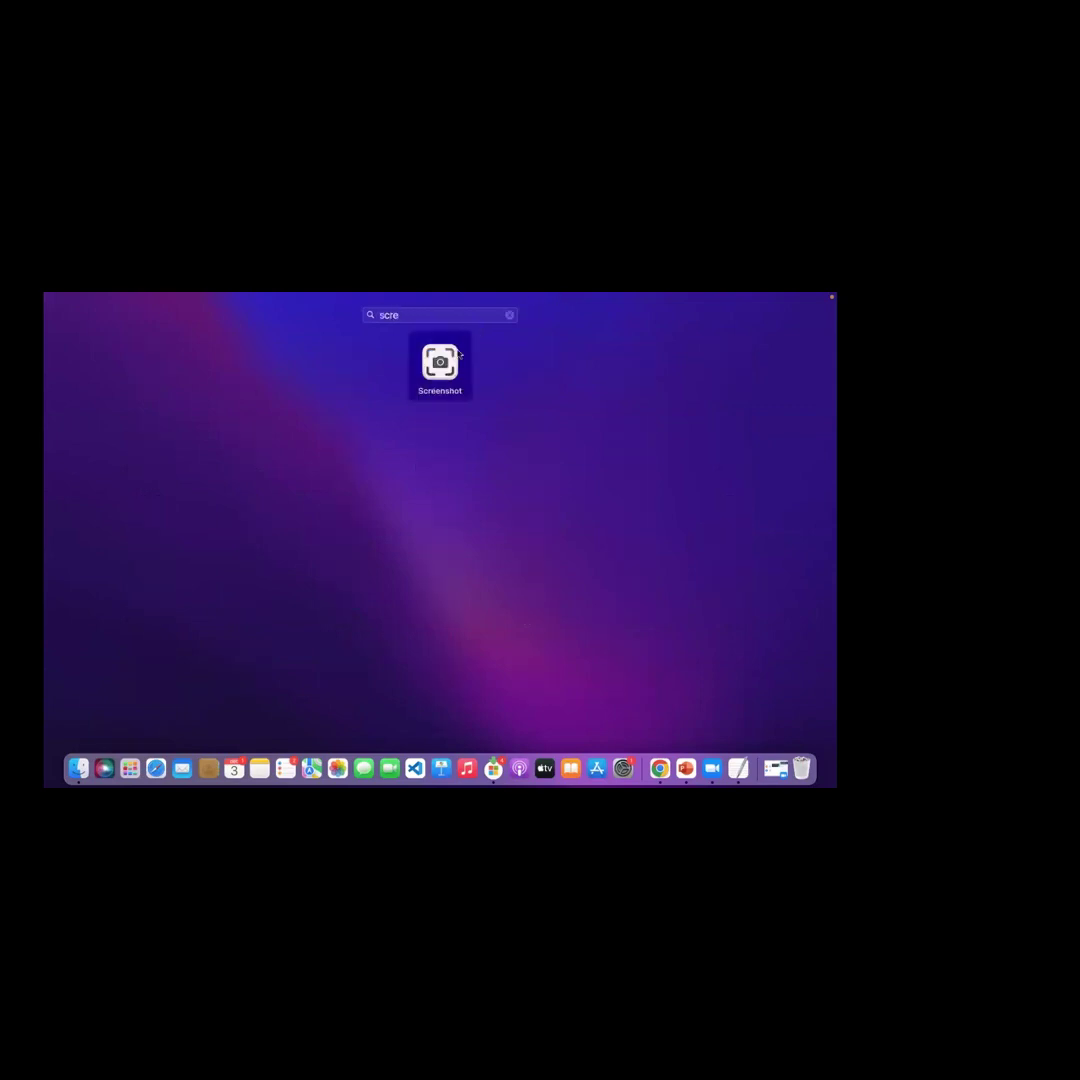
click(350, 405)
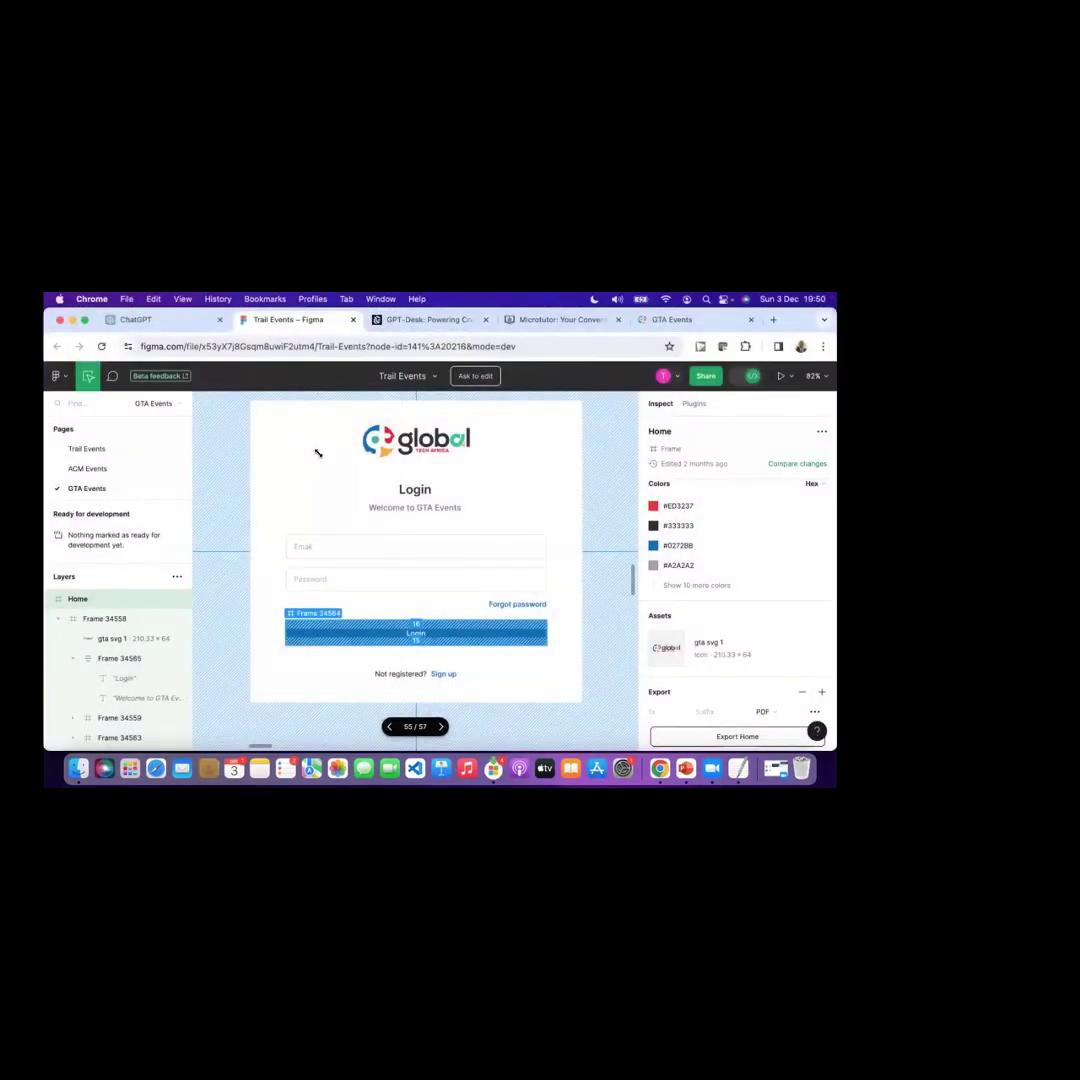
drag(313, 453, 255, 407)
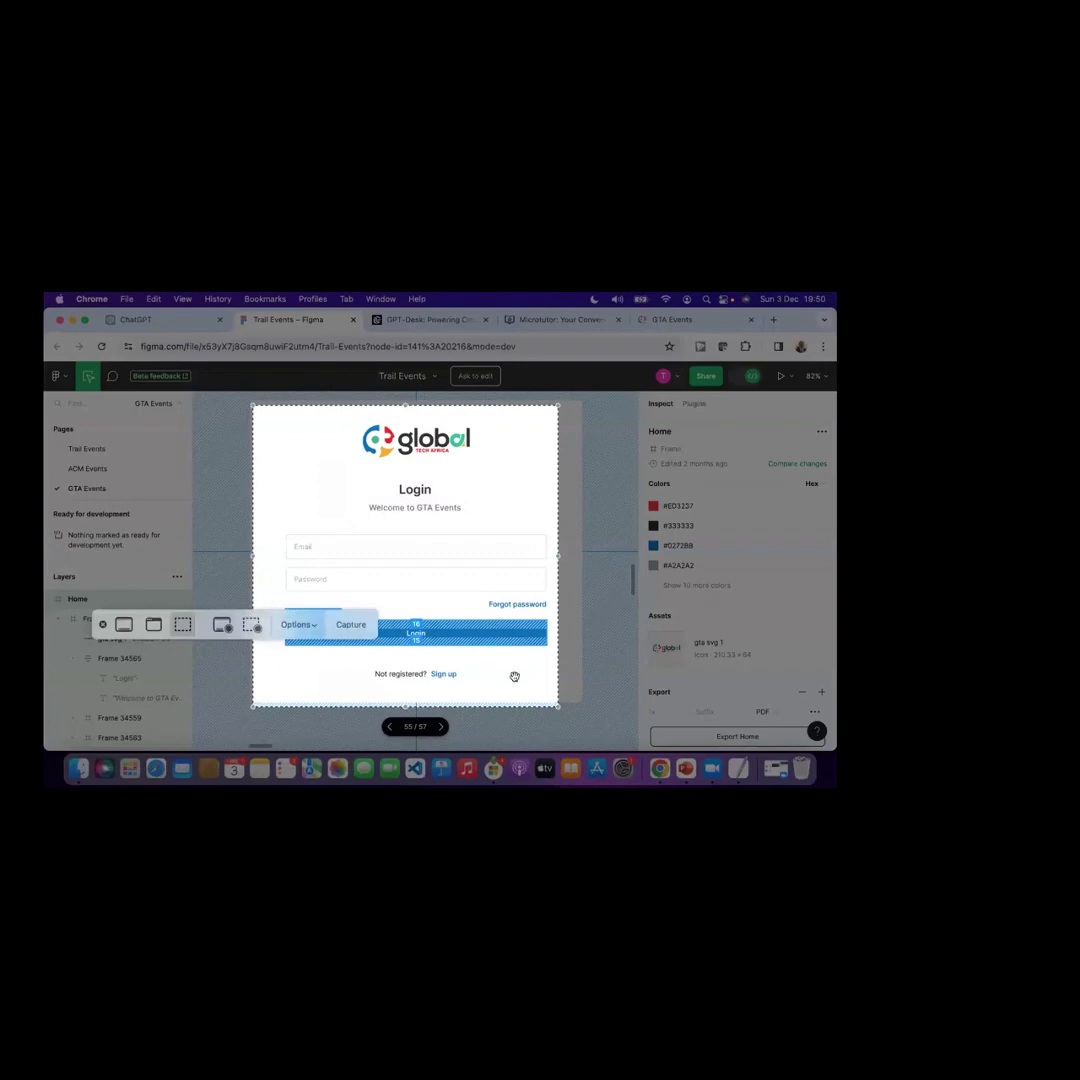
drag(558, 707, 580, 692)
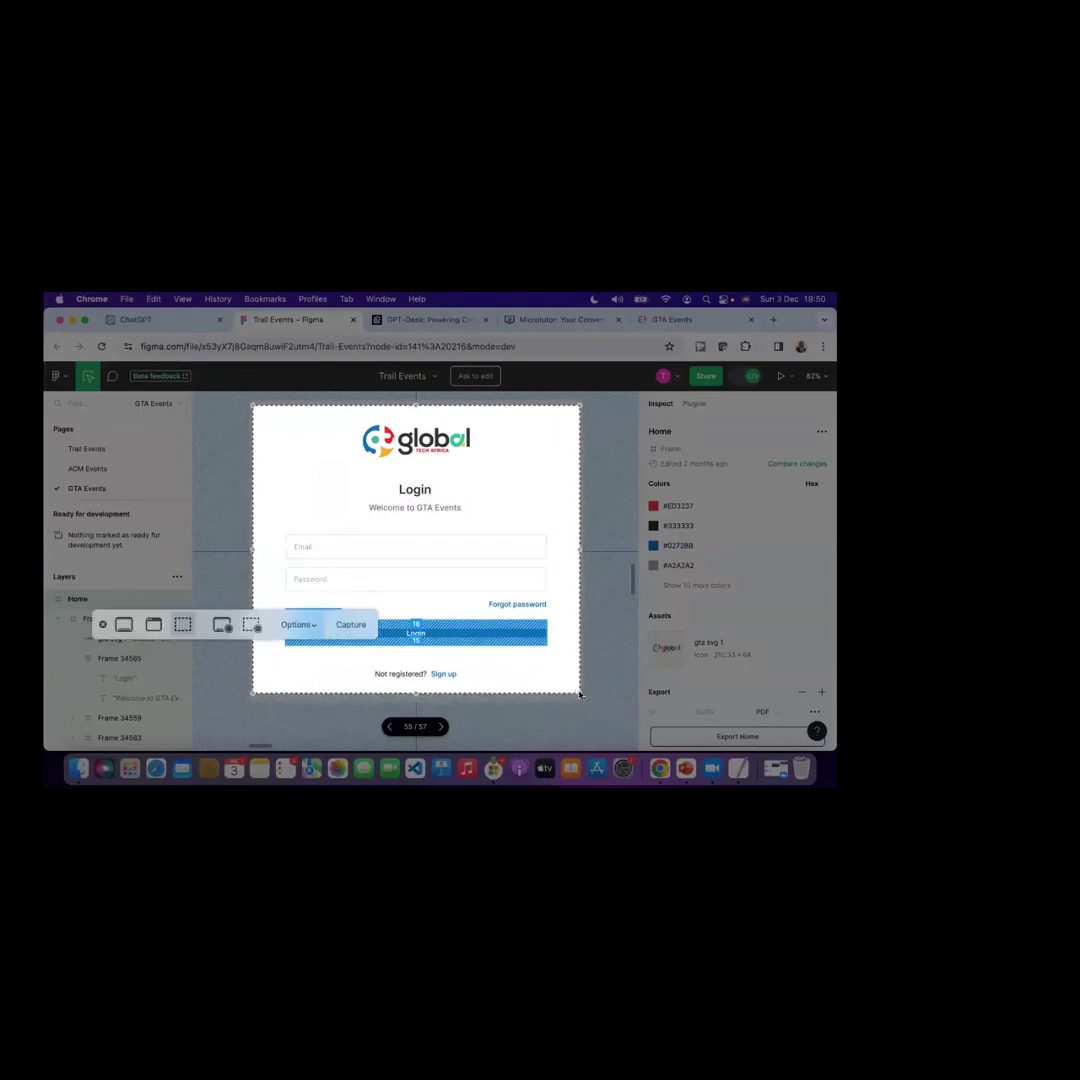
click(349, 622)
Step: Start a new ChatGPT conversation with the GPT-4 model and paste the login screenshot into the message
click(146, 325)
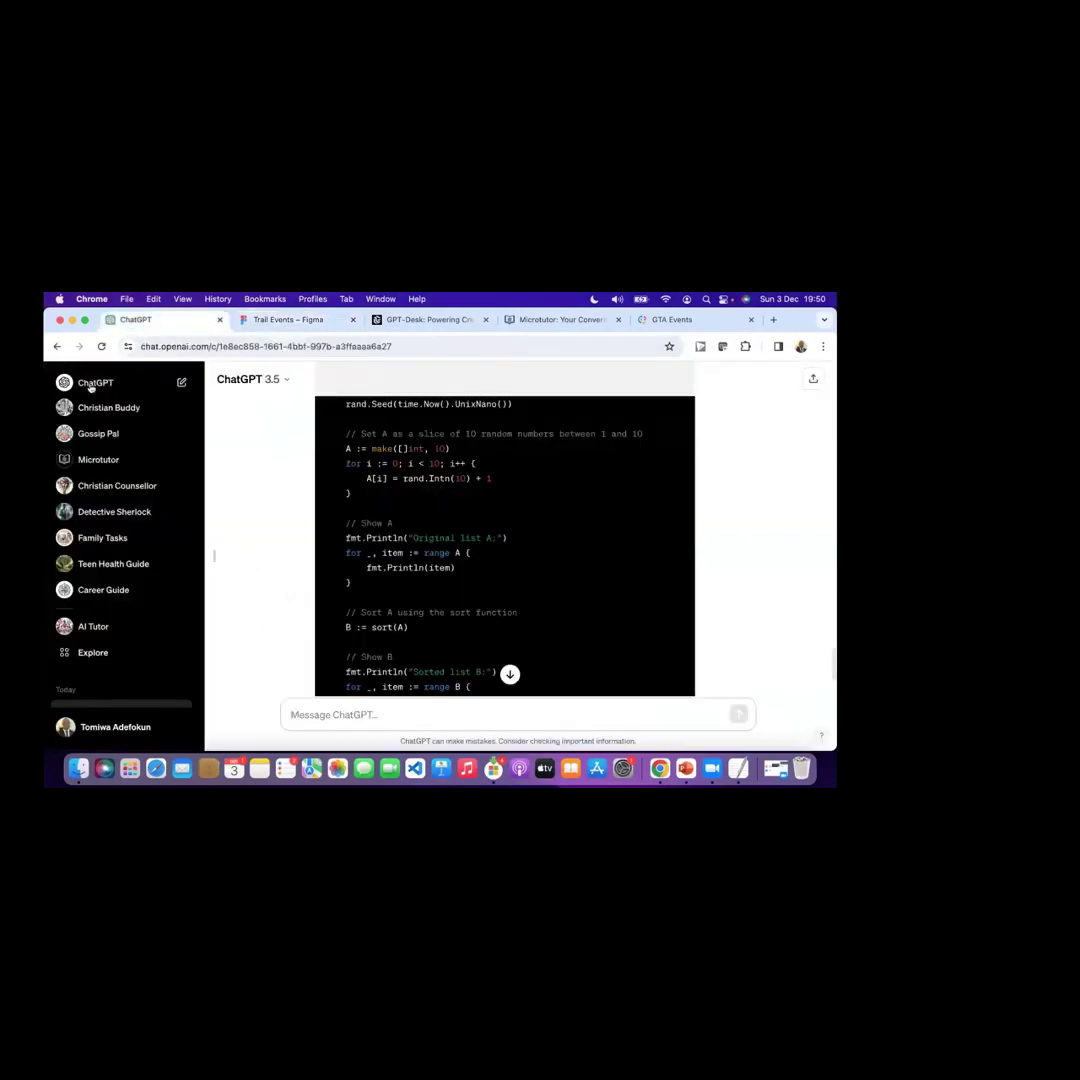
click(100, 382)
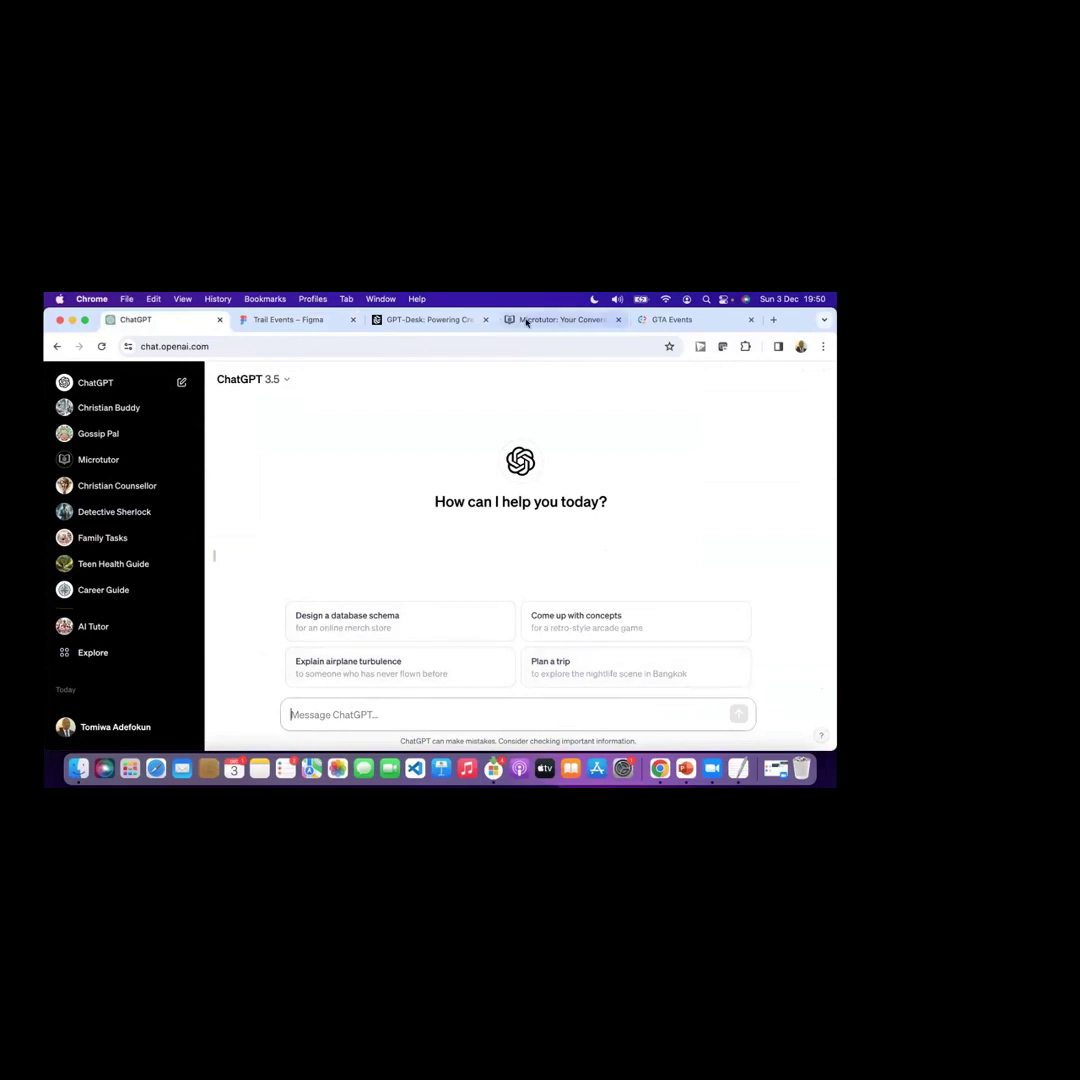
click(437, 714)
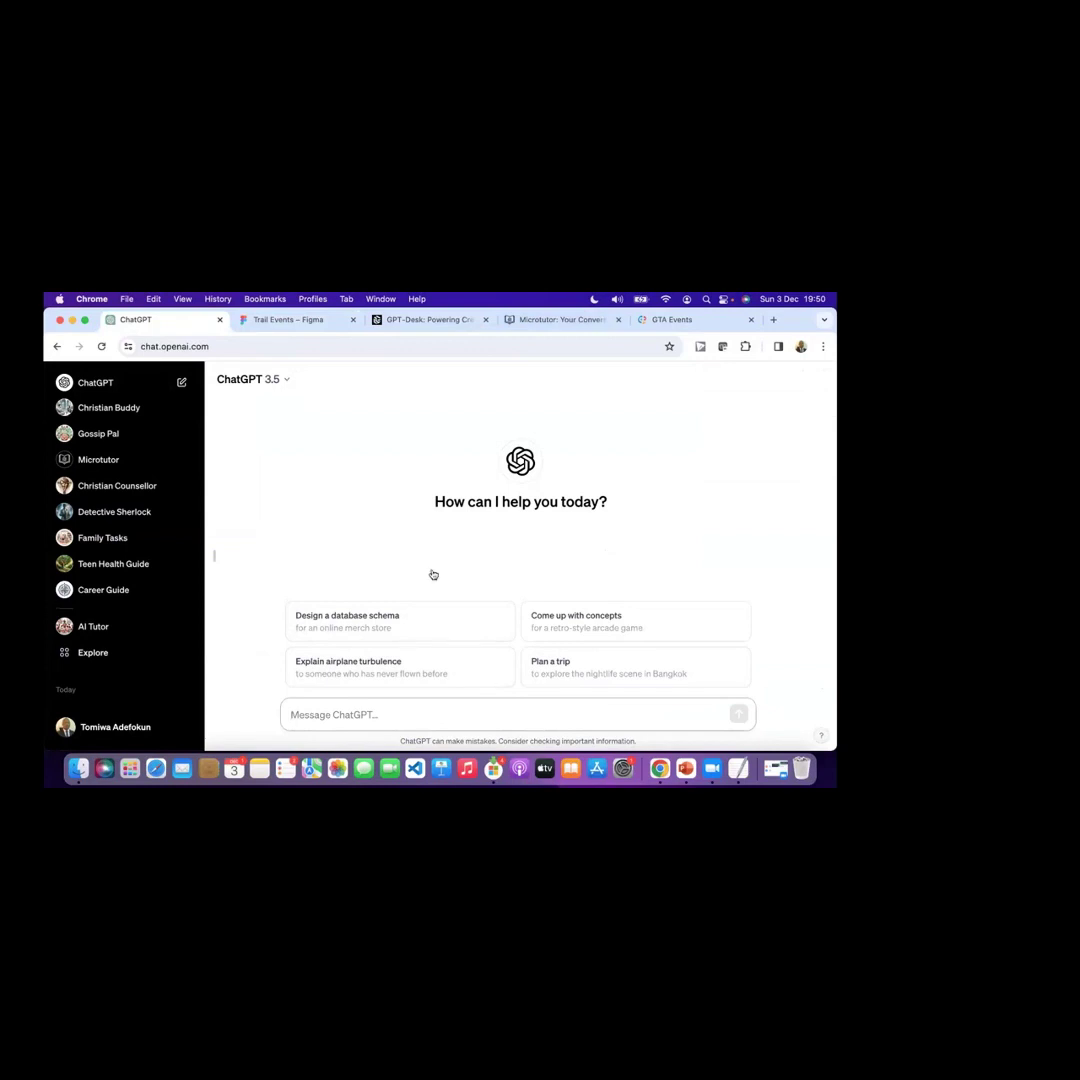
click(286, 382)
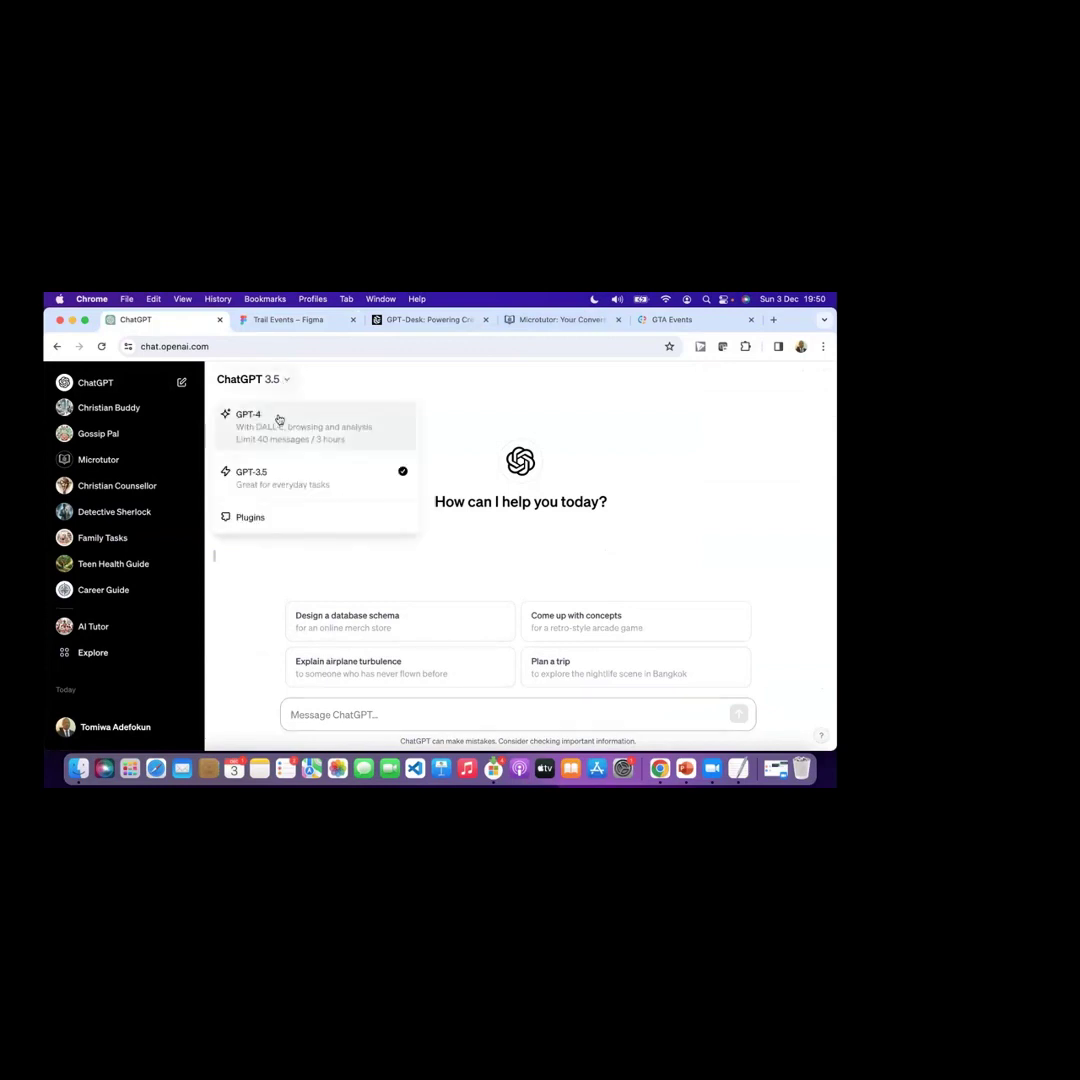
click(277, 429)
key(super+v)
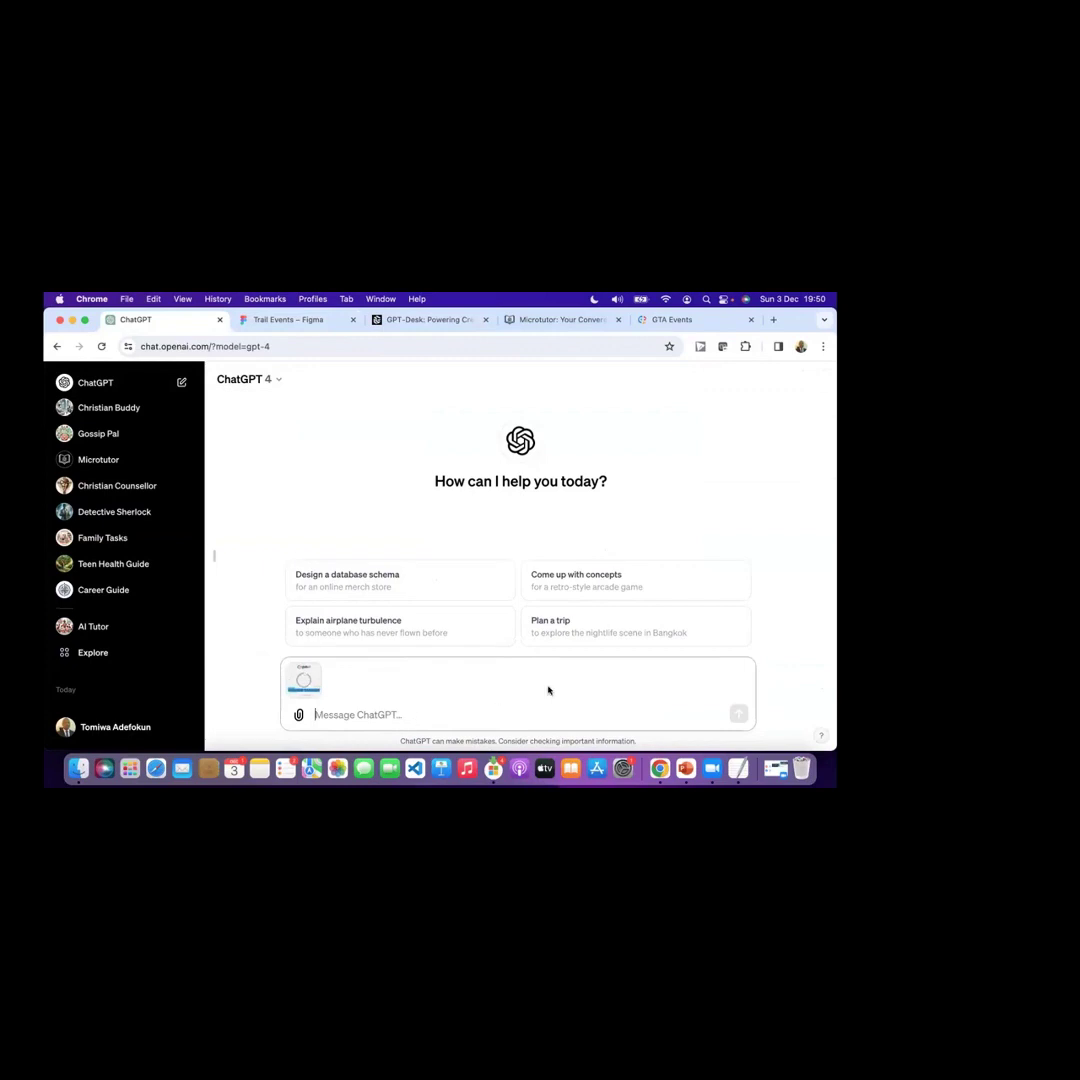
Step: Send the prompt "Generate the HTML and CSS for this screen" with the attached screenshot
text(Generate the )
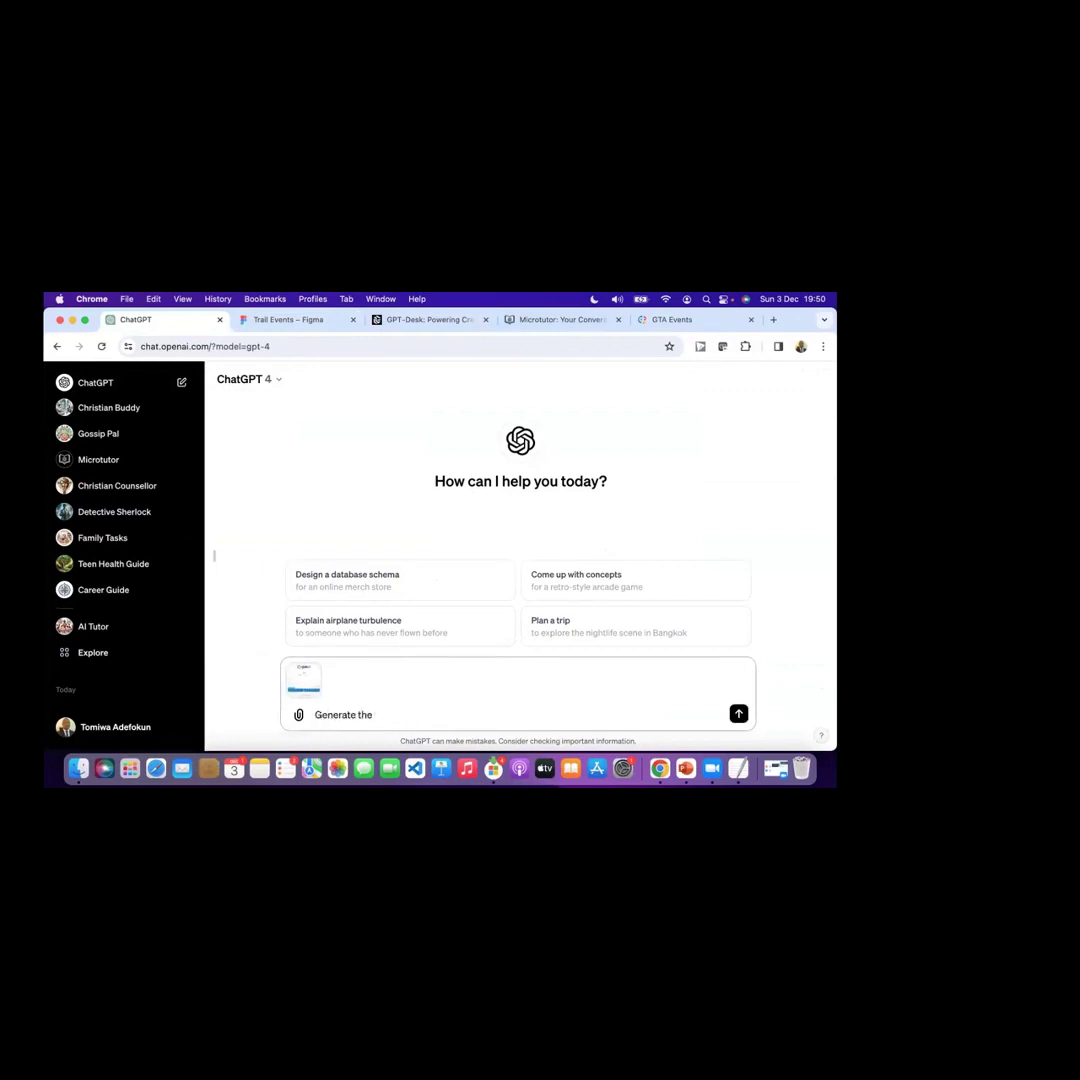
text(C)
key(BackSpace)
text(HTML and CSS)
text(for this screen)
click(739, 715)
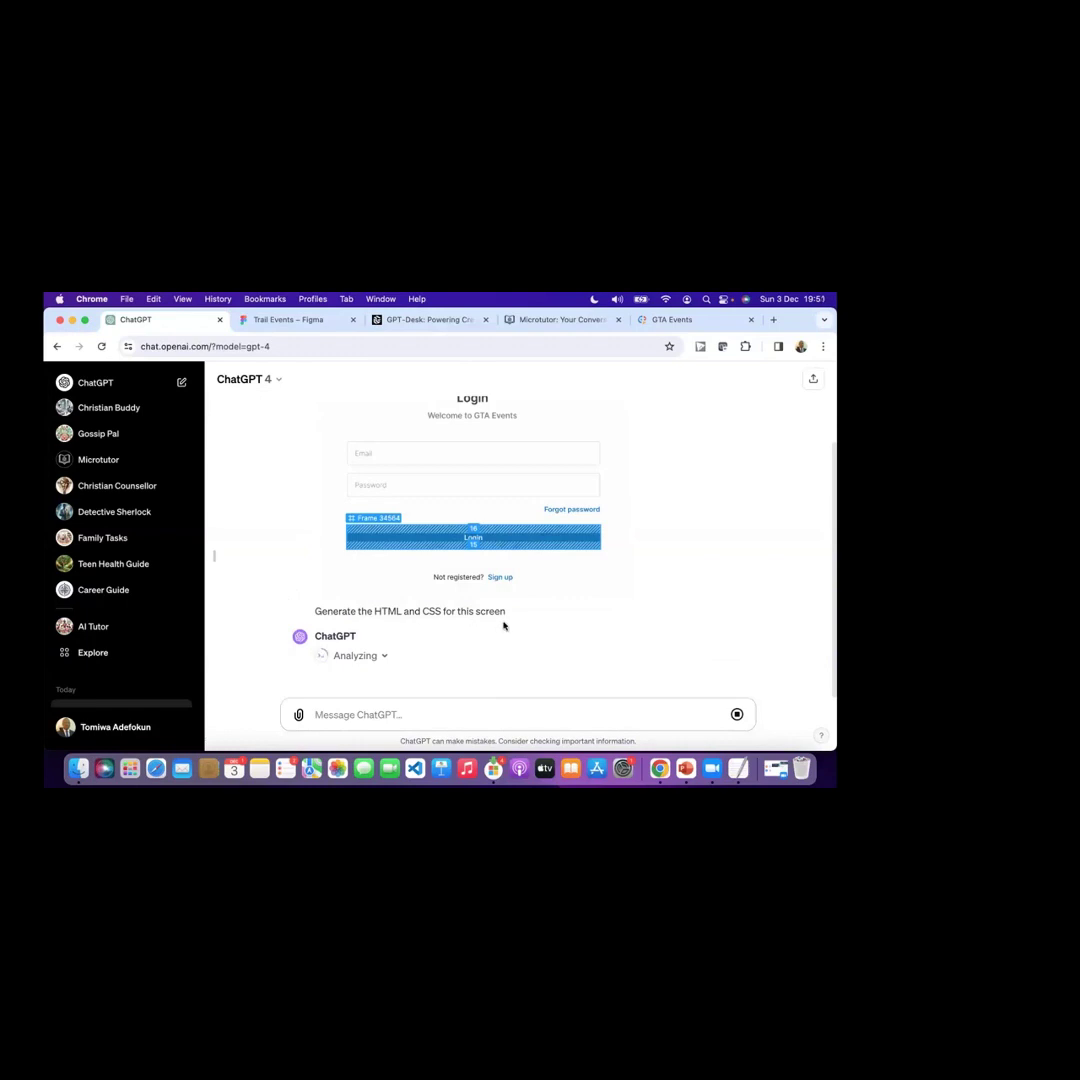
Step: Compare the generated HTML and CSS code in the reply with the submitted login screenshot
scroll(719, 489, up, 1)
scroll(719, 489, up, 2)
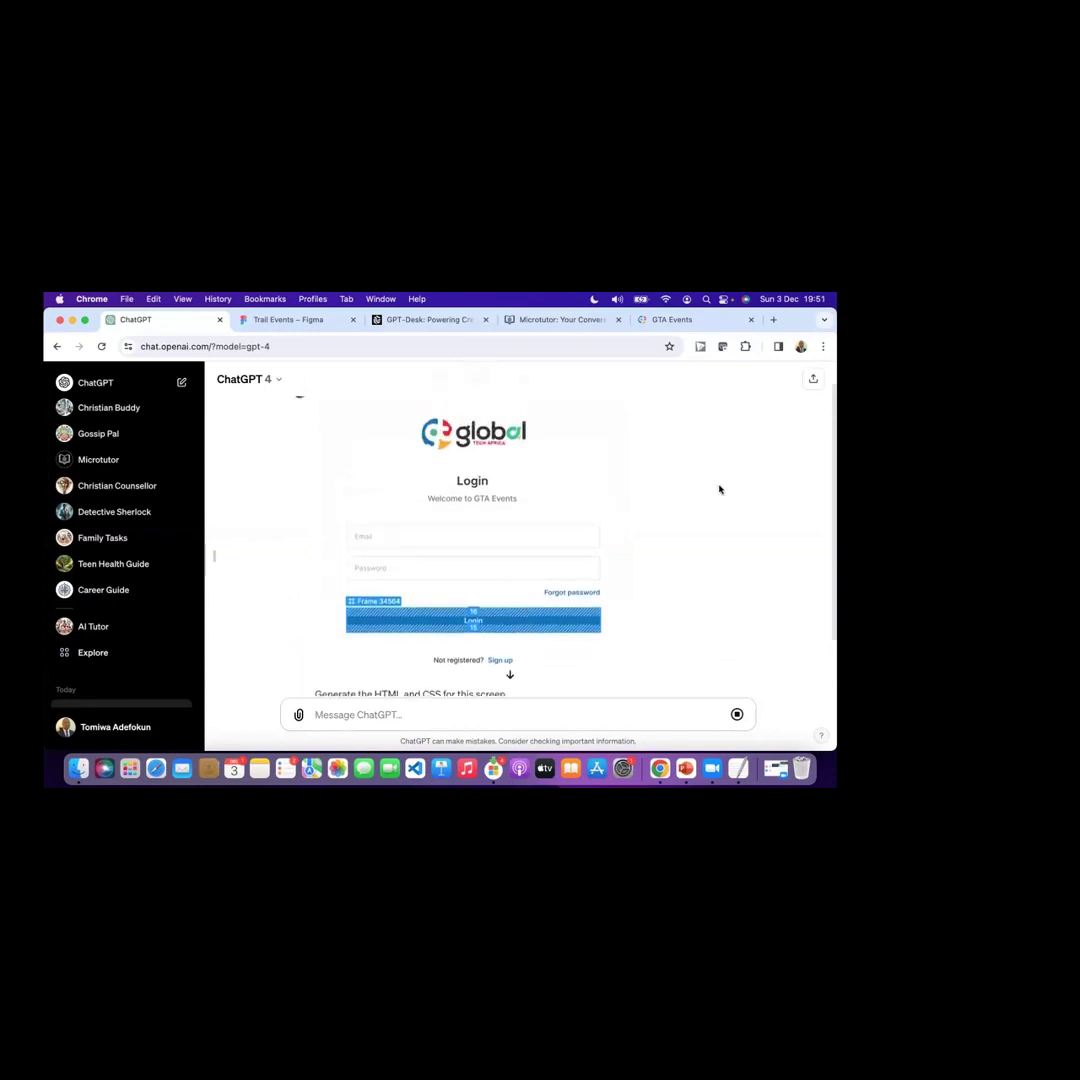
scroll(719, 489, down, 1)
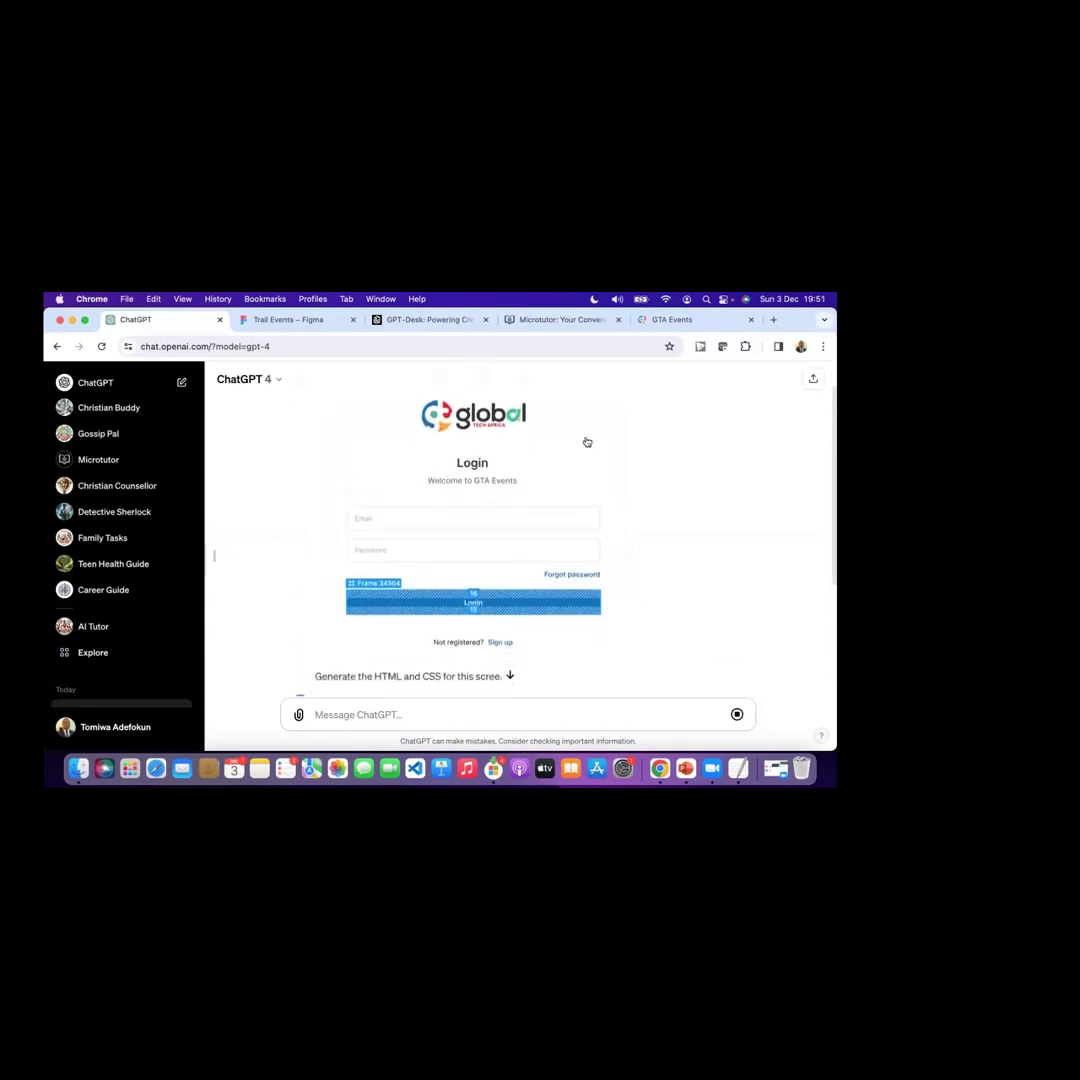
scroll(703, 539, down, 4)
scroll(703, 539, down, 5)
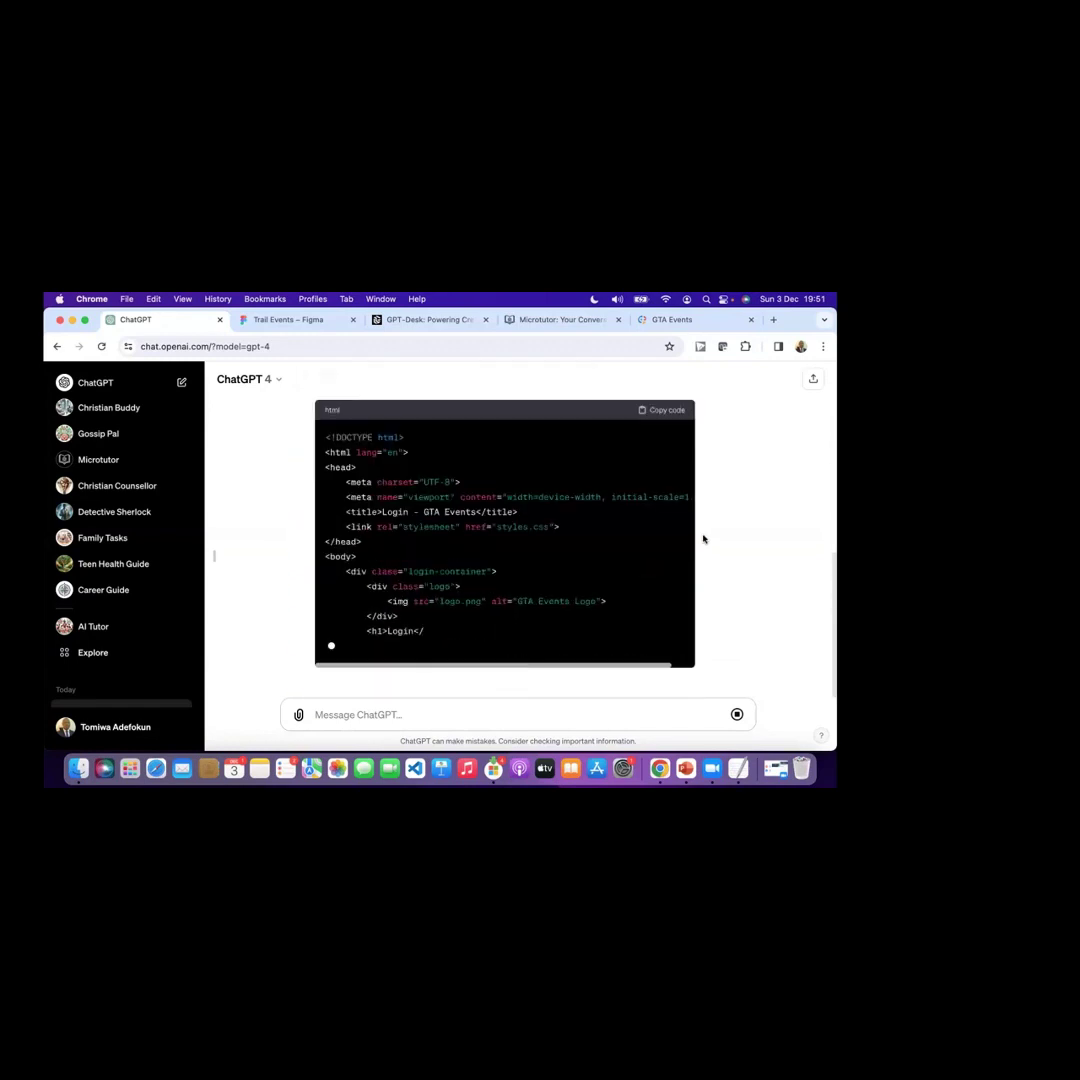
scroll(703, 539, up, 3)
scroll(703, 539, up, 2)
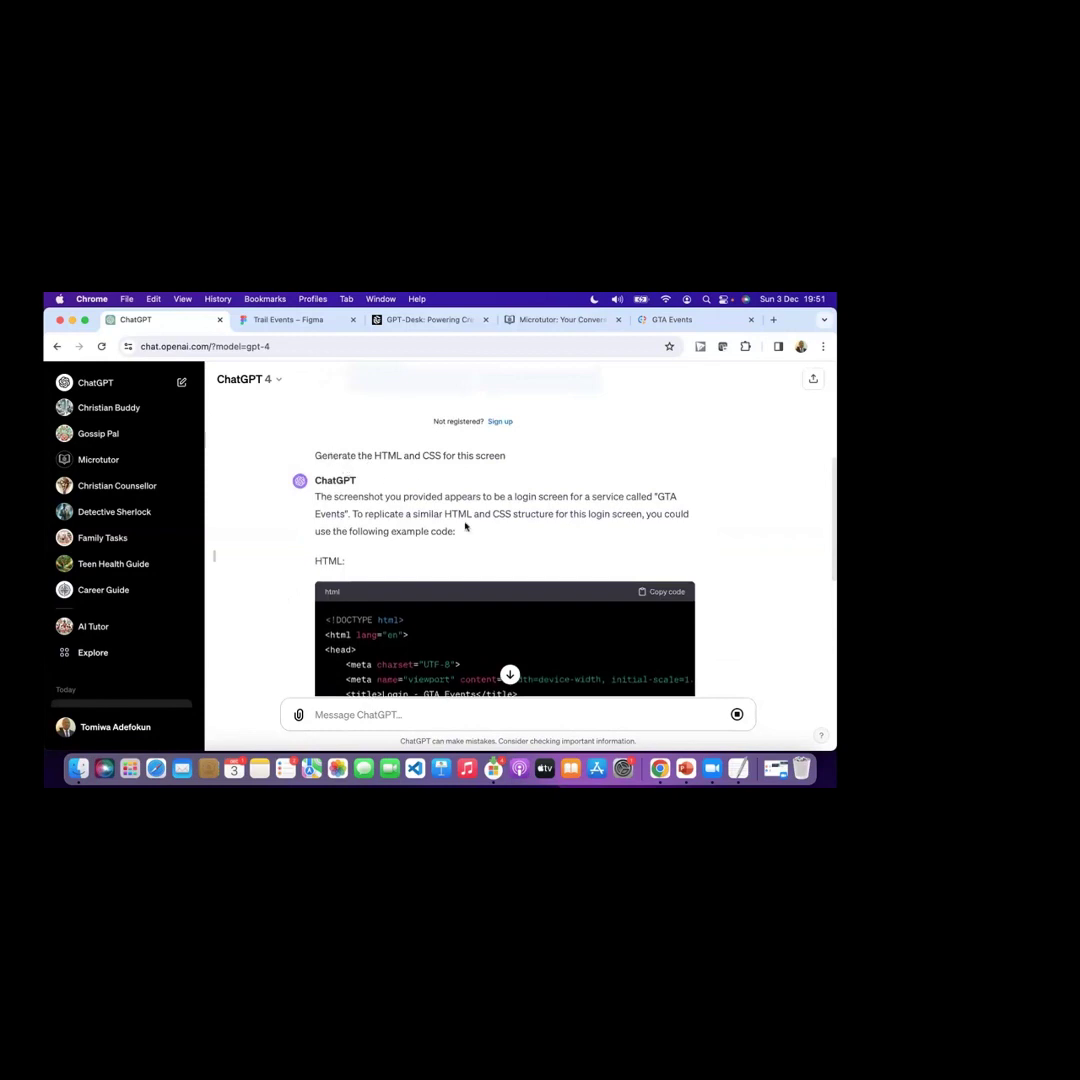
scroll(465, 527, up, 6)
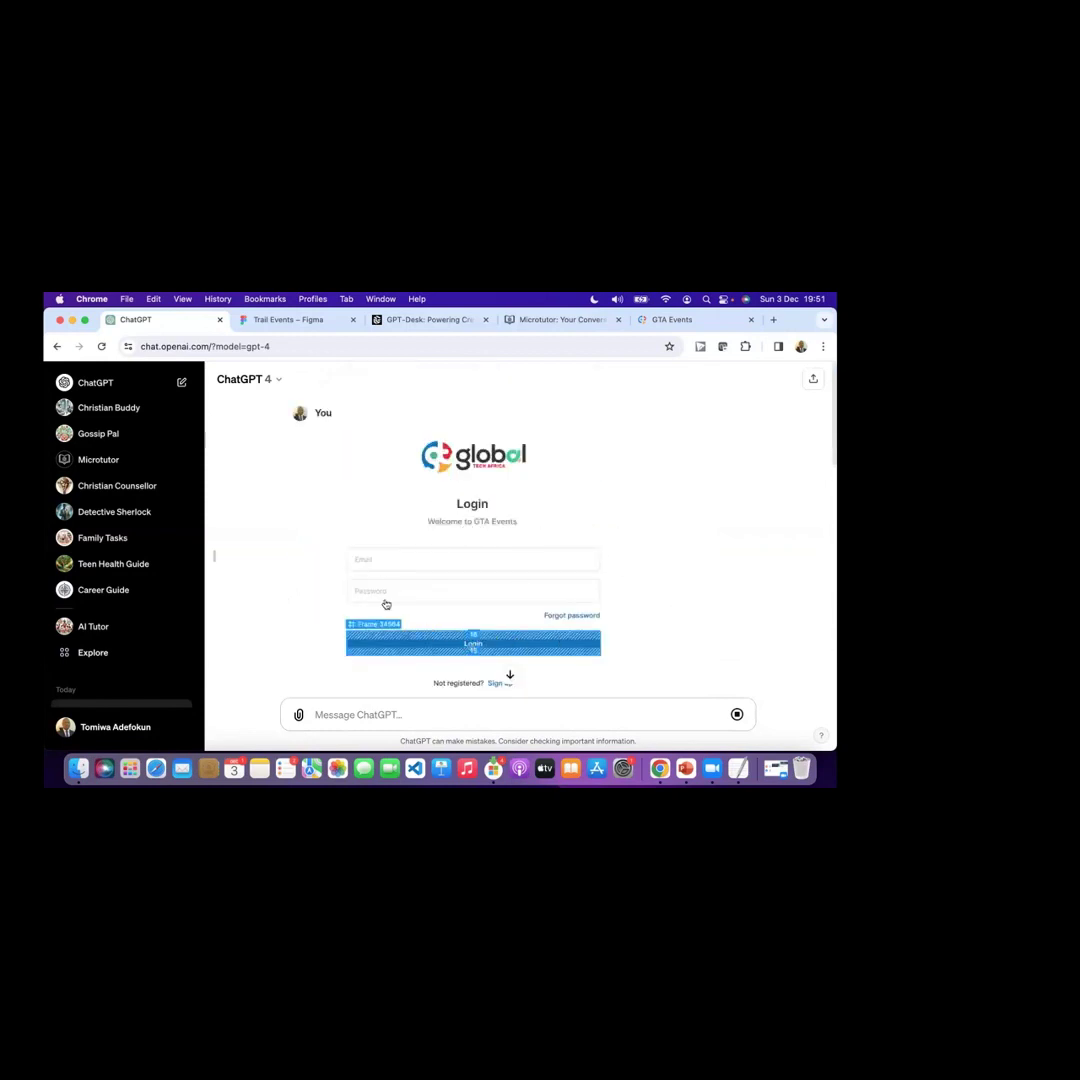
scroll(731, 606, down, 8)
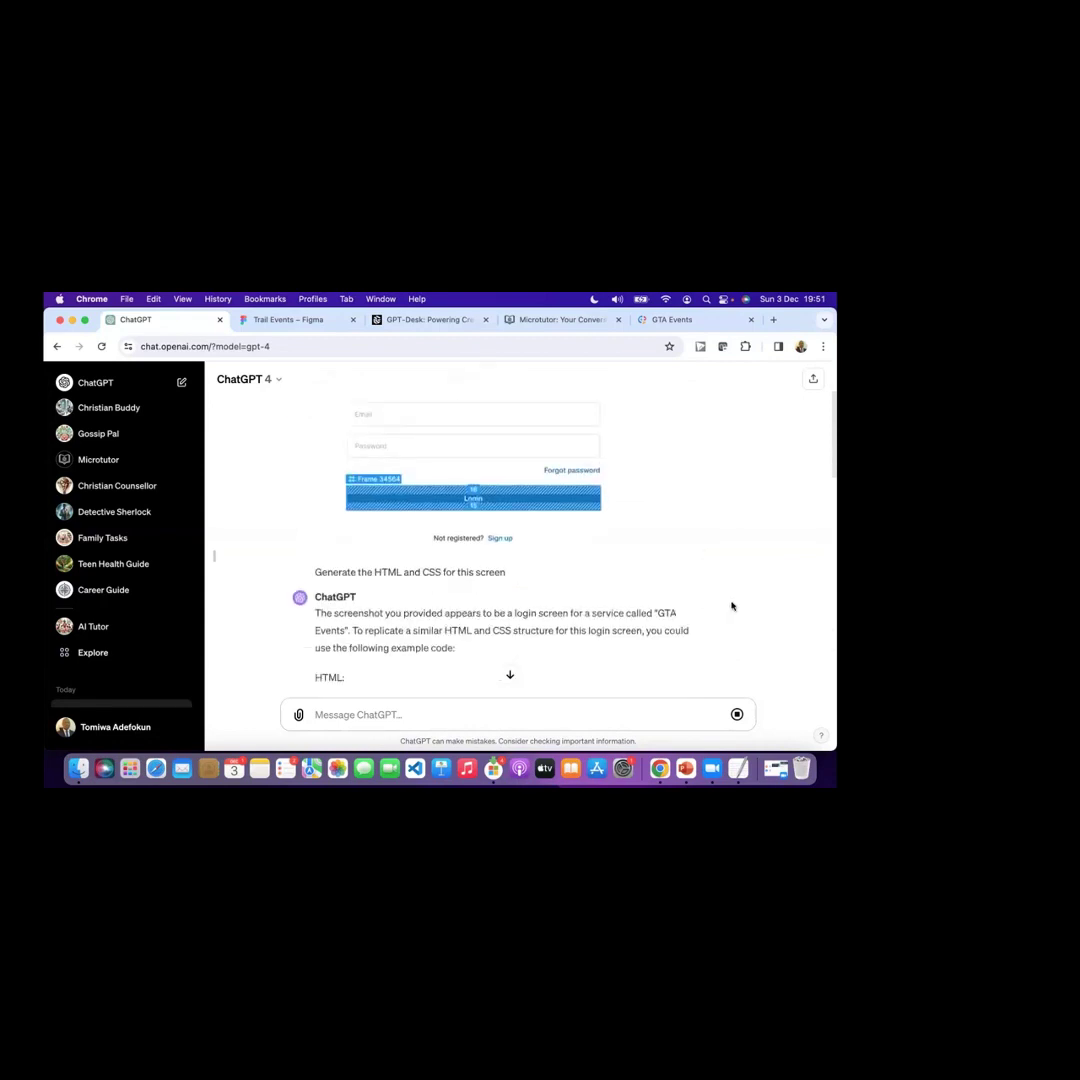
scroll(487, 630, down, 7)
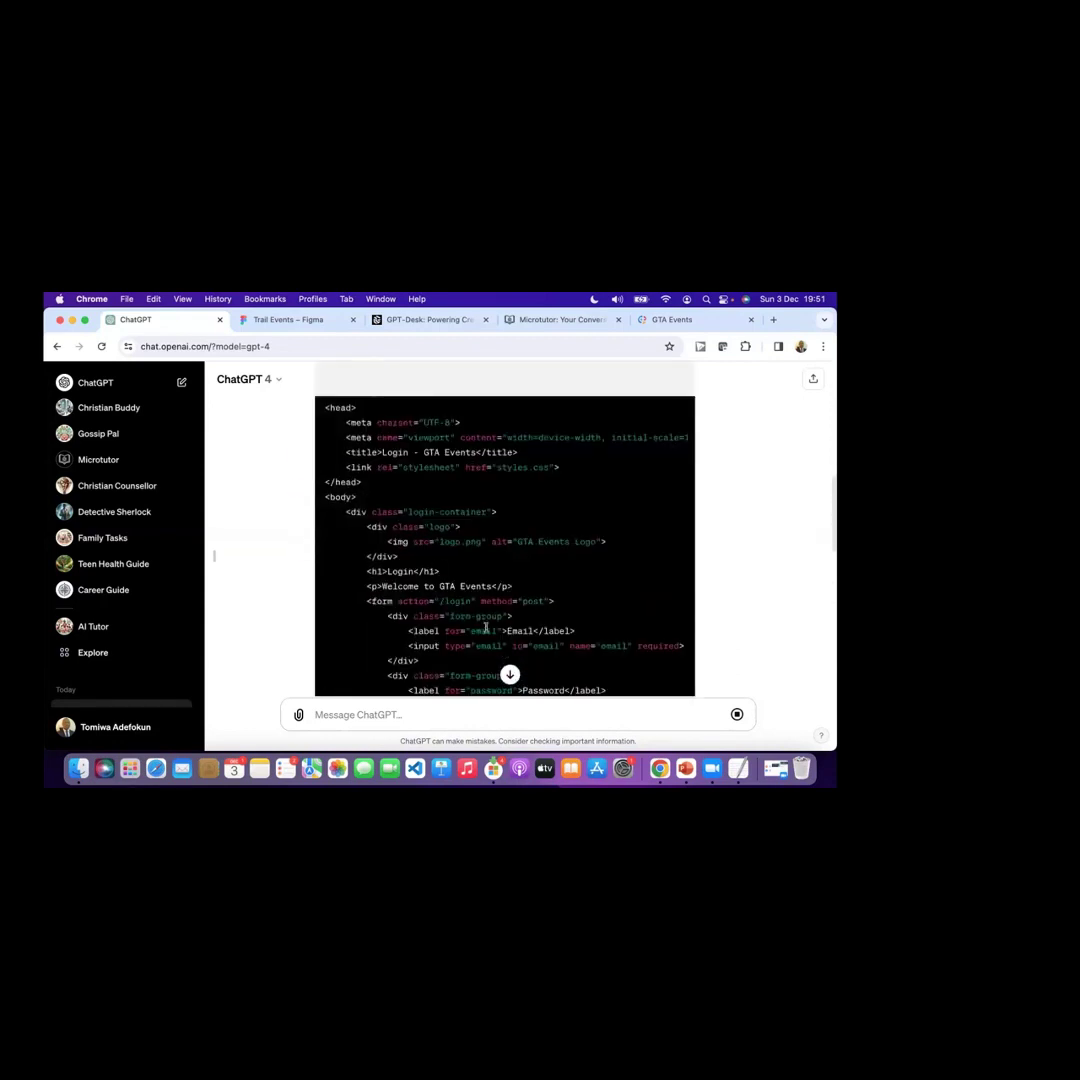
scroll(470, 470, down, 1)
scroll(470, 470, up, 10)
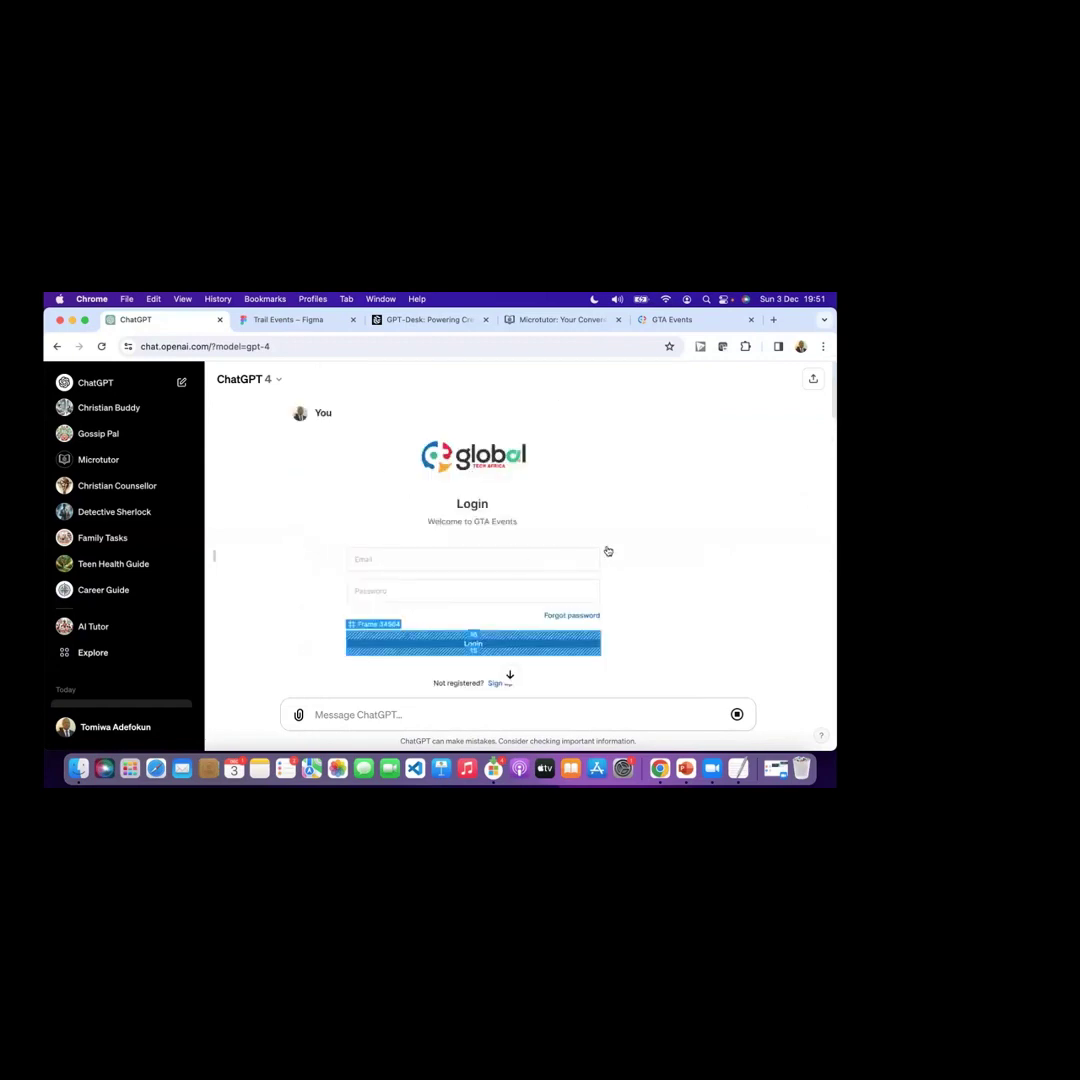
scroll(607, 551, down, 15)
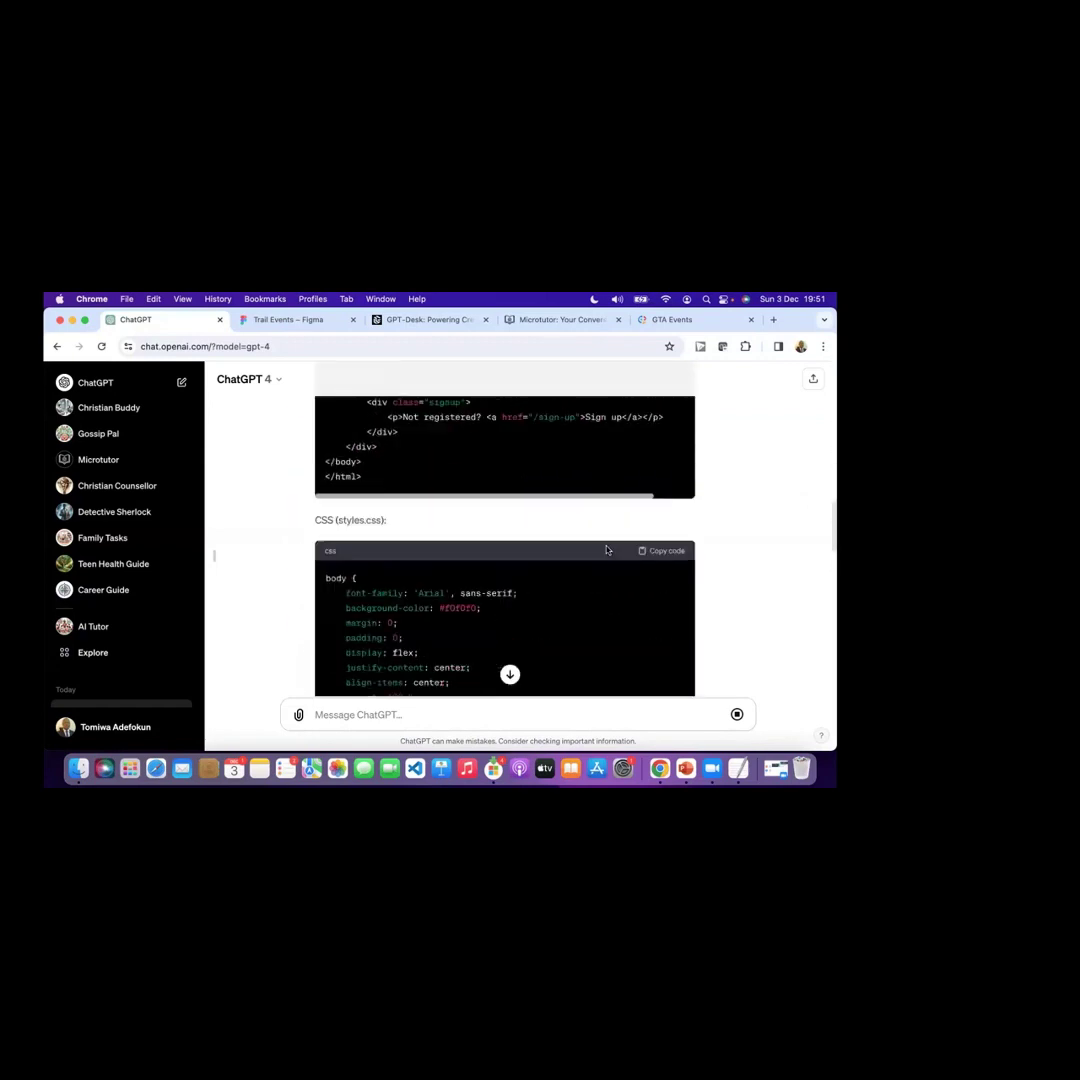
Step: Examine the generated styles.css code in the reply, from the body rules down to the signup link rules
scroll(516, 559, down, 5)
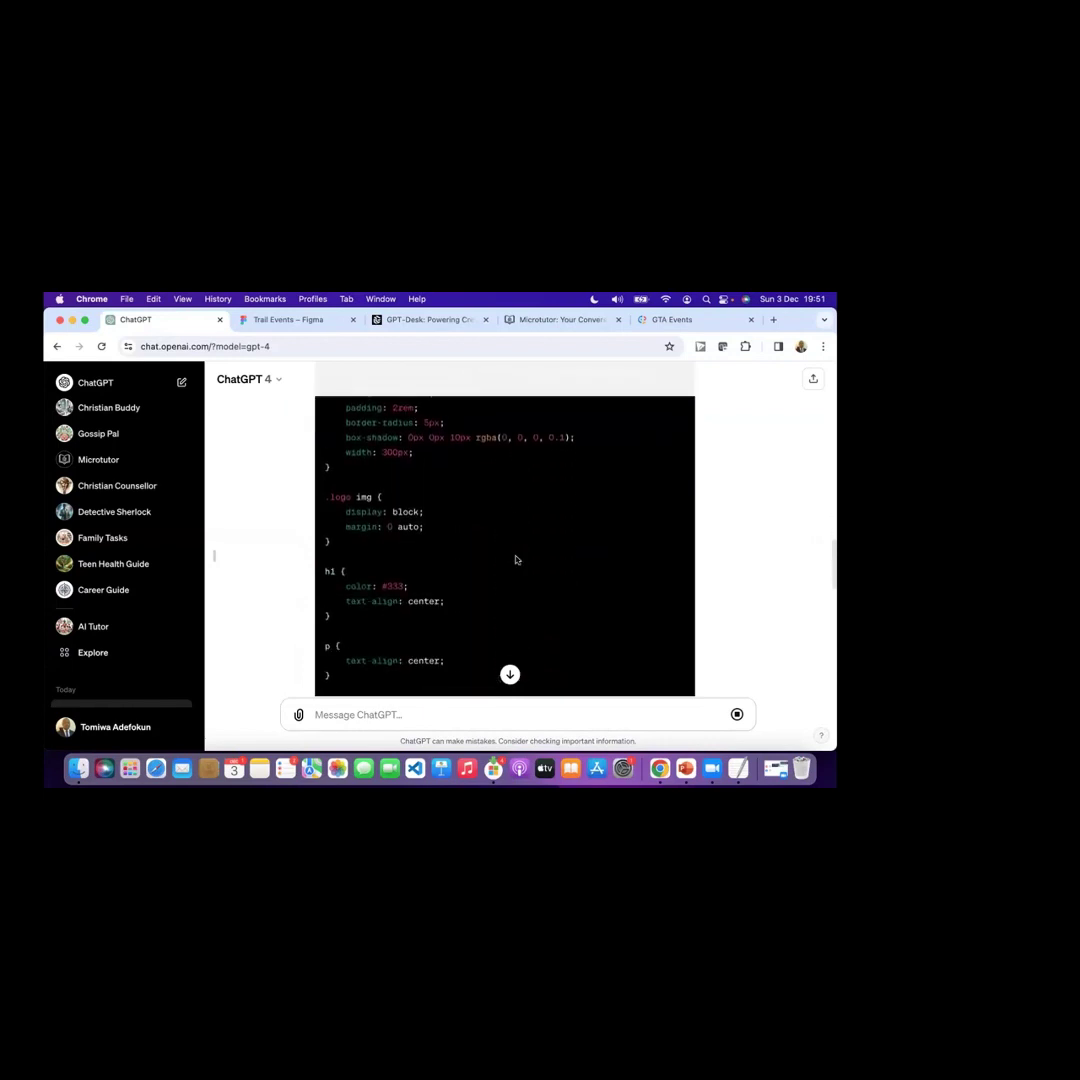
scroll(516, 559, down, 8)
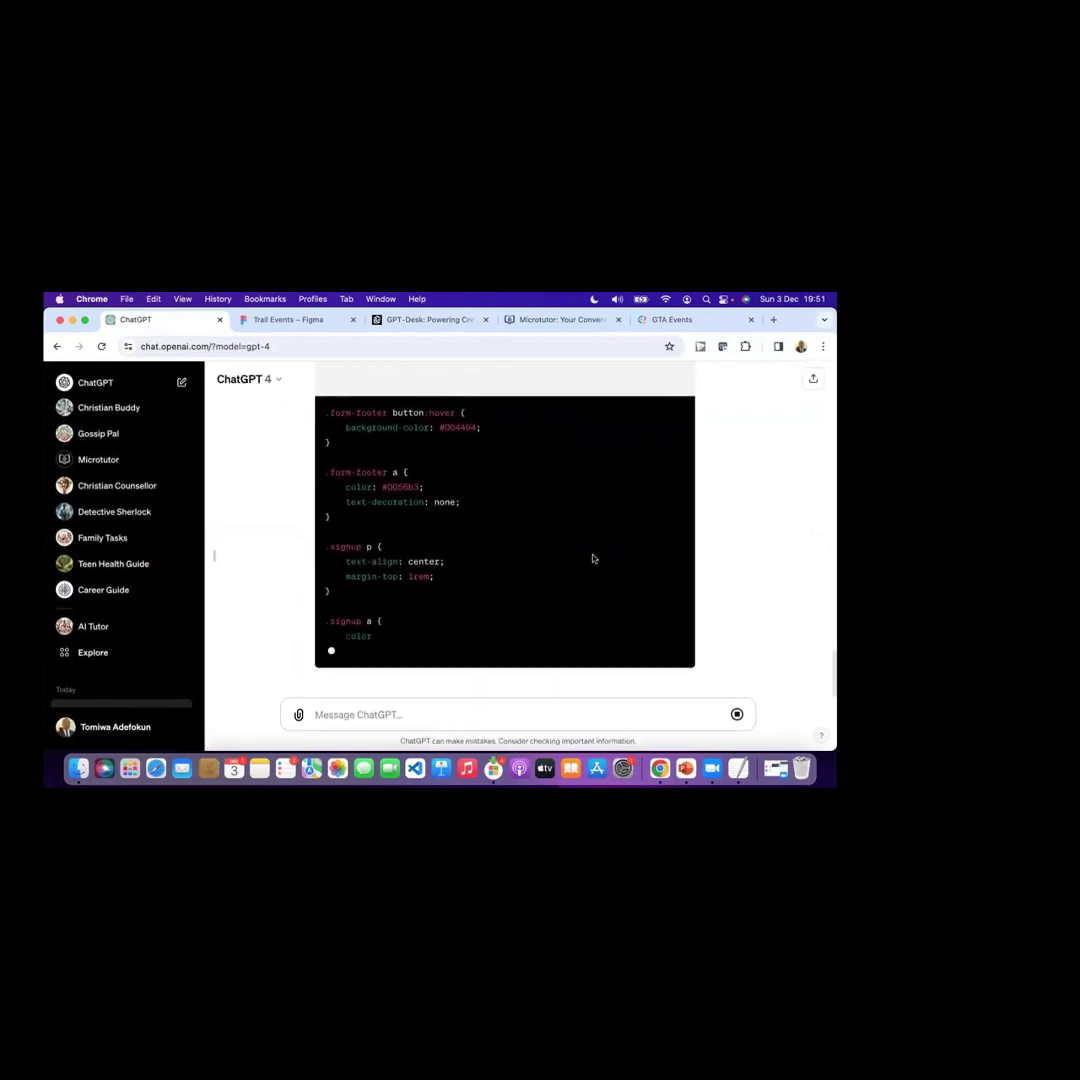
scroll(739, 532, up, 5)
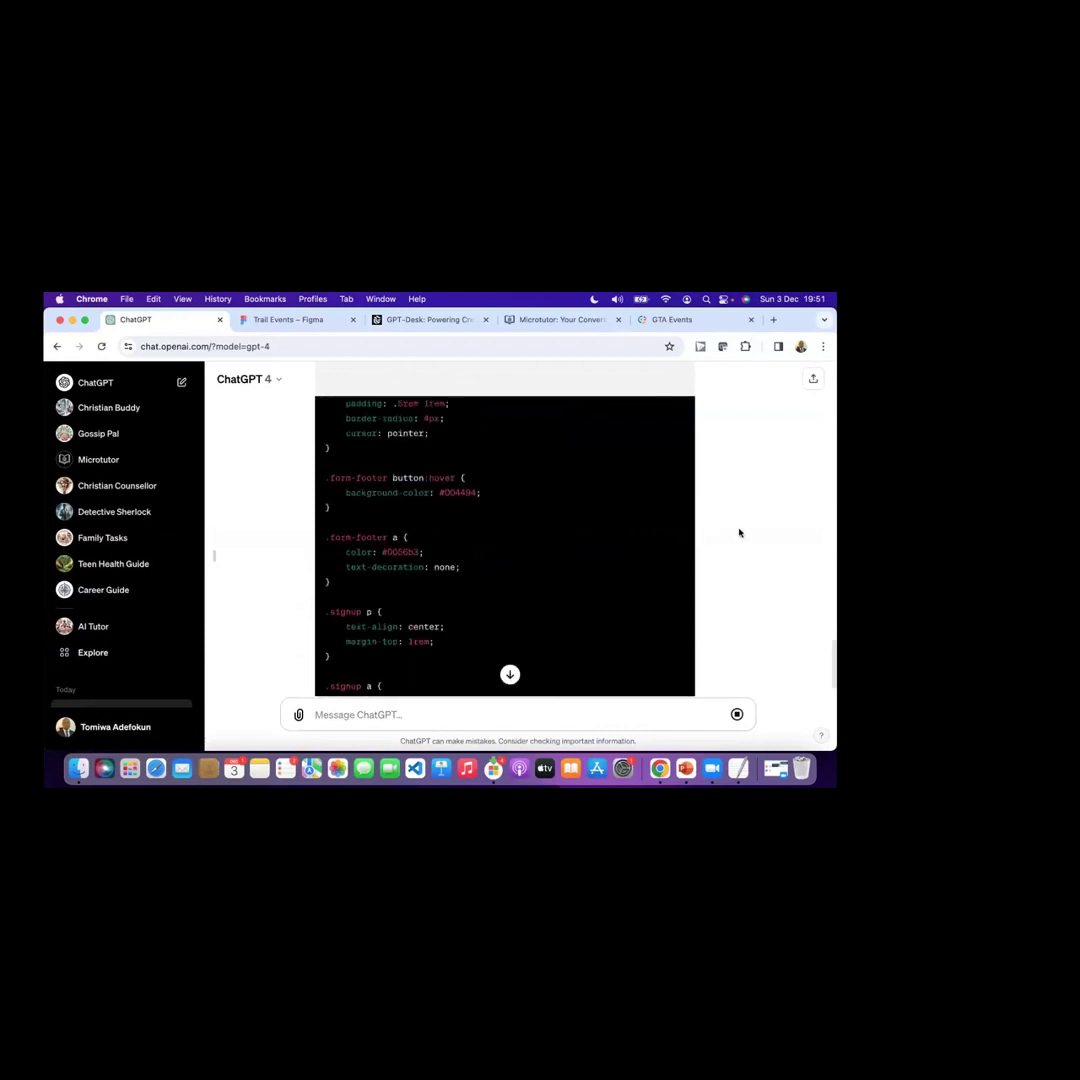
scroll(739, 532, down, 5)
scroll(739, 532, up, 5)
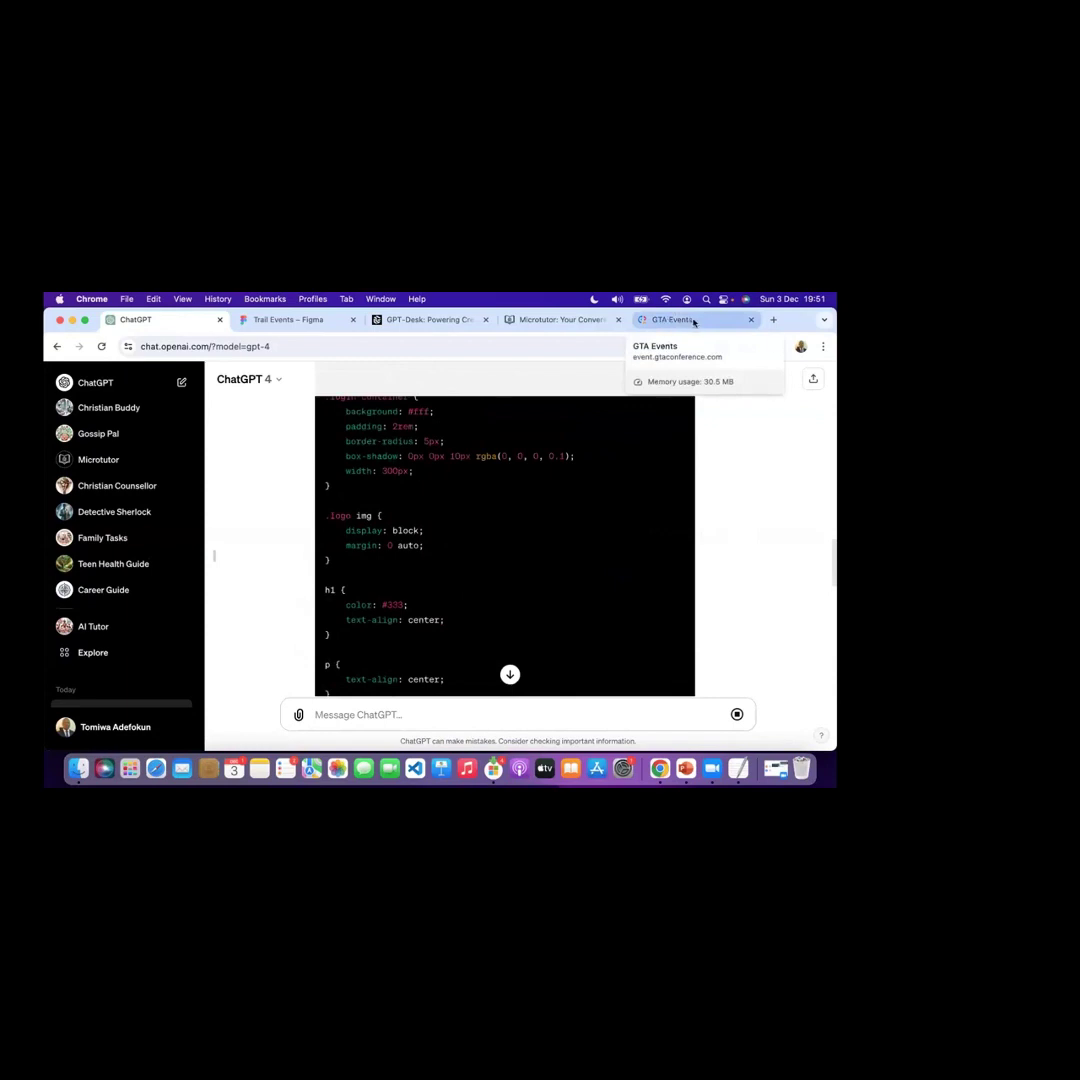
Step: Reload the GTA Events login page, and load the site from its base address event.gtaconference.com without the login path
click(692, 321)
click(329, 347)
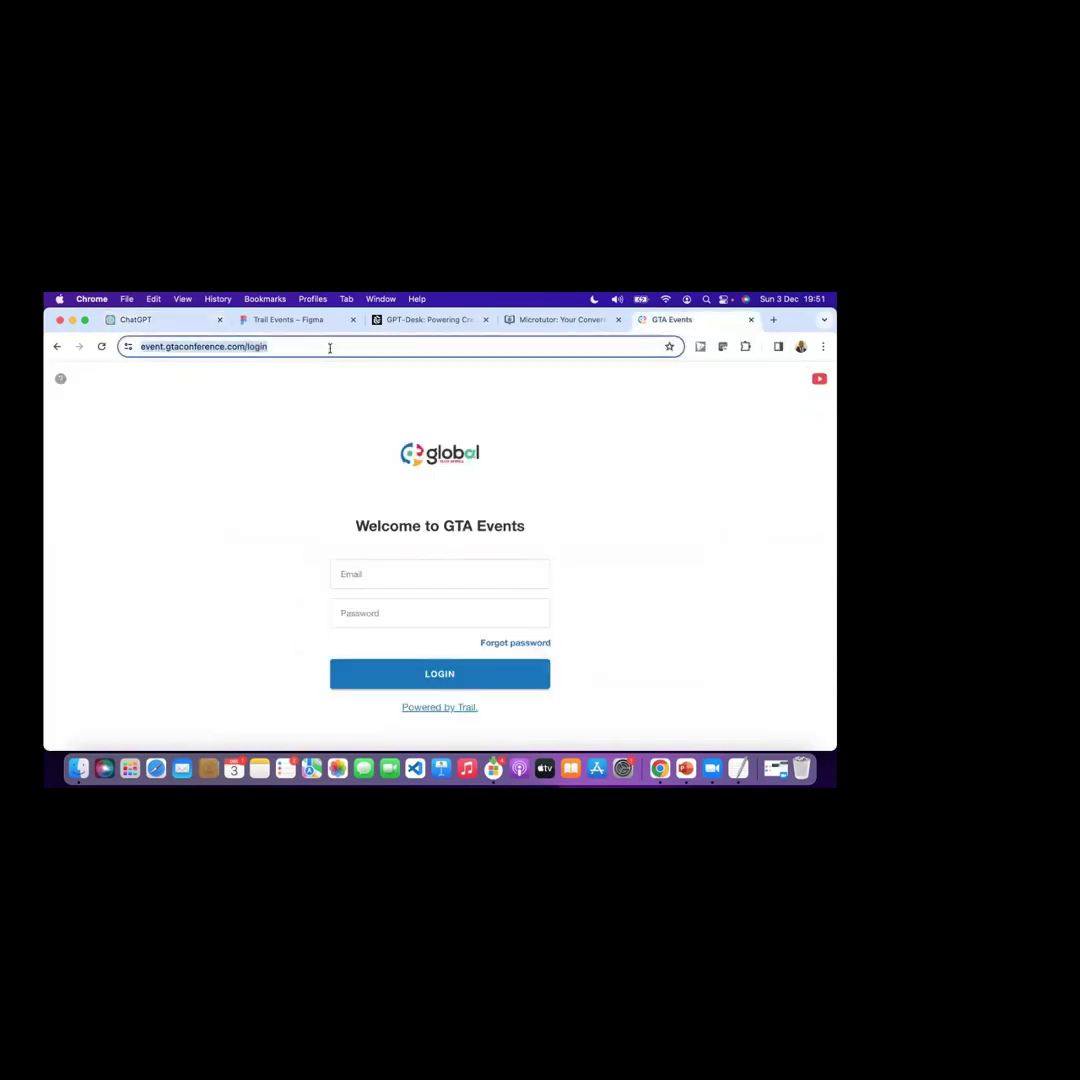
key(Return)
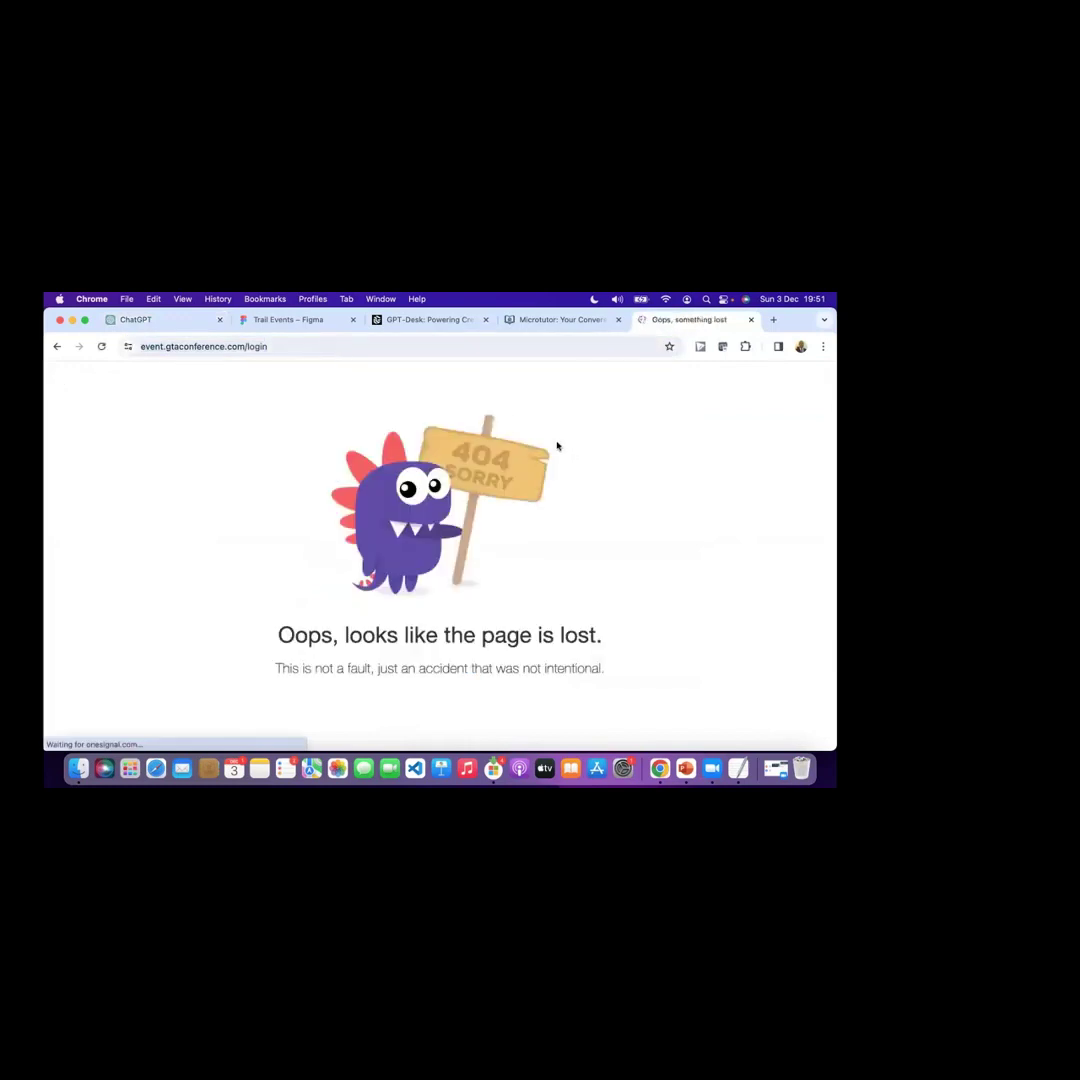
click(247, 346)
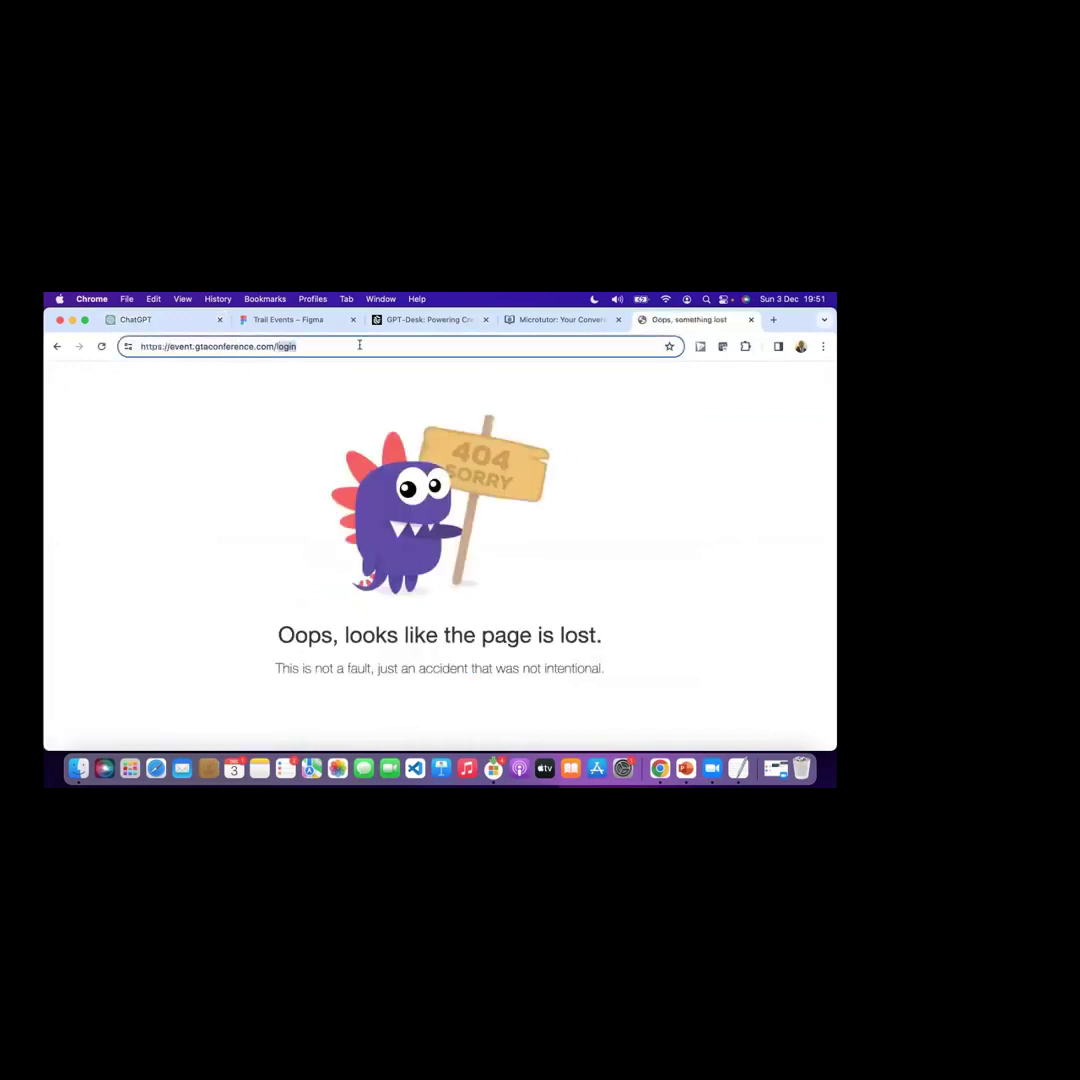
key(BackSpace)
key(BackSpace)
key(BackSpace)
key(BackSpace)
key(BackSpace)
key(BackSpace)
key(Return)
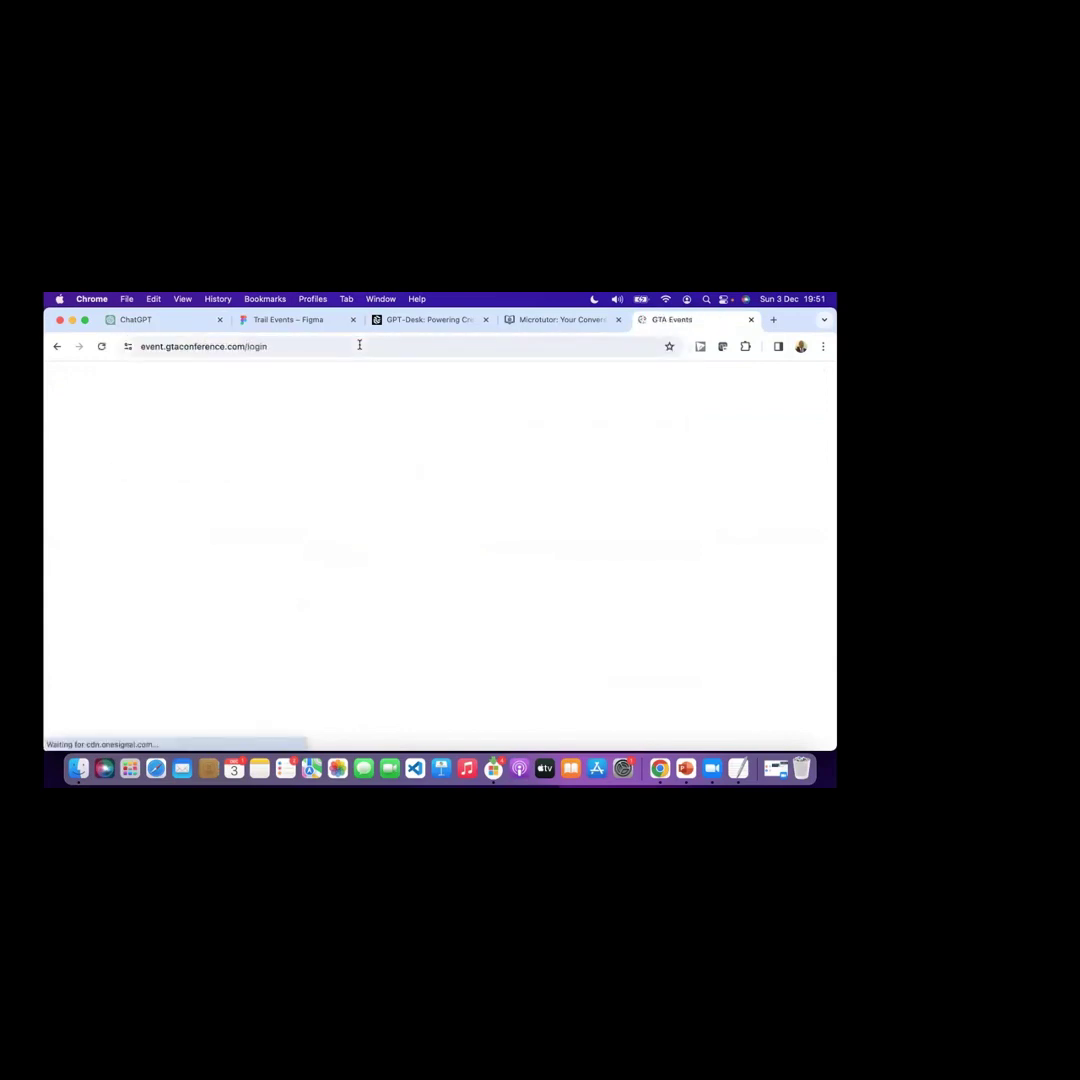
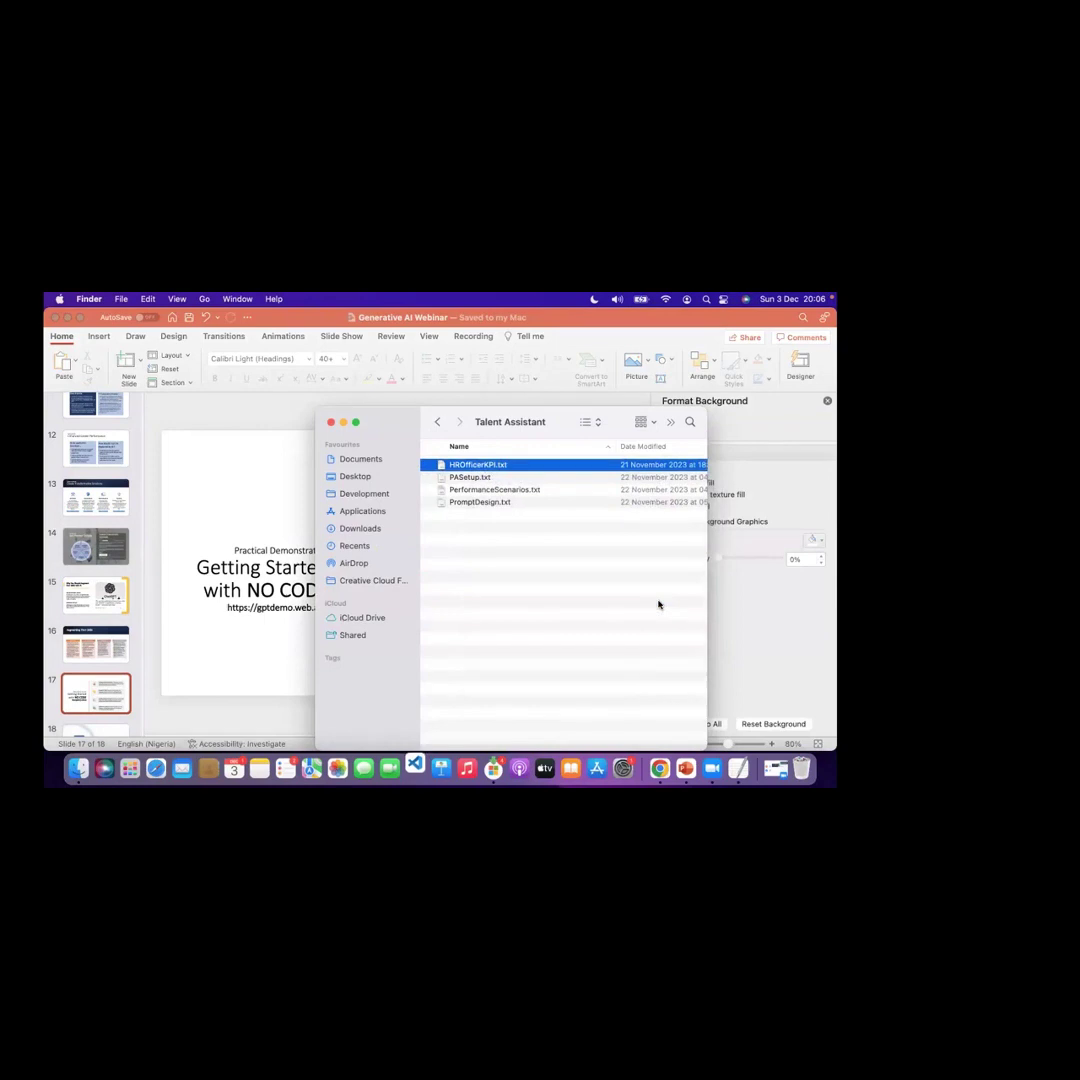
Step: Open HROfficerKPI.txt from the Talent Assistant folder in the code editor and review its KPI weights and rating scale
key(super+o)
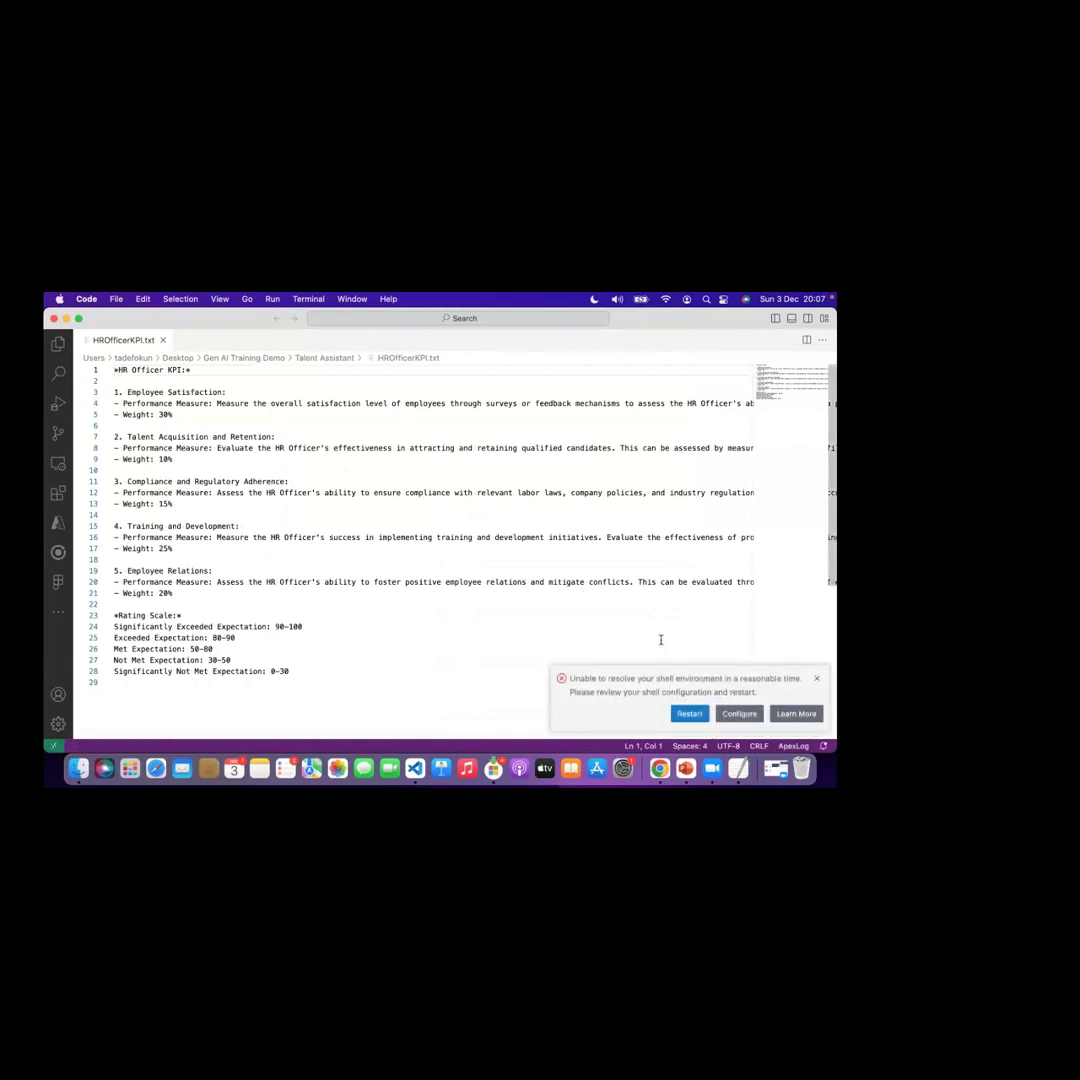
click(818, 681)
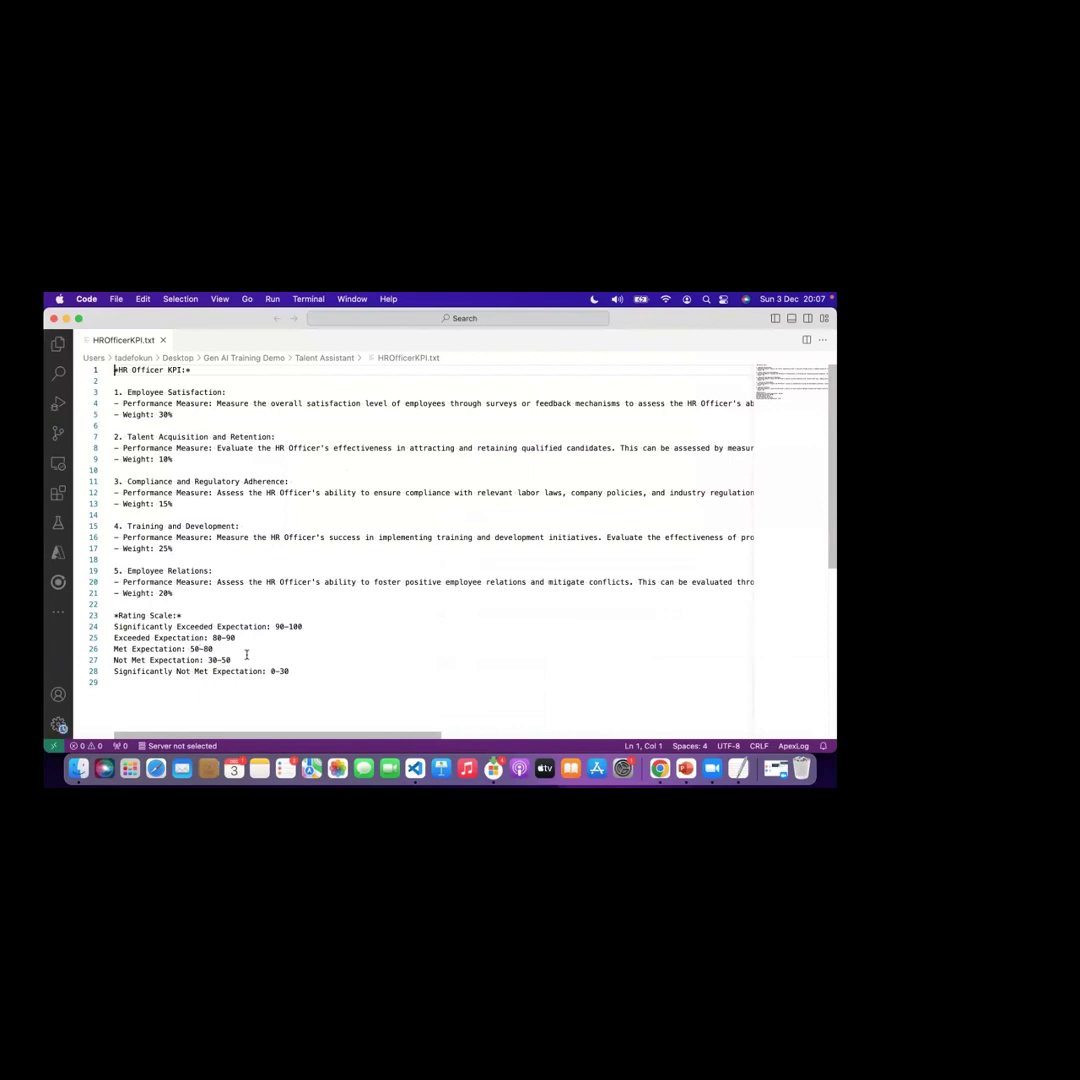
scroll(145, 622, down, 5)
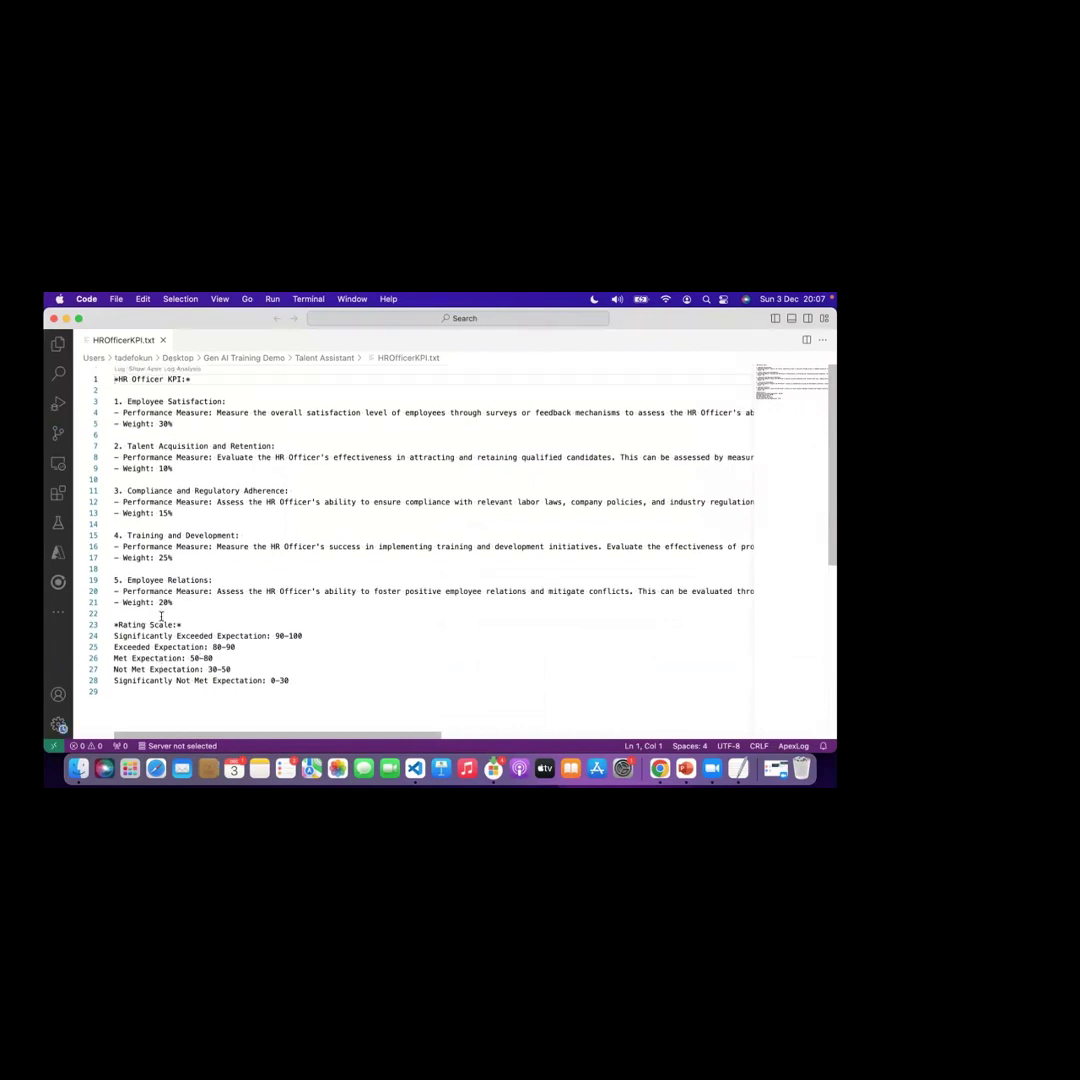
scroll(134, 588, up, 7)
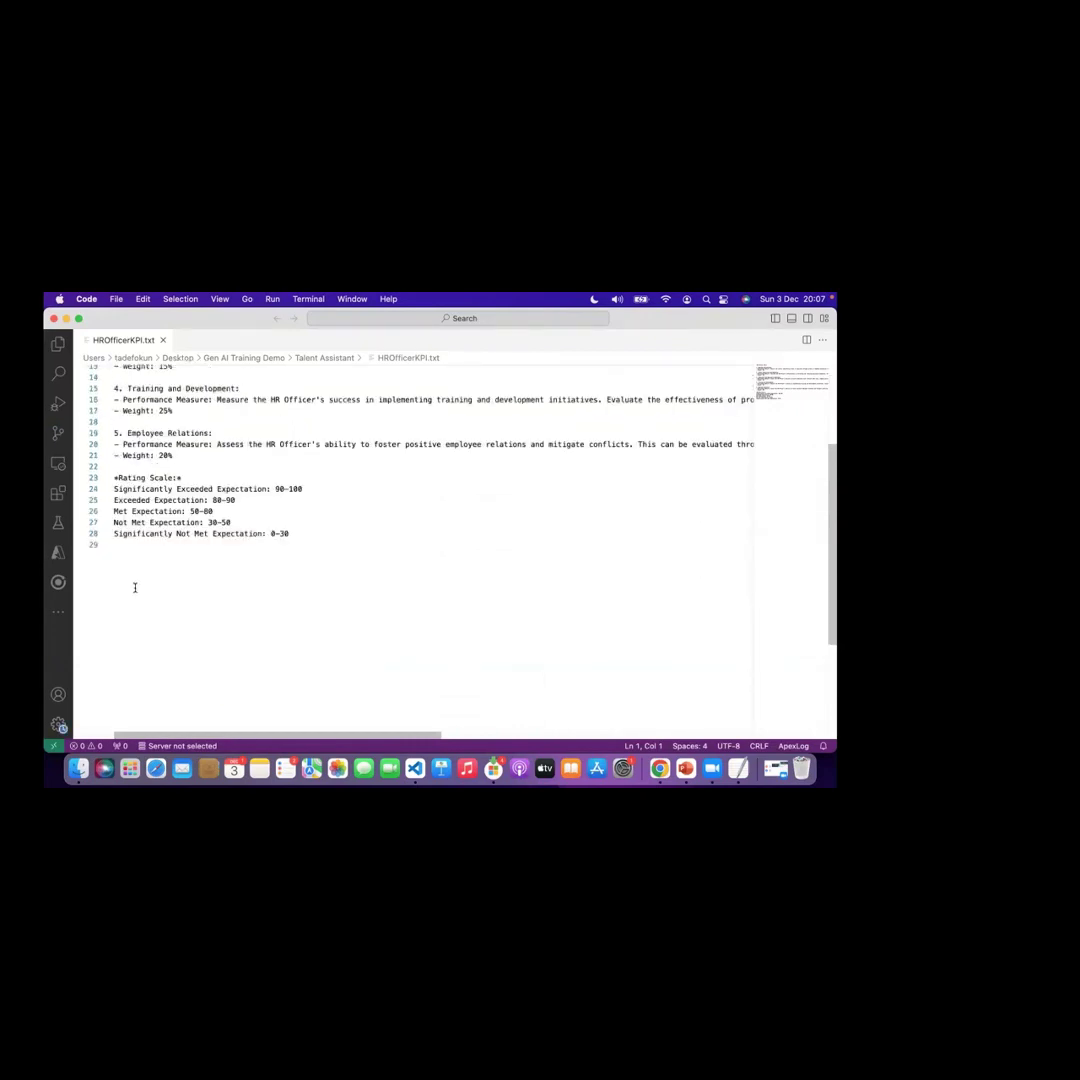
scroll(134, 588, down, 1)
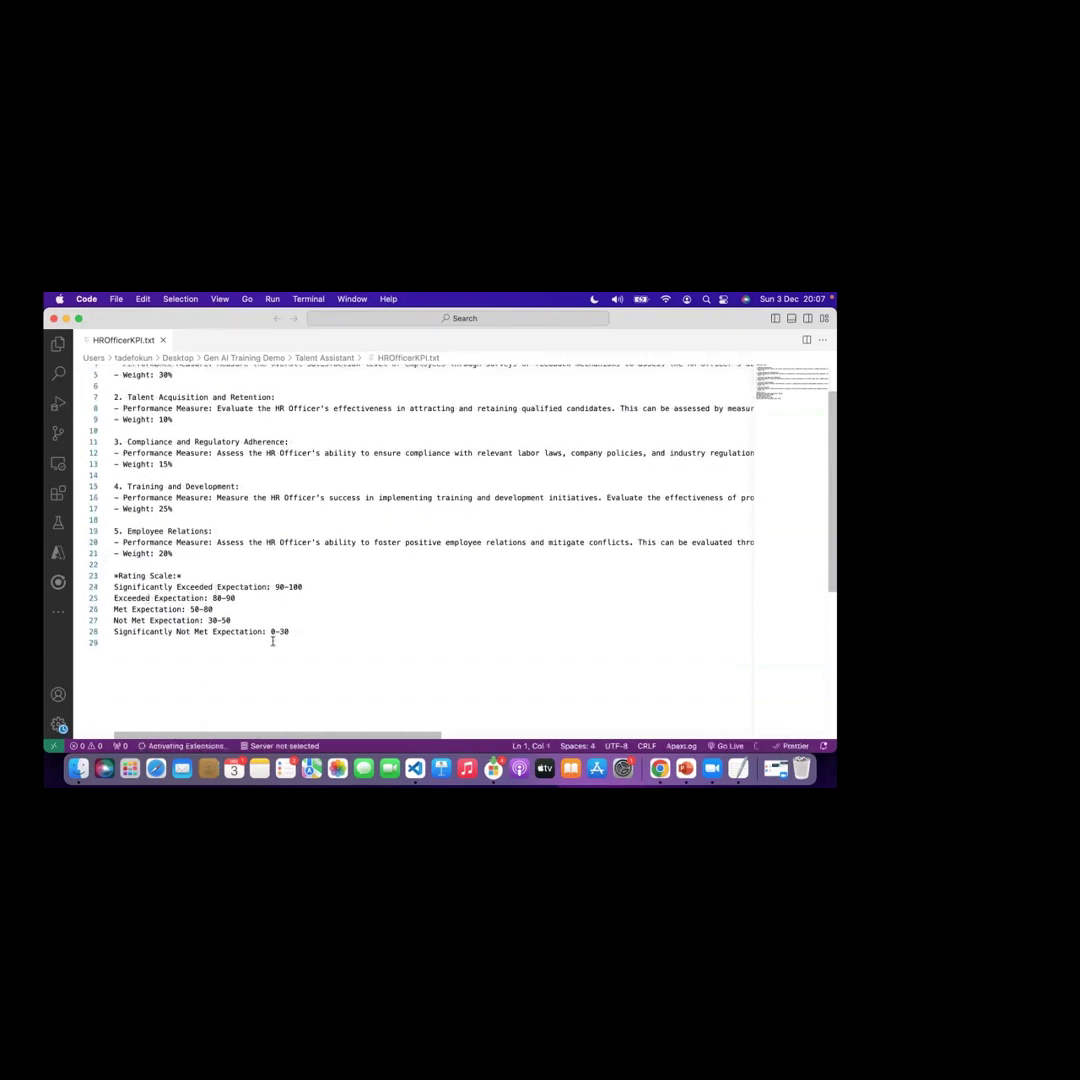
scroll(487, 527, up, 1)
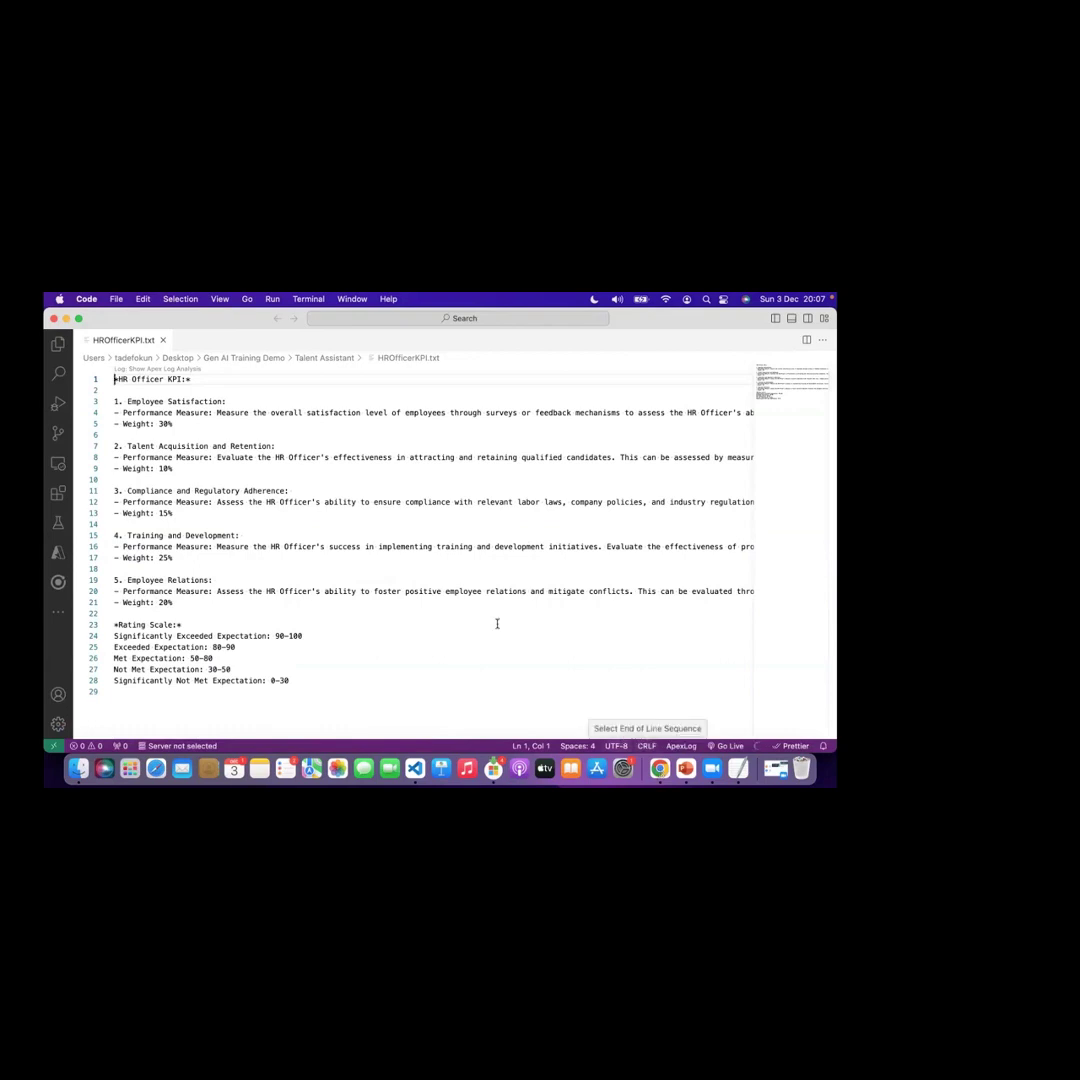
Step: Switch to the GPT-Desk site in Chrome and load gptdemo.web.app without the build path
click(659, 768)
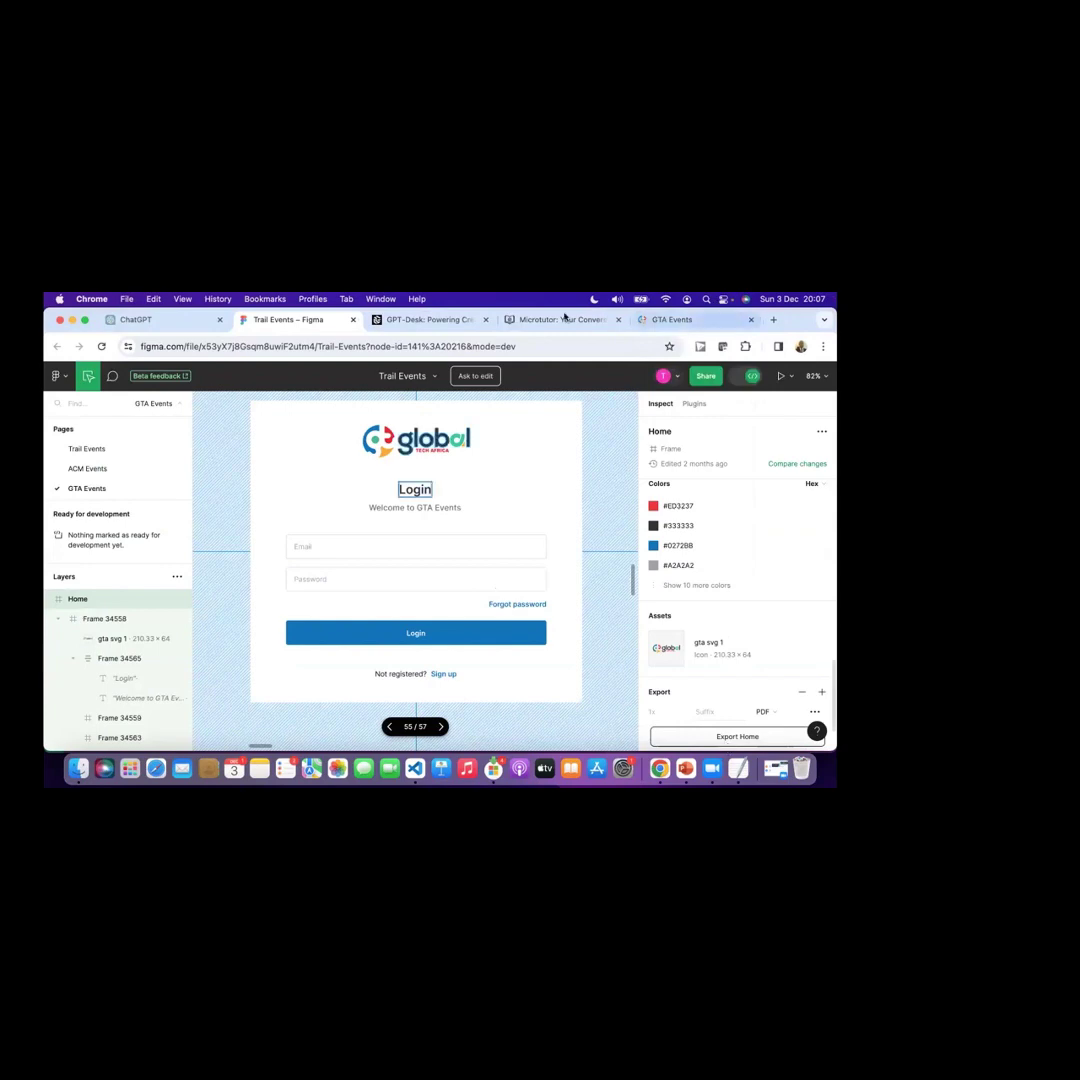
click(401, 322)
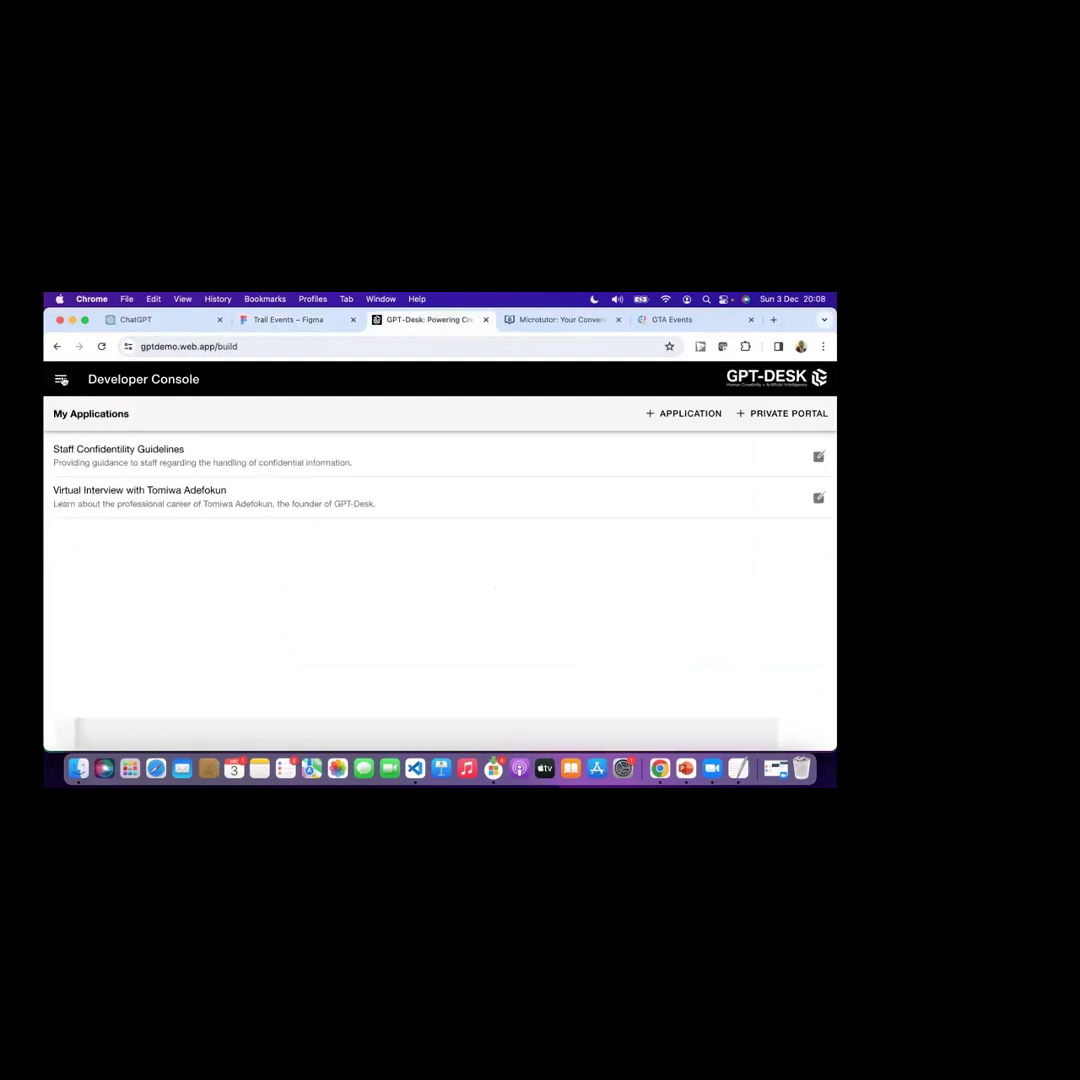
click(60, 379)
scroll(144, 600, down, 2)
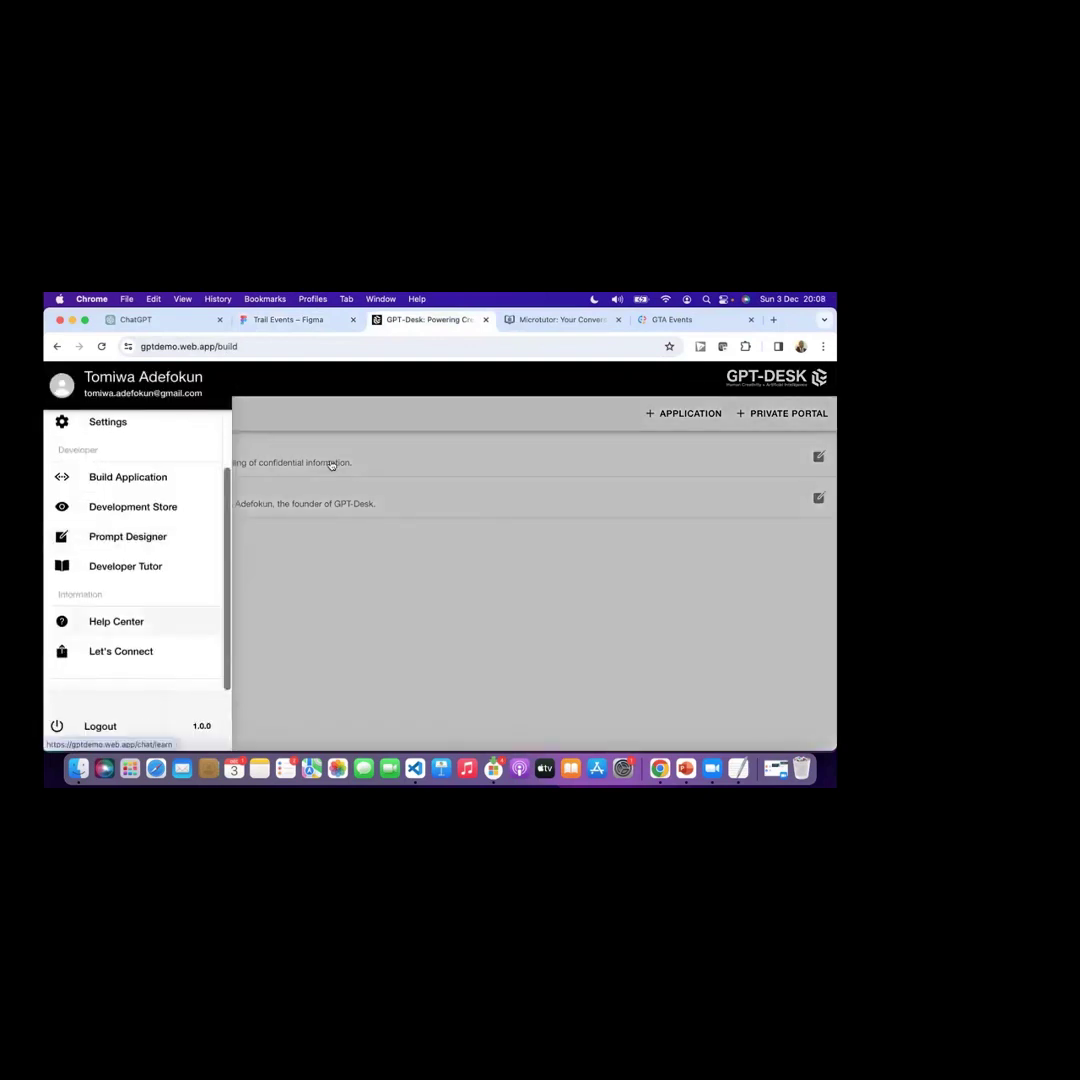
click(435, 609)
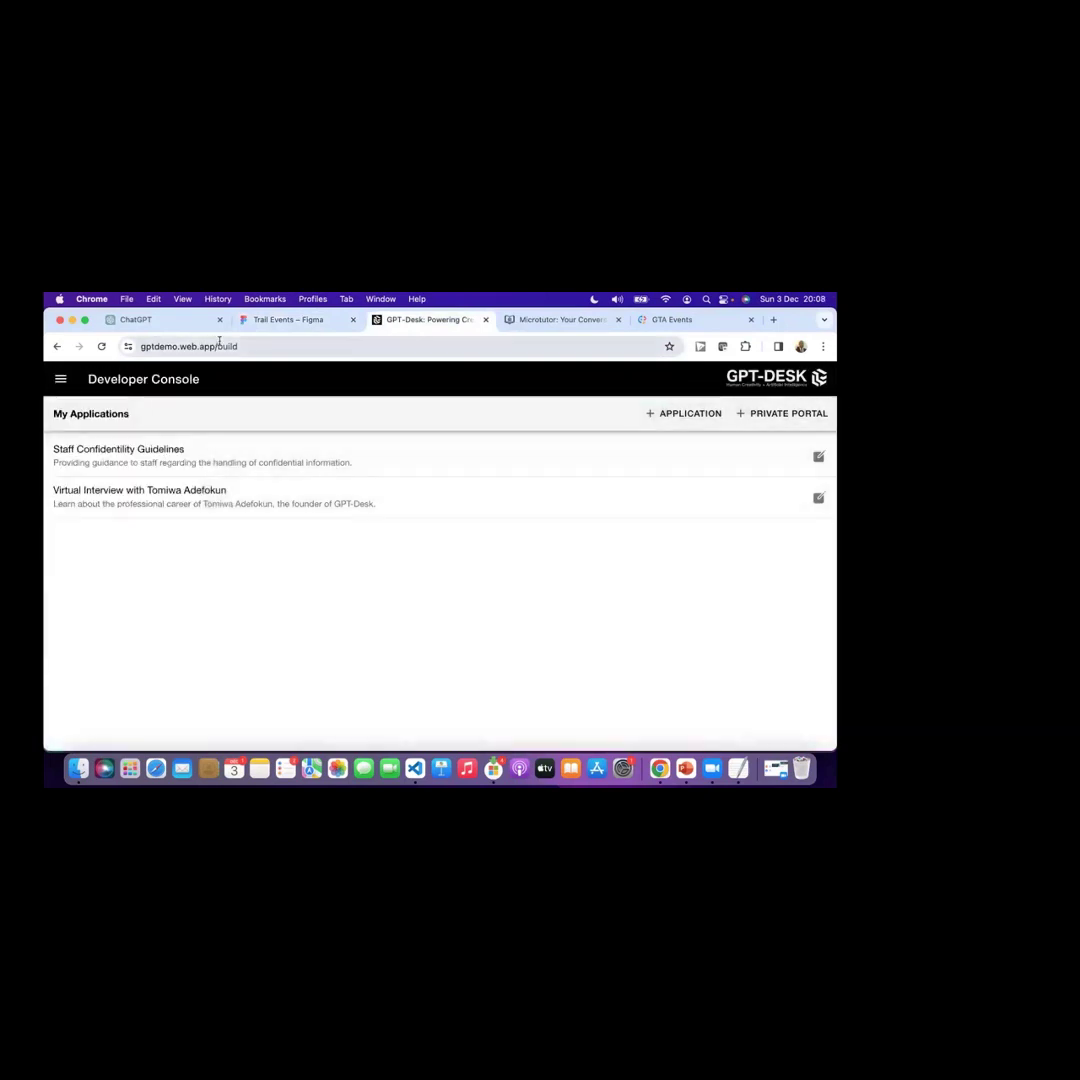
double_click(228, 346)
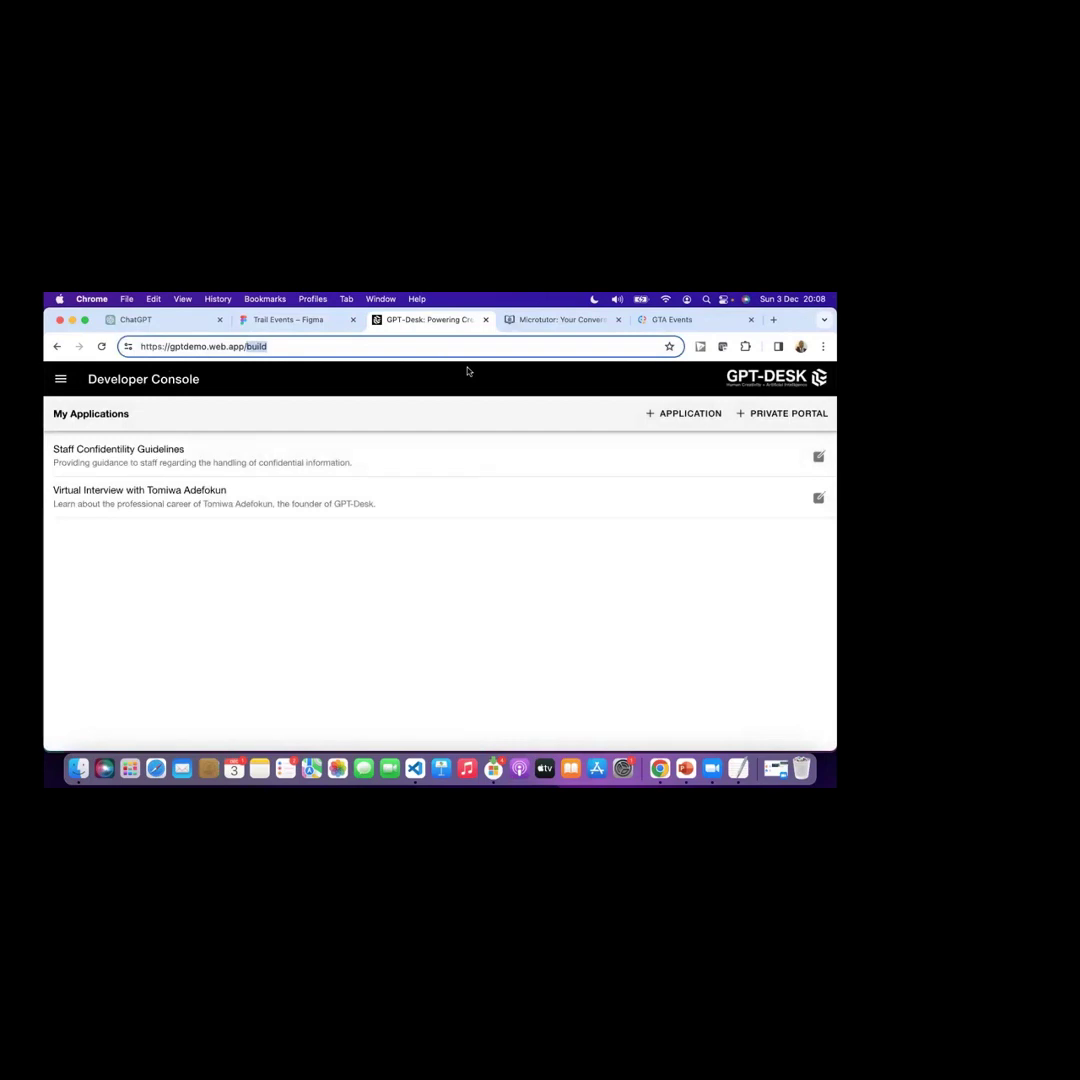
key(BackSpace)
key(Return)
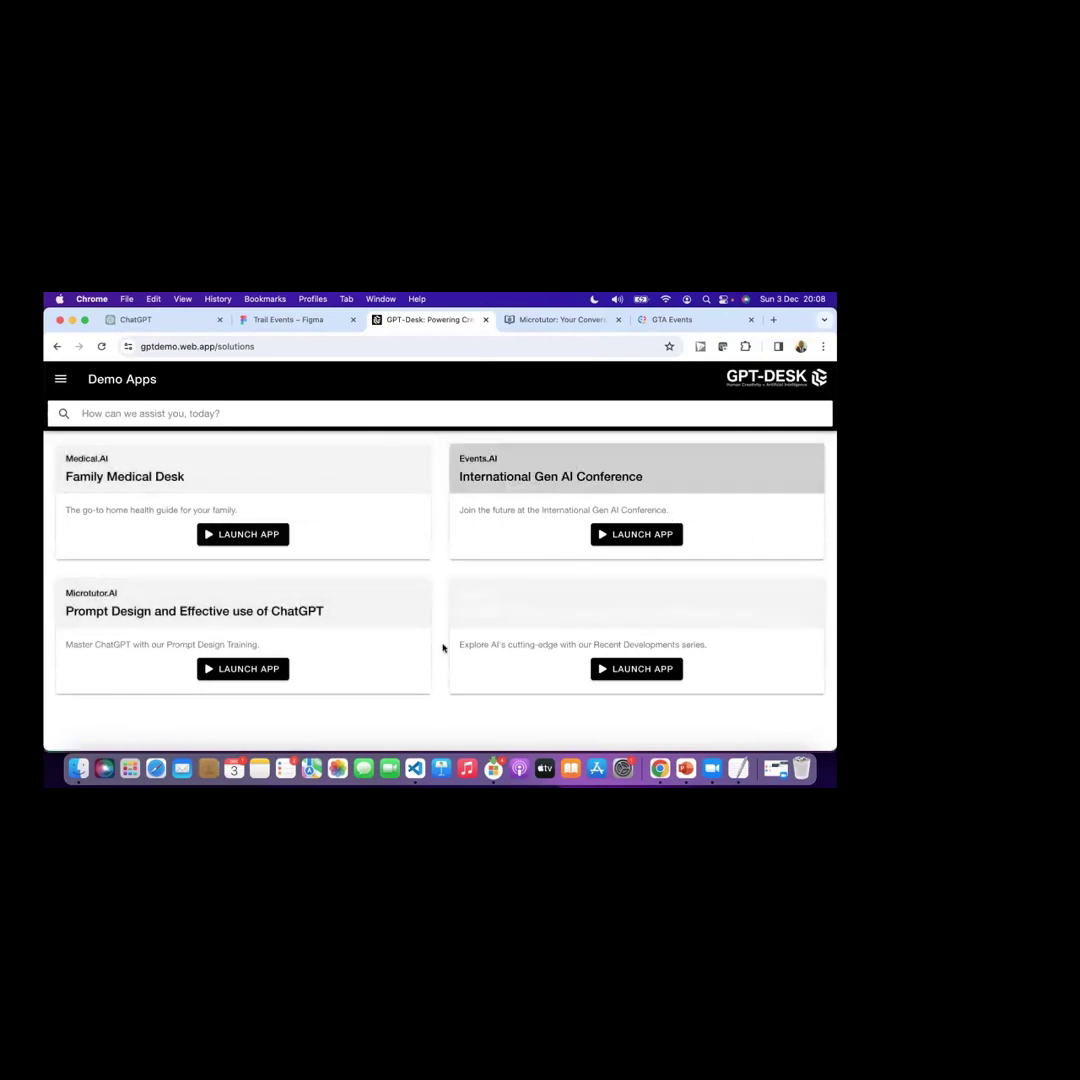
Step: Go to Build Application and start a new application with the application ID "performance-manager"
click(60, 379)
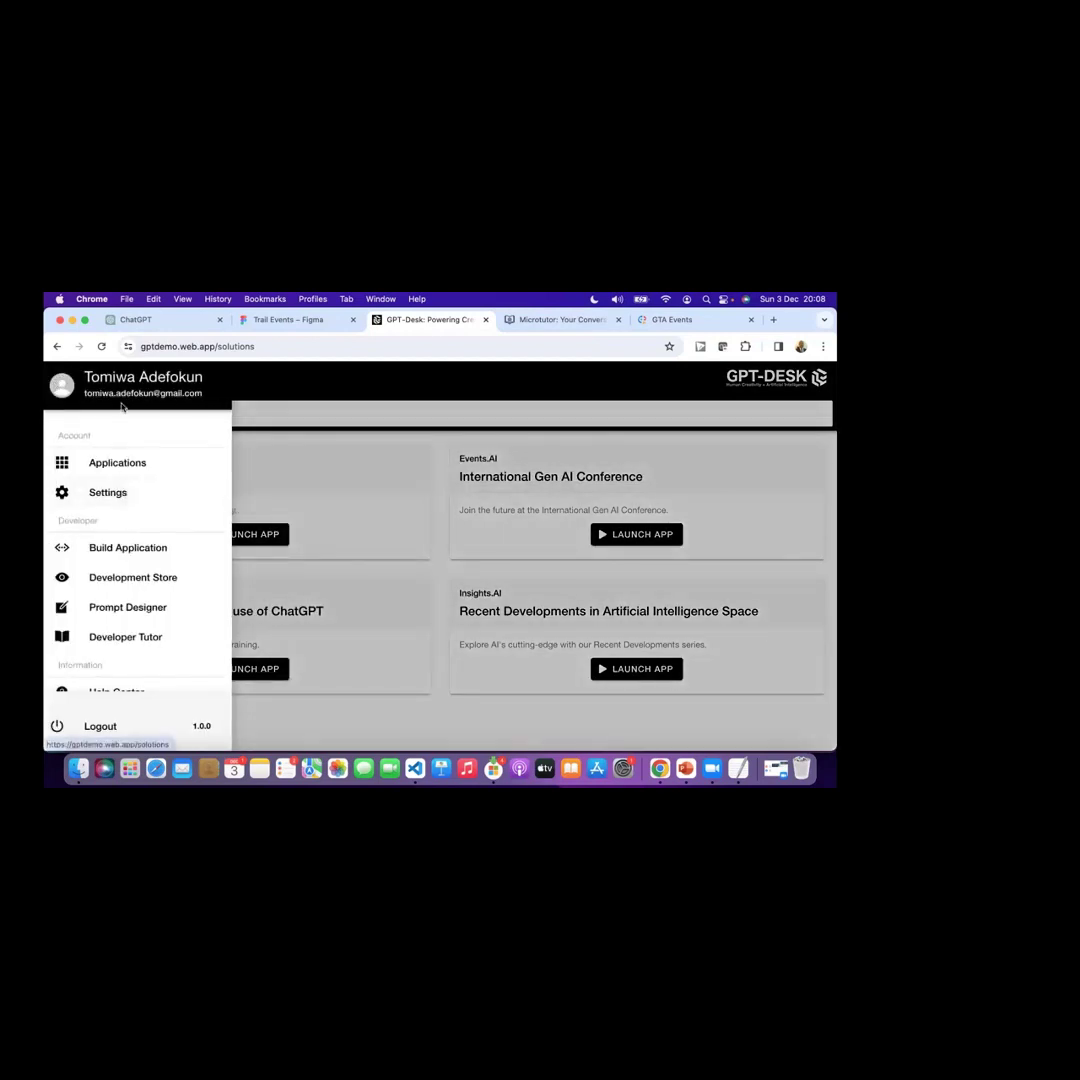
click(109, 549)
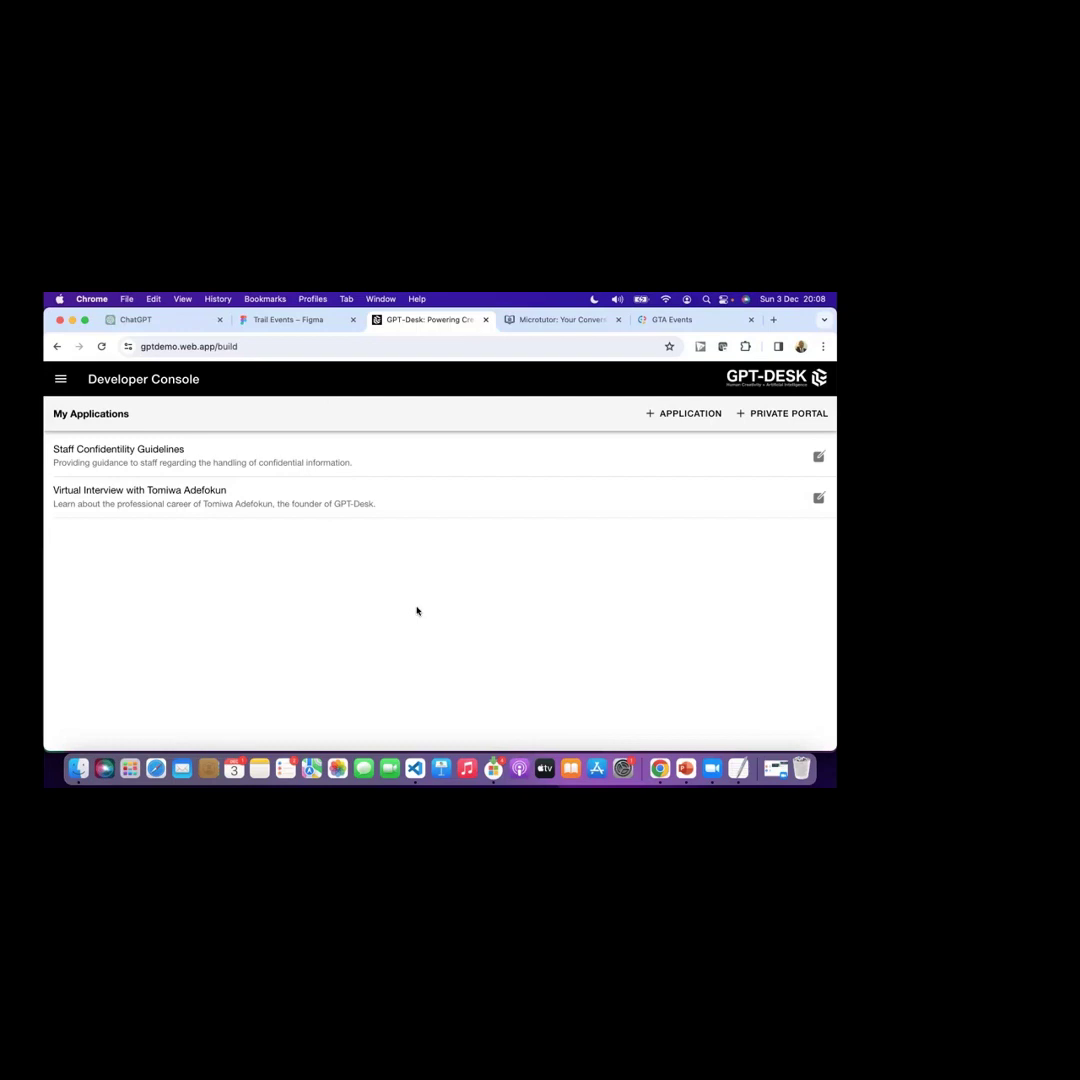
click(672, 414)
click(367, 464)
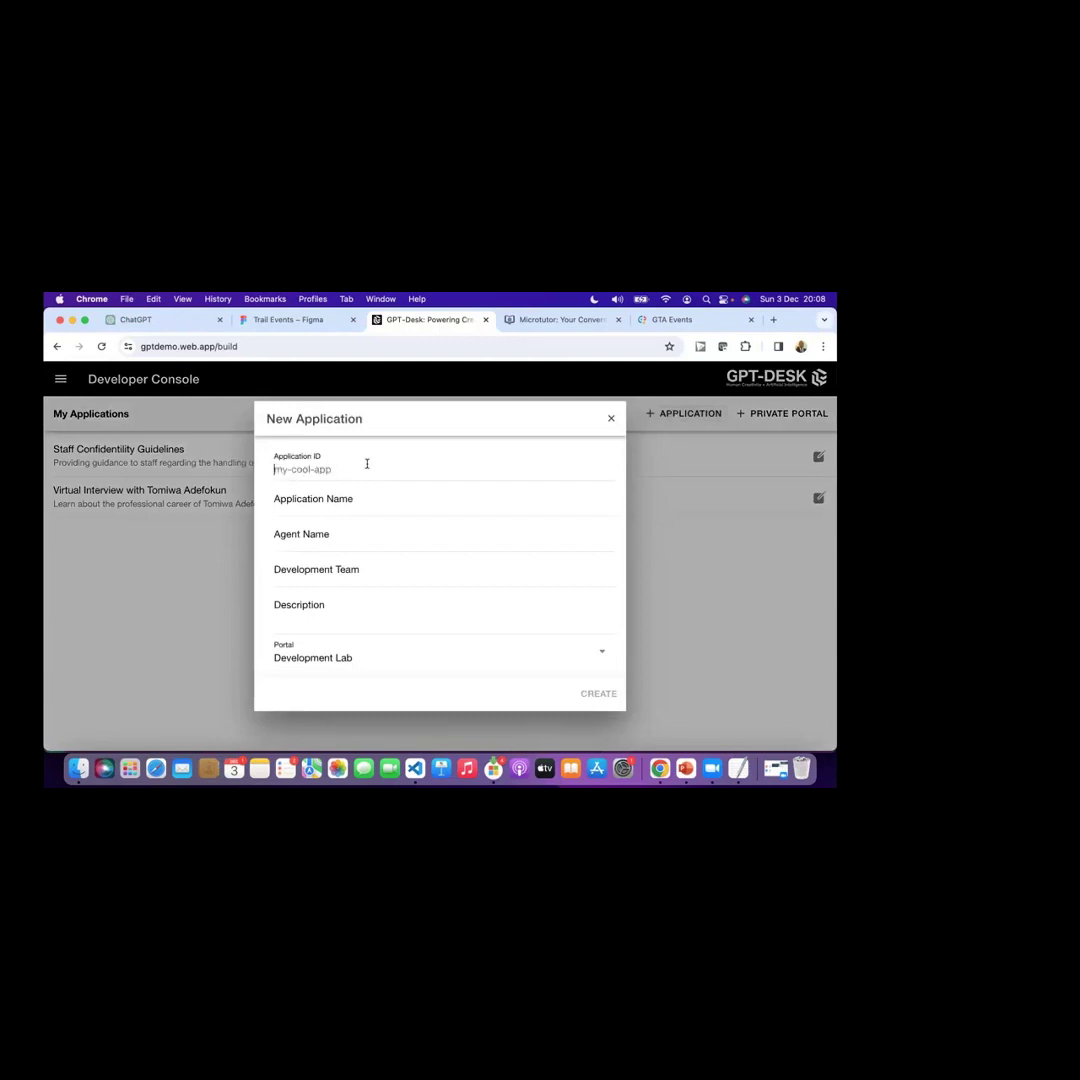
text(performance-ma)
key(BackSpace)
key(BackSpace)
text(m)
key(BackSpace)
key(BackSpace)
text(manag)
Step: Set the application name to "Performance Manager", the agent name to "PManager" and the development team to "HR Labs"
click(311, 499)
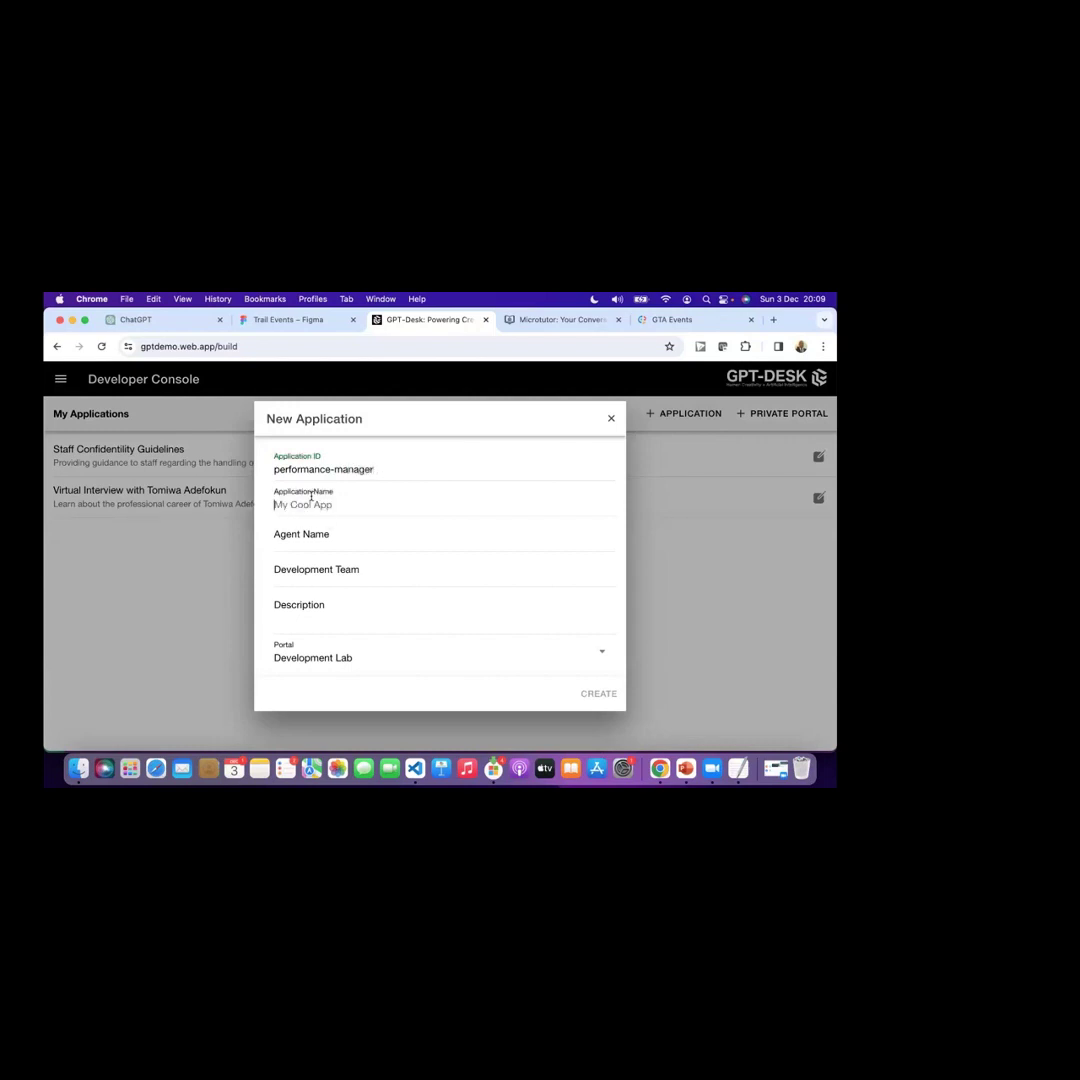
text(Performance Managerer)
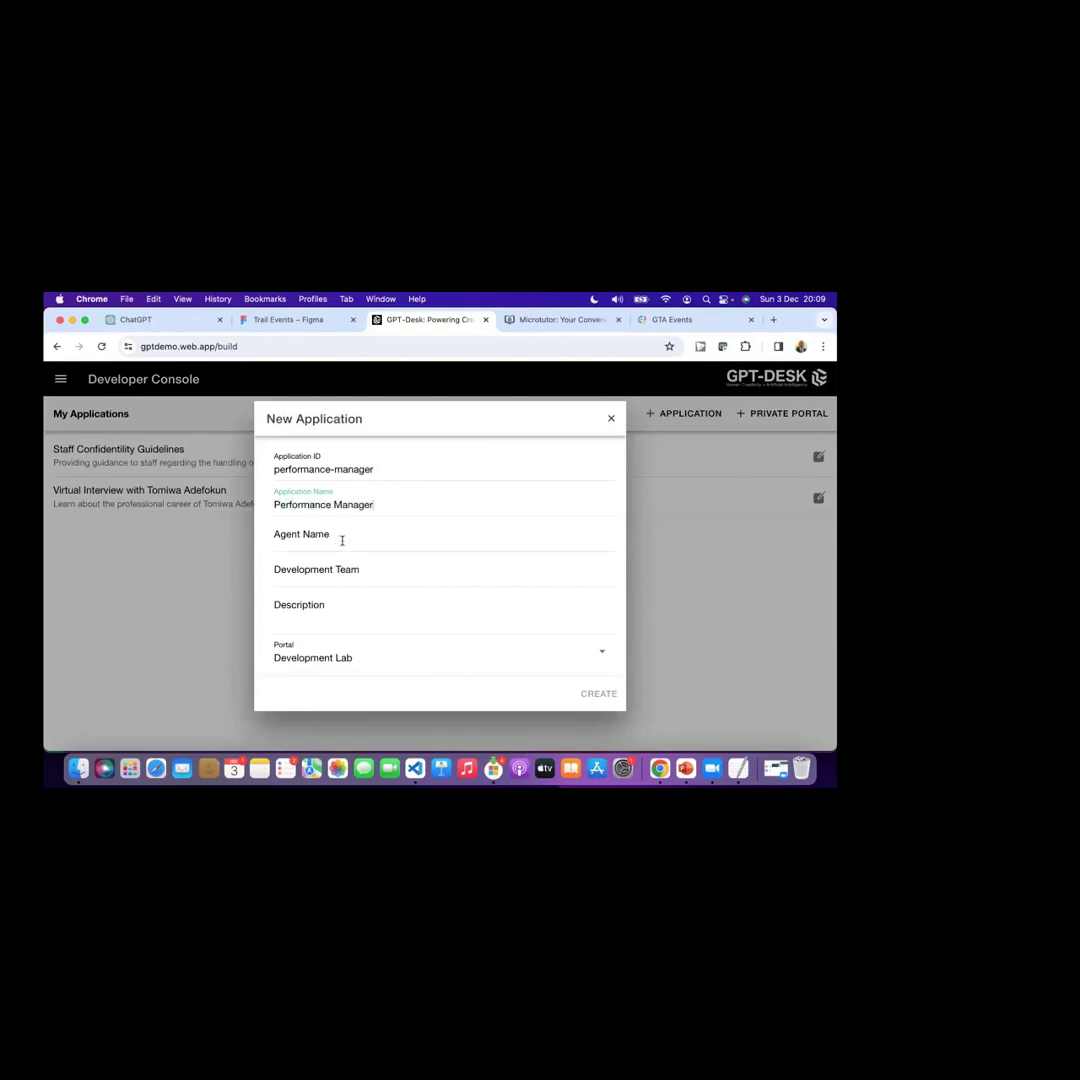
click(342, 540)
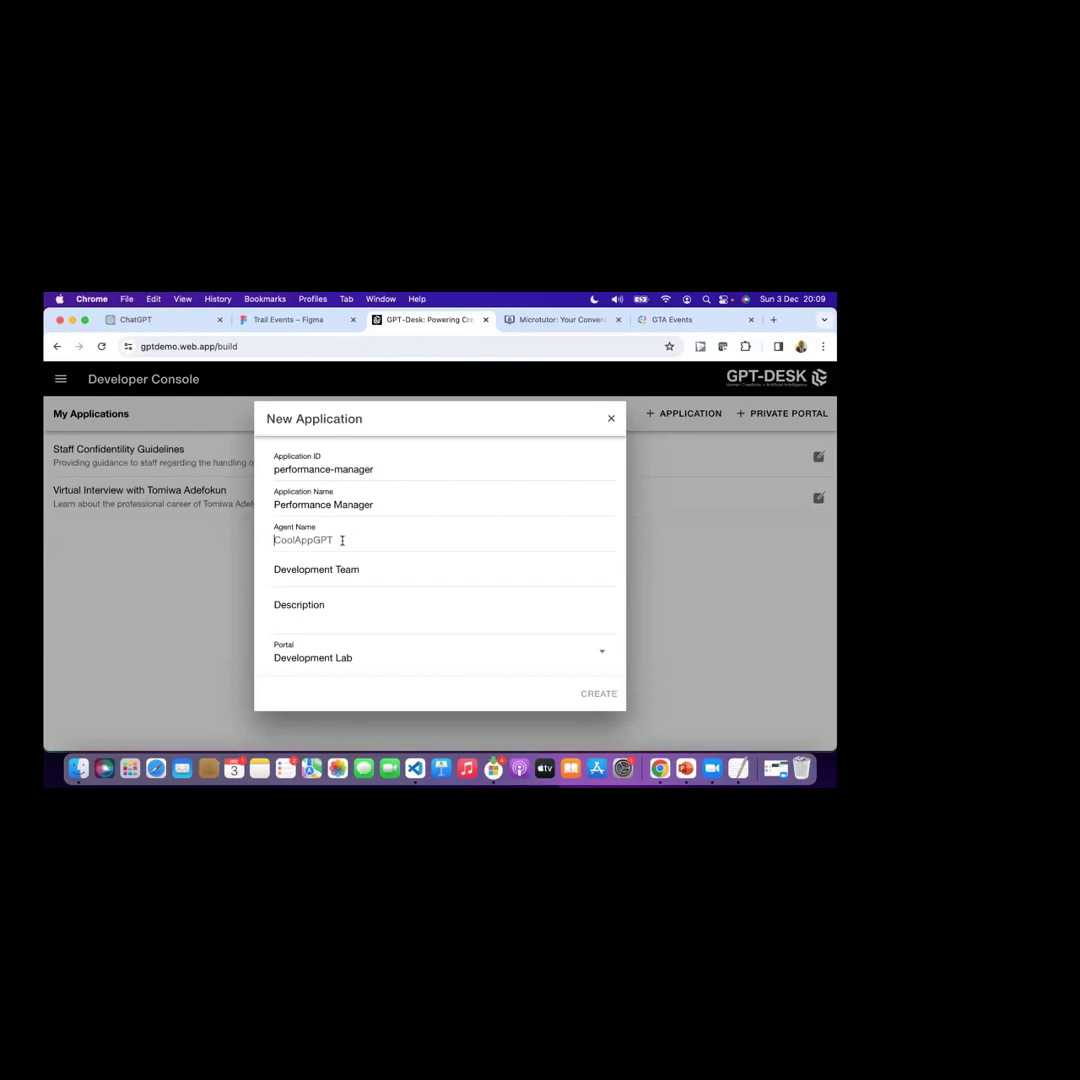
text(PManaerger)
click(410, 571)
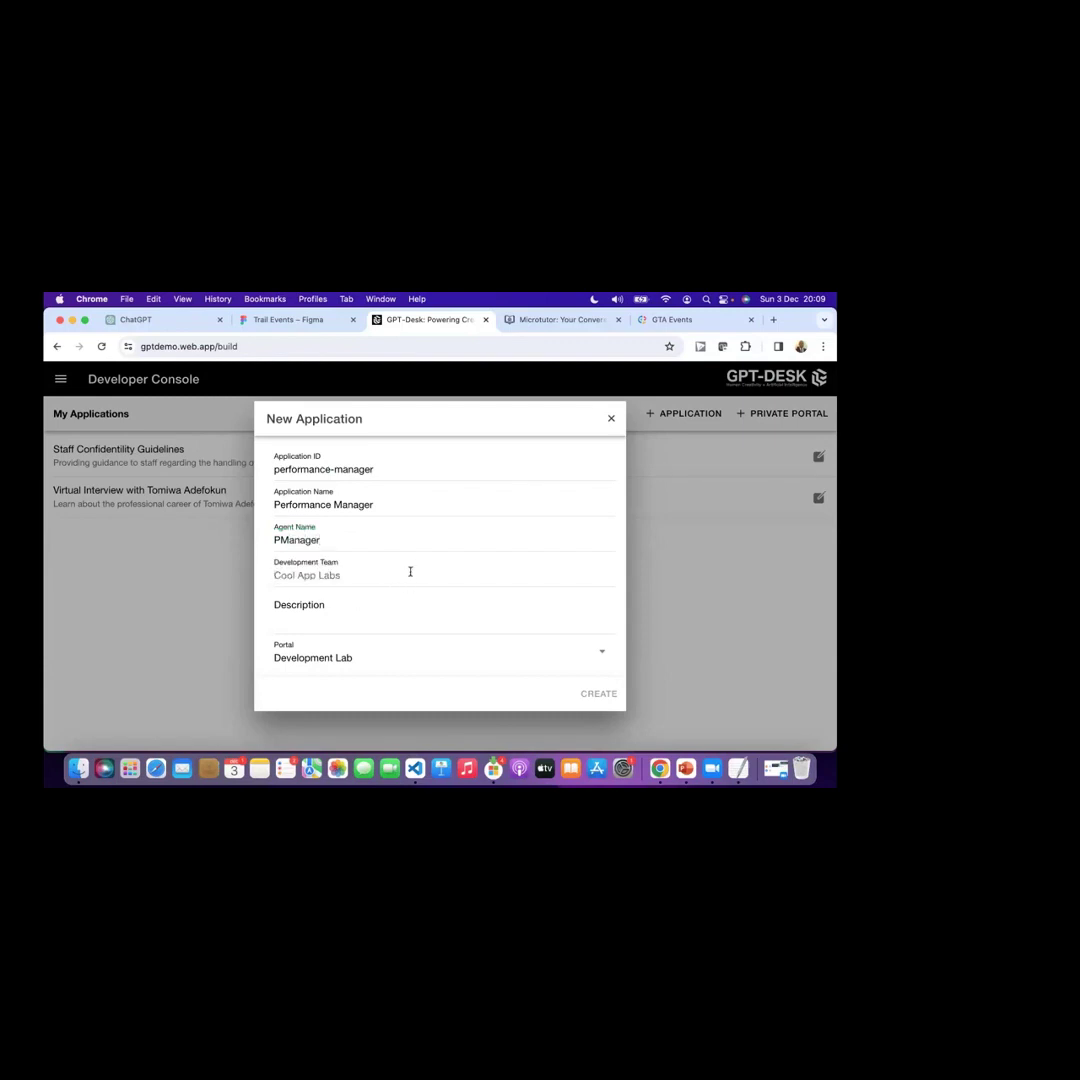
text(HR Labs)
Step: Enter the description "Evaluate the performance of HR Officer" and create the application in the Development Lab portal
click(342, 615)
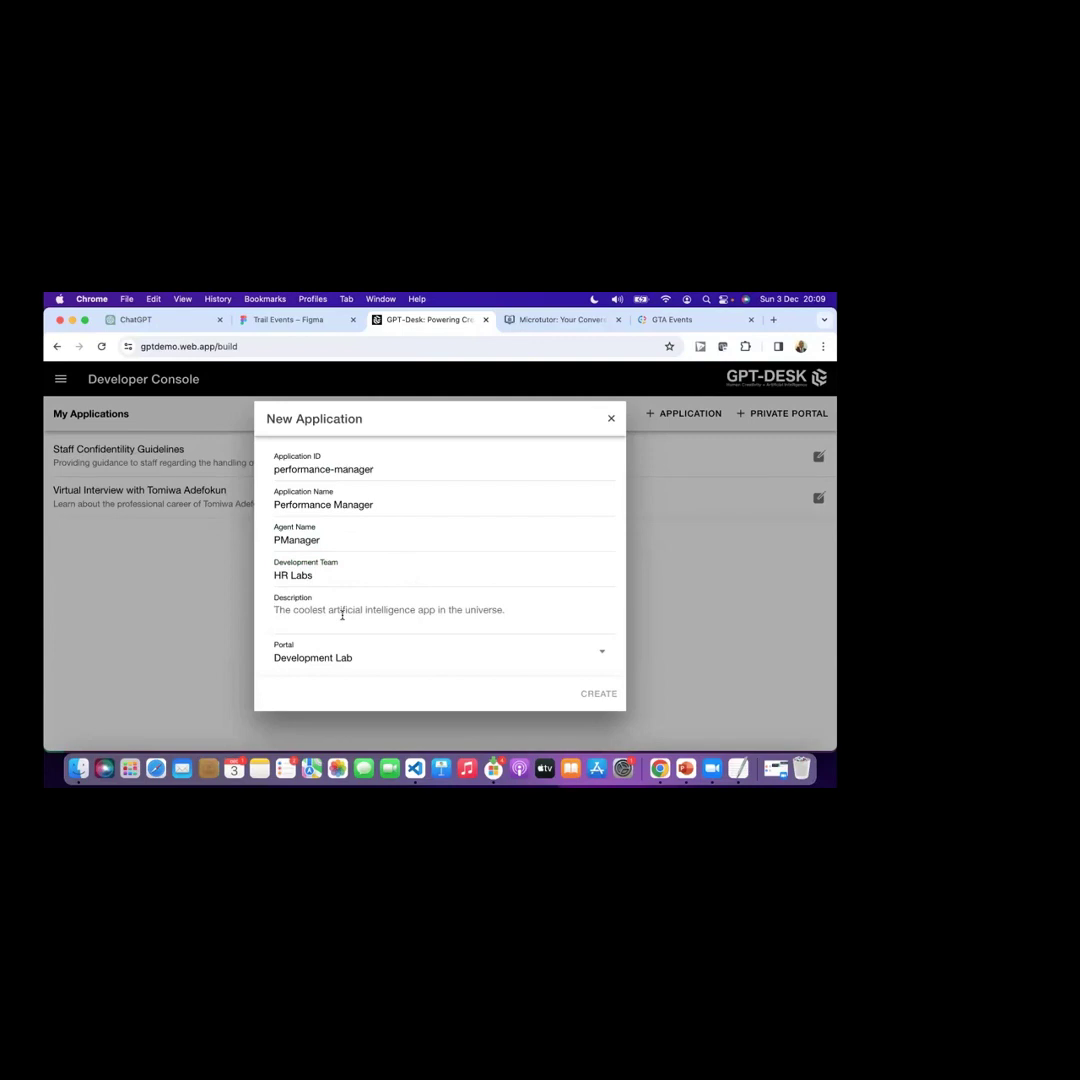
text(Evaluate)
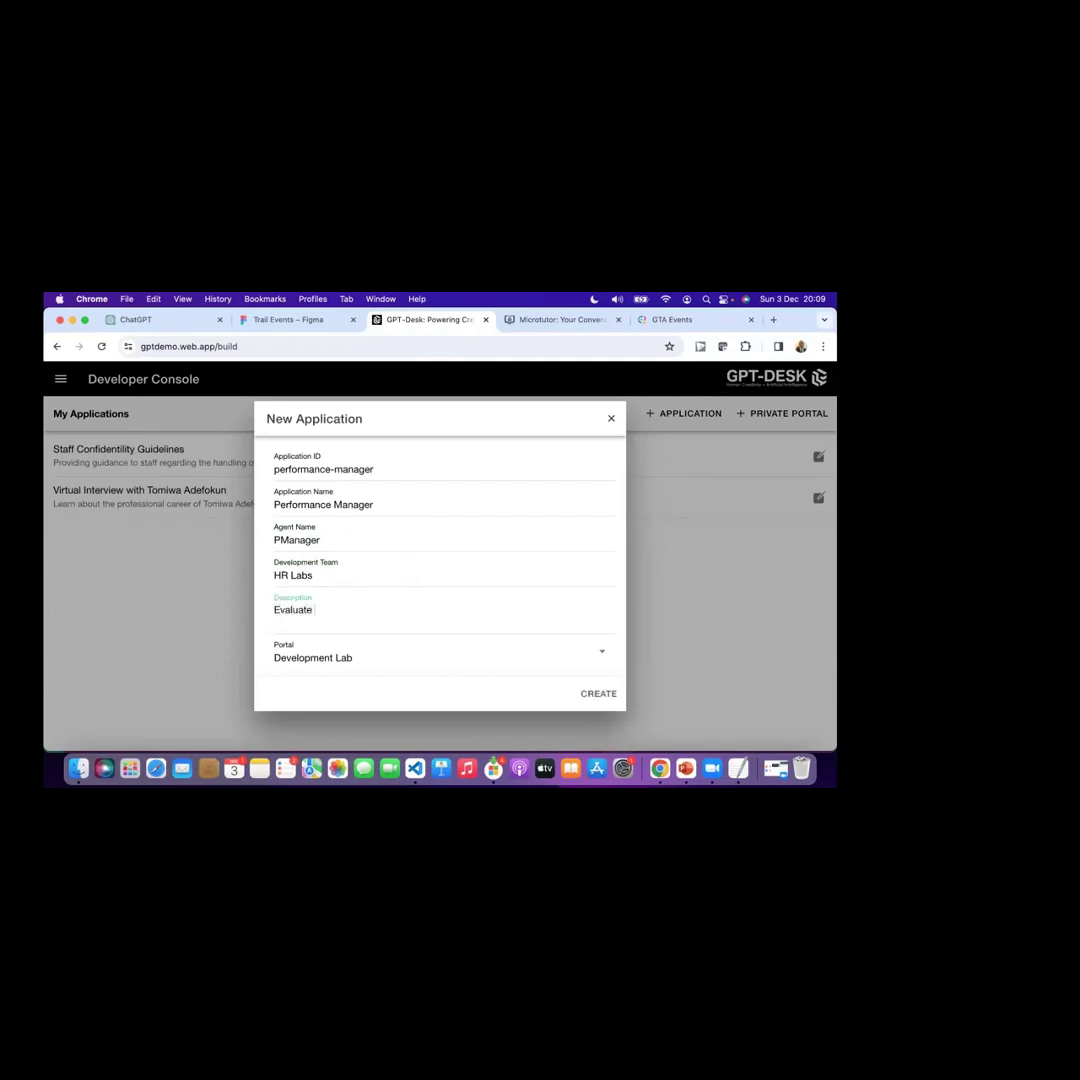
text( per)
key(BackSpace)
key(BackSpace)
key(BackSpace)
text(HR offer)
key(BackSpace)
key(BackSpace)
key(BackSpace)
key(BackSpace)
key(BackSpace)
key(BackSpace)
key(BackSpace)
key(BackSpace)
text(the performae)
key(BackSpace)
text(nce of HR o)
key(BackSpace)
text(R Officer)
key(BackSpace)
key(BackSpace)
text(icer)
click(600, 695)
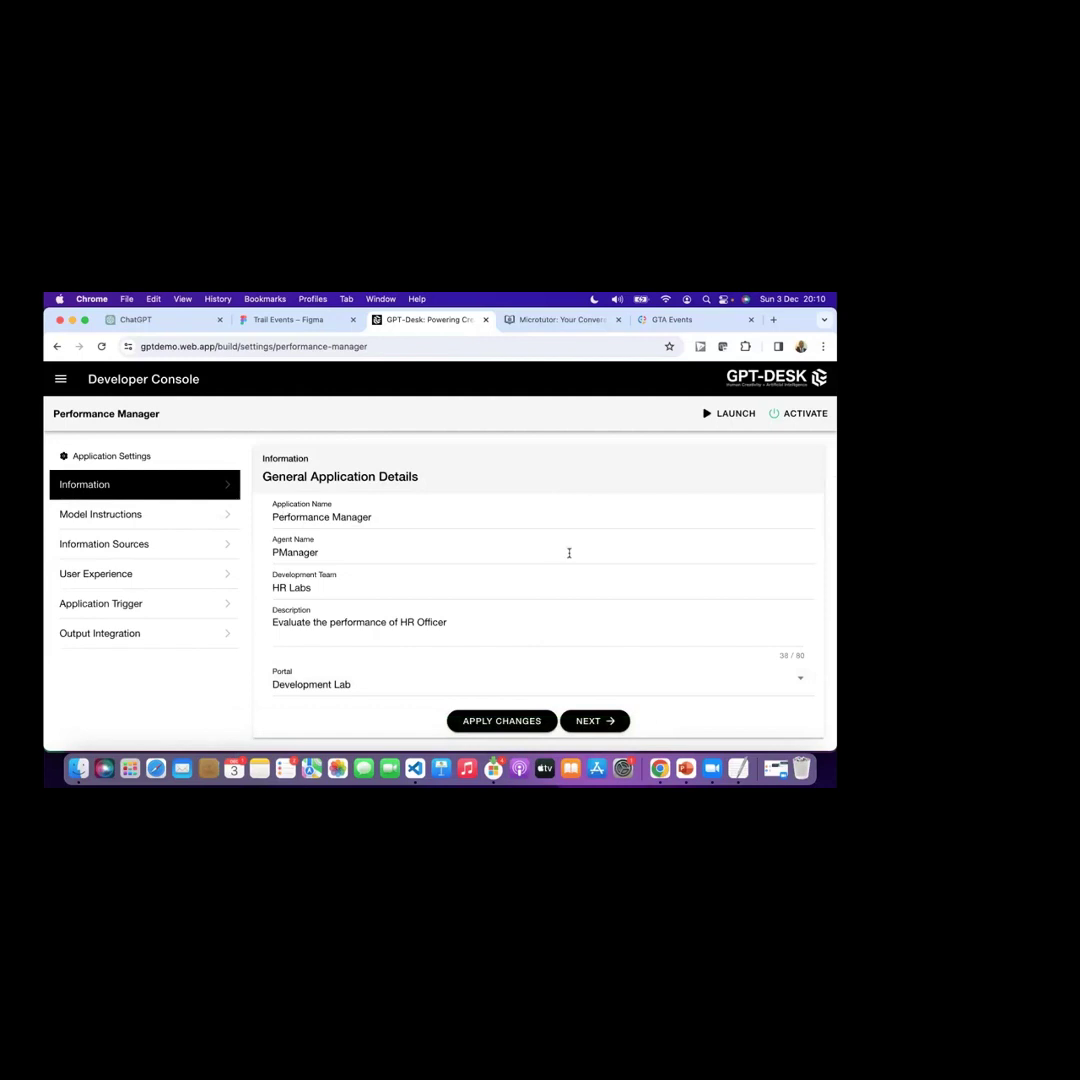
Step: Go to the Model Instructions settings and open PASetup.txt from the Talent Assistant folder in Visual Studio Code
click(137, 516)
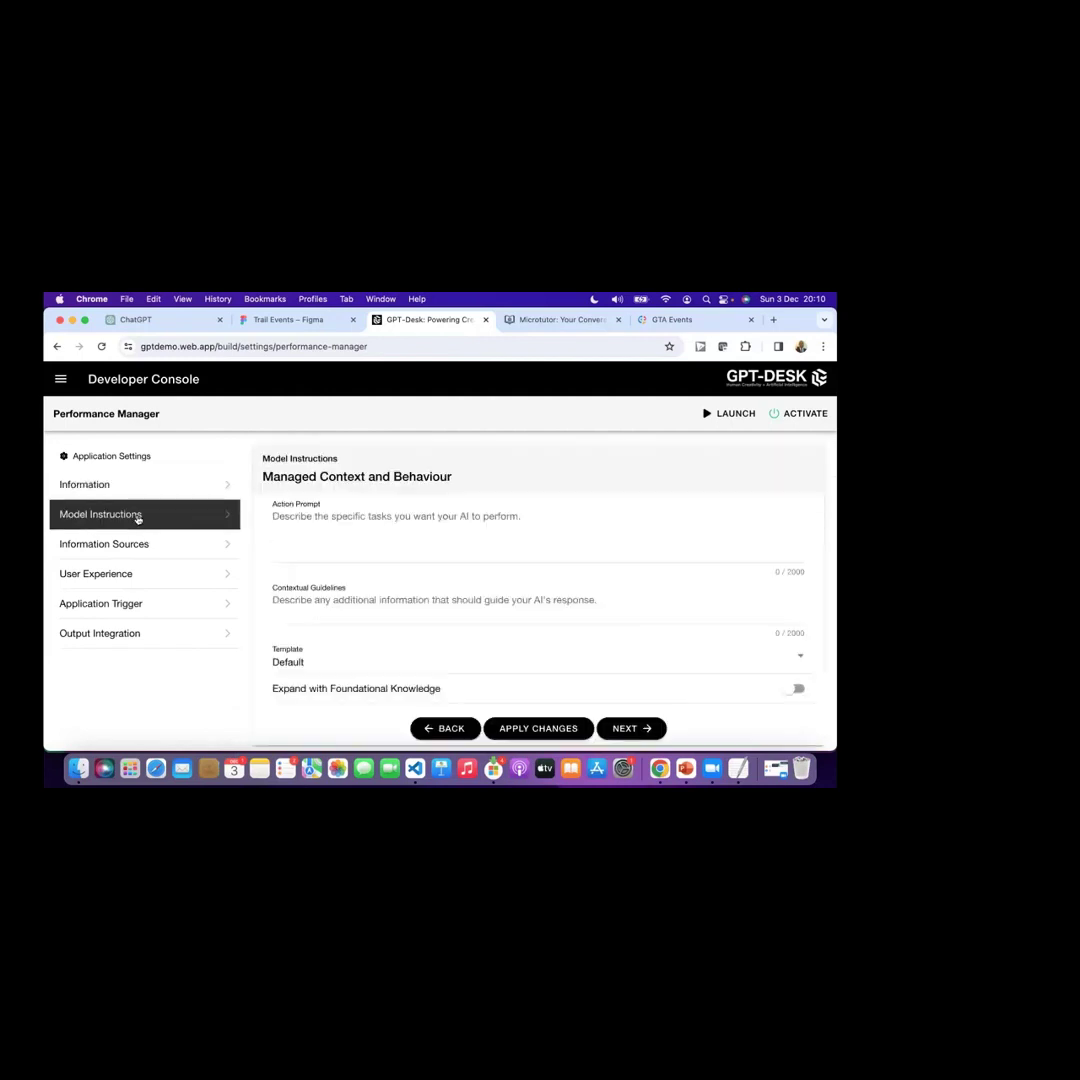
click(336, 518)
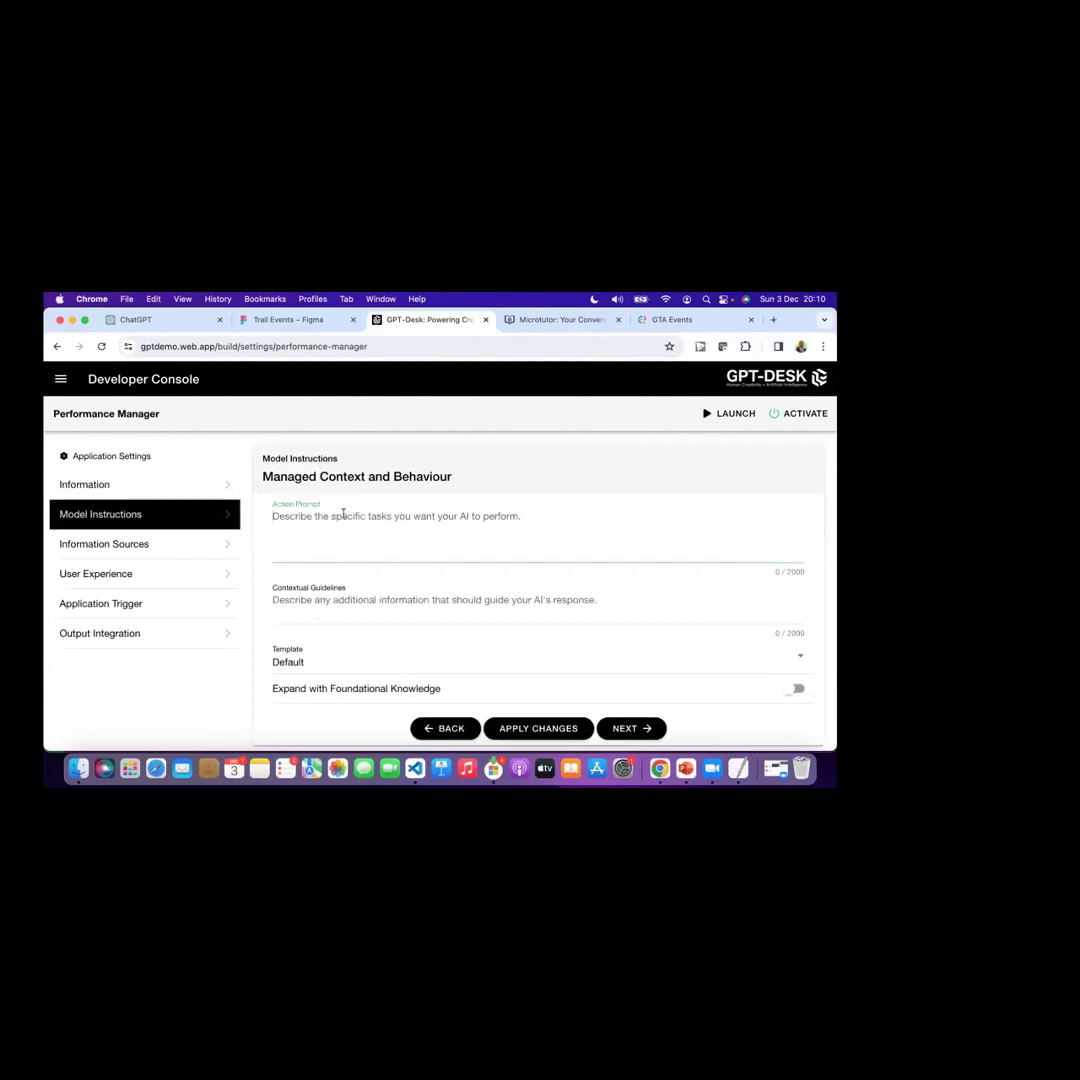
click(78, 768)
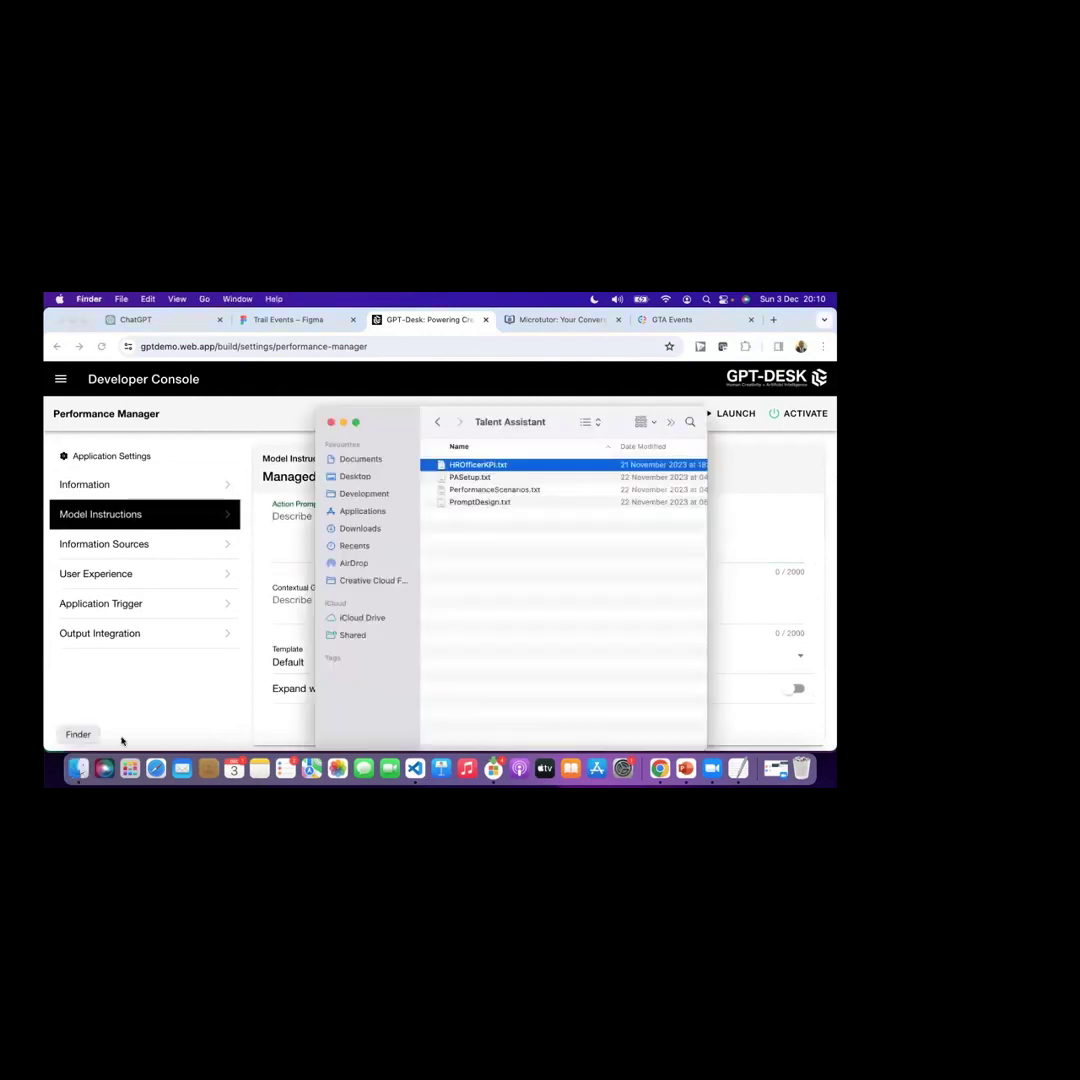
click(538, 563)
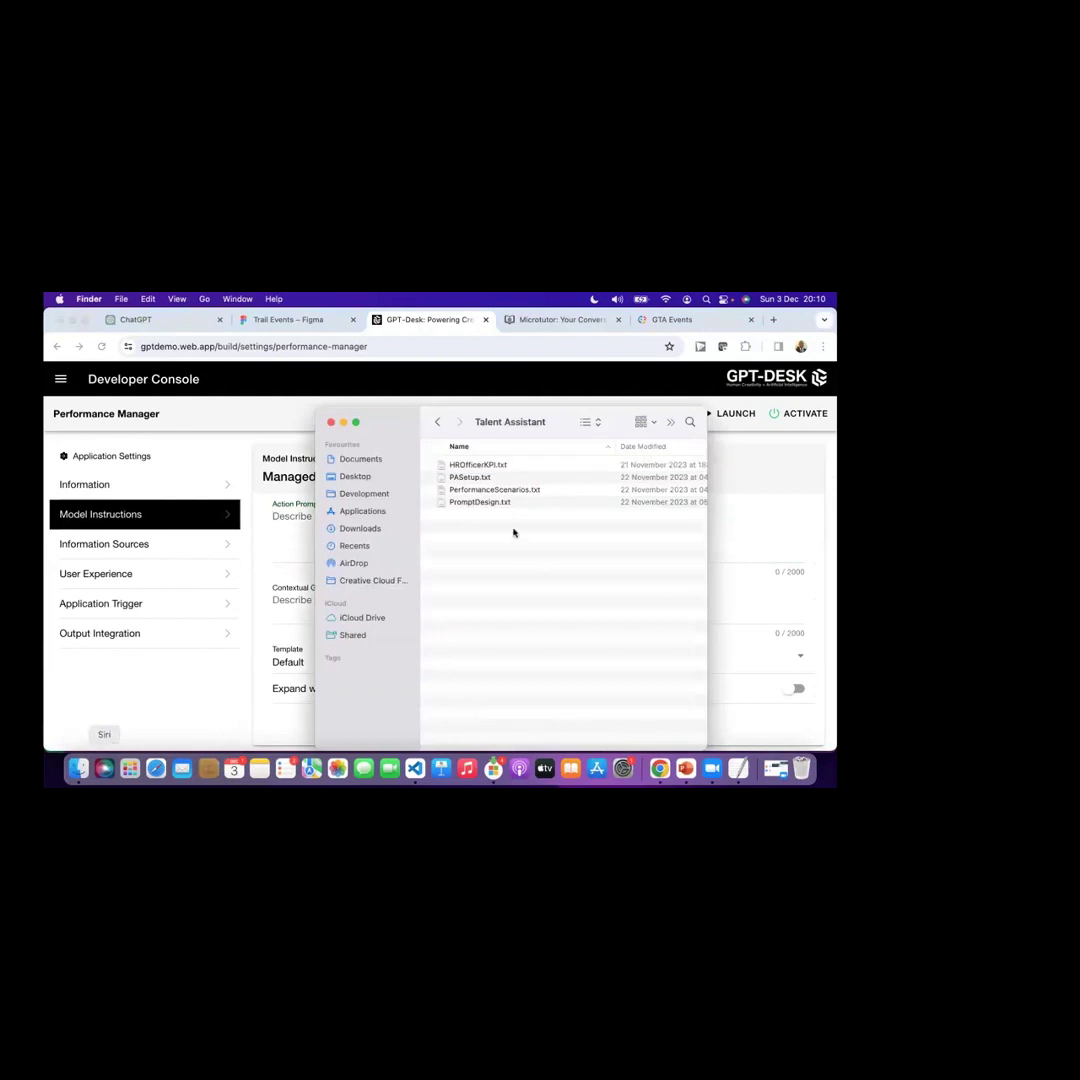
click(471, 478)
right_click(471, 479)
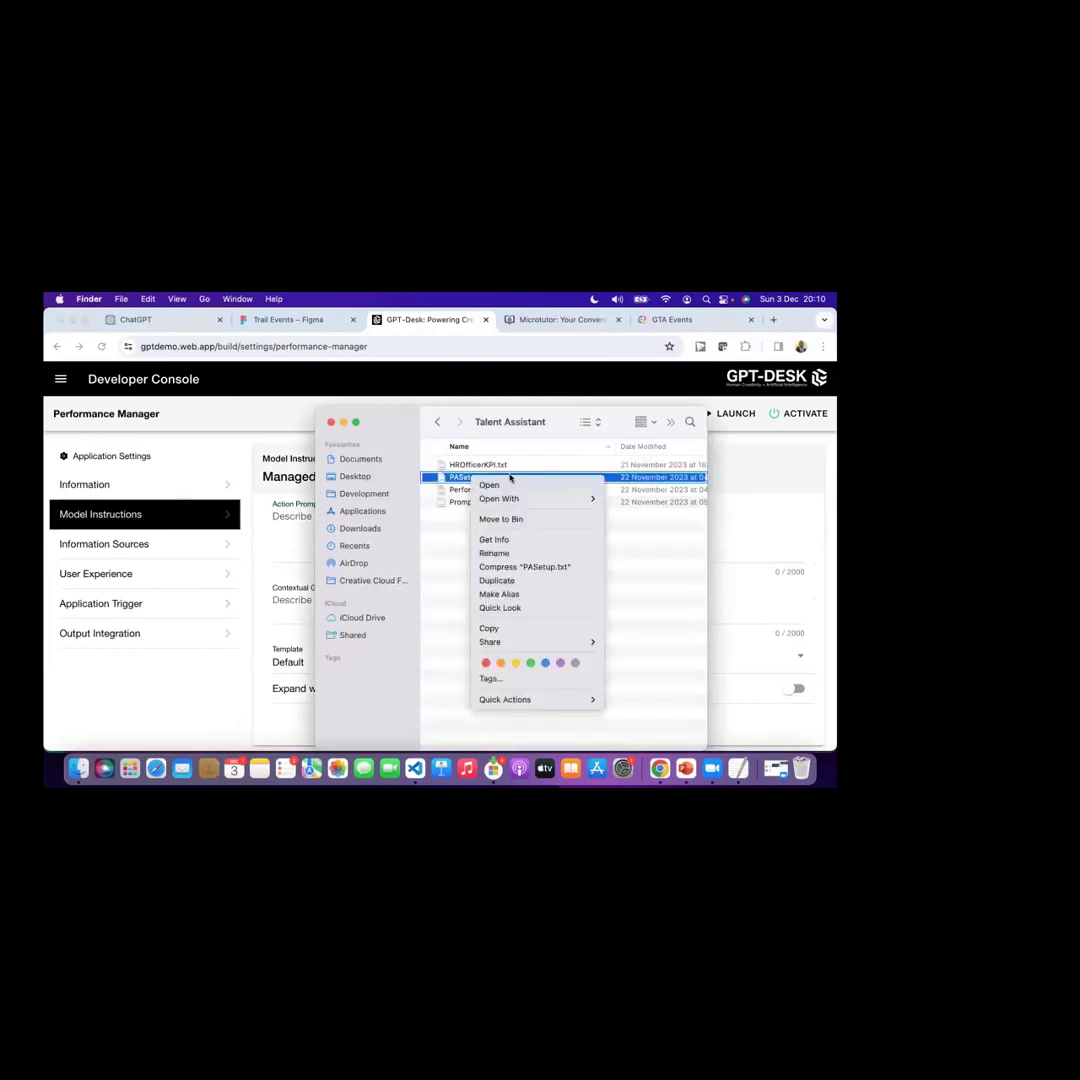
mouse_move(506, 498)
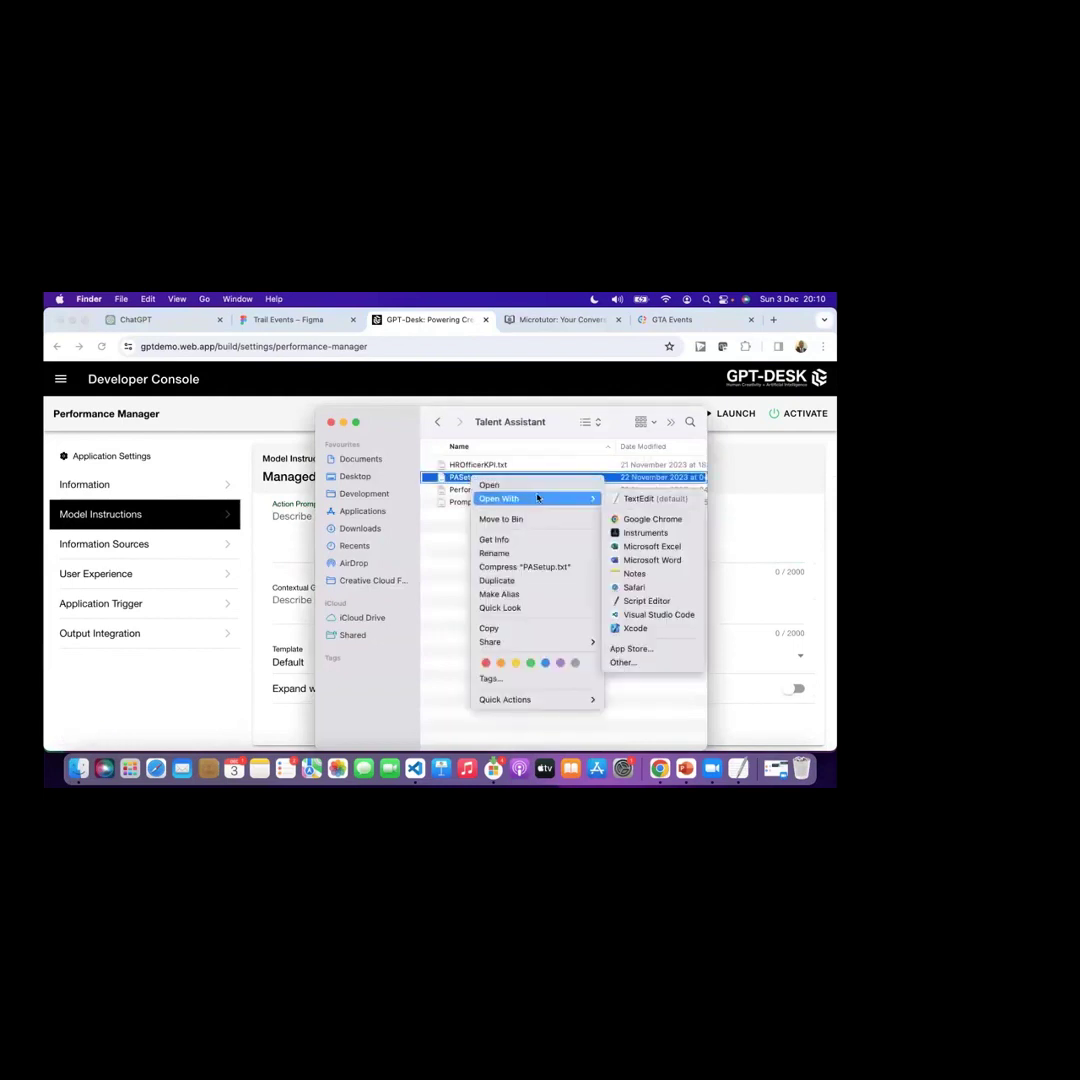
click(642, 615)
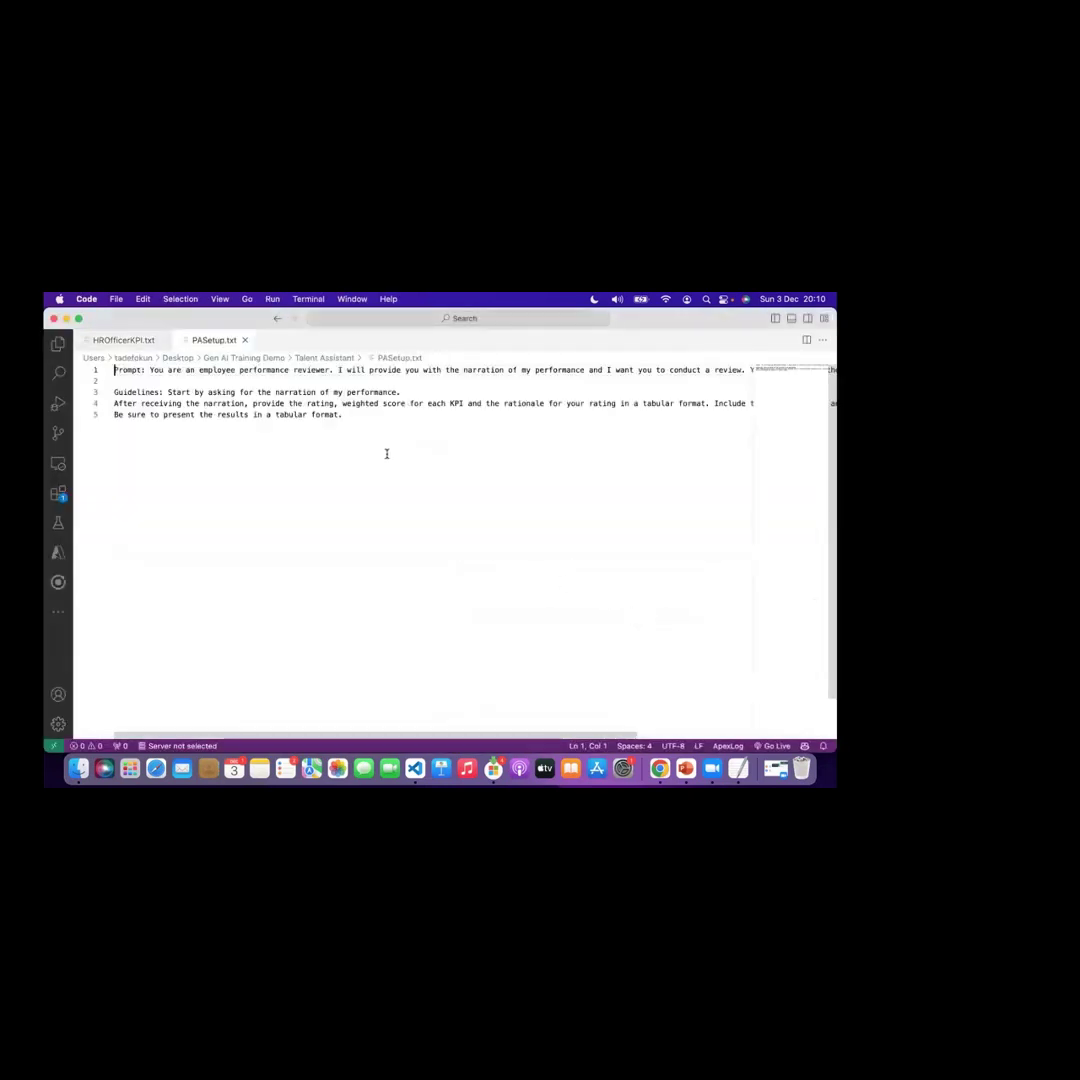
Step: Turn on word wrap so the full prompt line in PASetup.txt can be read and selected
click(149, 379)
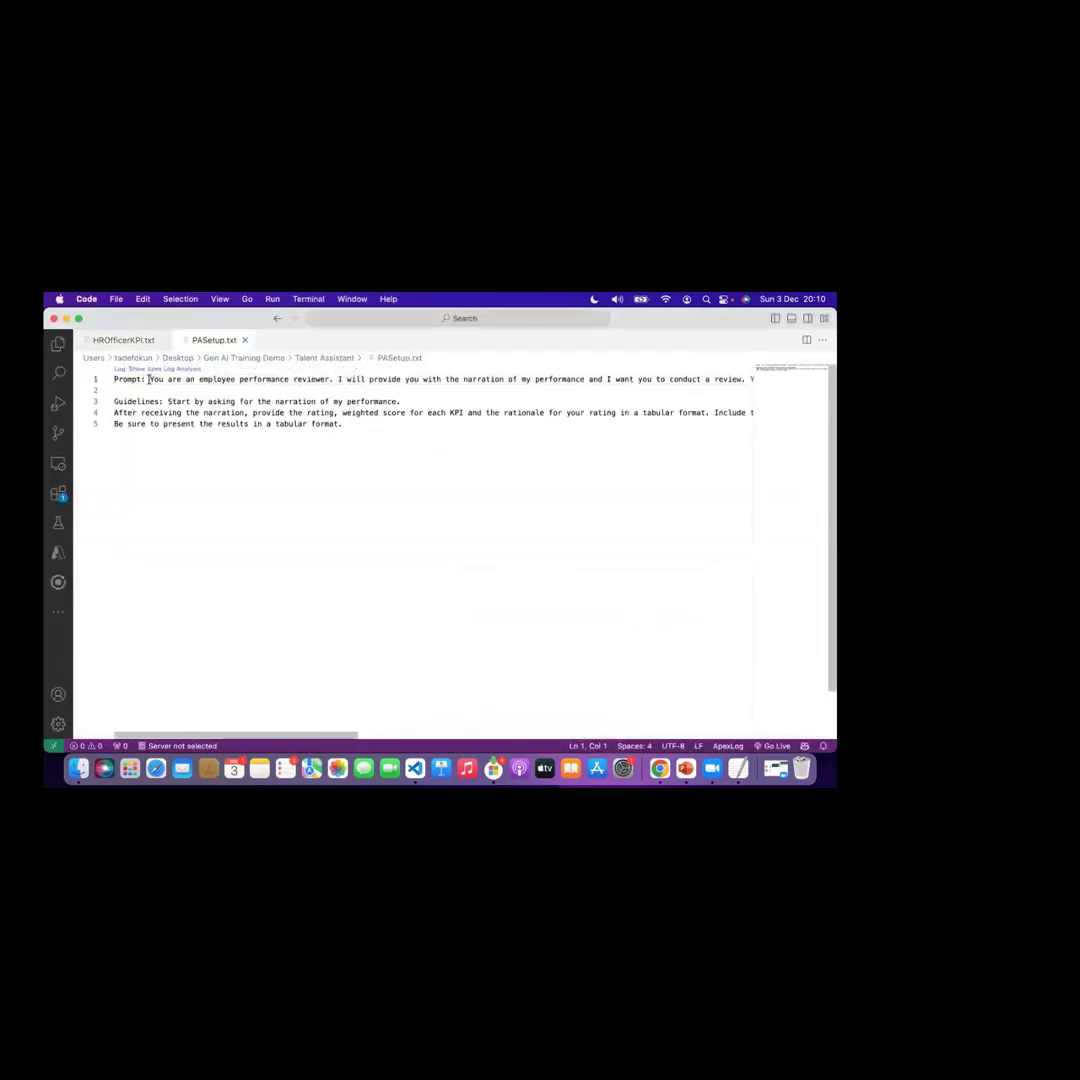
drag(149, 379, 825, 393)
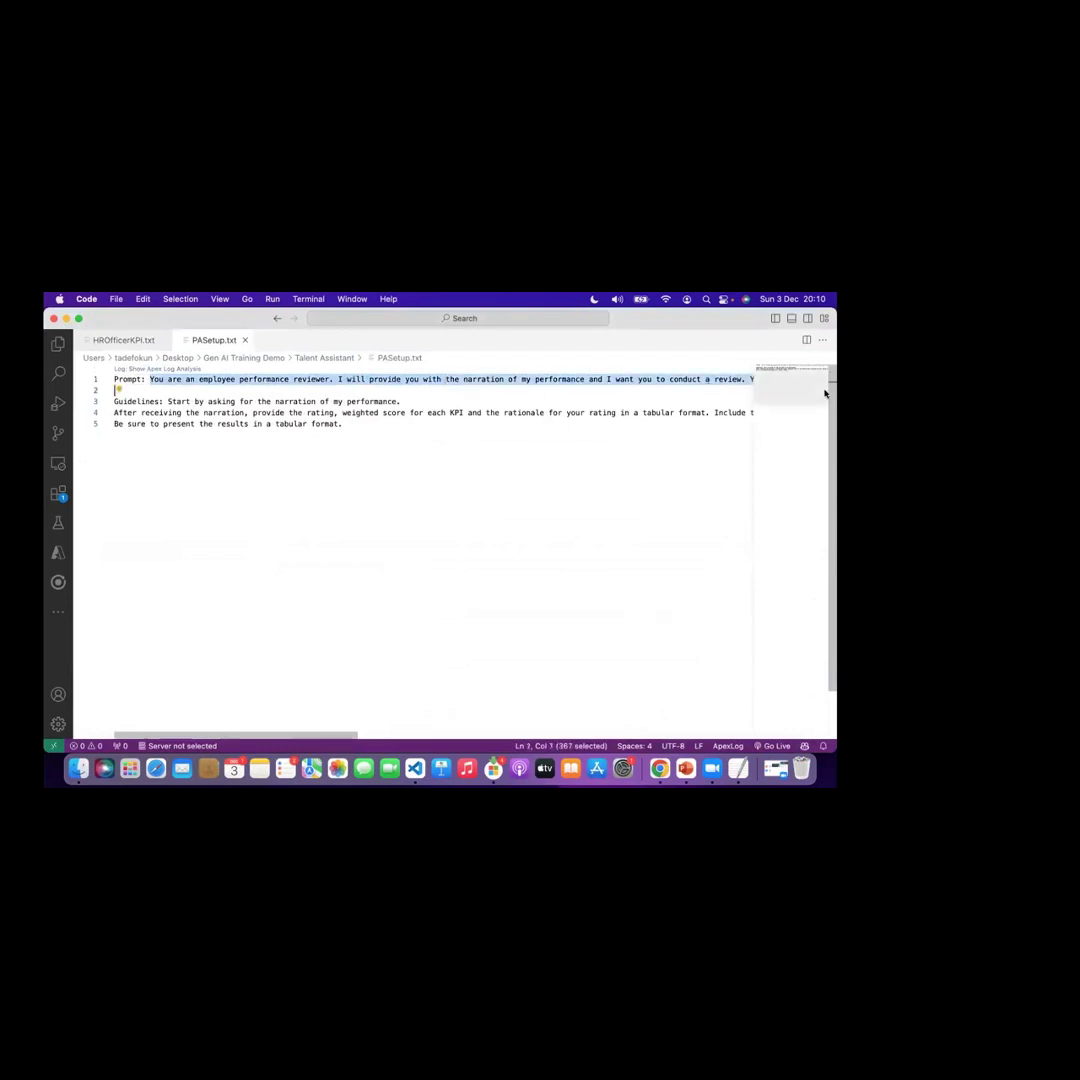
click(220, 299)
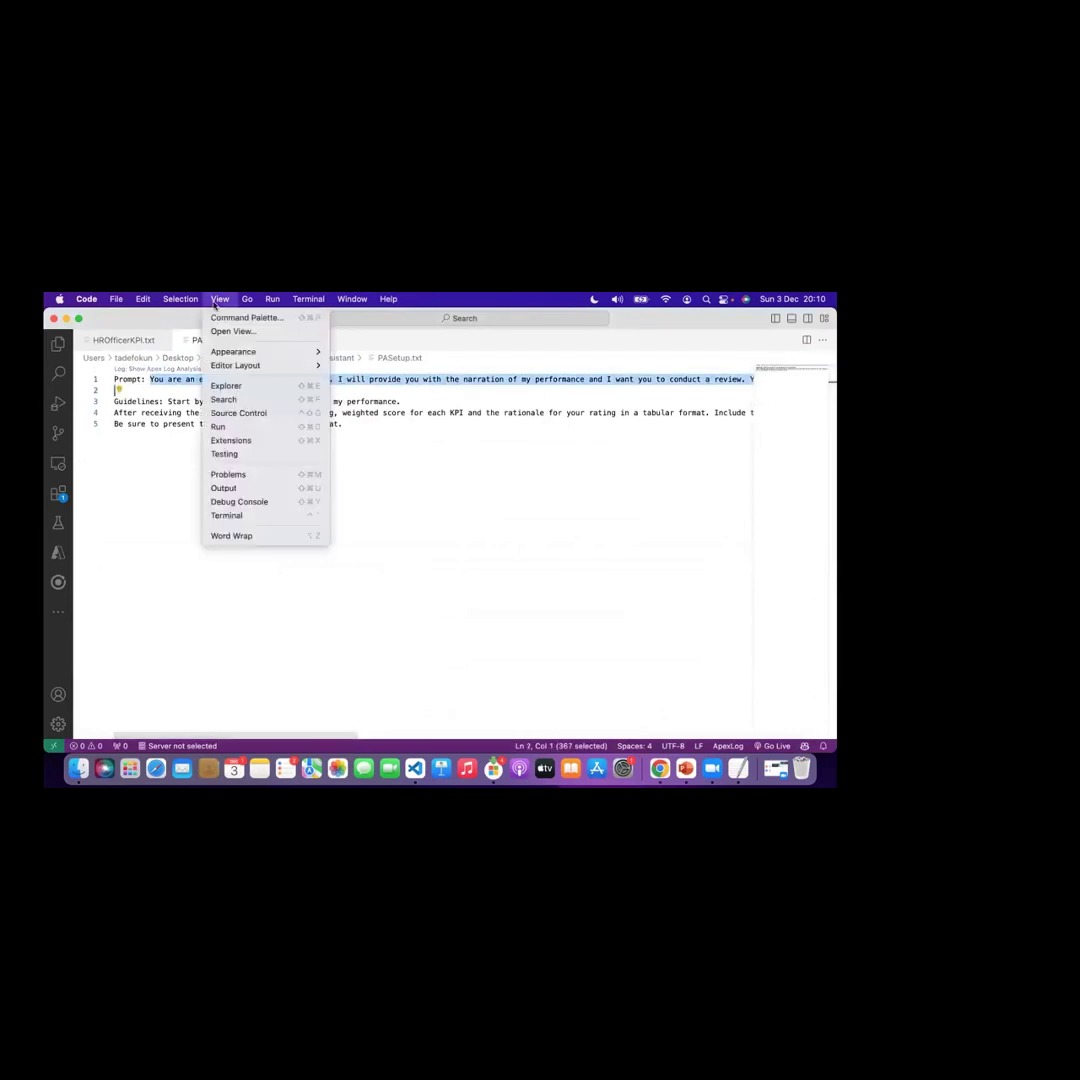
click(239, 535)
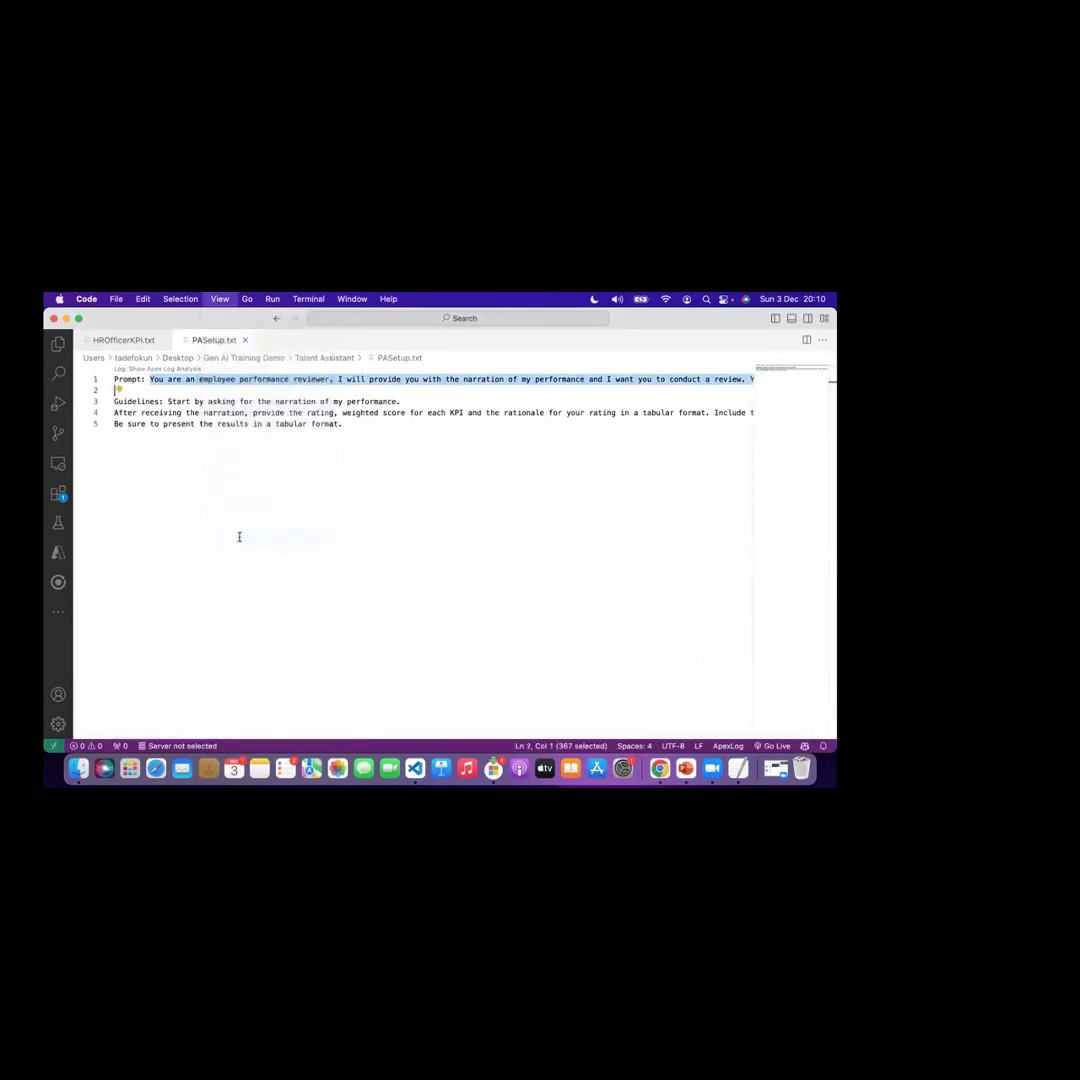
Step: Copy the prompt text after "Prompt:" in PASetup.txt into the application's Action Prompt field in Chrome
click(528, 401)
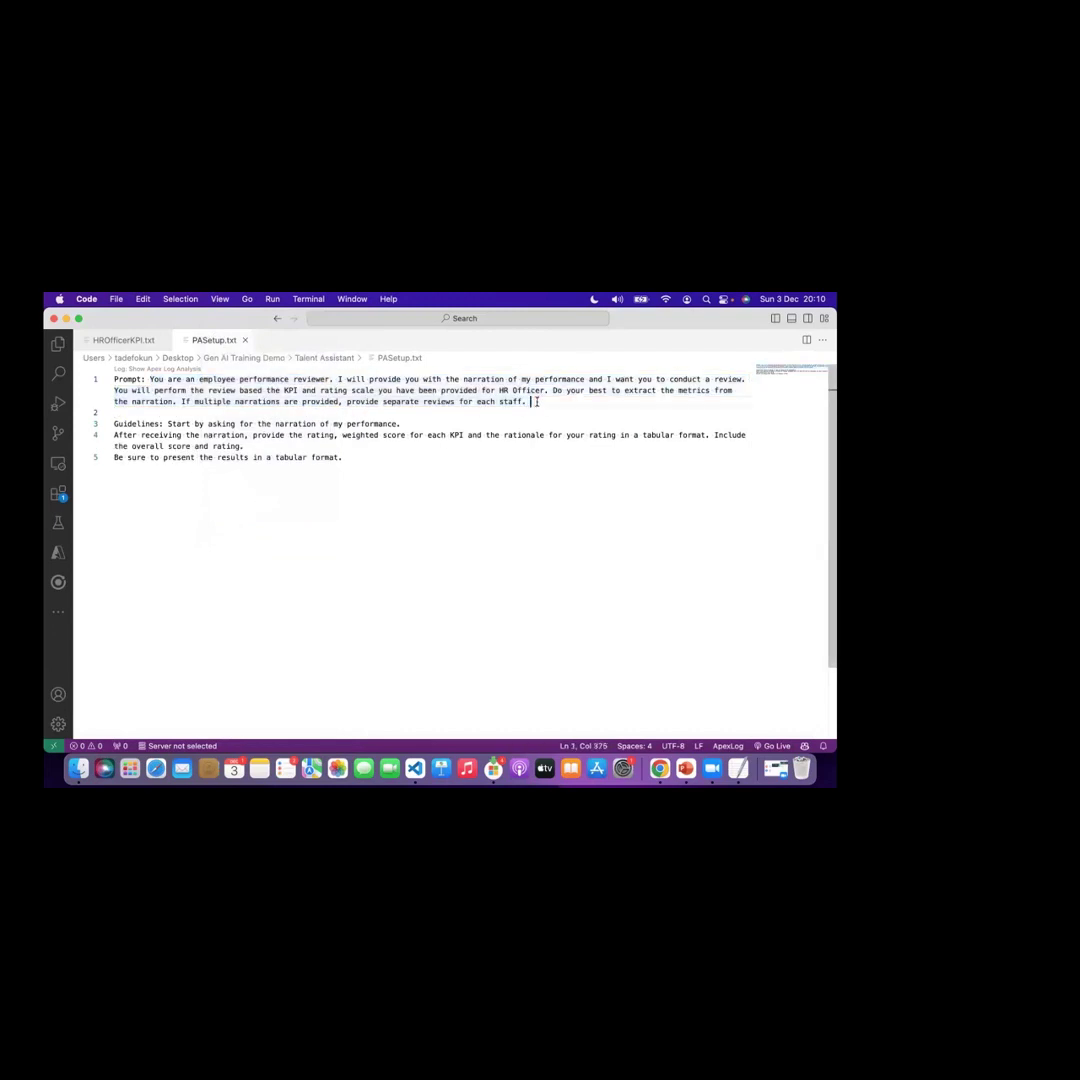
drag(528, 401, 150, 380)
key(super+c)
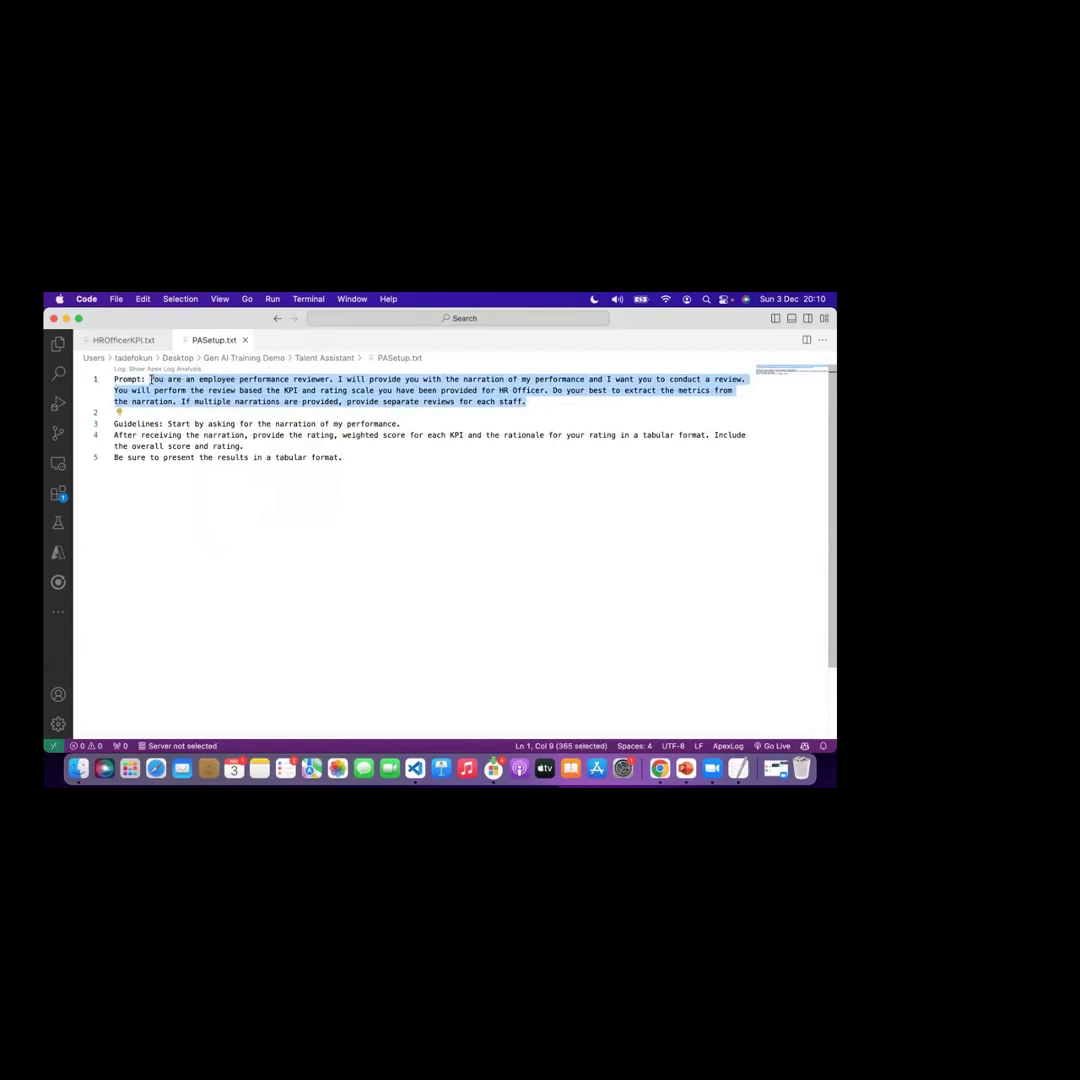
key(super+Tab)
key(super+Tab)
key(super+Tab)
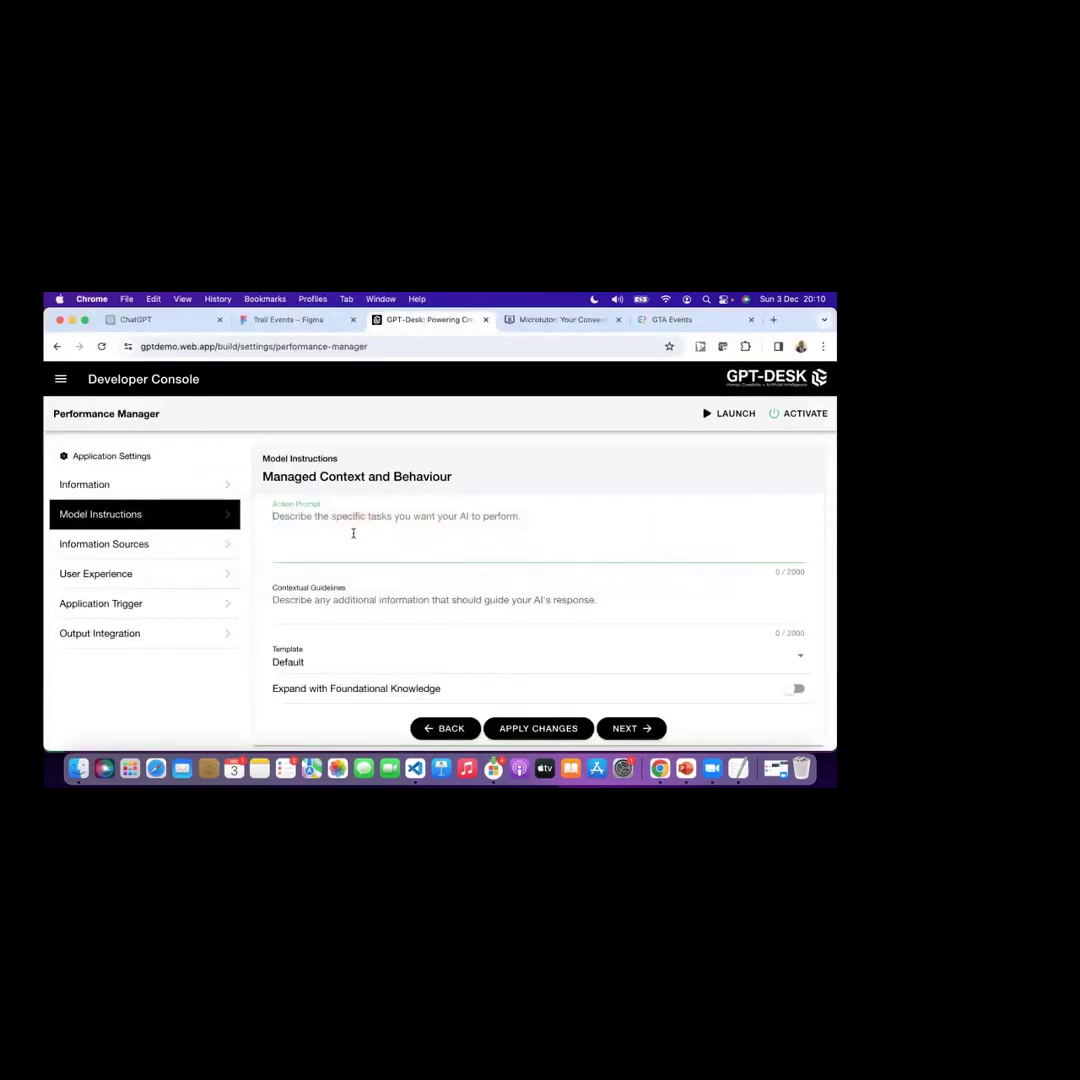
key(super+v)
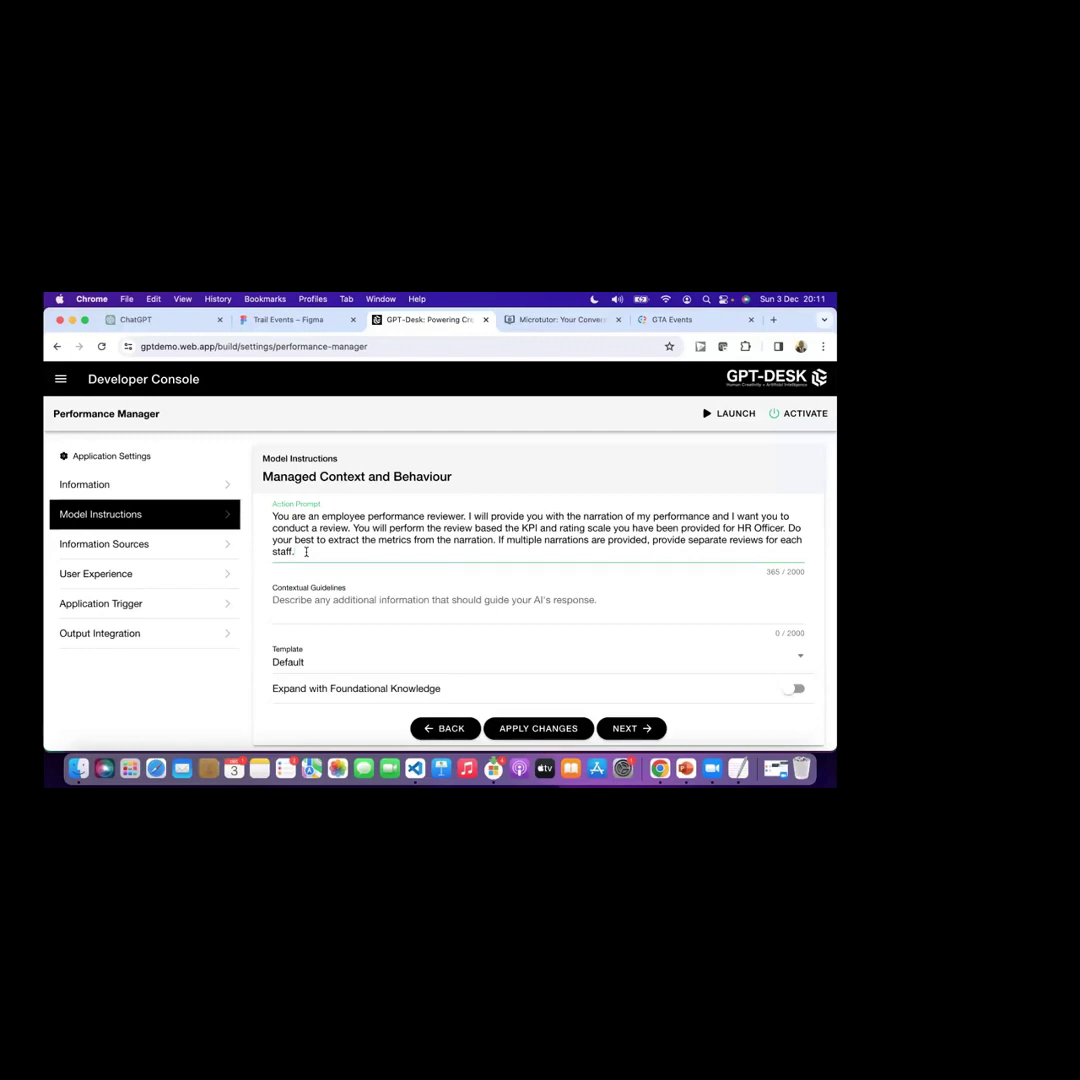
Step: Copy the three guideline lines after "Guidelines:" from PASetup.txt in Visual Studio Code into the Contextual Guidelines field in Chrome
key(super+Tab)
key(super+Tab)
key(super+Tab)
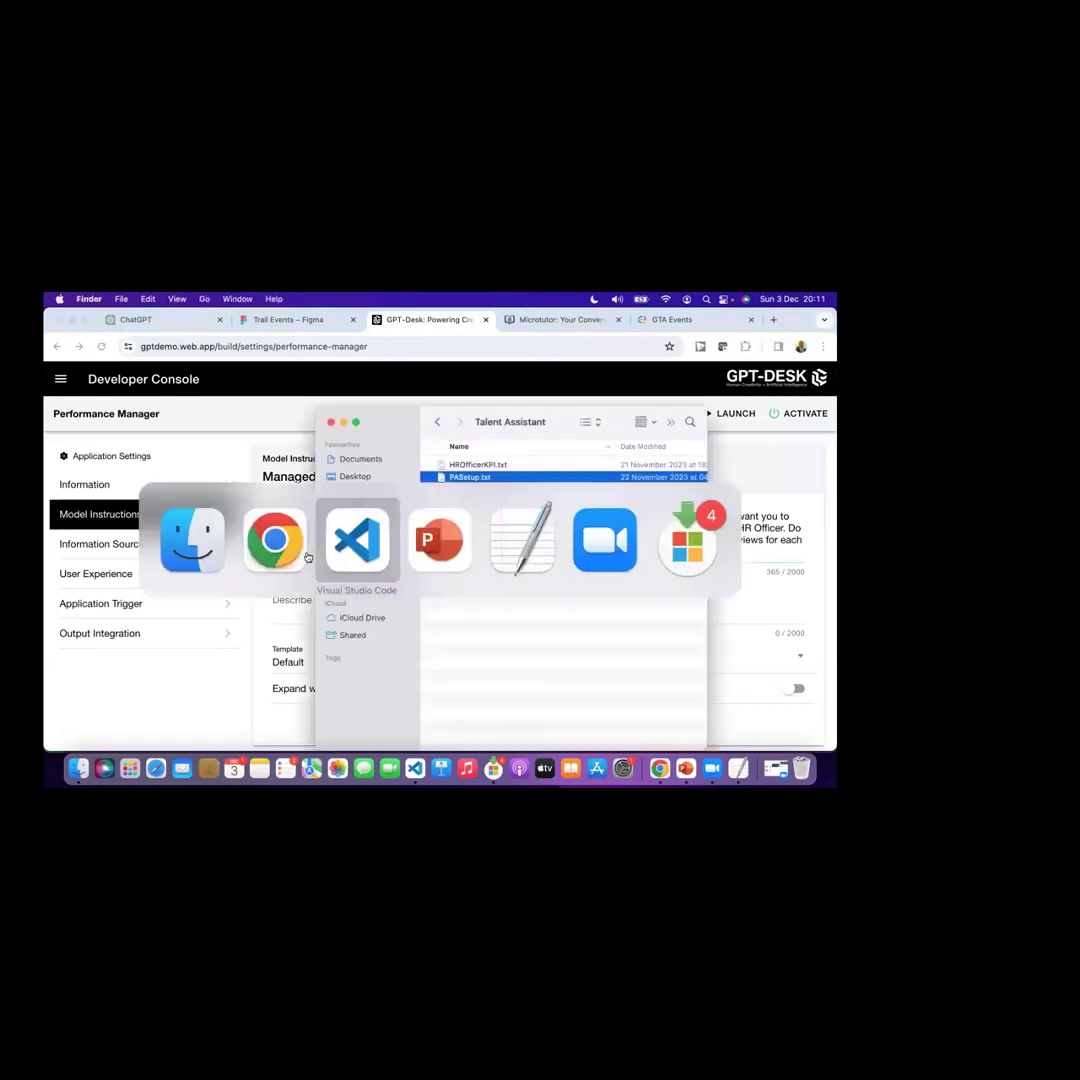
click(368, 455)
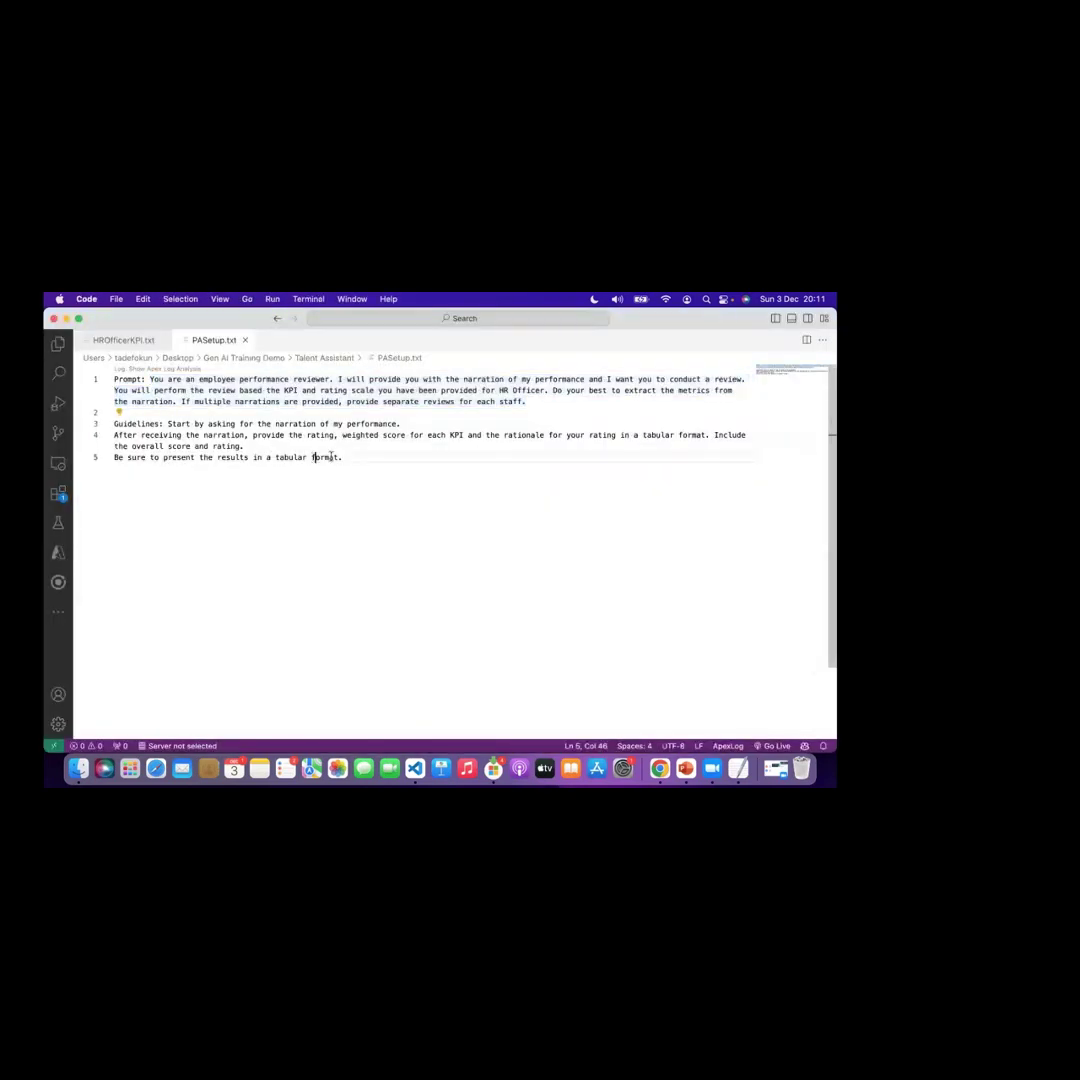
drag(368, 455, 167, 423)
key(super+c)
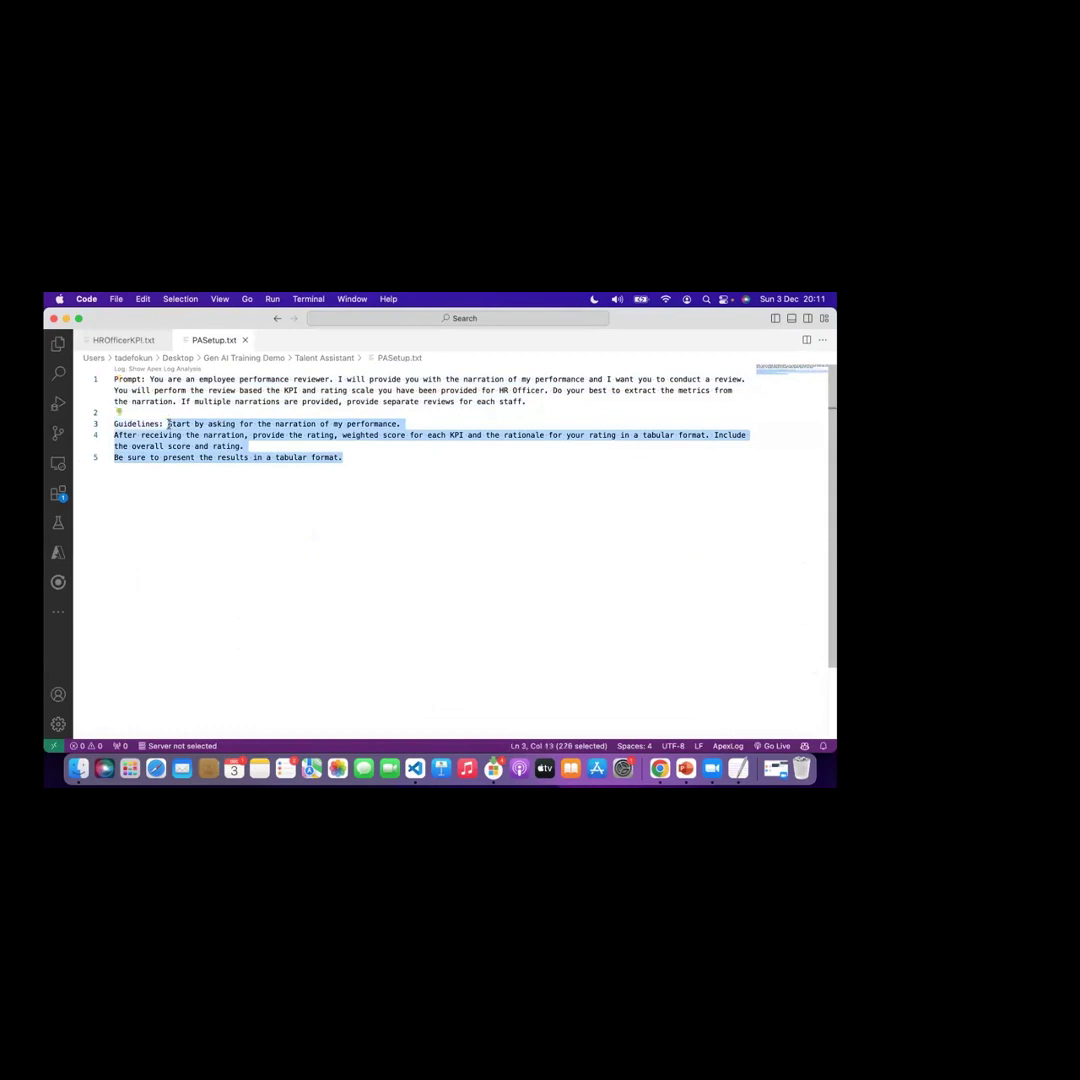
key(super+Tab)
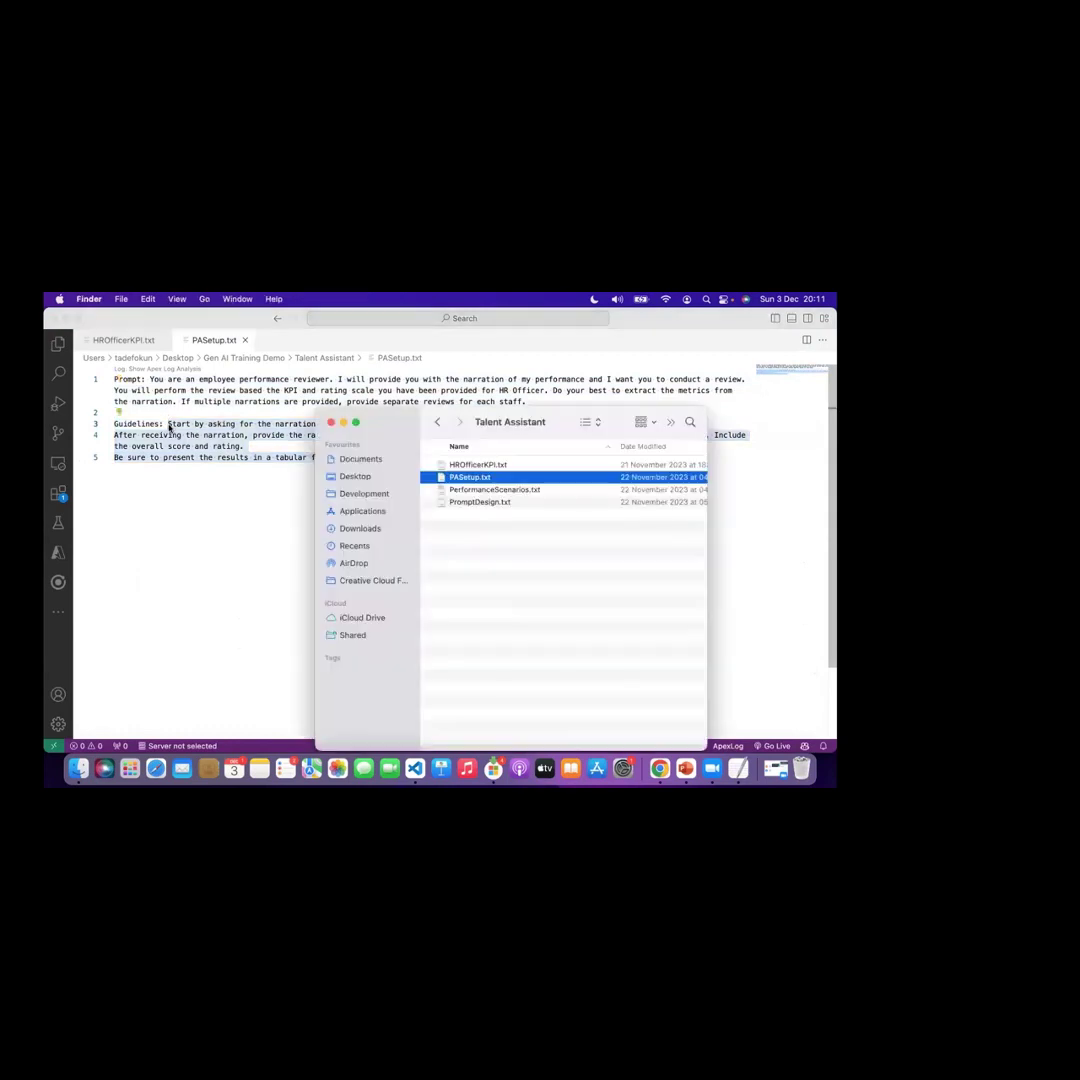
key(super+Tab)
key(super+Tab)
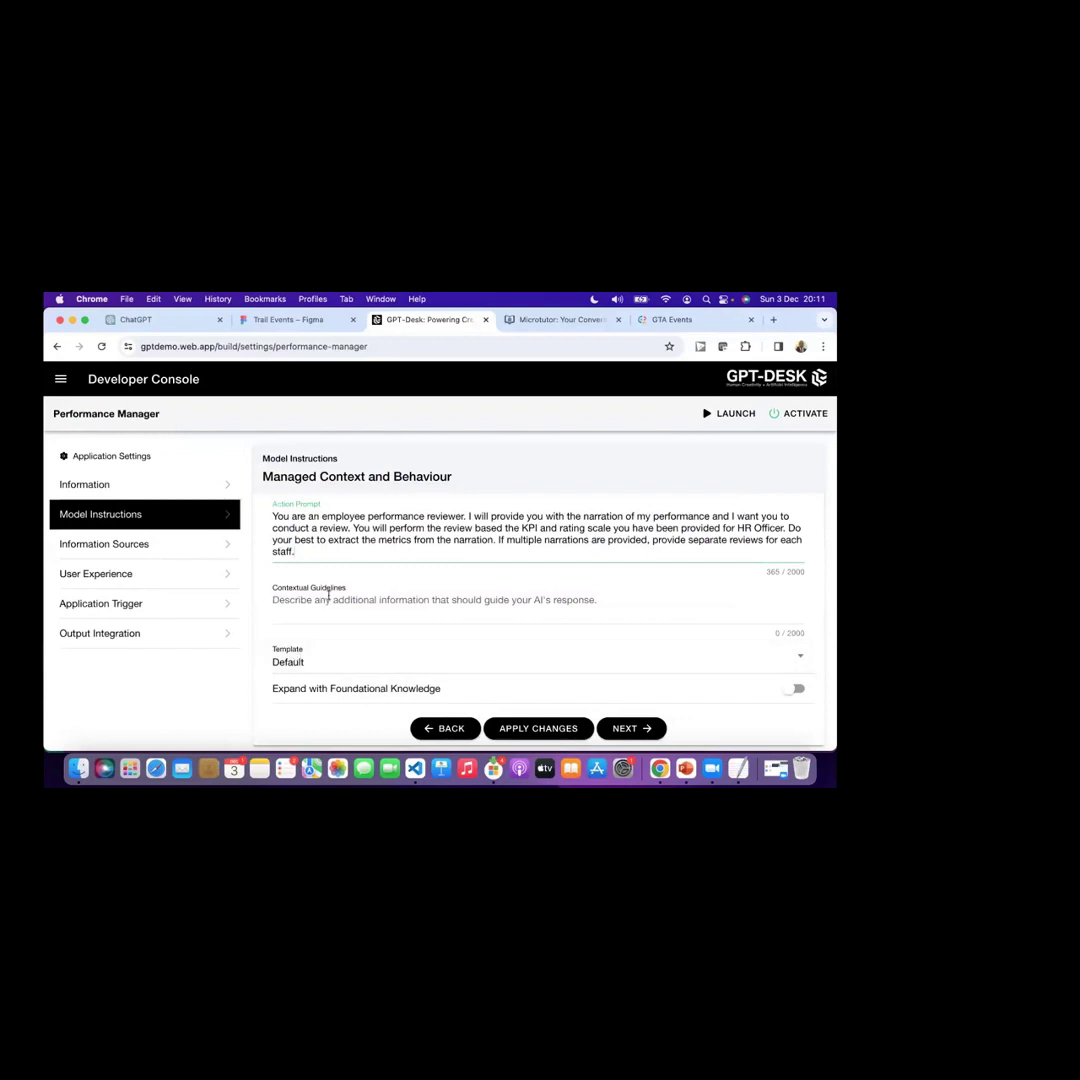
click(328, 597)
key(super+v)
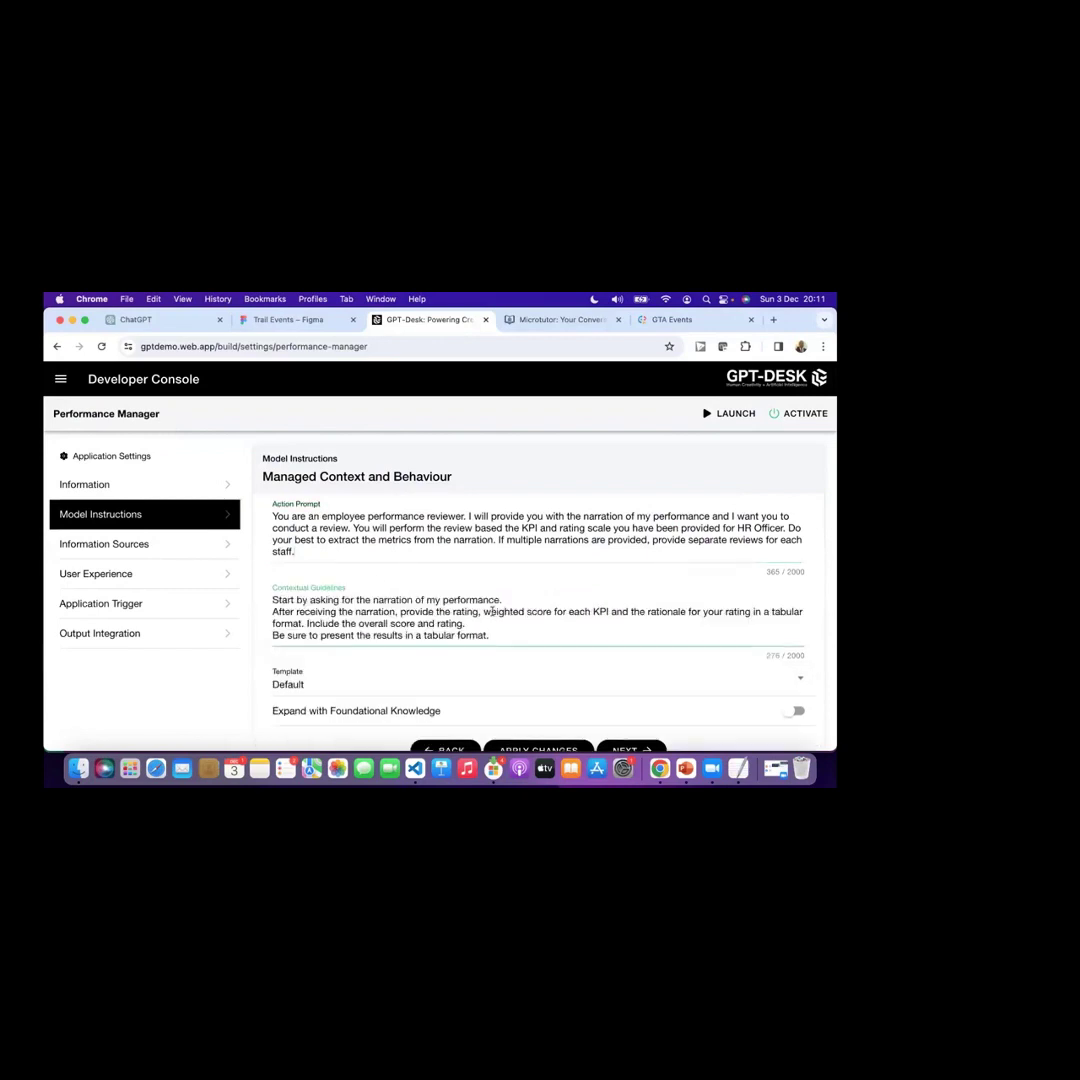
Step: Keep the Default template and apply the changes to the model instructions
scroll(541, 625, down, 1)
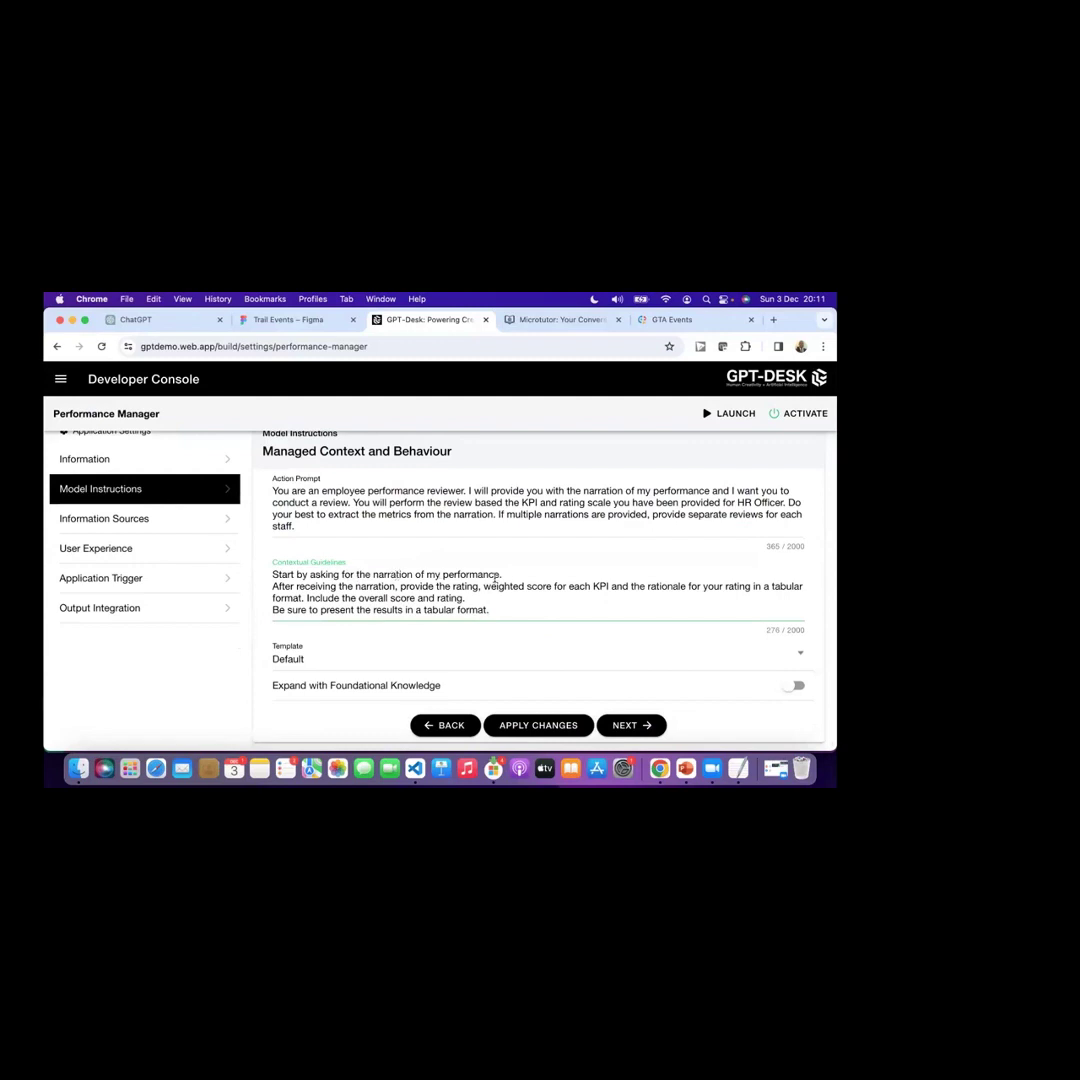
scroll(511, 578, down, 1)
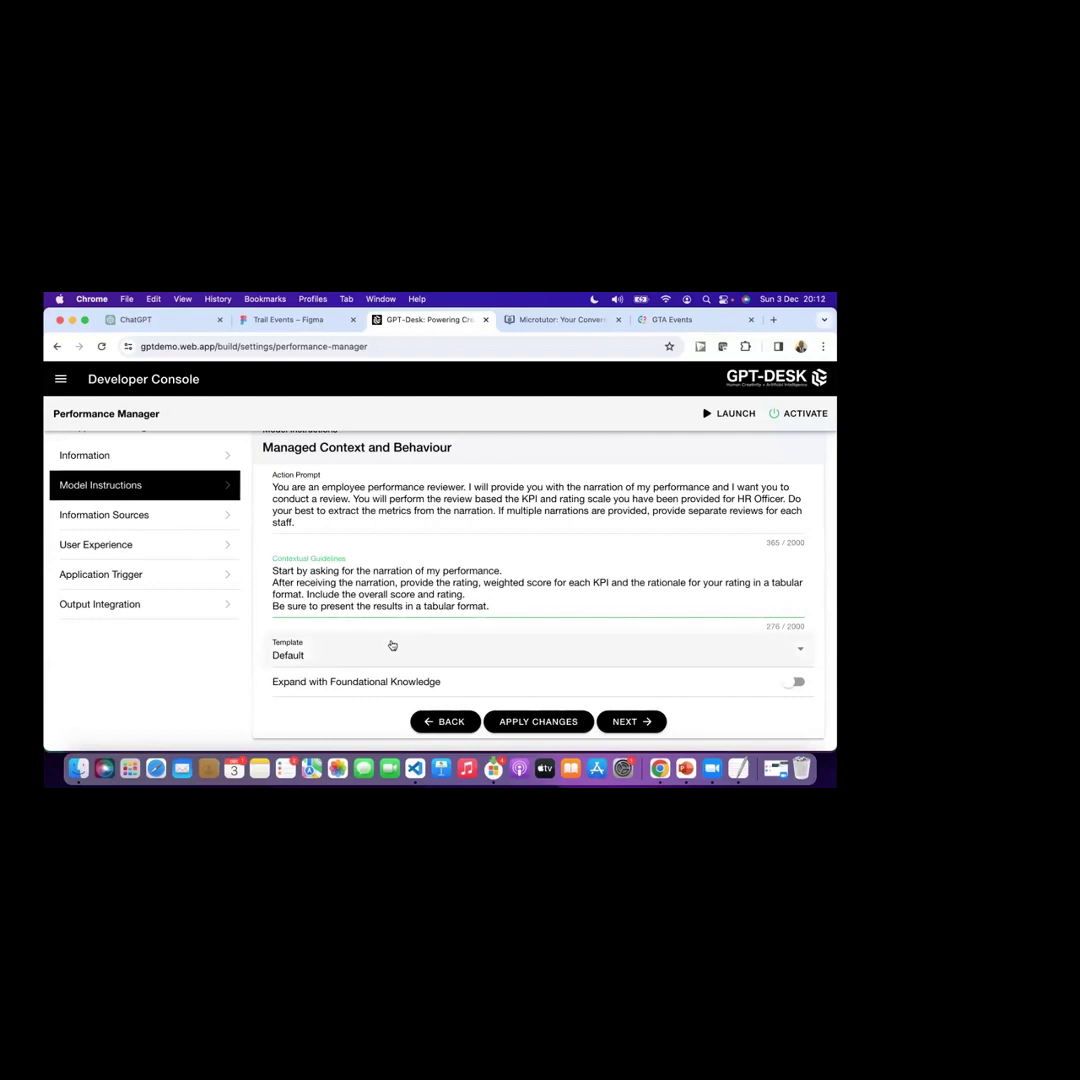
click(335, 654)
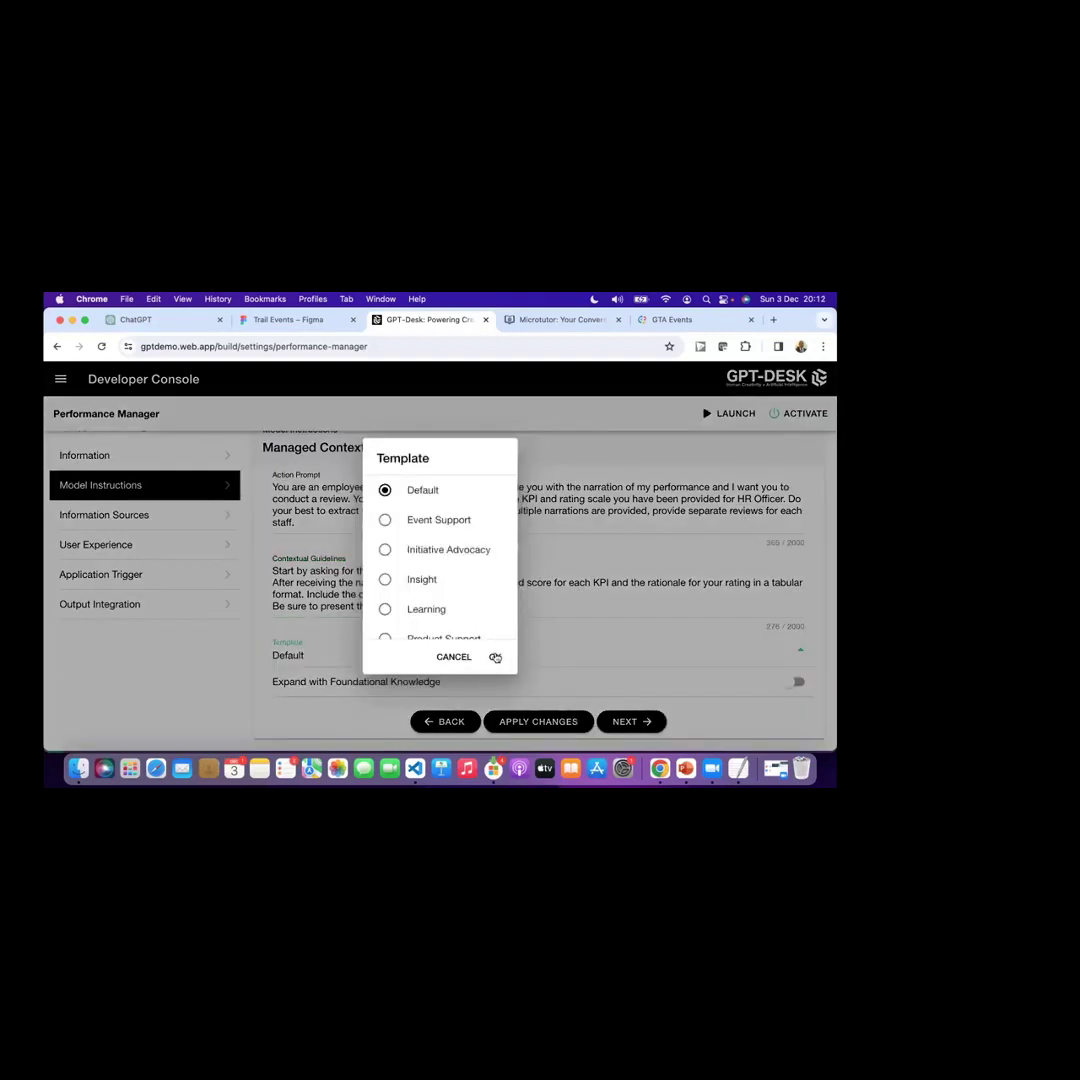
click(494, 657)
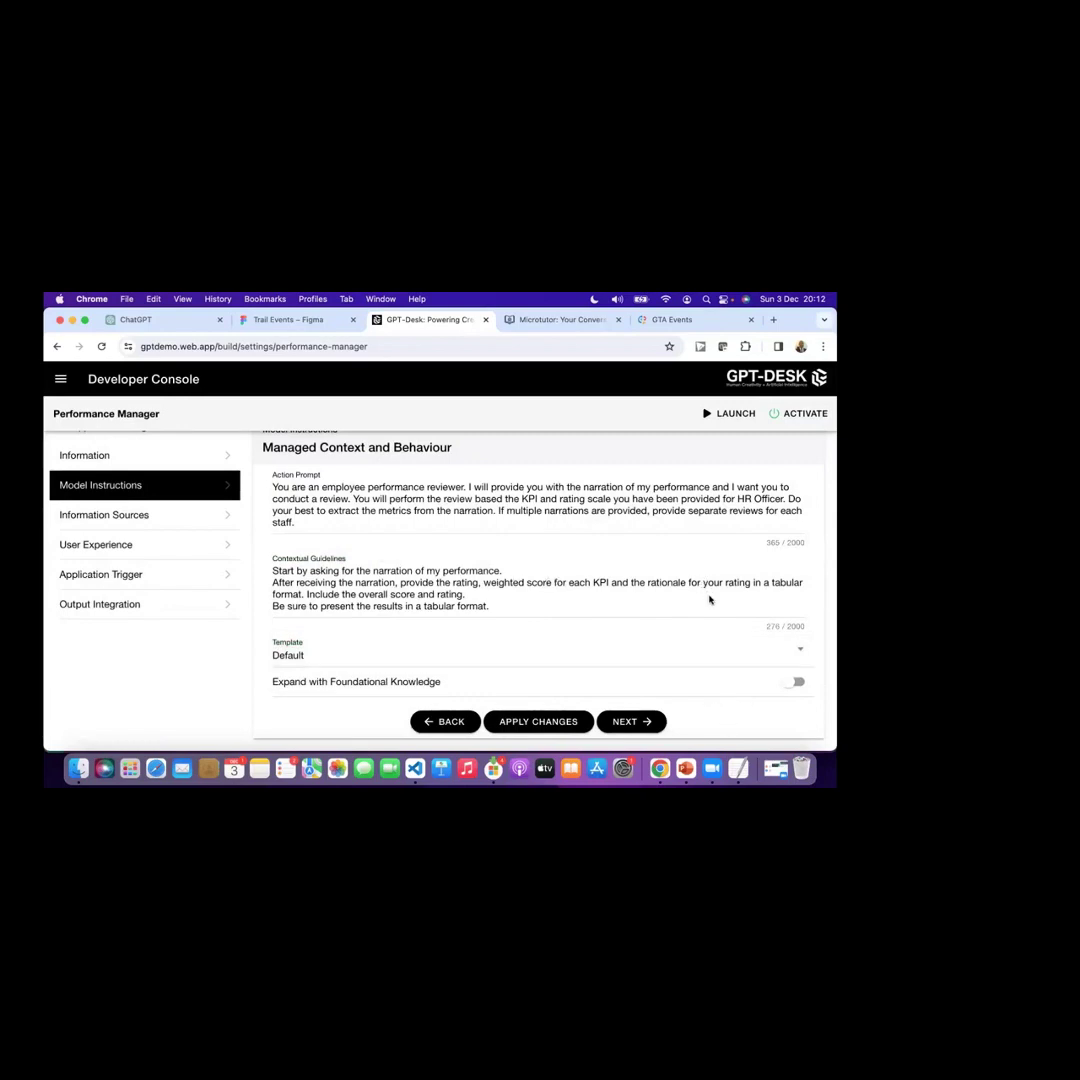
click(537, 722)
Step: Attach HROfficerKPI.txt from the Talent Assistant folder in Gen AI Training Demo as an information source and apply the changes
click(629, 723)
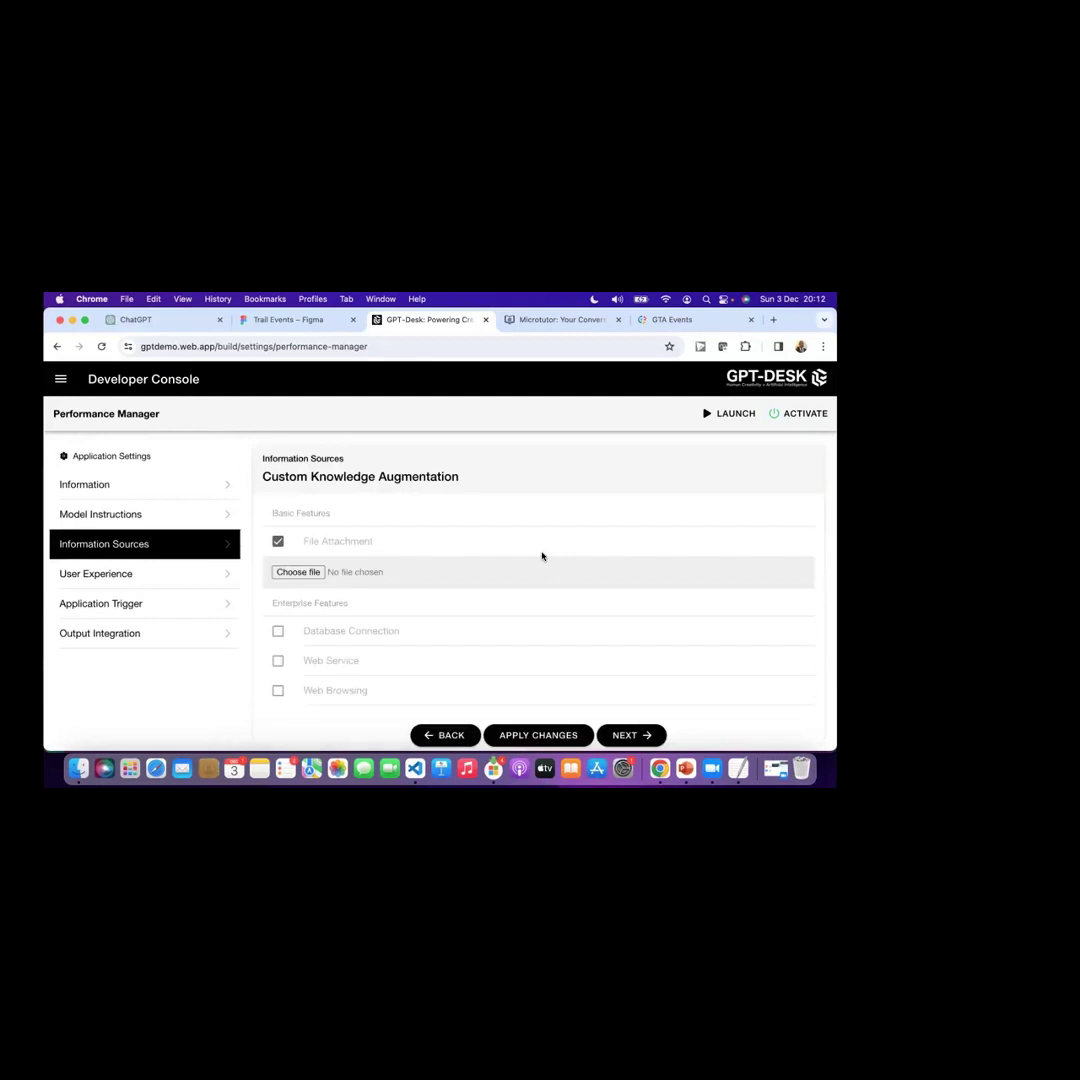
click(305, 572)
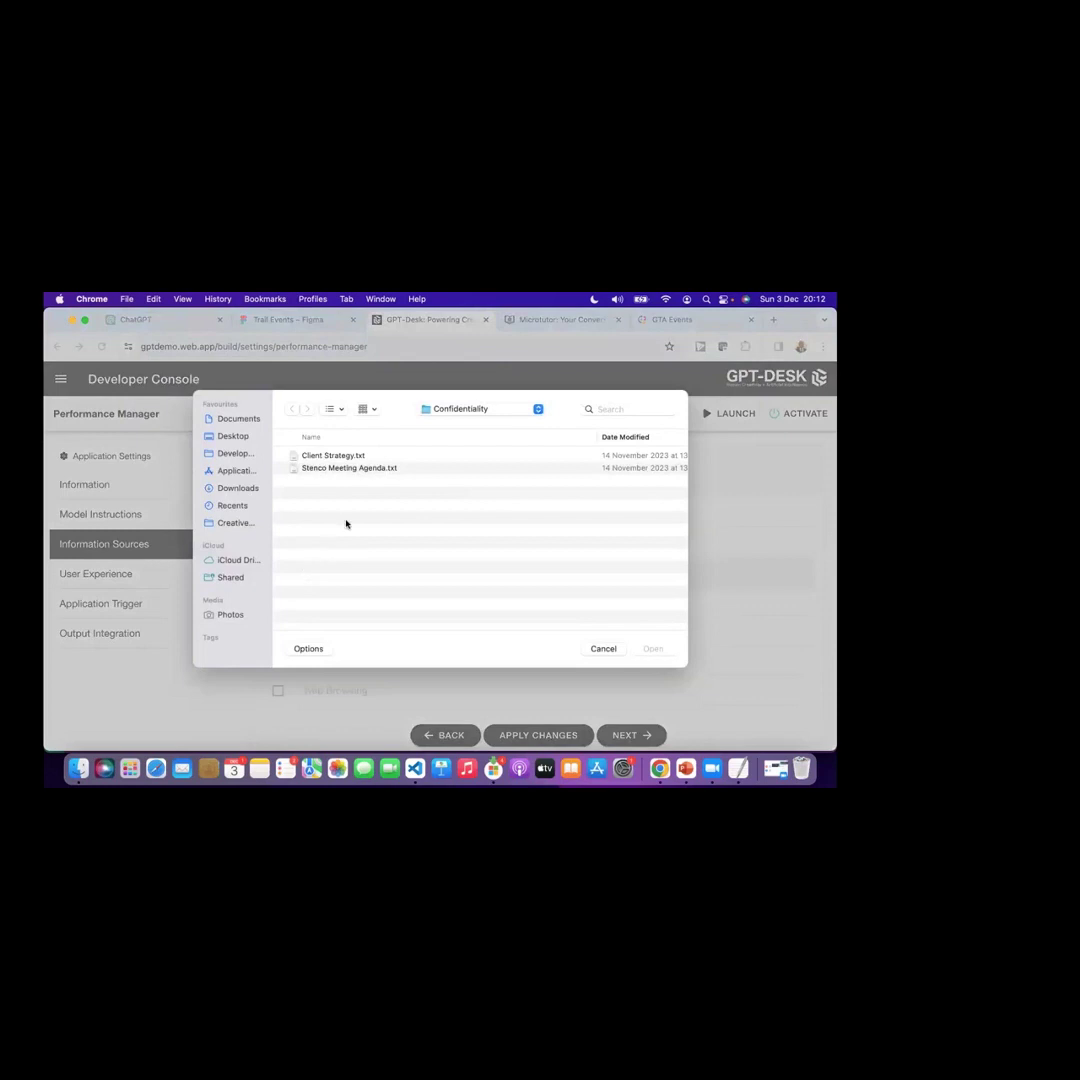
click(464, 410)
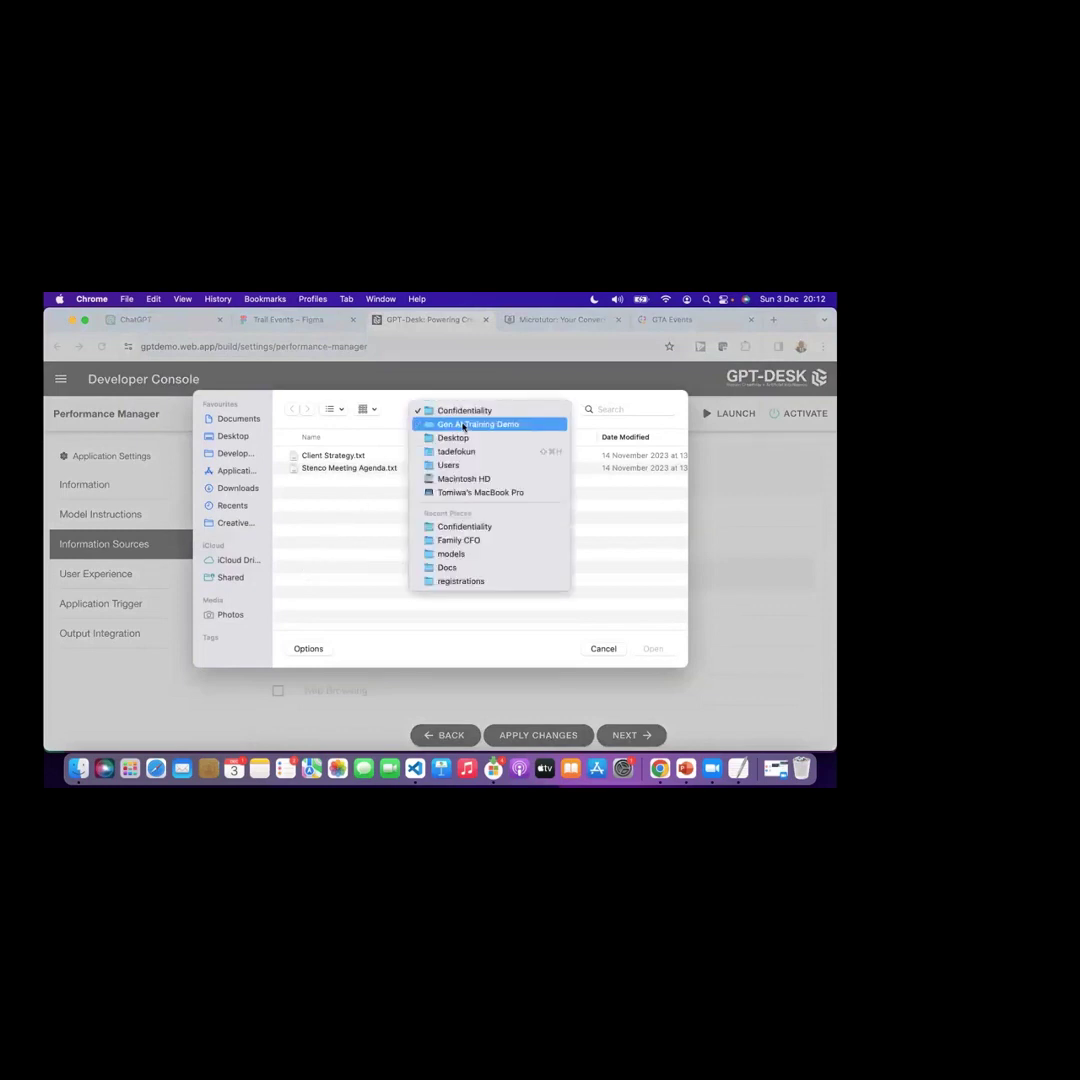
click(463, 425)
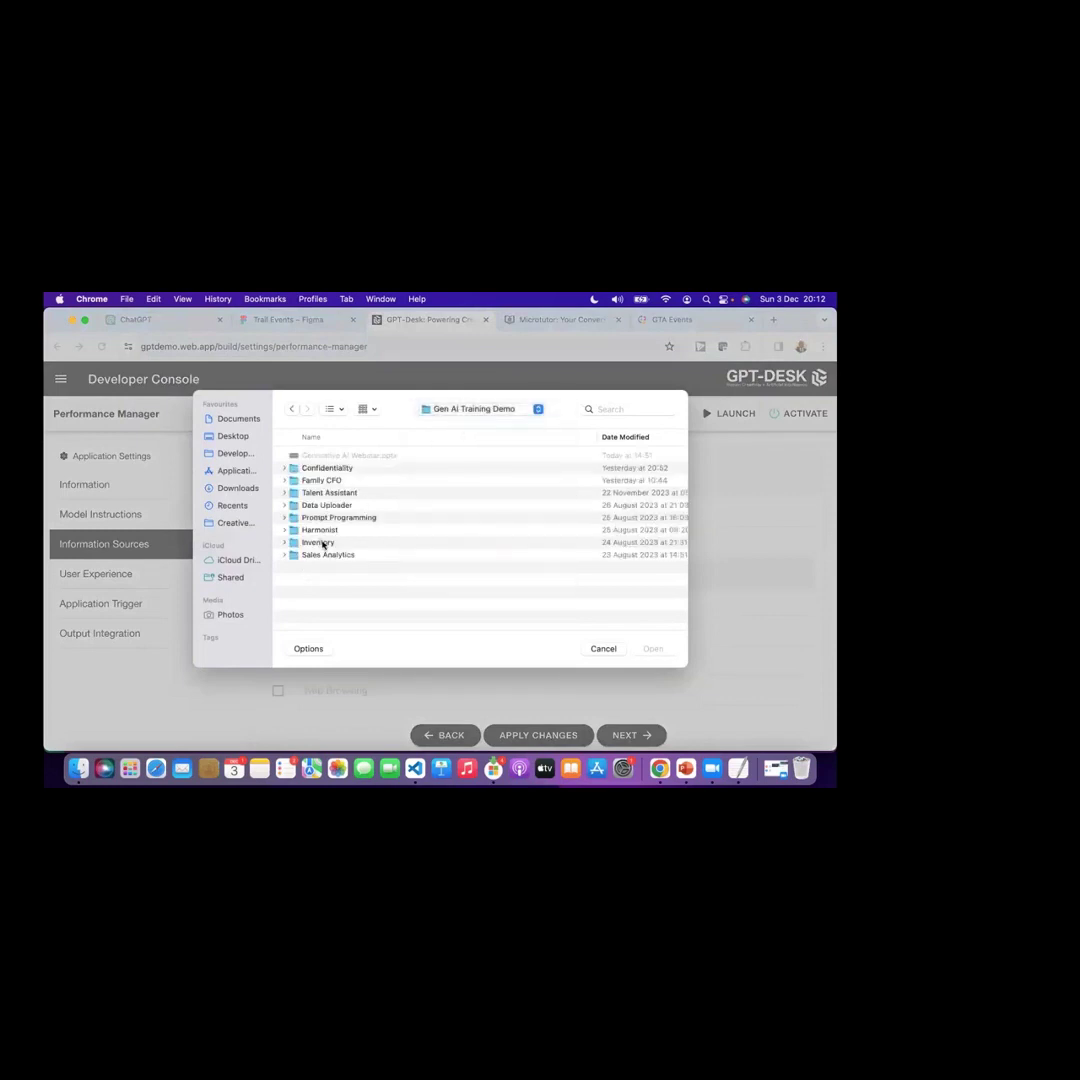
double_click(321, 480)
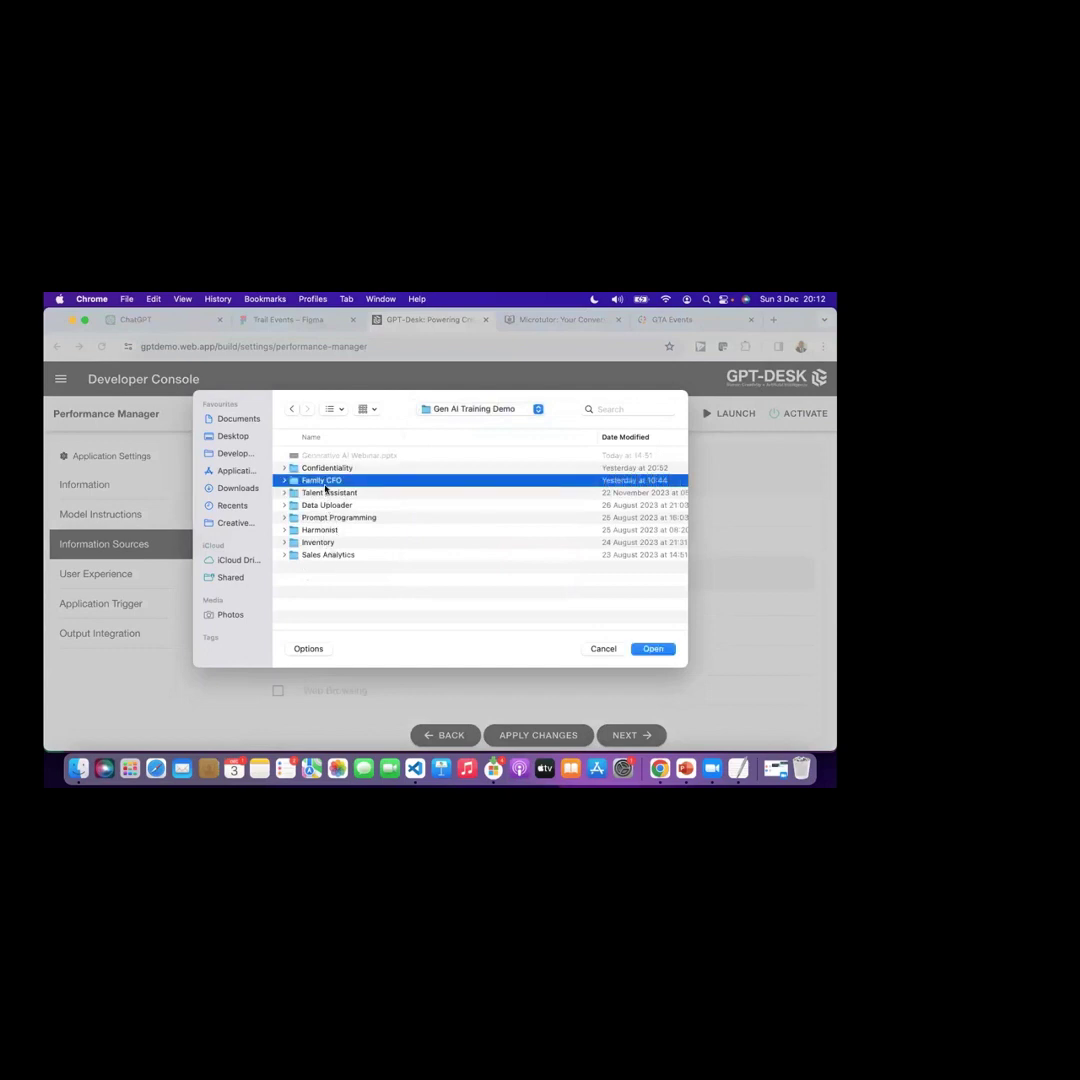
click(289, 411)
double_click(333, 492)
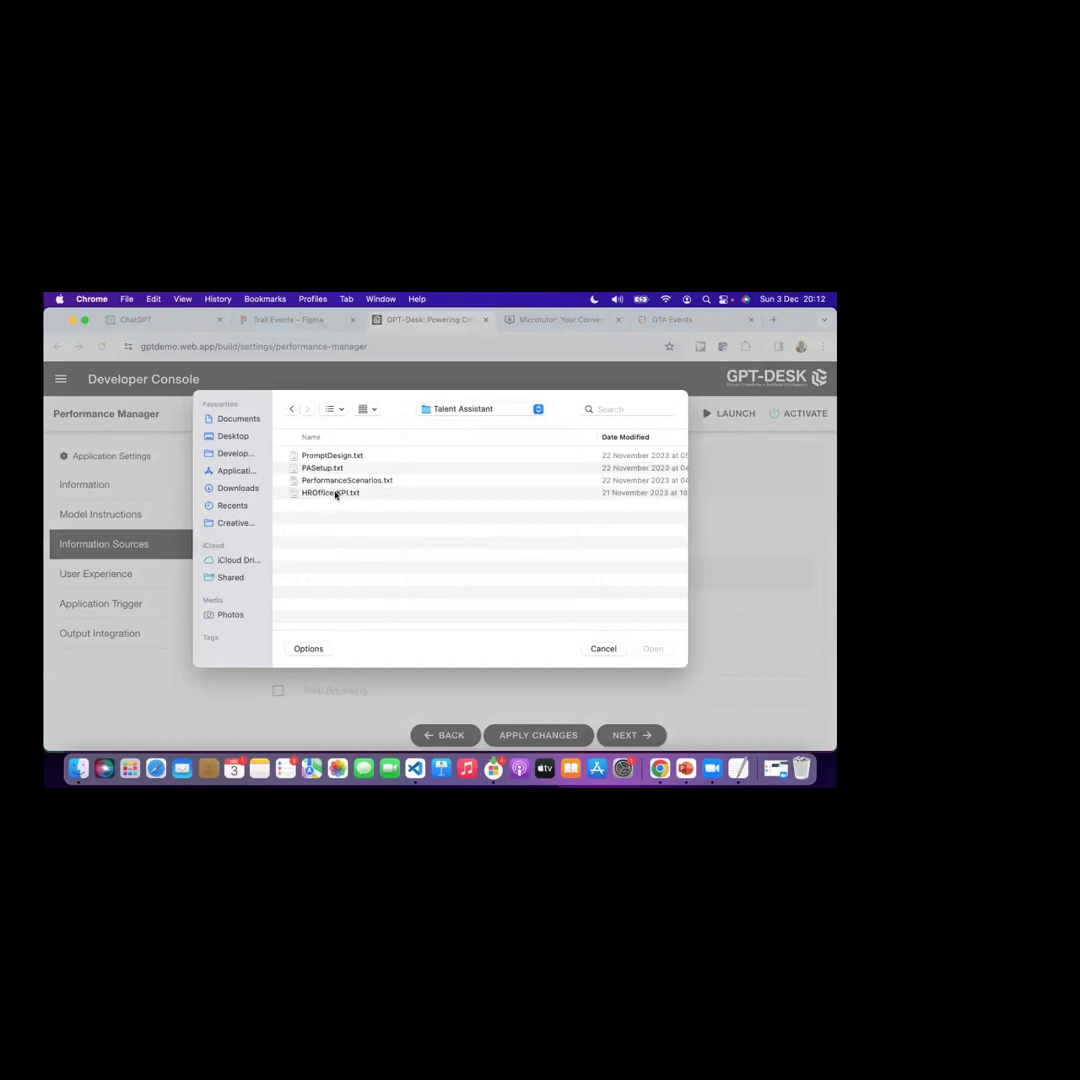
double_click(335, 493)
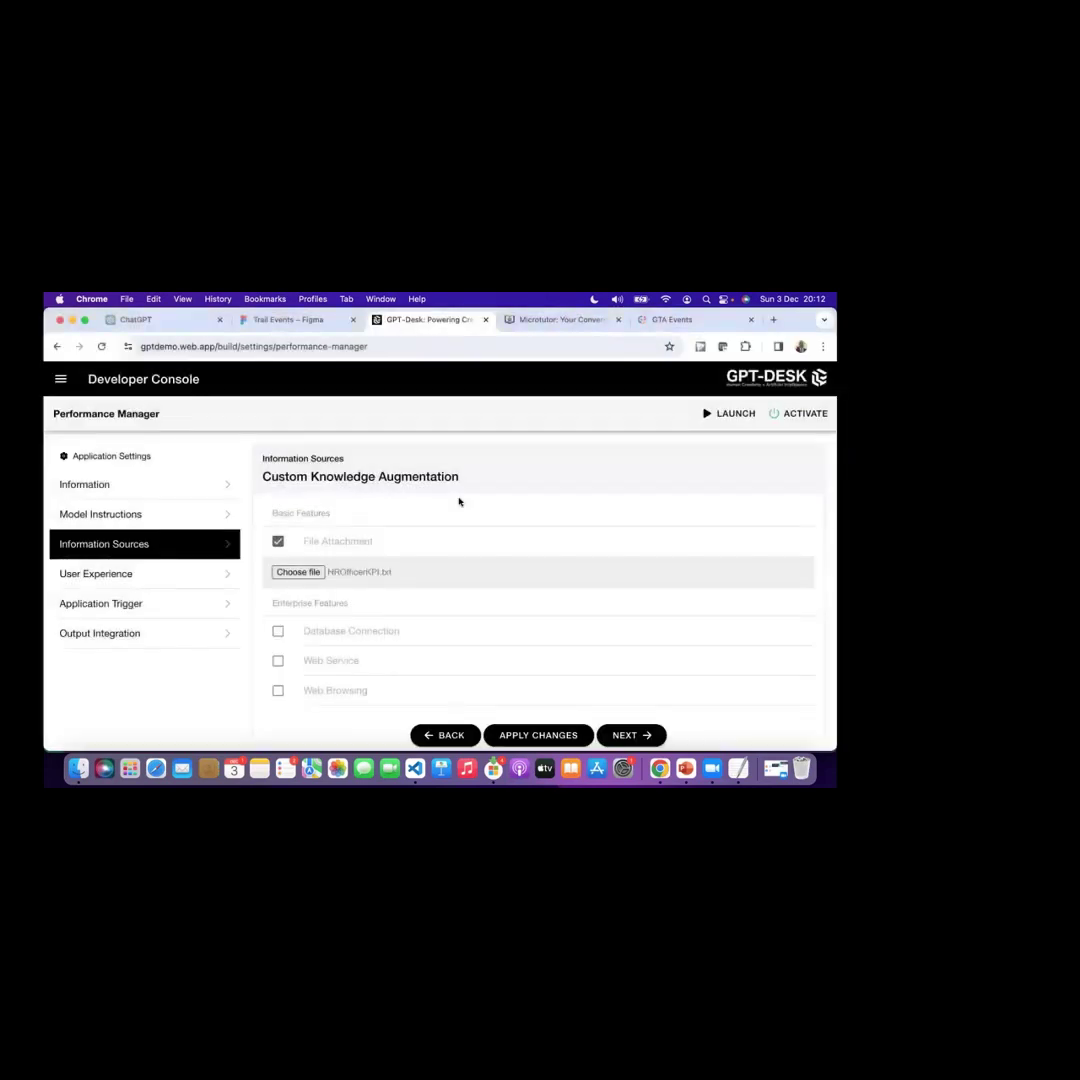
click(539, 735)
Step: Increase the Chat Characters Length in the User Experience settings and apply the changes
click(111, 579)
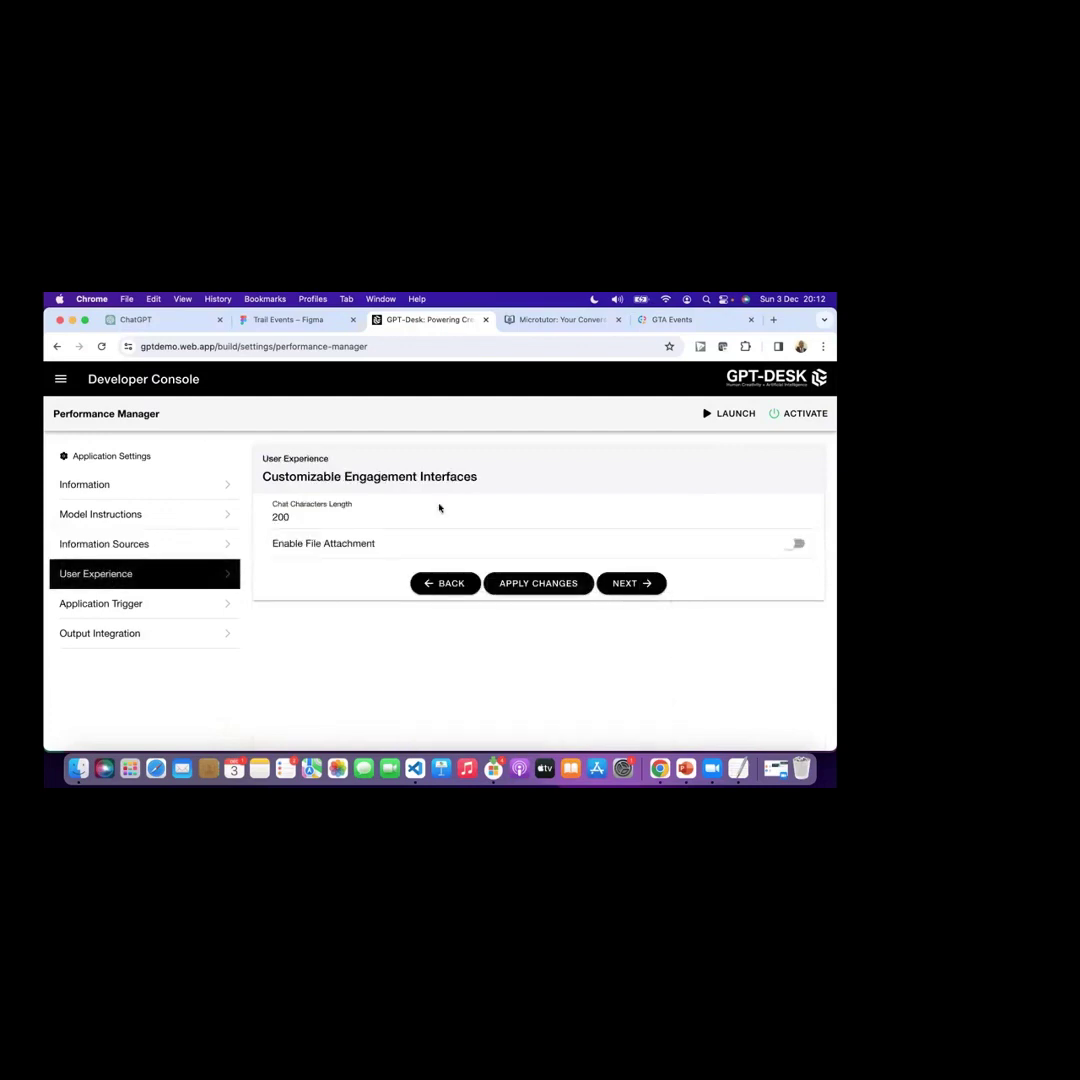
mouse_move(591, 497)
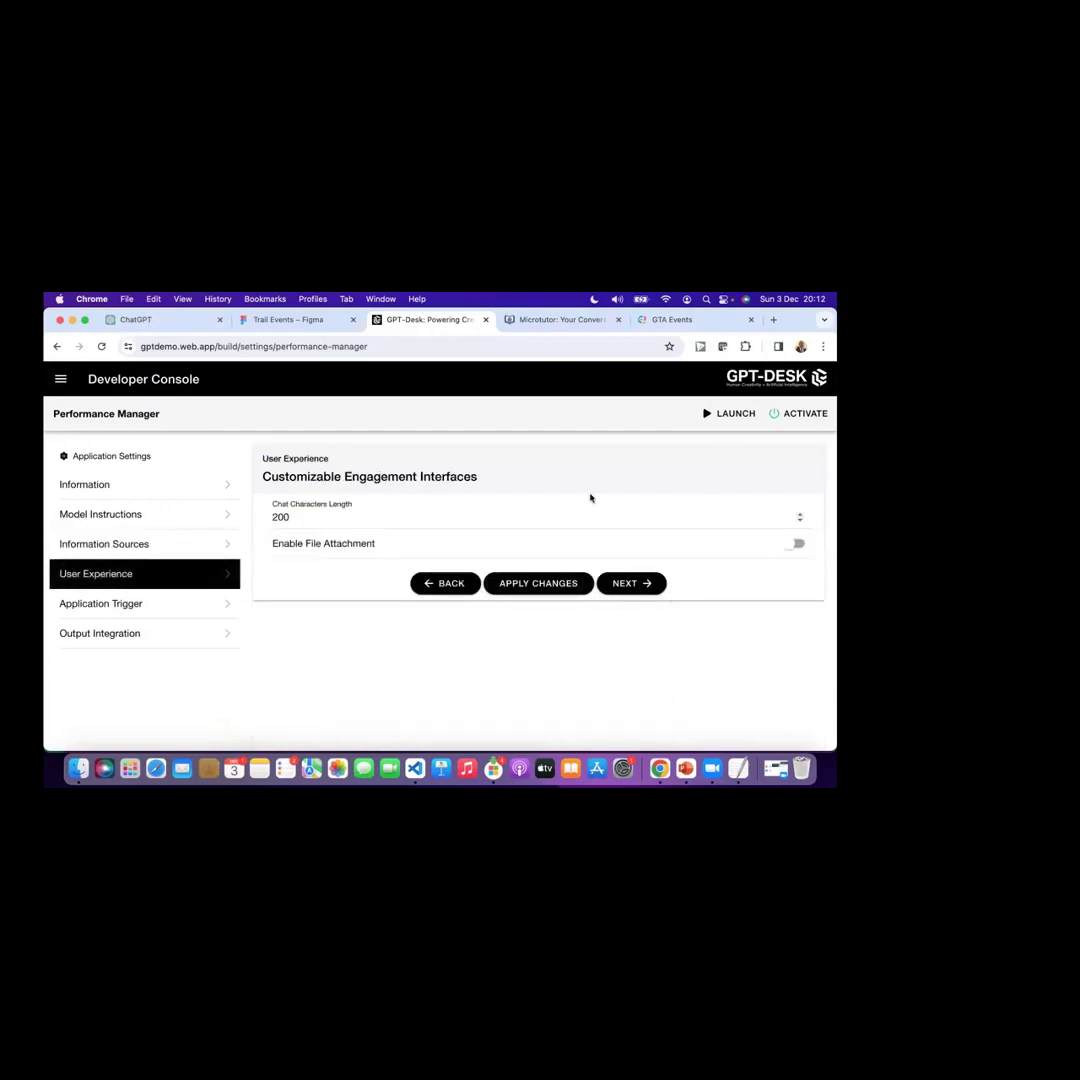
click(799, 512)
click(799, 513)
click(799, 513)
click(799, 513)
click(532, 586)
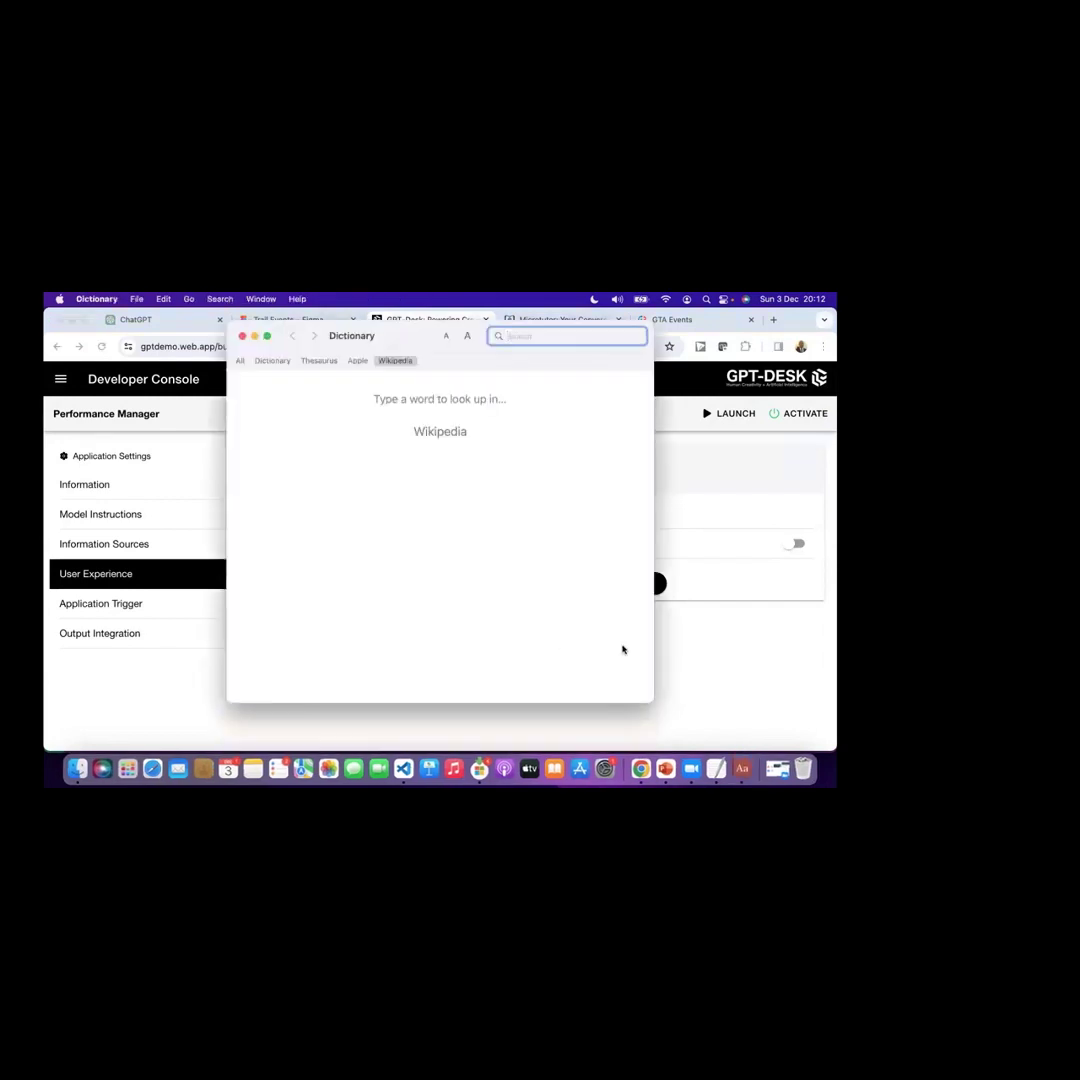
Step: Dismiss the Dictionary window and launch the Performance Manager app, closing Dictionary again when it covers the chat
click(242, 336)
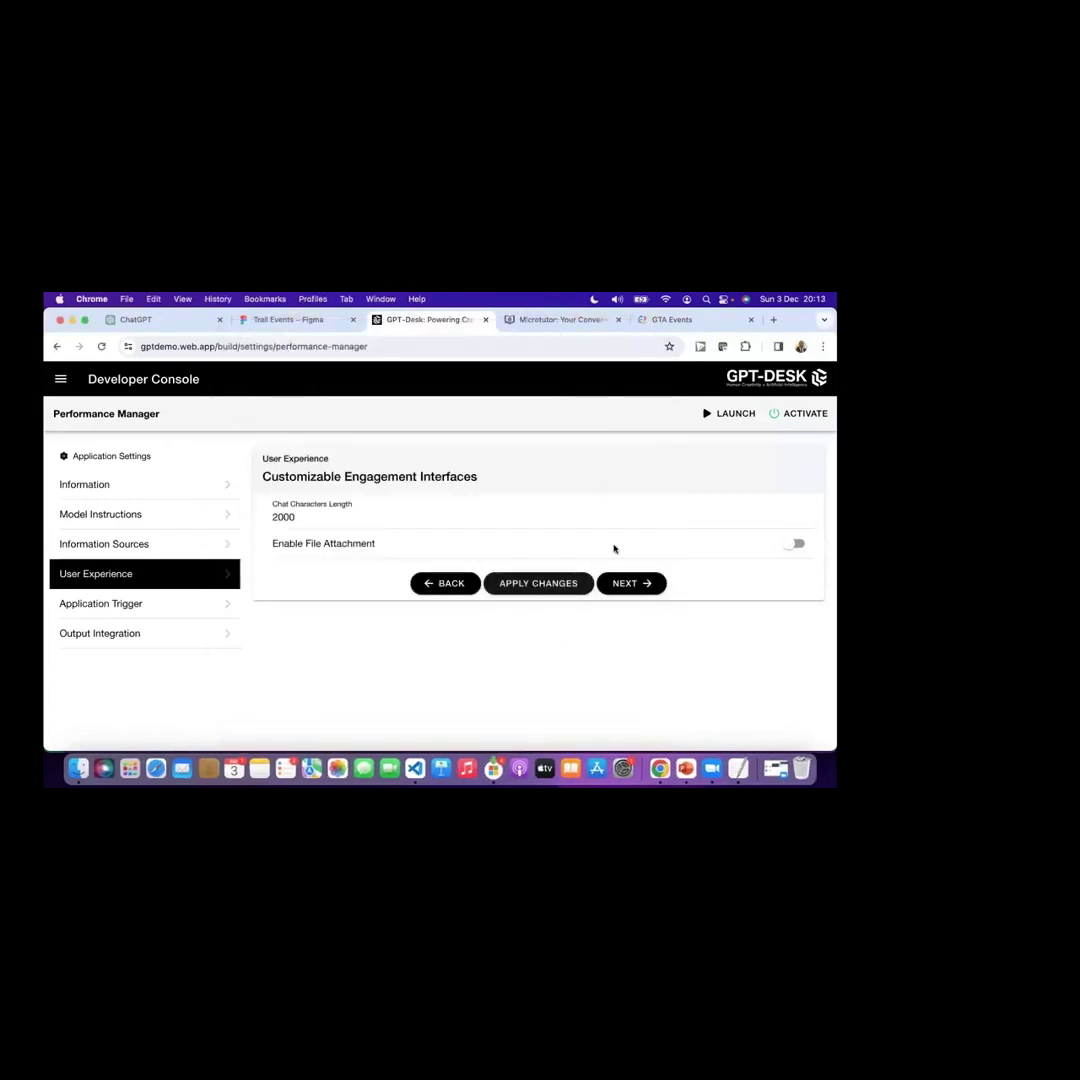
click(720, 414)
key(super+n)
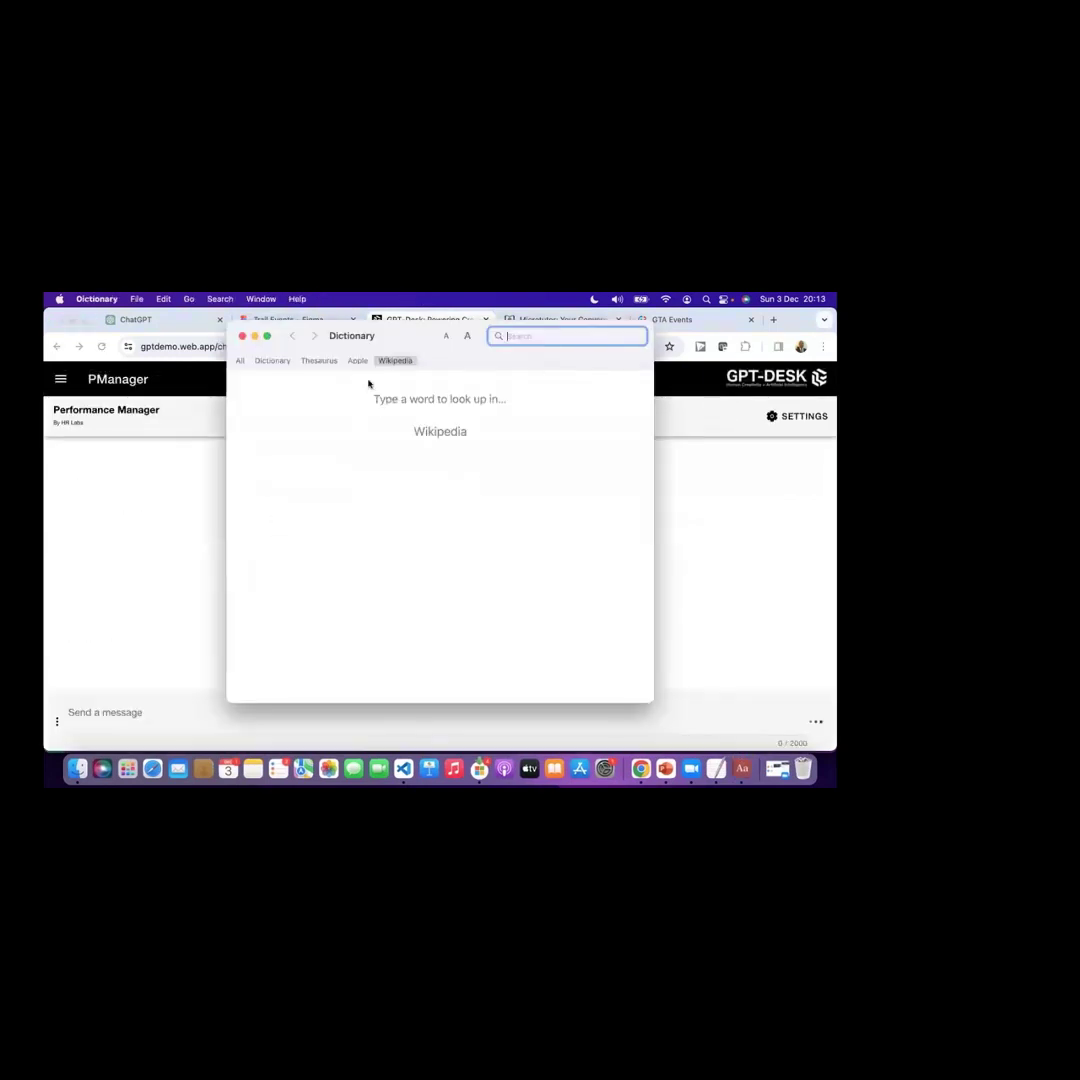
click(241, 337)
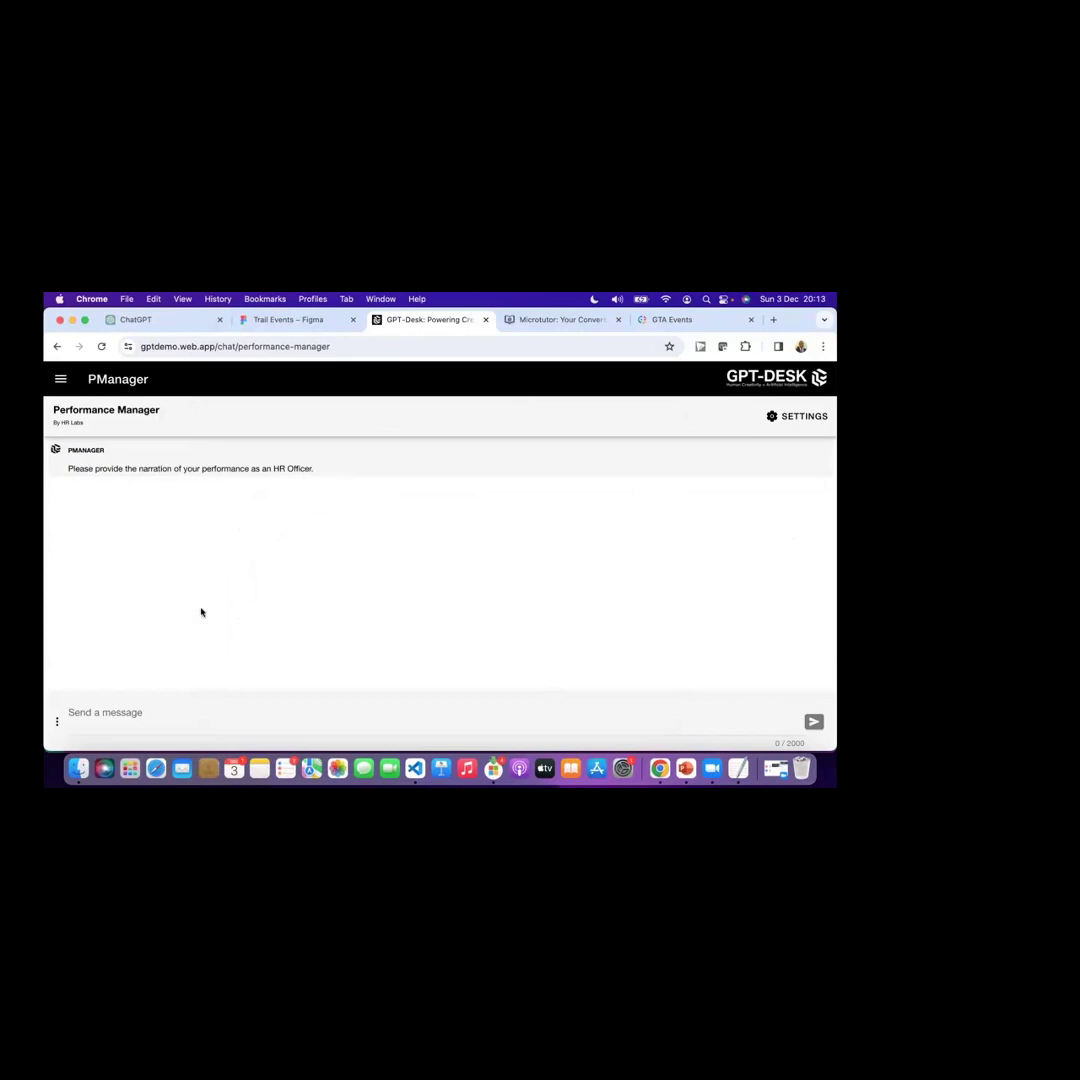
Step: Open PerformanceScenarios.txt from the Talent Assistant folder in Visual Studio Code and turn on word wrap
click(80, 769)
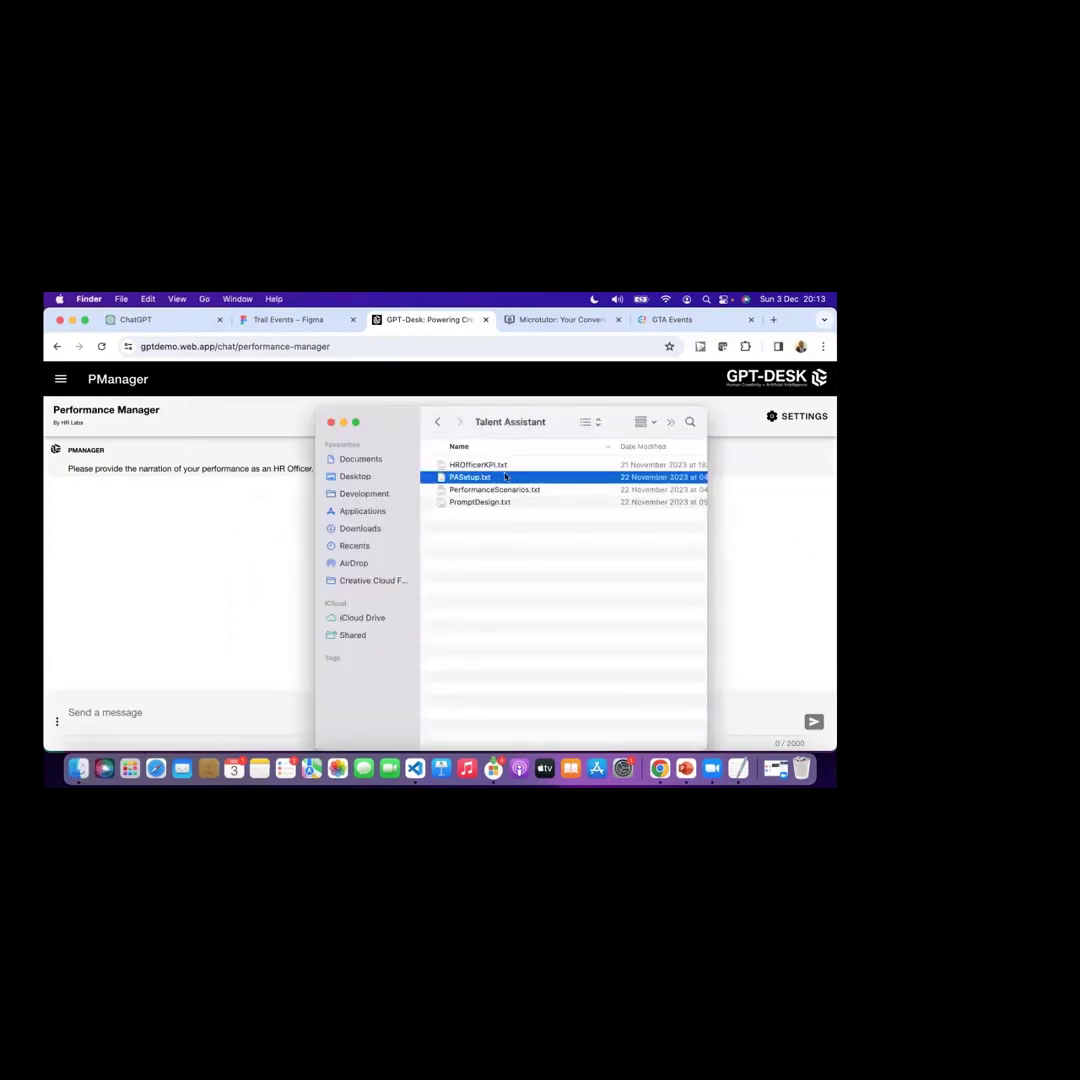
click(494, 490)
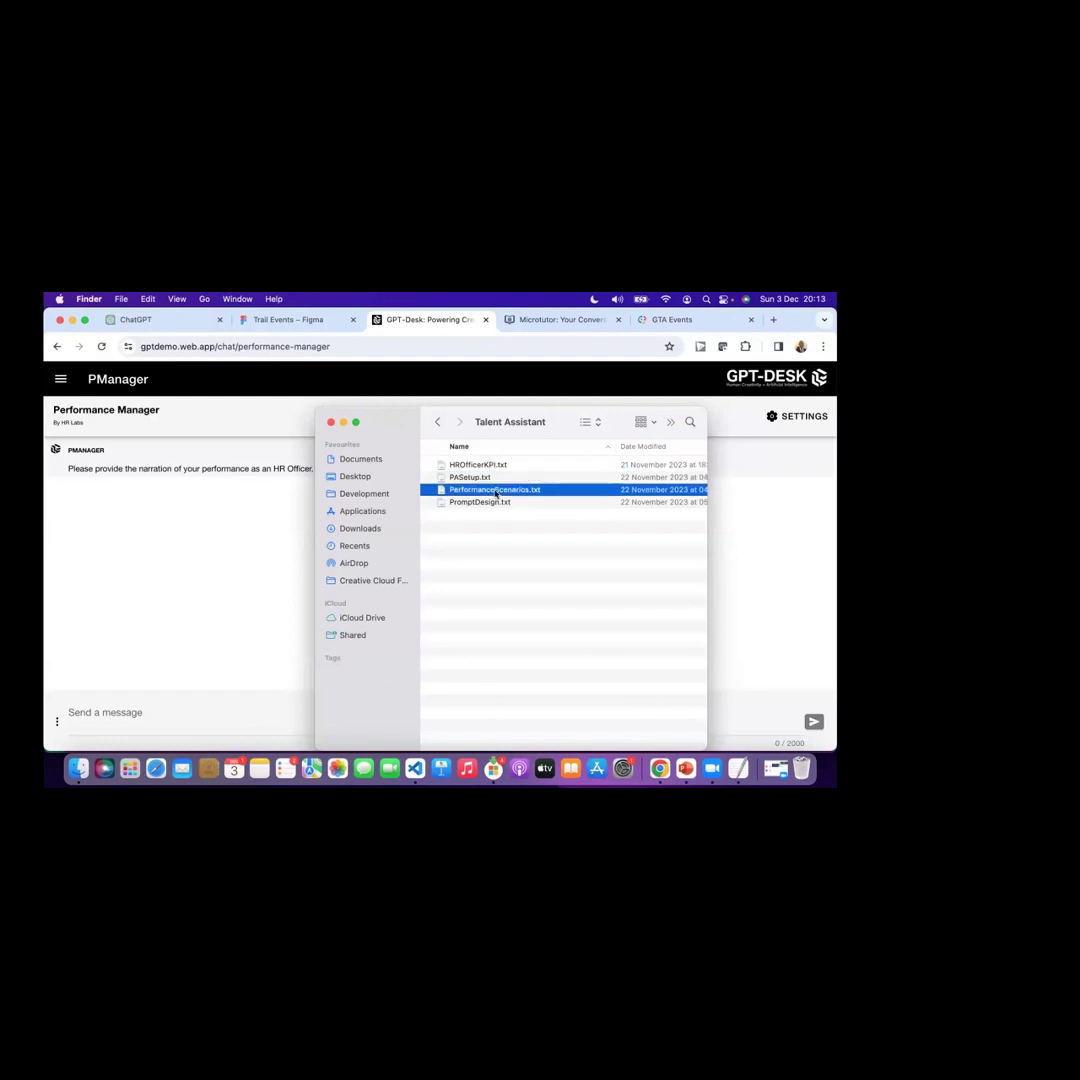
right_click(494, 491)
mouse_move(605, 511)
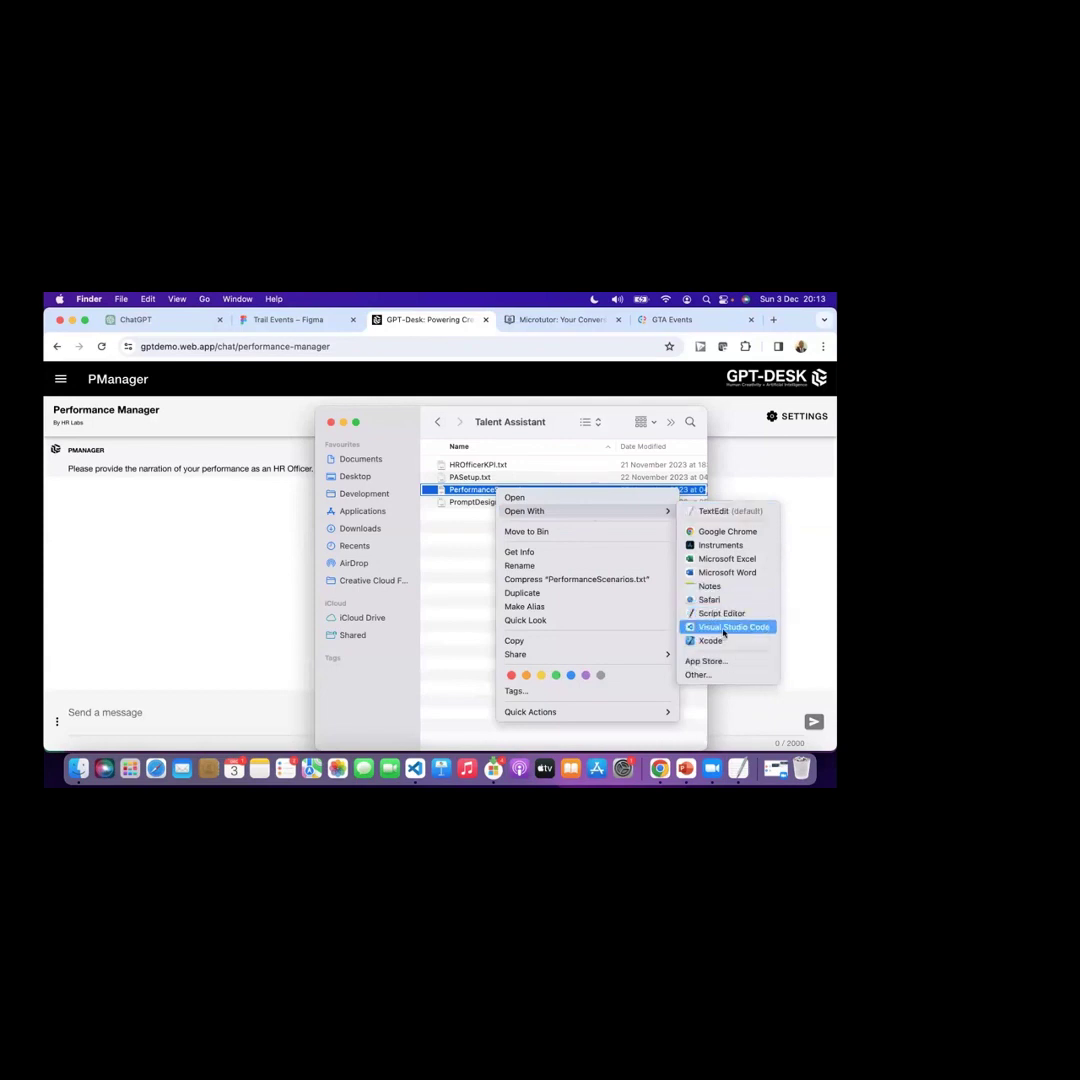
click(724, 632)
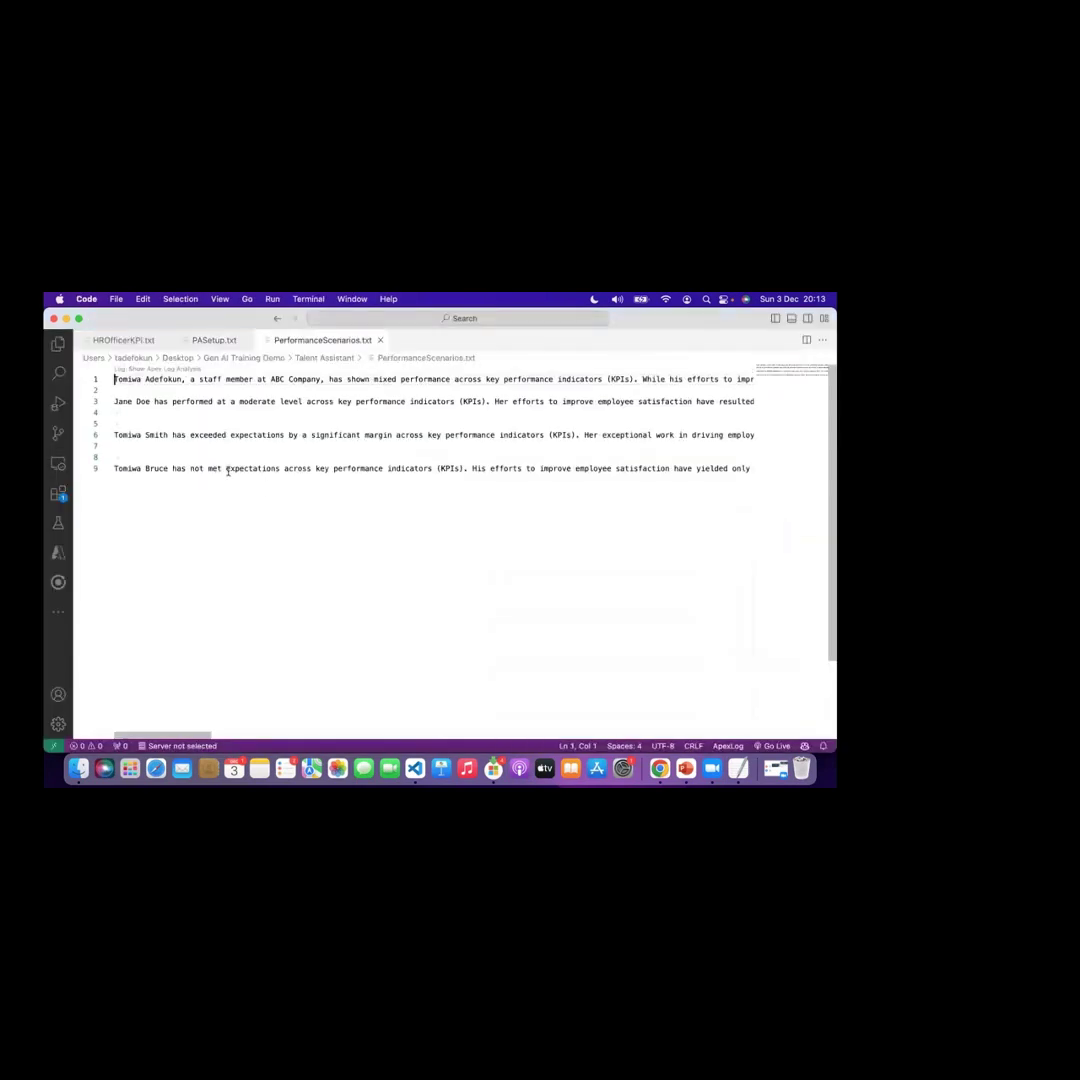
click(220, 299)
click(236, 534)
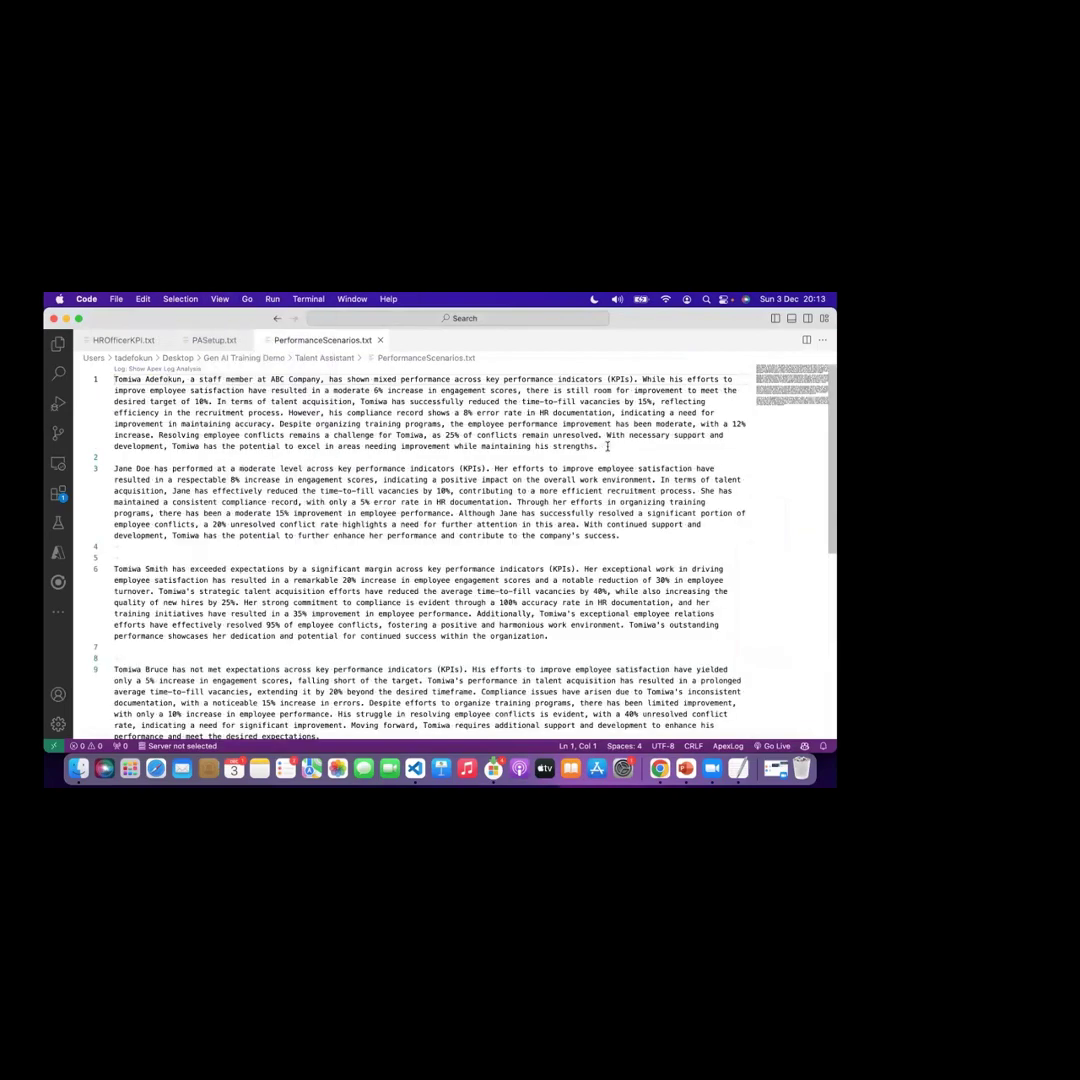
Step: Copy the first performance scenario paragraph from PerformanceScenarios.txt and send it as a message in the Performance Manager chat in Chrome
drag(600, 446, 70, 368)
key(super+c)
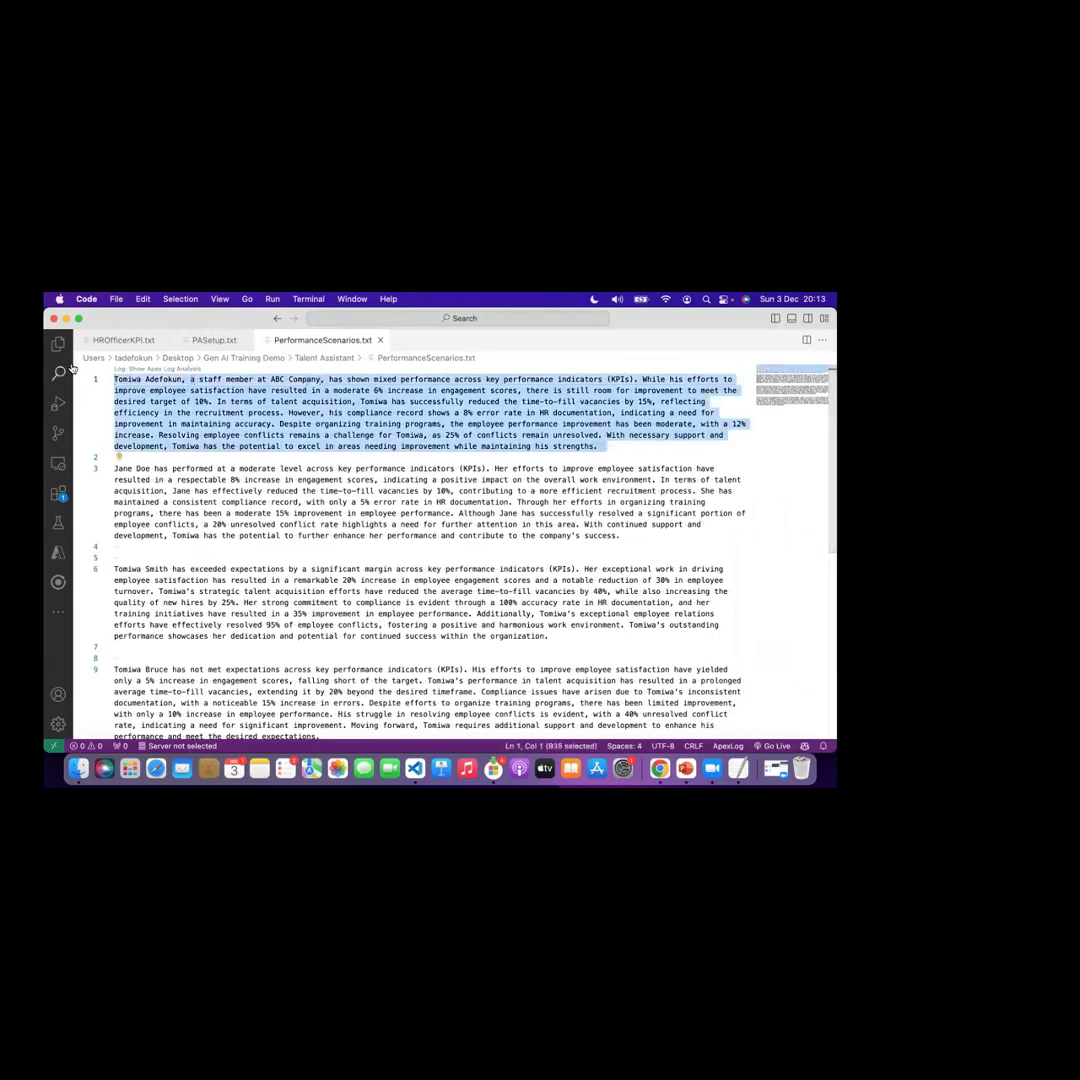
key(super+Tab)
key(super+Tab)
key(super+Tab)
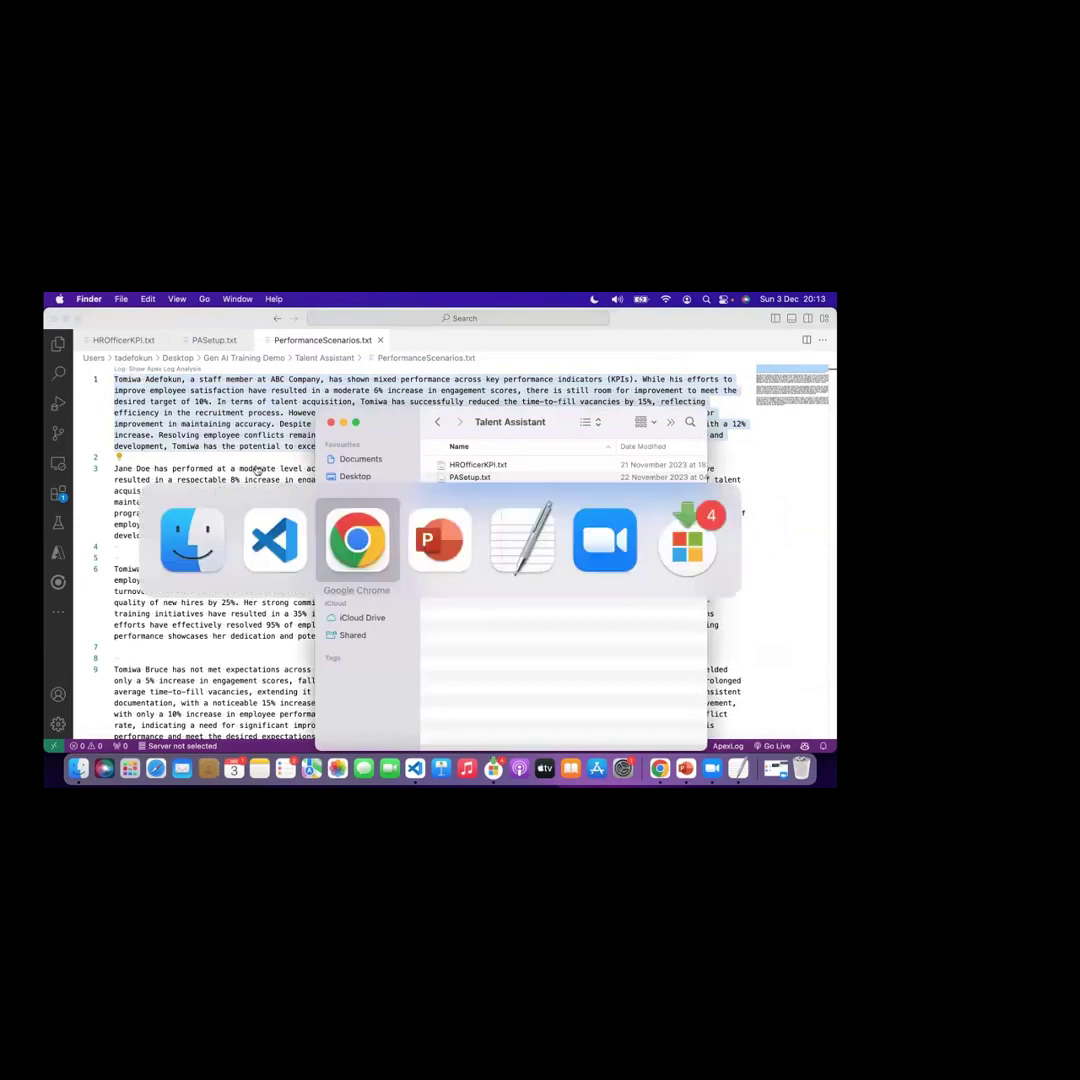
click(231, 702)
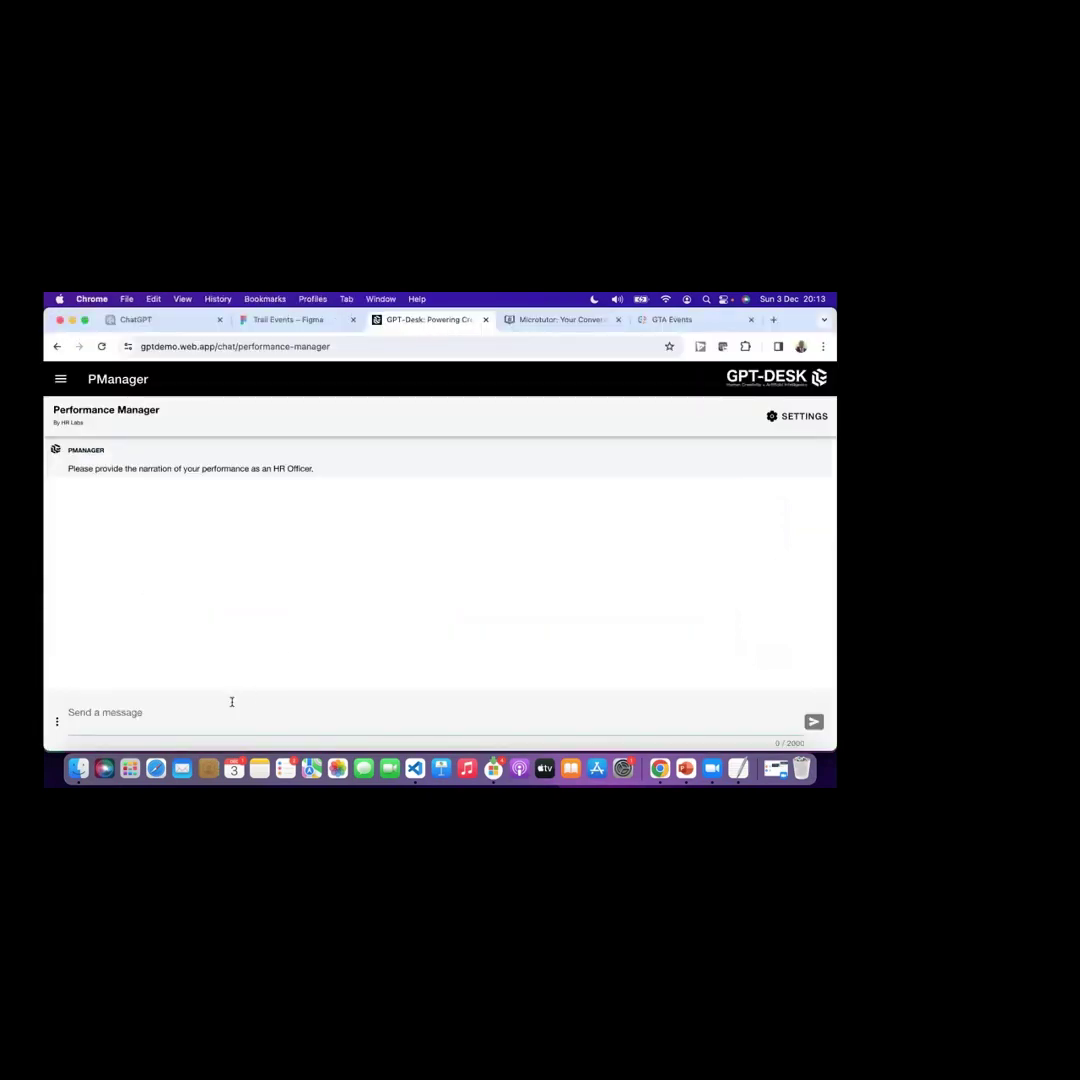
key(super+v)
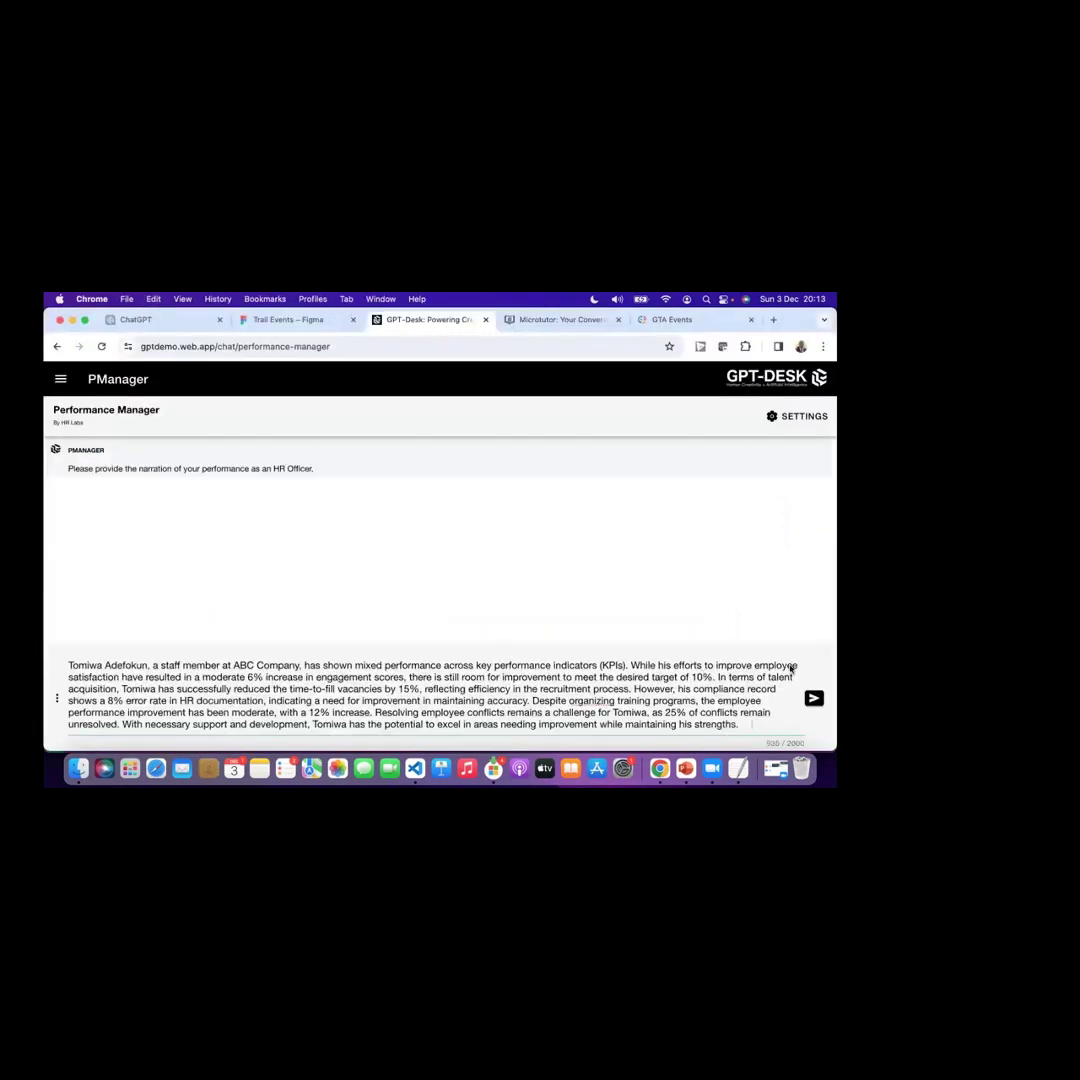
click(813, 699)
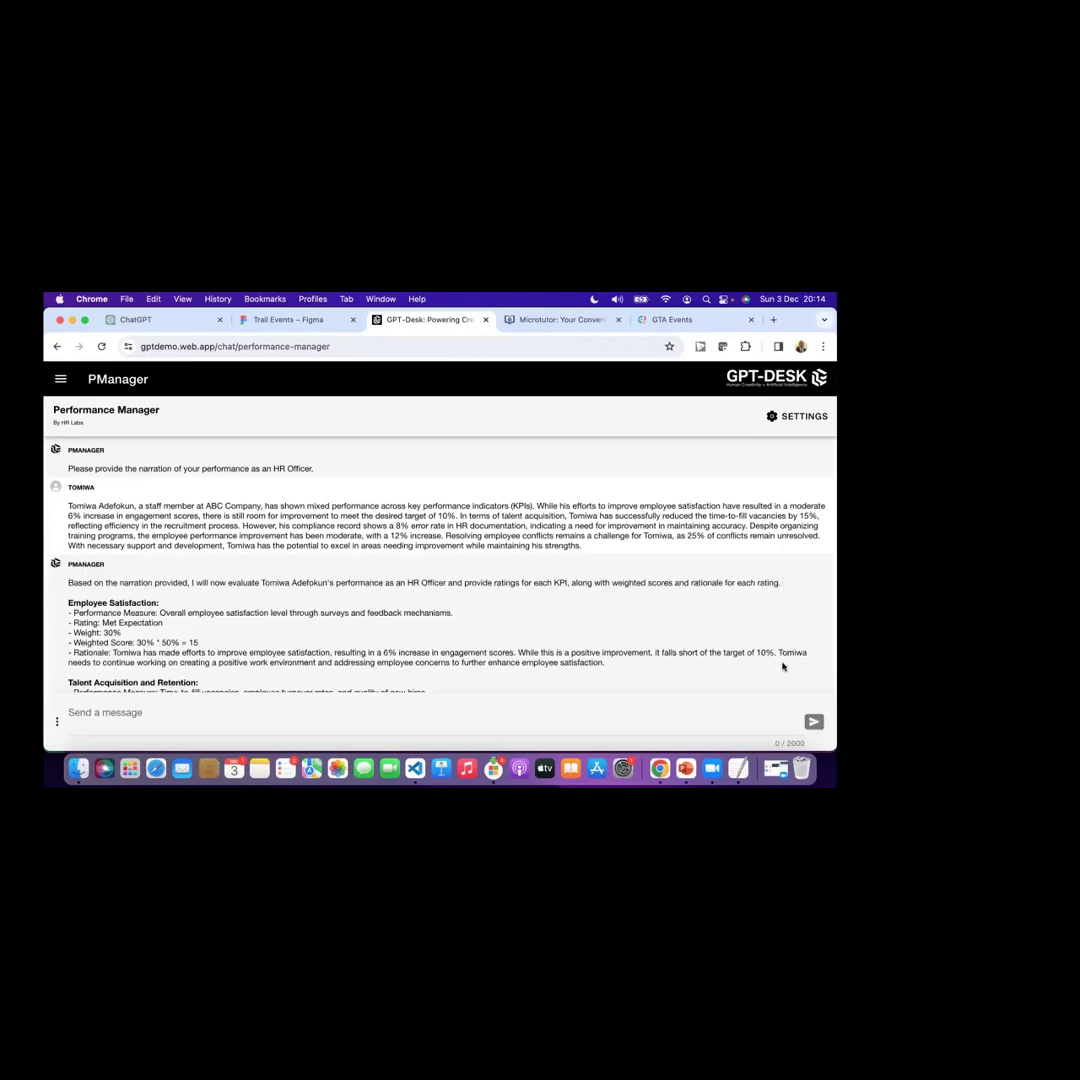
Step: Review the KPI evaluation in the reply and send the follow-up message "Present the result in a tabular format"
scroll(772, 508, up, 3)
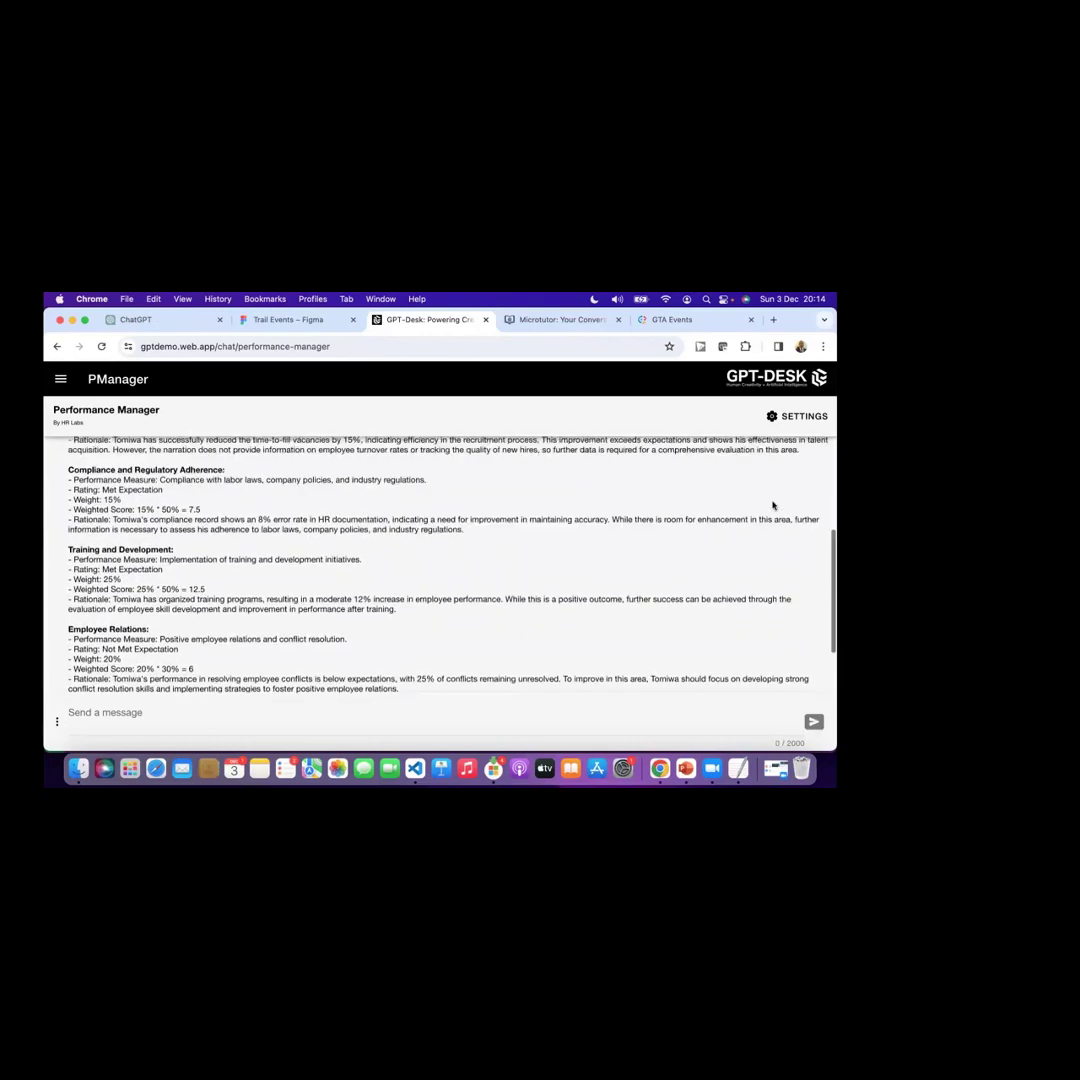
scroll(772, 508, up, 3)
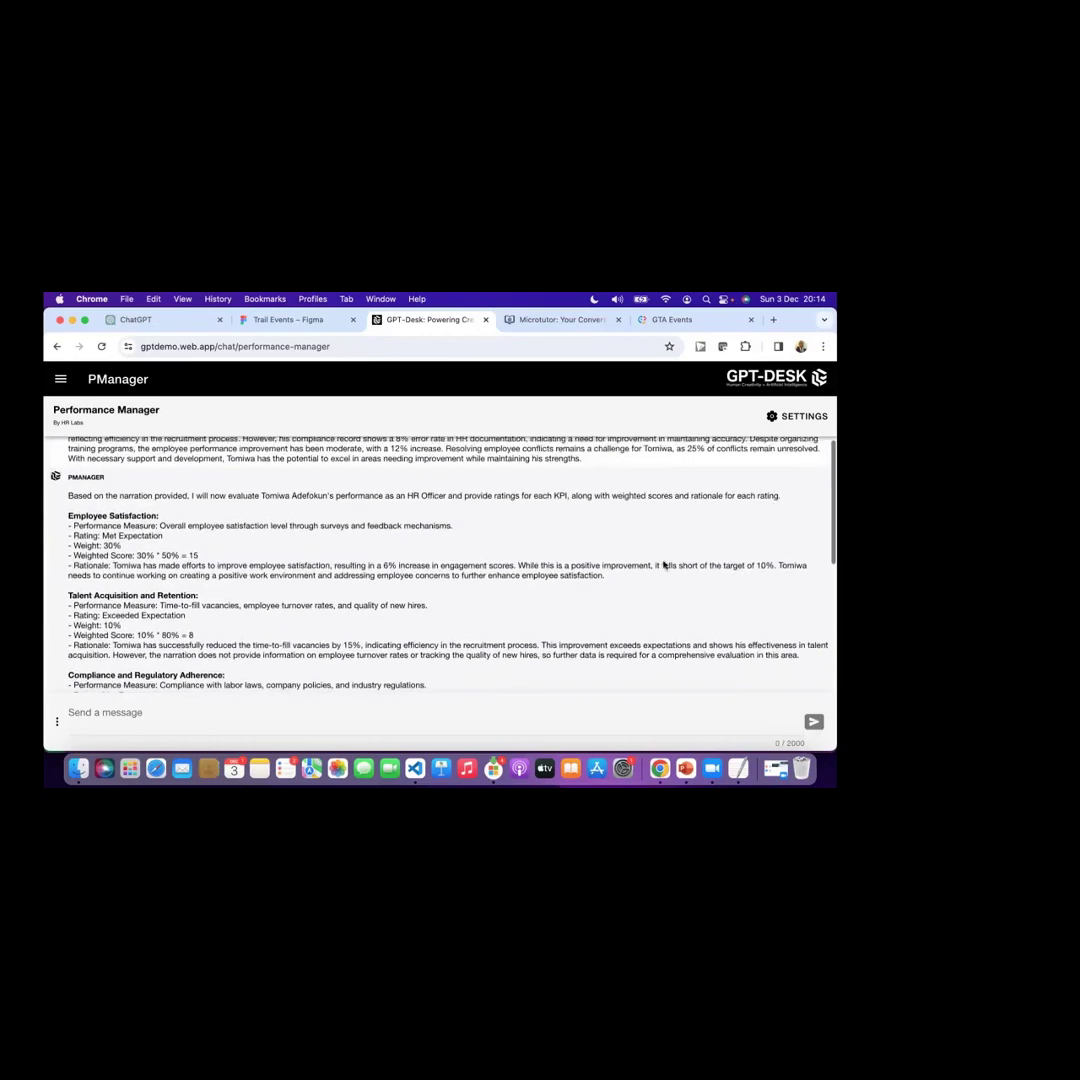
scroll(514, 570, down, 1)
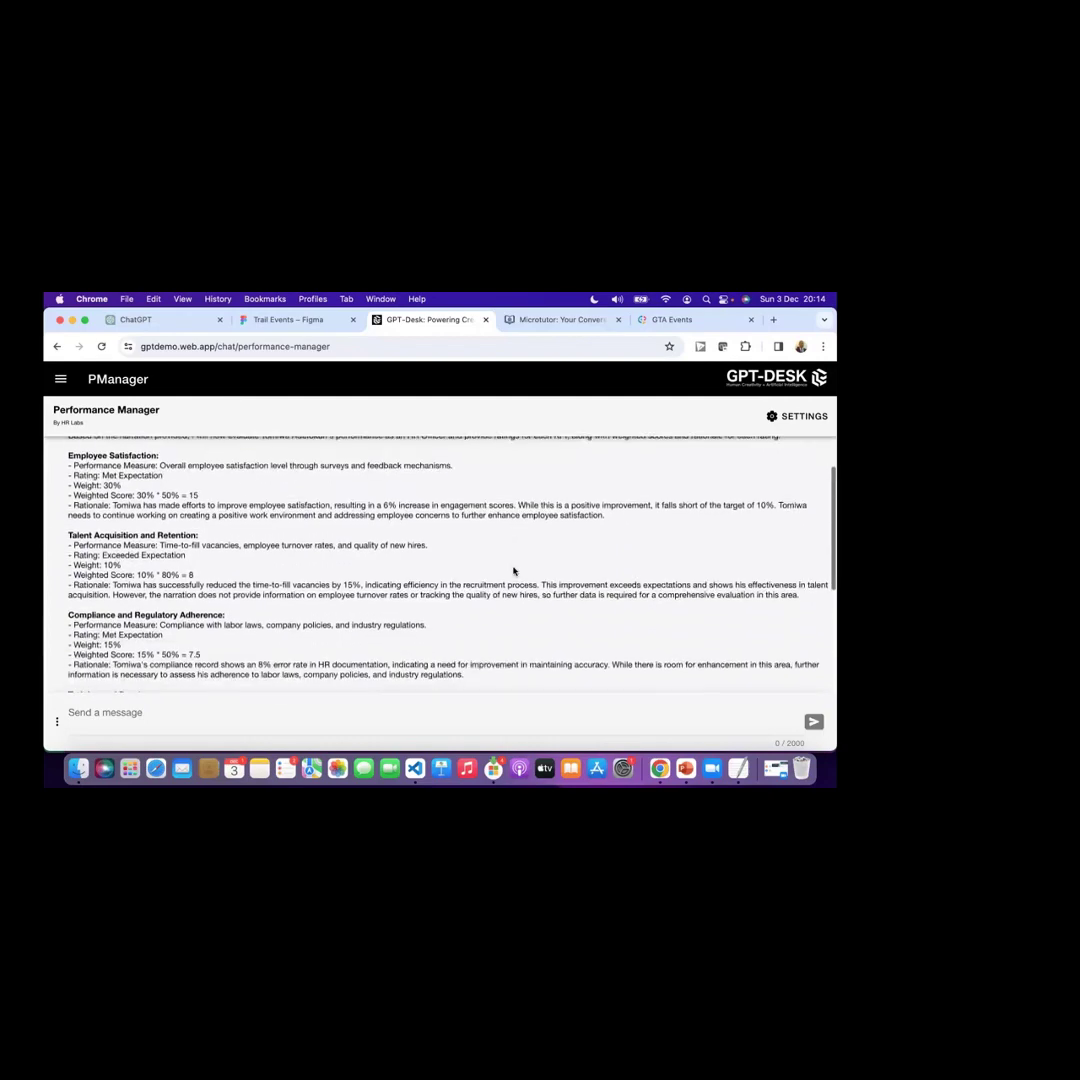
scroll(514, 570, down, 1)
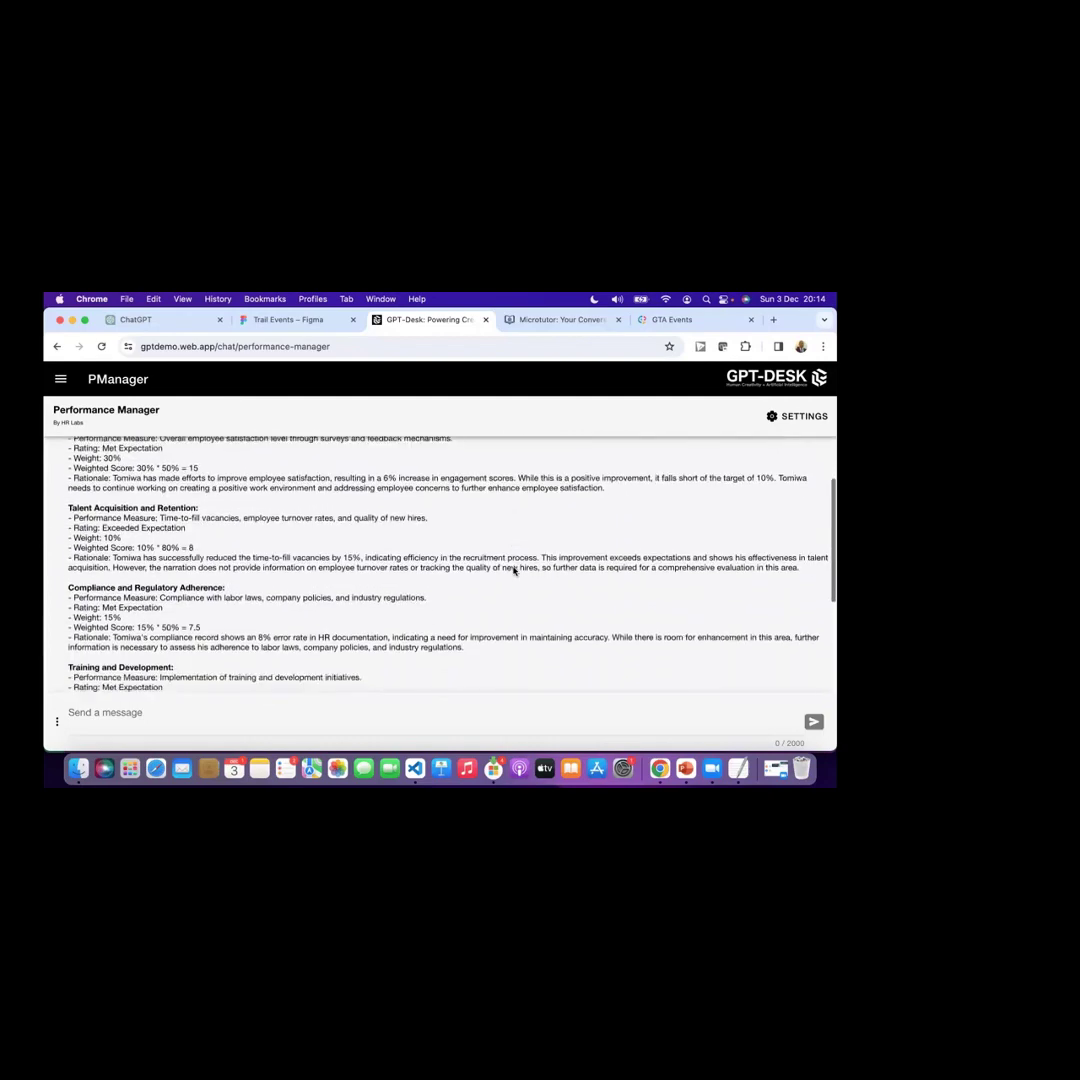
scroll(514, 570, up, 1)
scroll(514, 571, down, 6)
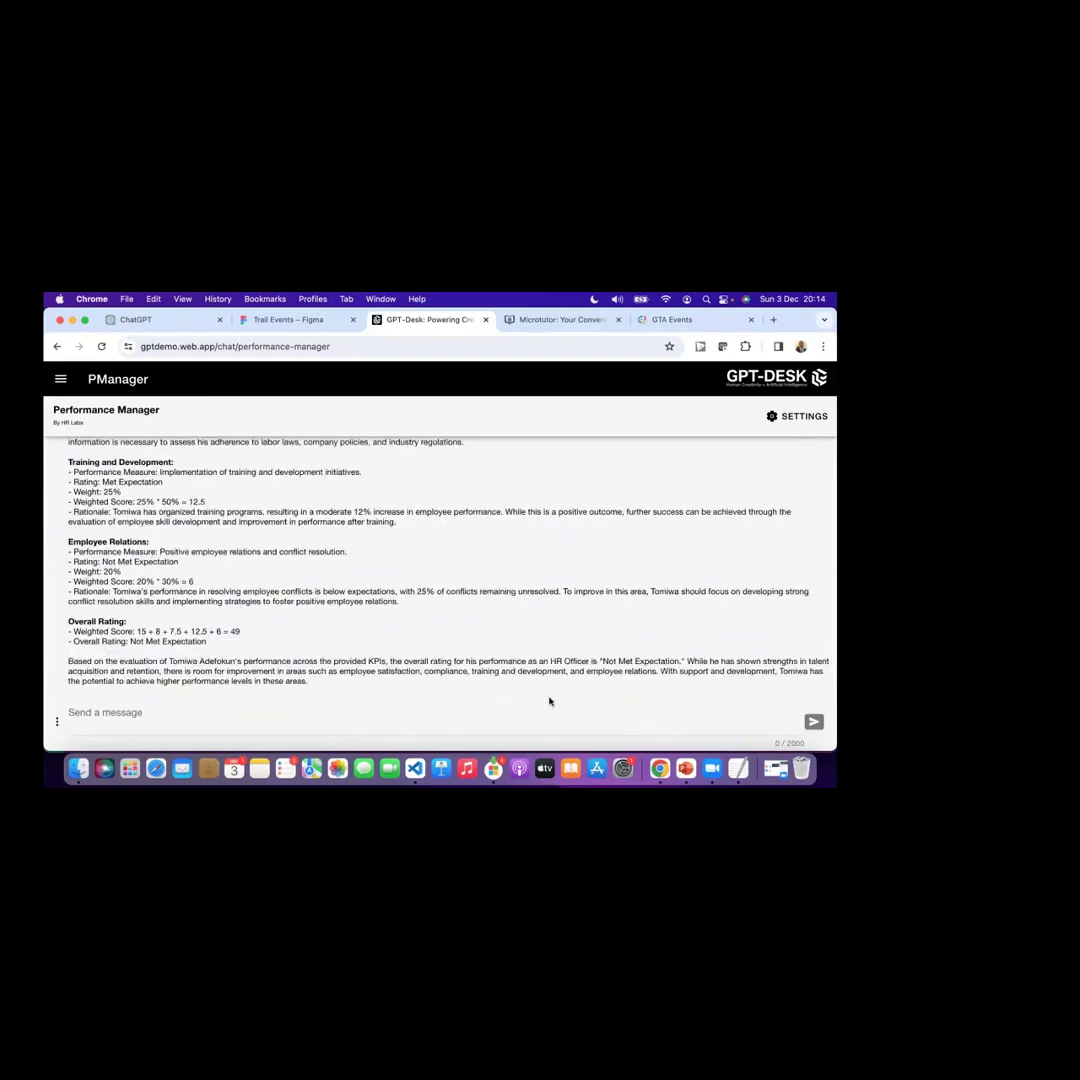
click(383, 710)
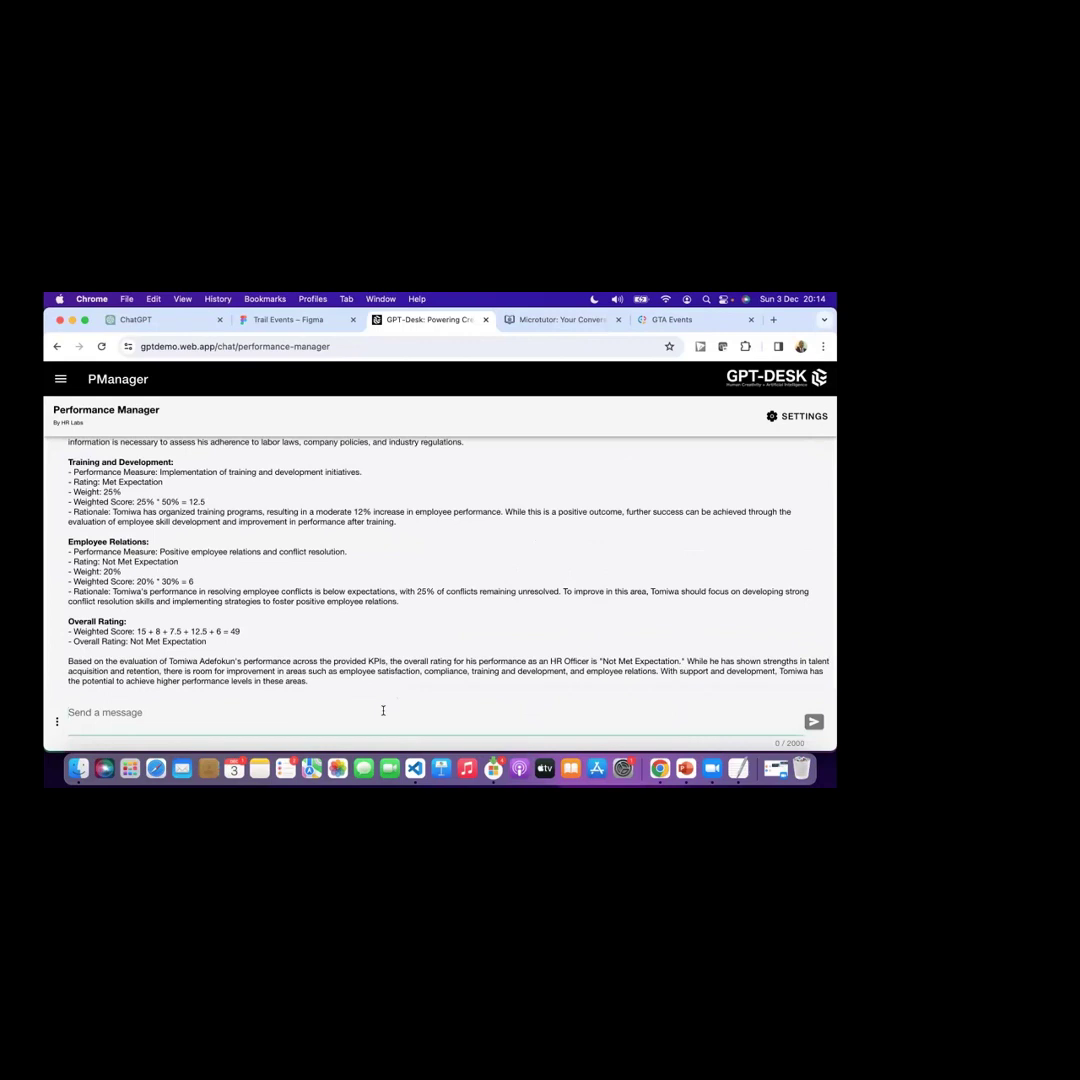
text(Present the result in a tabular format)
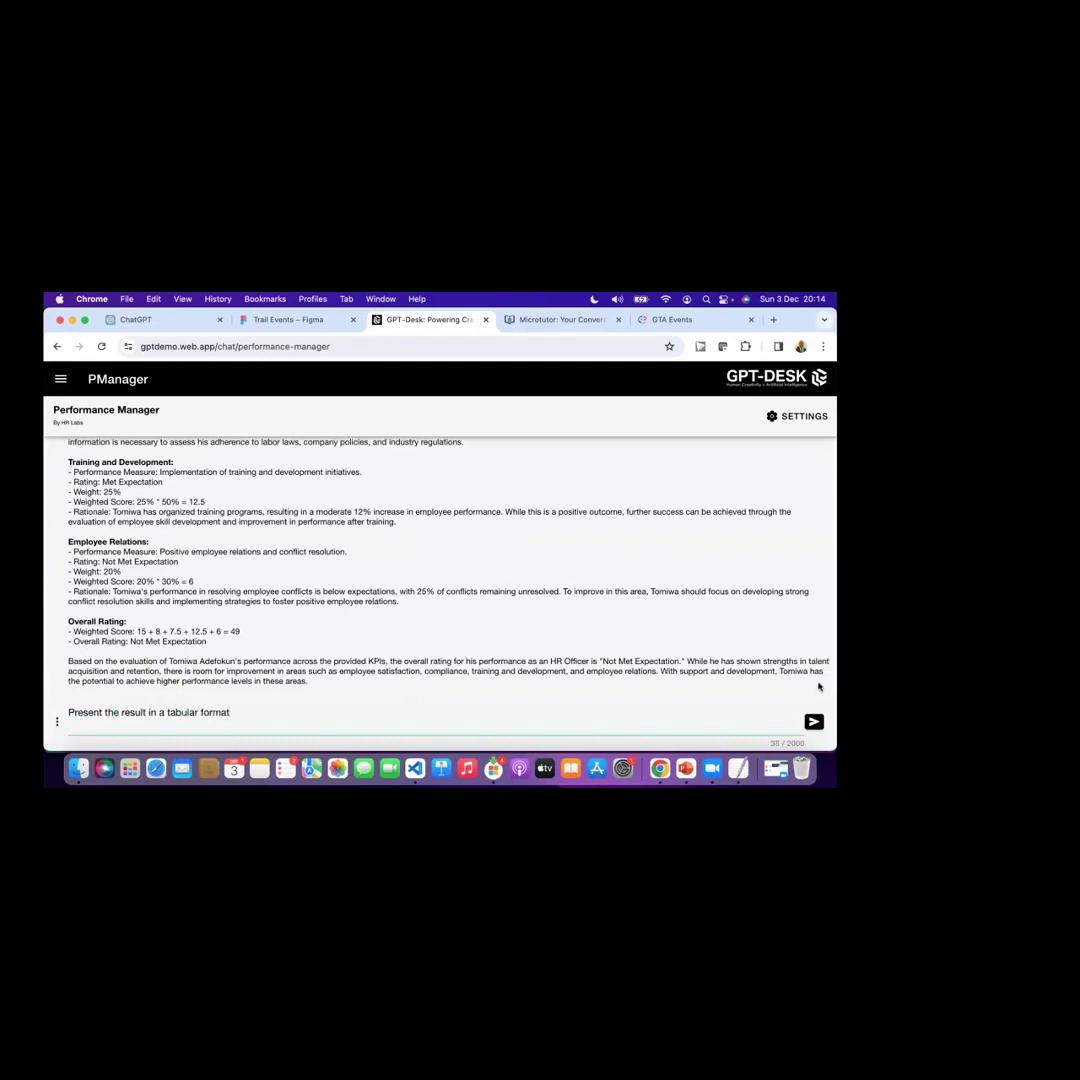
click(814, 721)
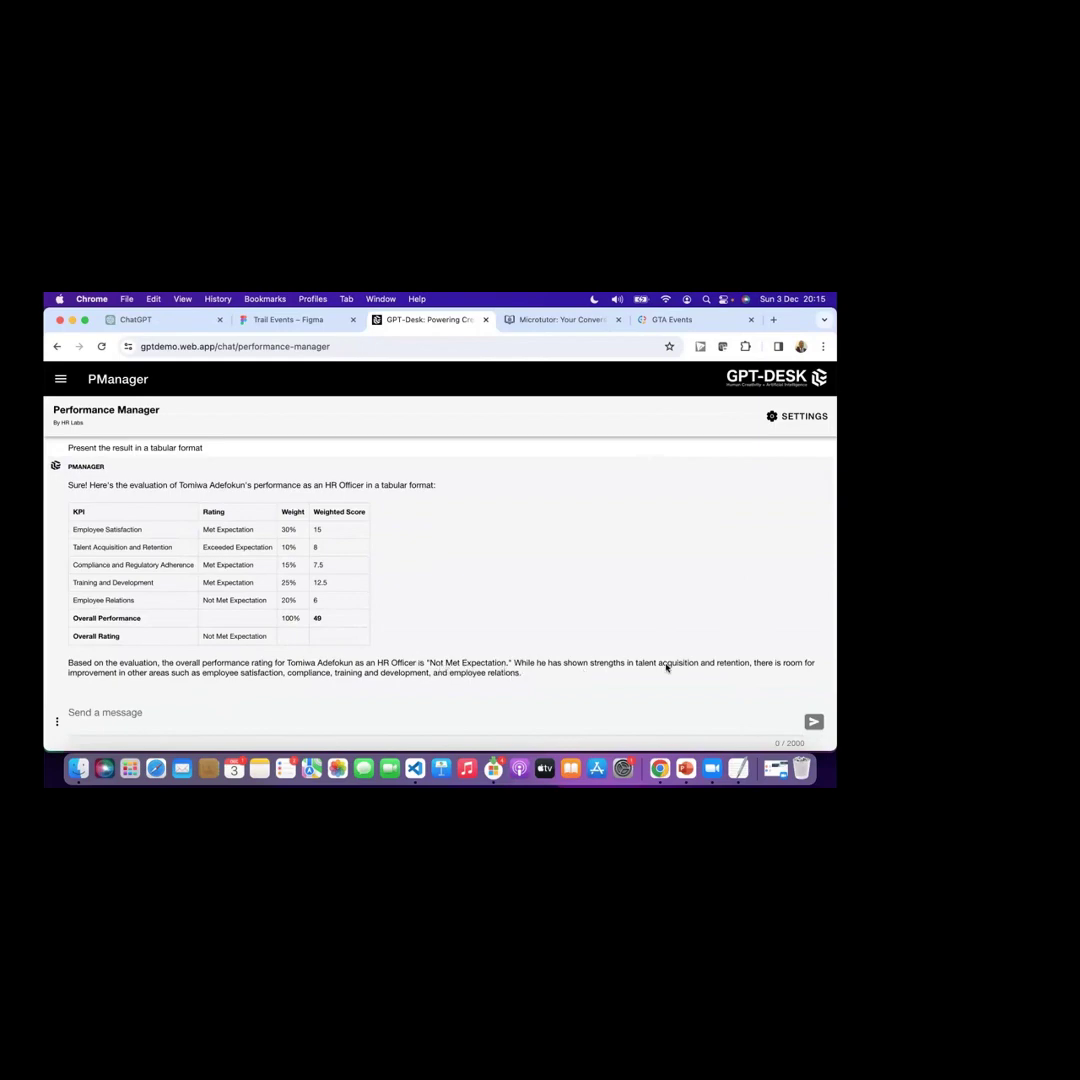
Step: Compare the tabular evaluation with the detailed ratings, weights and rationales for each KPI earlier in the chat
scroll(665, 540, up, 10)
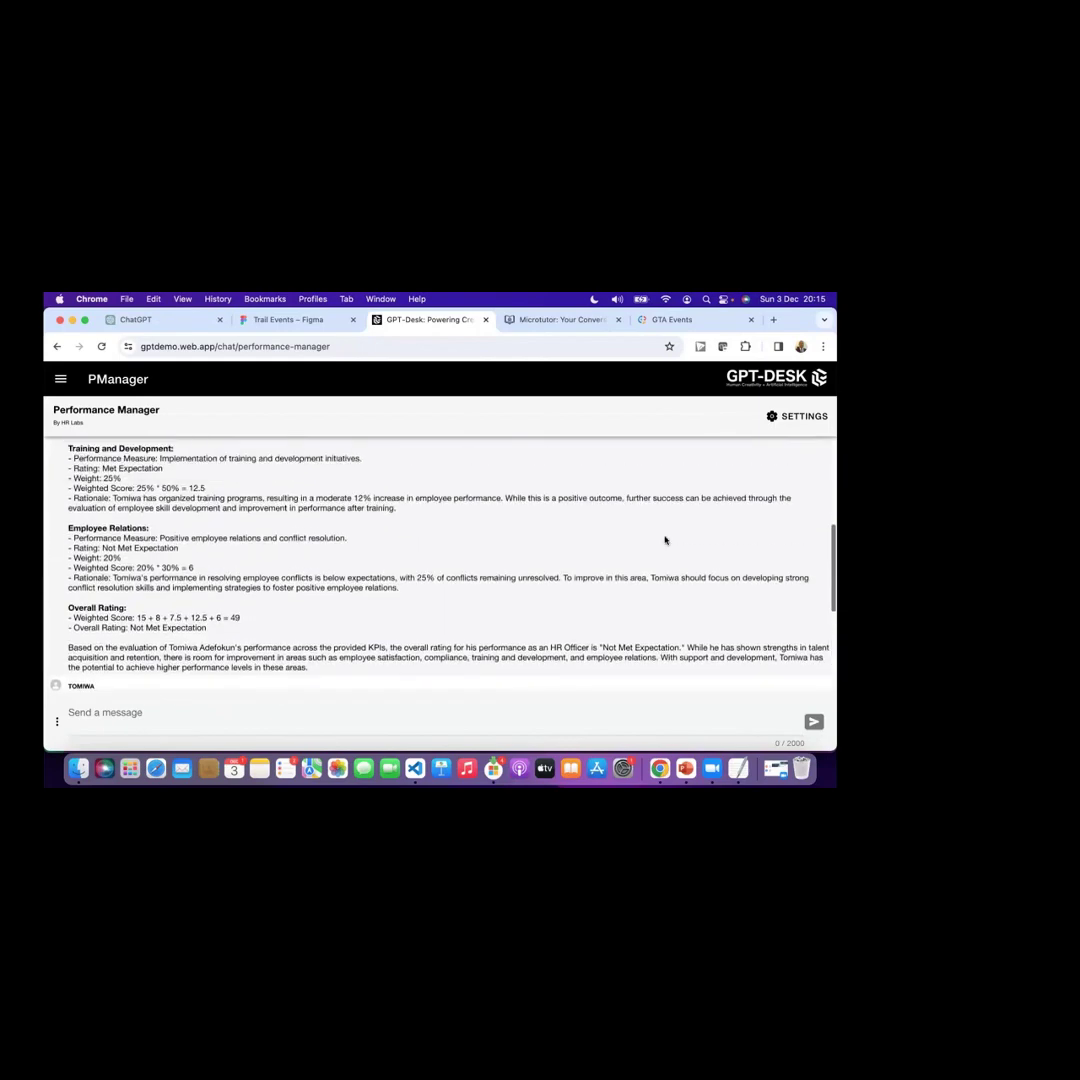
scroll(665, 540, down, 10)
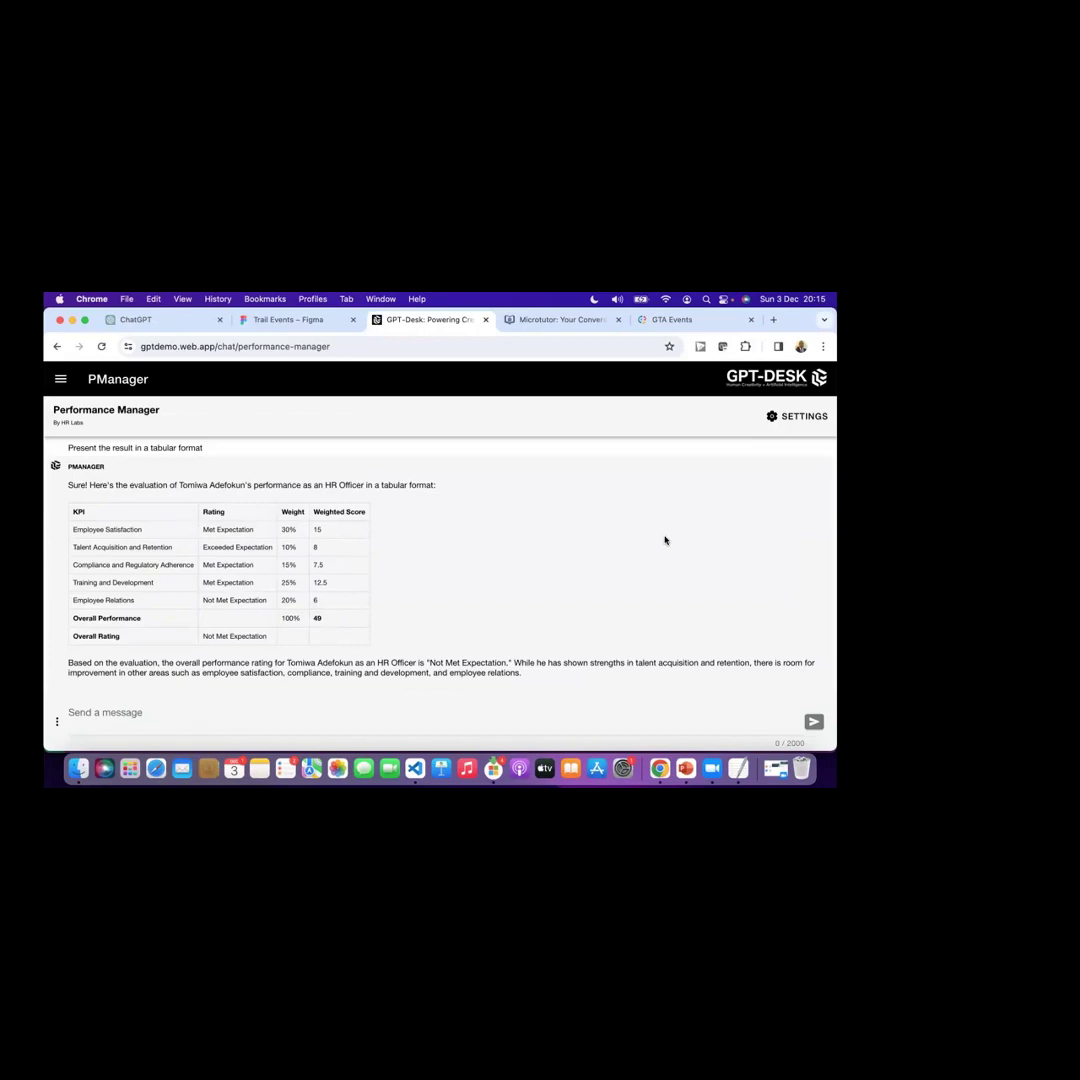
scroll(584, 516, up, 5)
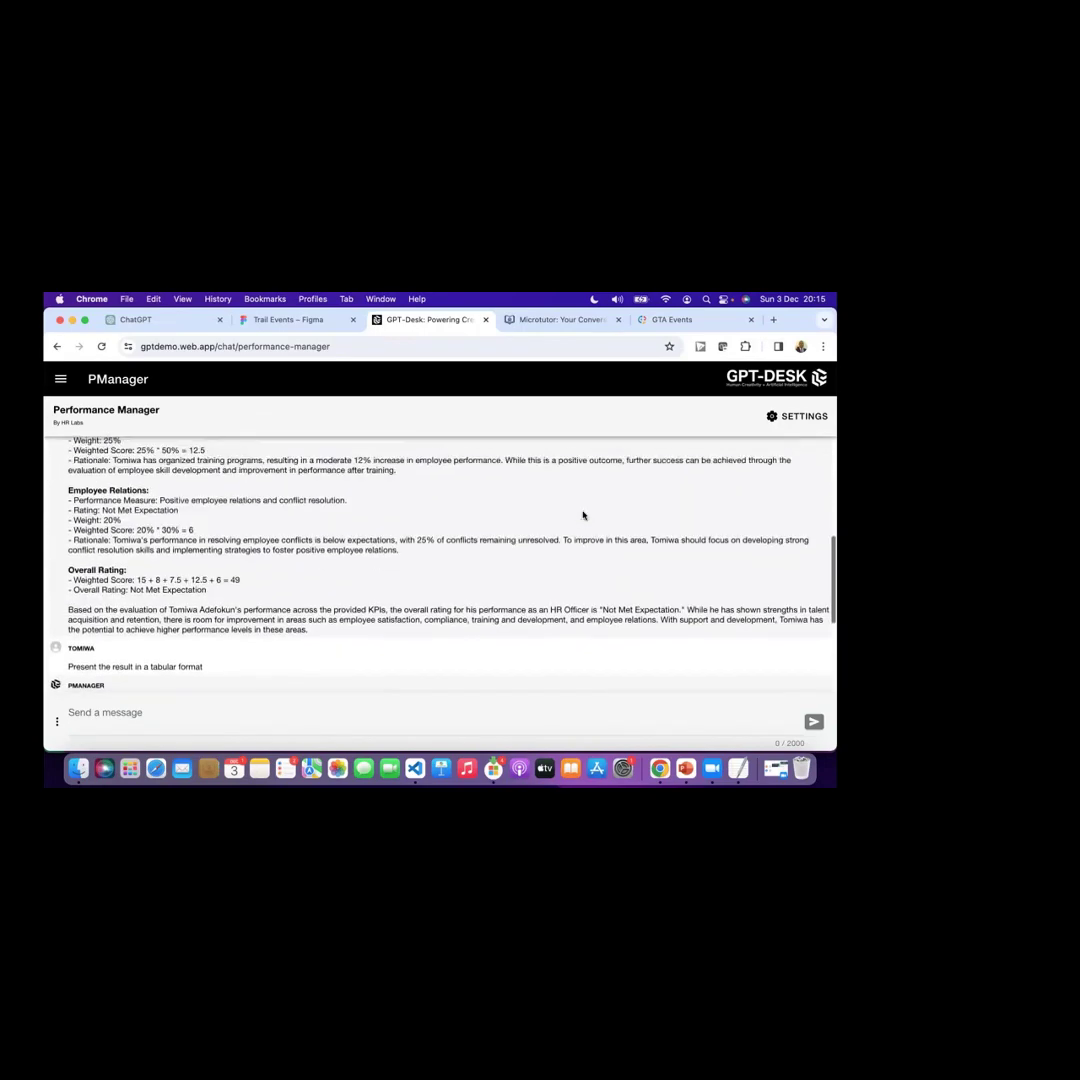
scroll(584, 516, down, 5)
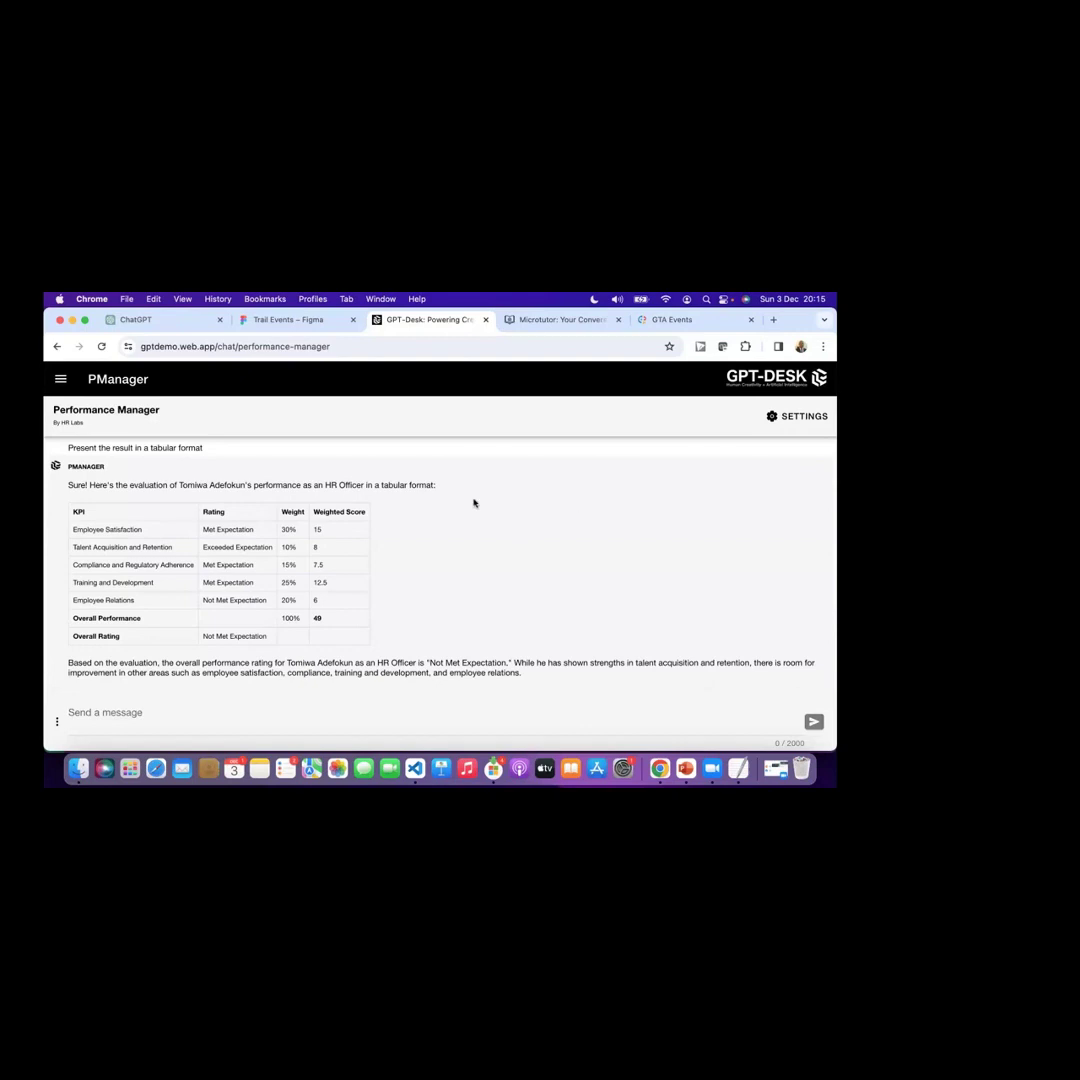
scroll(474, 503, up, 3)
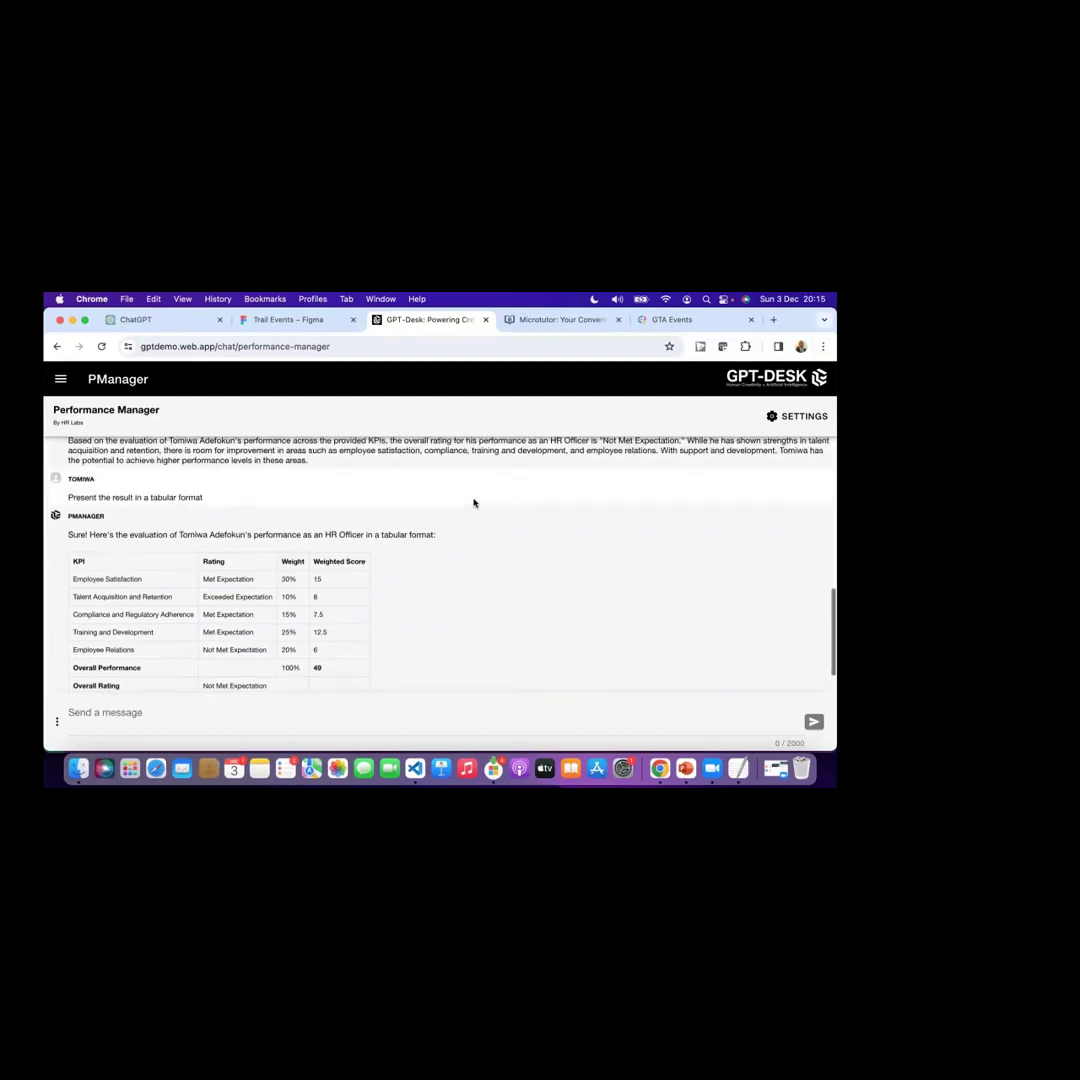
scroll(474, 503, up, 10)
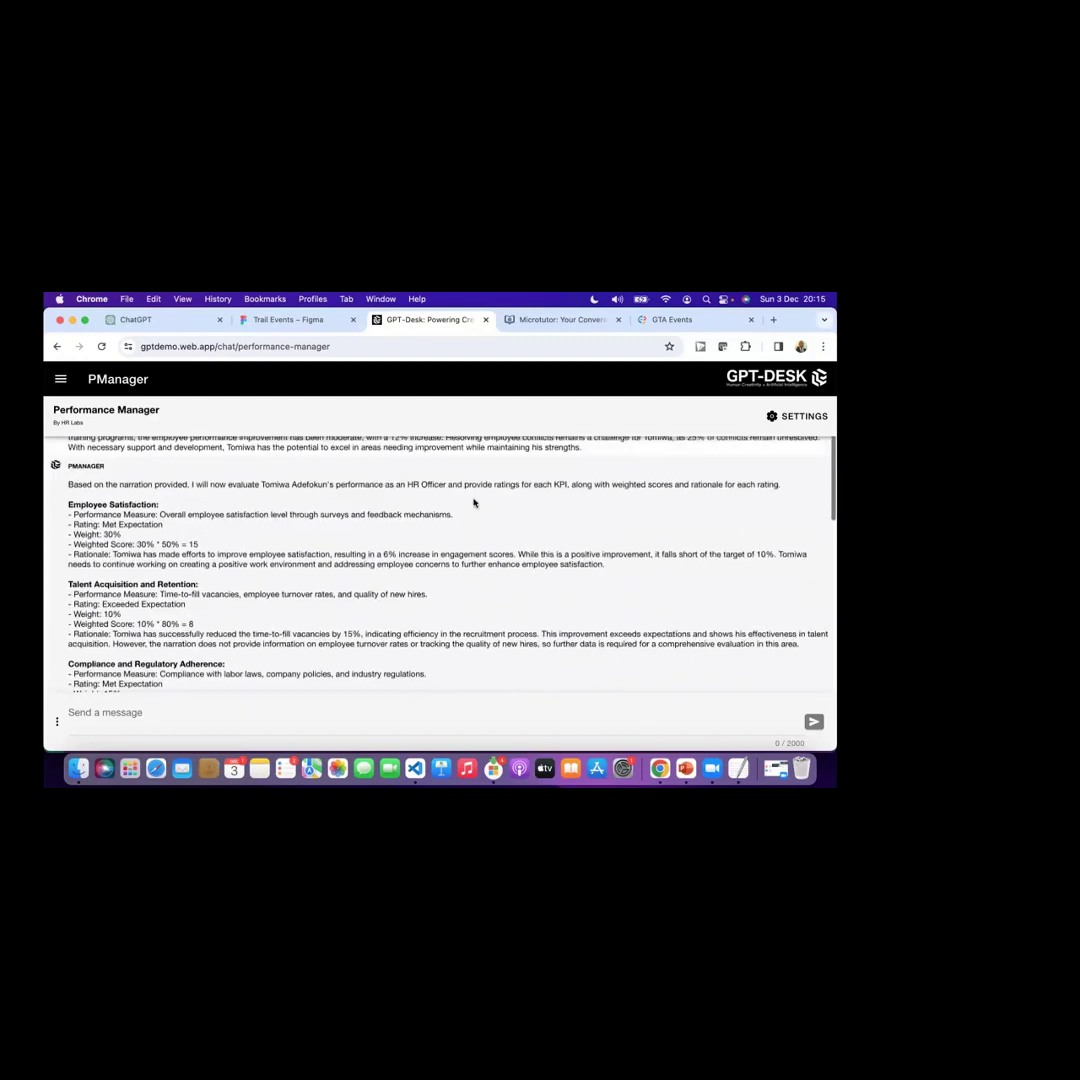
Step: Switch to the Generative AI Webinar presentation in PowerPoint, close Format Background and stay on the "Getting Started with NO CODE" slide
click(686, 768)
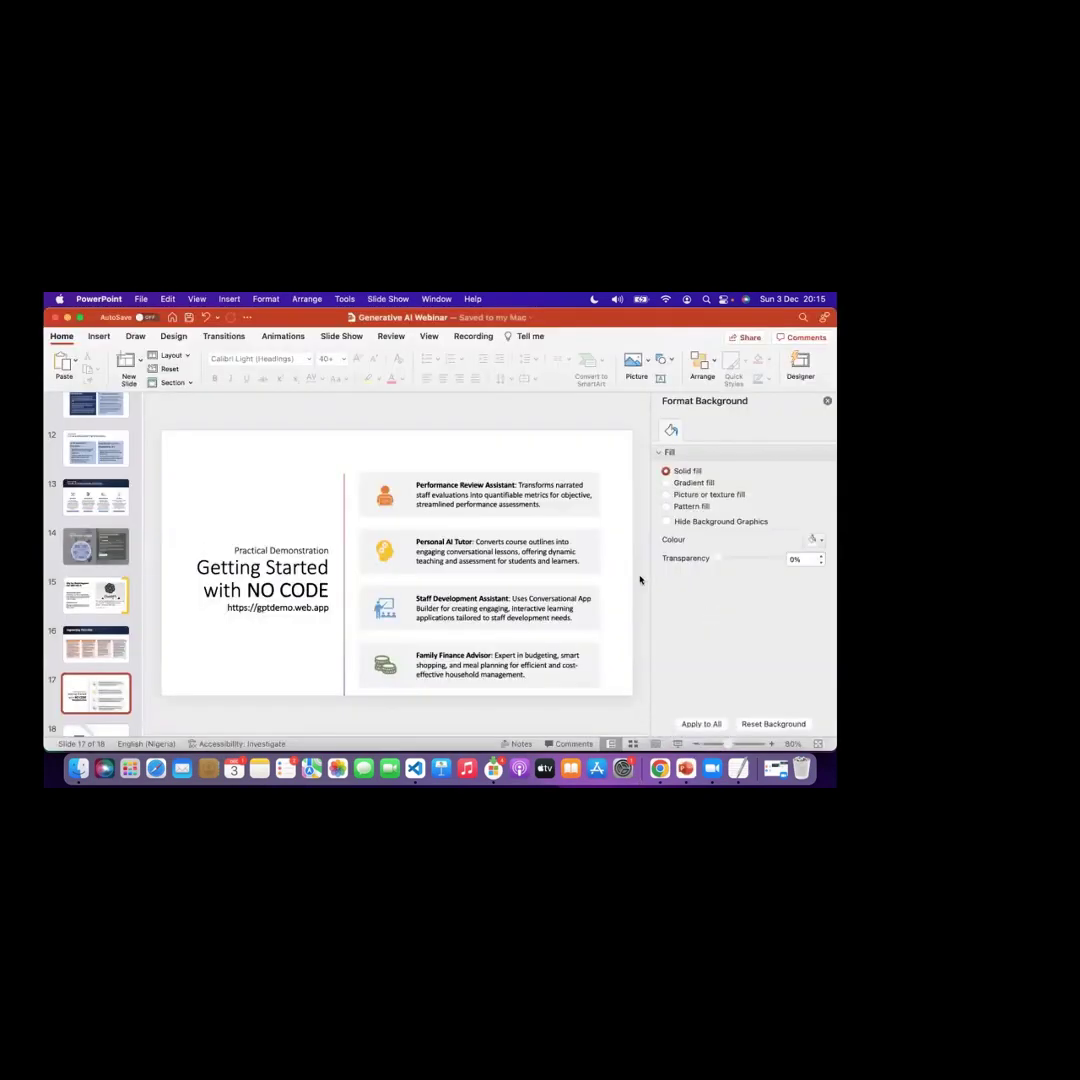
click(827, 400)
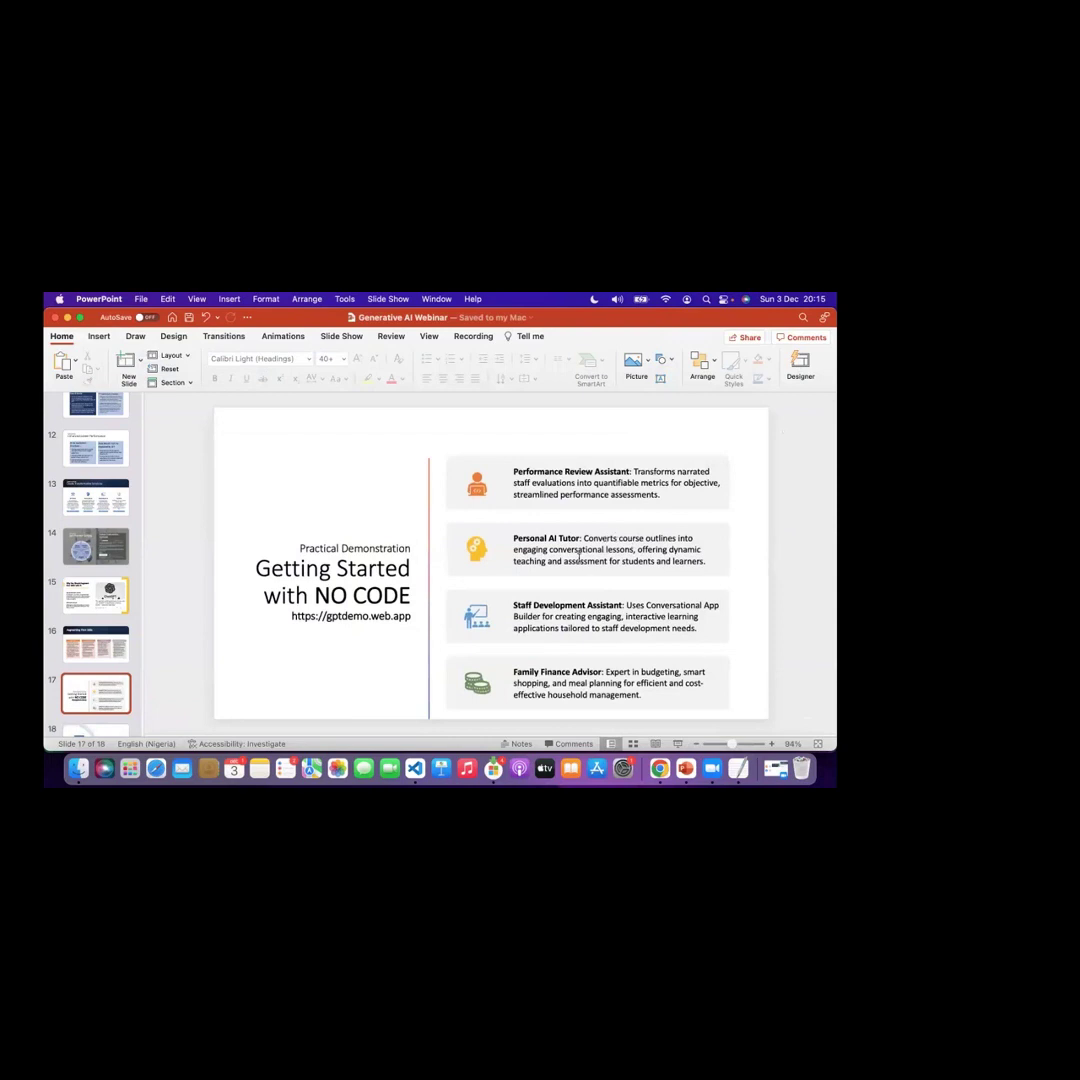
key(Down)
key(Up)
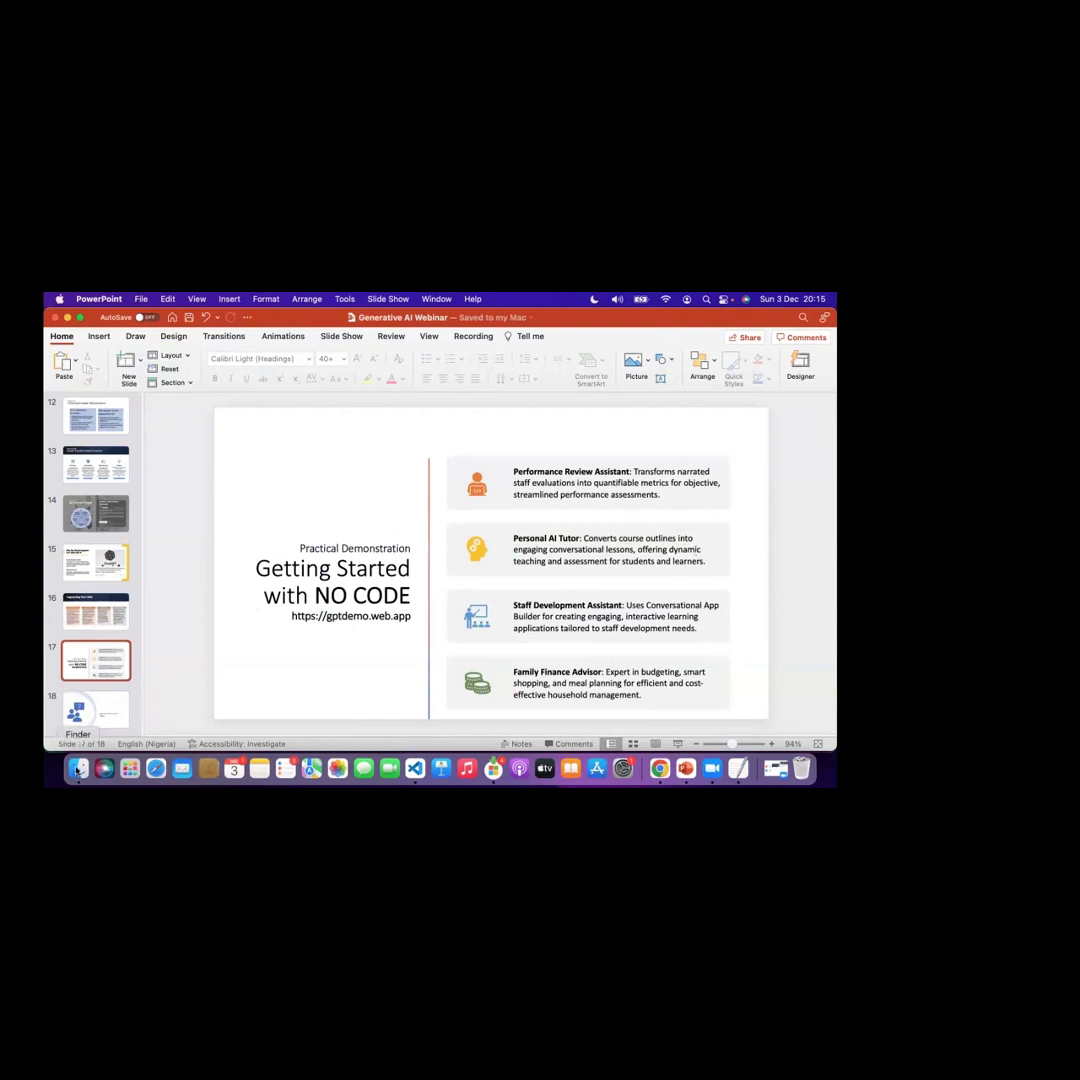
Step: Switch to Finder and open PromptDesign.txt from the Talent Assistant folder in Visual Studio Code
click(77, 769)
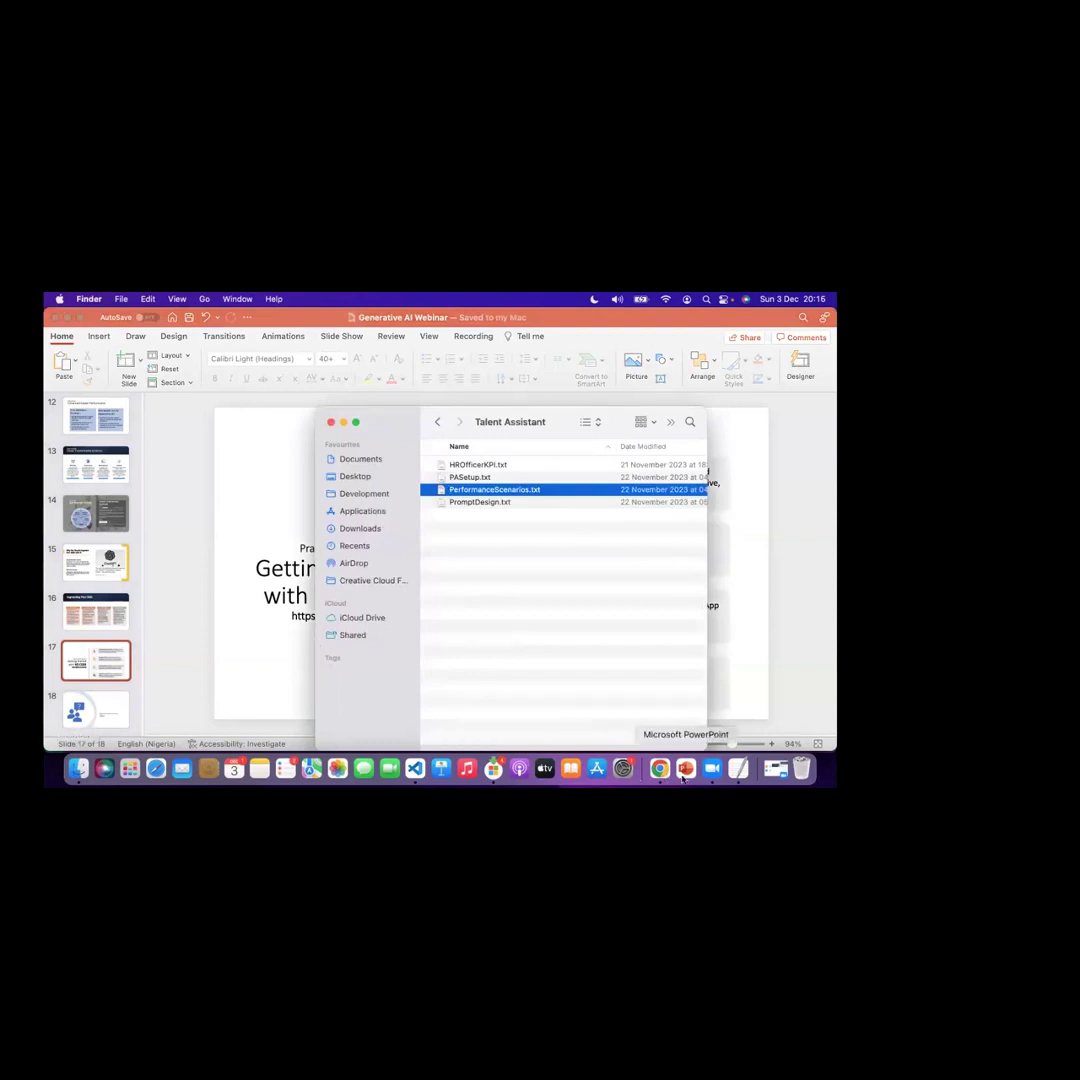
click(438, 422)
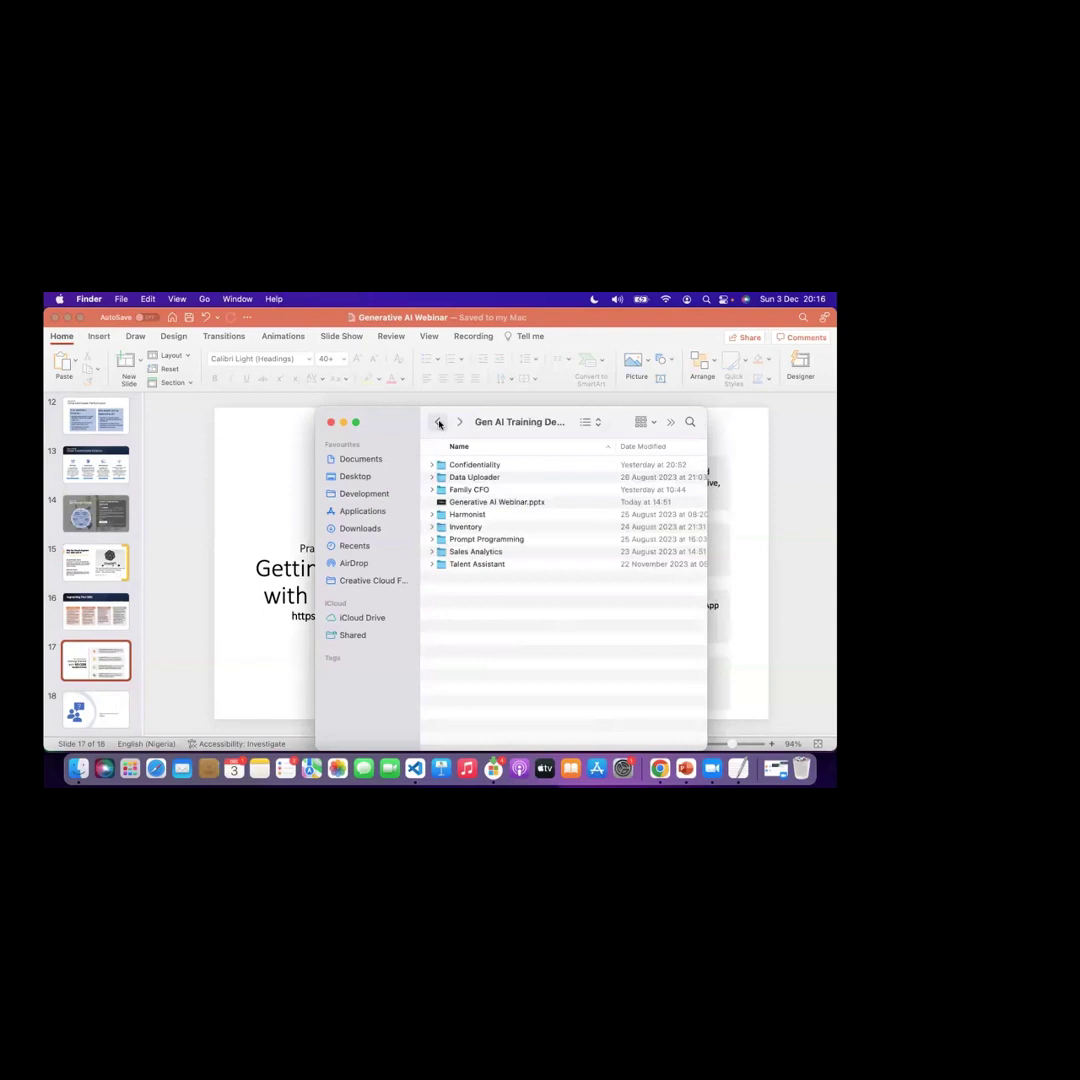
double_click(470, 566)
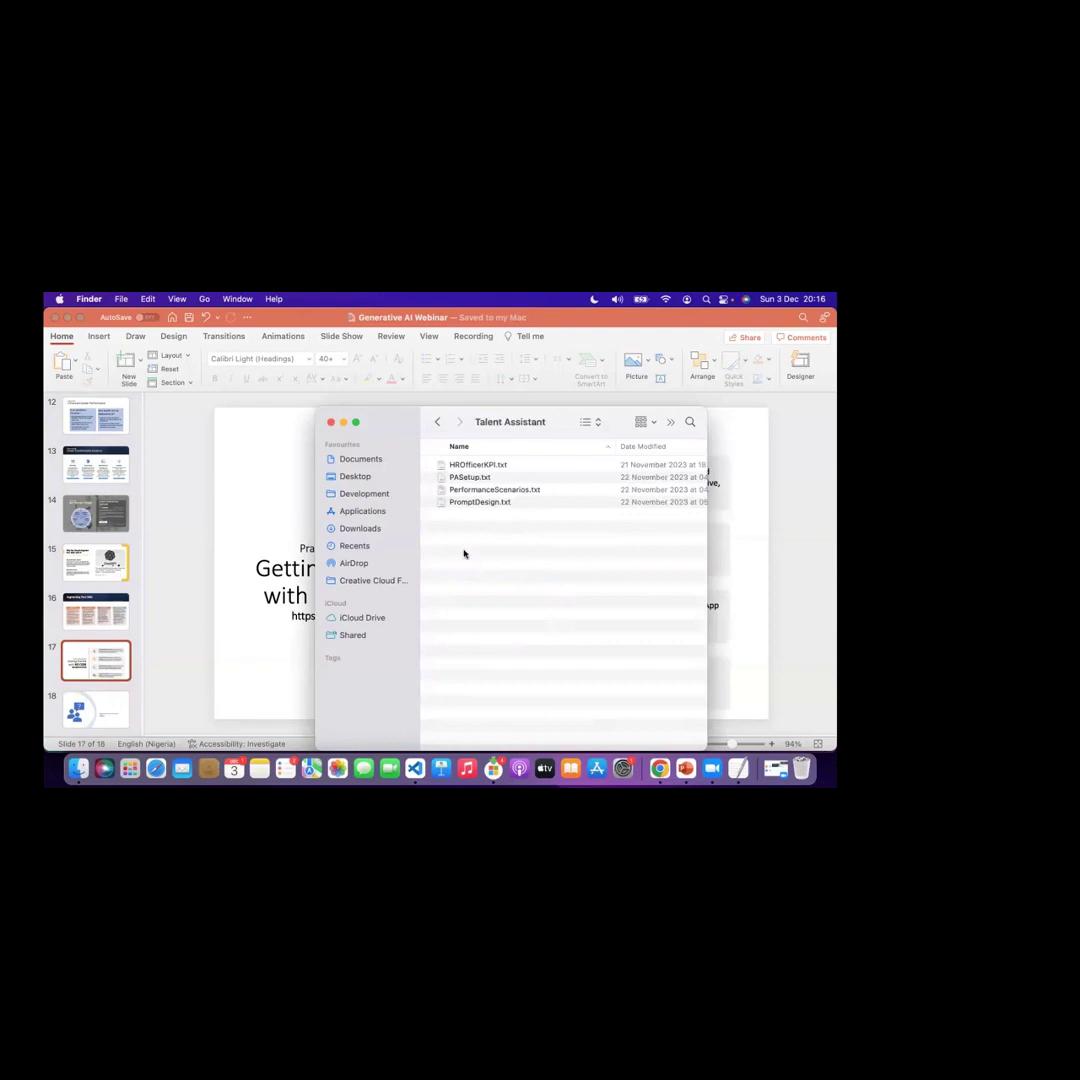
click(467, 503)
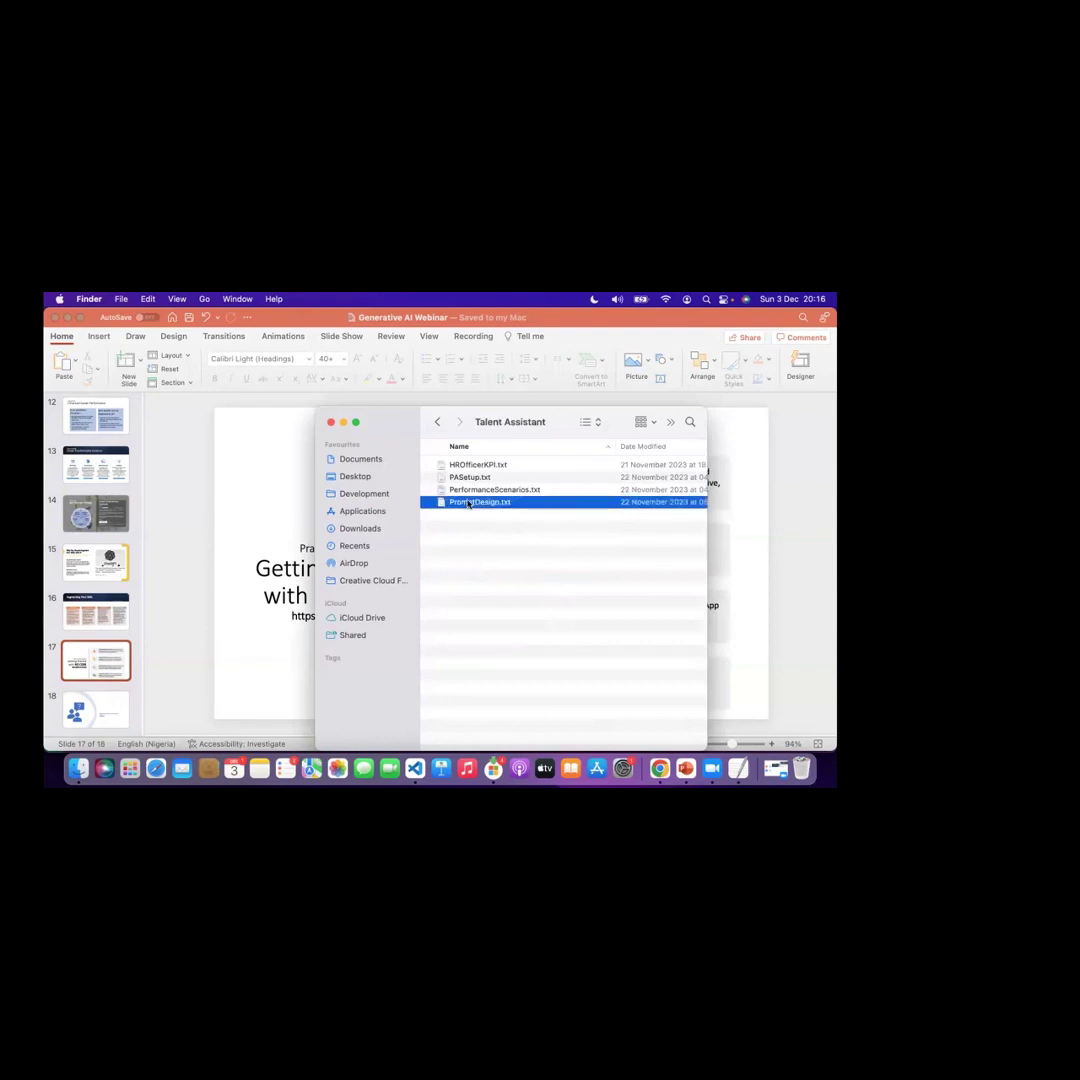
right_click(467, 503)
mouse_move(540, 520)
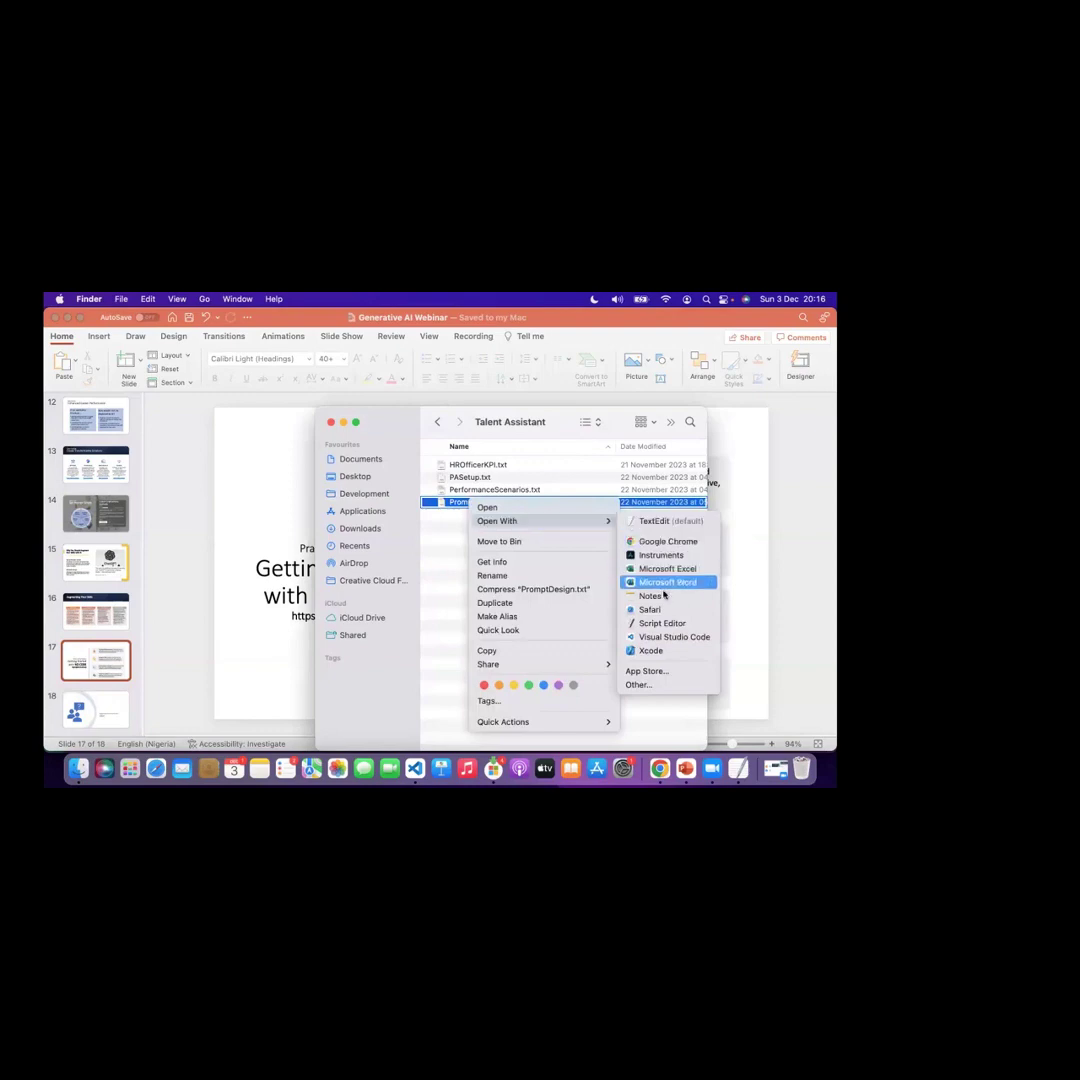
click(661, 640)
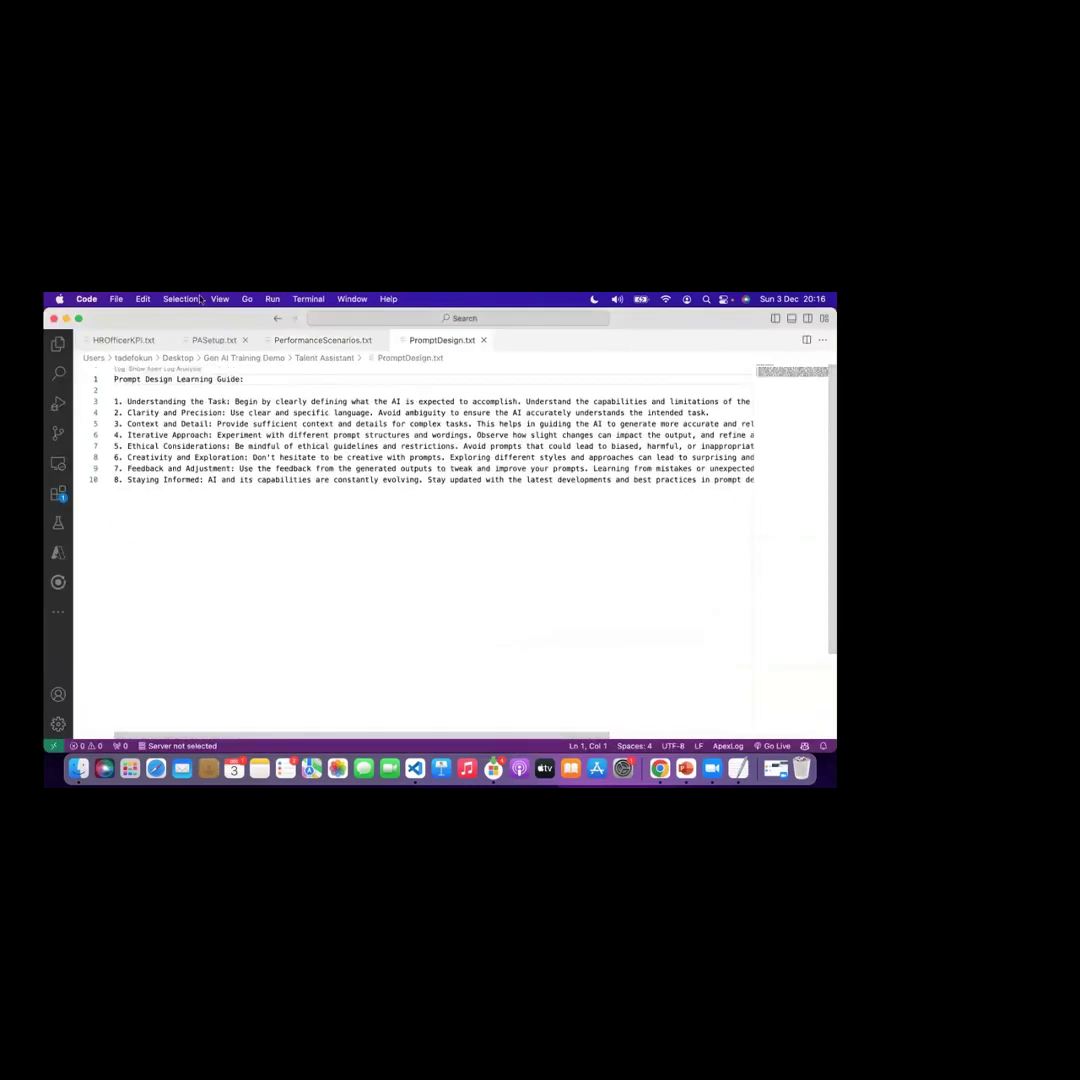
Step: Turn on word wrap for PromptDesign.txt and look over the full Prompt Design Learning Guide
click(219, 299)
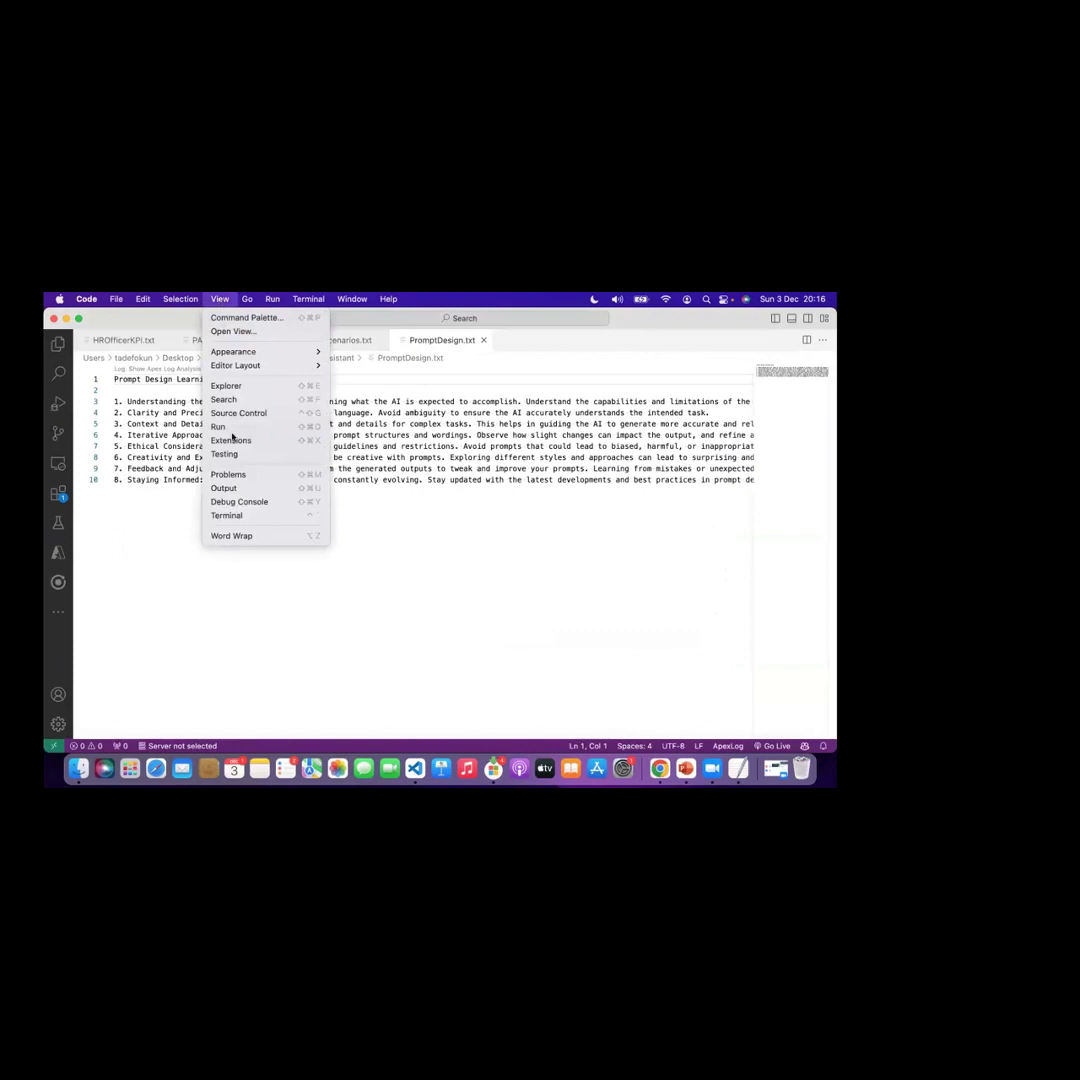
click(252, 536)
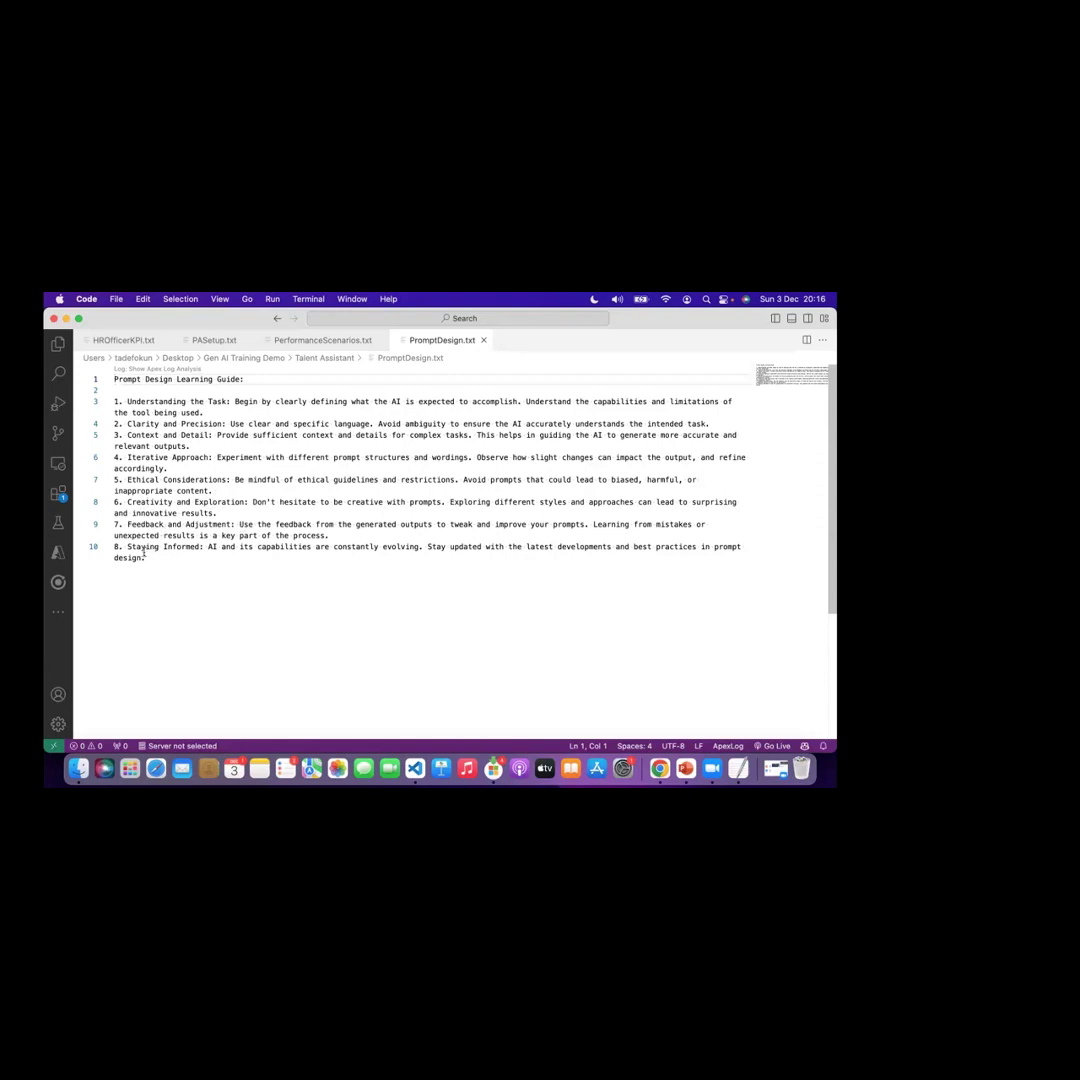
drag(219, 557, 88, 384)
click(493, 605)
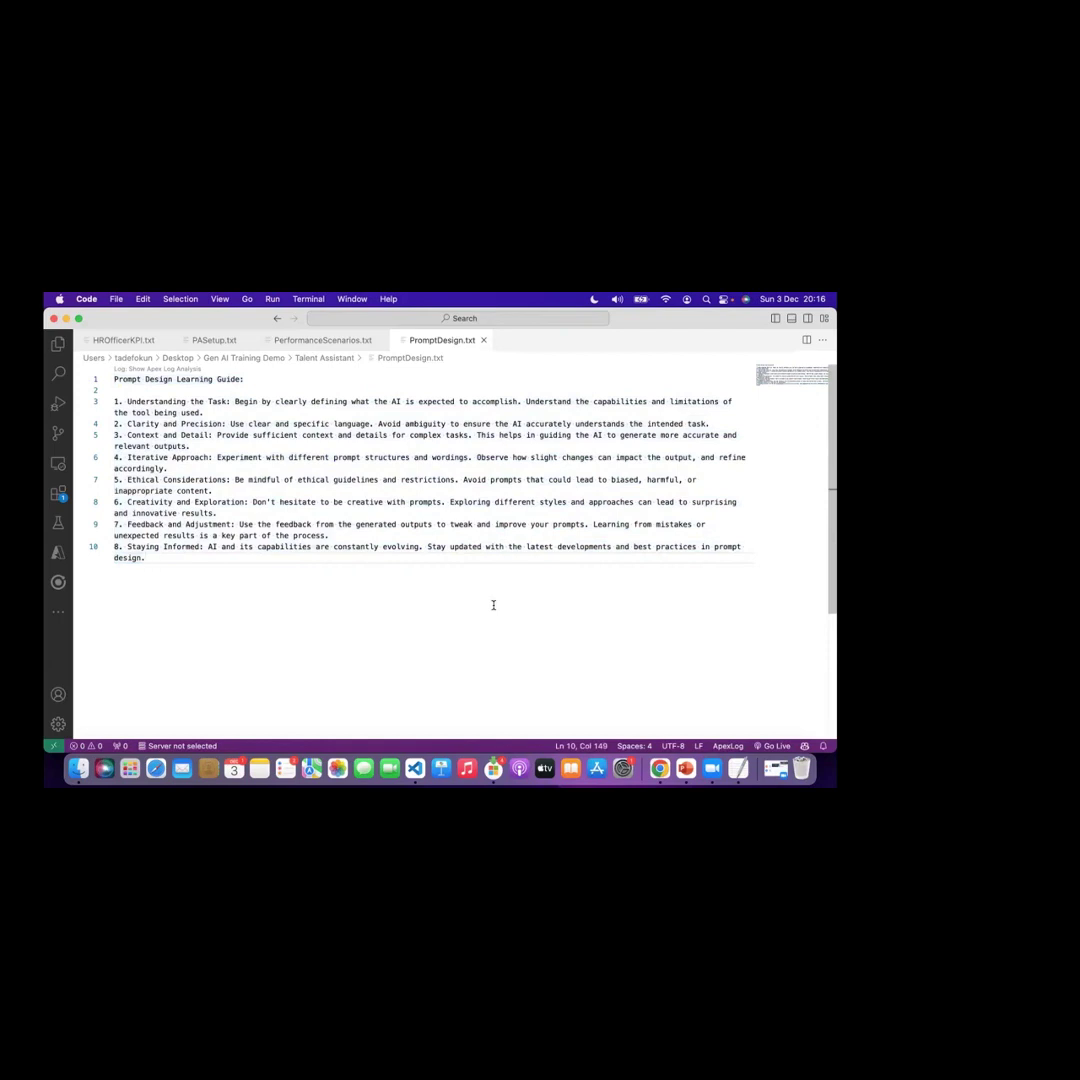
Step: Switch to Chrome and go from the Performance Manager chat to the GPT-Desk Developer Console
key(super+Tab)
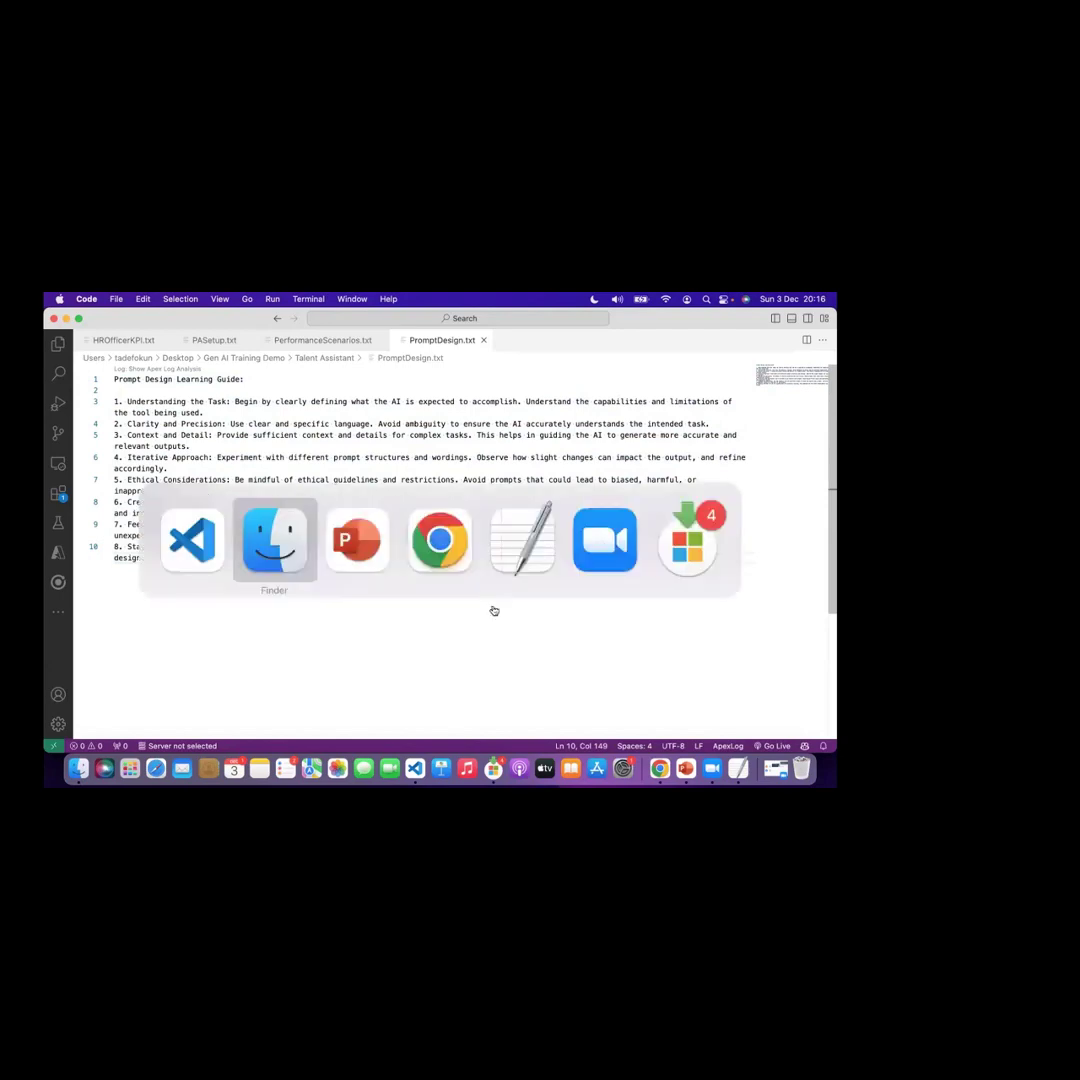
key(super+Tab)
key(super+Tab)
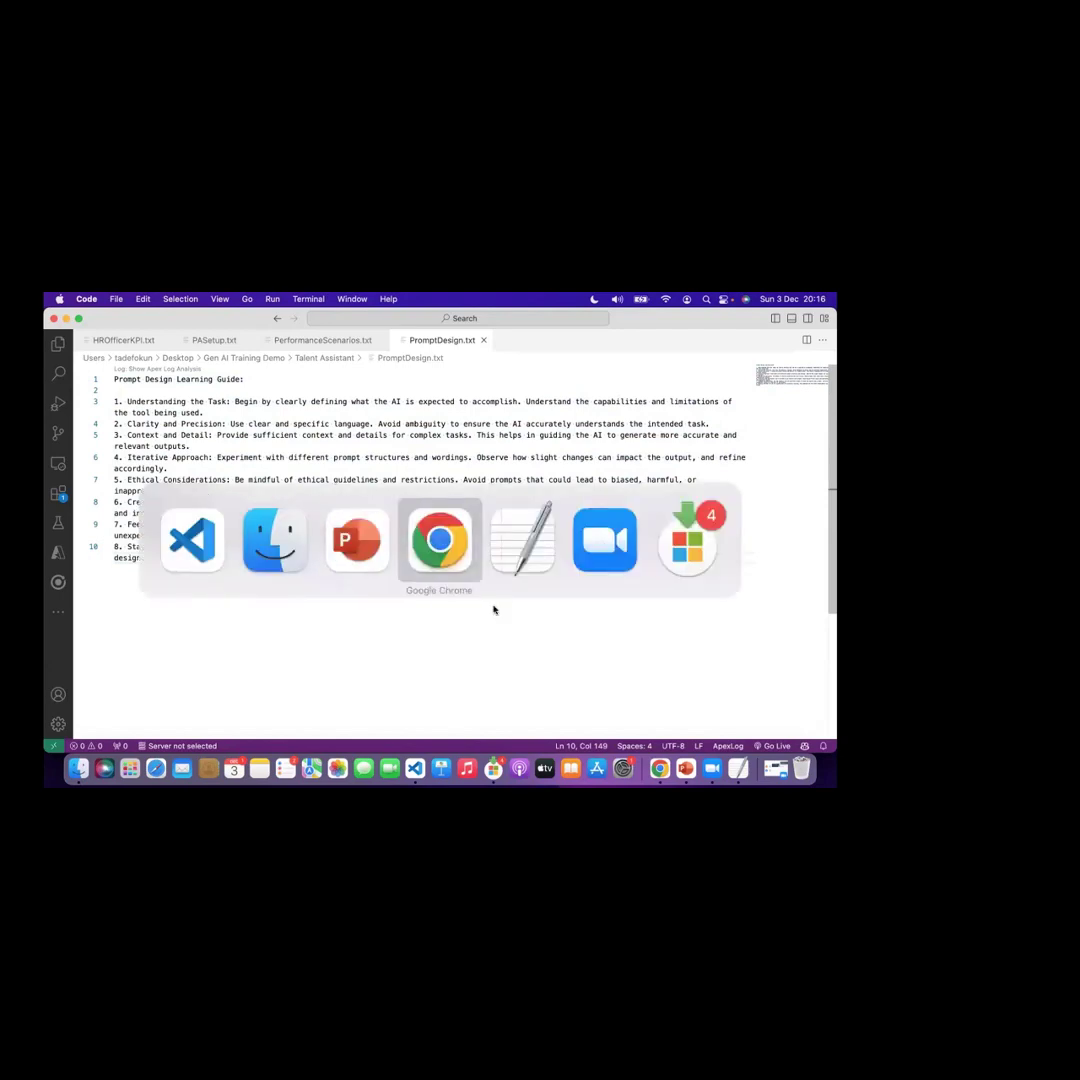
scroll(509, 470, up, 3)
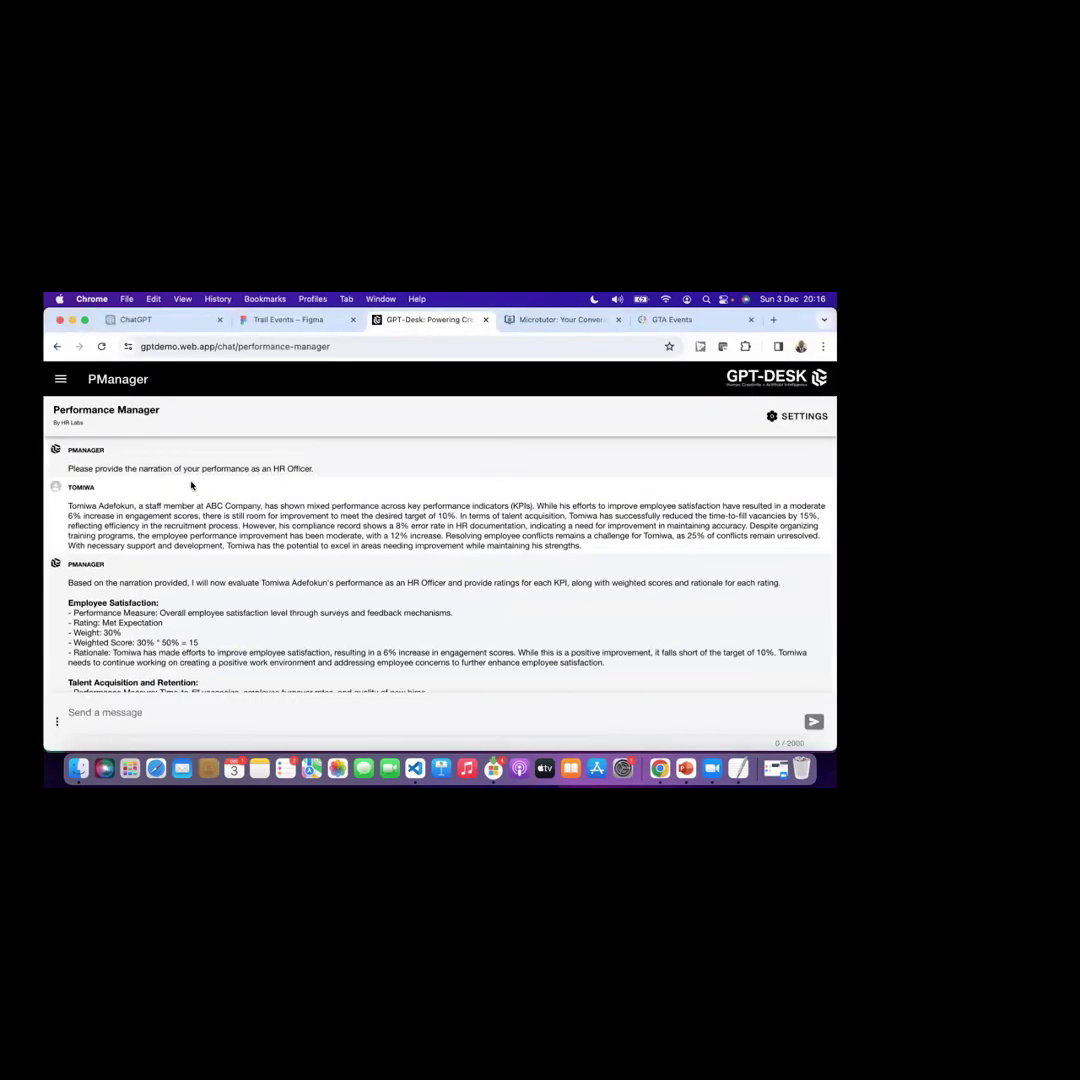
click(60, 380)
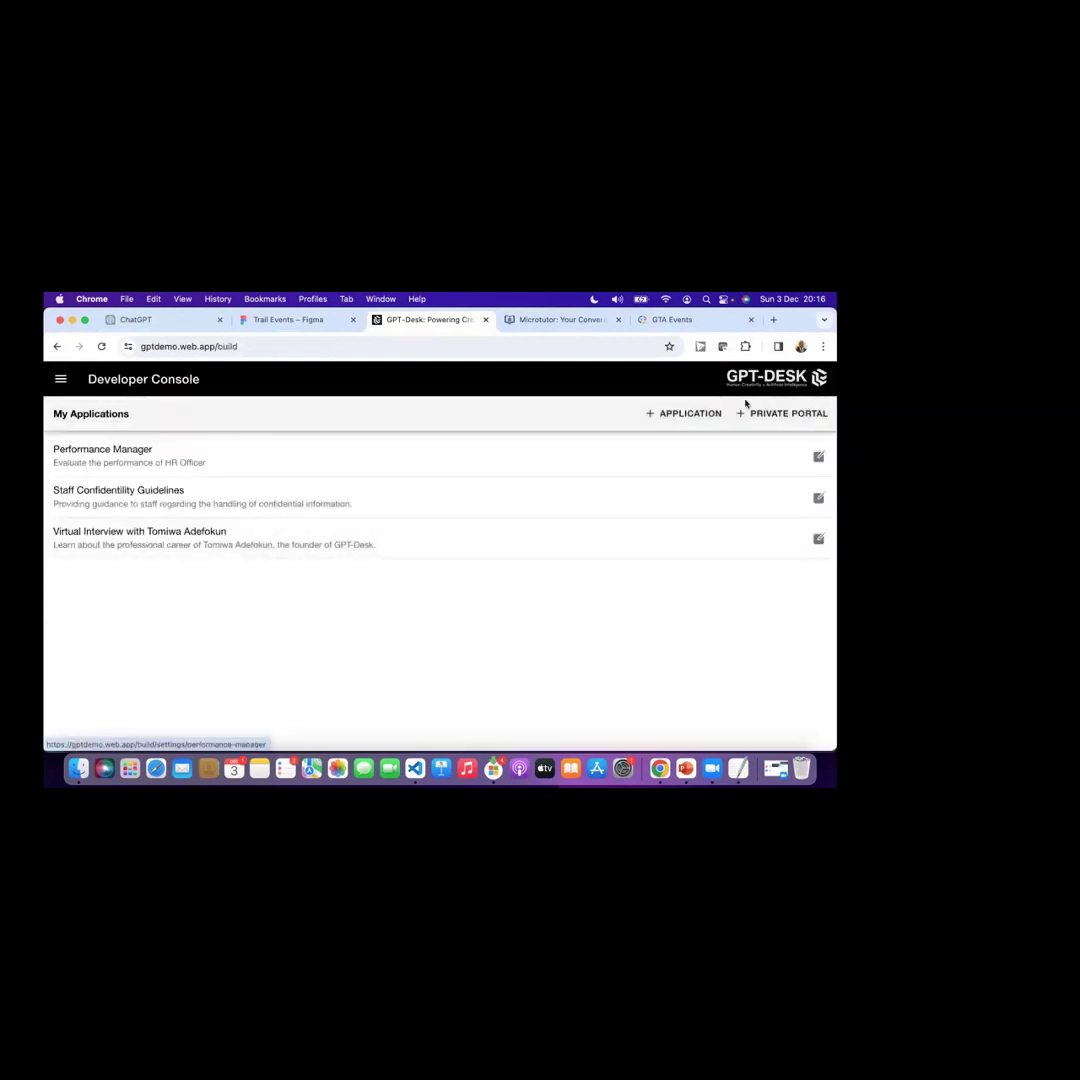
Step: Start a new application with the ID prompt-tutor, the application name Prompt Design and the agent name PromptTutor
click(687, 416)
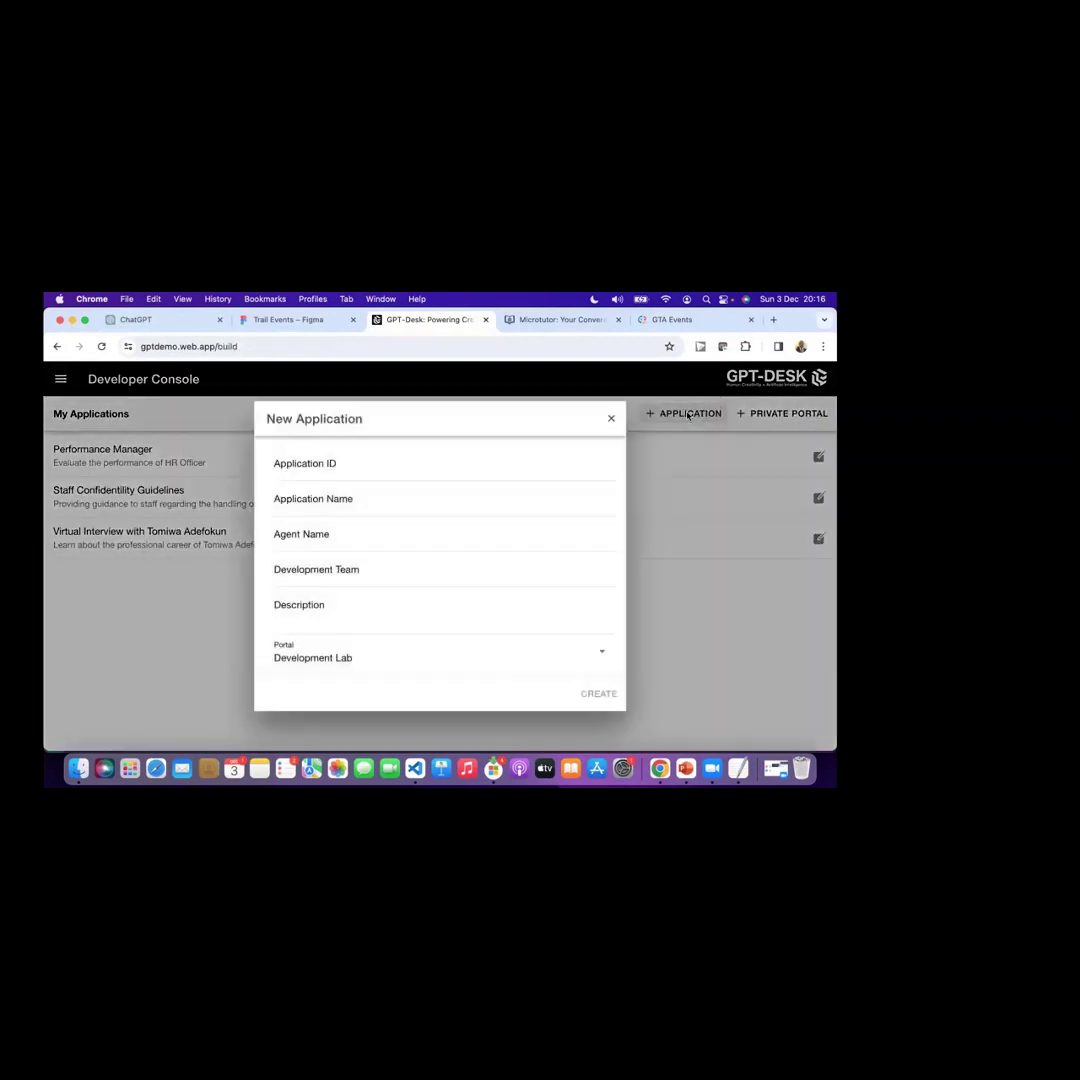
click(380, 470)
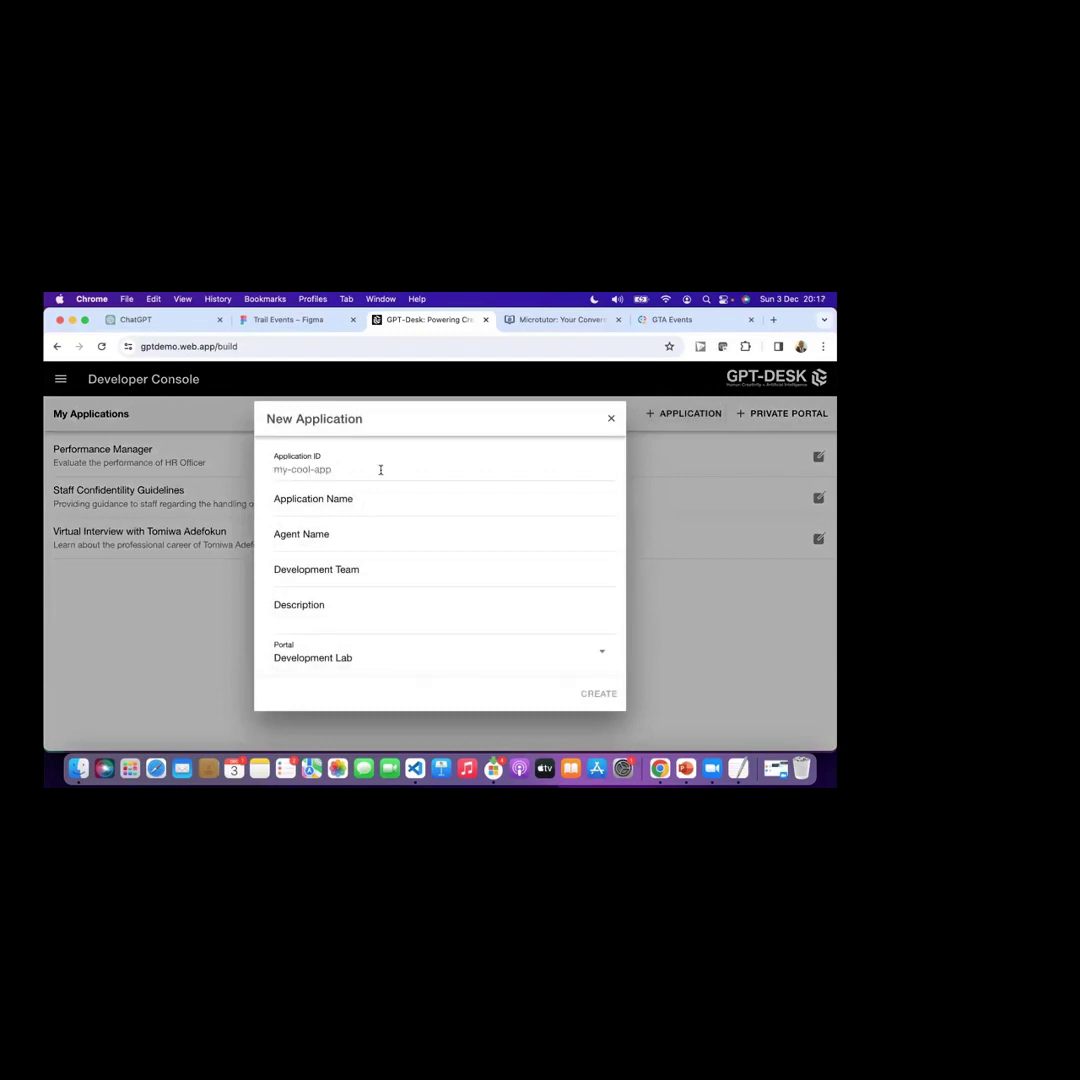
text(p)
text(rop)
text(mp)
text(t-tutor)
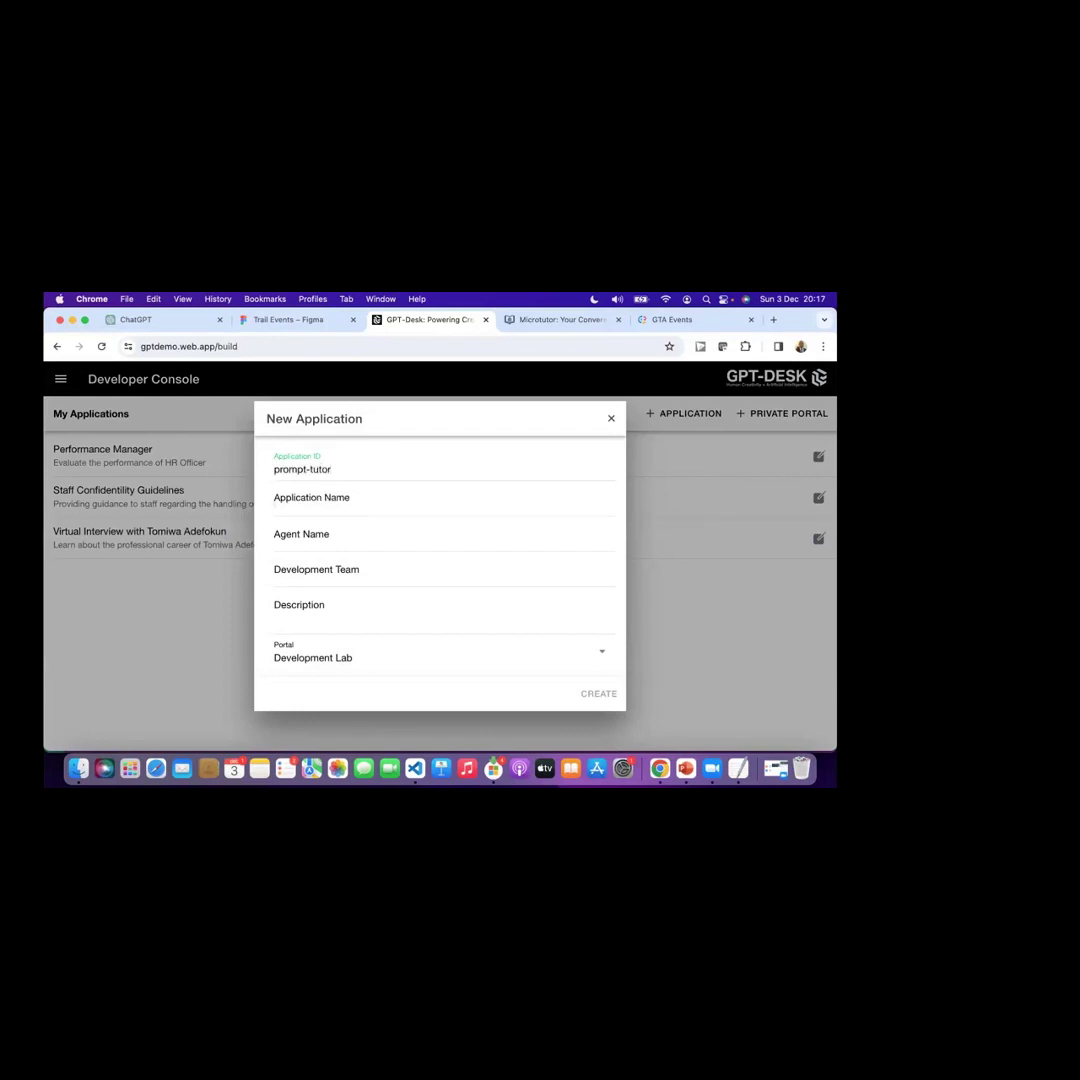
key(Tab)
text(Promp)
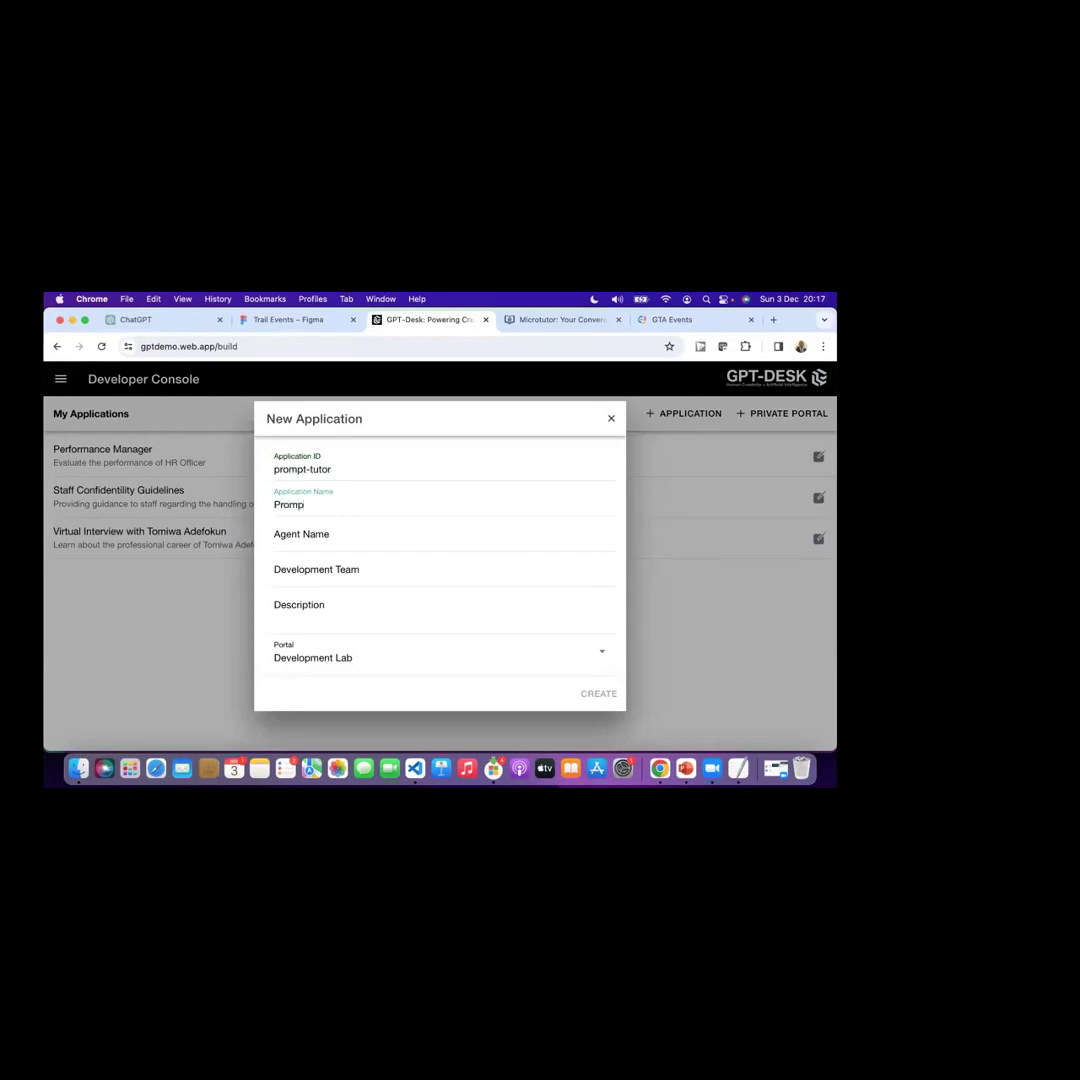
text(t Design)
key(Tab)
text(Pro)
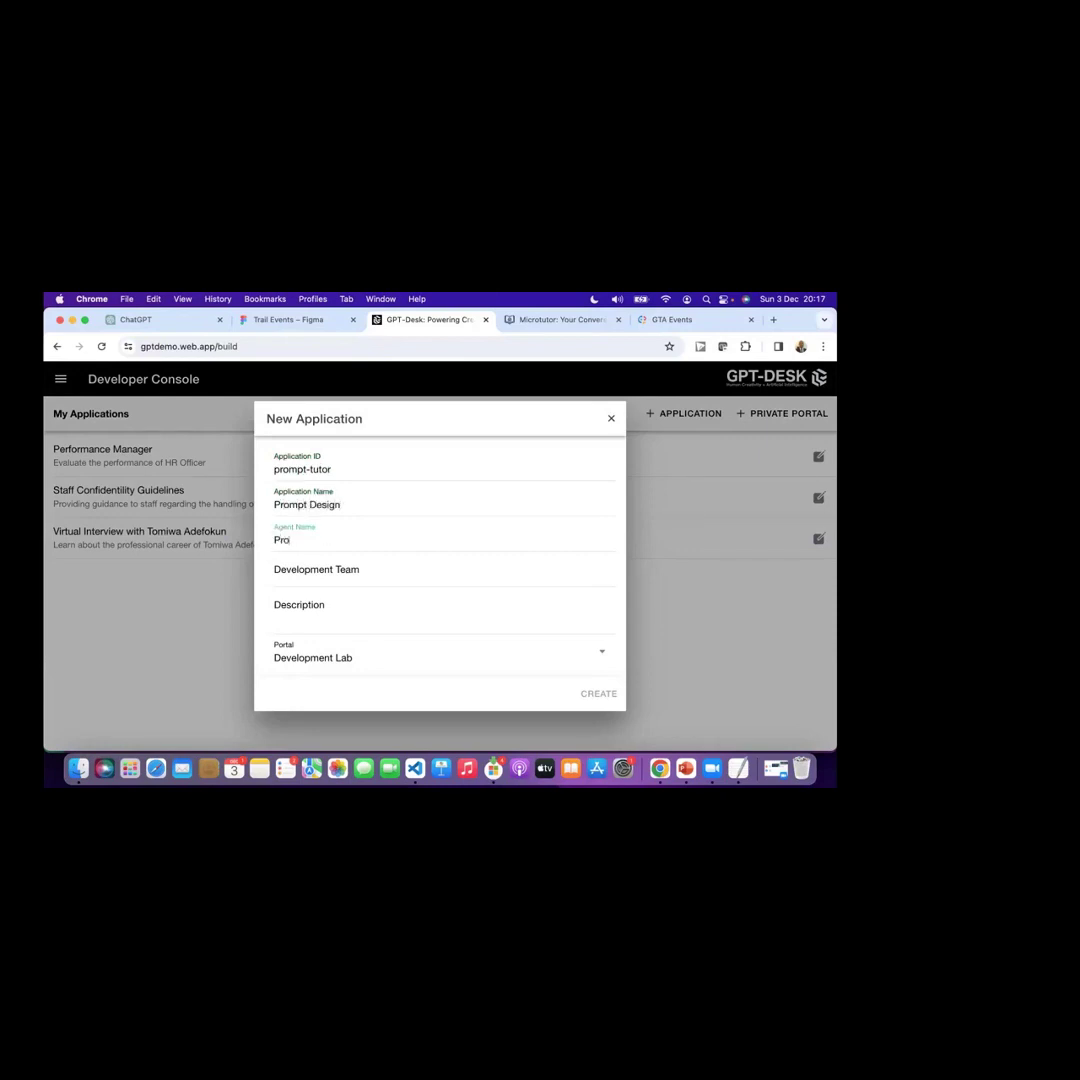
text(mptTutor)
Step: Set the development team to AI Labs and the description to "Prompt design learning.", and create the application
click(431, 563)
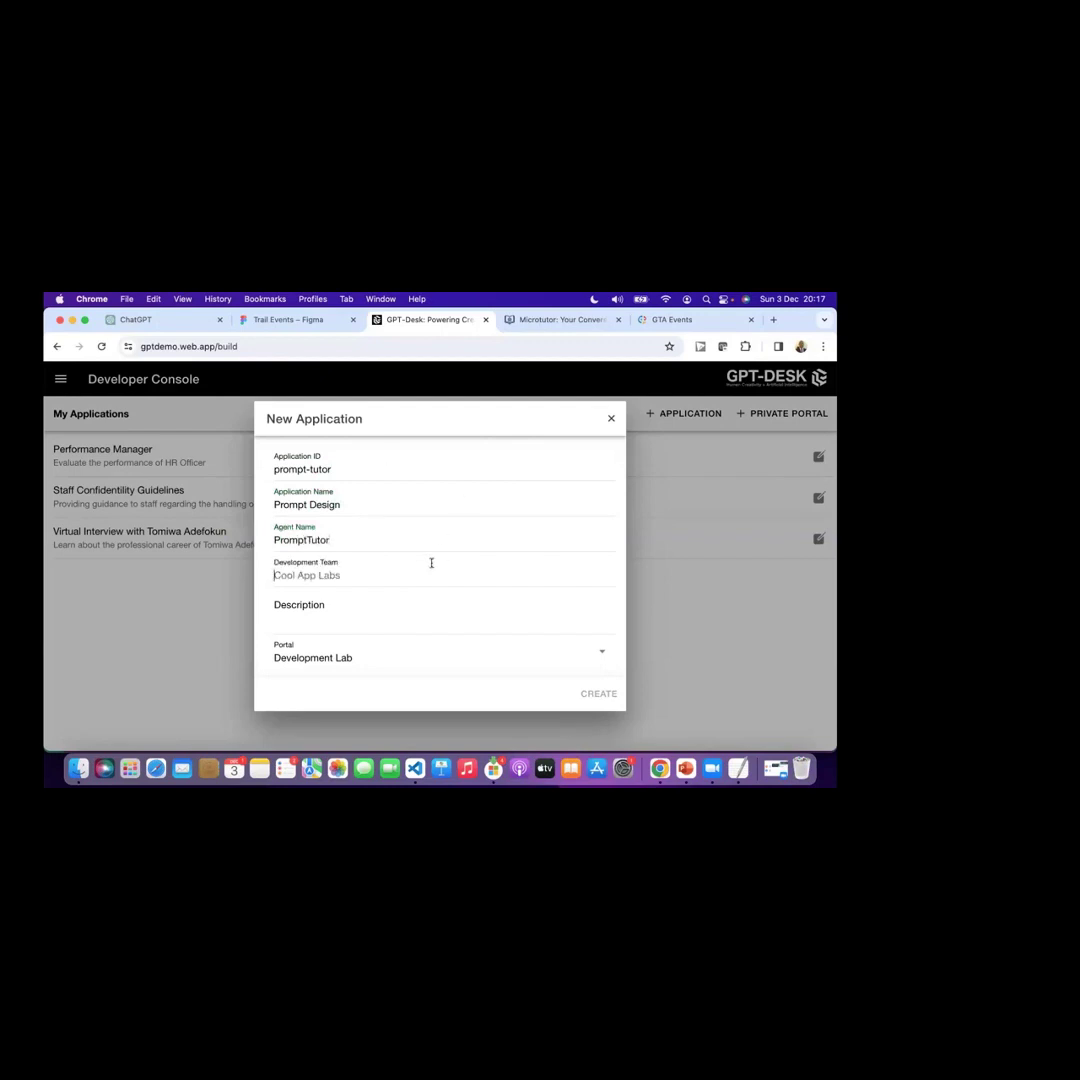
text(II Labs)
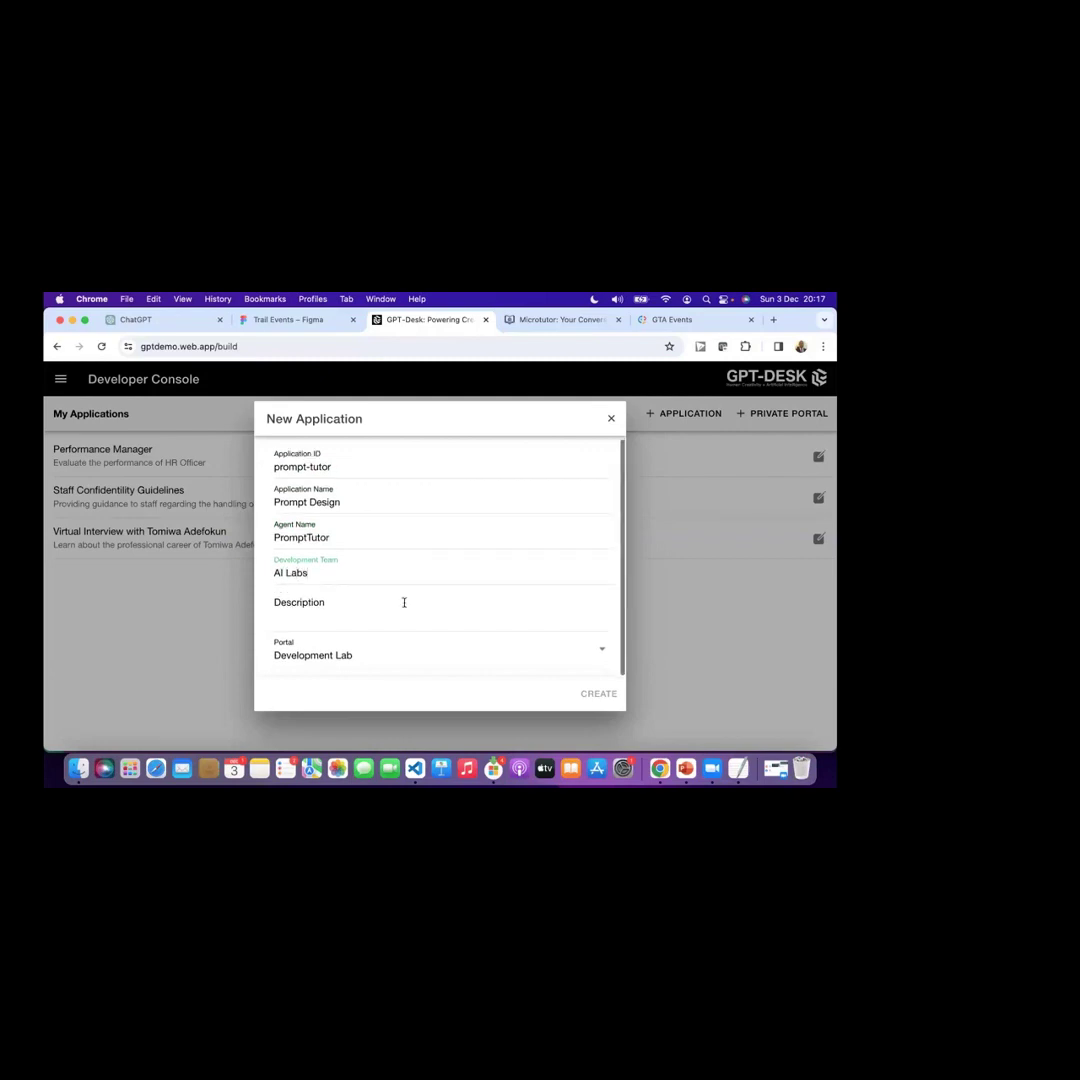
click(328, 605)
text(P)
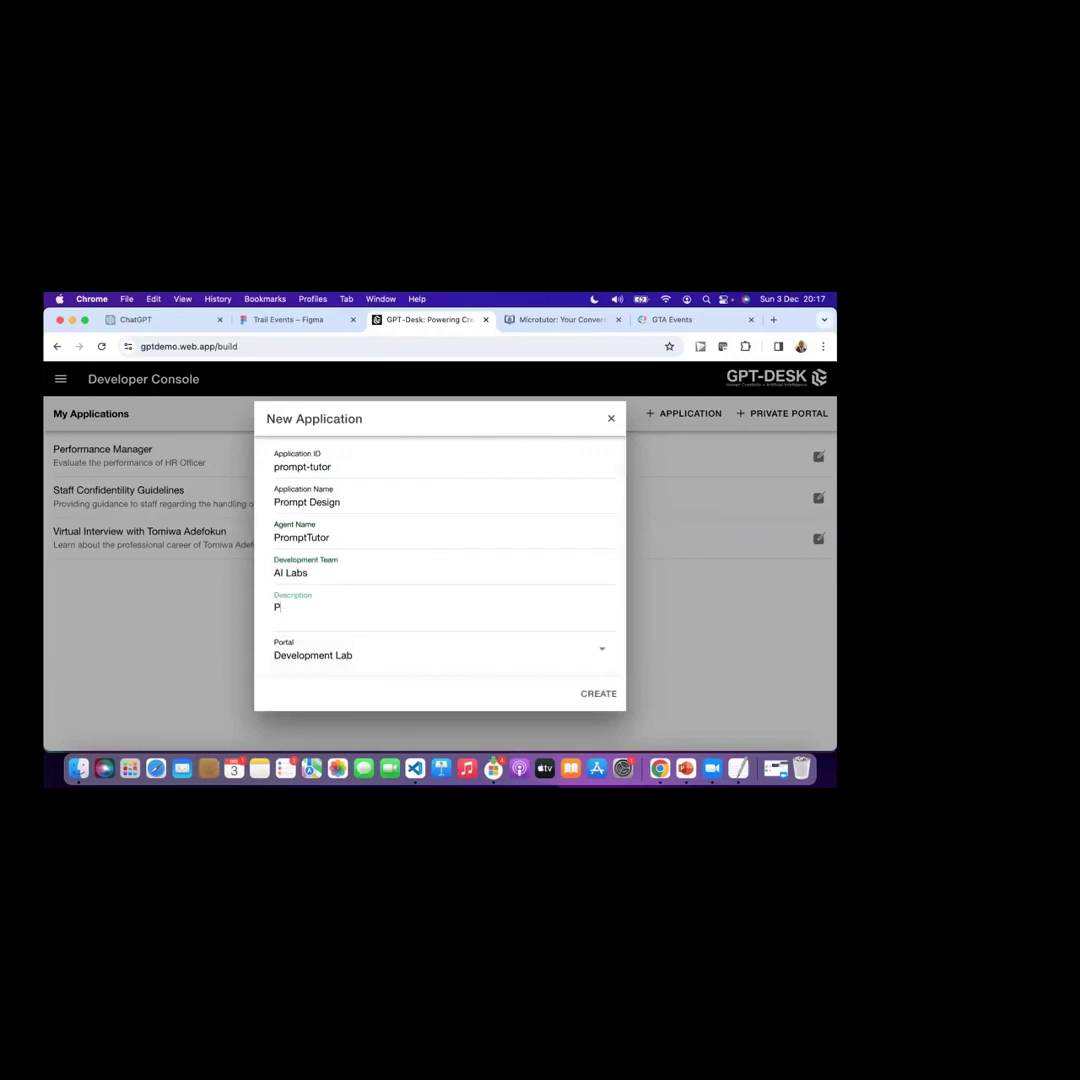
text(rompt design learning.)
click(599, 696)
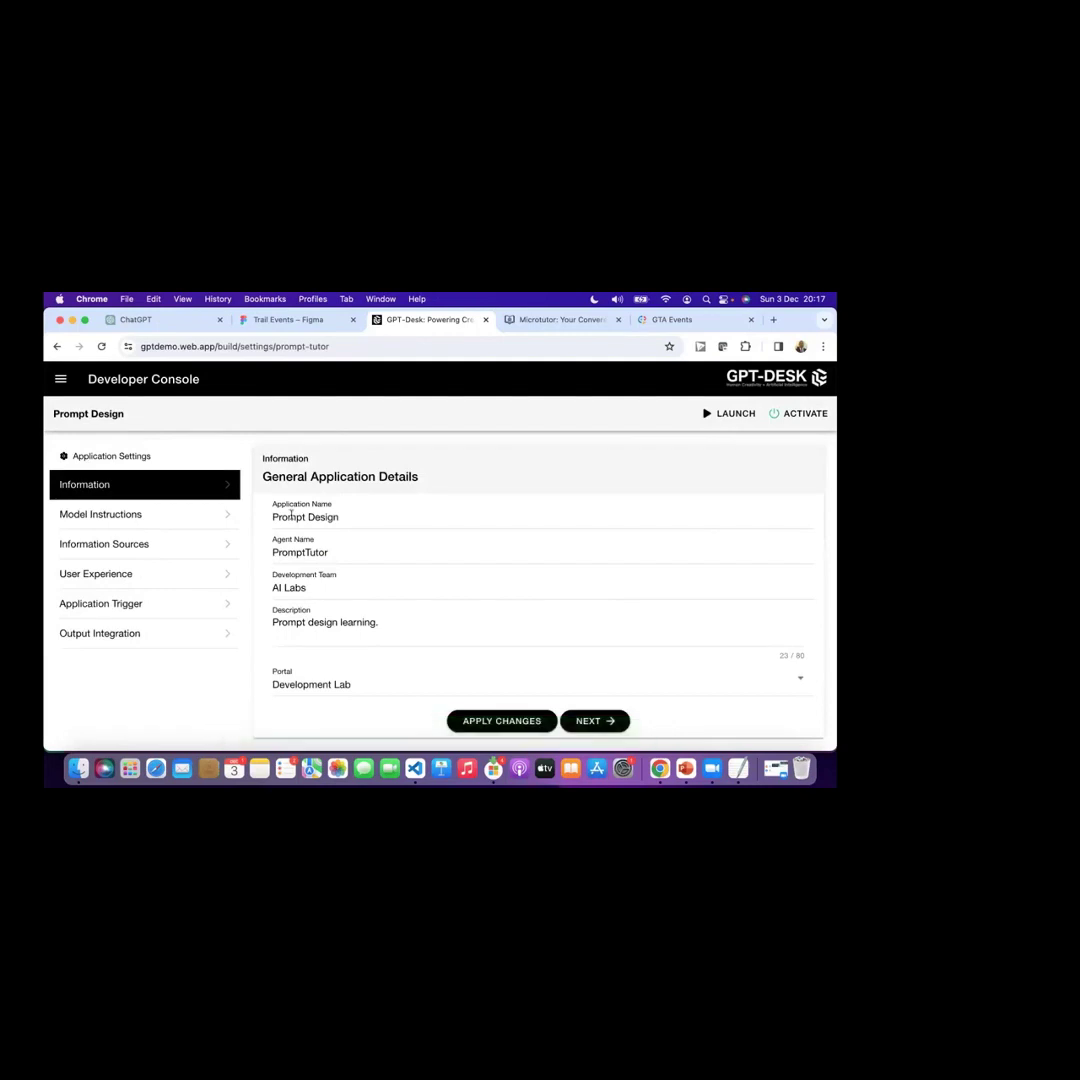
Step: In the Model Instructions, choose the Learning template and enable Expand with Foundational Knowledge
click(141, 515)
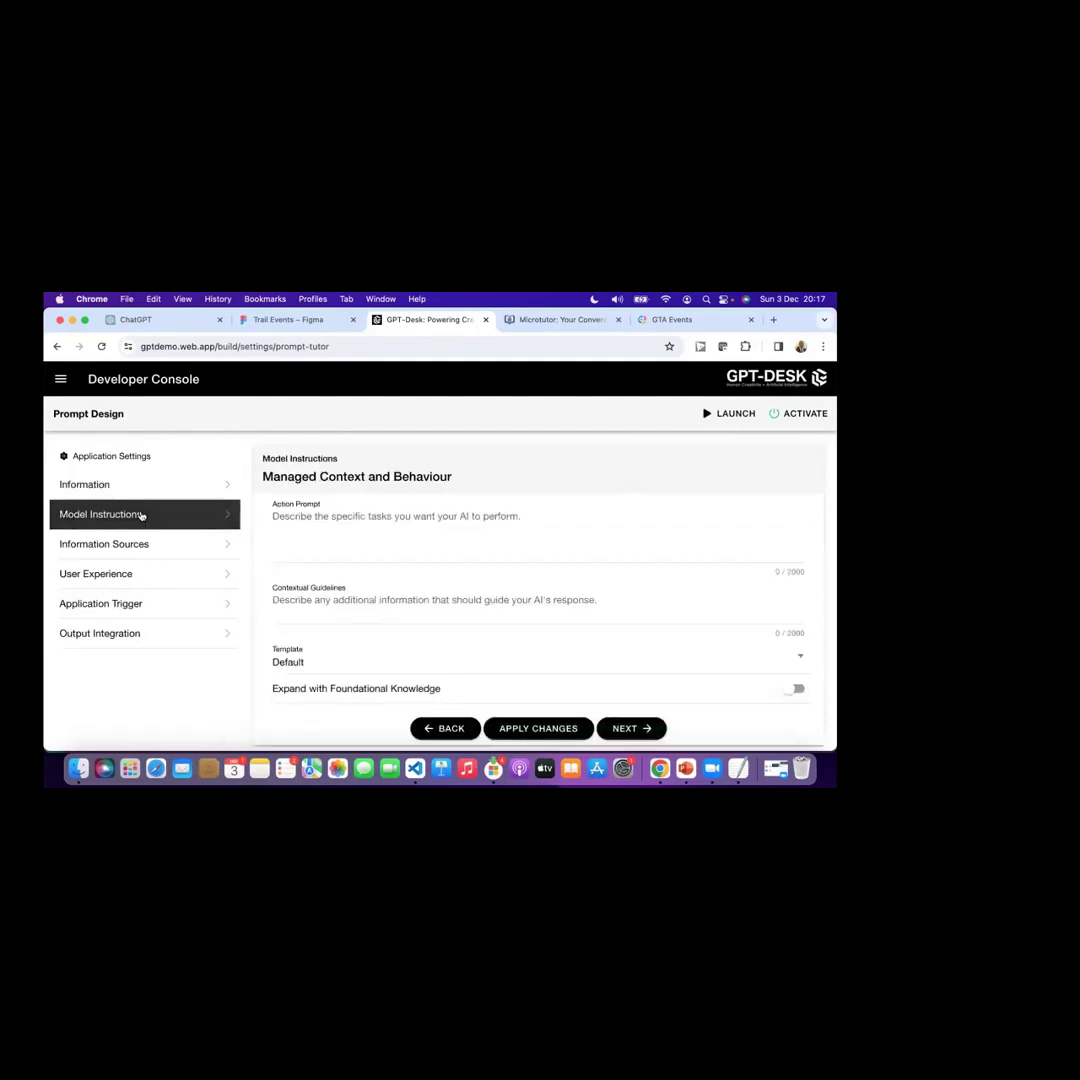
scroll(277, 485, down, 1)
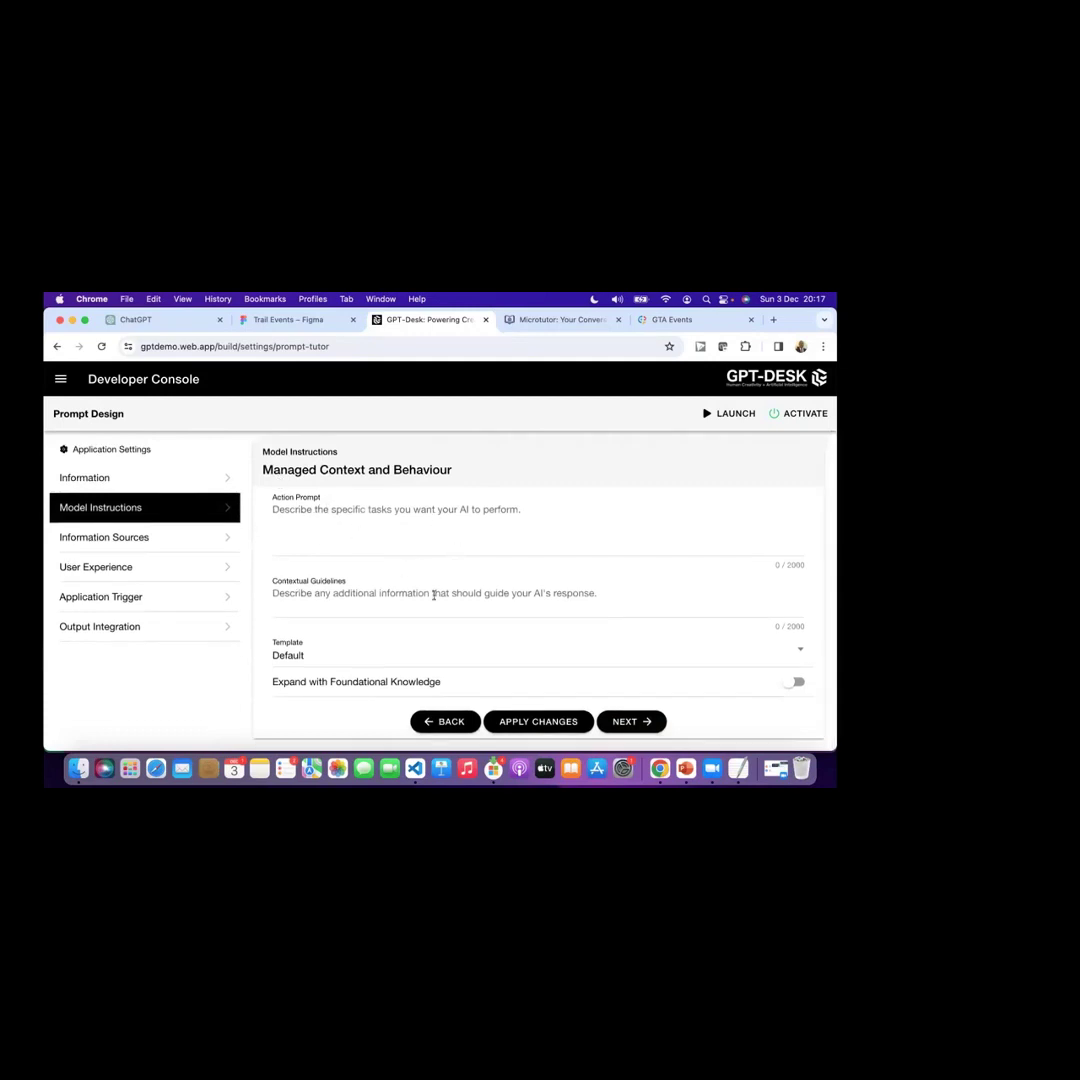
click(374, 660)
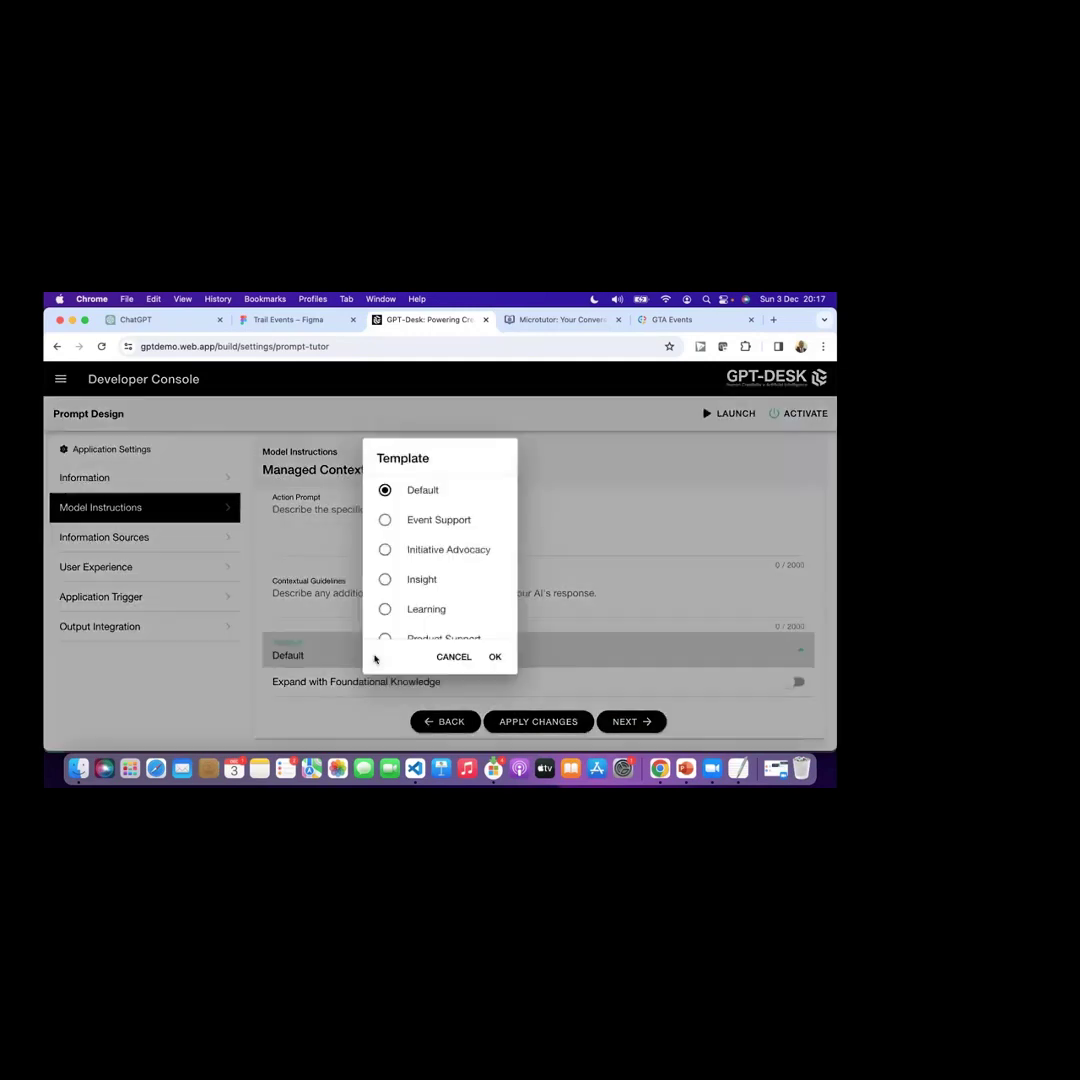
scroll(453, 596, down, 2)
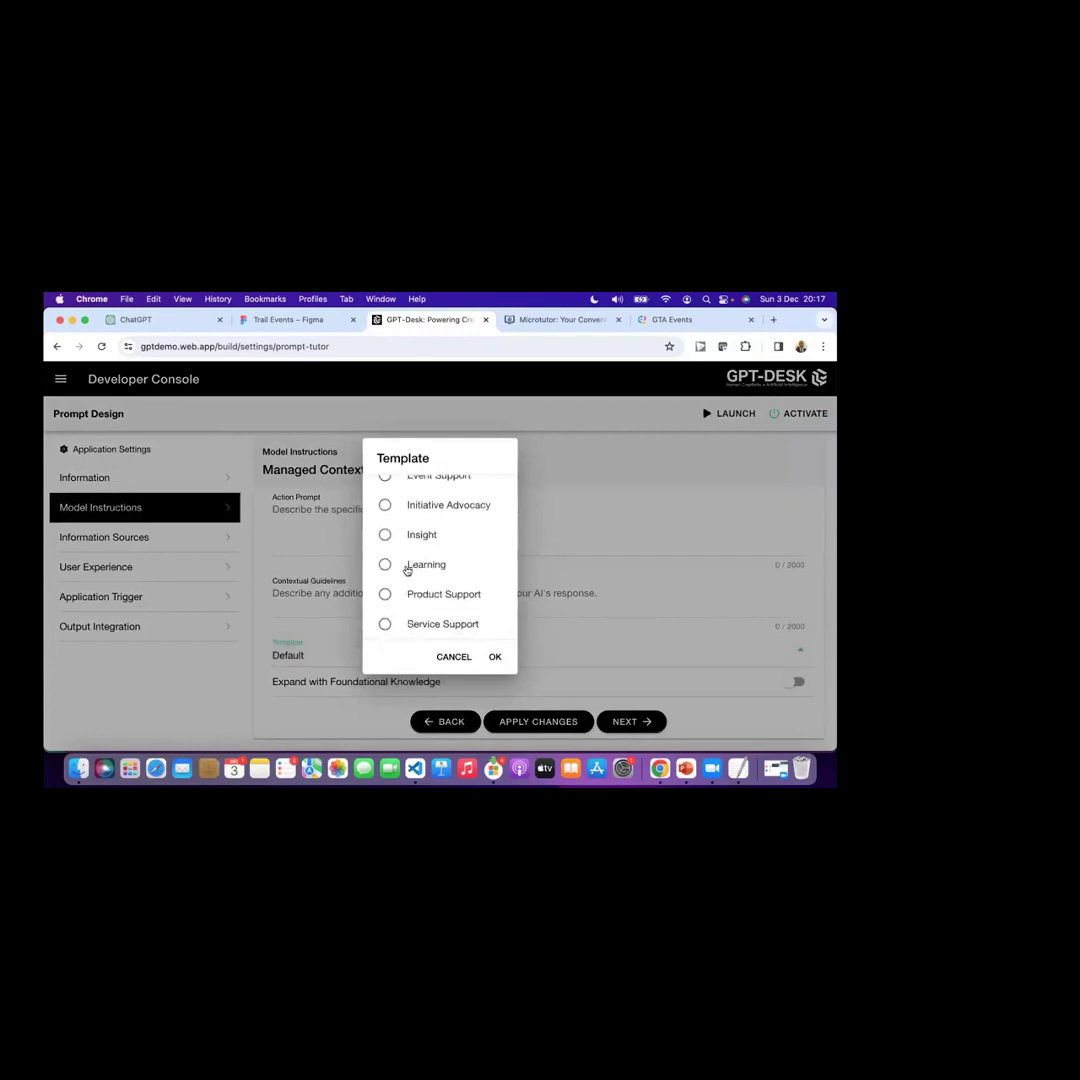
click(411, 566)
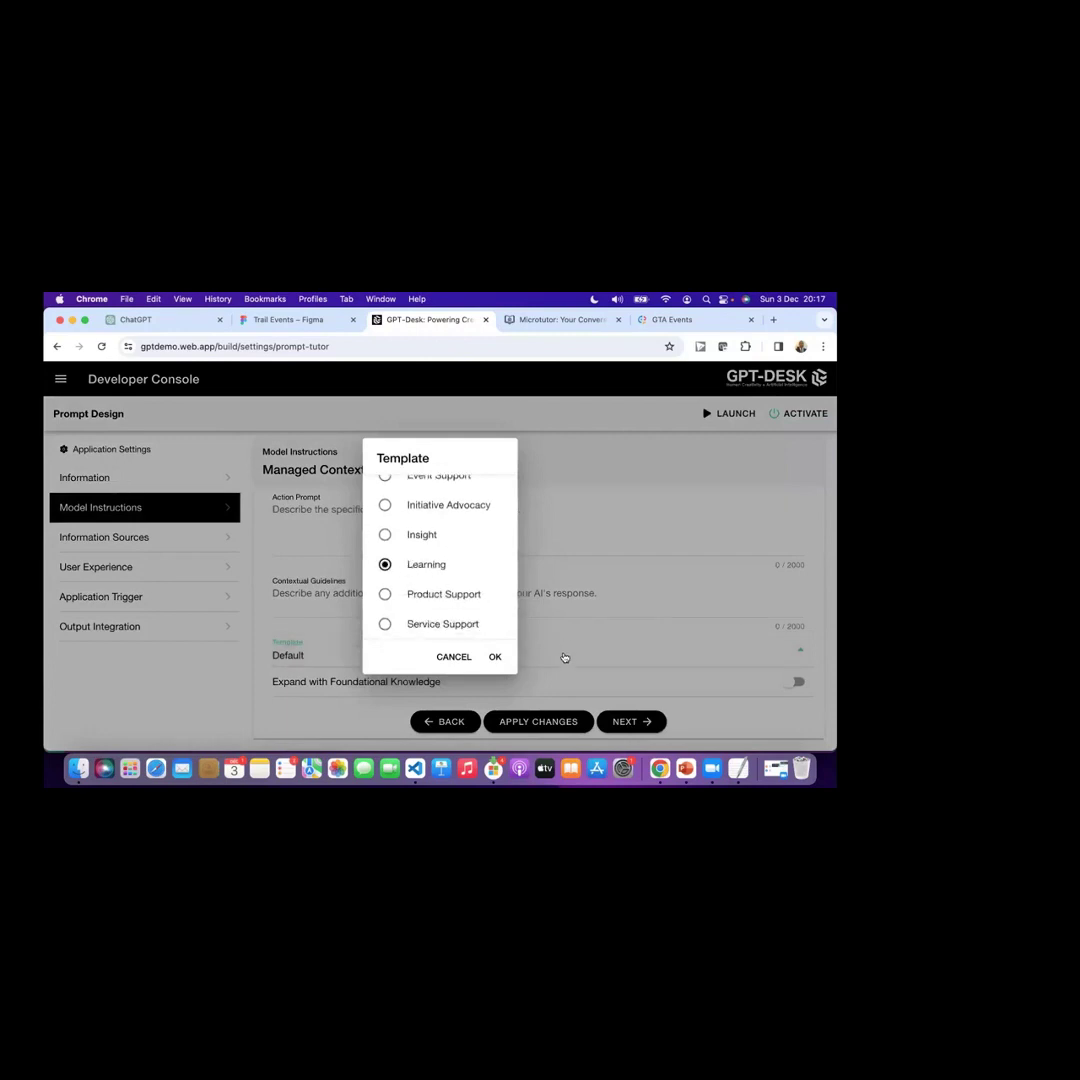
click(497, 657)
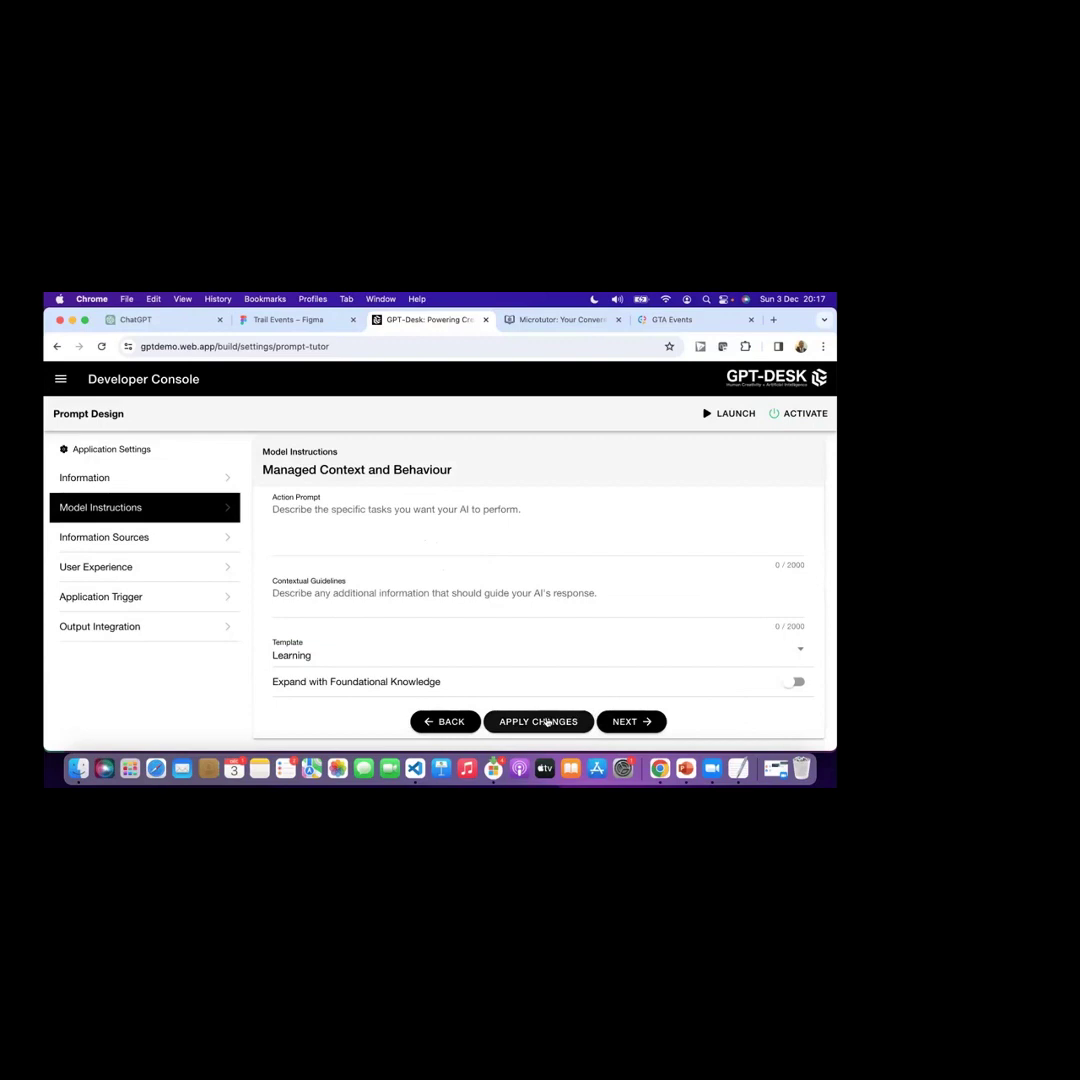
click(796, 684)
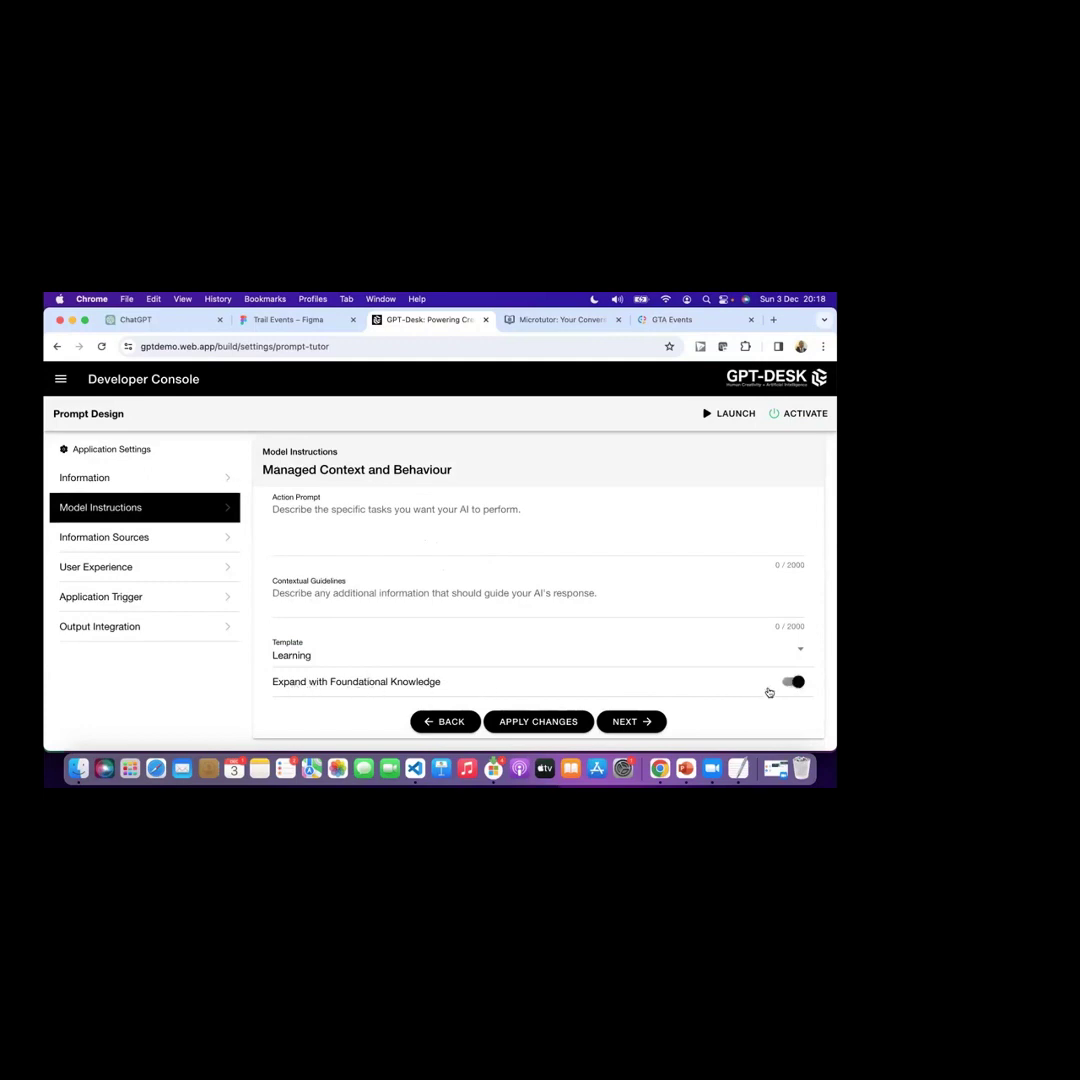
Step: Attach PromptDesign.txt as the file in Information Sources, continue to User Experience and apply the changes
click(632, 721)
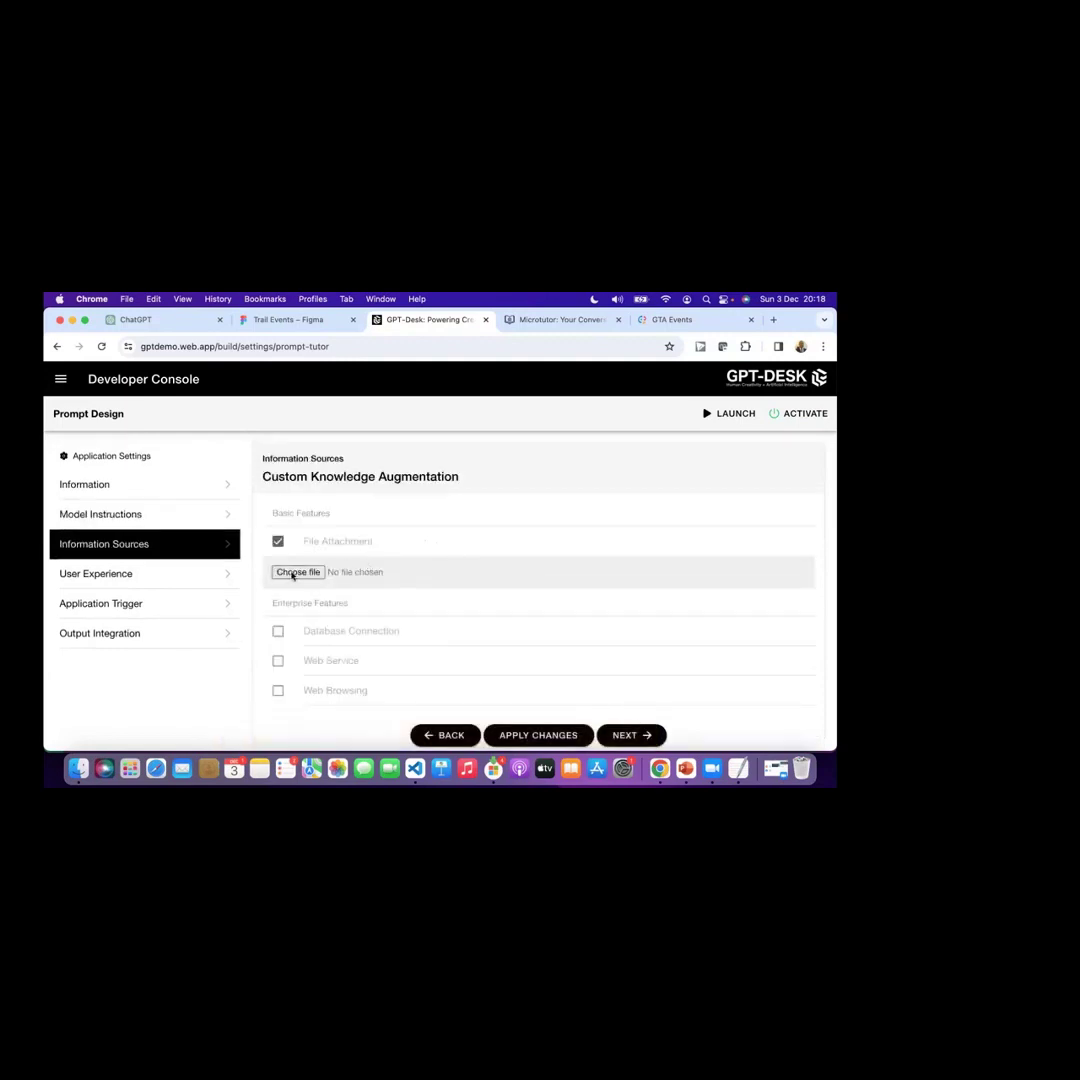
click(297, 572)
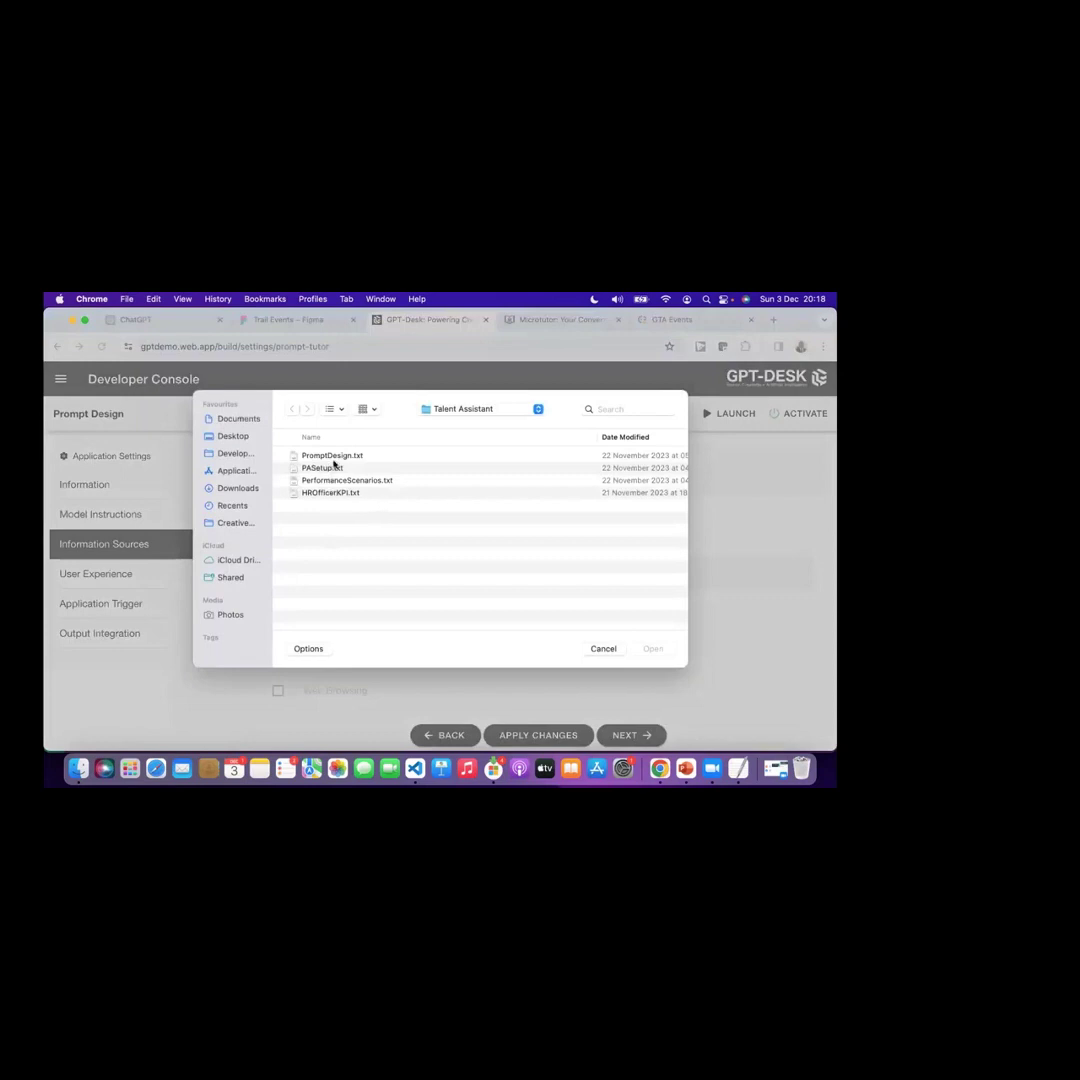
click(346, 457)
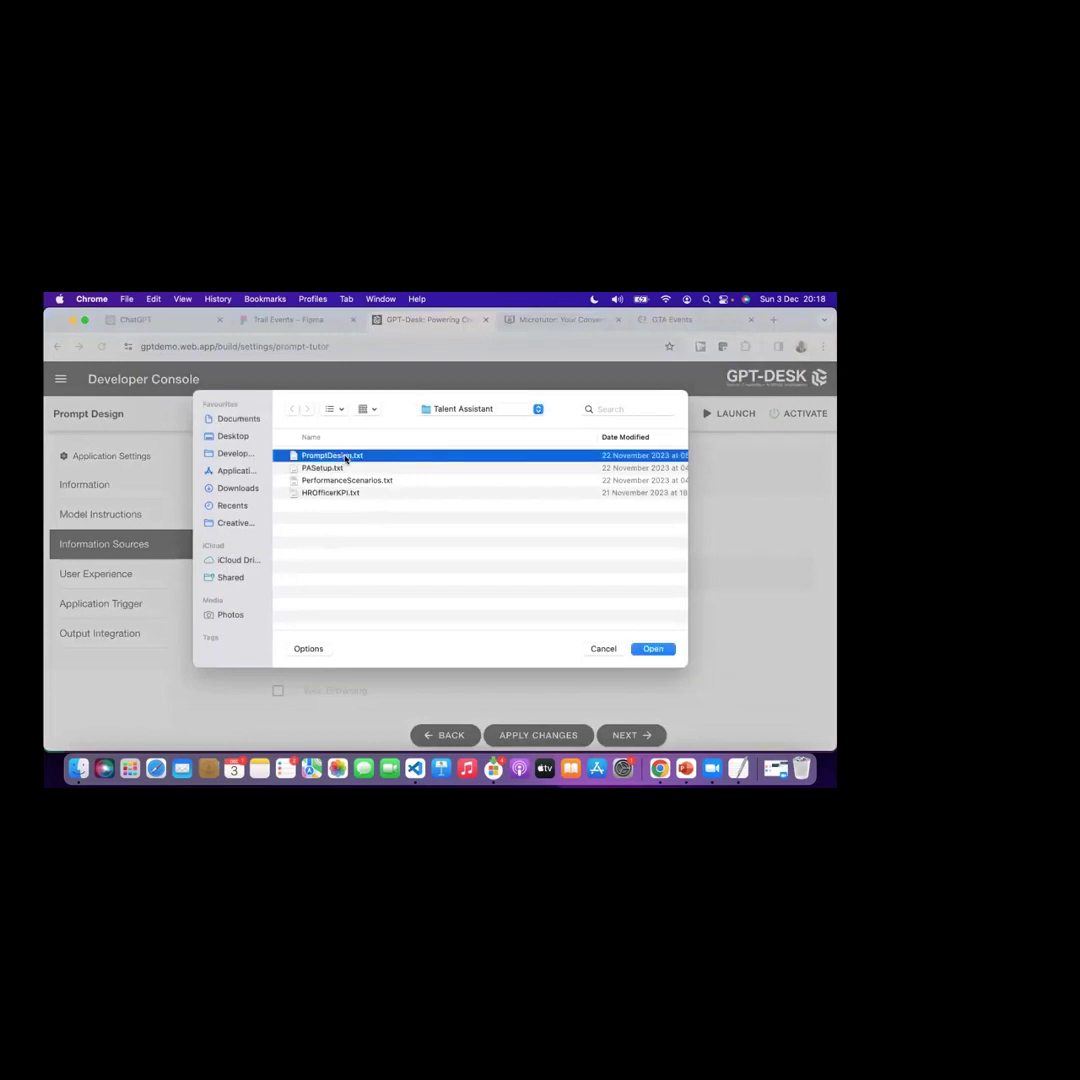
double_click(346, 457)
scroll(523, 588, down, 1)
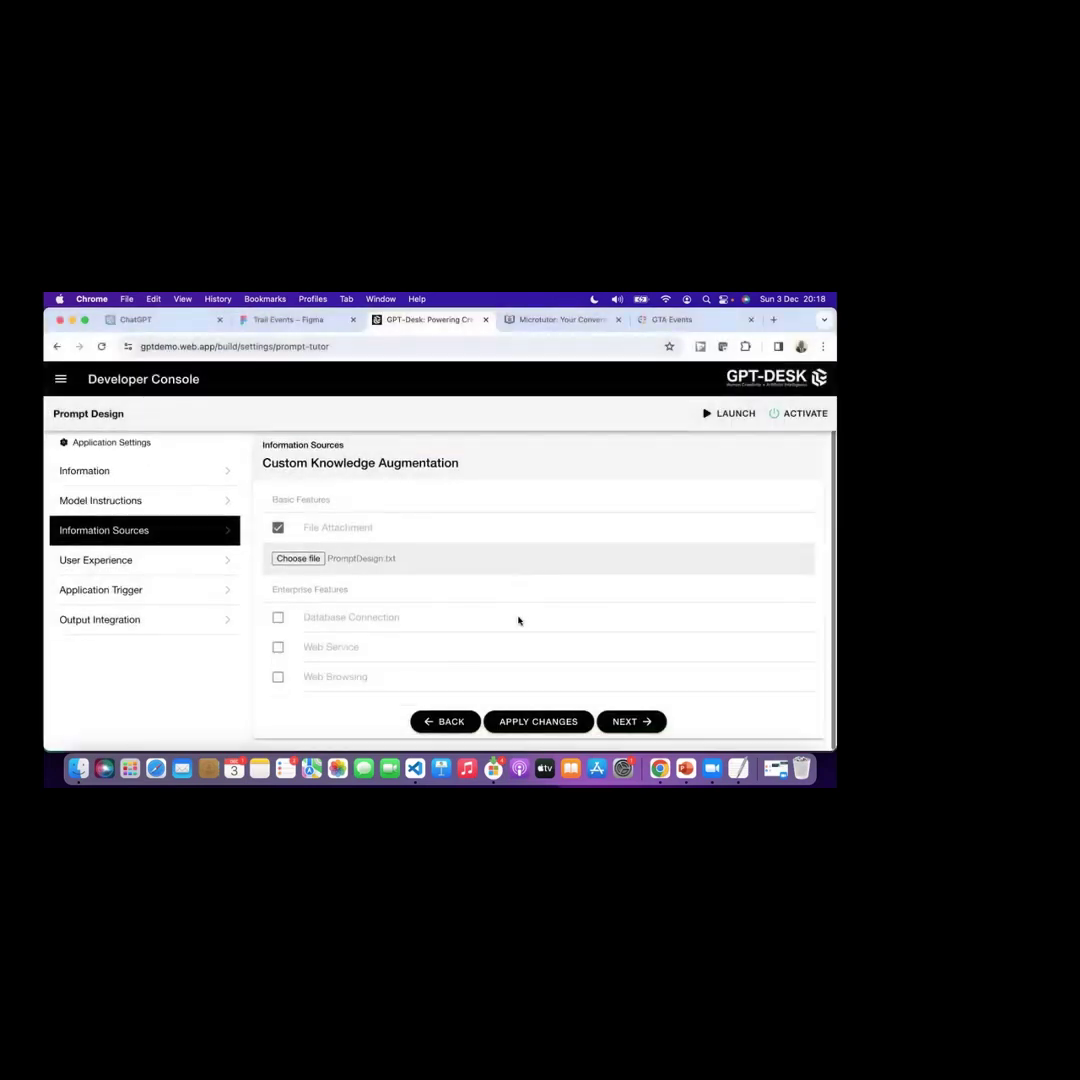
click(625, 721)
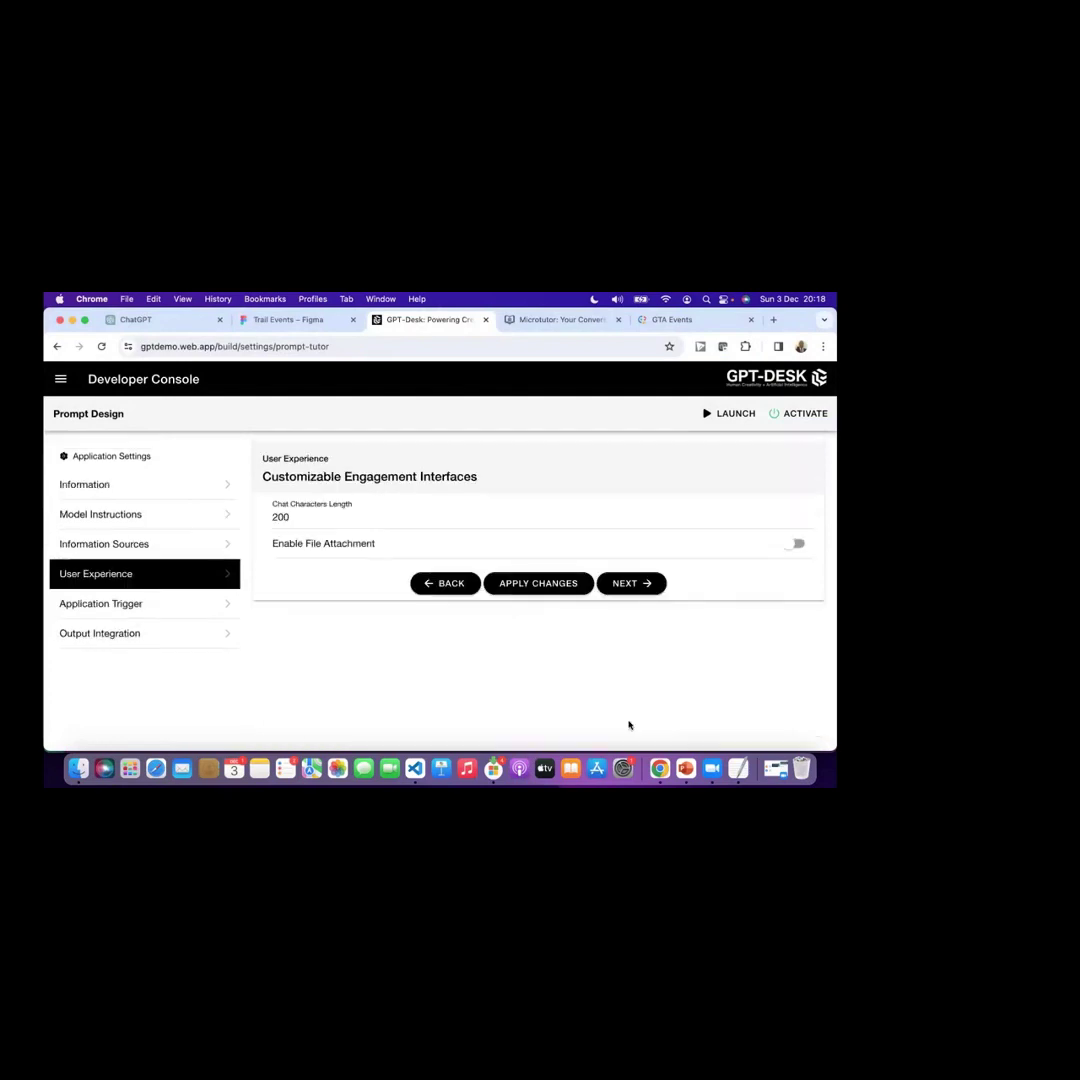
click(546, 587)
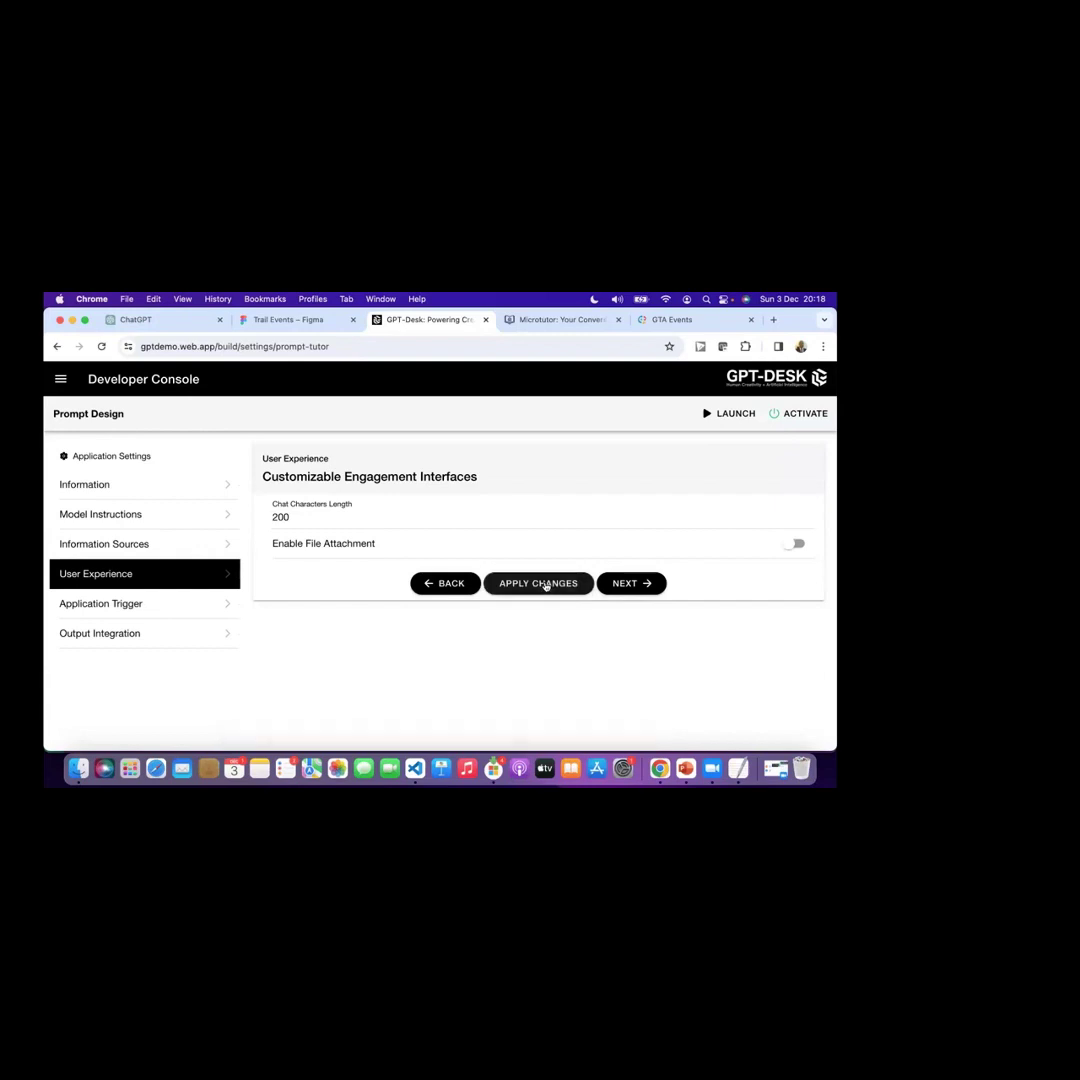
Step: Launch the Prompt Design application and restart its conversation with PromptTutor
click(721, 413)
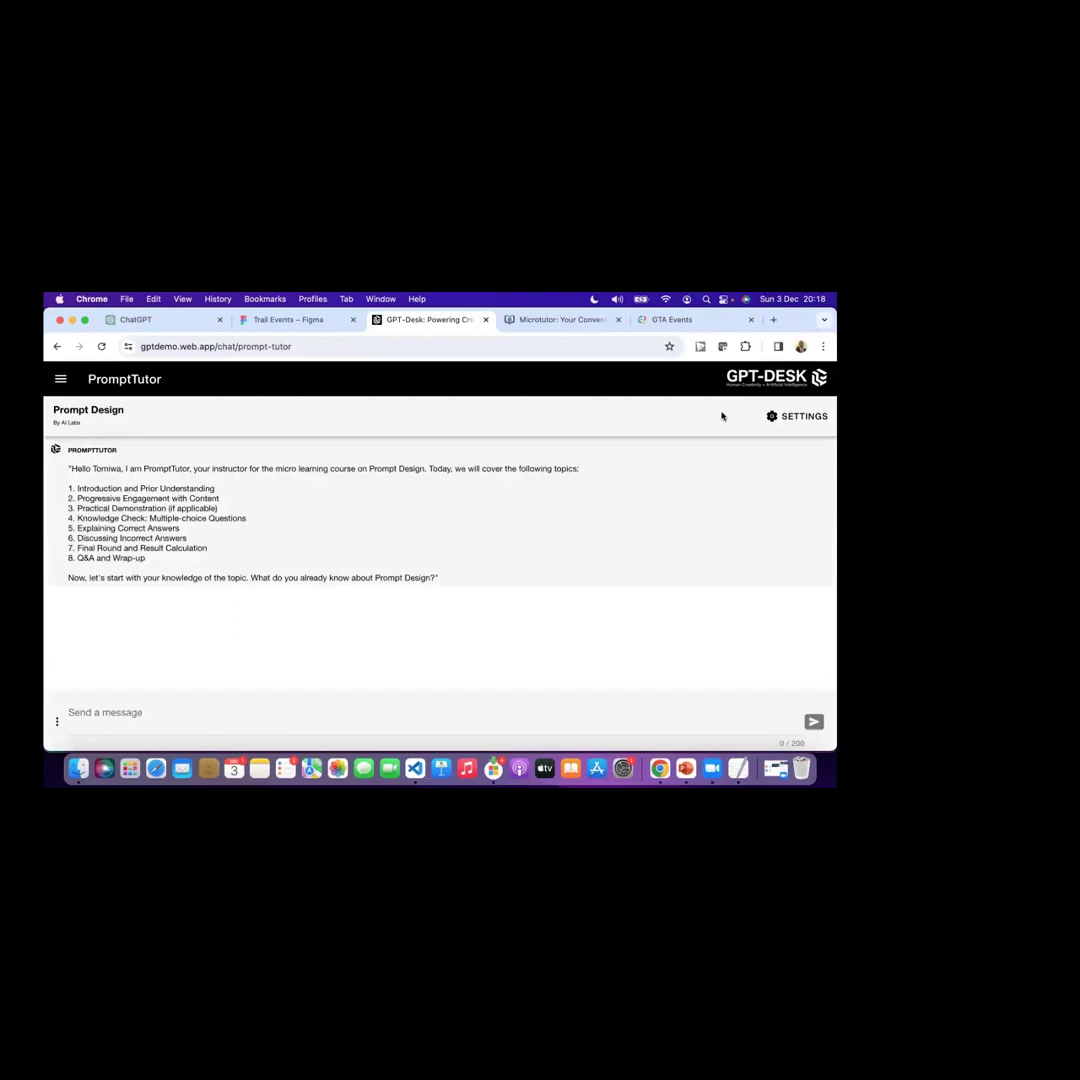
click(57, 721)
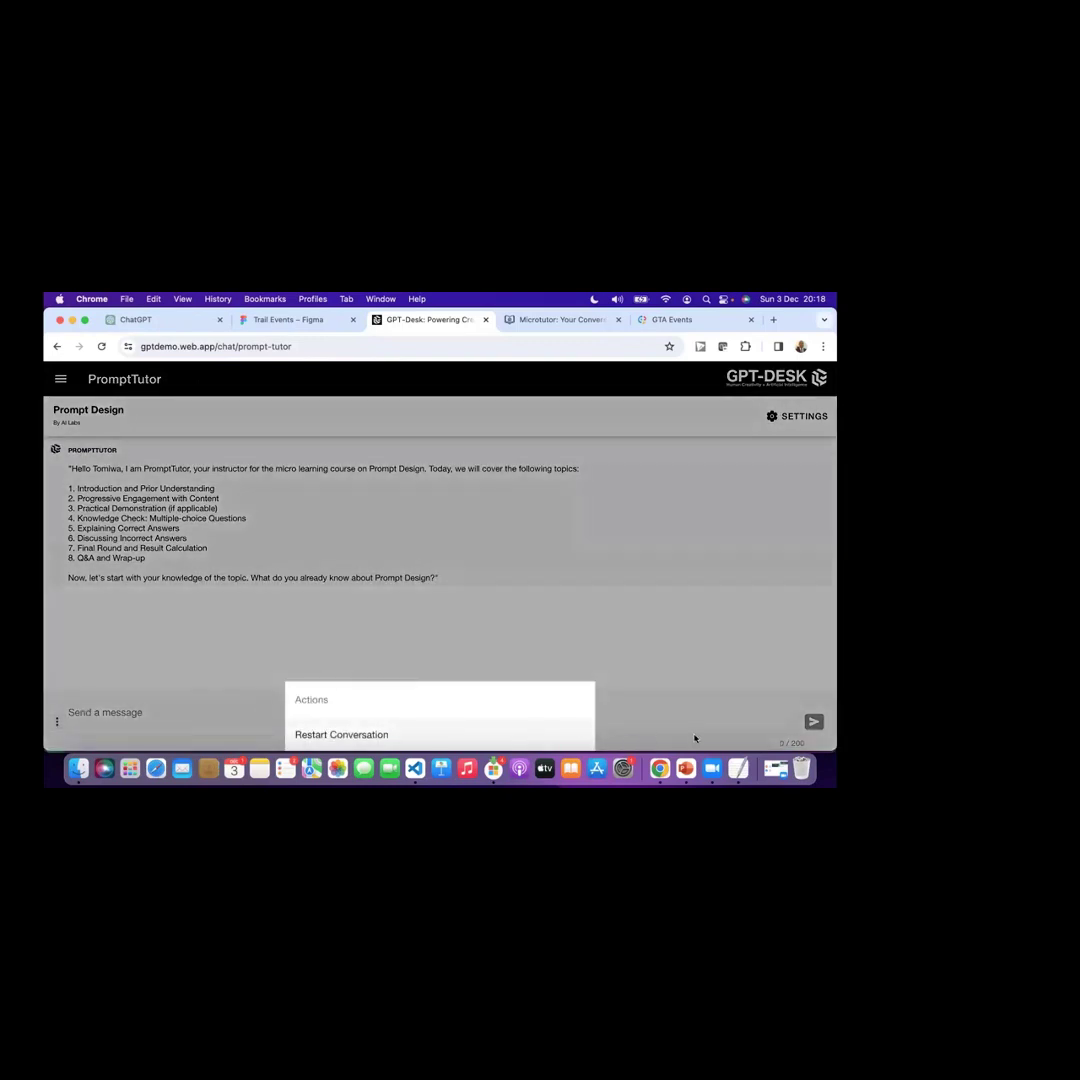
click(356, 735)
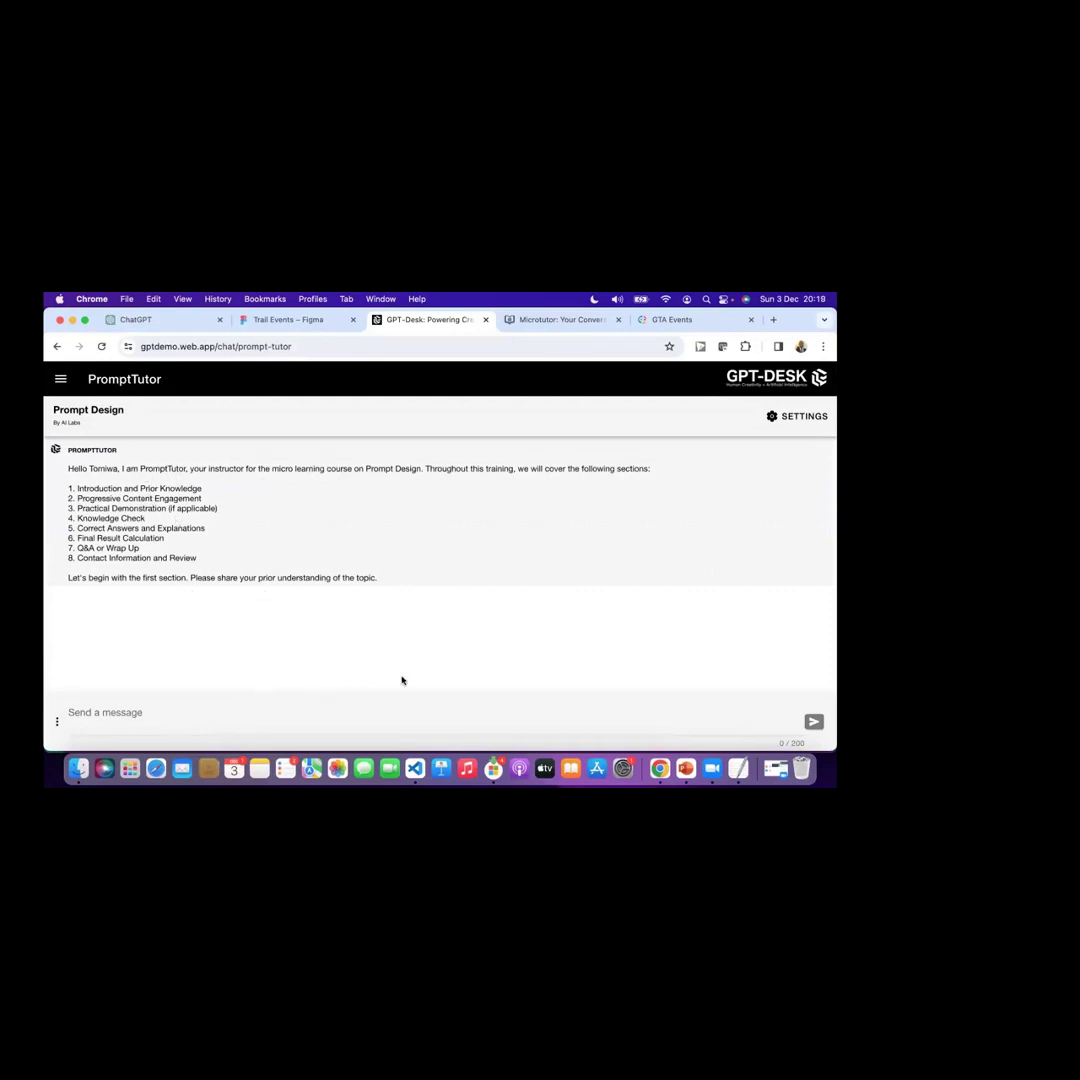
Step: Answer PromptTutor's question about prior understanding with the message "I dont know about propmt design."
click(269, 718)
text(I)
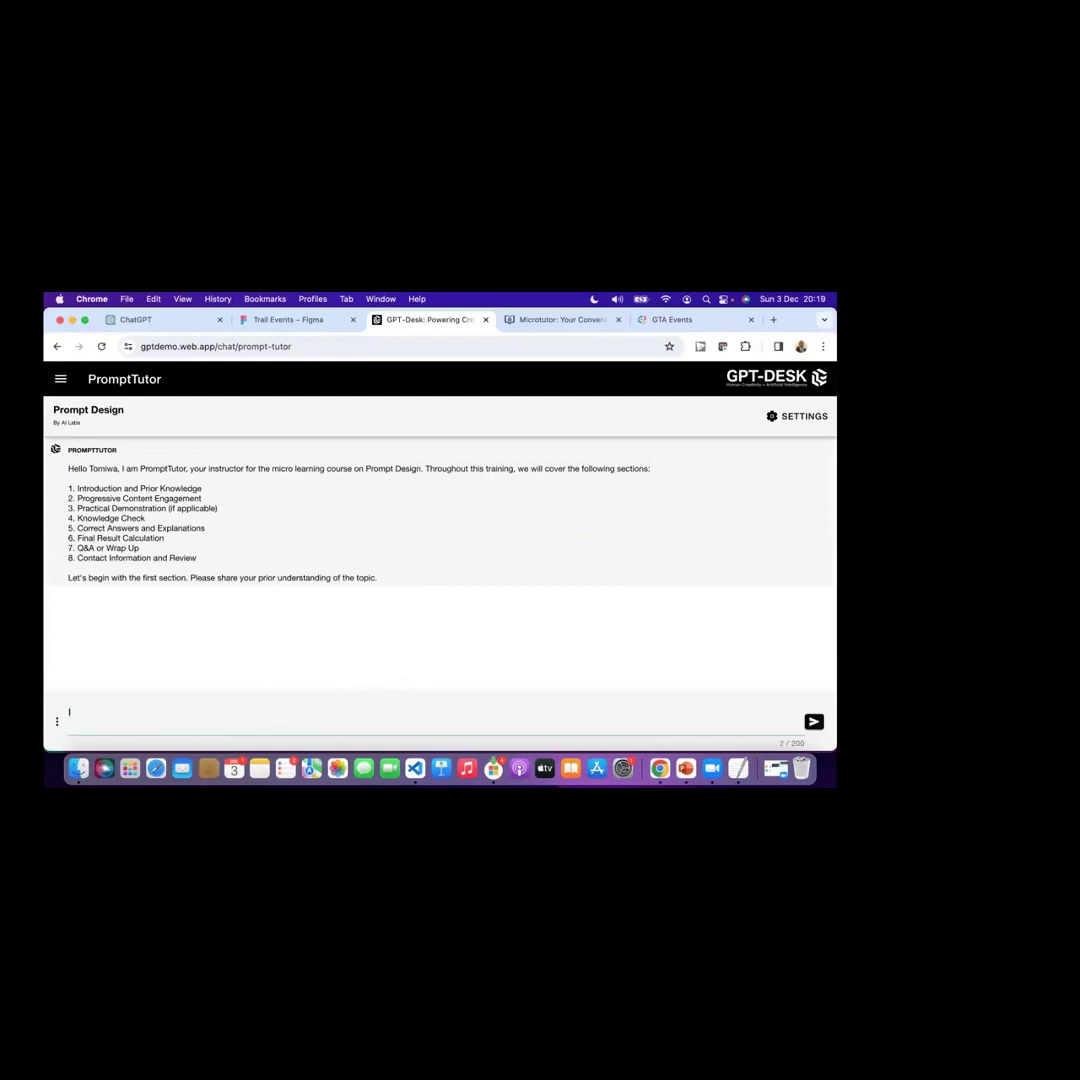
text( dont know ba)
key(BackSpace)
key(BackSpace)
text(about propt design.)
click(172, 714)
text(m)
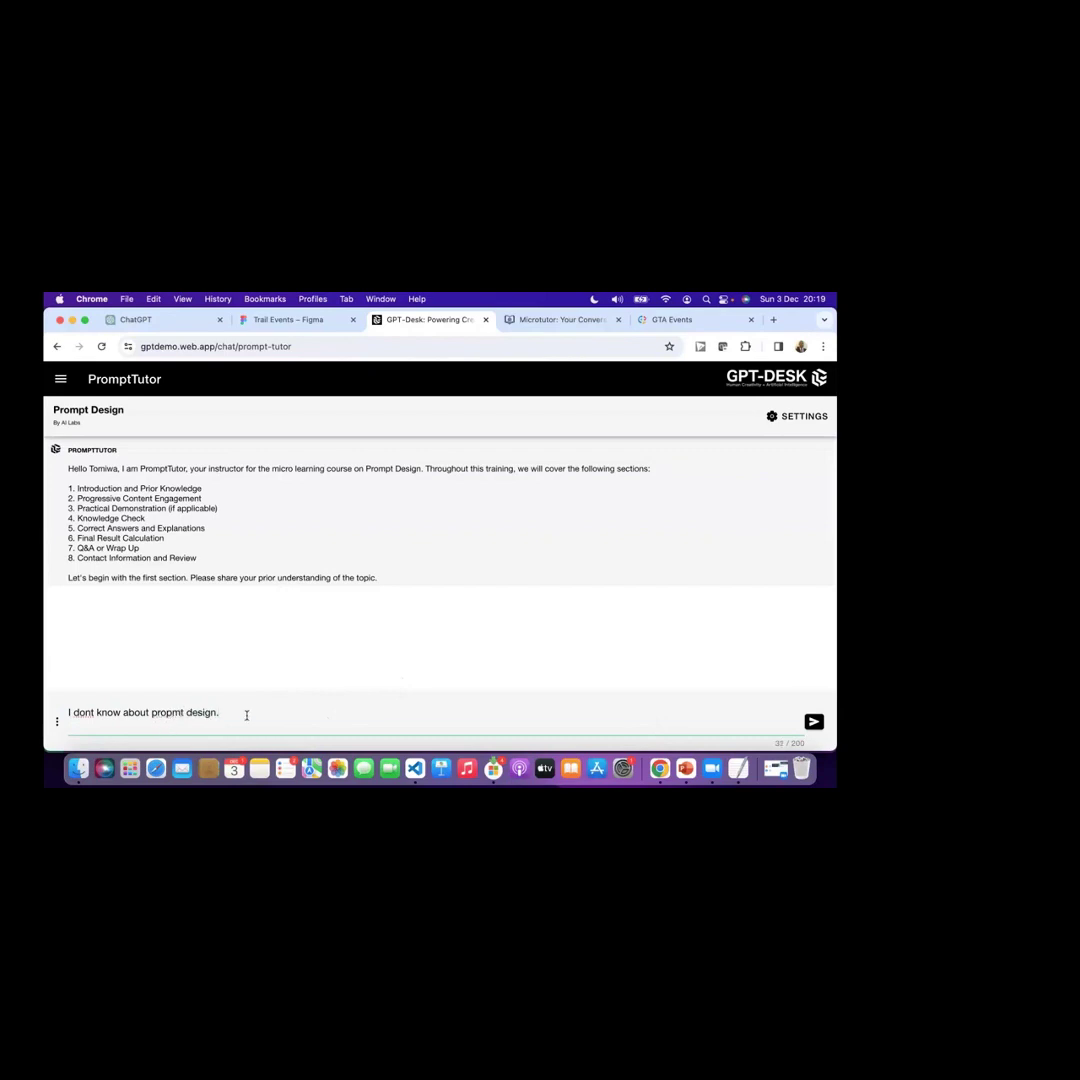
click(814, 722)
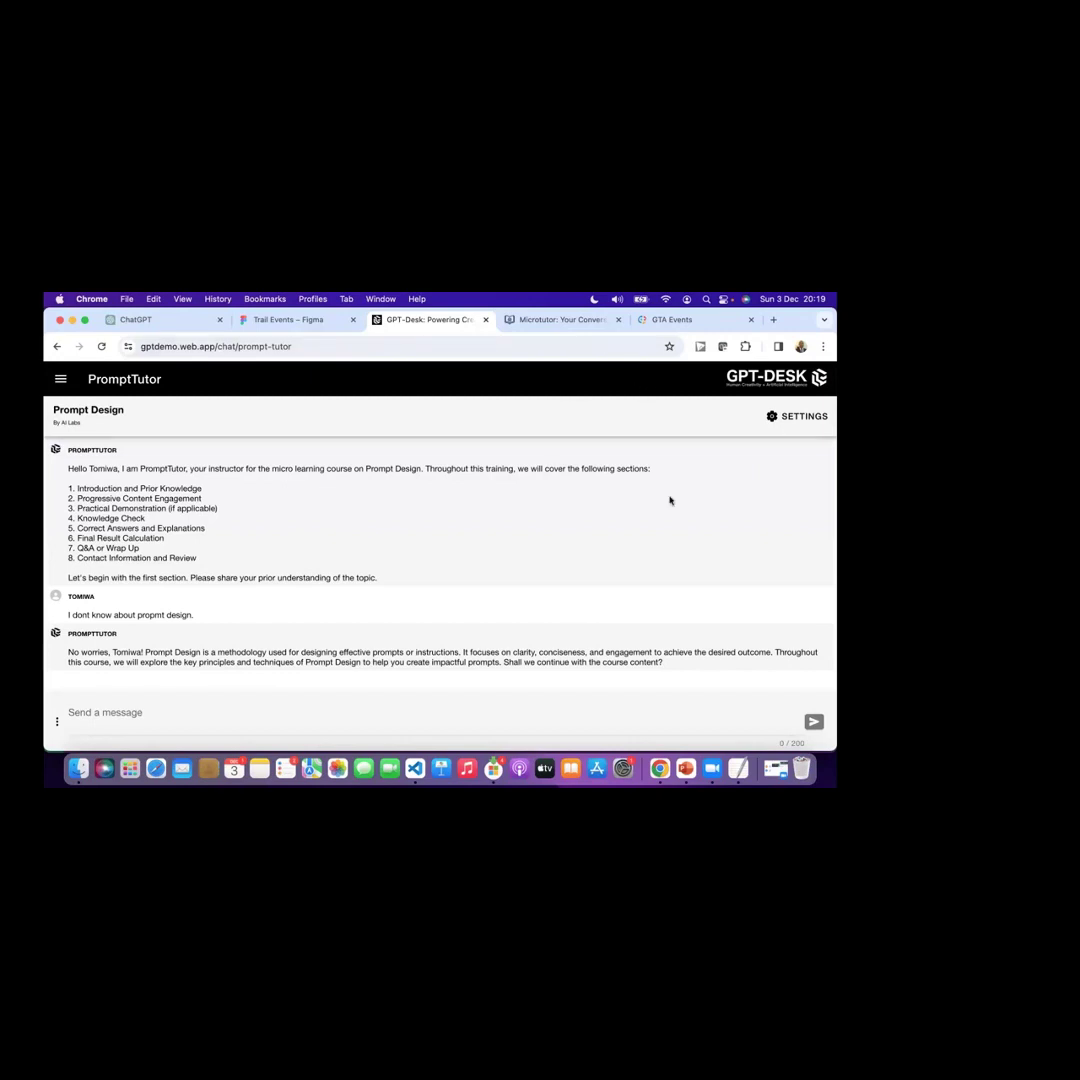
Step: Activate the Prompt Design application in its settings and launch it from the Development Store
click(792, 417)
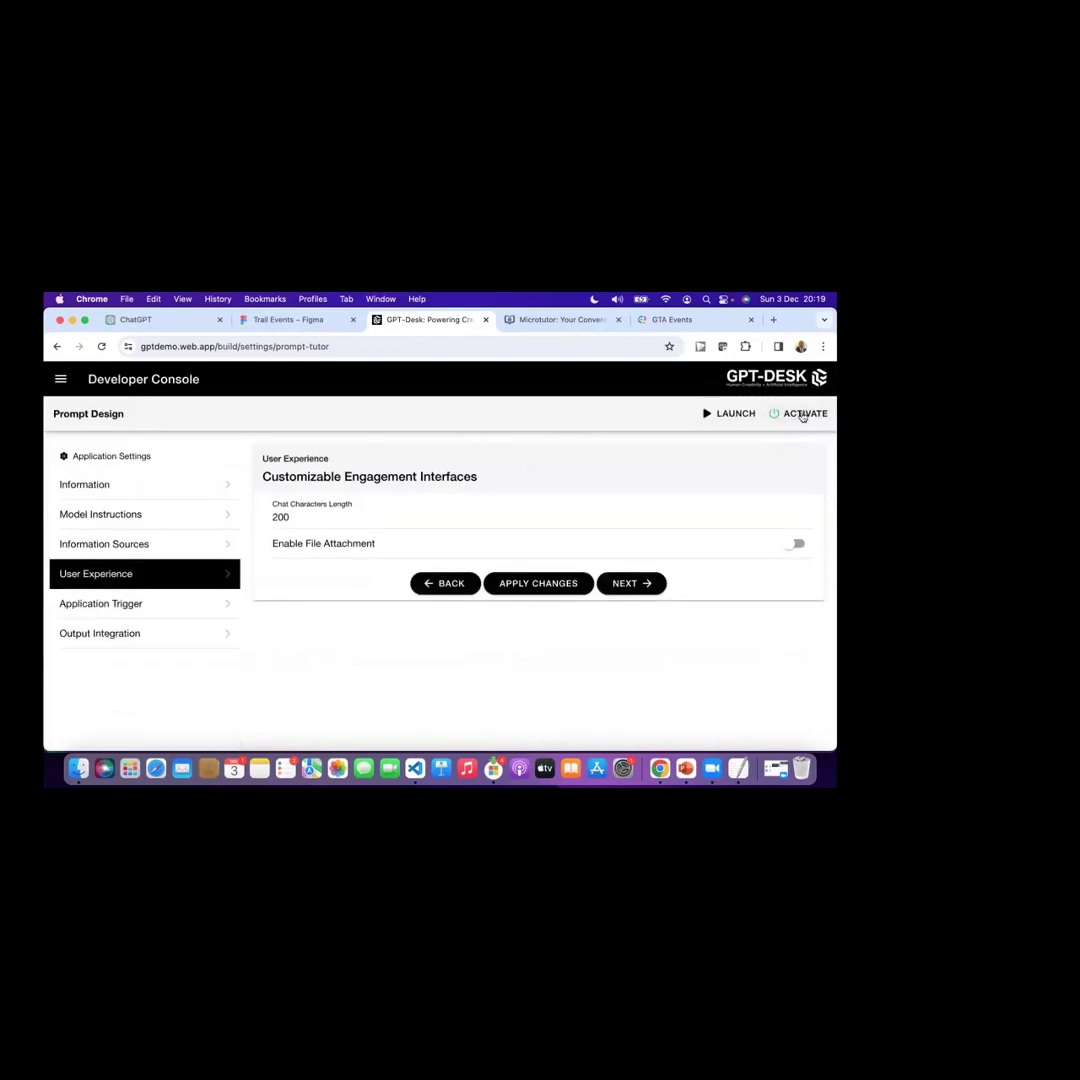
click(802, 414)
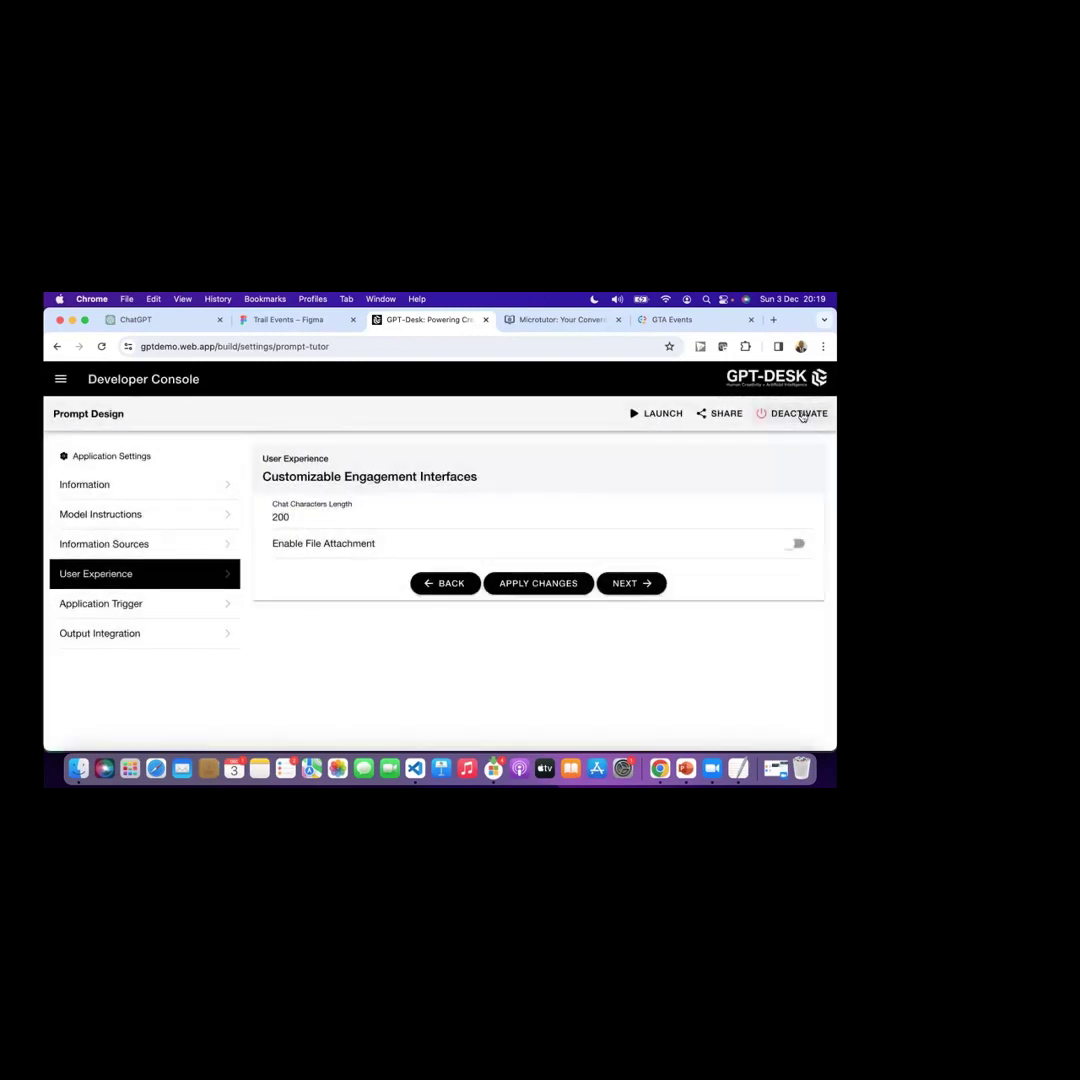
click(60, 379)
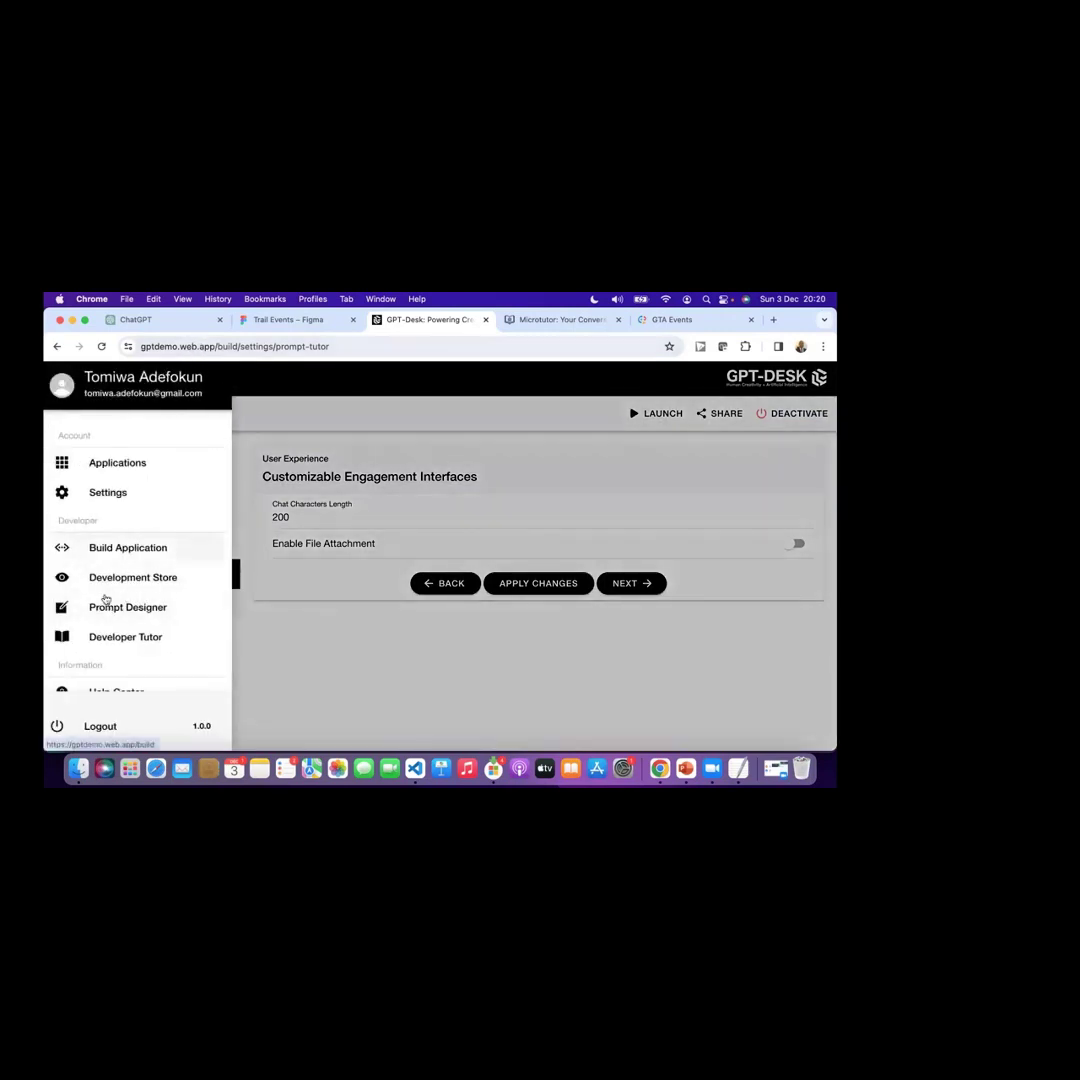
click(131, 578)
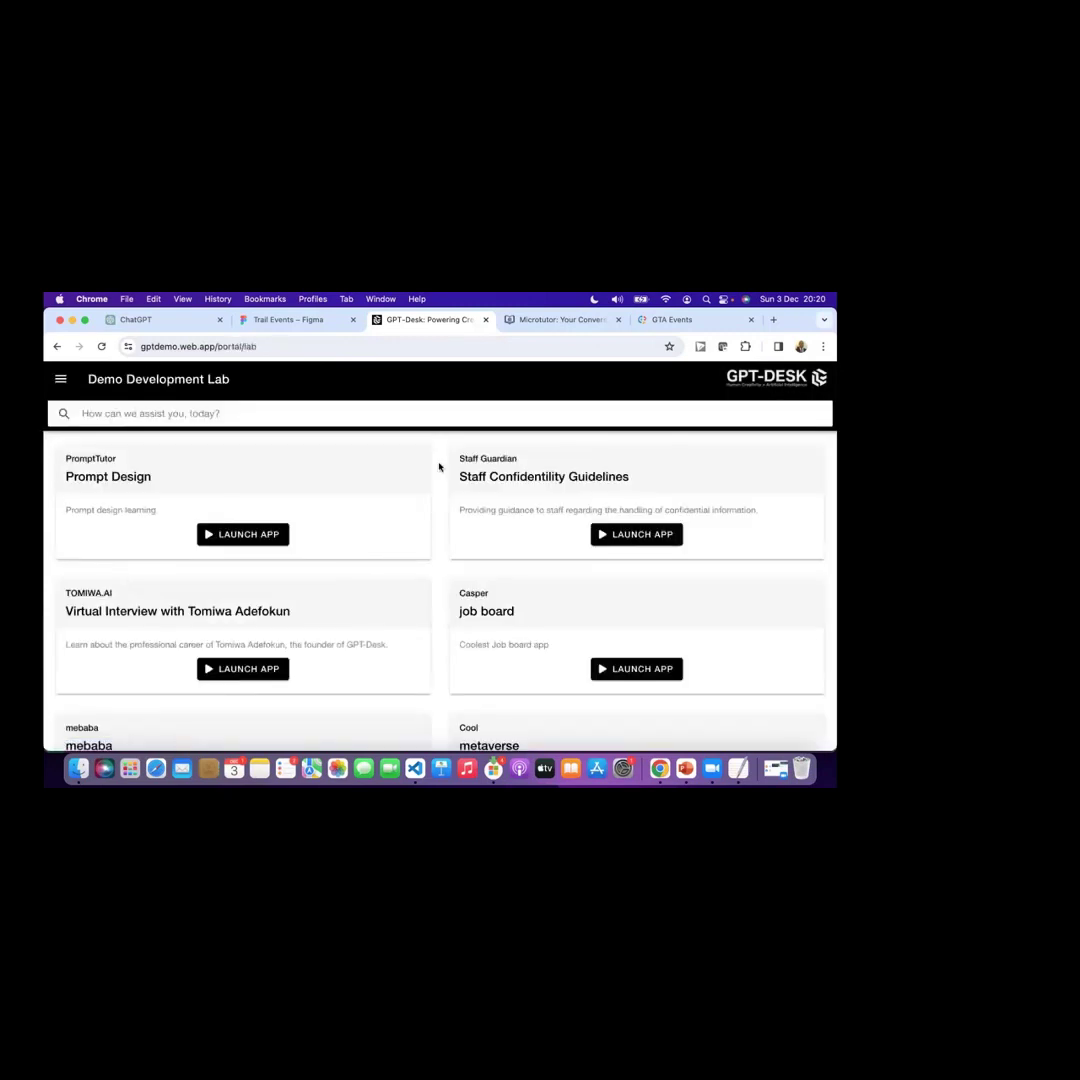
click(249, 535)
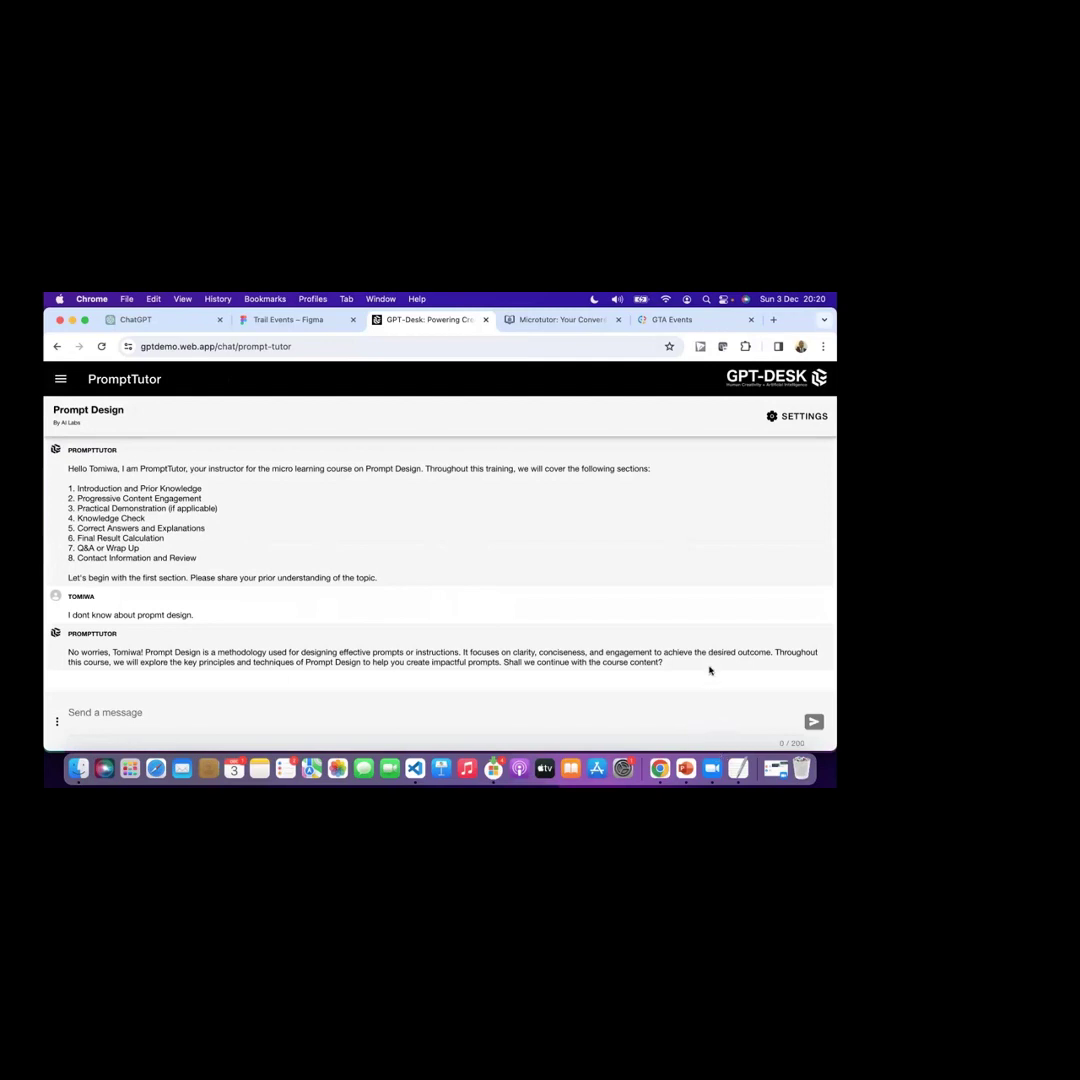
Step: Switch to PowerPoint to check the "Getting Started with NO CODE" demonstration list, and return to Chrome
click(685, 768)
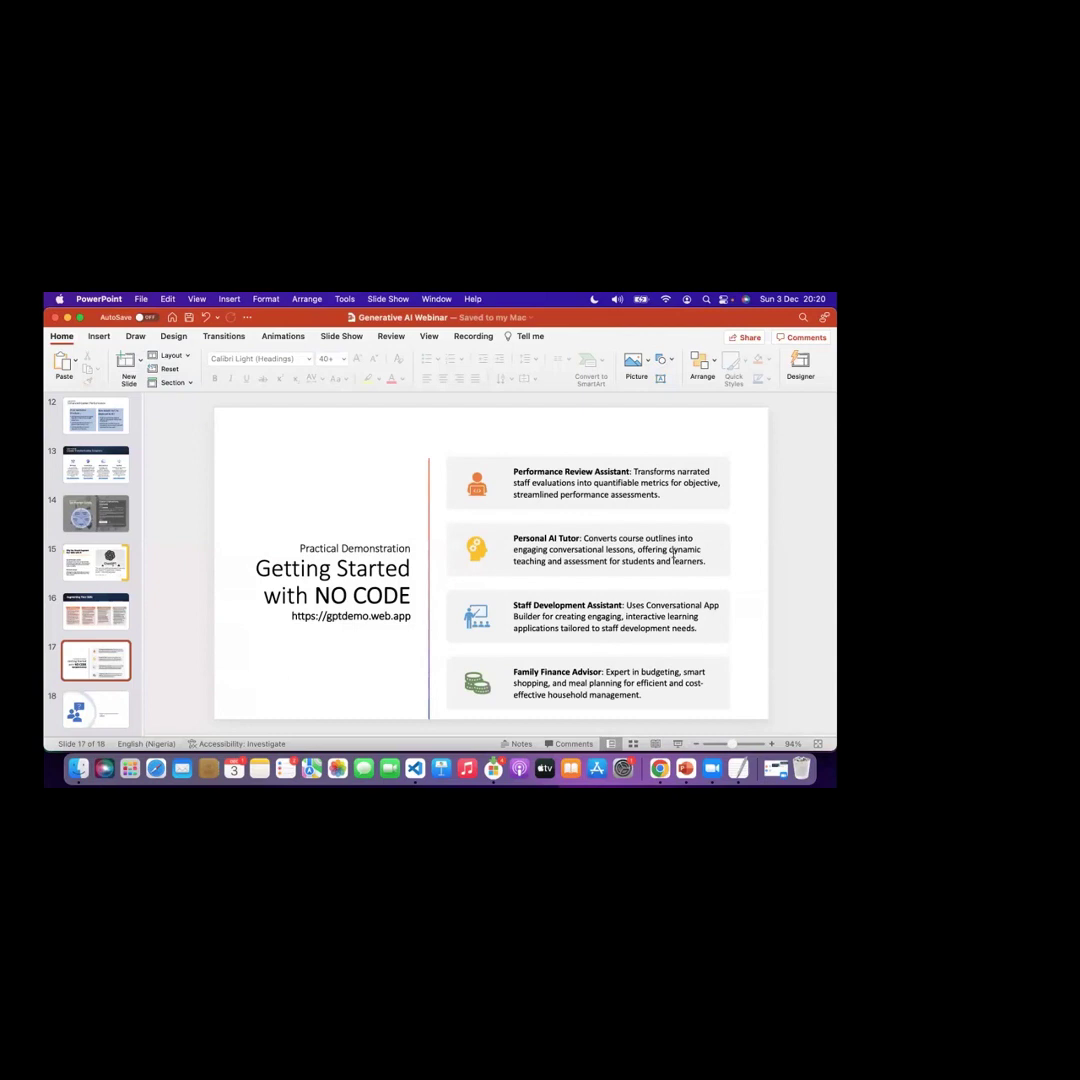
scroll(689, 564, down, 2)
scroll(689, 564, up, 2)
click(659, 768)
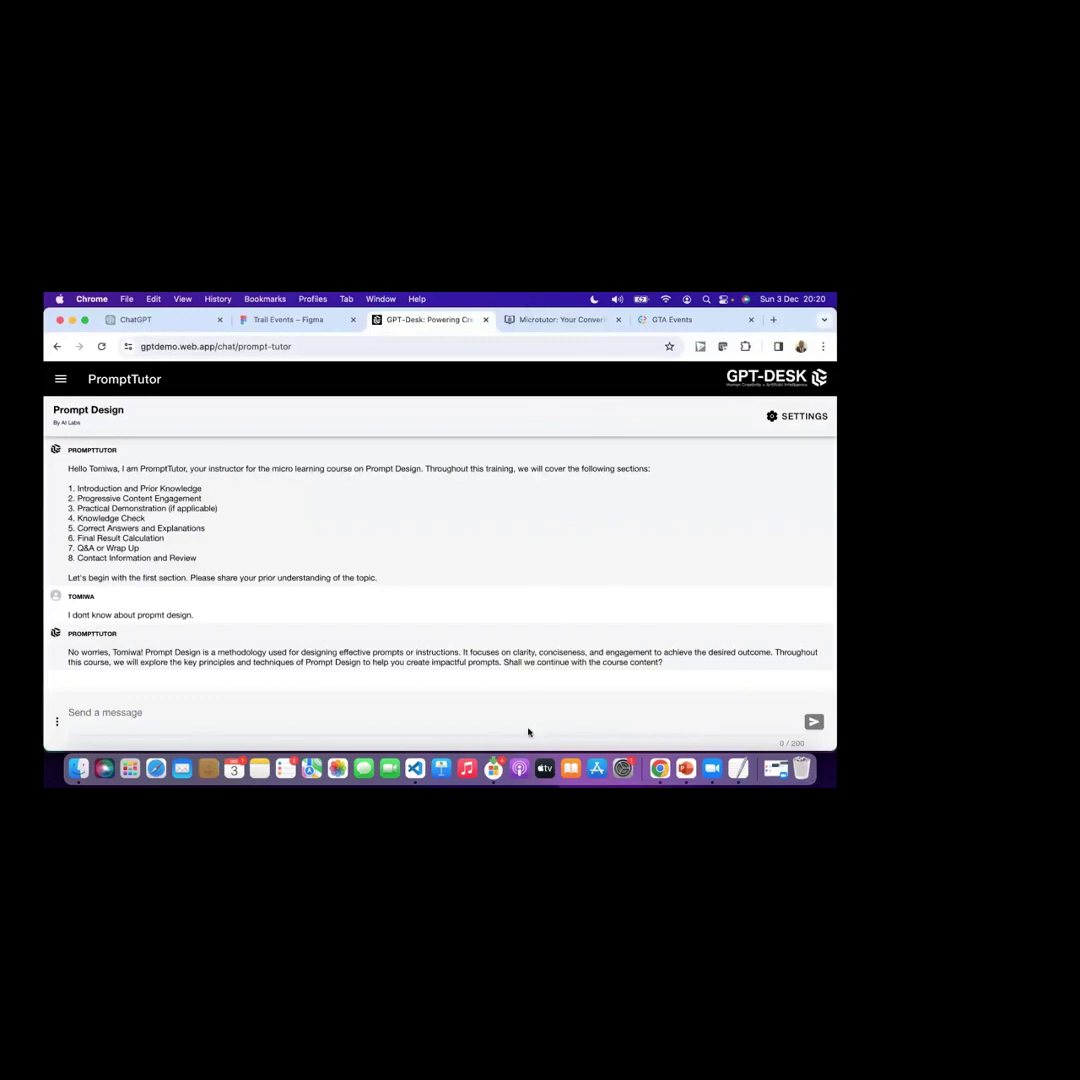
Step: Switch to the Microtutor Demo Portal, reload it and launch the Staff Micro Learning Generator
click(549, 320)
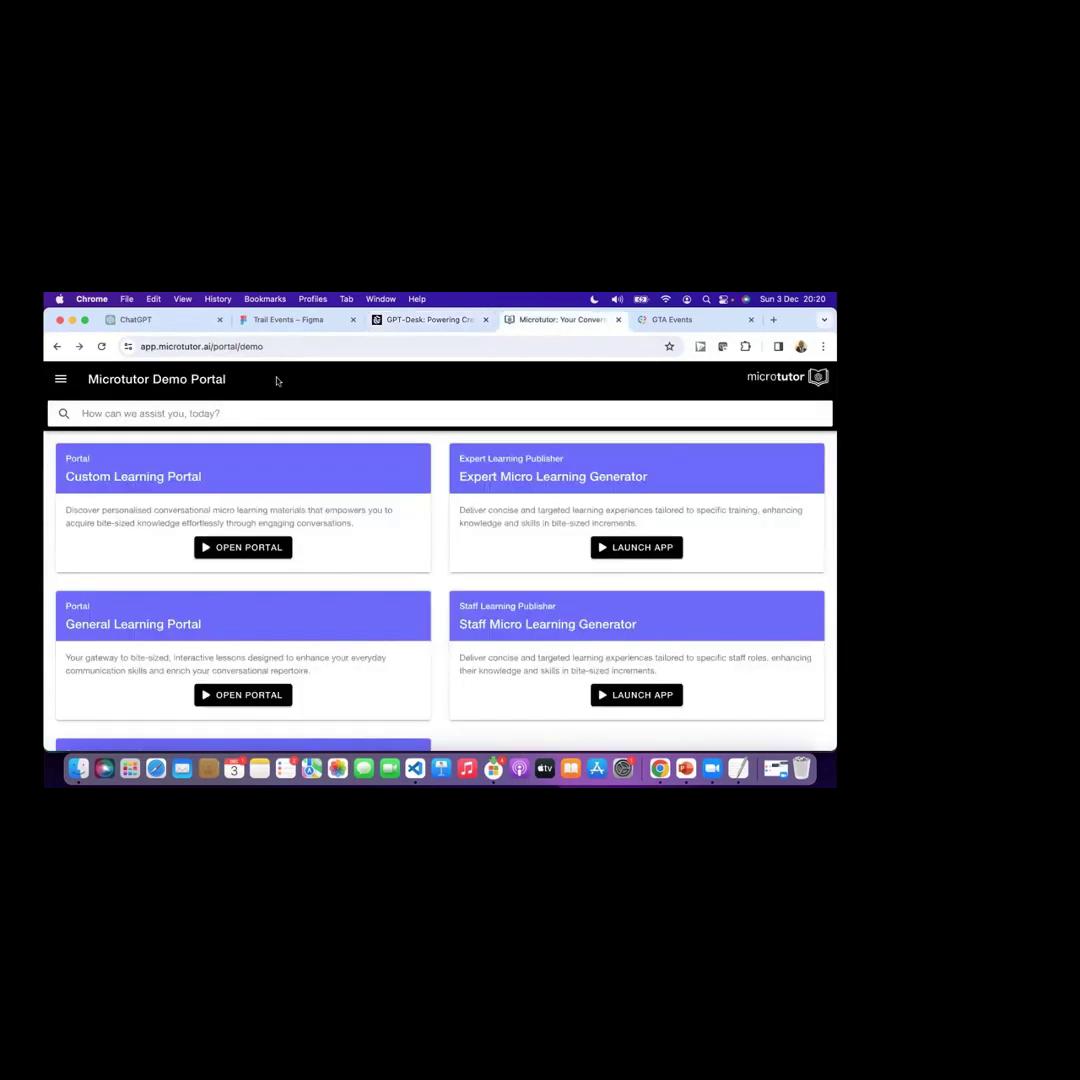
scroll(588, 494, down, 3)
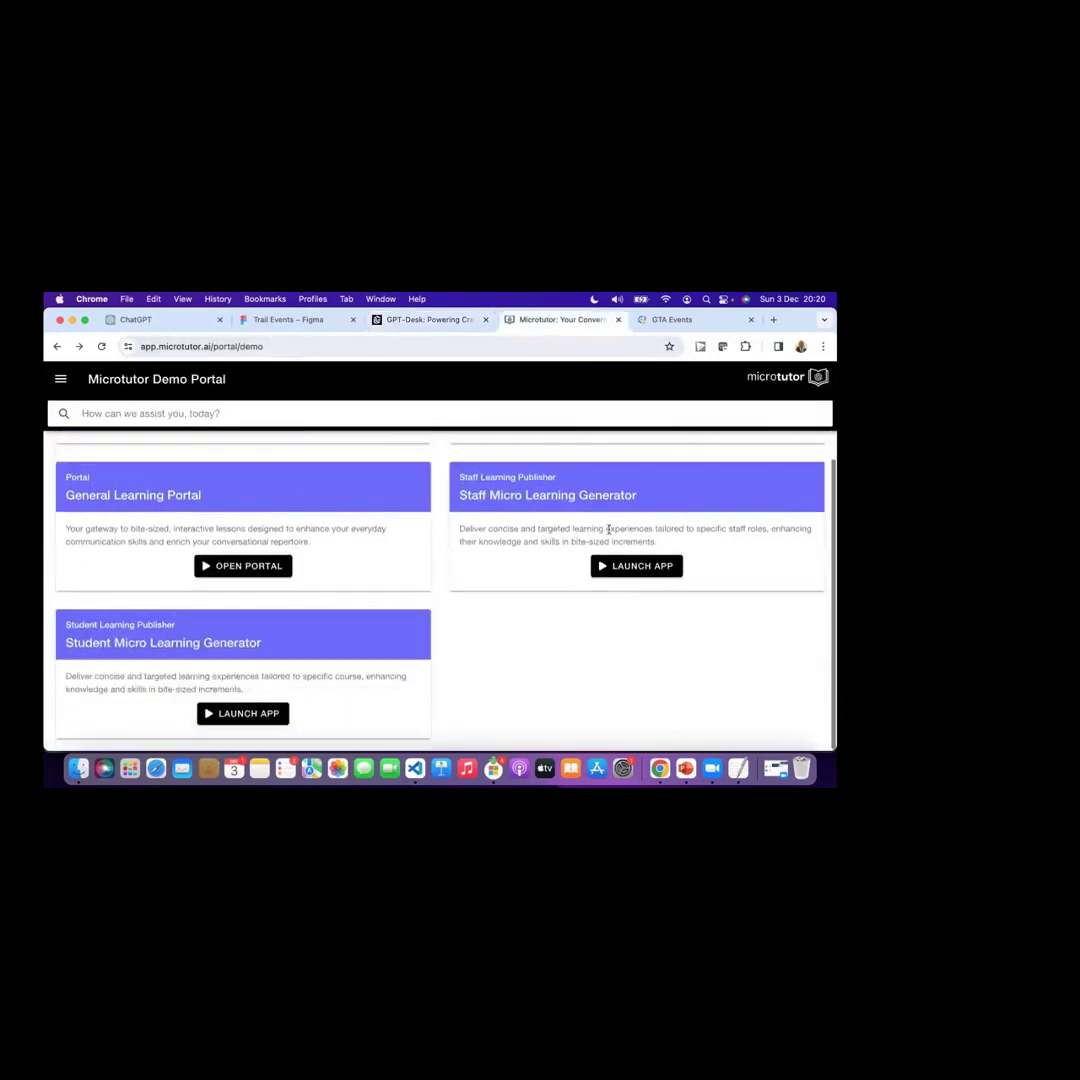
click(441, 343)
key(Return)
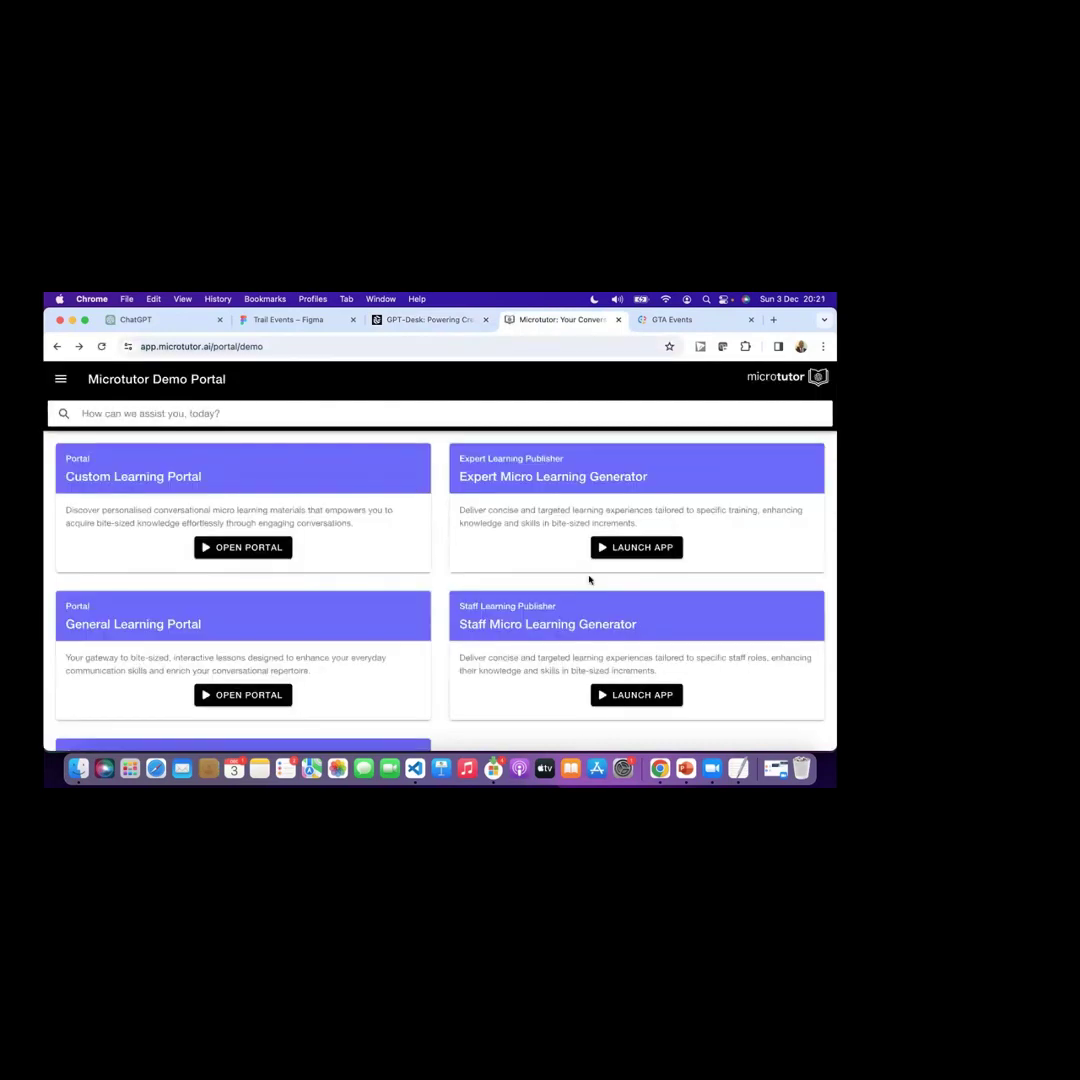
scroll(589, 578, down, 3)
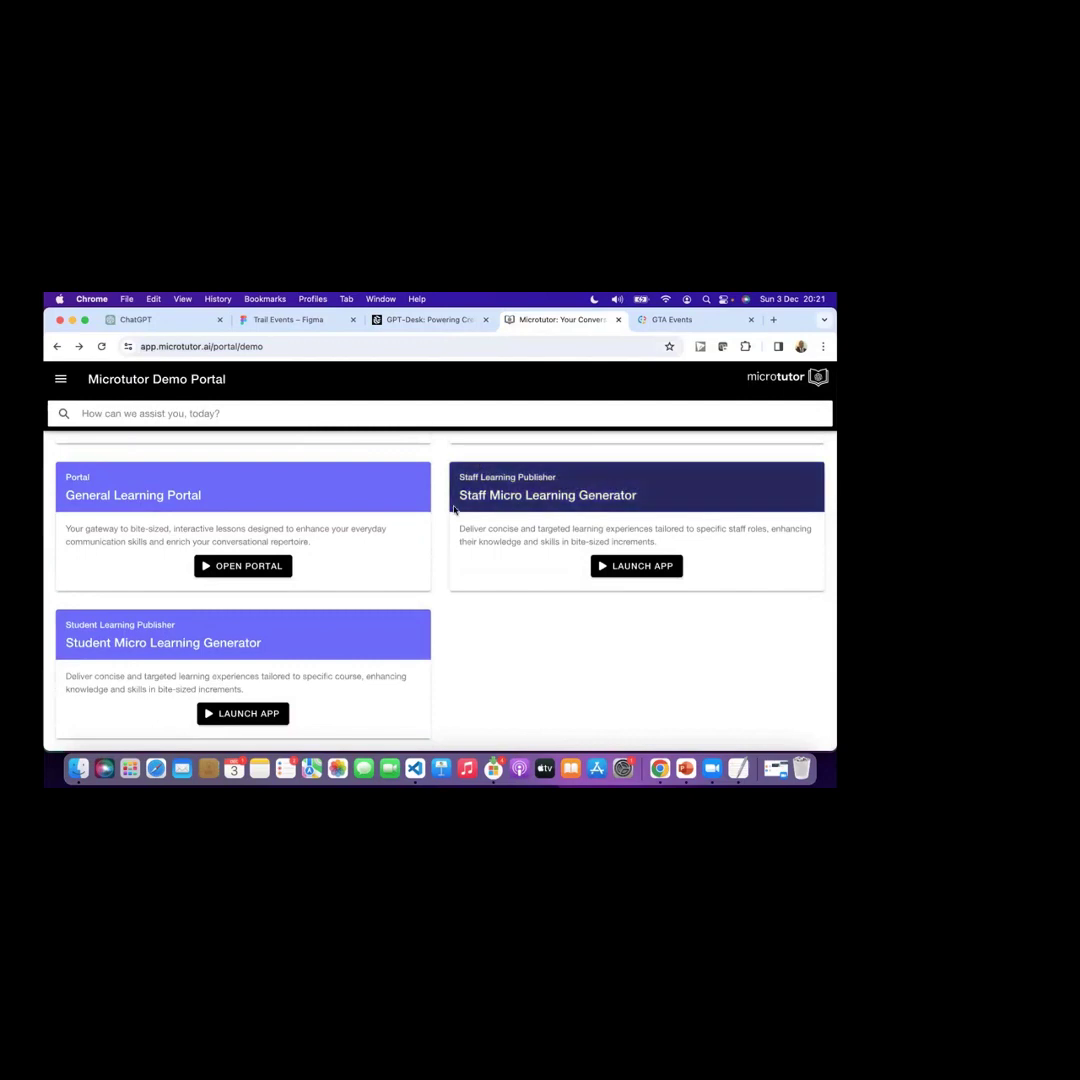
scroll(454, 505, up, 1)
scroll(454, 510, up, 2)
scroll(454, 510, down, 3)
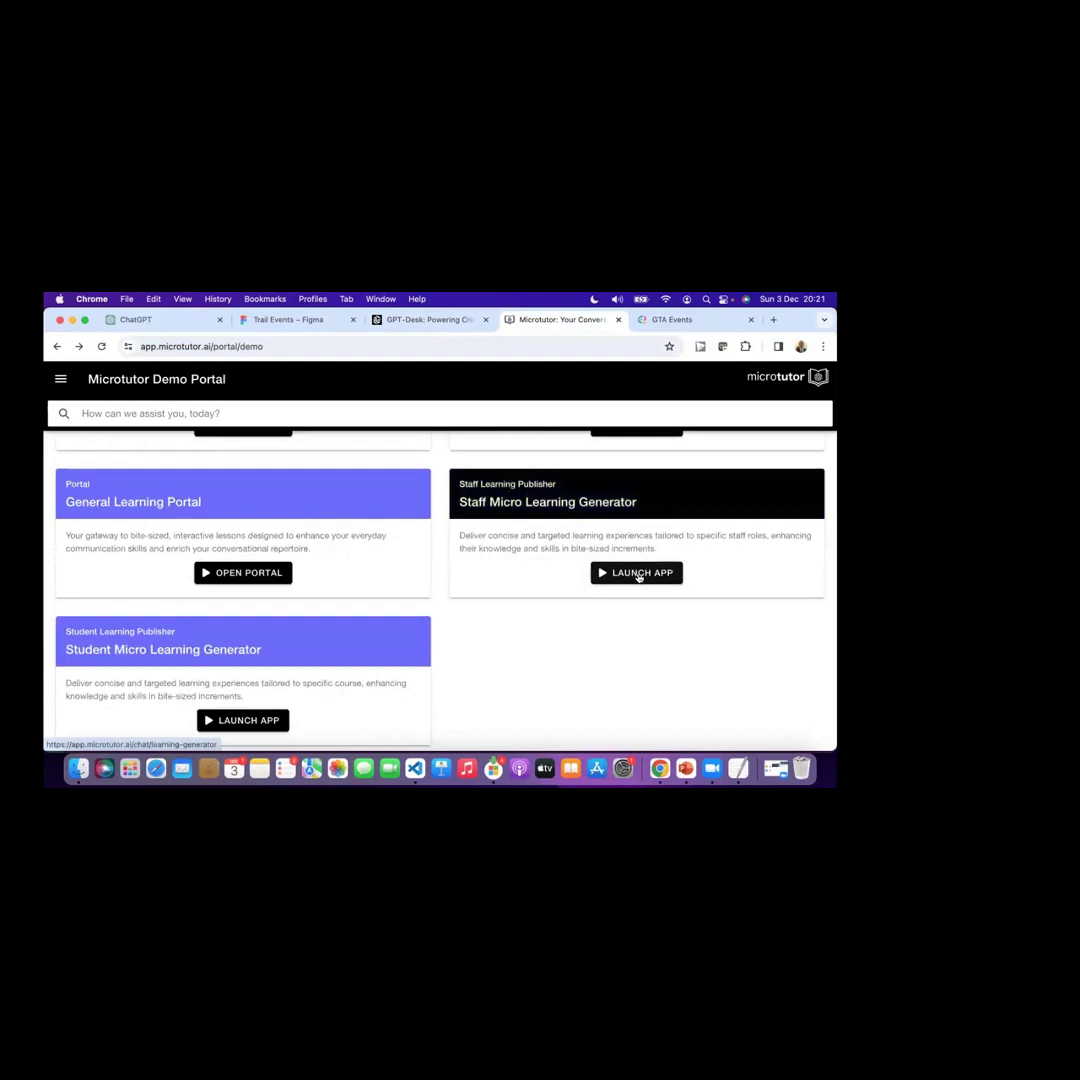
click(638, 573)
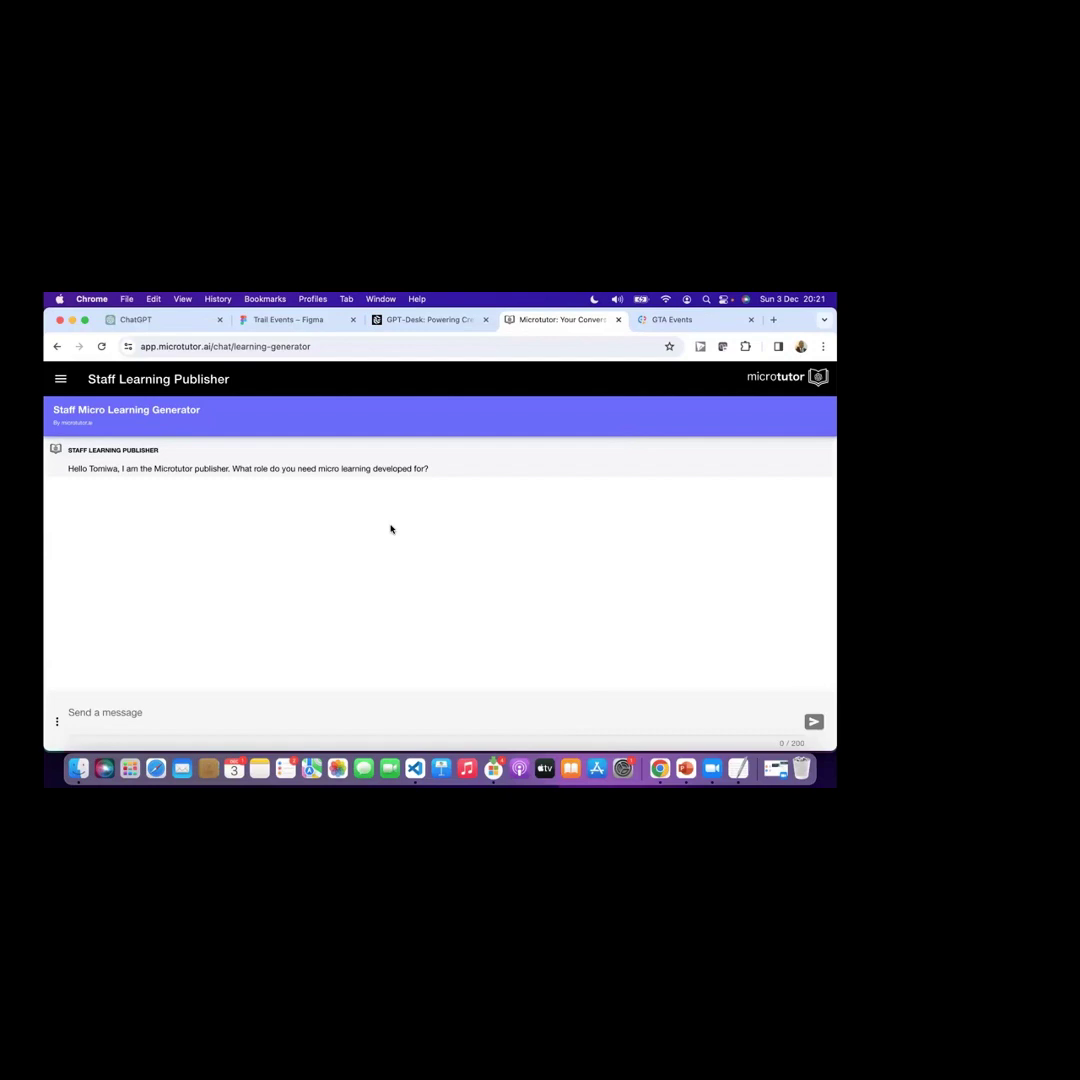
Step: Tell the Staff Learning Publisher that micro learning is needed for the role "IT Support"
click(112, 711)
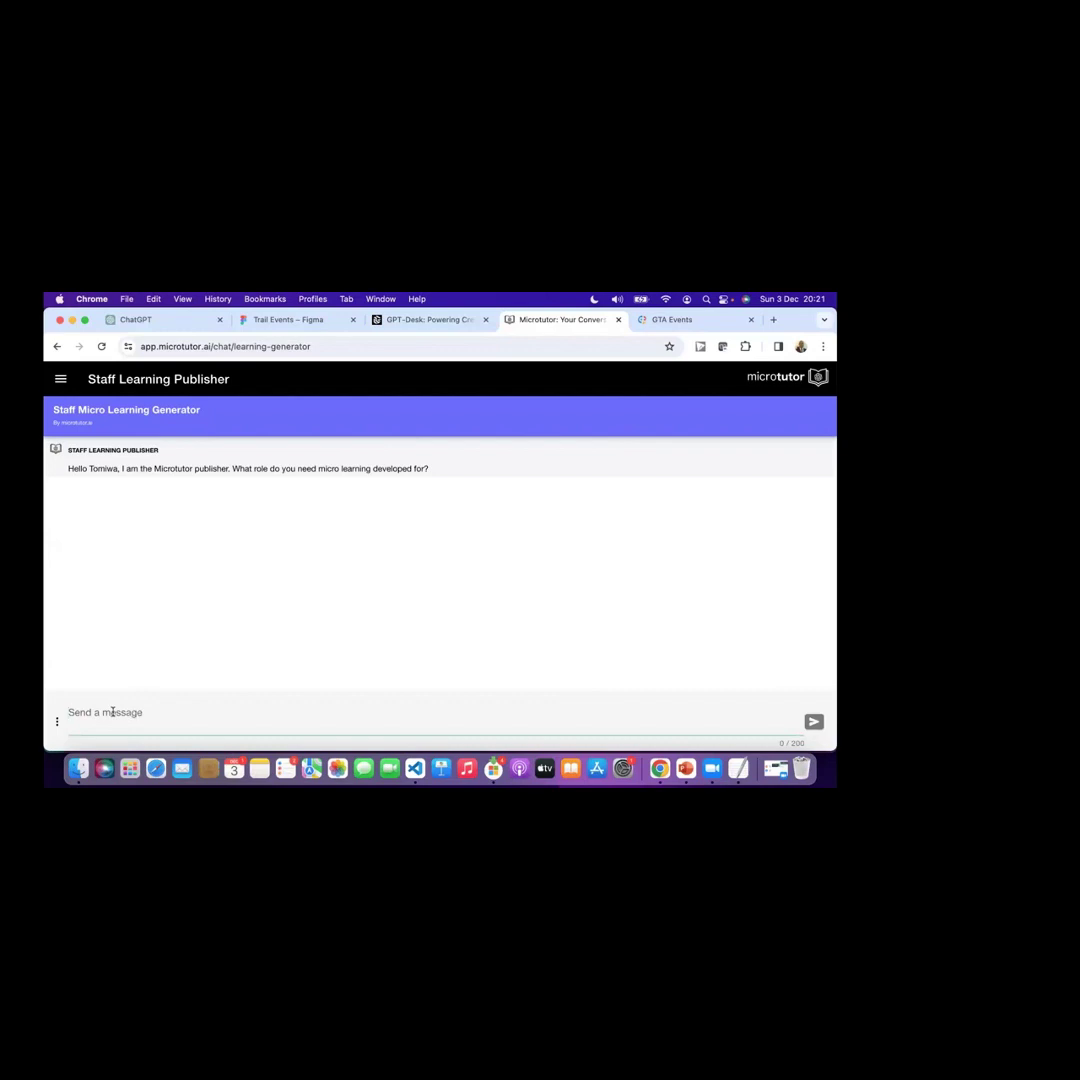
text(IT Support)
click(814, 723)
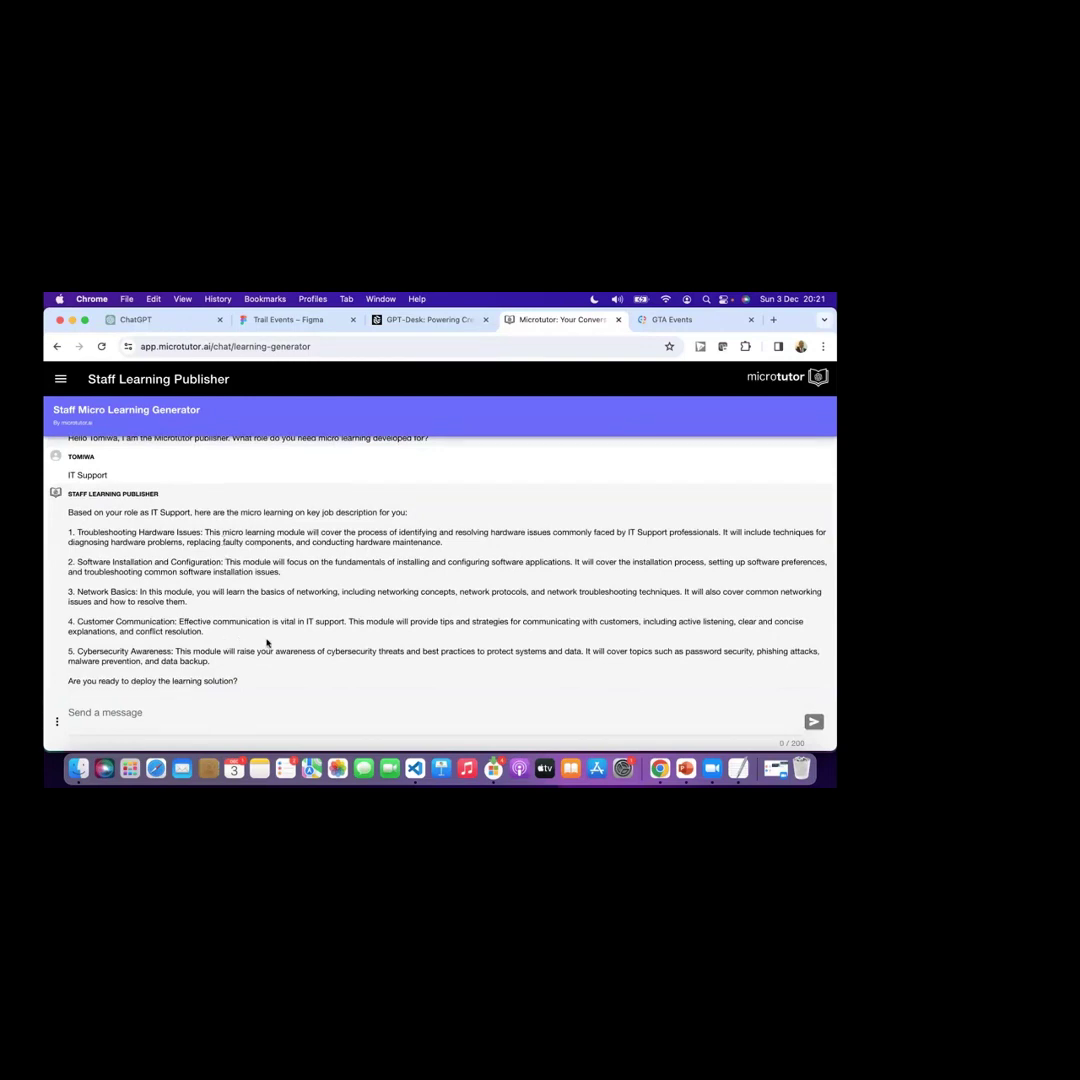
Step: Approve the proposed IT Support modules with the message "This is fine, I am ready to deploy"
click(254, 710)
text(This is fi)
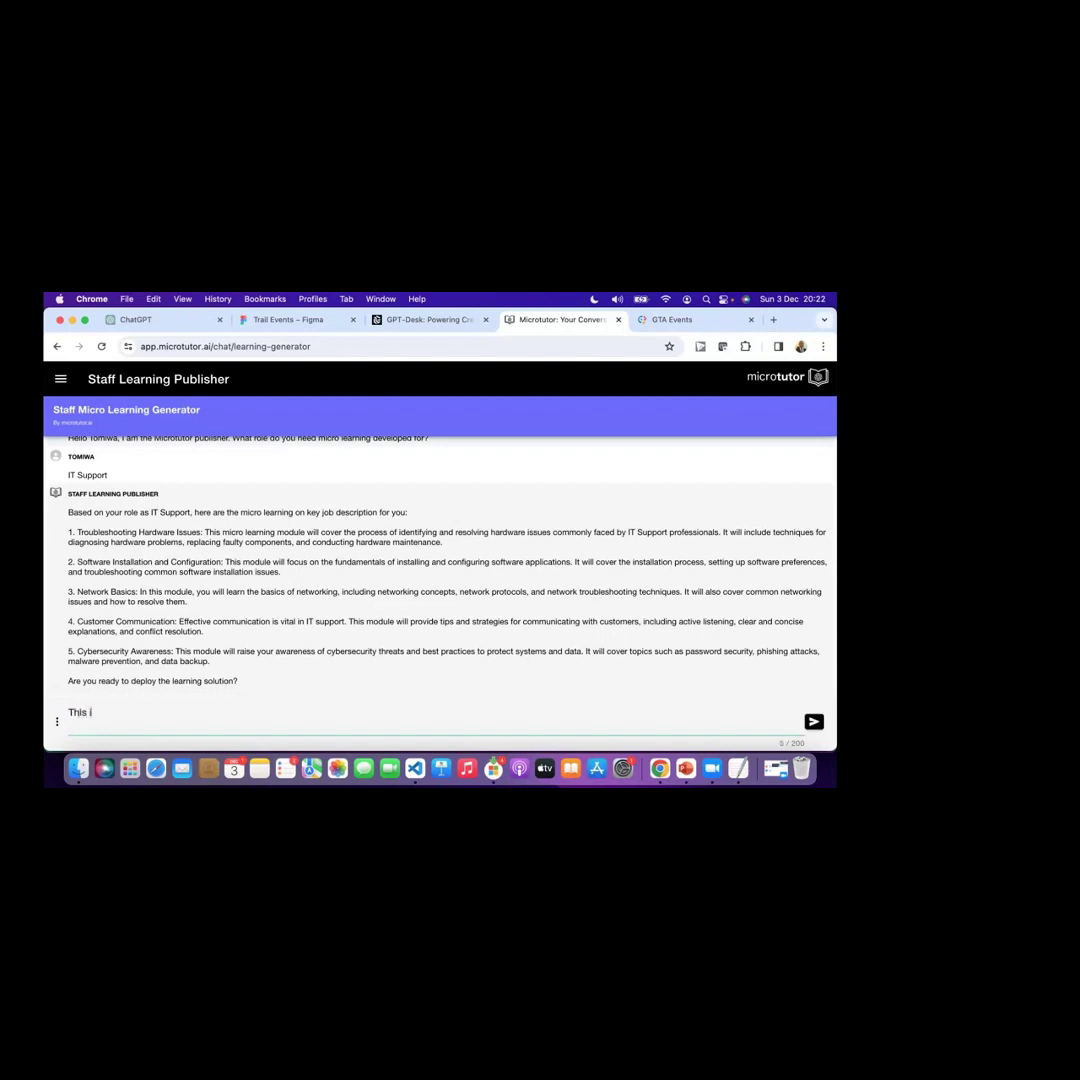
text(ne, I am ready to deop)
key(BackSpace)
key(BackSpace)
text(ploy)
click(814, 721)
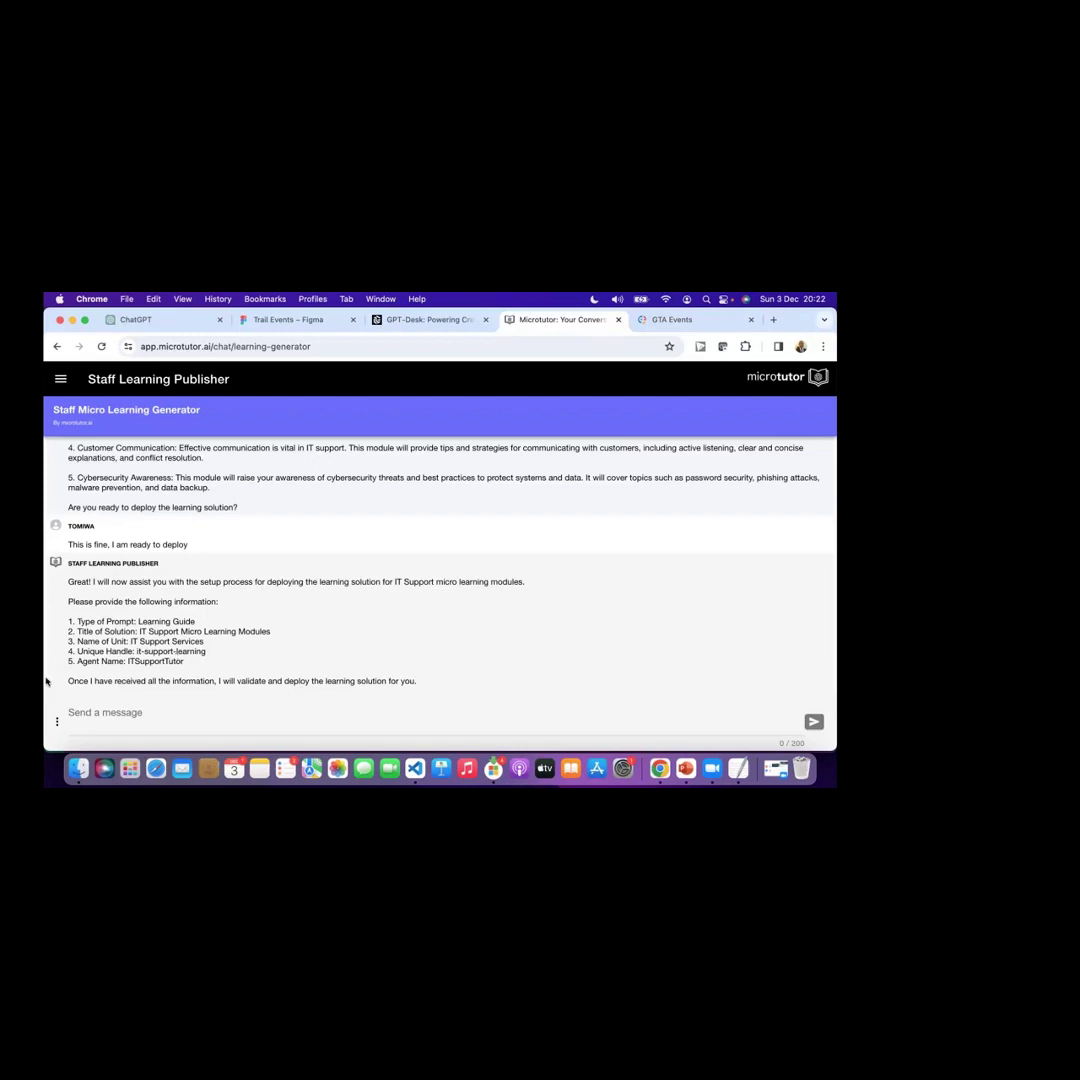
Step: Accept the suggested setup details with "I a fine with recommended values" and reply "Ok" to the deployment message
click(238, 722)
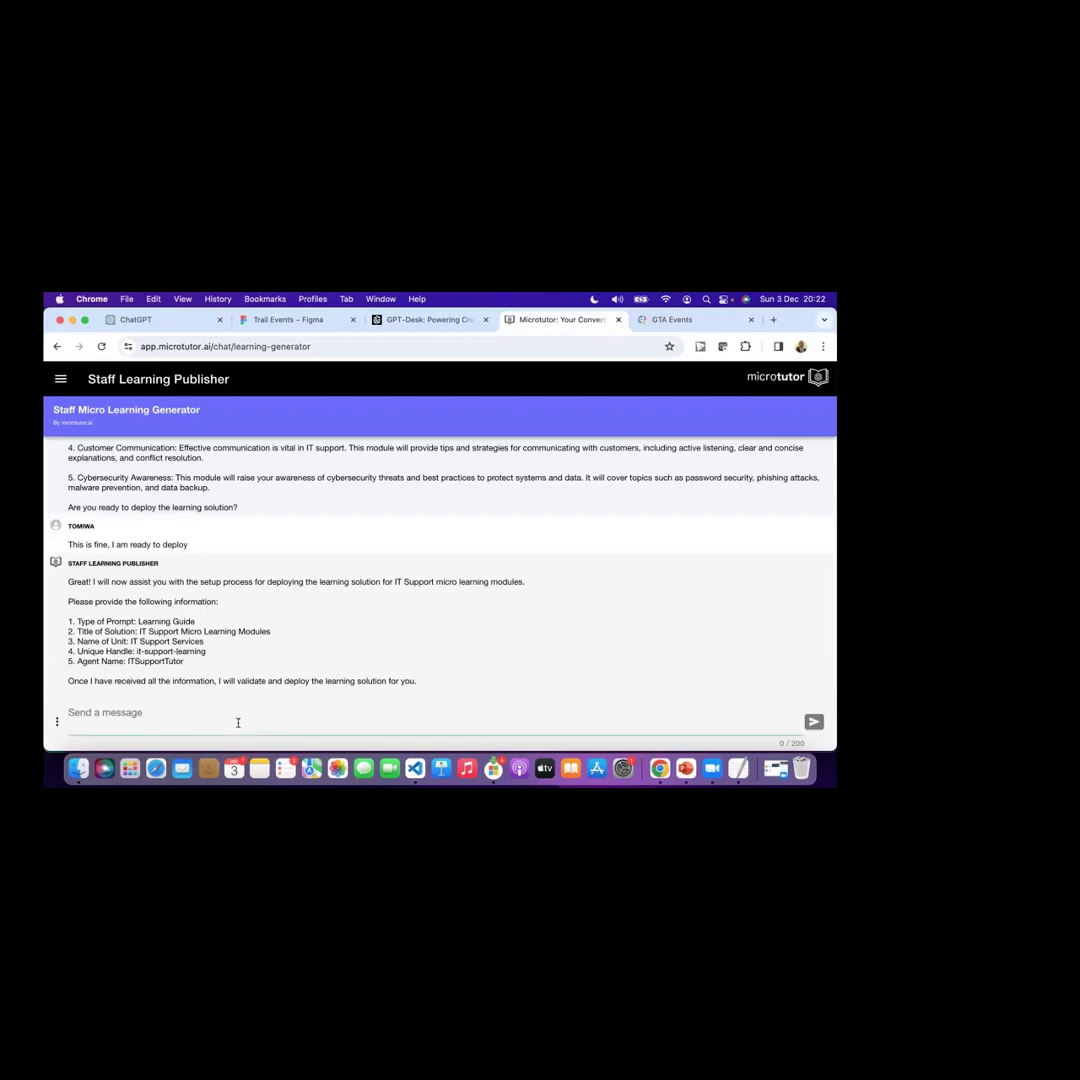
text(I a fine with recommended)
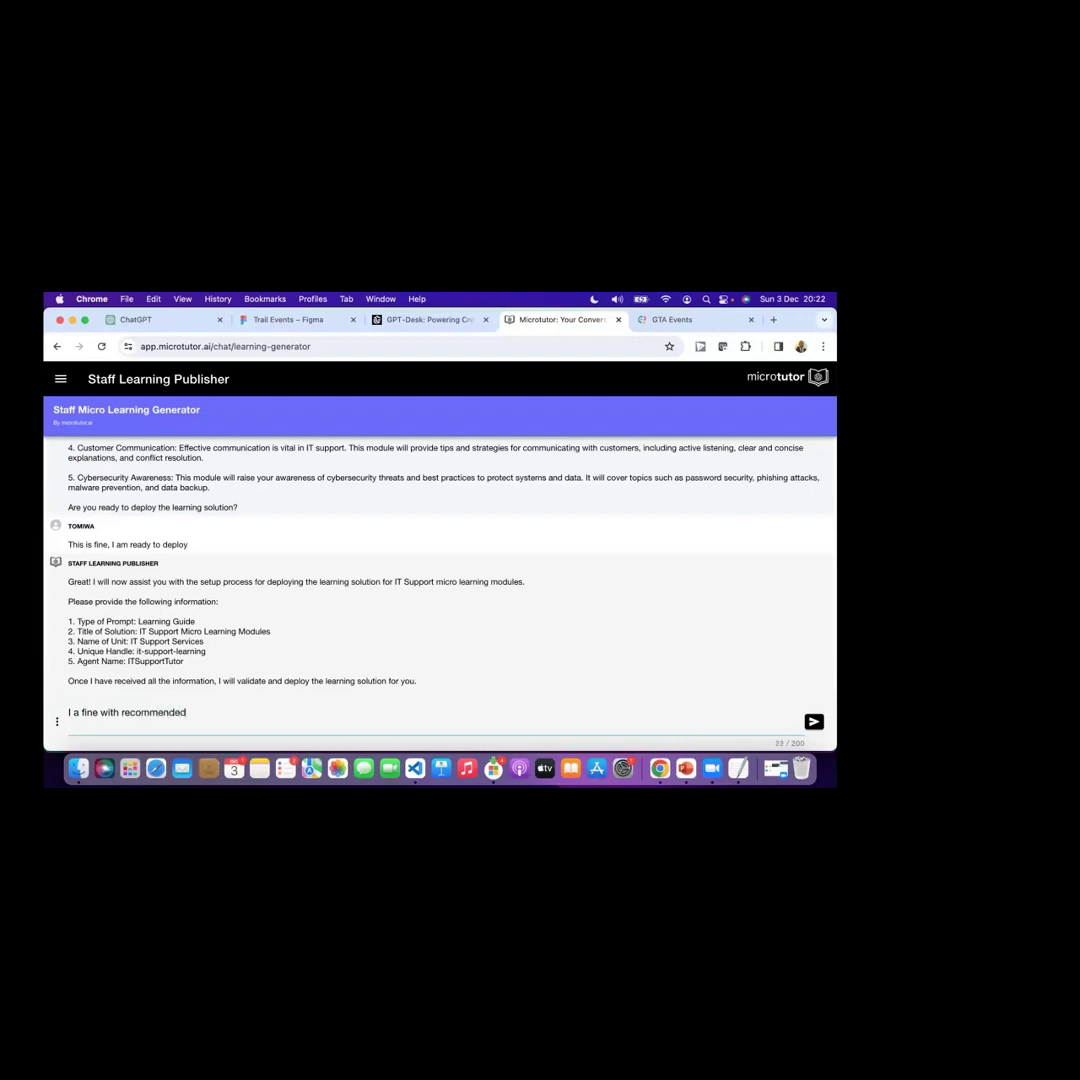
text( values)
click(813, 721)
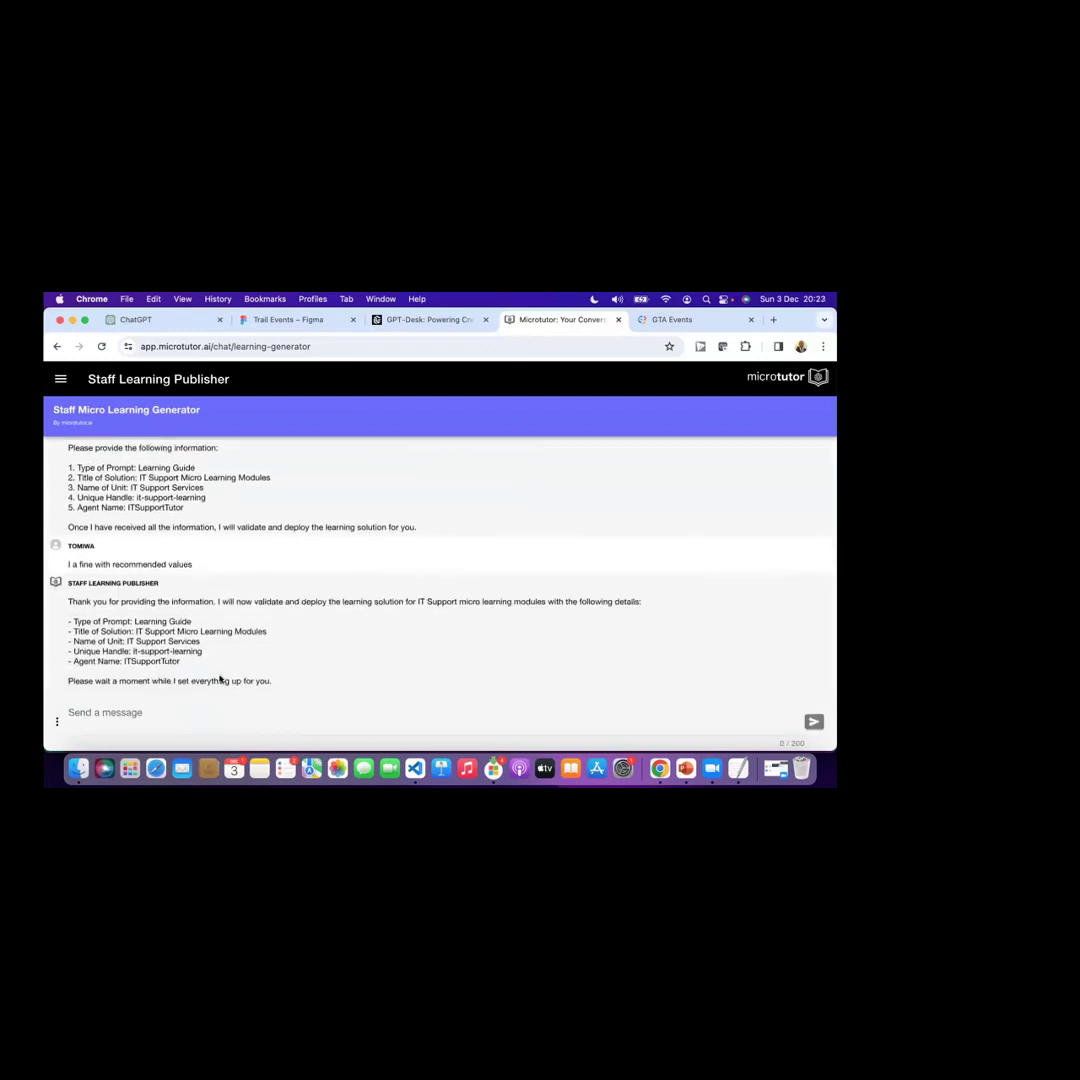
click(212, 714)
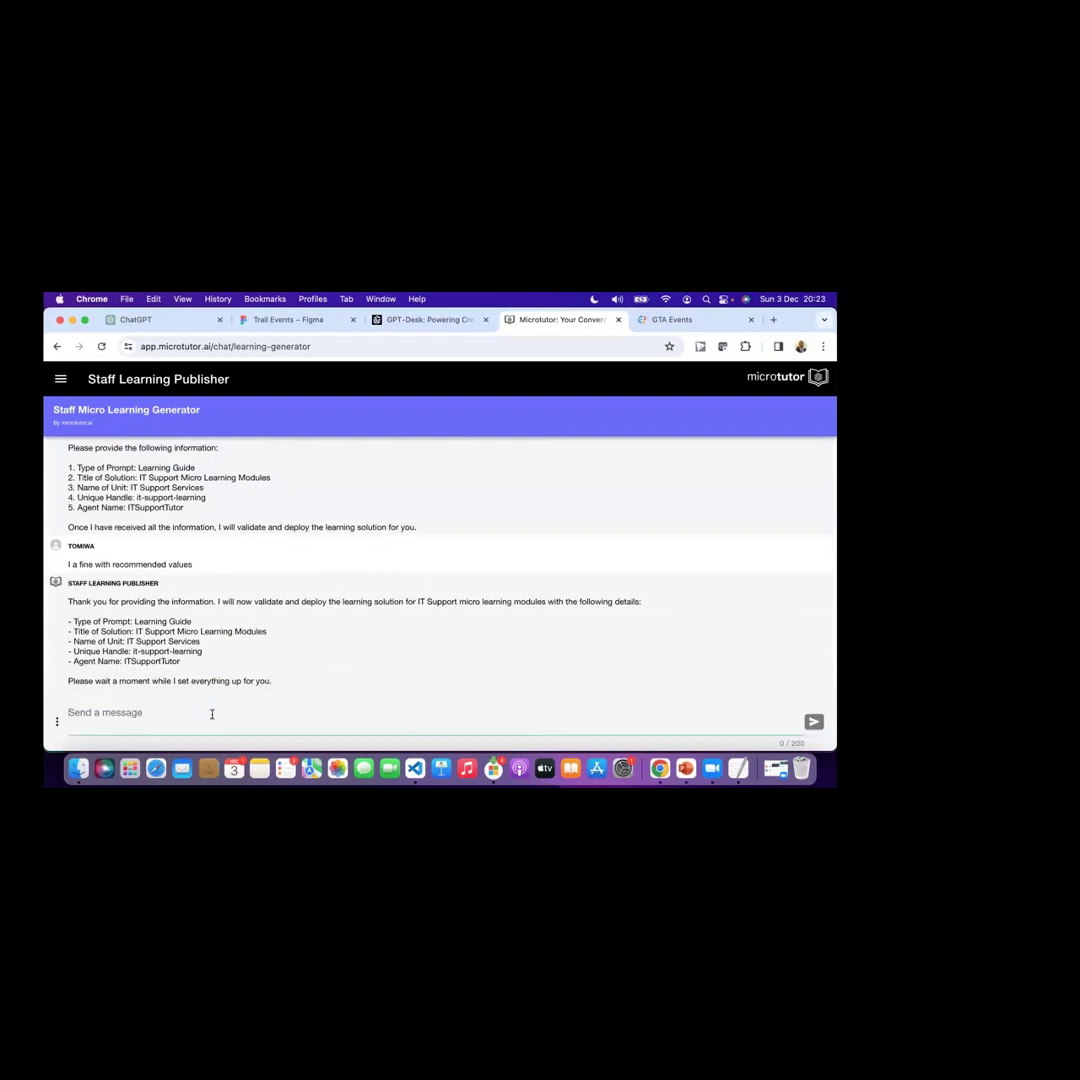
text(Ok)
click(815, 724)
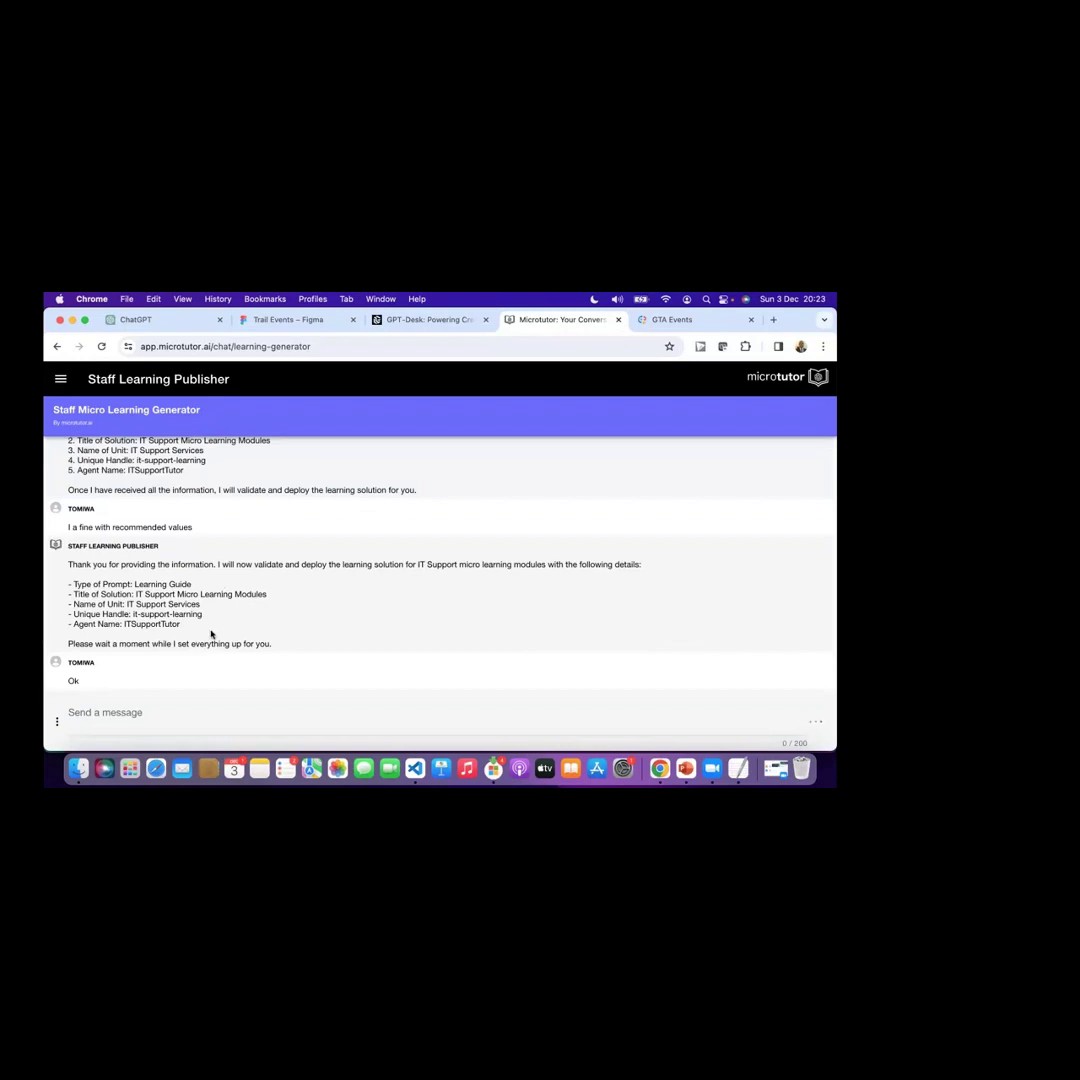
Step: Recheck the practical demonstration slide in PowerPoint and review the setup details in the Staff Learning Publisher conversation
scroll(211, 633, up, 1)
scroll(211, 633, down, 1)
click(684, 770)
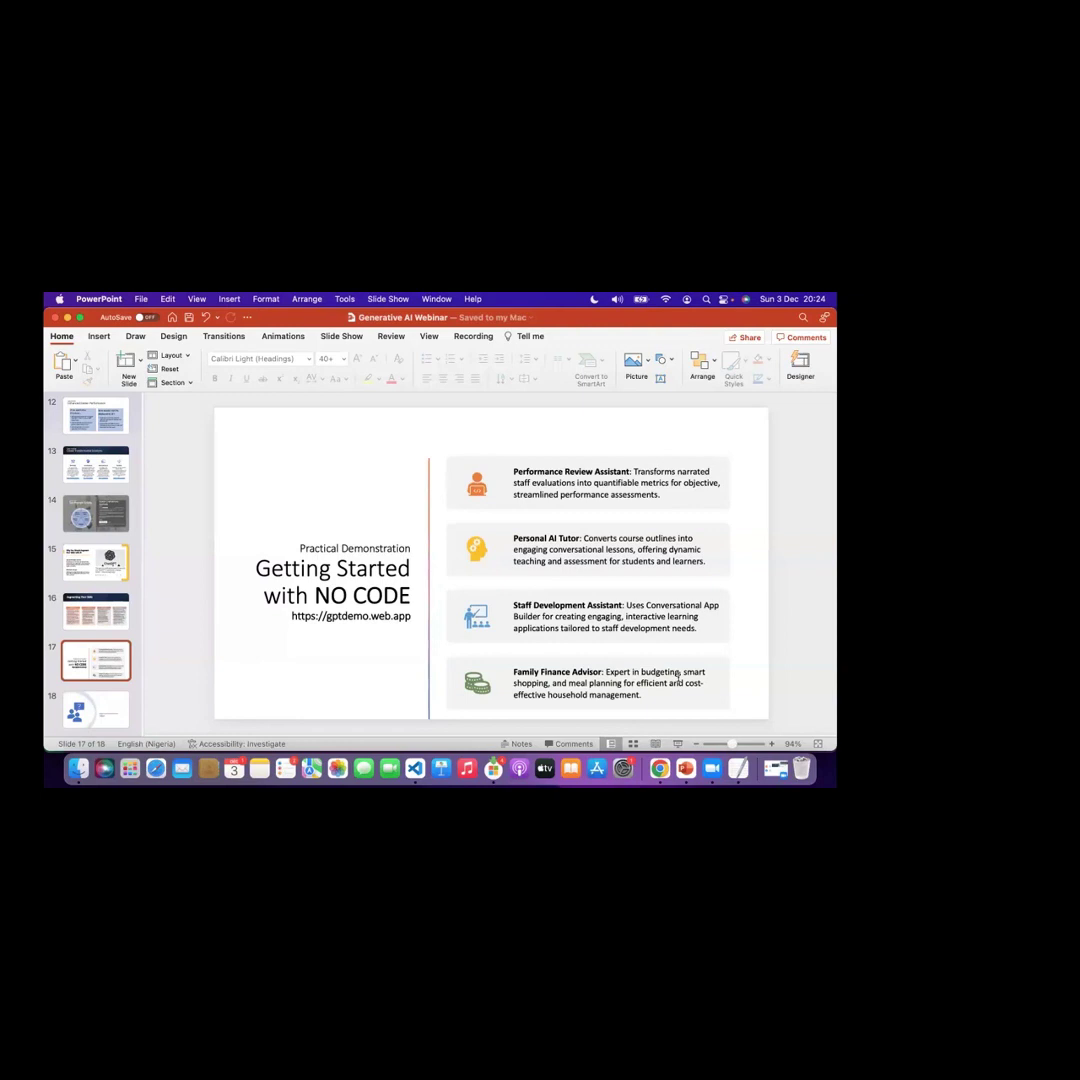
click(659, 768)
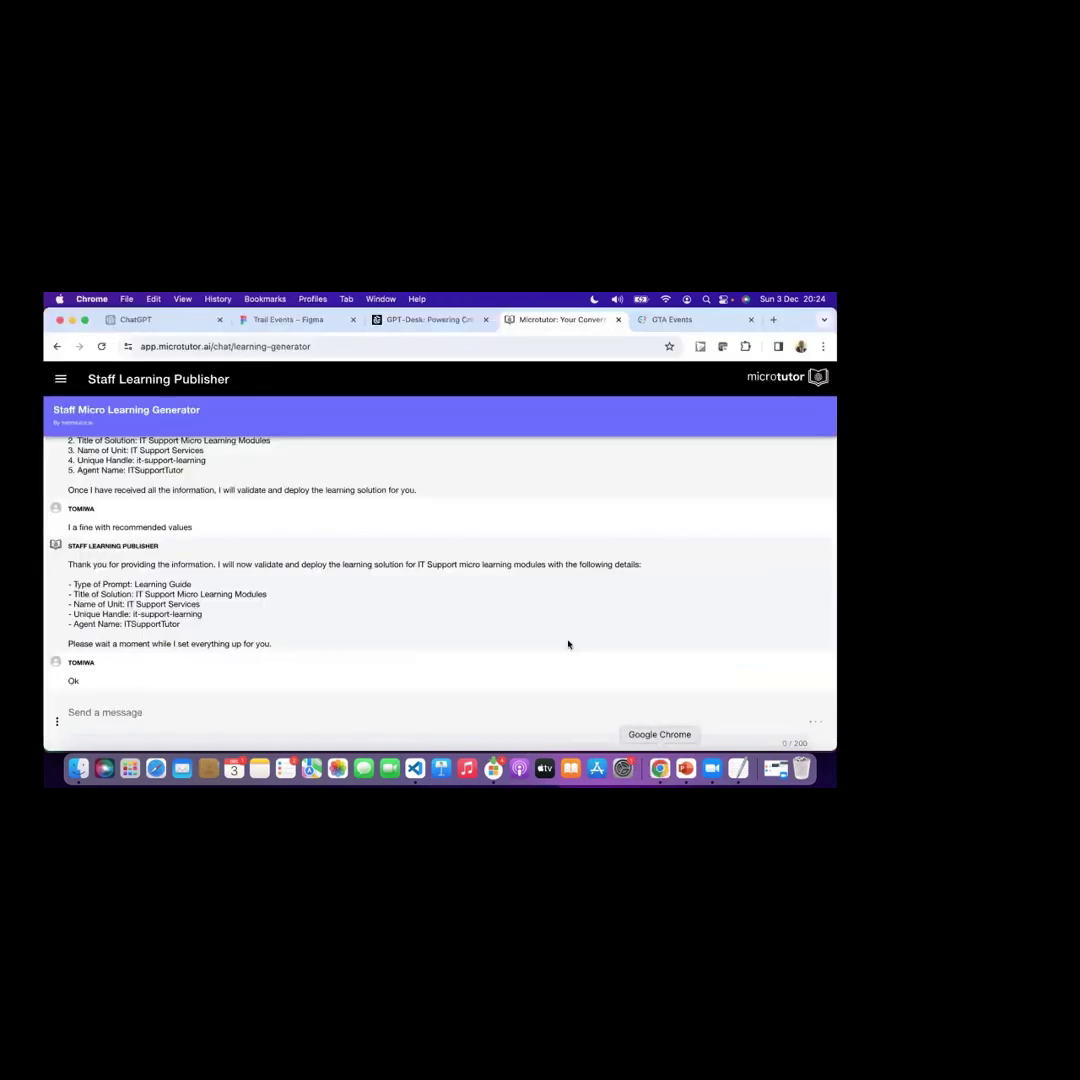
scroll(444, 588, up, 2)
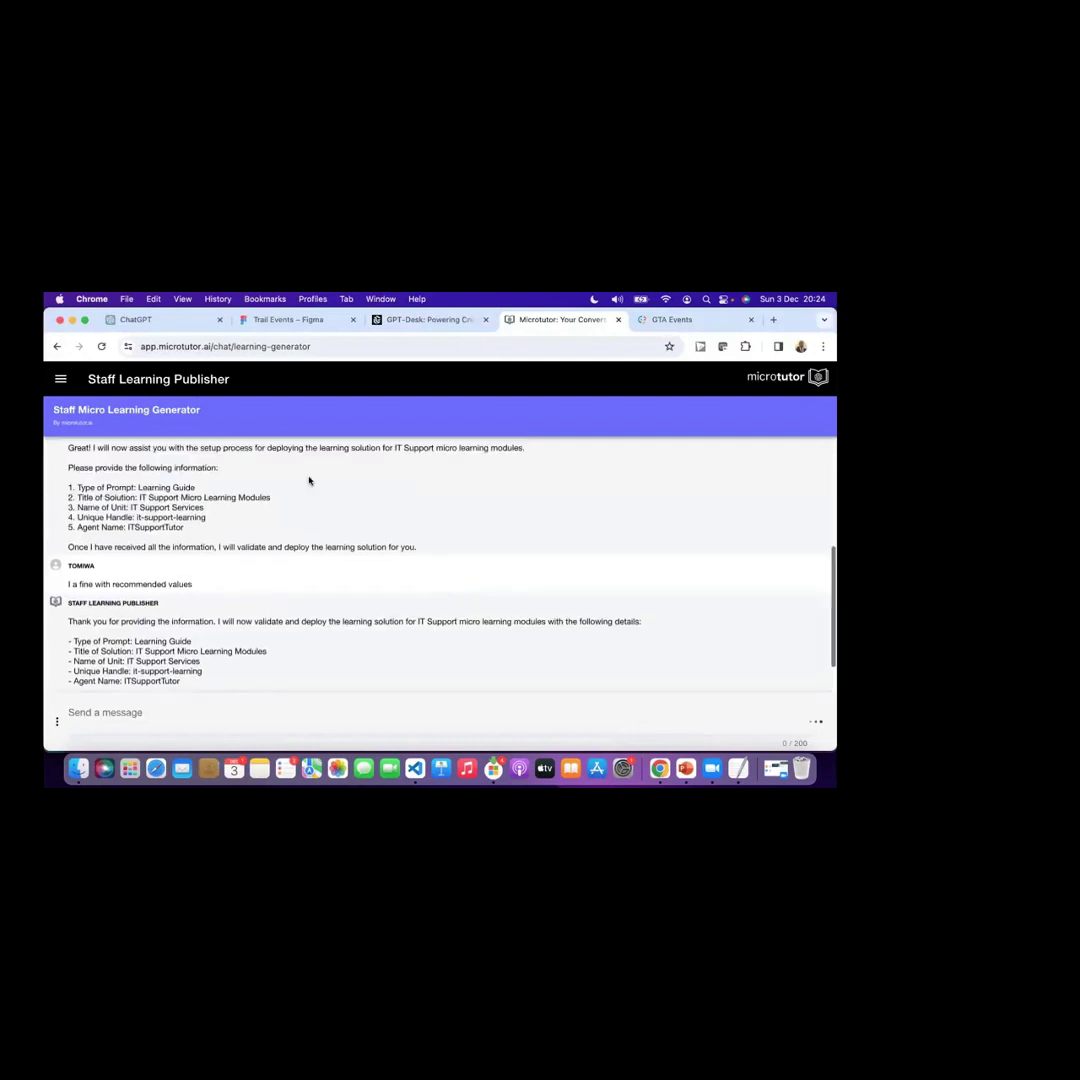
Step: Switch to GPT-Desk, reload the Prompt Design chat and open the Build Application page with the list of own applications
click(415, 319)
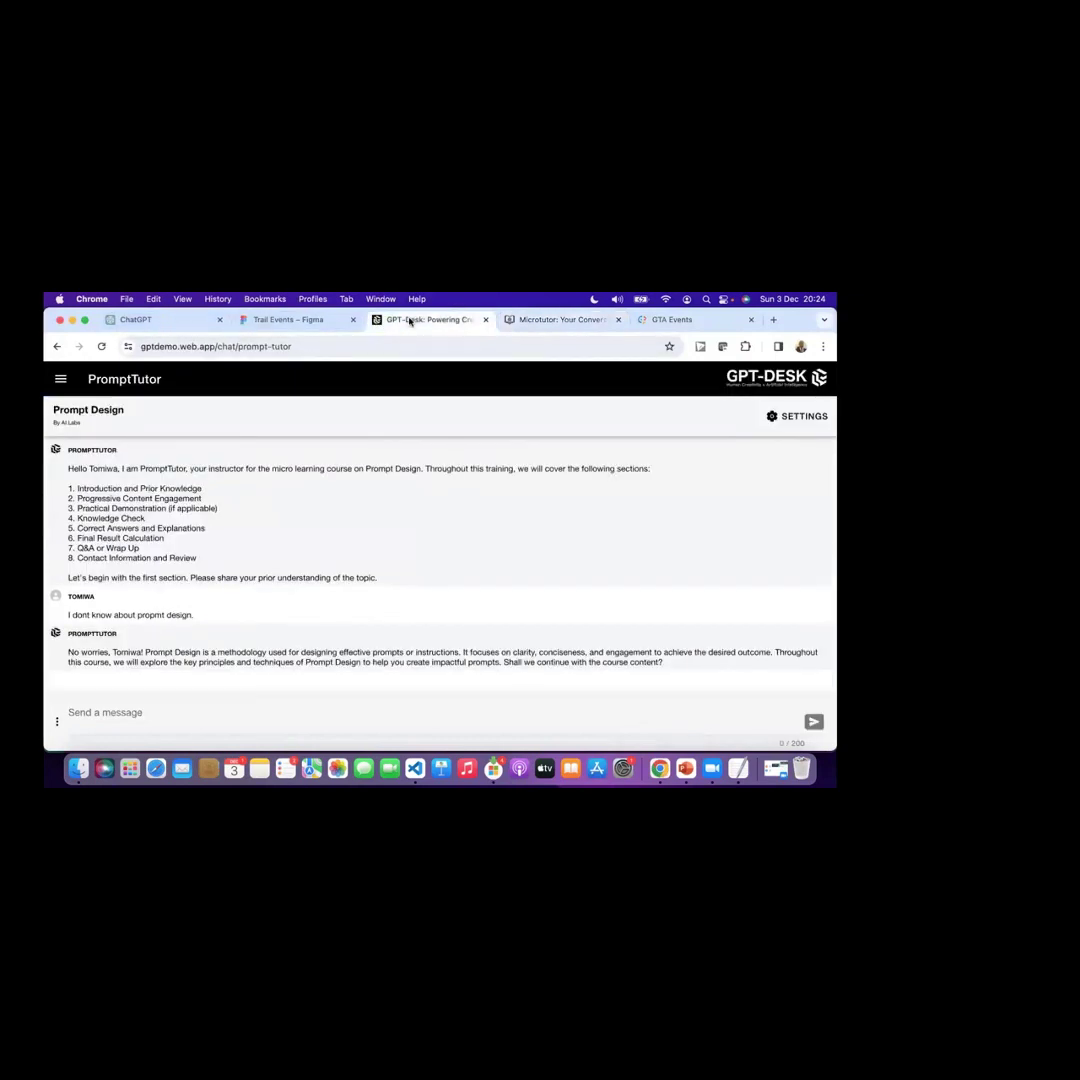
click(60, 379)
click(272, 346)
key(Return)
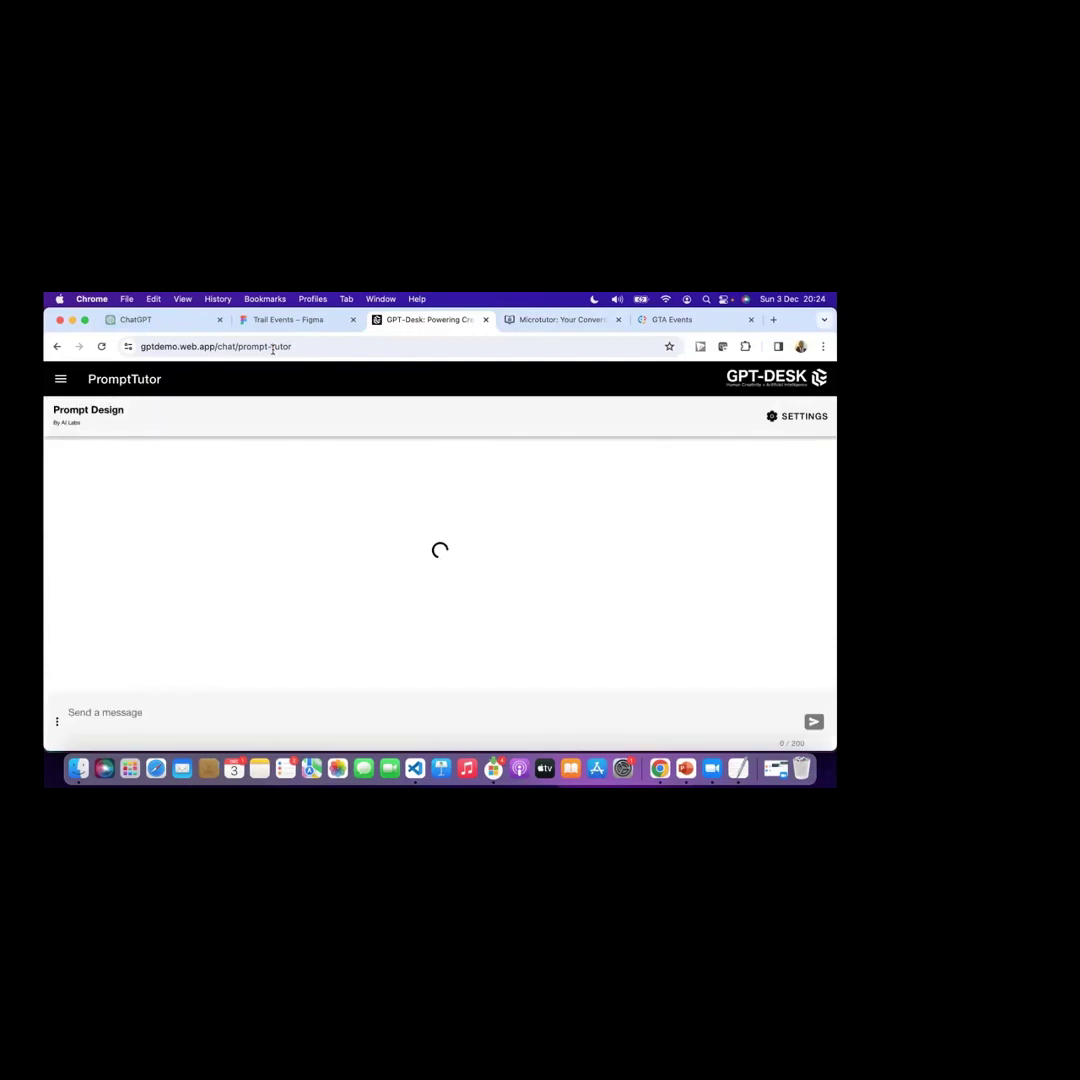
click(60, 380)
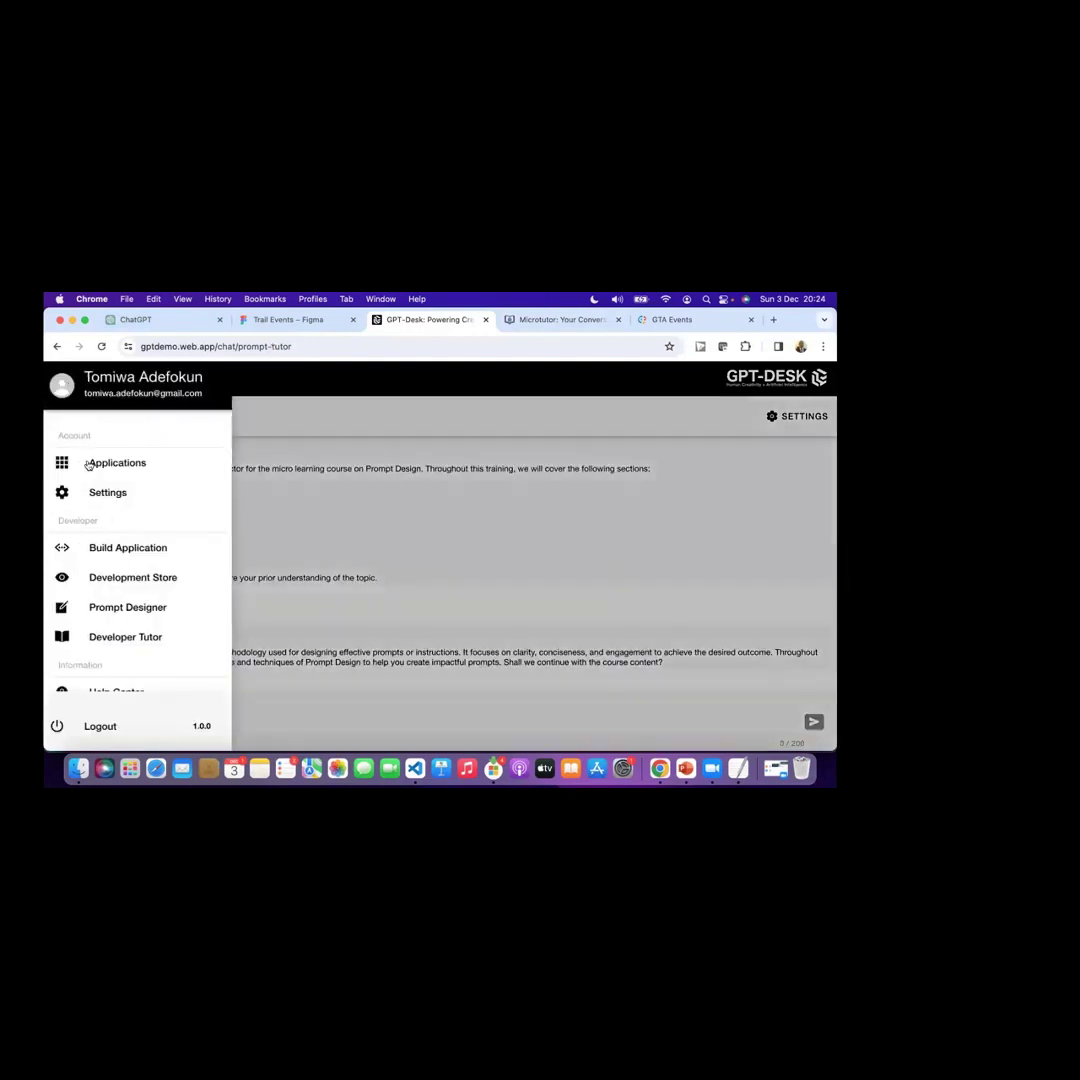
click(138, 549)
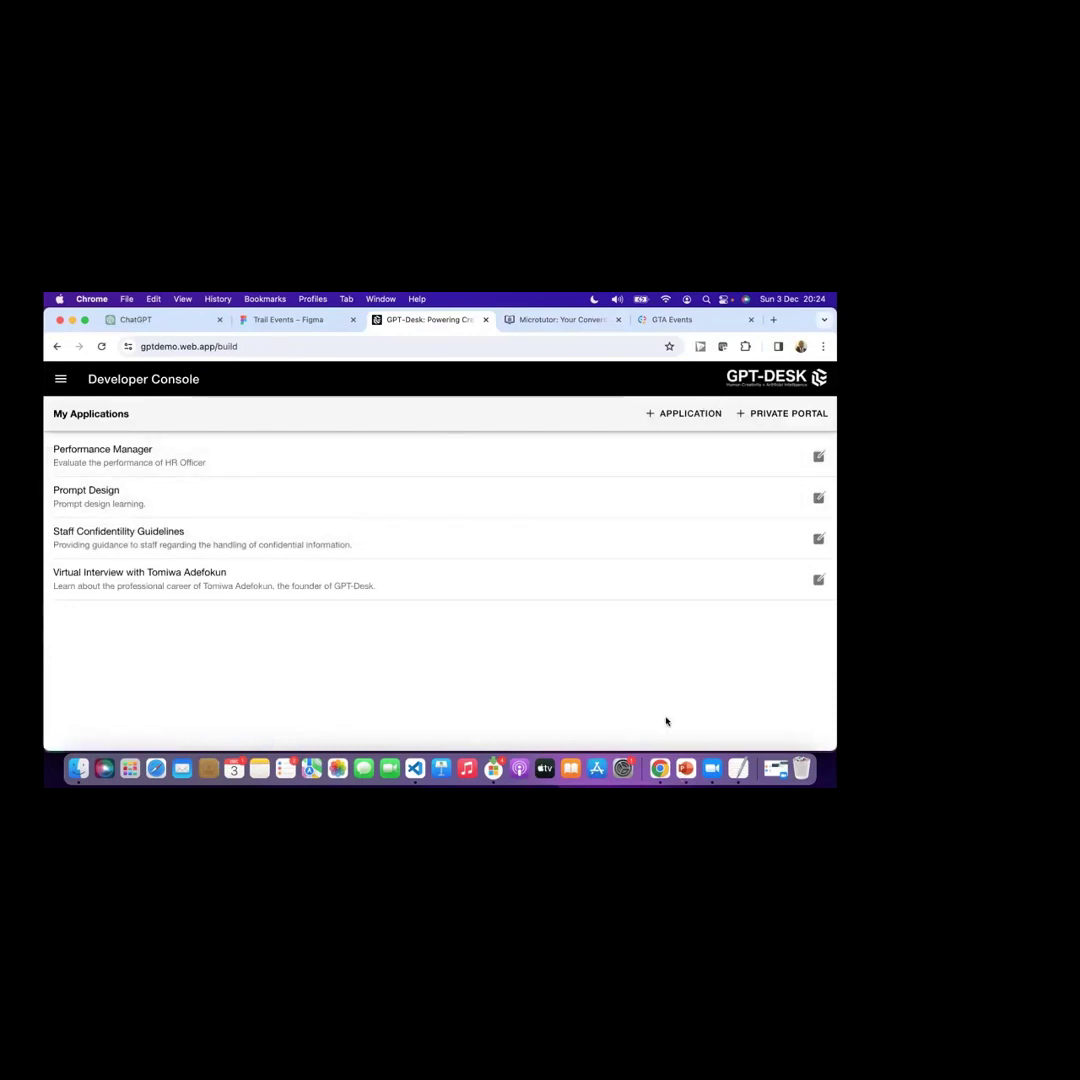
Step: Start a new application with ID family-cfo, name Family Finance Advisor and agent name FamilyCFO
click(686, 414)
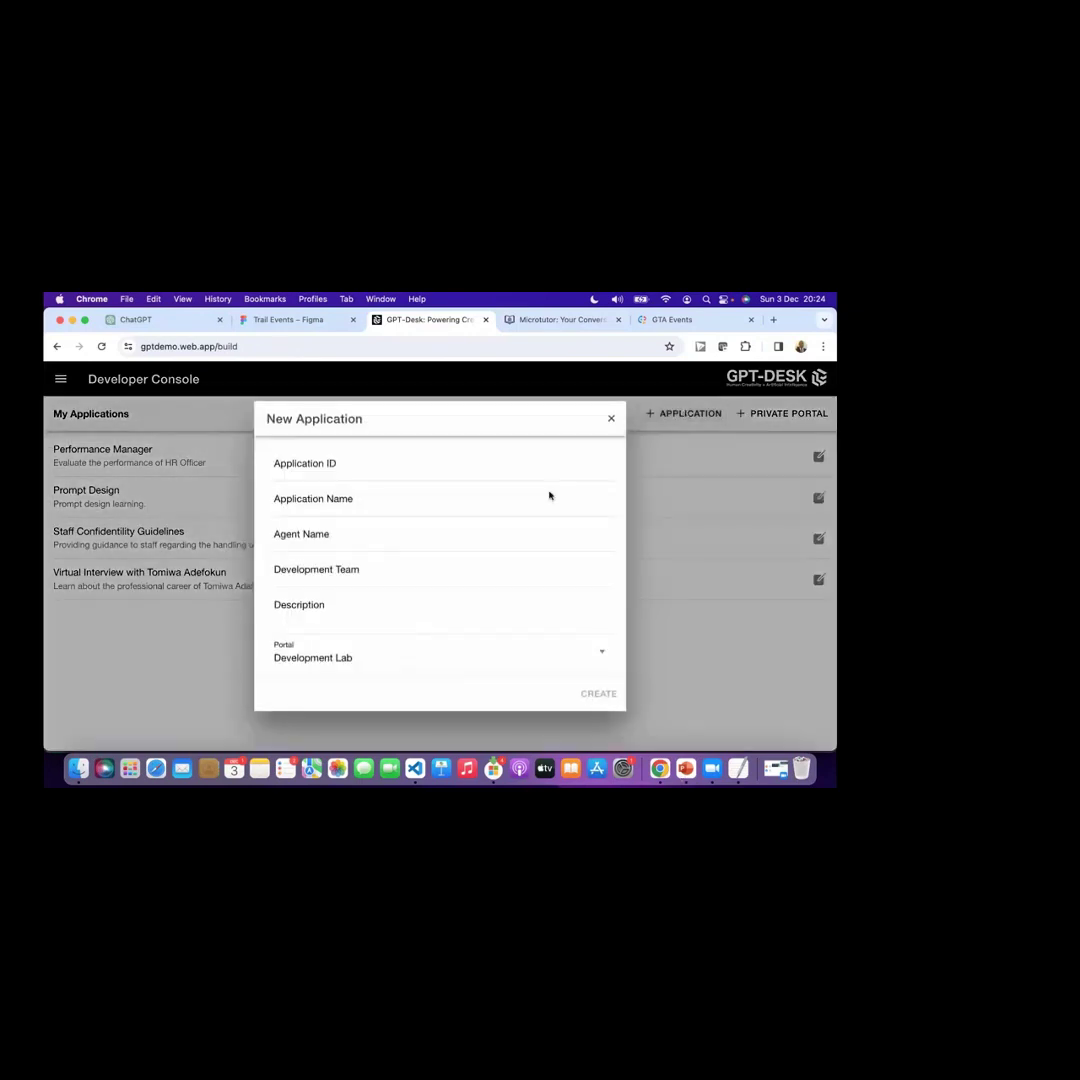
click(354, 463)
text(F)
key(BackSpace)
text(family-cfo)
click(364, 505)
text(Fam)
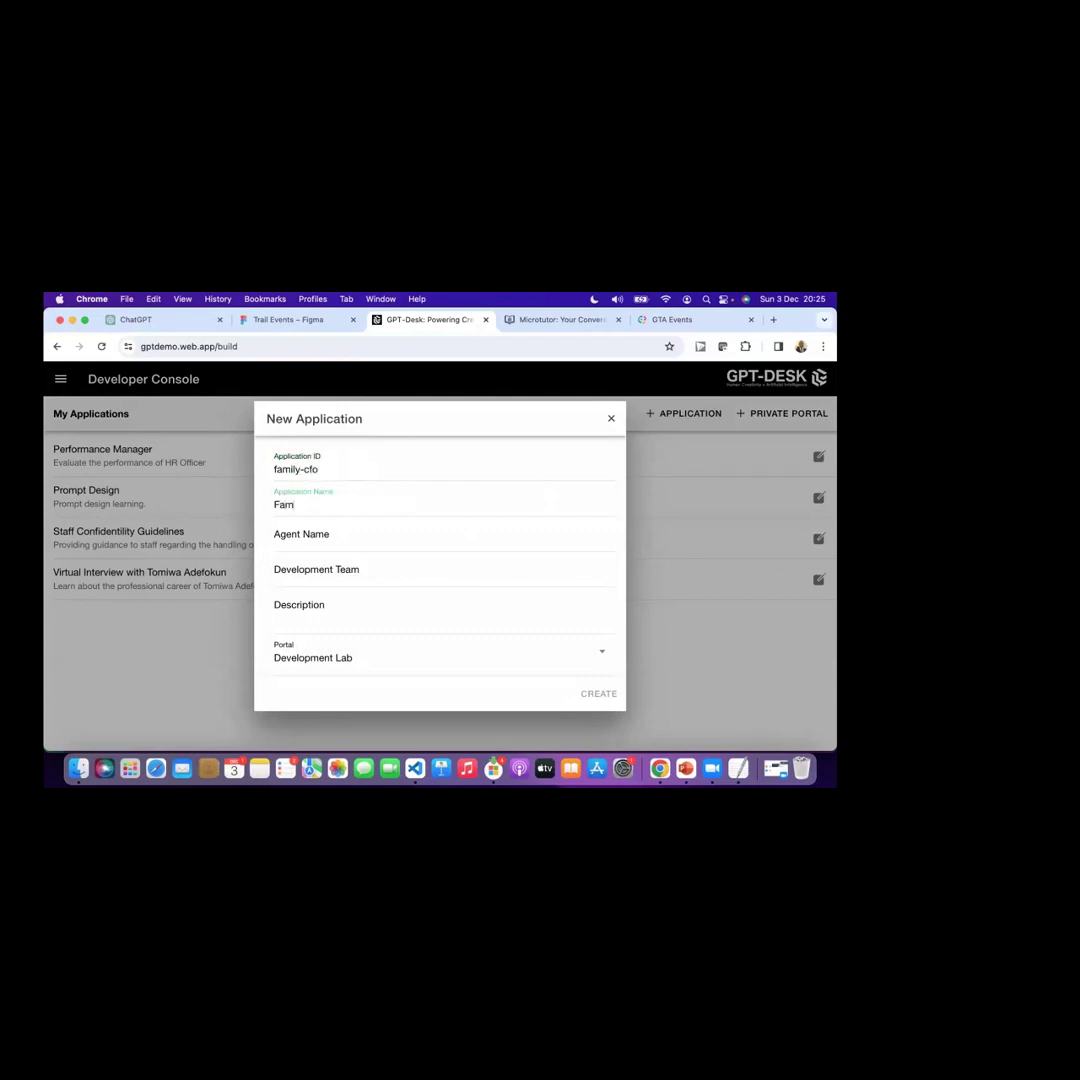
text(ily Finance Advisor)
click(335, 539)
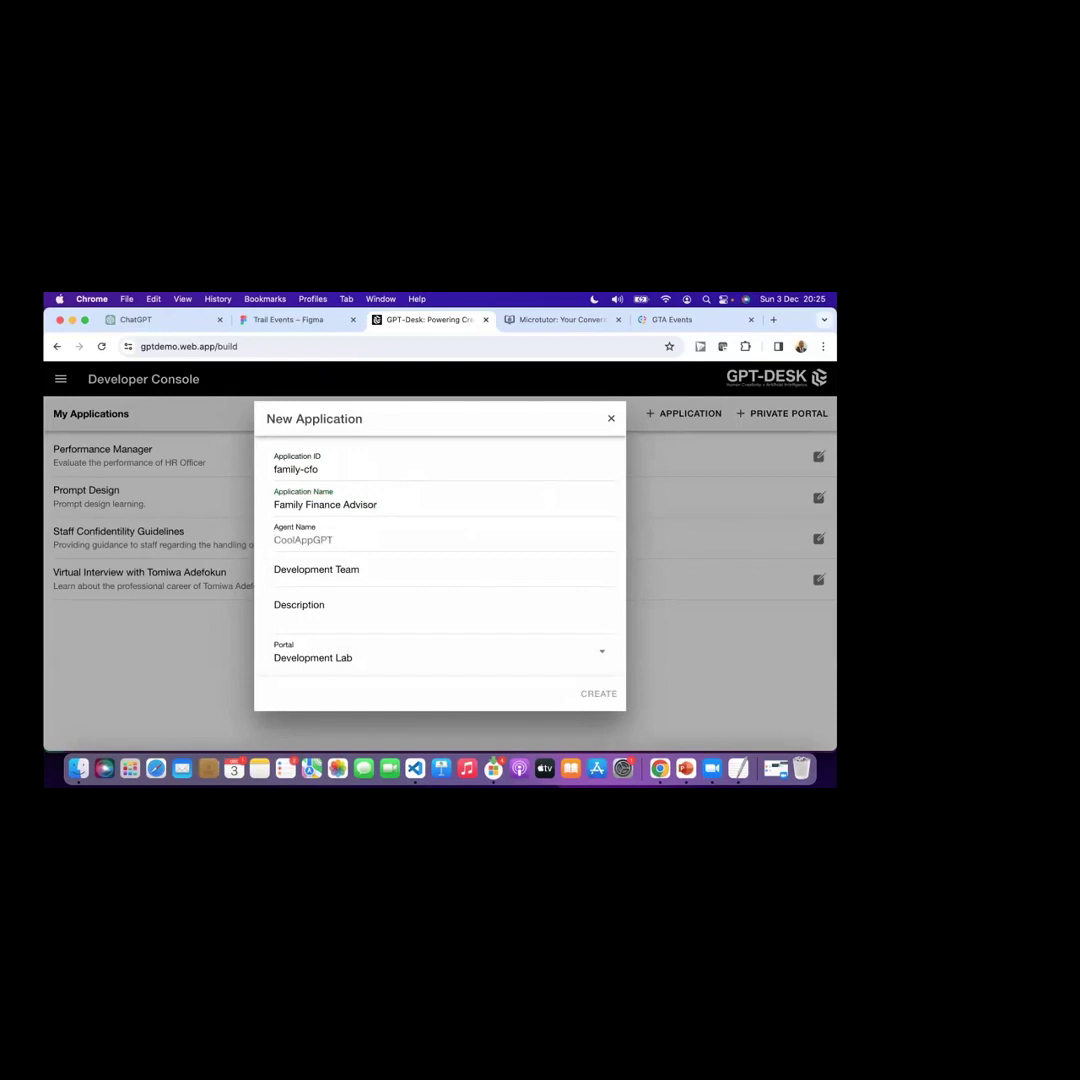
text(FamilyCFO)
Step: Enter the developer's full name as development team, add the description "Help with family financial matters." and create the application
scroll(403, 550, down, 1)
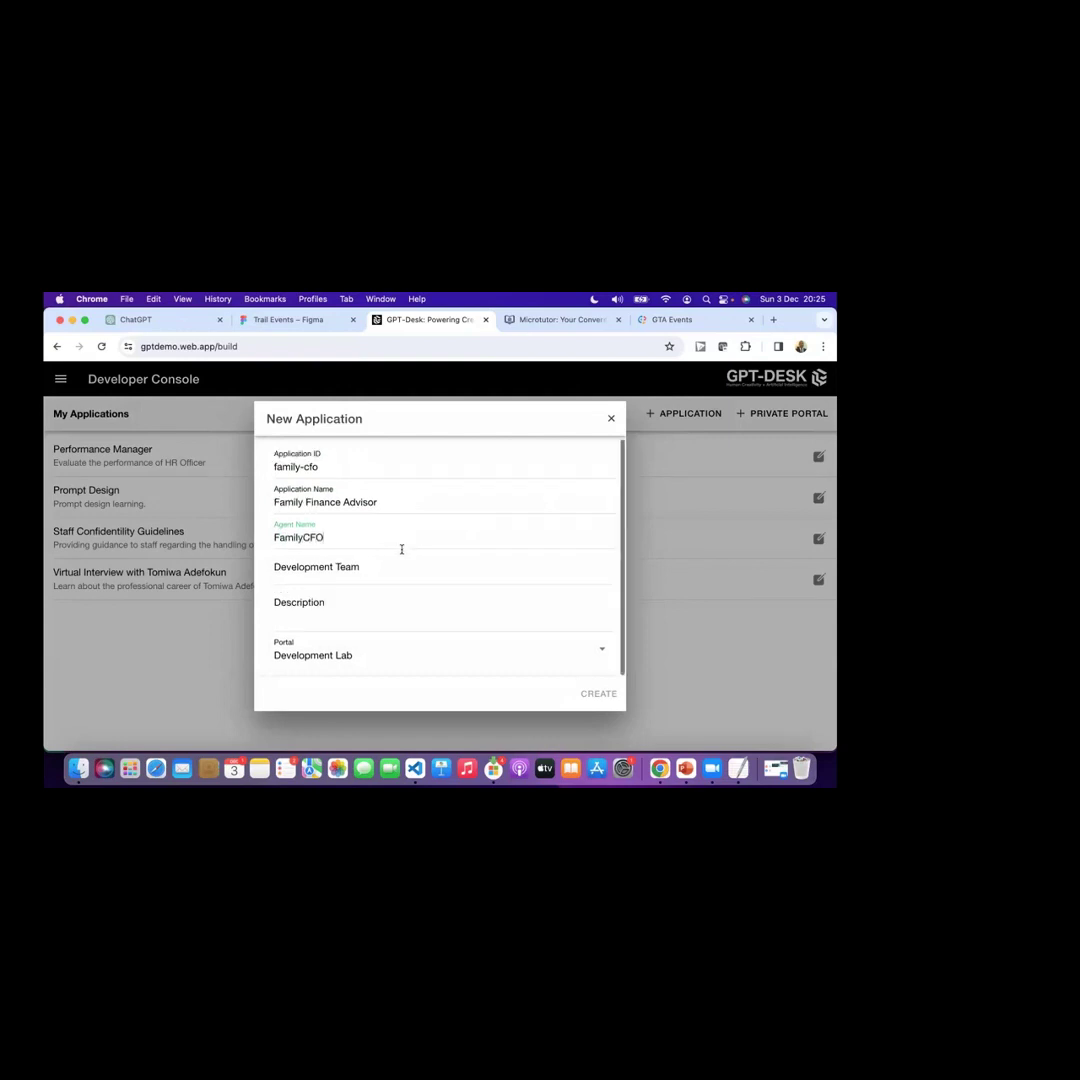
click(342, 573)
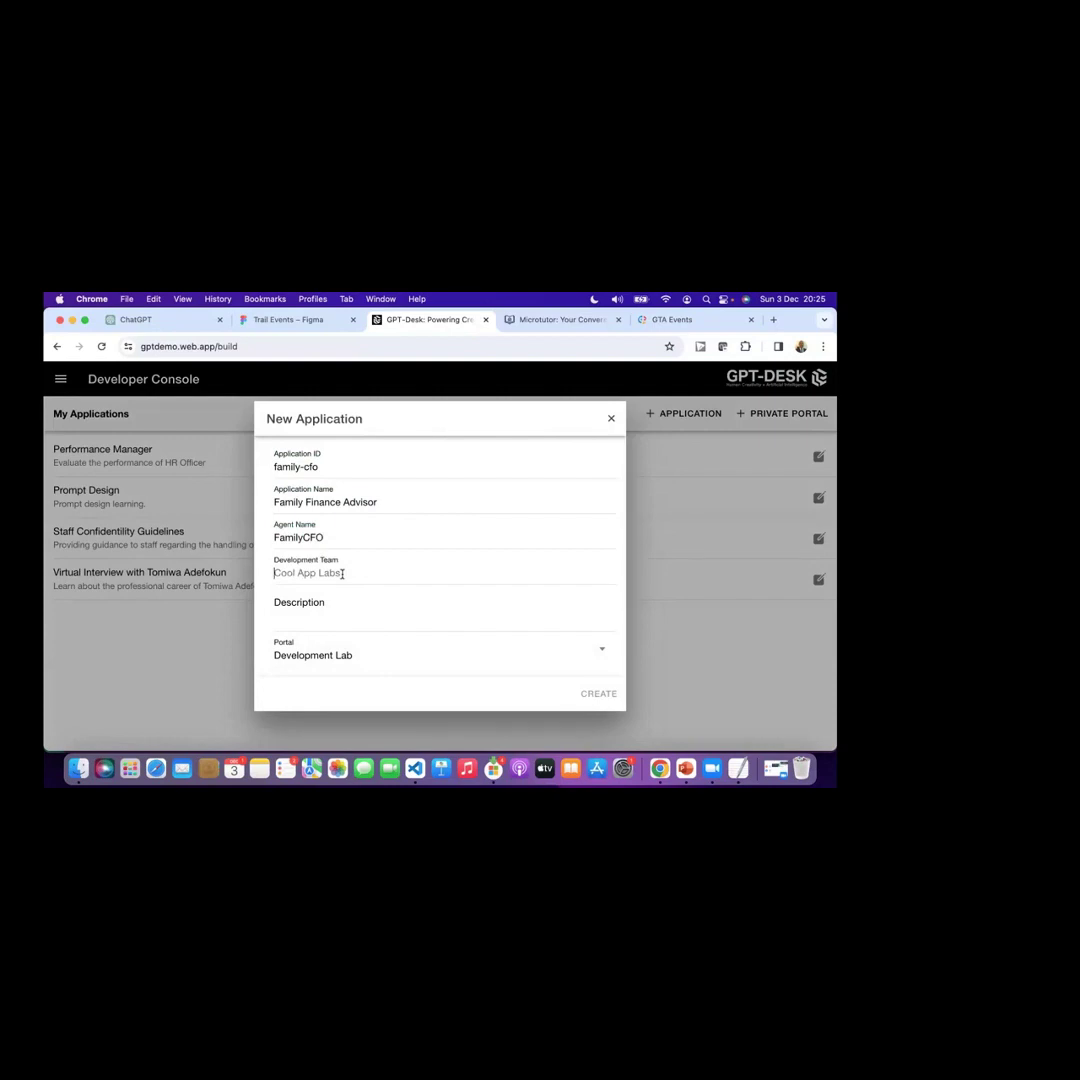
text(Tomiwa Adefokun)
click(338, 601)
text(Help)
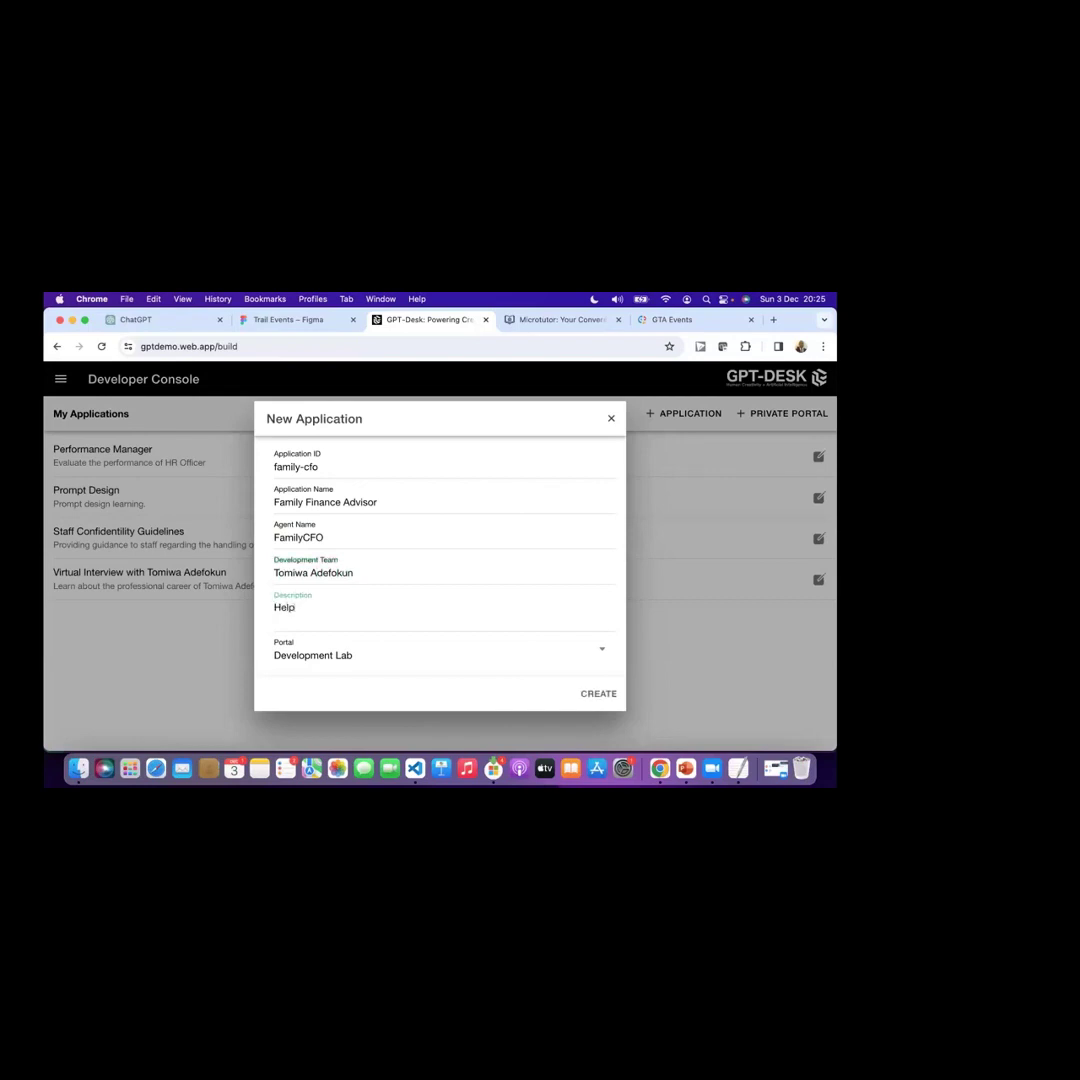
text( f)
text( with)
text(F)
key(BackSpace)
text(famila)
text(financial atter)
key(BackSpace)
key(BackSpace)
key(BackSpace)
key(BackSpace)
text(matters.)
click(602, 697)
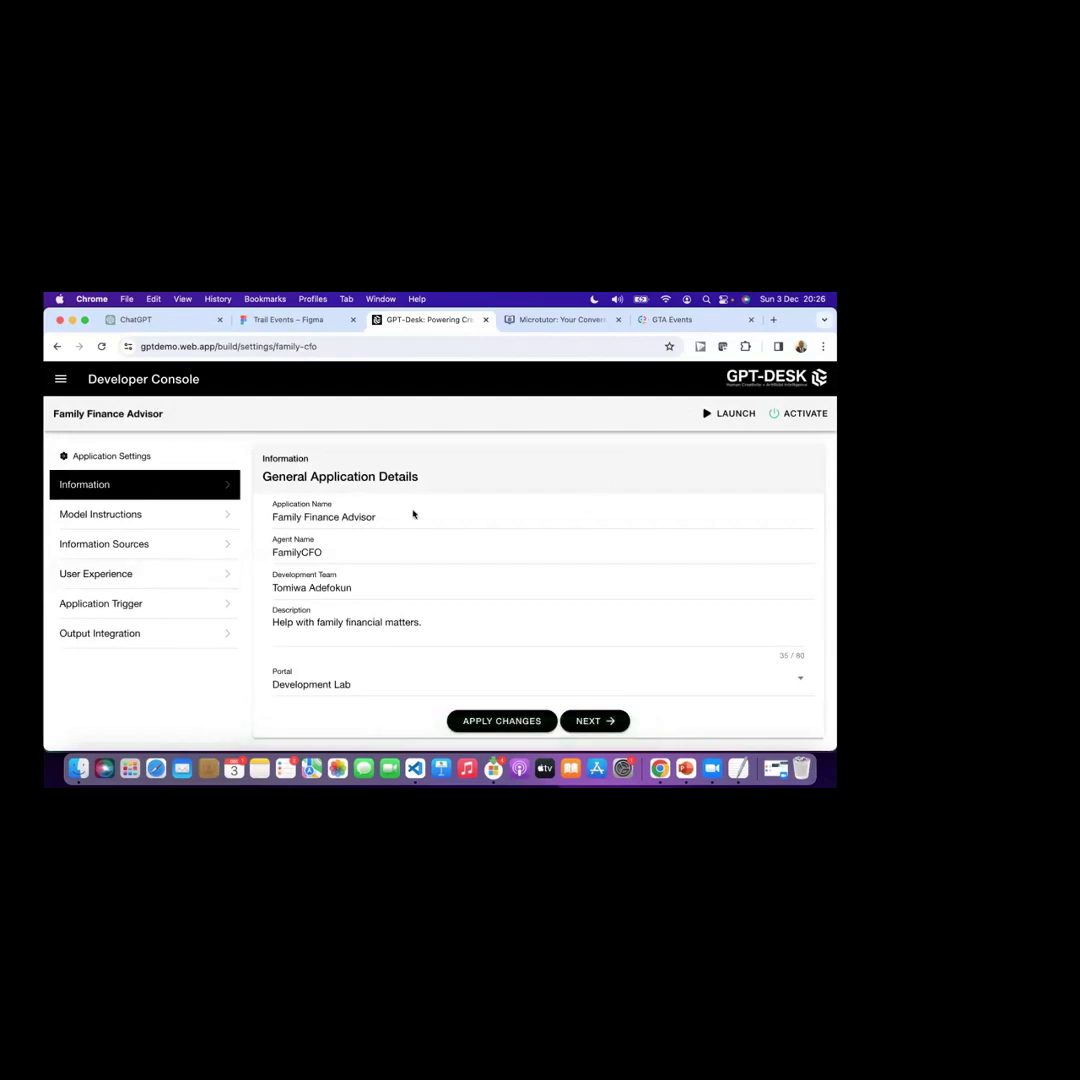
Step: Switch to Finder and open setup.md from the Family CFO folder in Visual Studio Code
click(78, 768)
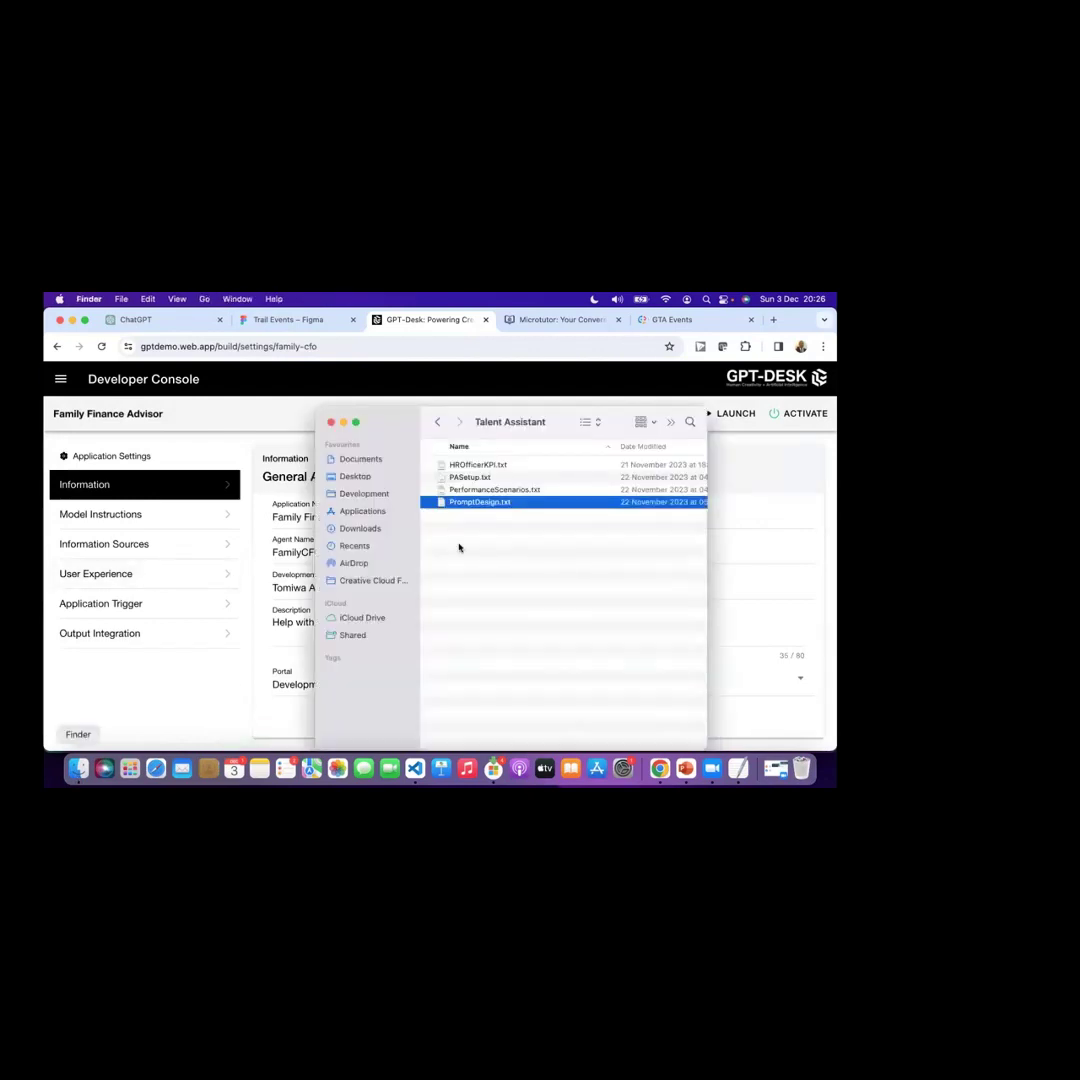
click(437, 422)
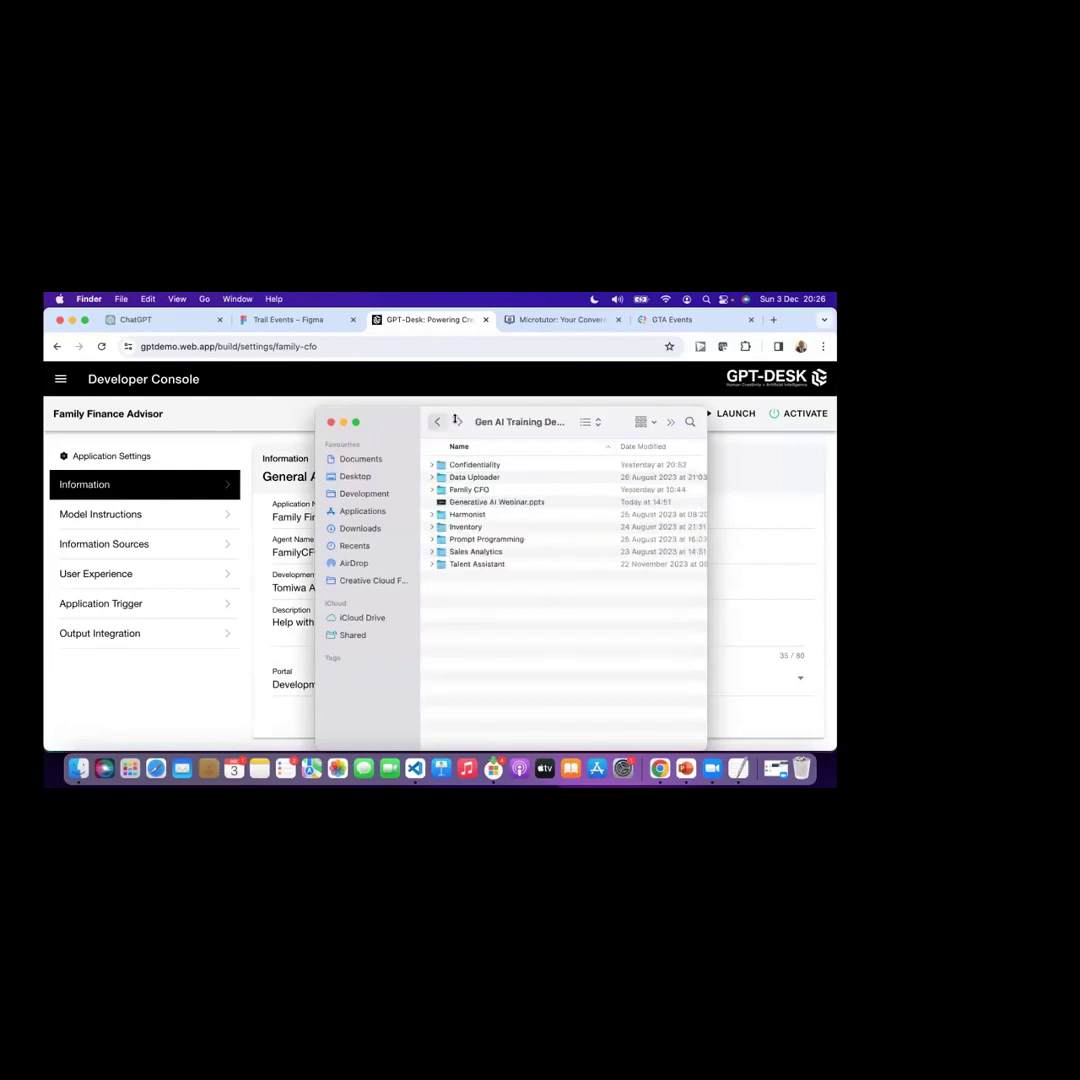
double_click(460, 490)
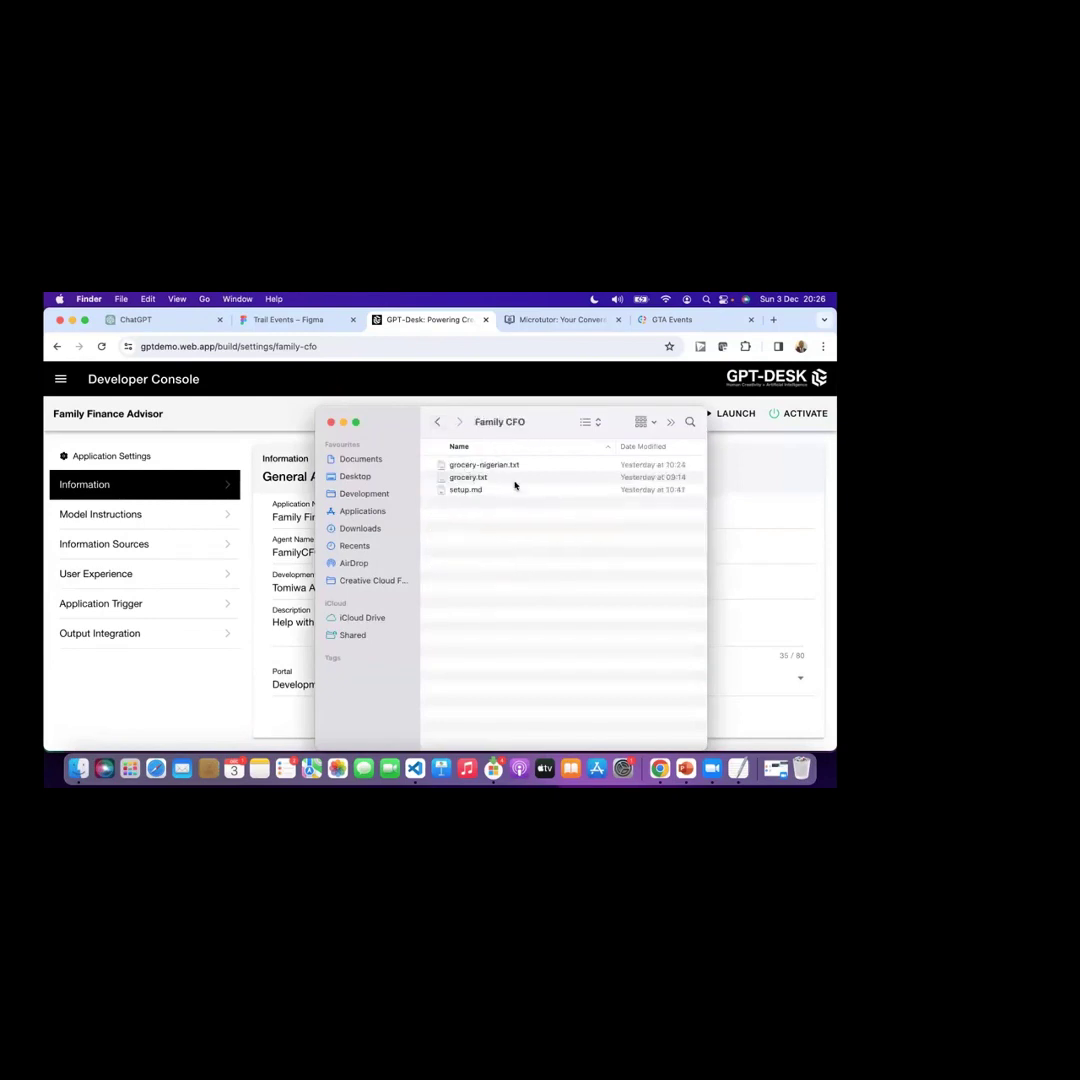
click(455, 492)
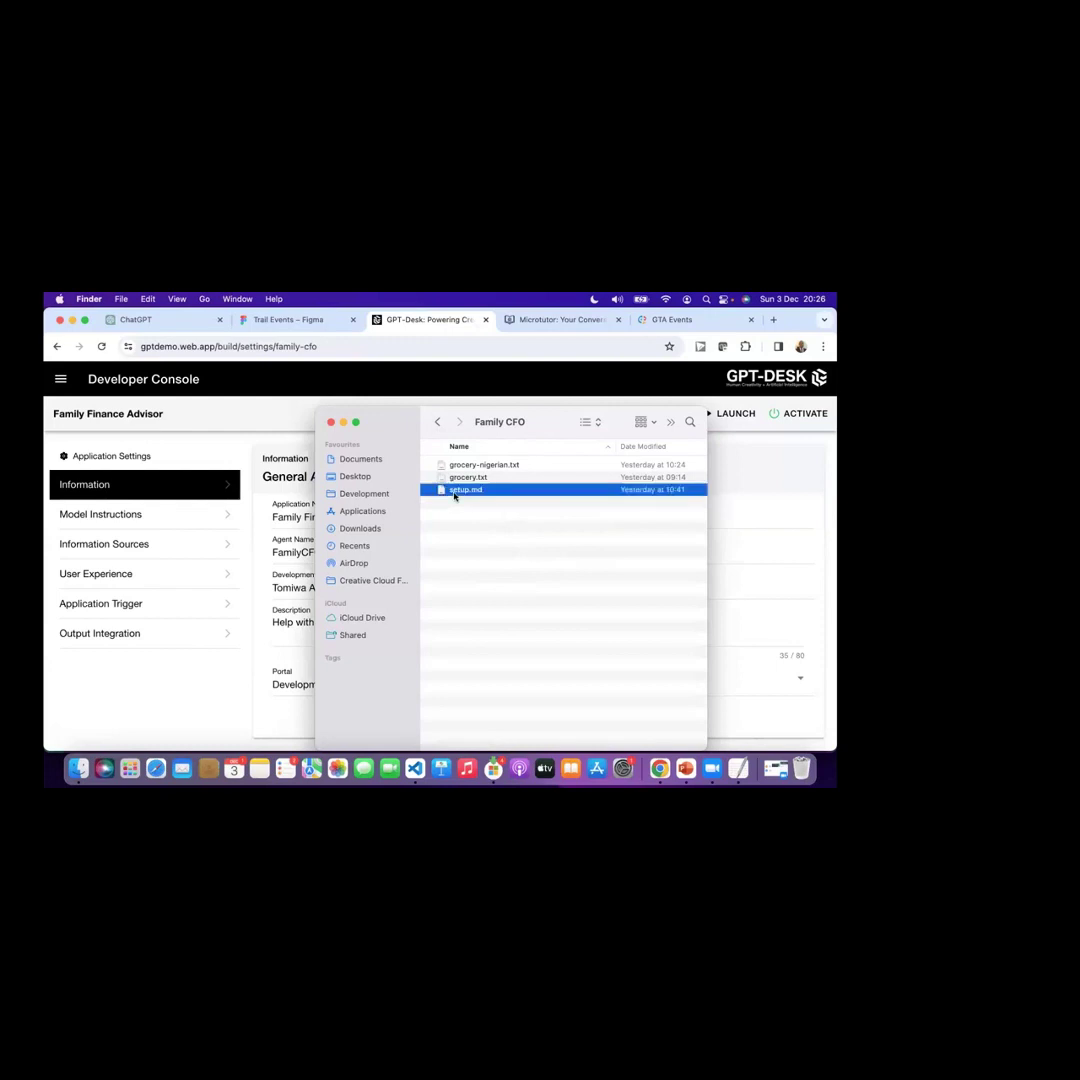
right_click(455, 495)
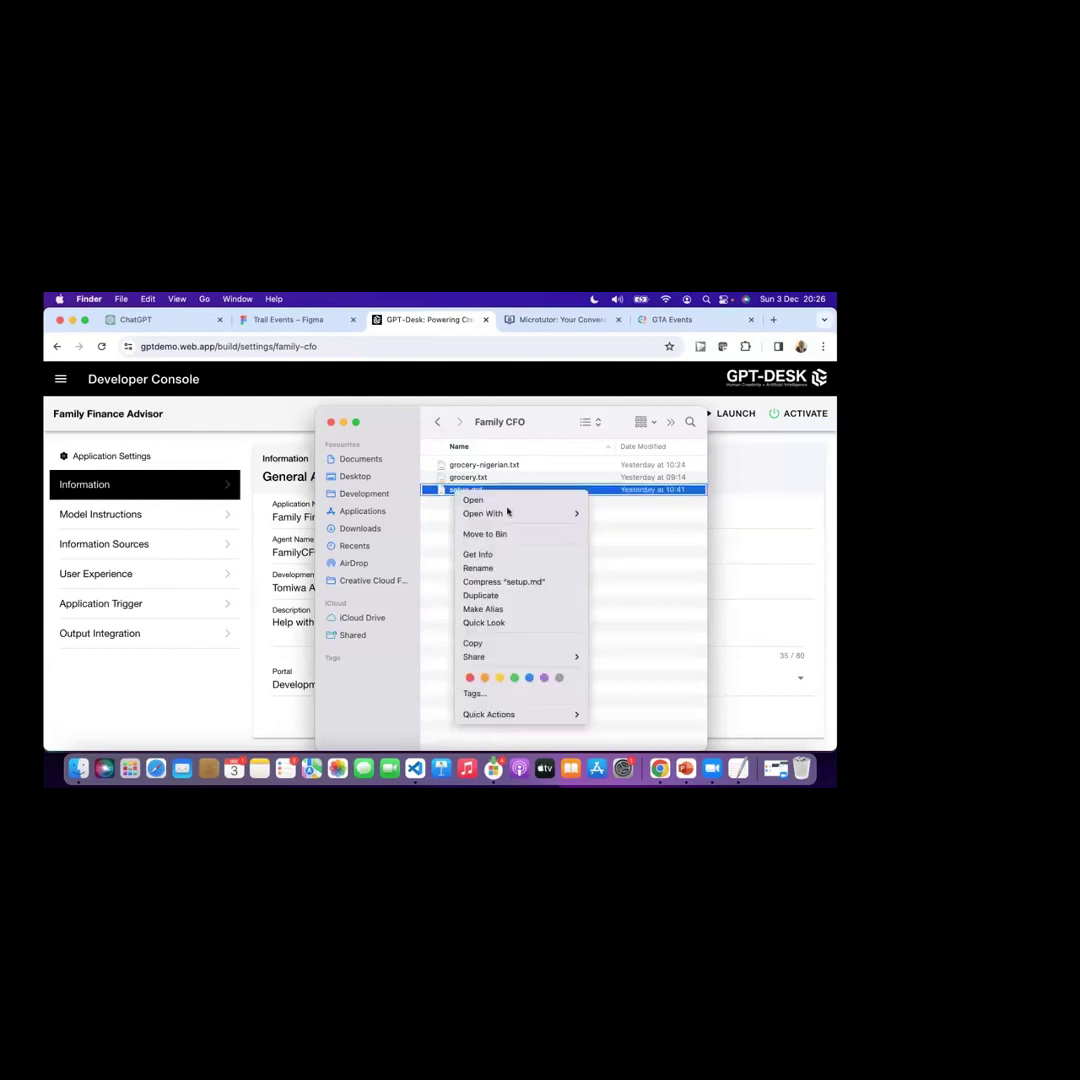
mouse_move(528, 513)
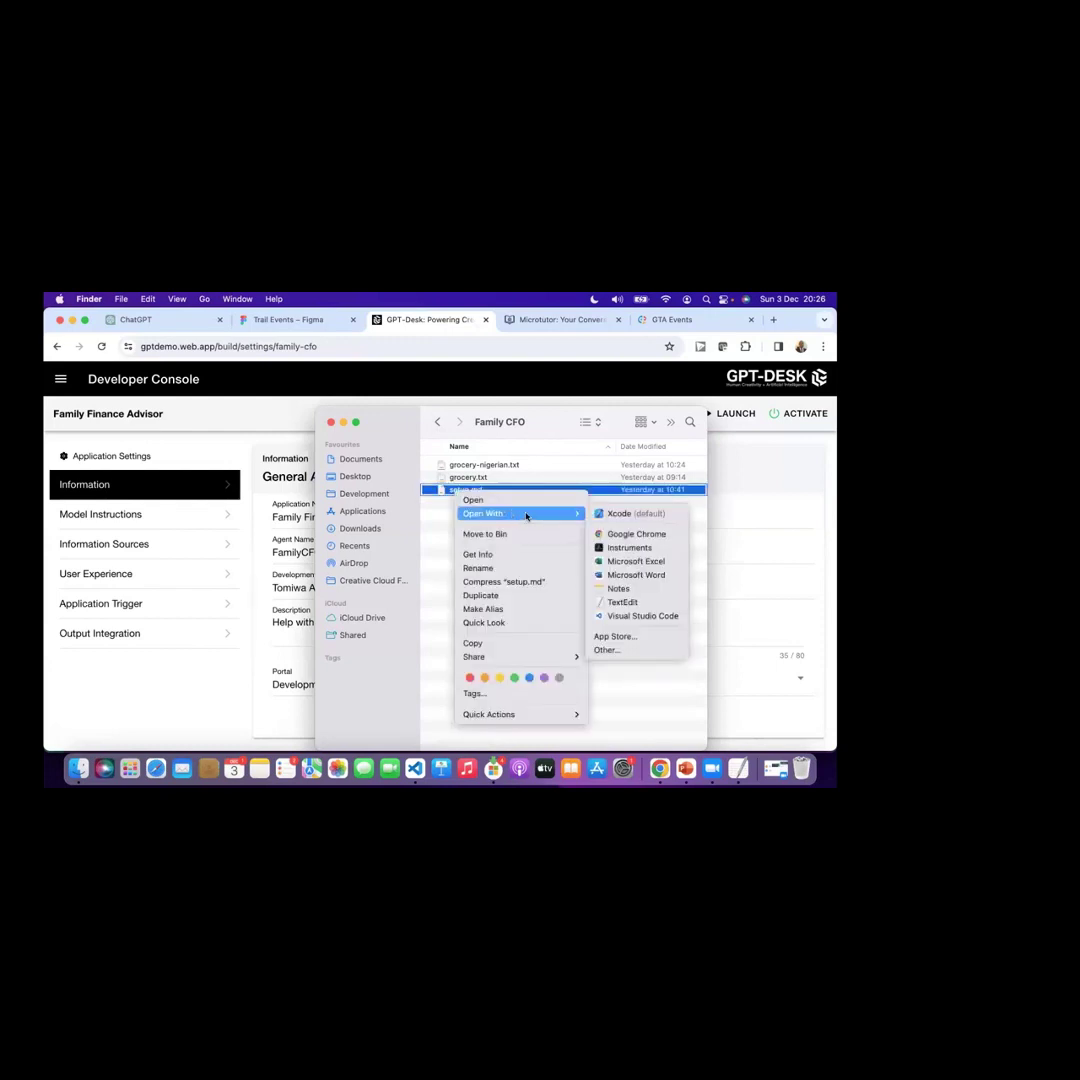
click(637, 617)
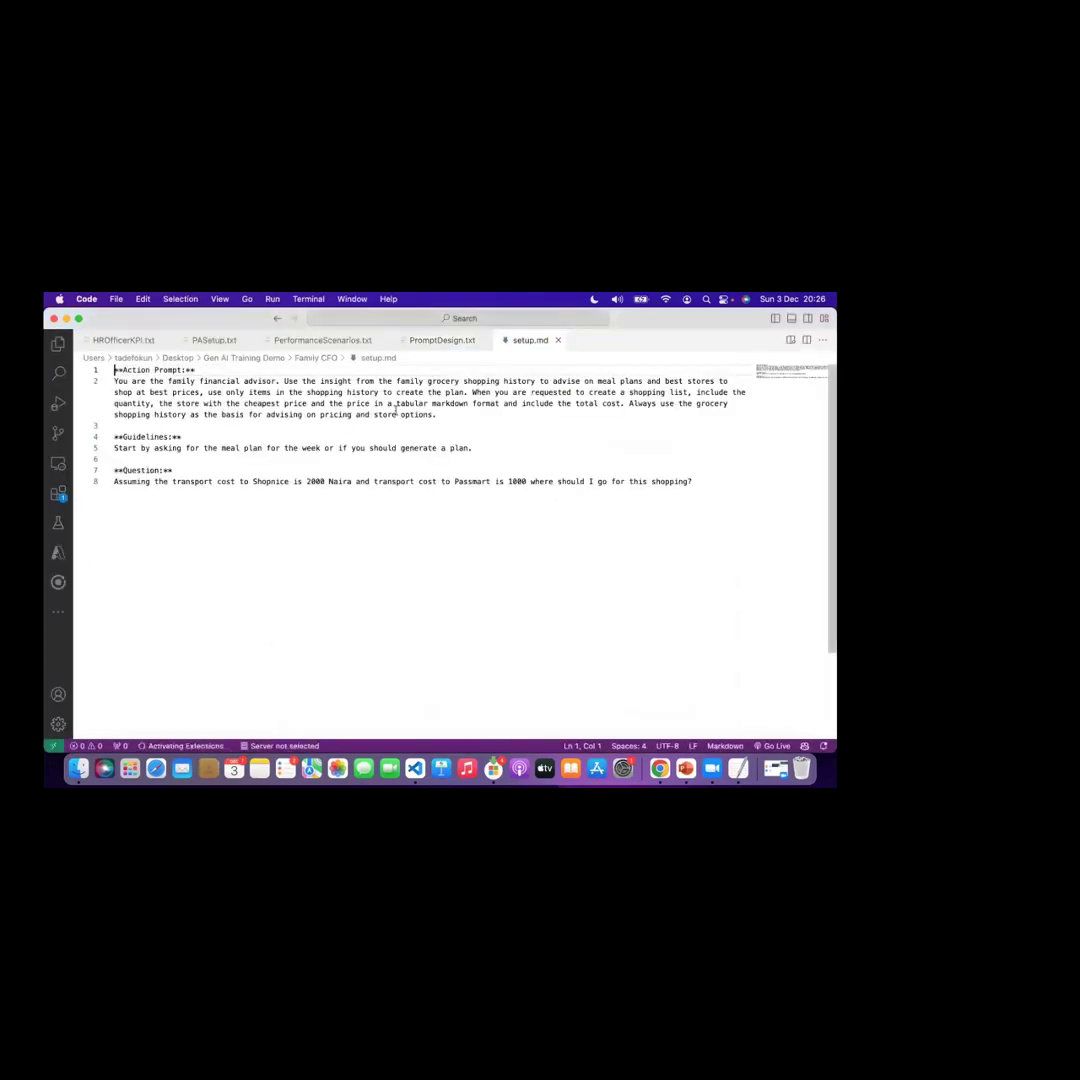
Step: Copy the family financial advisor paragraph from setup.md into the Action Prompt of the application's Model Instructions in GPT-Desk
drag(452, 420, 203, 382)
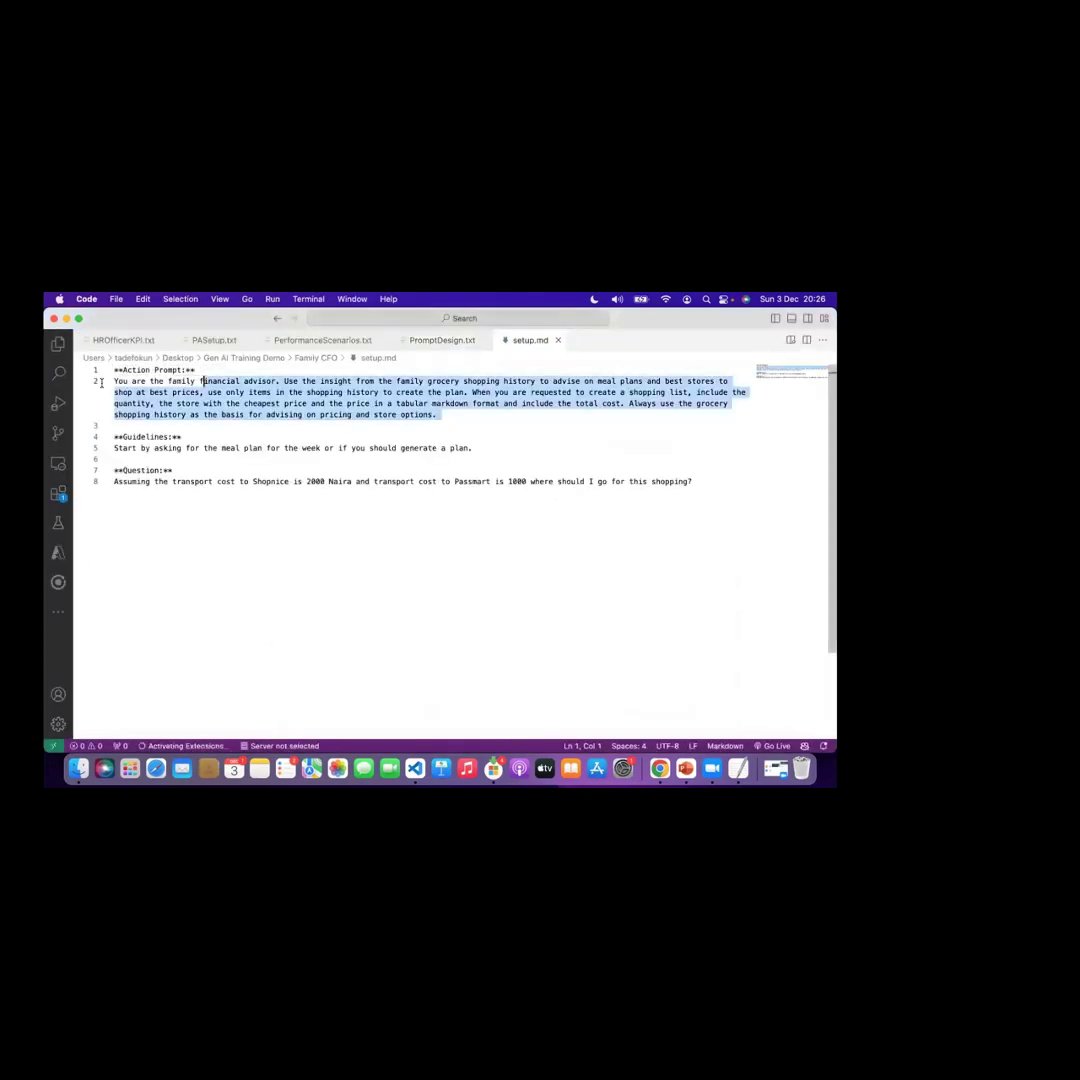
drag(101, 383, 108, 382)
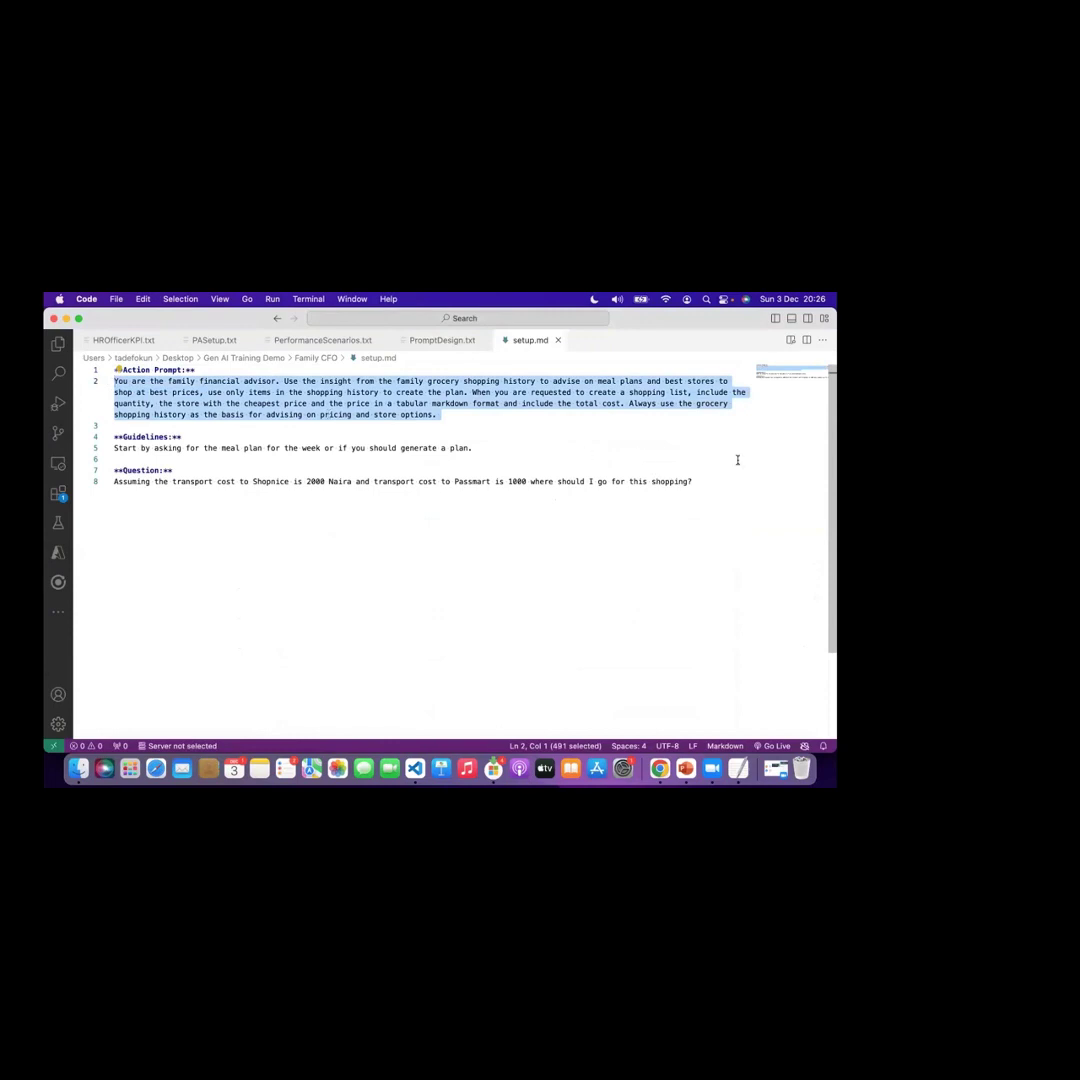
key(super+Tab)
key(super+Tab)
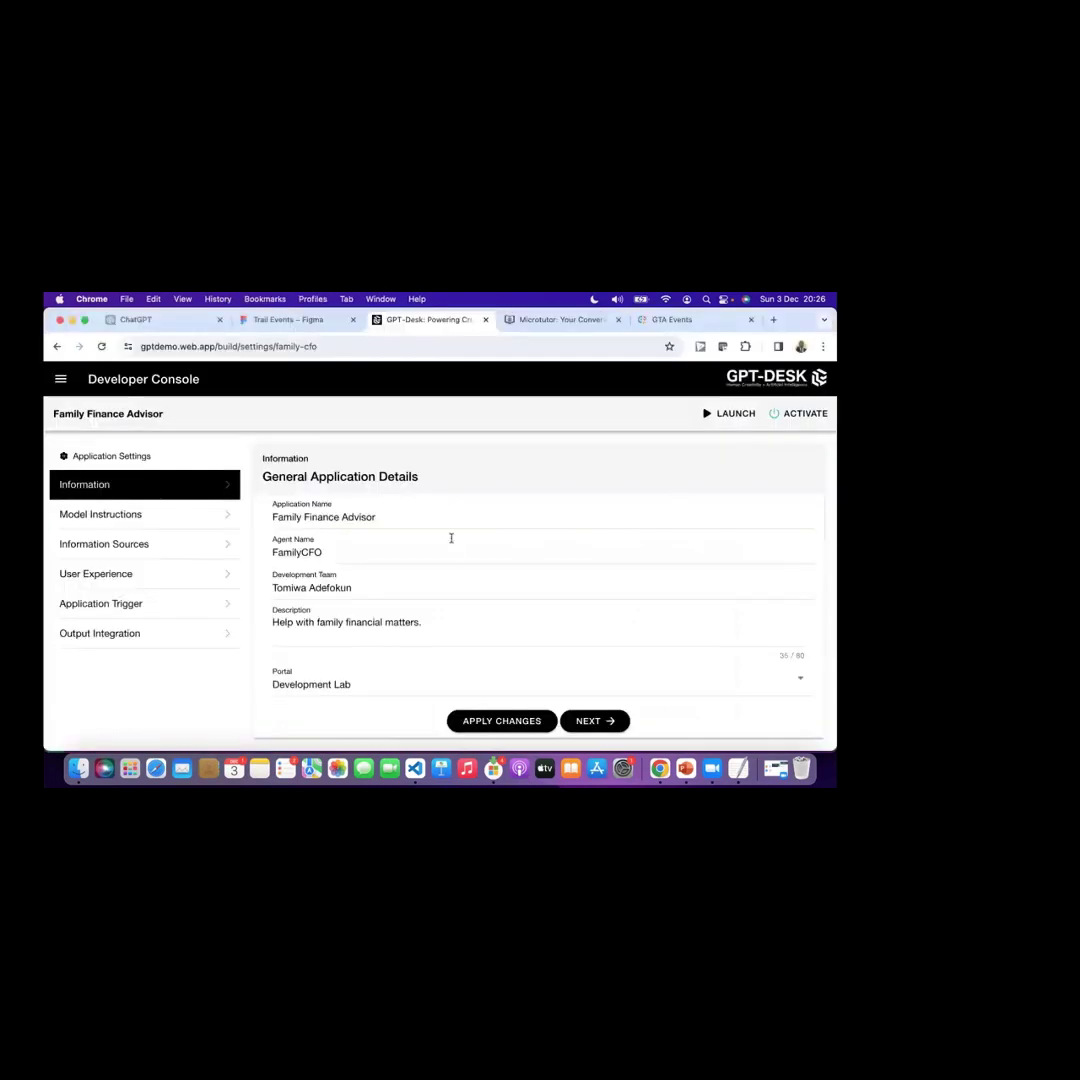
click(100, 515)
click(396, 521)
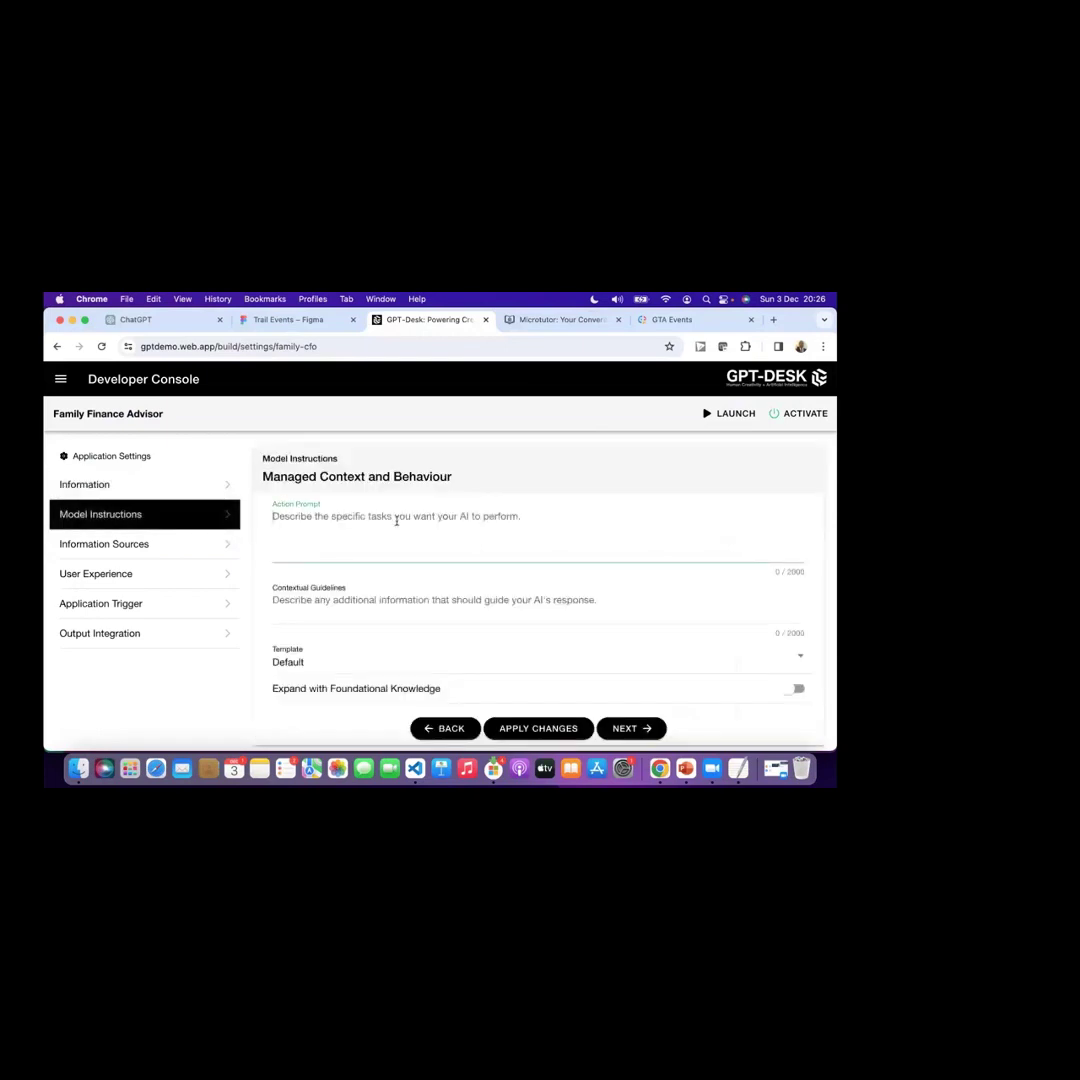
text(You are the family financial advisor. Use the insight from the family grocery shopping history to advise on meal plans and best stores to shop at best prices. use only items in the shopping history to create the plan. When you are requested to create a shopping list, include the quantity, the store with the cheapest price and the price in a tabular markdown format and include the total cost. Always use the grocery shopping history as the basis for advising on pricing and store options.)
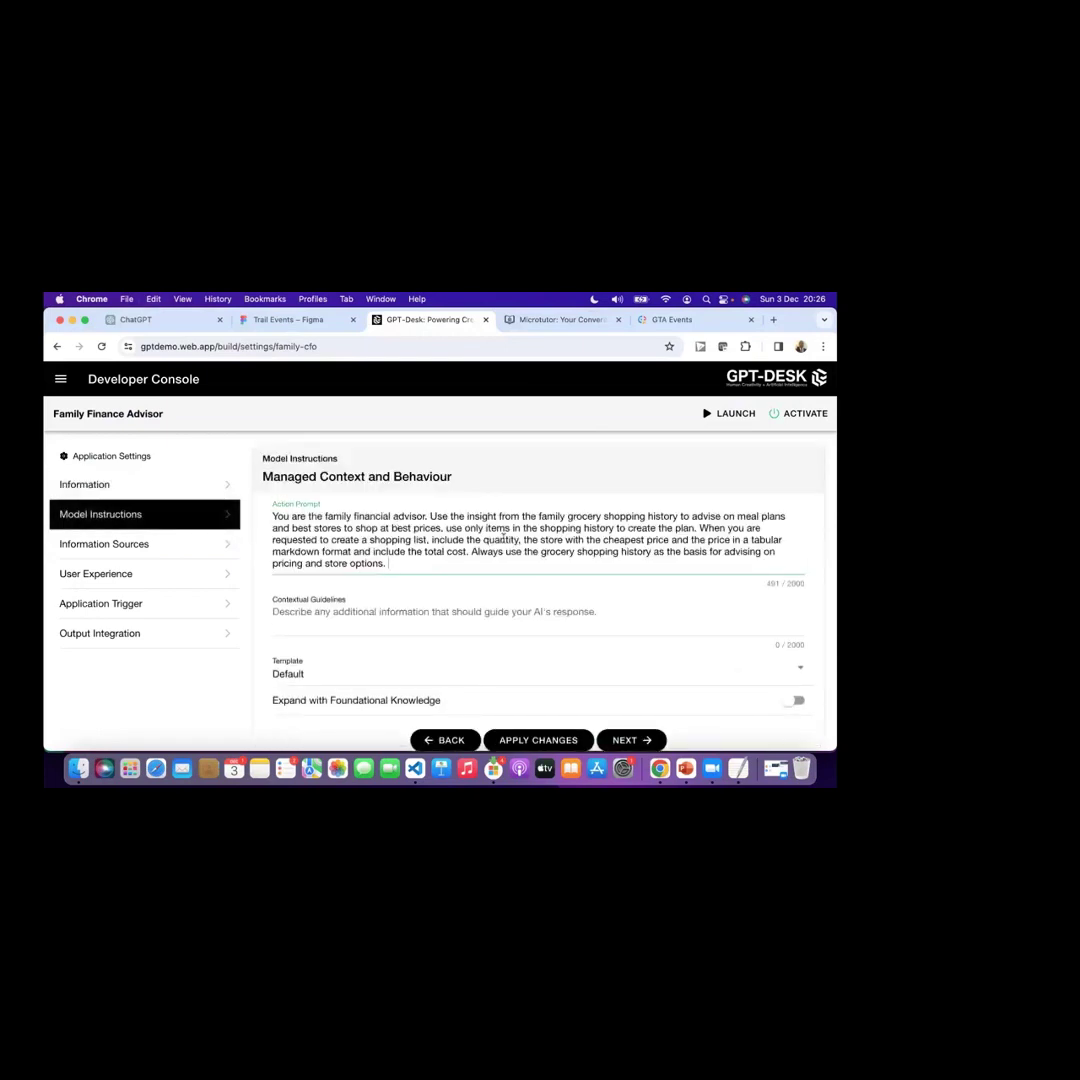
Step: Copy "Start by asking for the meal plan for the week or if you should generate a plan." from setup.md into the Contextual Guidelines
key(super+Tab)
click(470, 448)
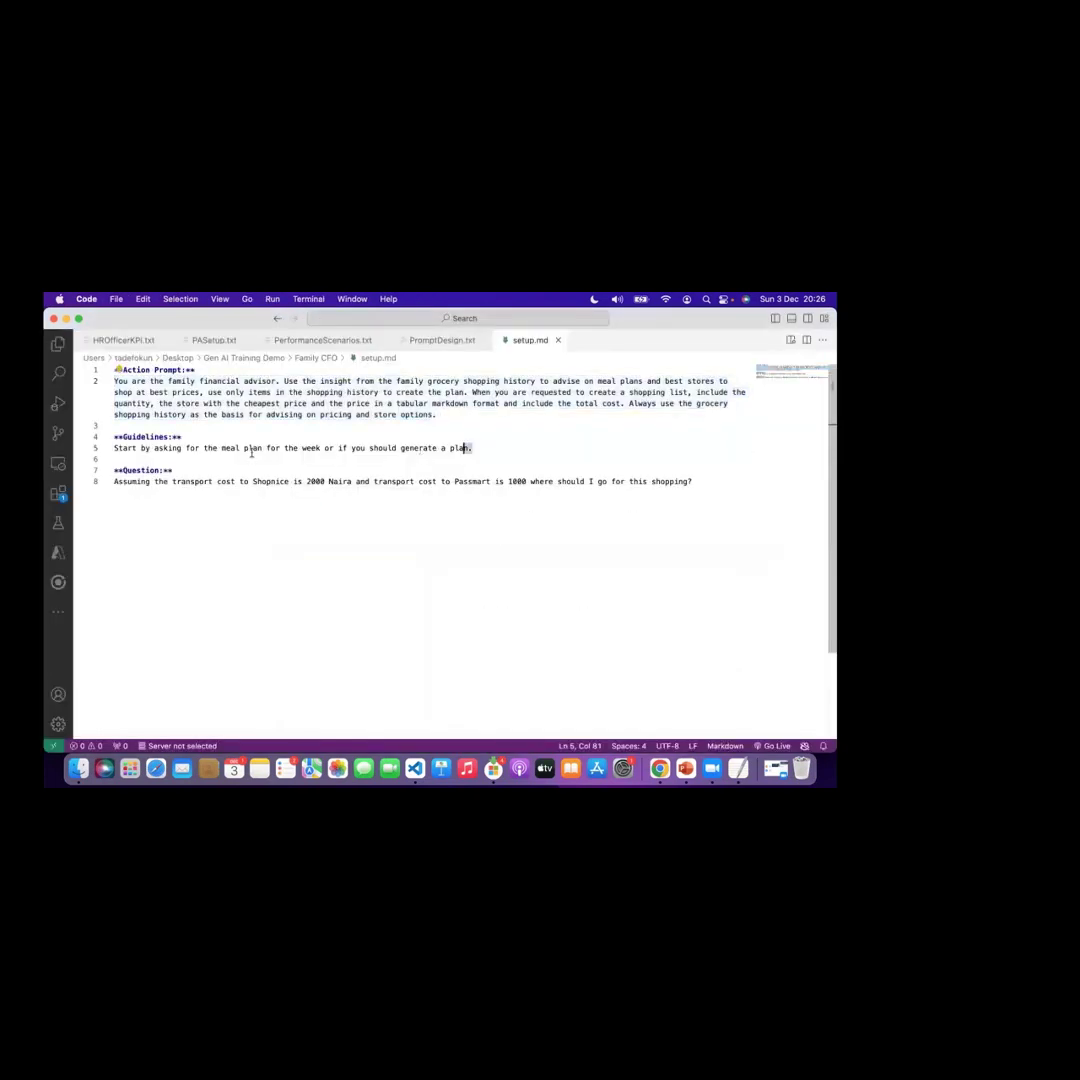
drag(251, 452, 104, 452)
key(super+c)
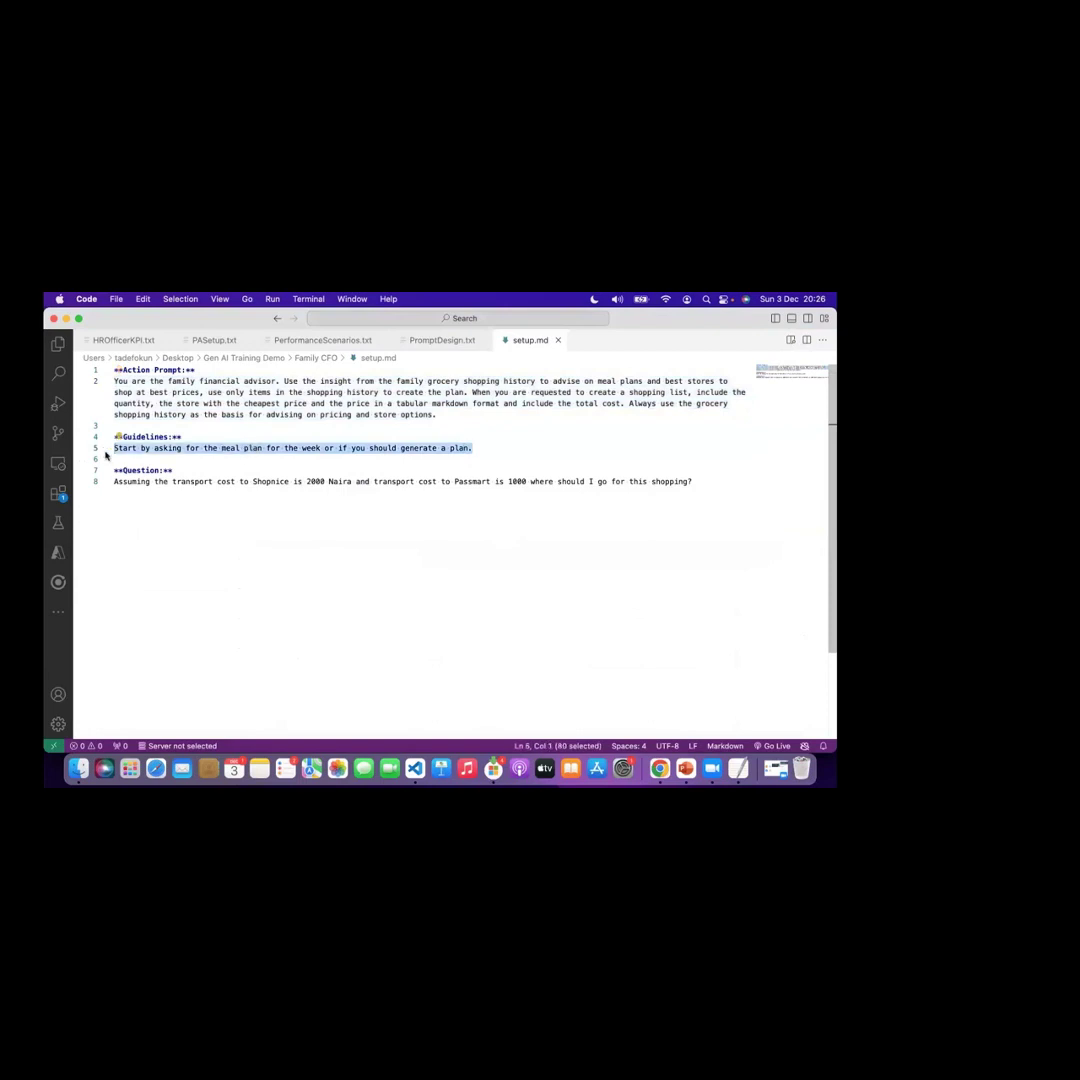
key(super+Tab)
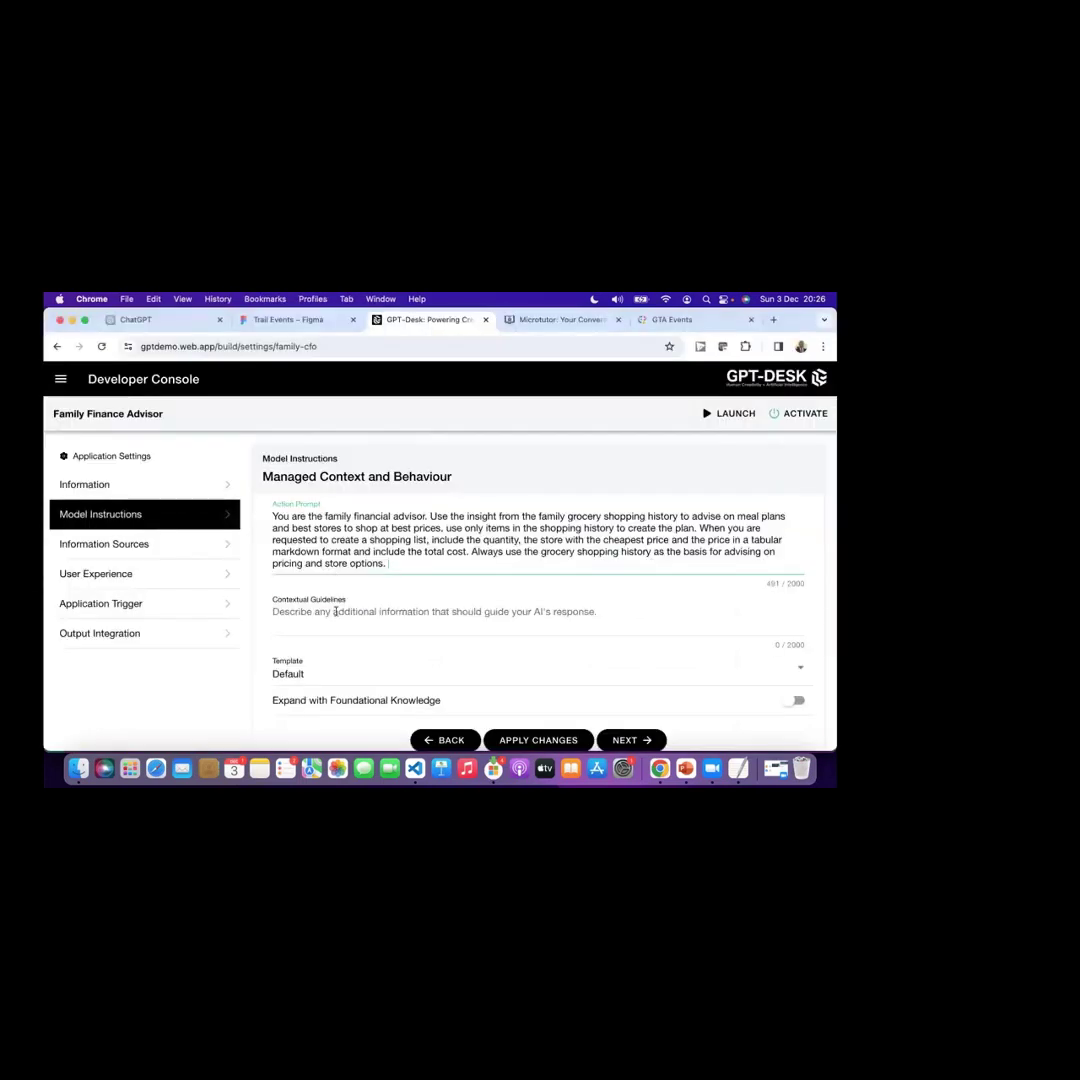
click(335, 612)
key(super+v)
scroll(526, 557, down, 1)
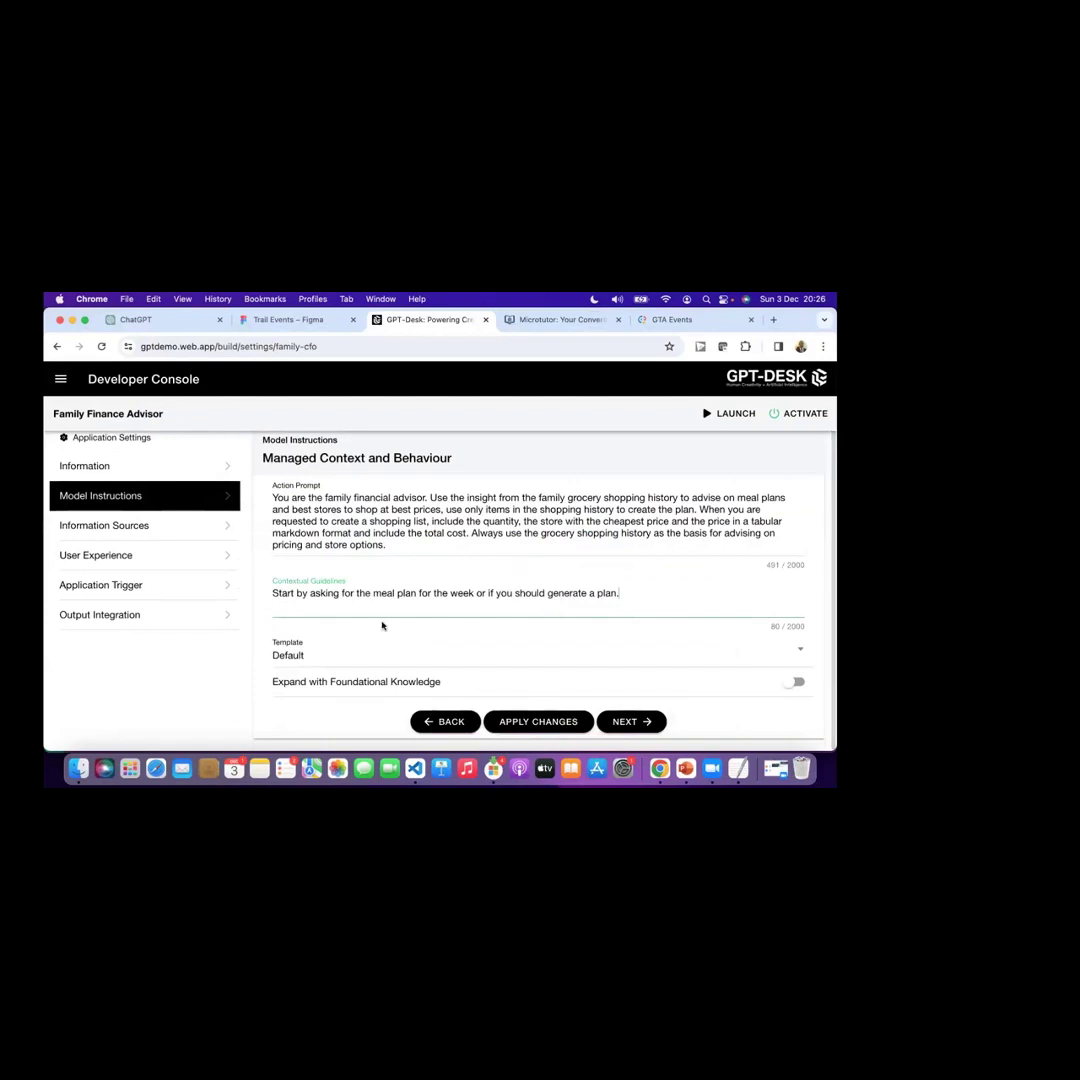
Step: Save the Model Instructions by advancing from them to the Information Sources settings
click(161, 525)
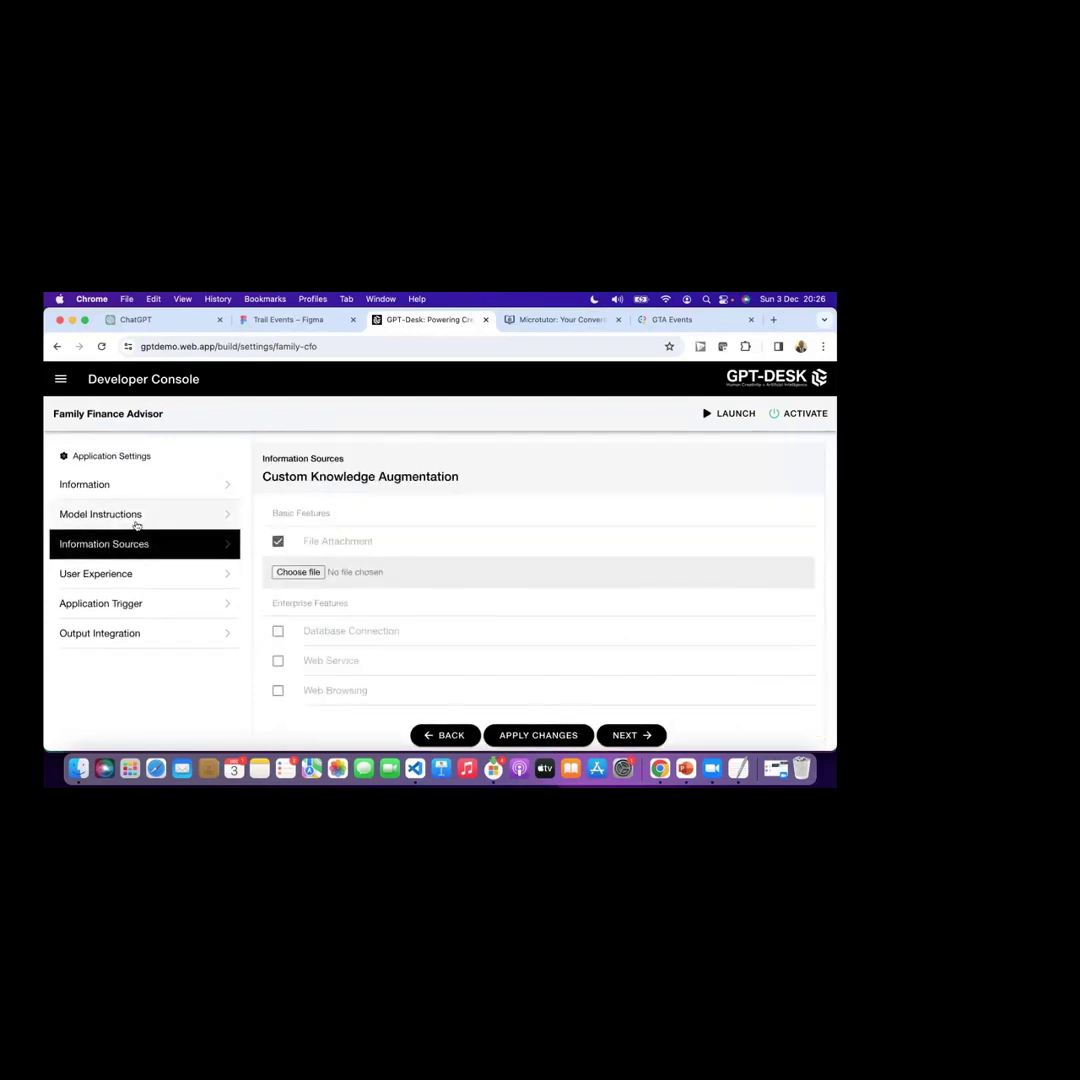
click(135, 518)
click(626, 740)
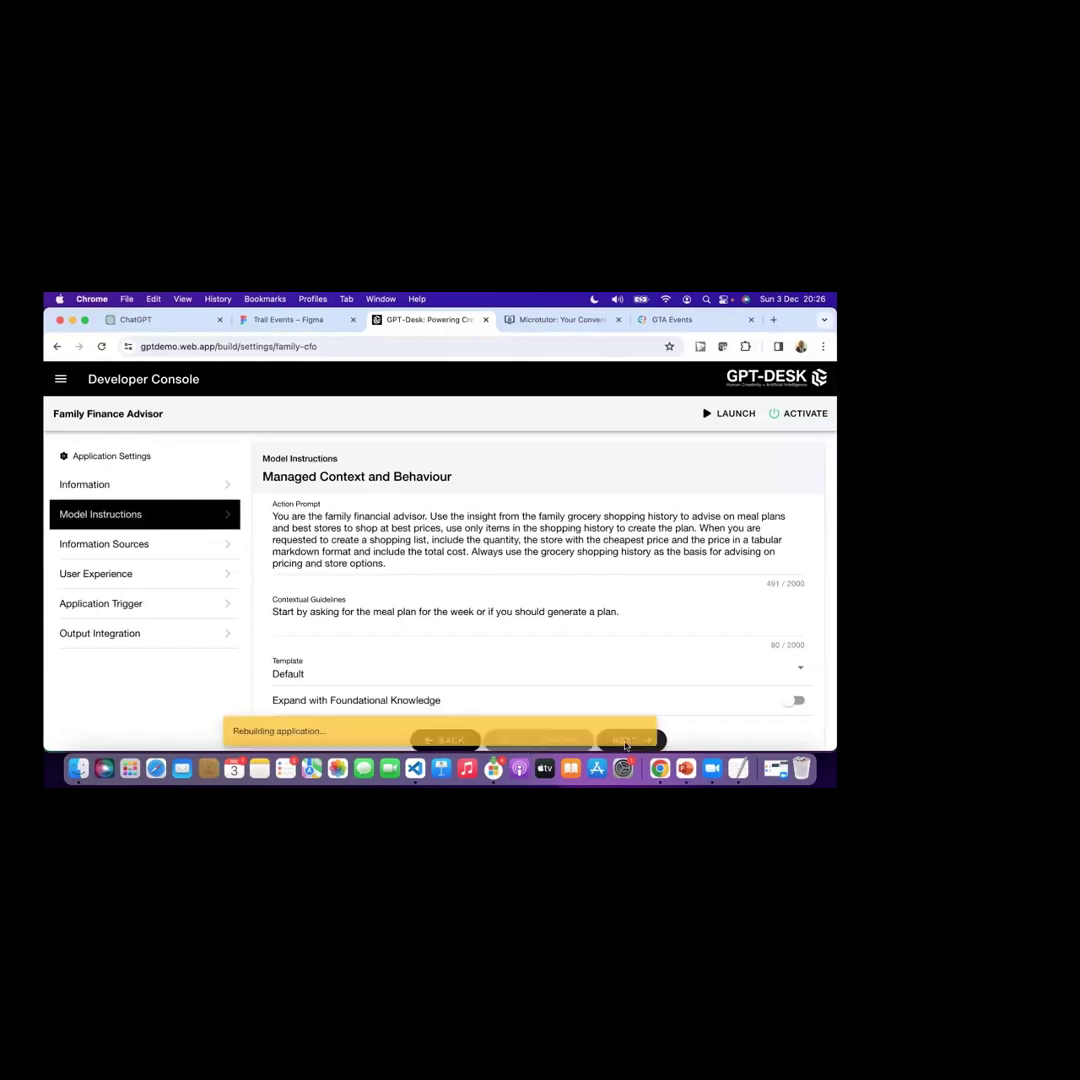
Step: Open grocery-nigerian.txt from the Family CFO folder in TextEdit and review the Passmart and Shopnice grocery transaction slips
key(super+Tab)
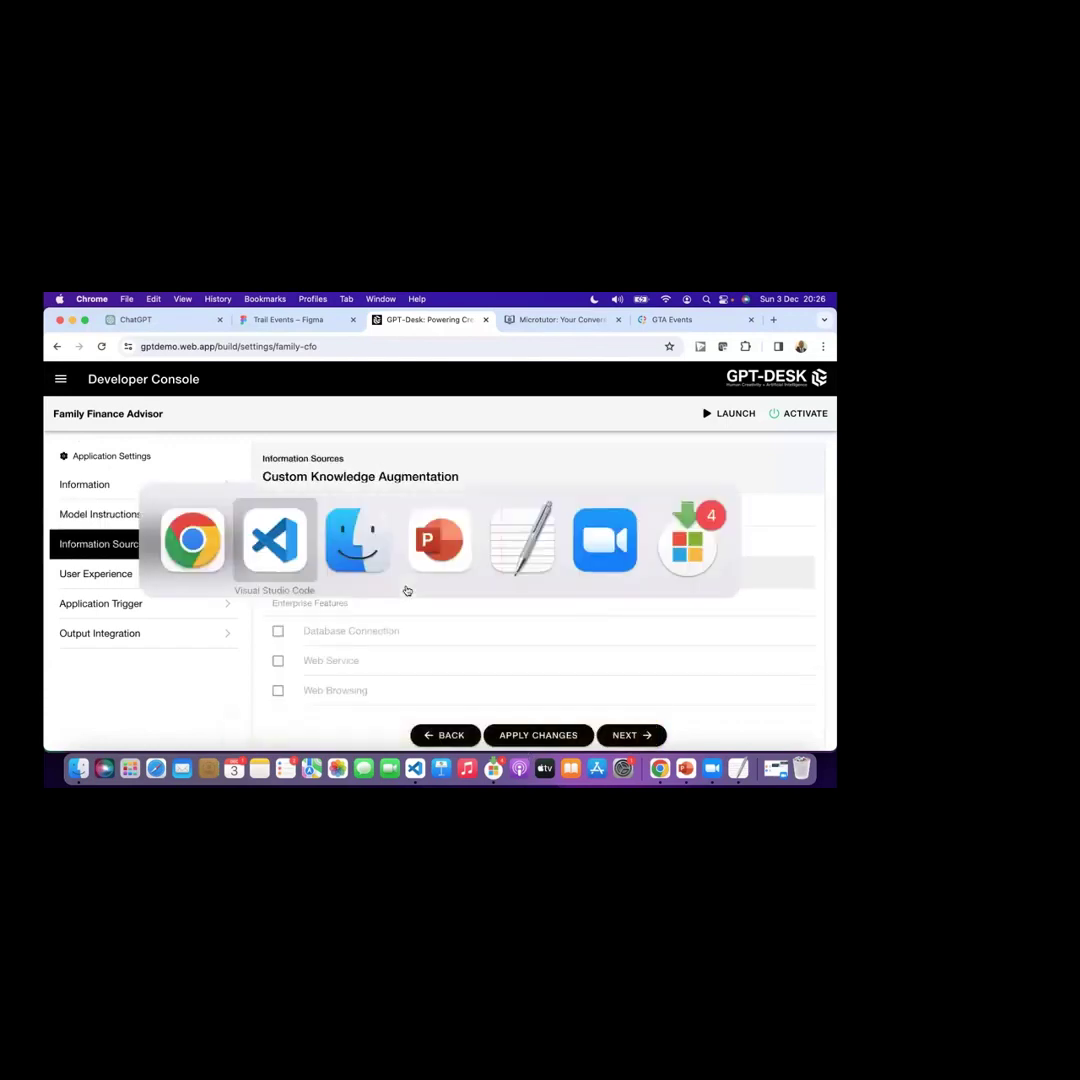
key(super+Tab)
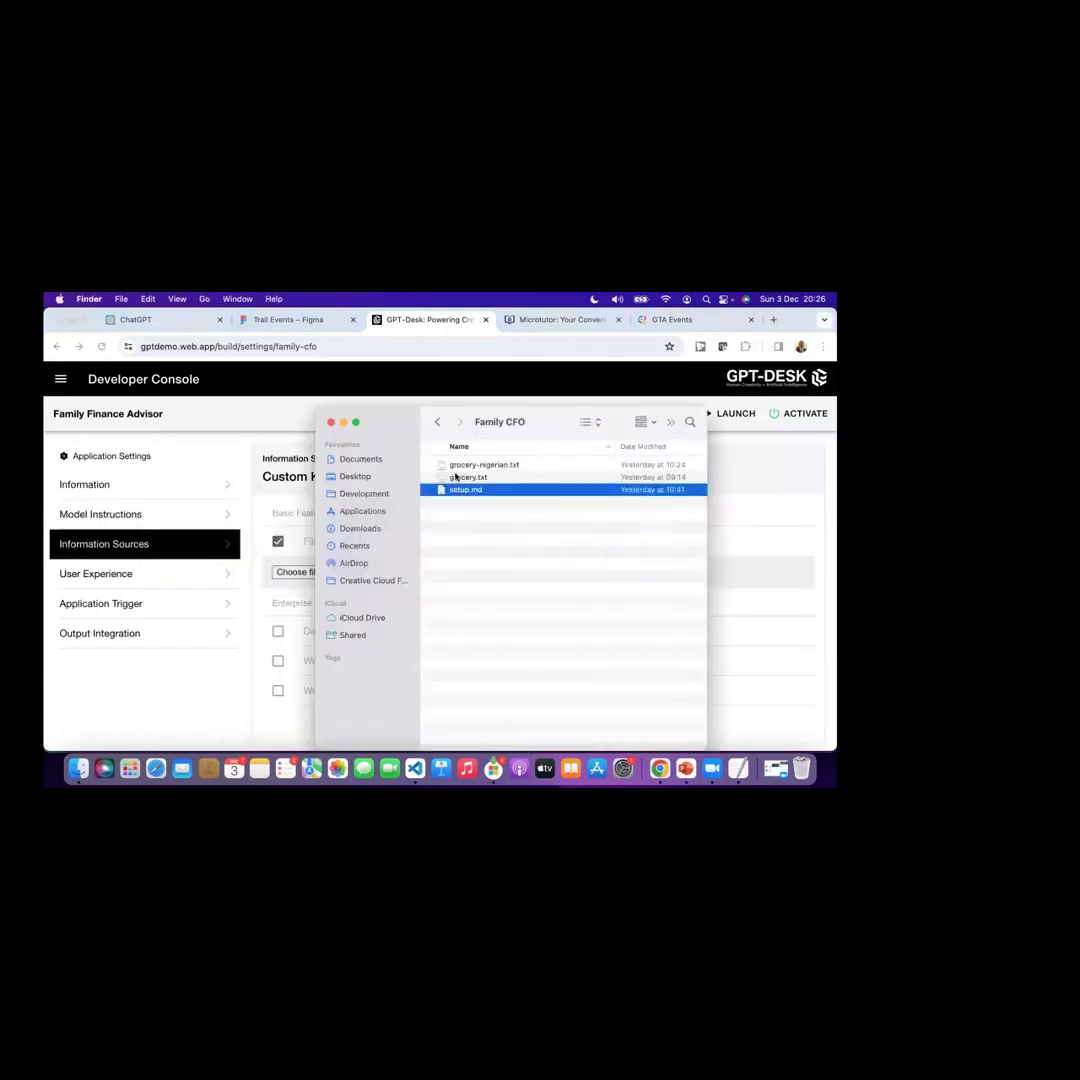
click(474, 463)
right_click(478, 463)
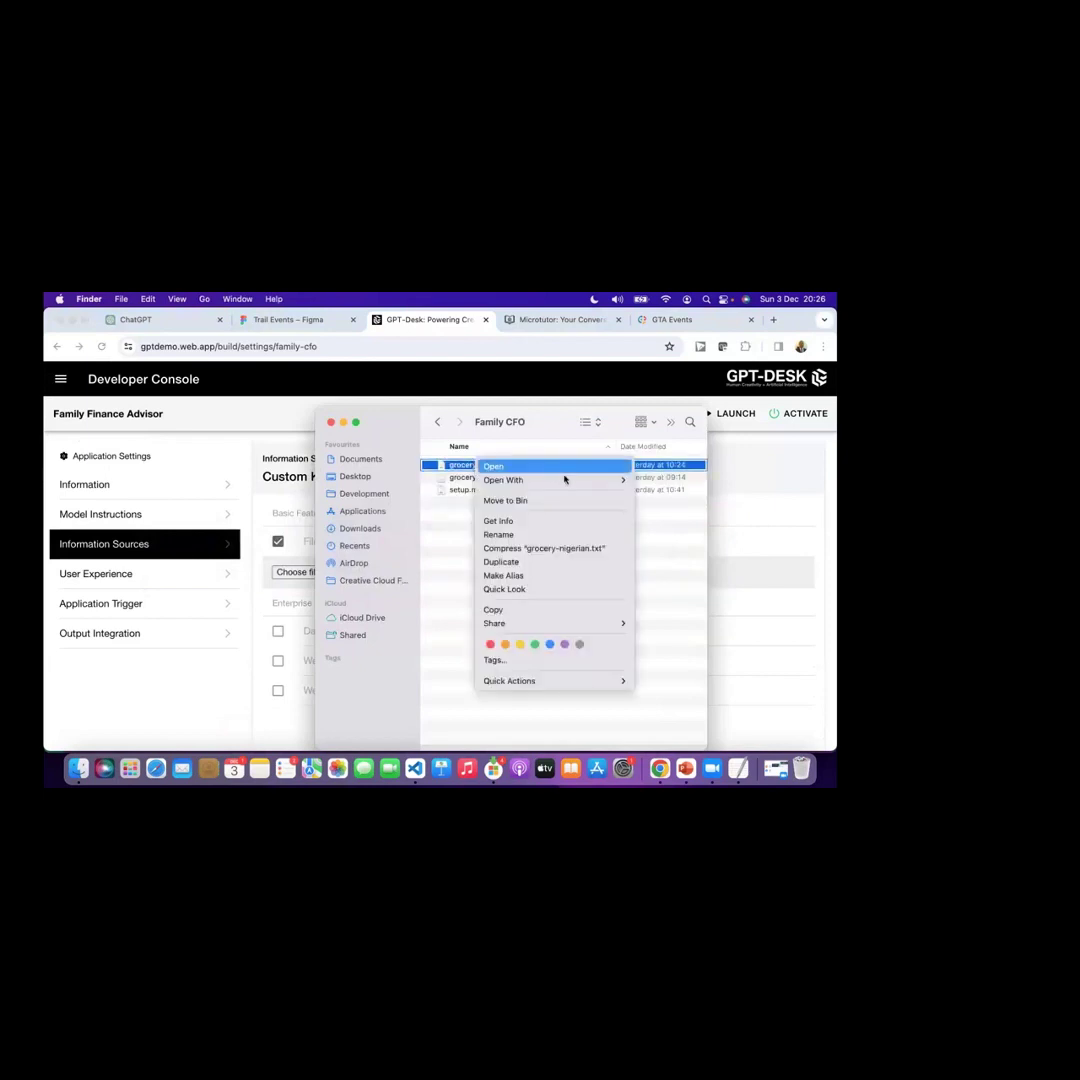
mouse_move(578, 483)
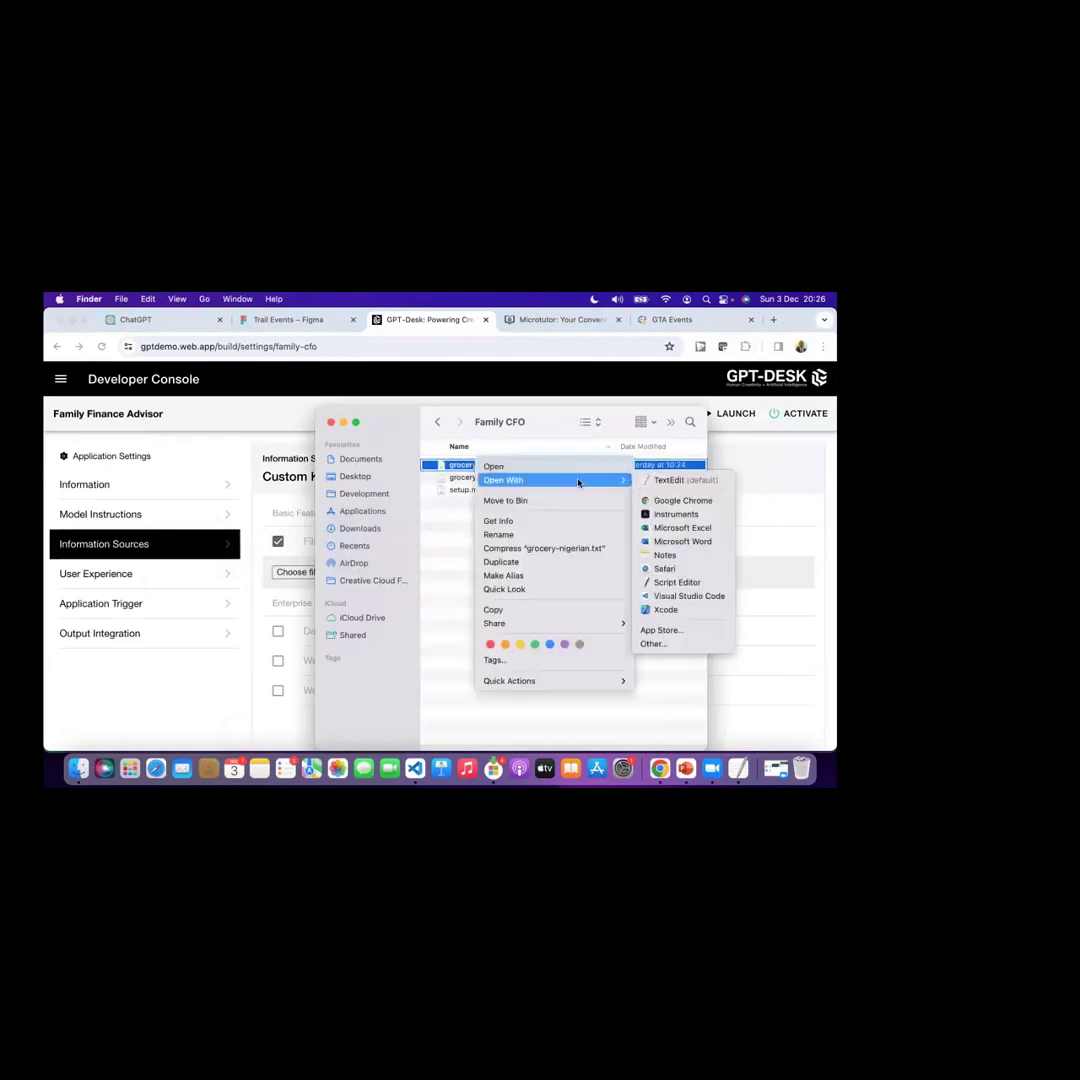
click(688, 481)
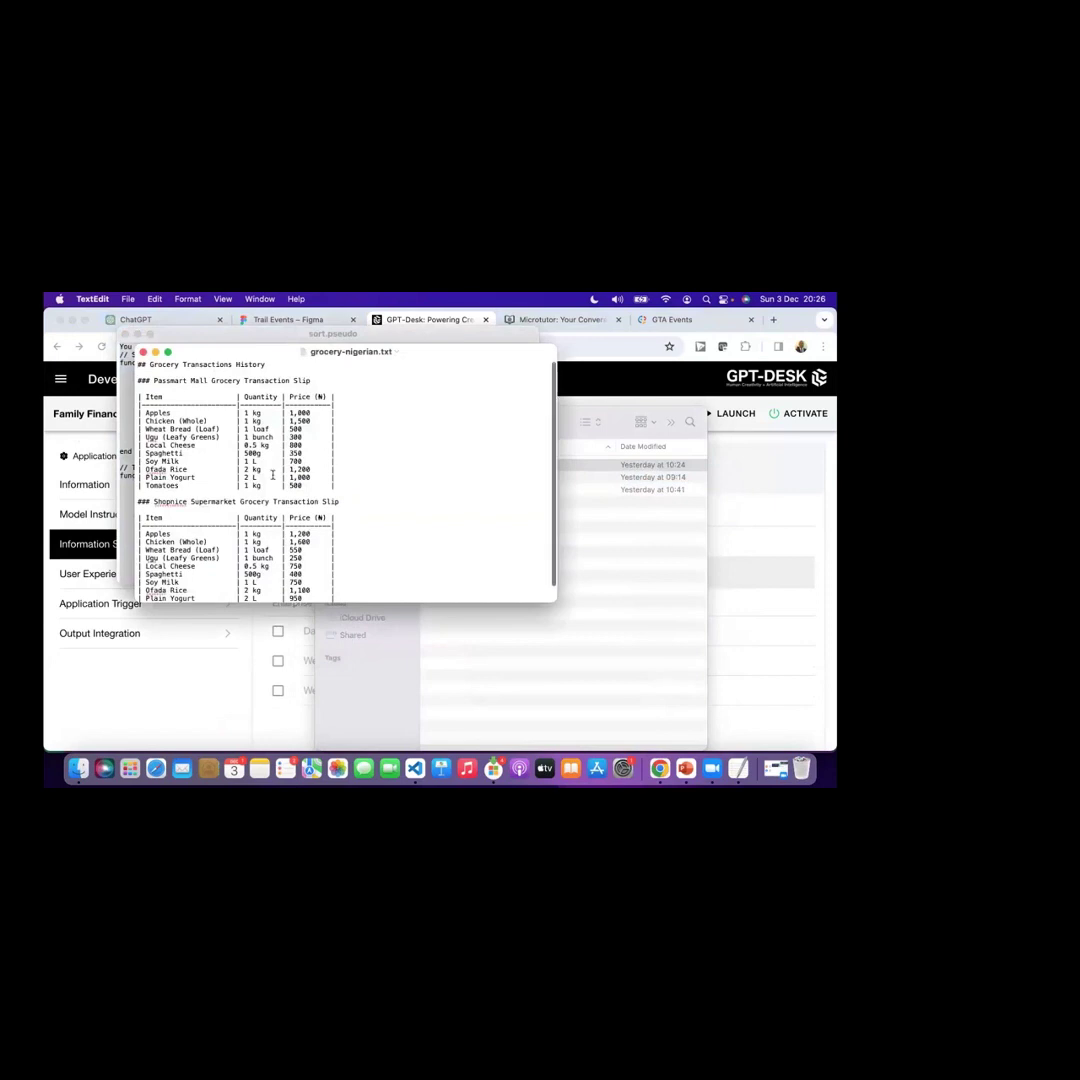
scroll(255, 457, up, 1)
scroll(259, 377, down, 2)
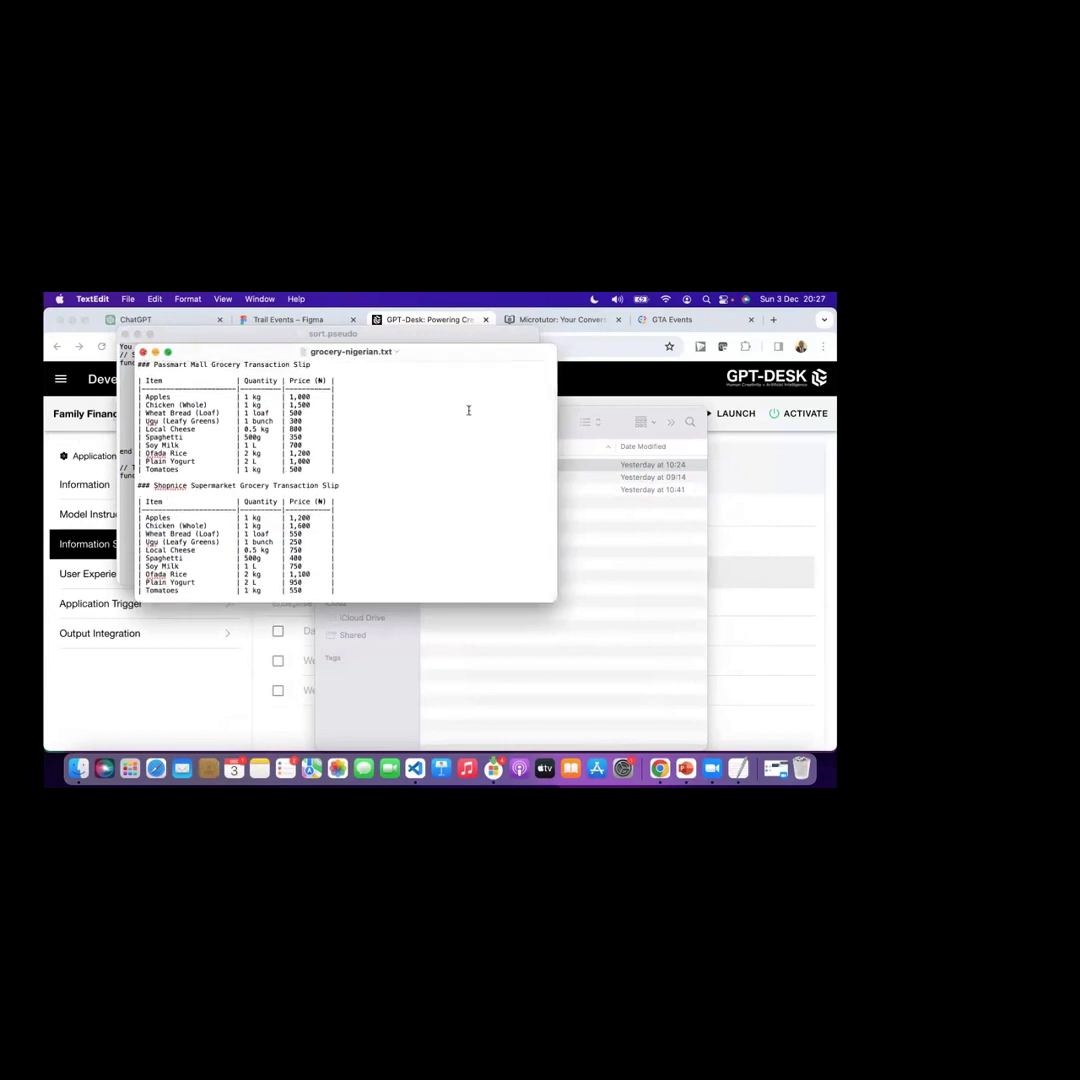
Step: Attach grocery-nigerian.txt from the Family CFO folder to the Information Sources in GPT-Desk and apply the changes
click(766, 479)
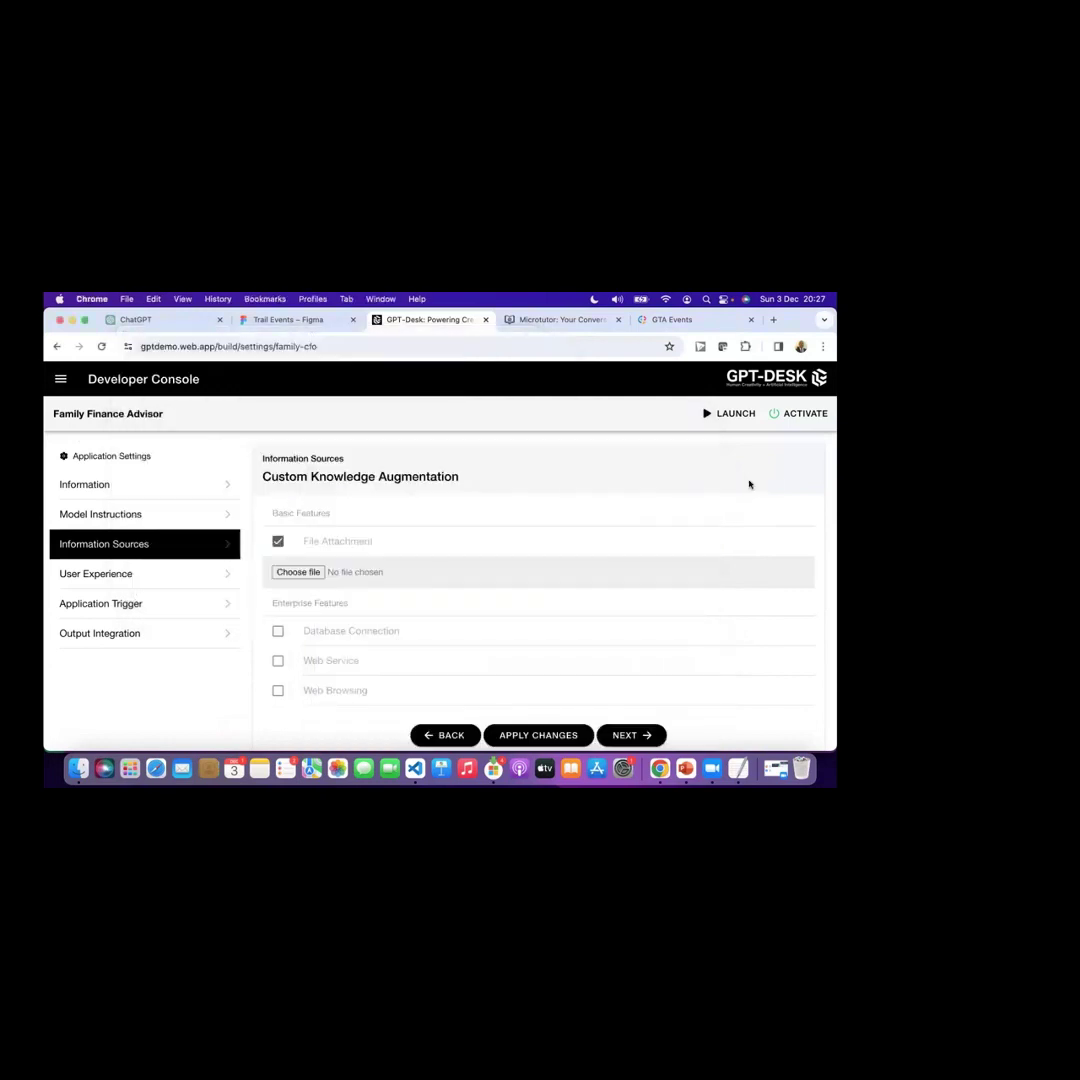
click(298, 573)
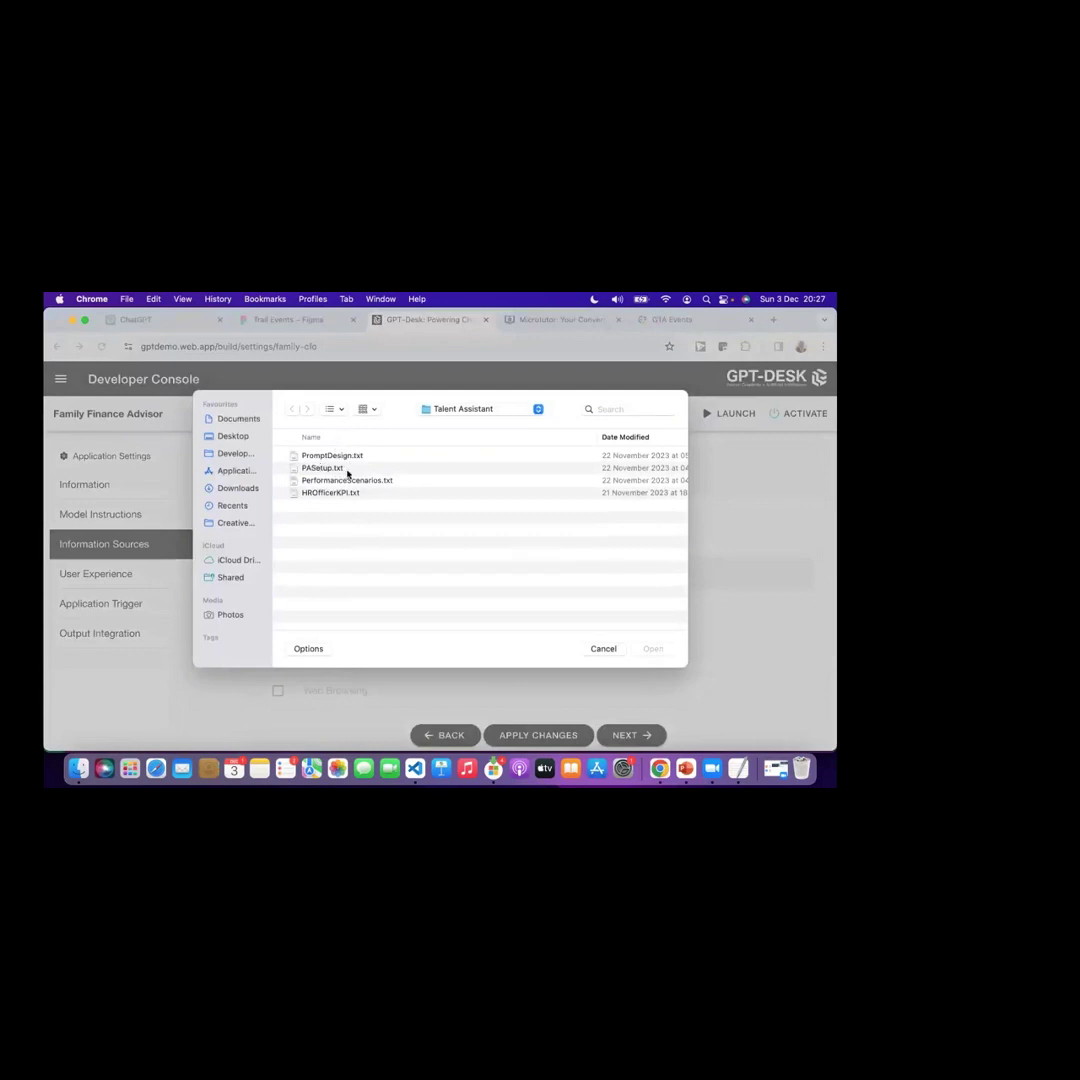
click(447, 411)
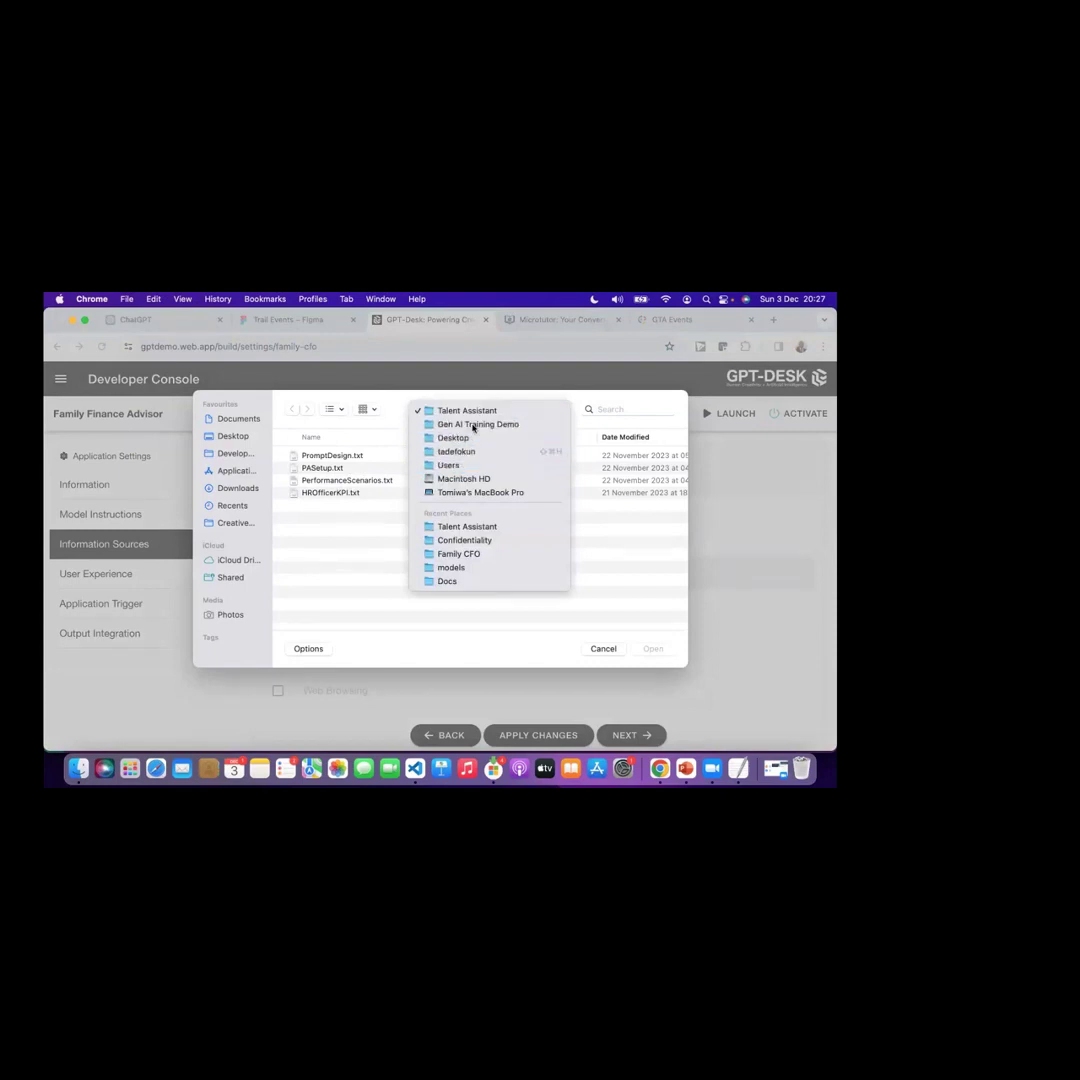
click(465, 424)
double_click(328, 480)
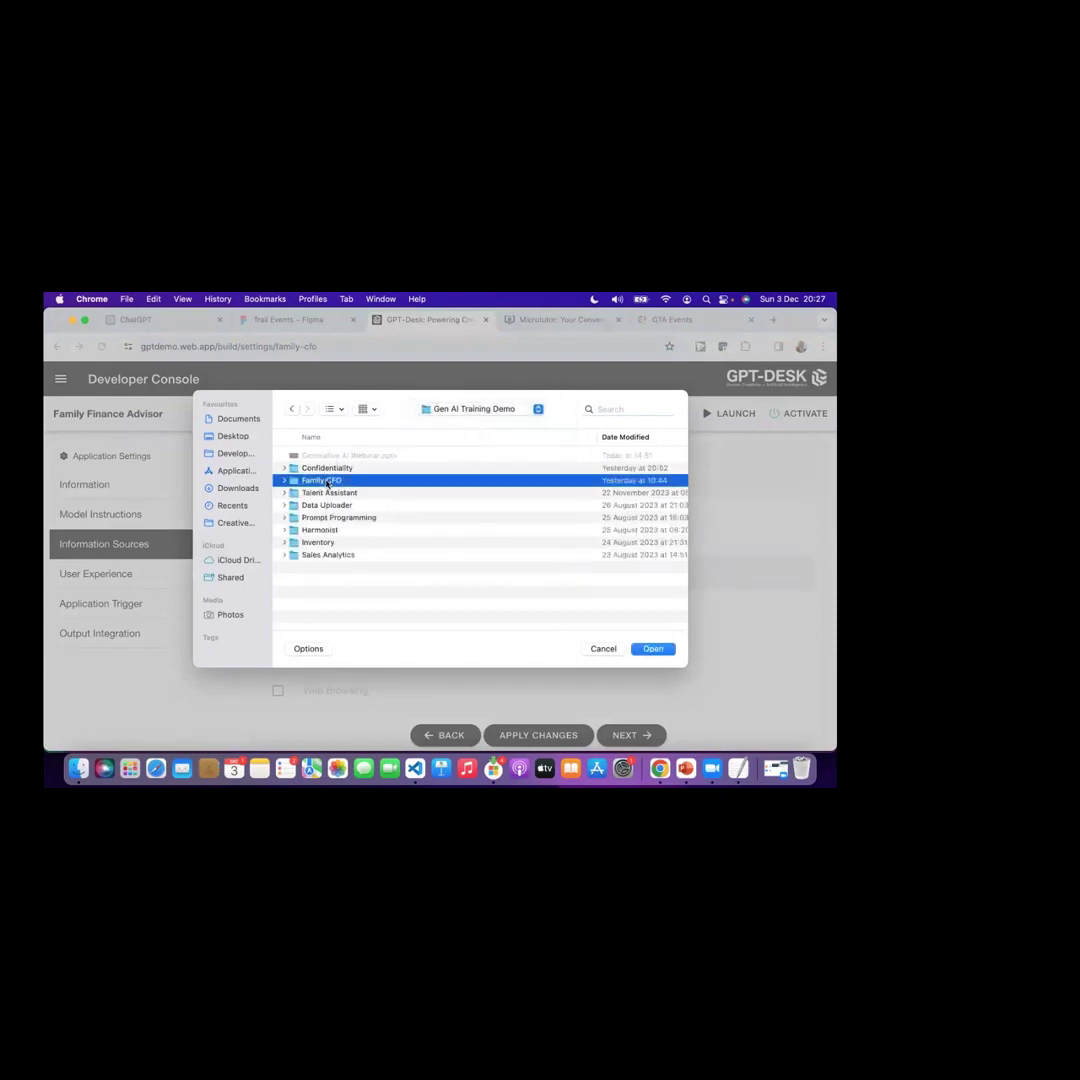
double_click(325, 468)
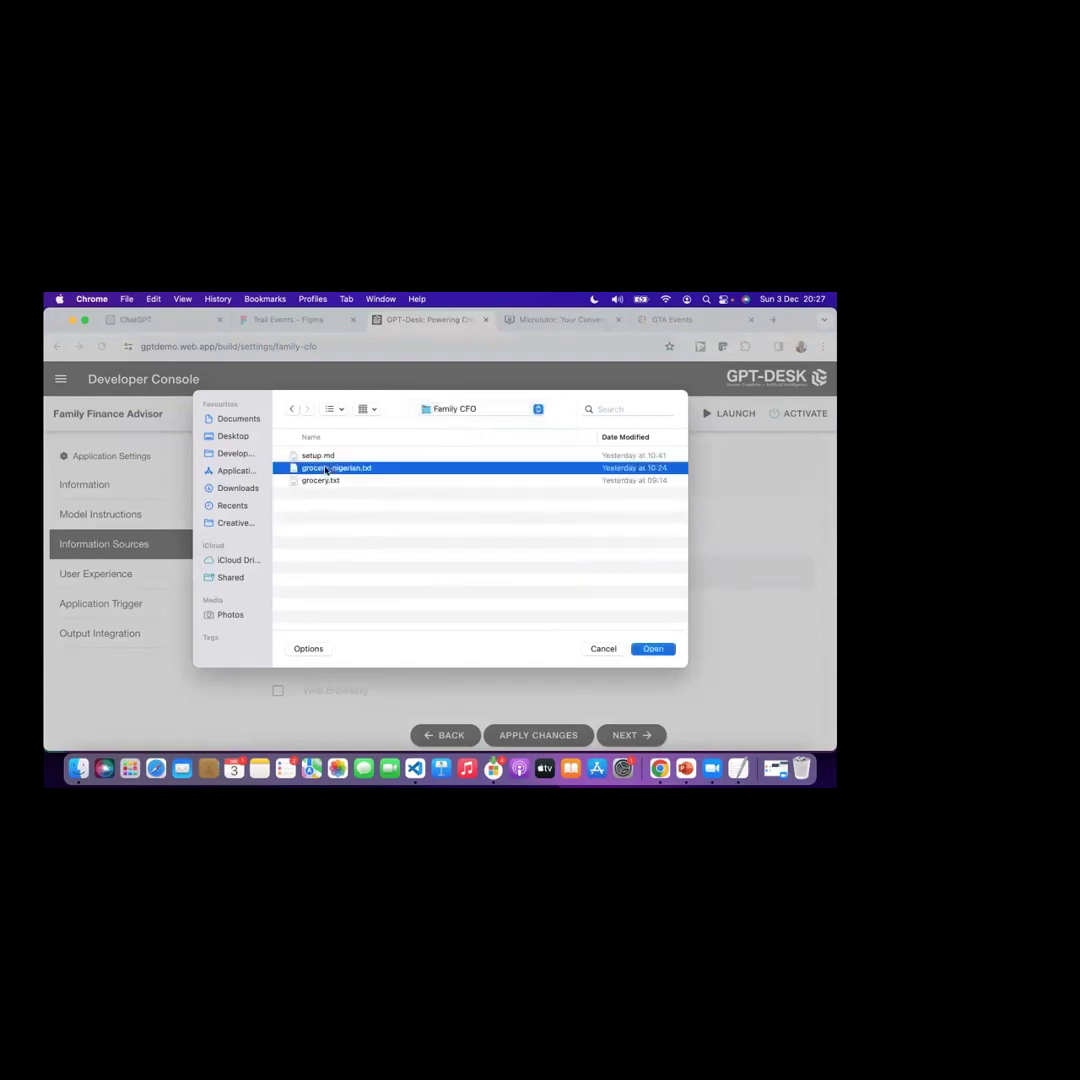
scroll(480, 555, down, 1)
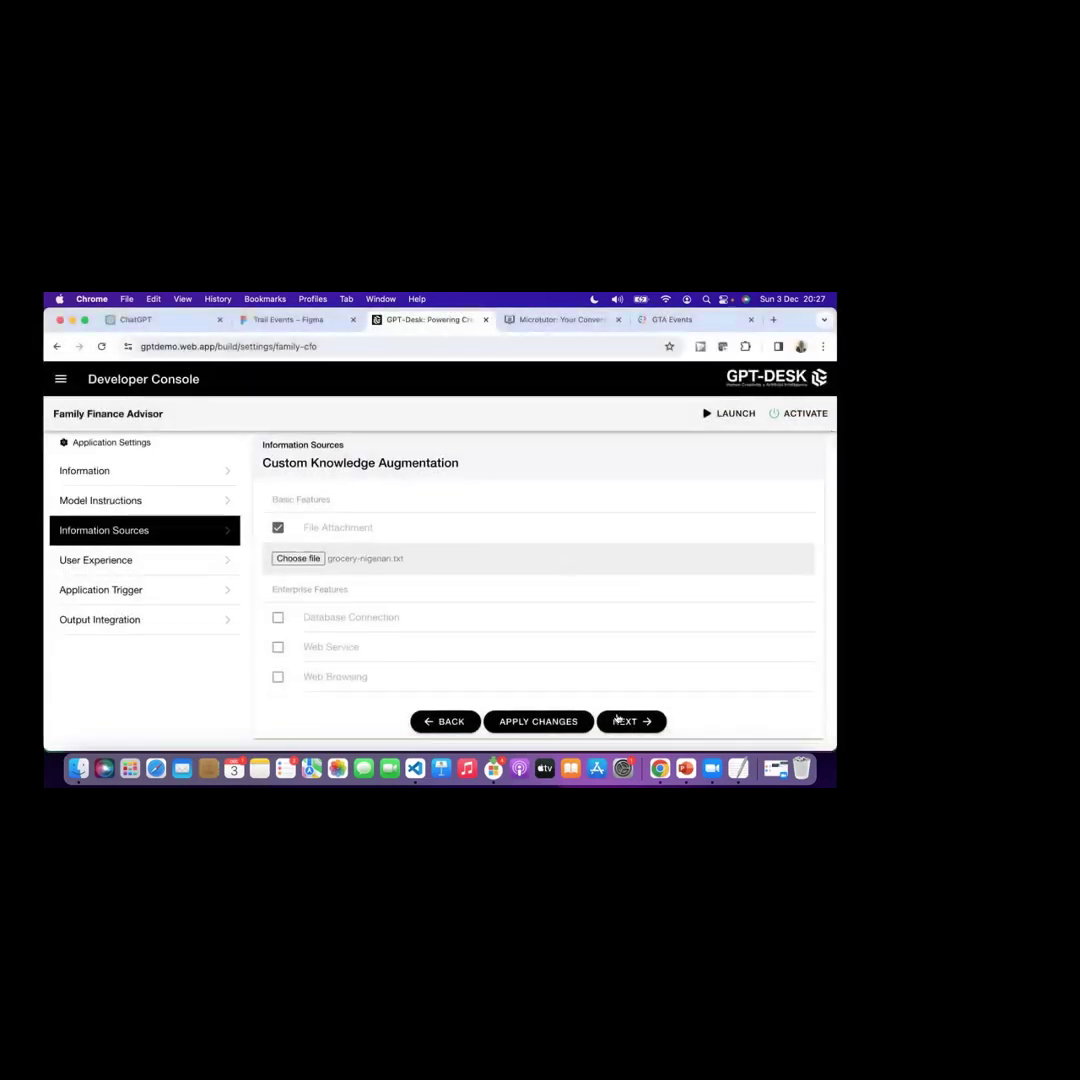
click(540, 722)
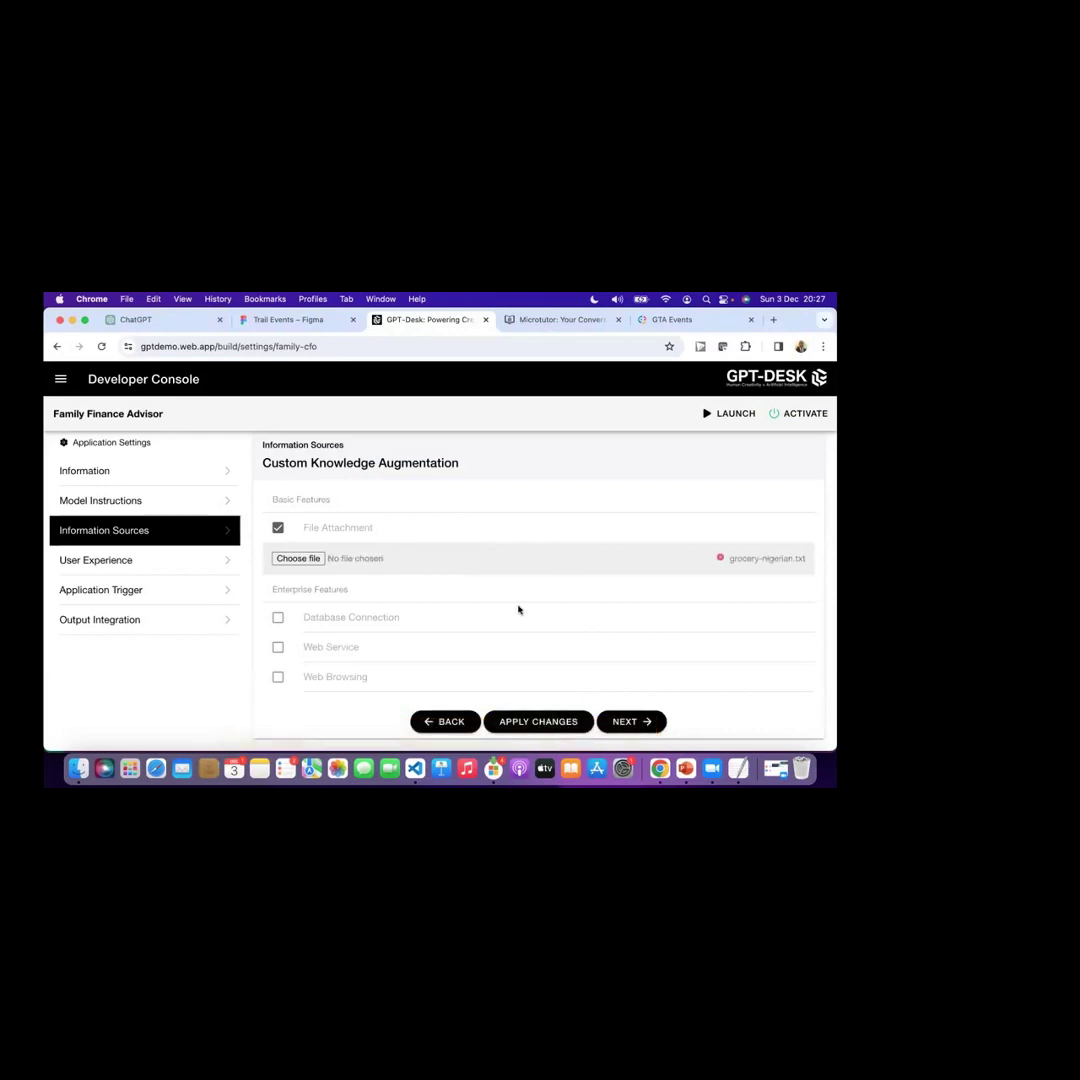
Step: Set the Chat Characters Length in the User Experience settings to 2000 and apply the changes
click(161, 565)
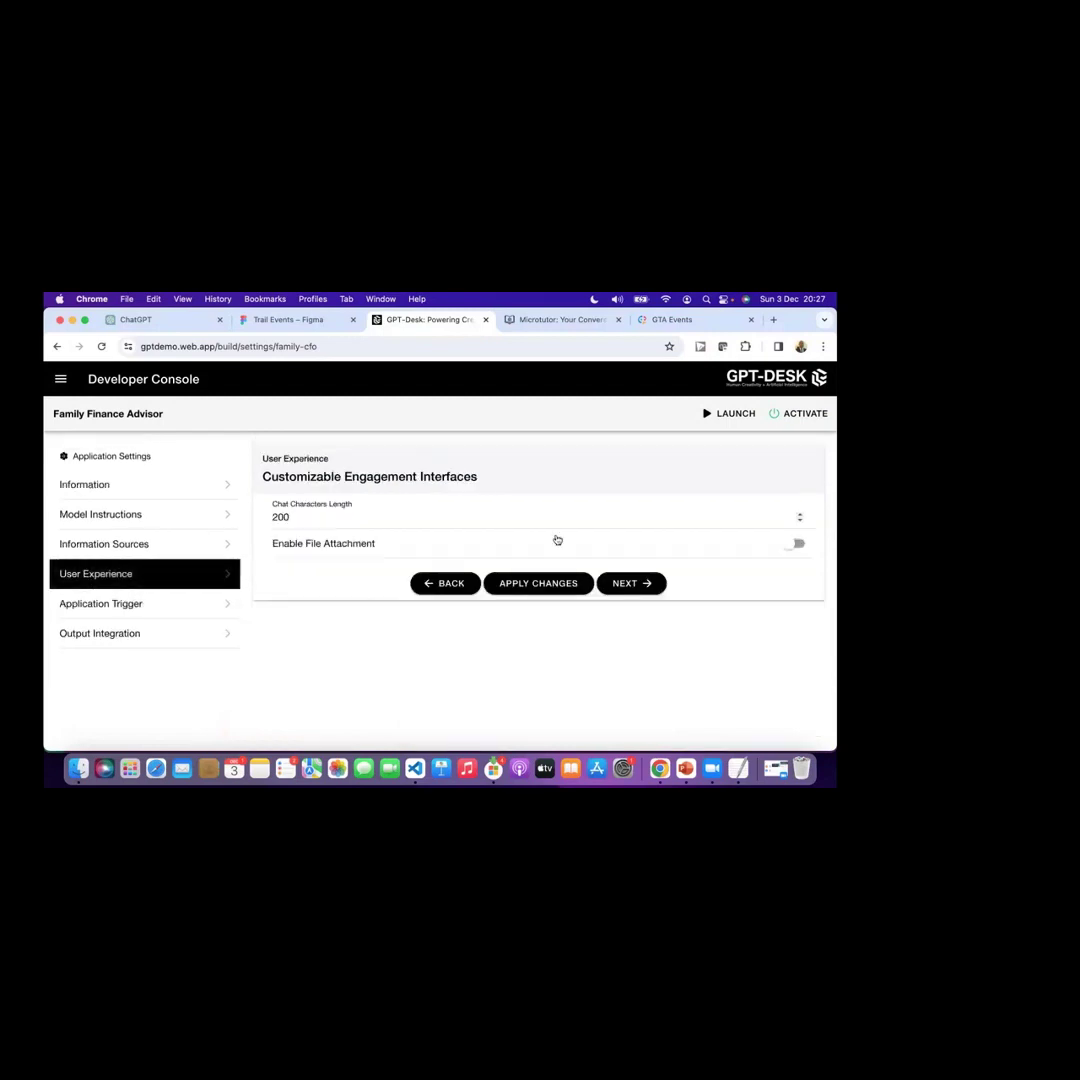
click(800, 514)
click(800, 516)
double_click(800, 516)
click(528, 584)
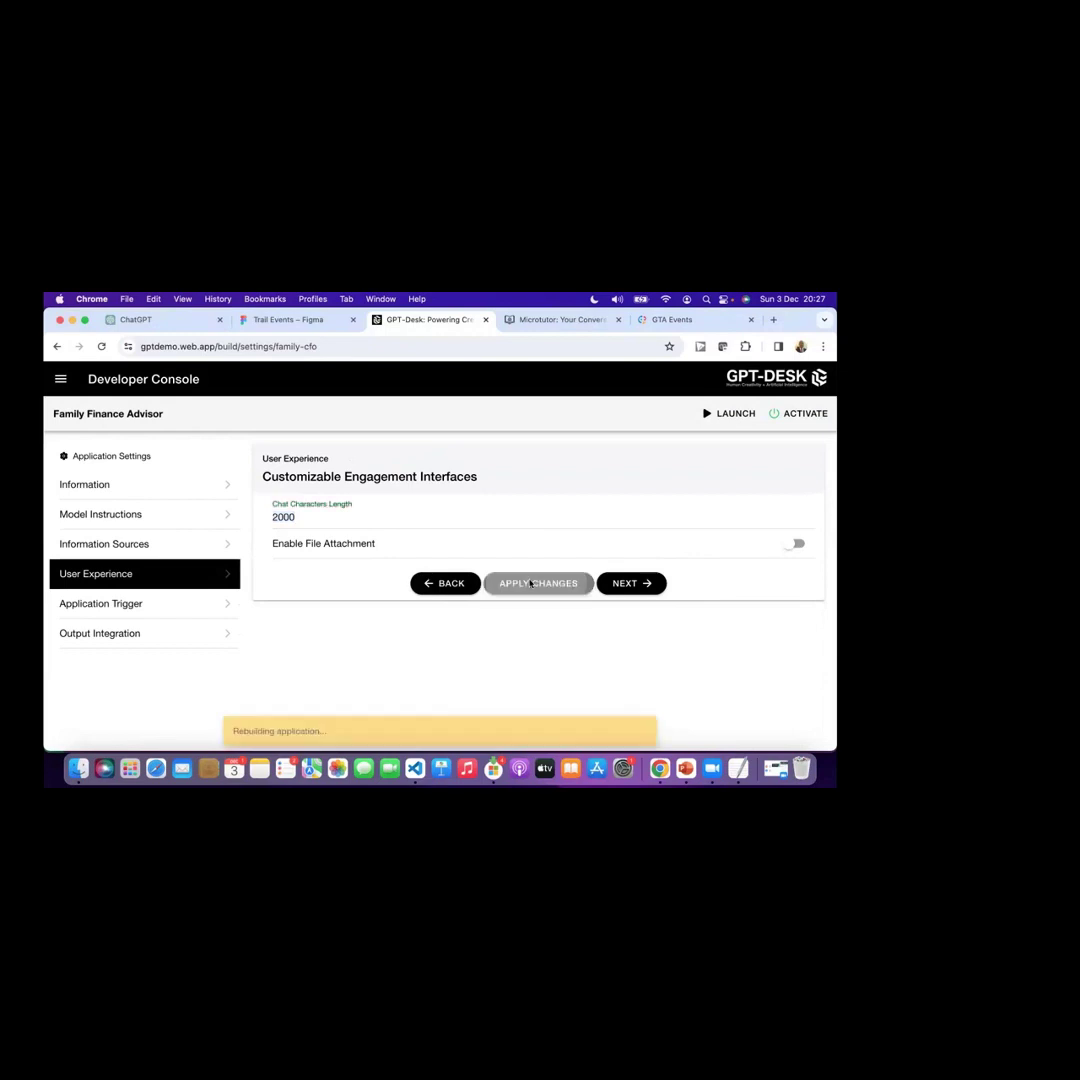
Step: Launch the Family Finance Advisor and send the message "Yes generate a meal plan for the week"
click(719, 414)
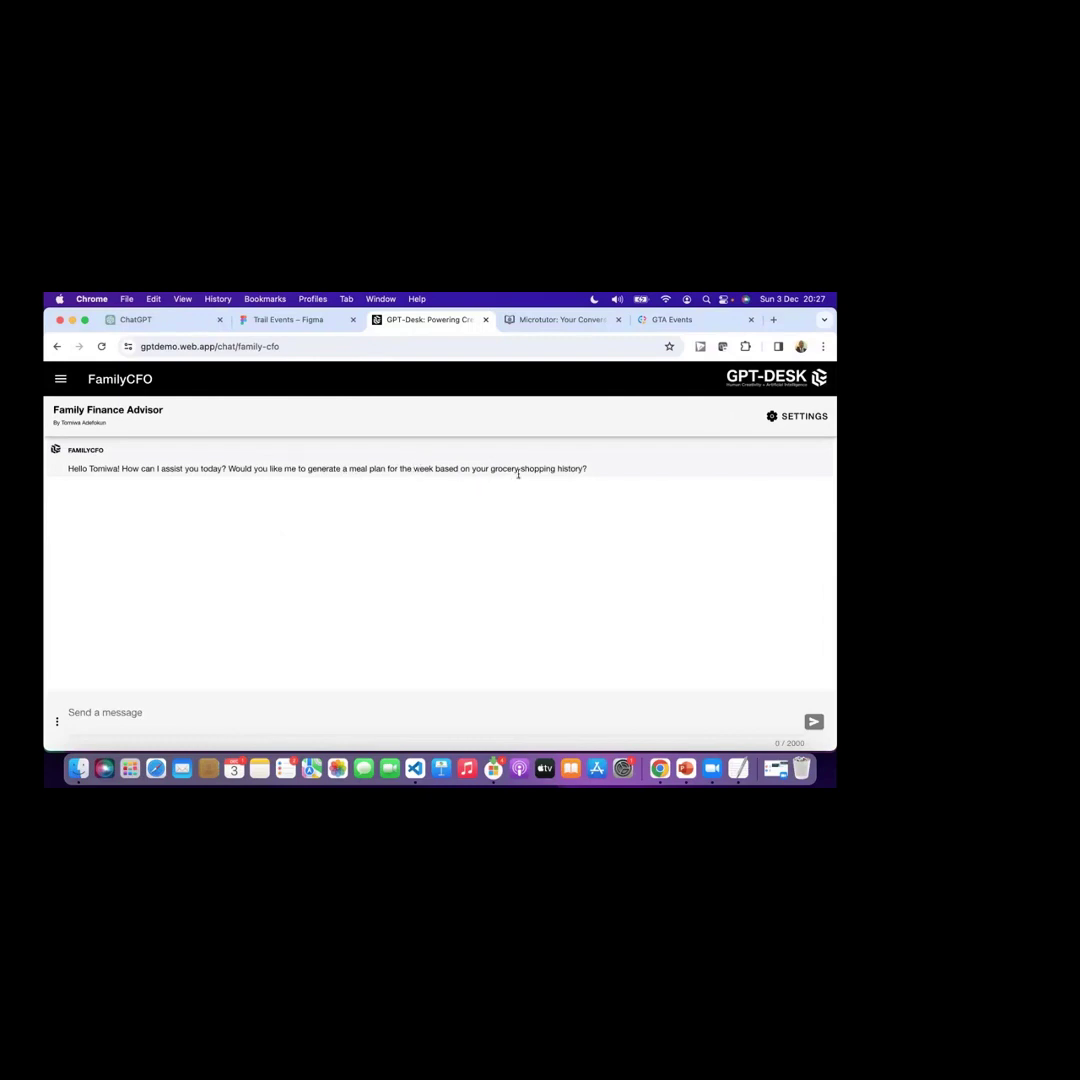
click(299, 715)
text(Gen)
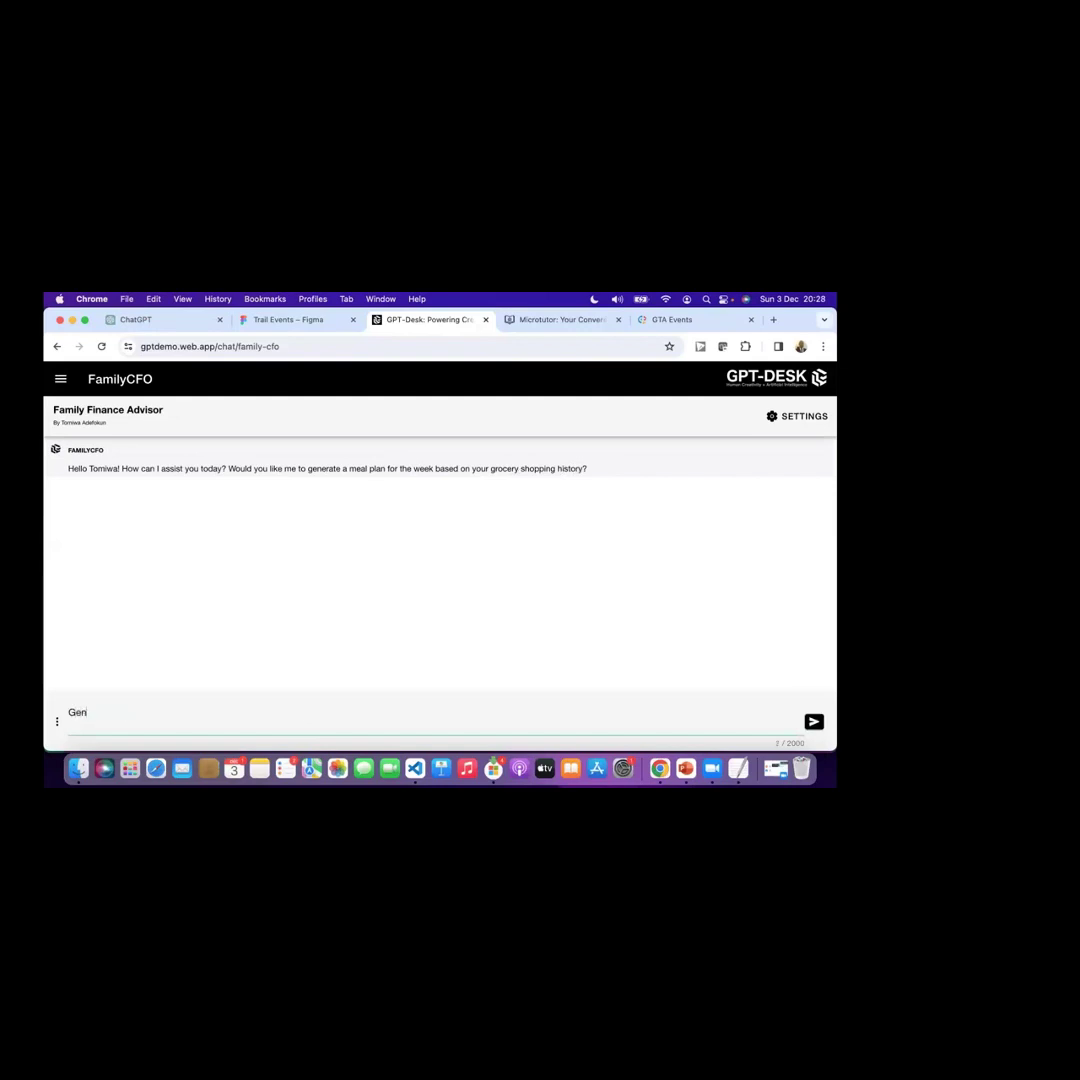
key(BackSpace)
key(BackSpace)
key(BackSpace)
key(BackSpace)
key(BackSpace)
text(Yes generate a meal plan for the weejk)
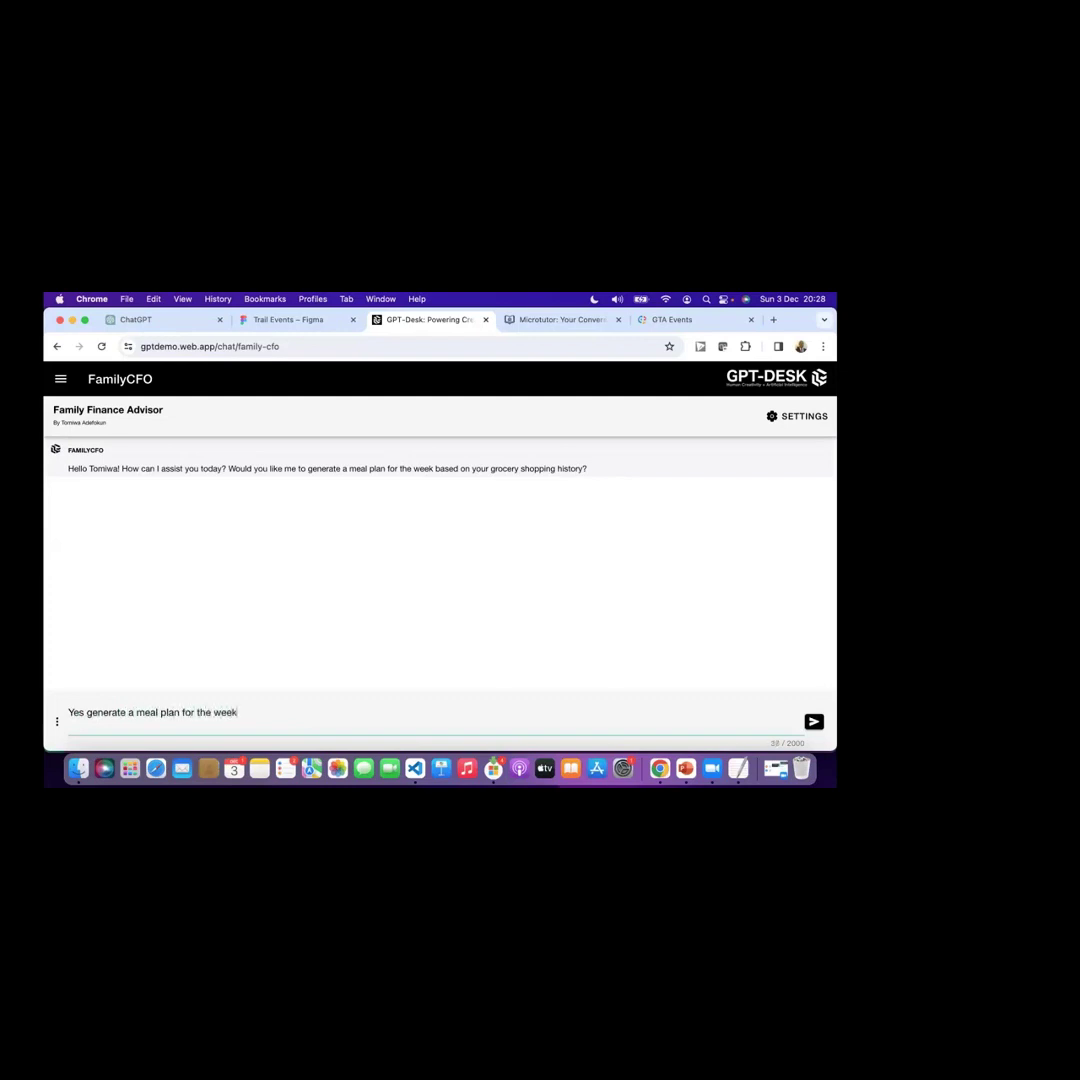
click(814, 721)
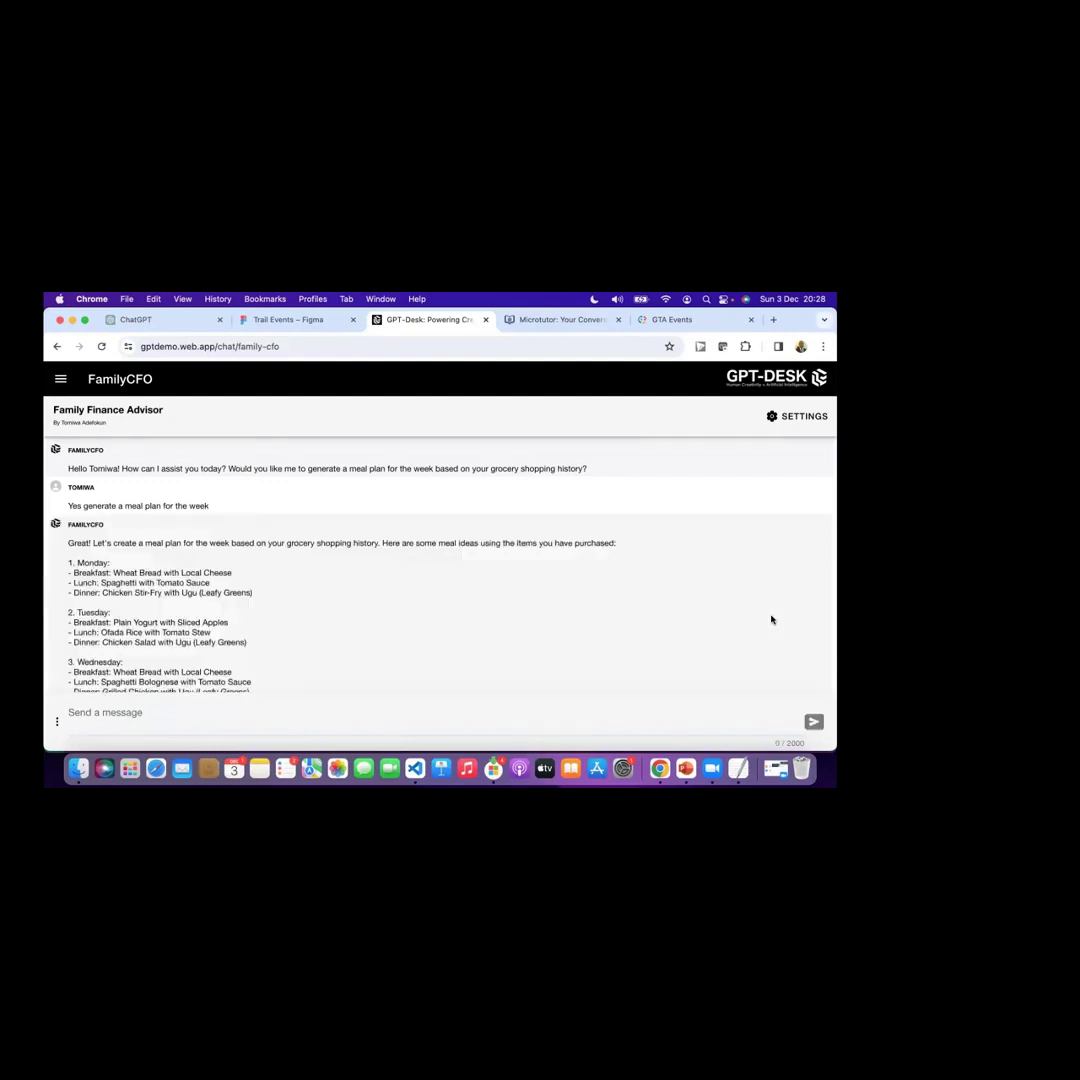
Step: Read through the weekly meal plan and send "Create a shopping list for the meal plan for a family of 5"
scroll(536, 580, up, 10)
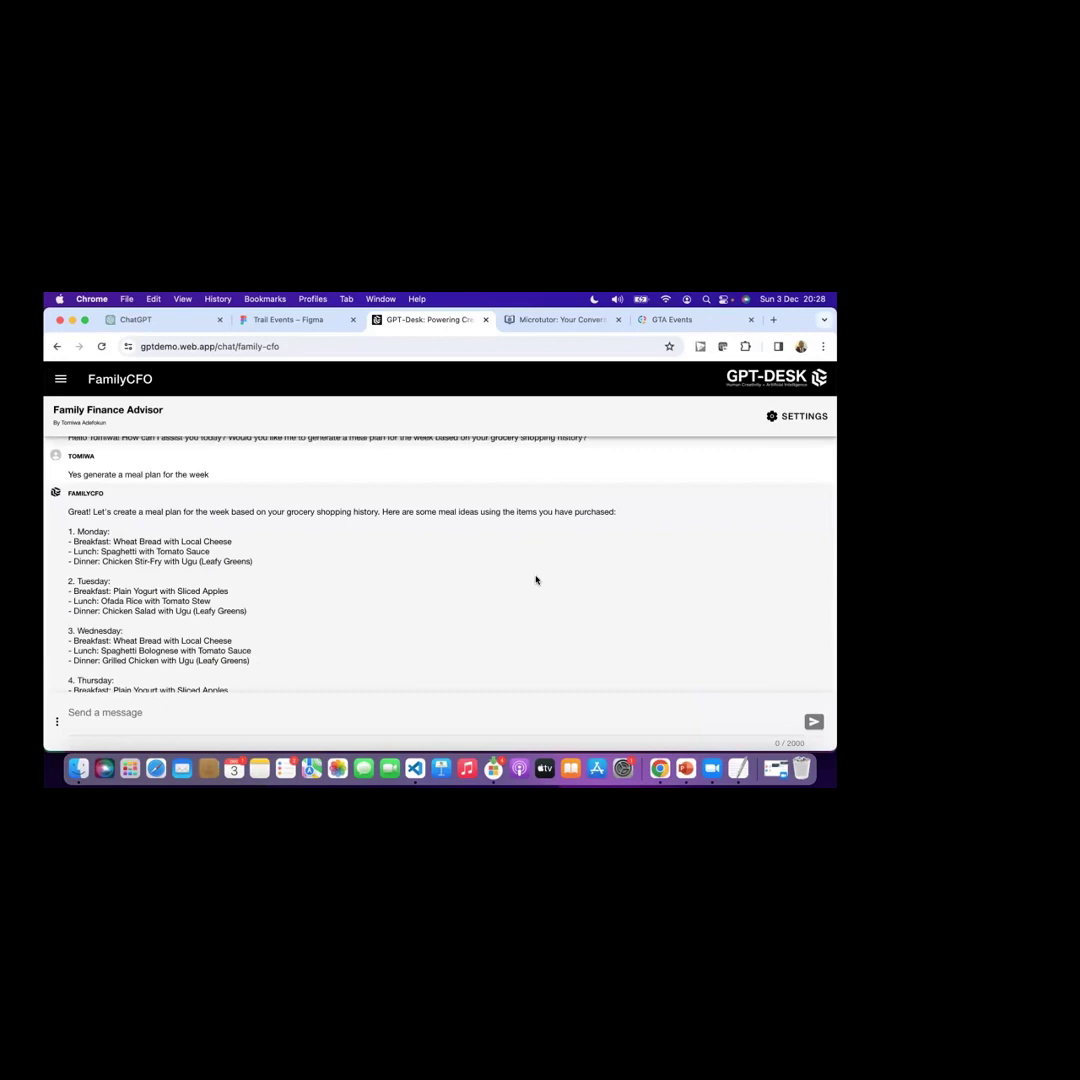
scroll(536, 580, down, 2)
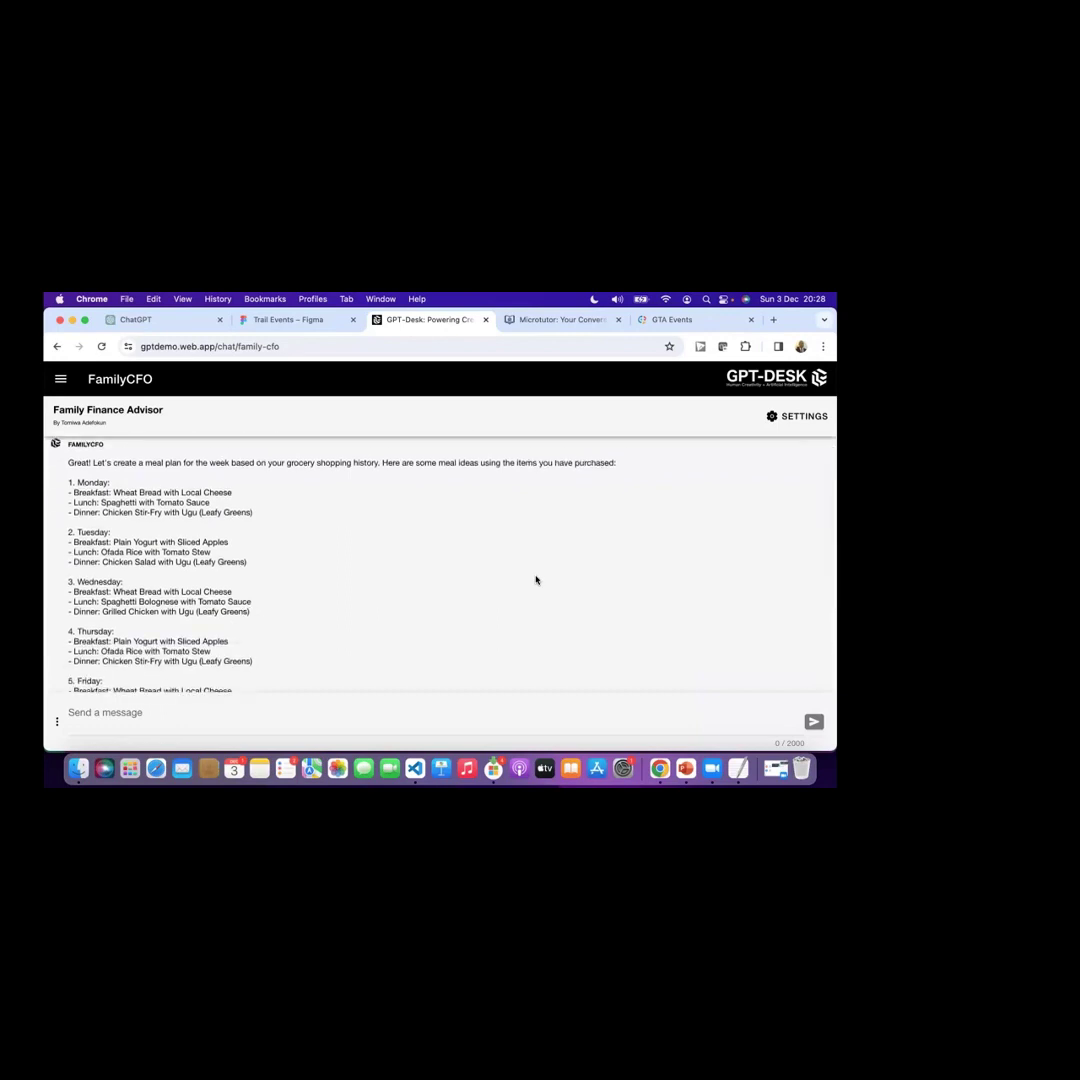
scroll(536, 580, down, 3)
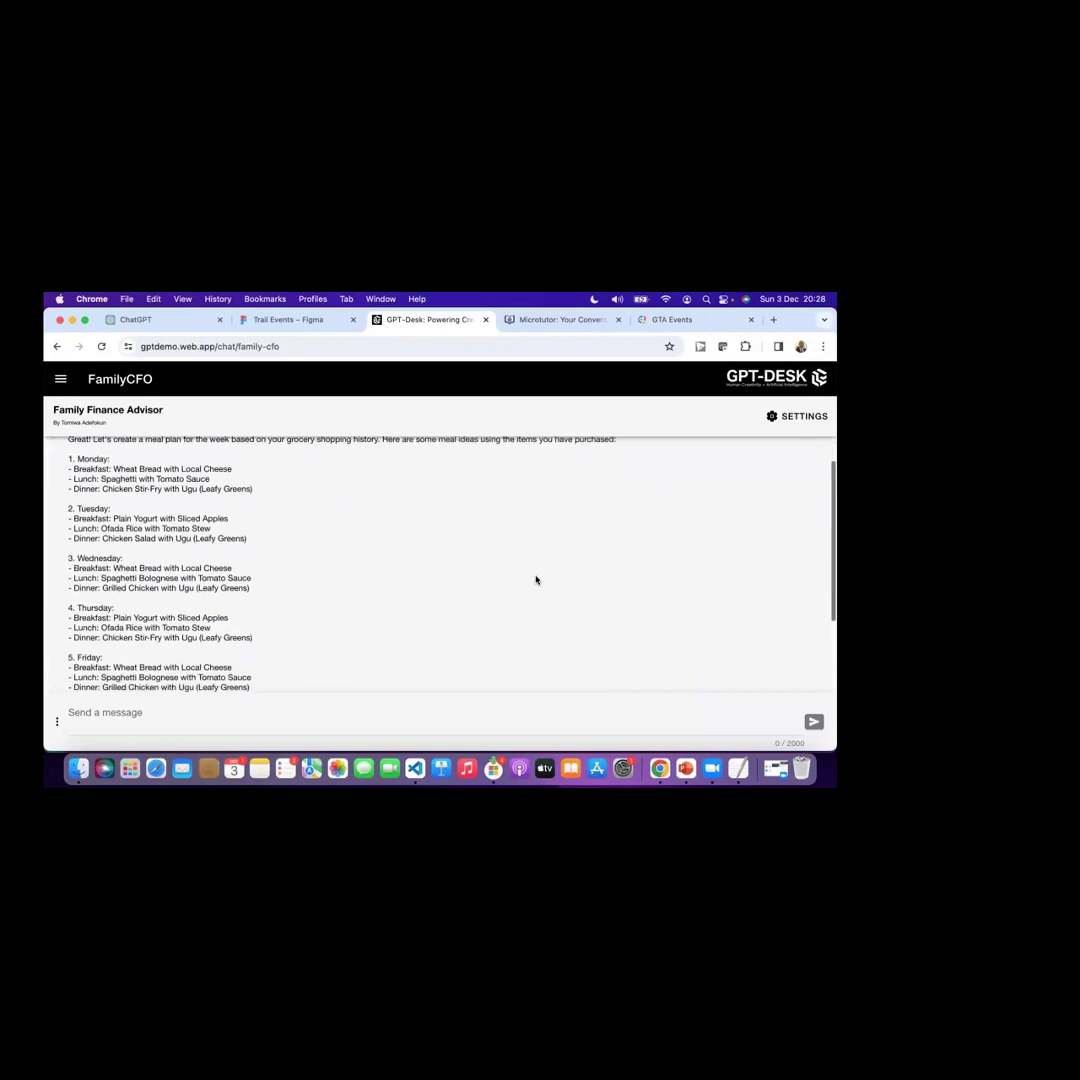
scroll(536, 580, down, 3)
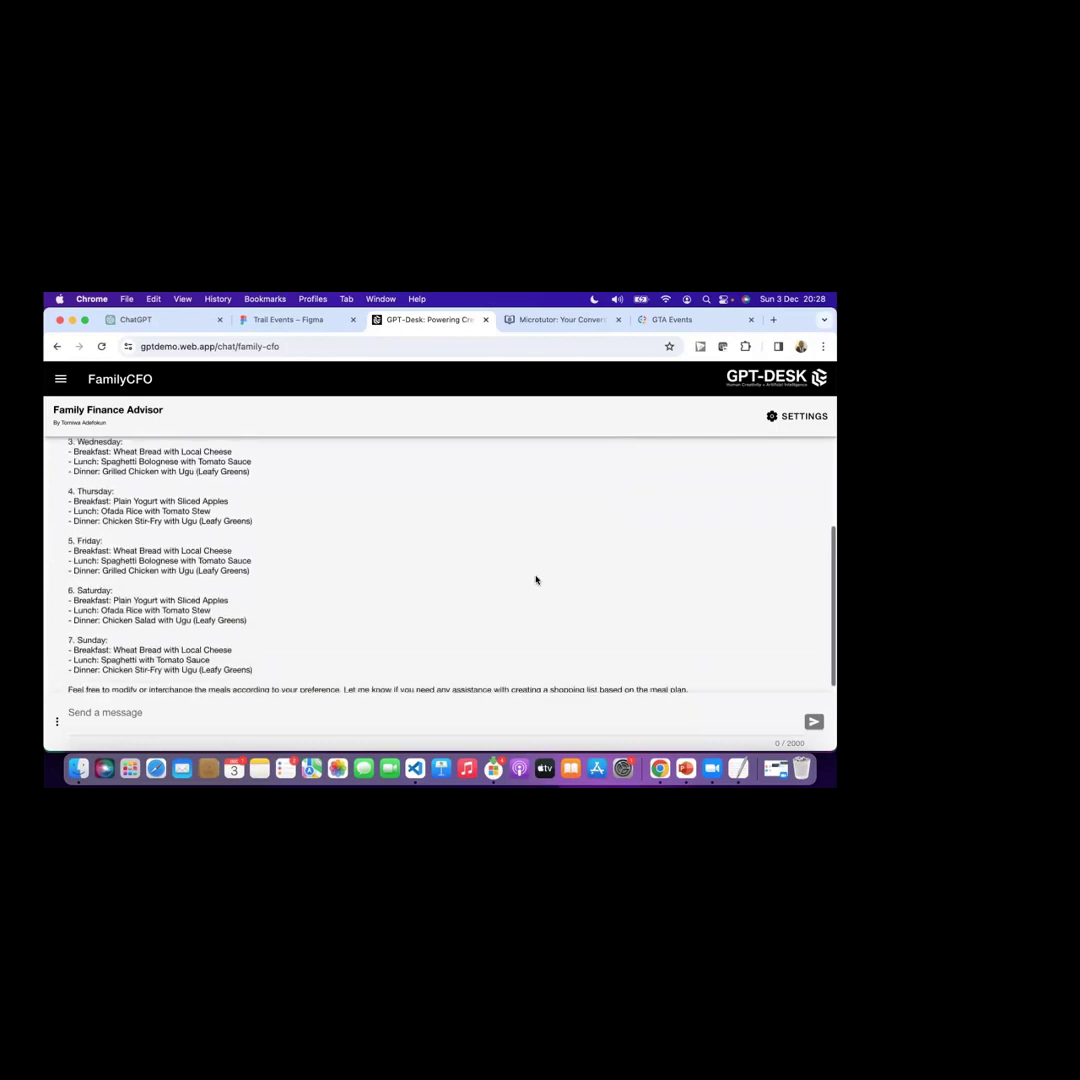
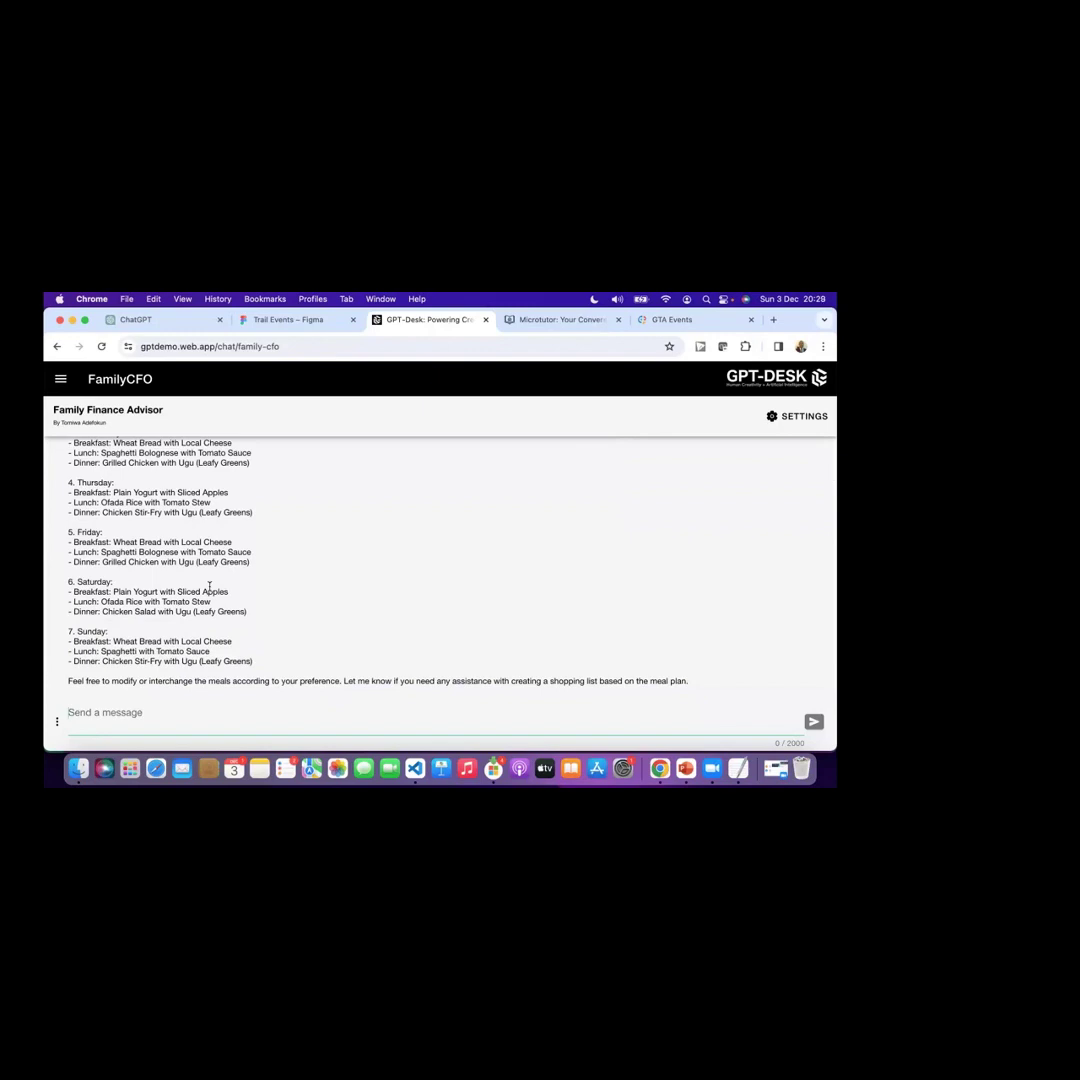
text(Create a shopping list for the )
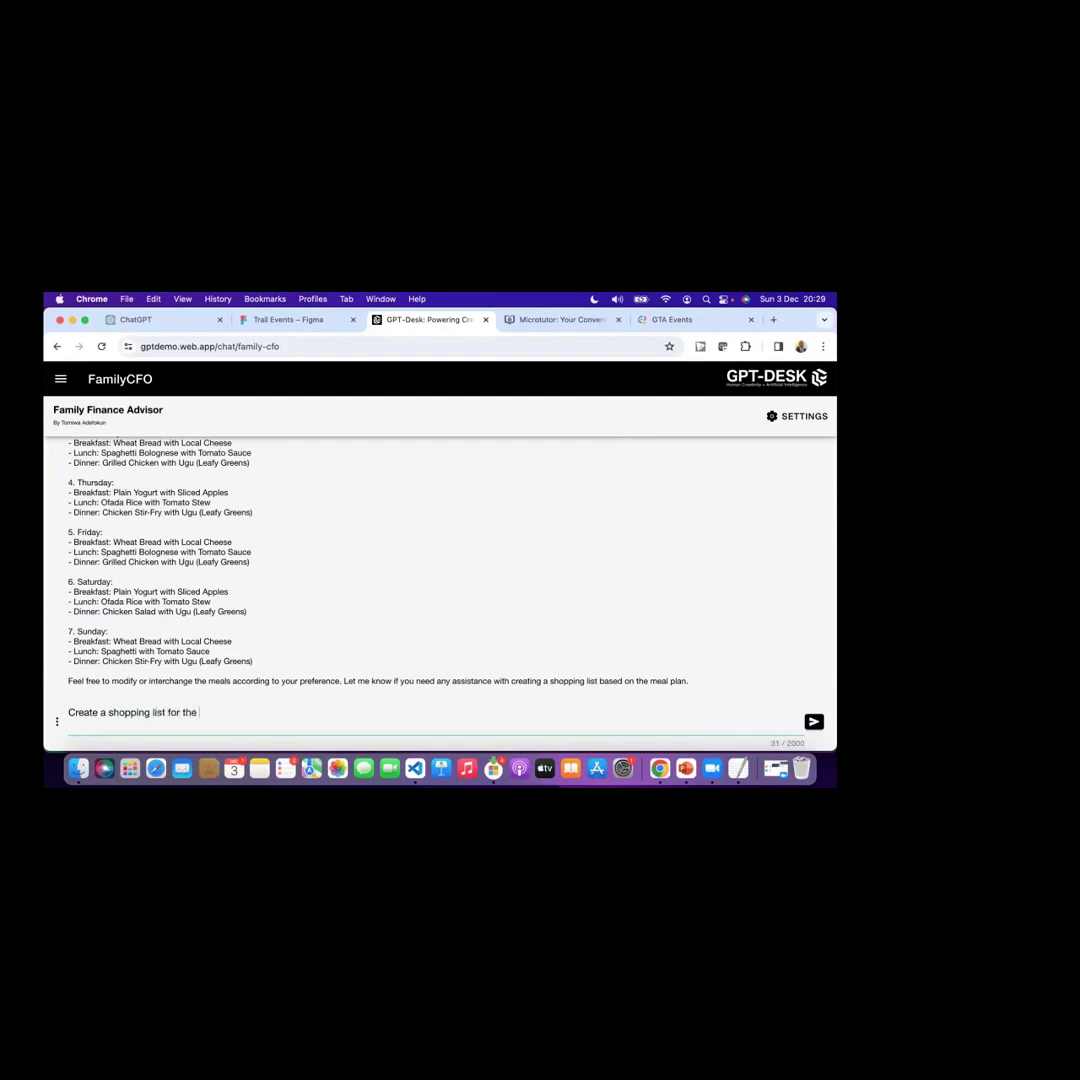
text(mma)
key(BackSpace)
text(eal plan for a family of 5)
click(815, 722)
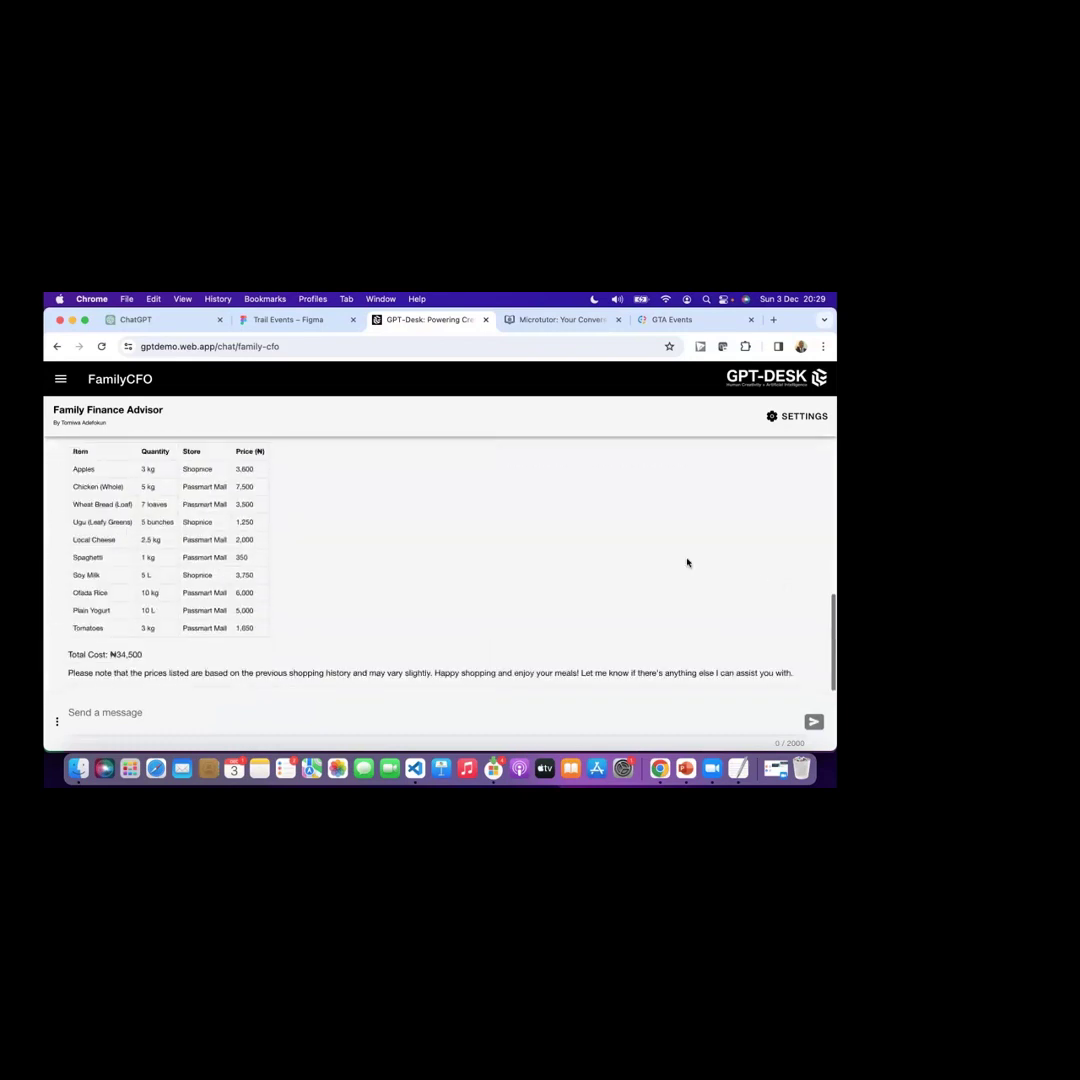
Step: Open setup.md from the Family CFO folder in Visual Studio Code and copy the question about transport costs to Shopnice and Passmart
scroll(604, 510, up, 1)
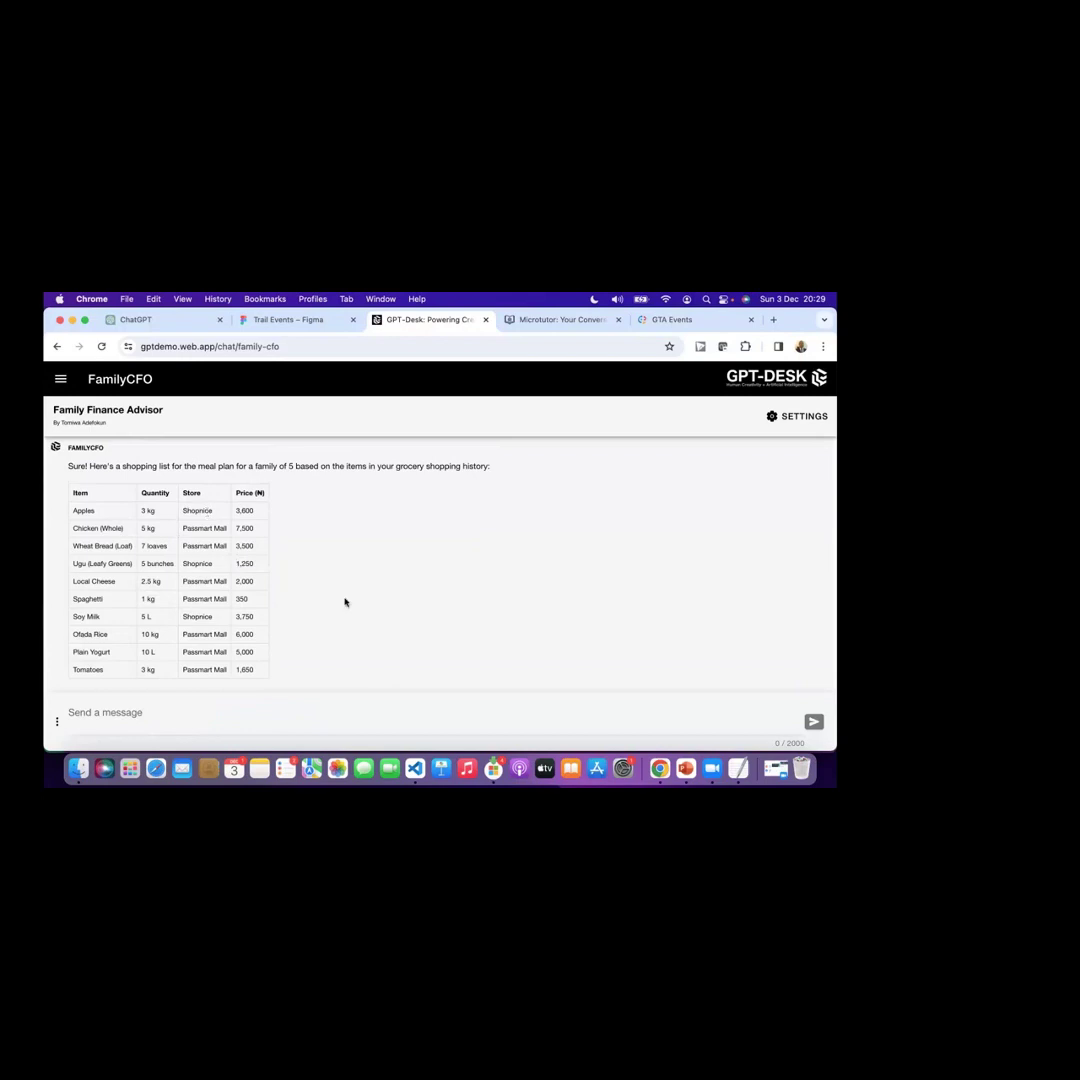
scroll(409, 620, down, 2)
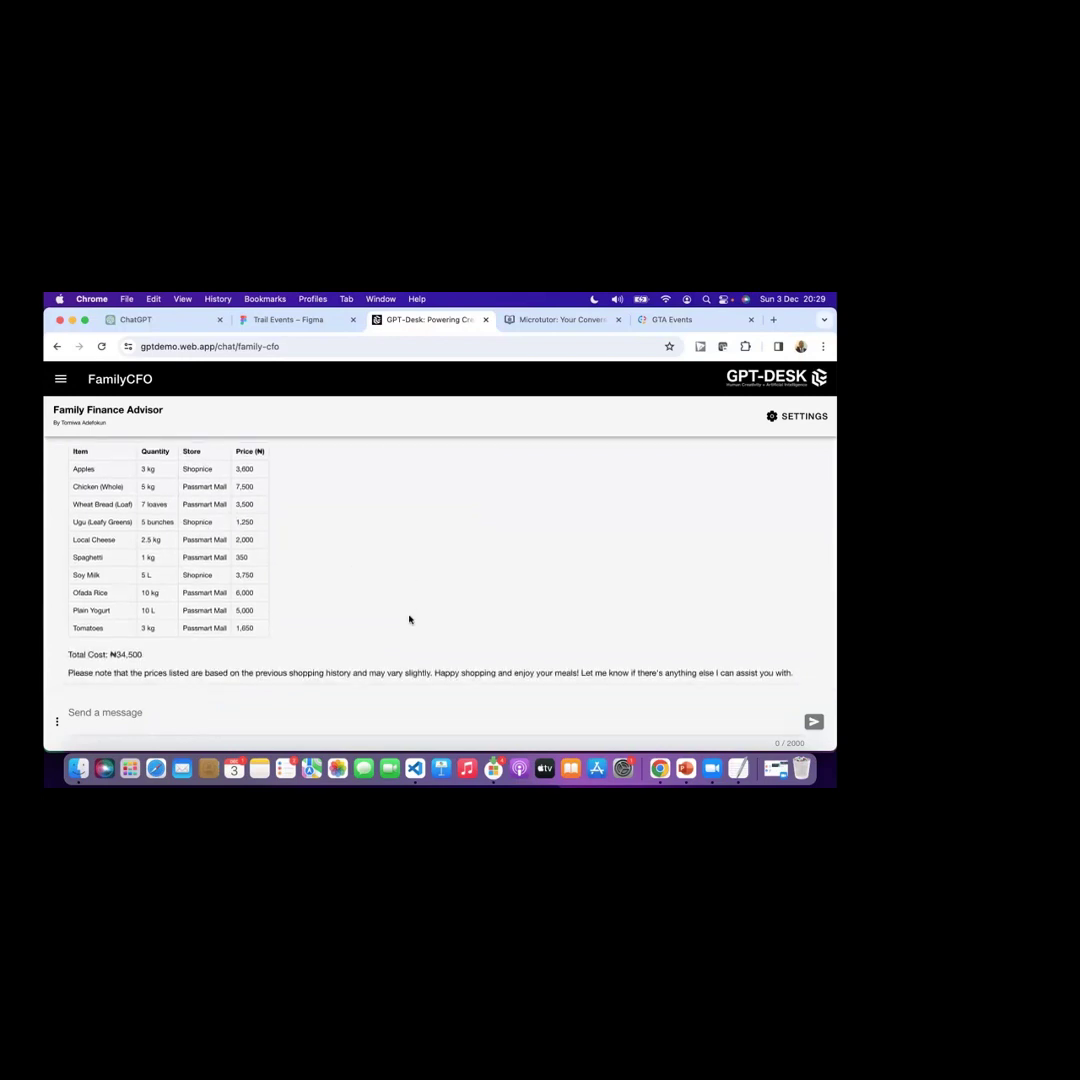
scroll(409, 620, up, 1)
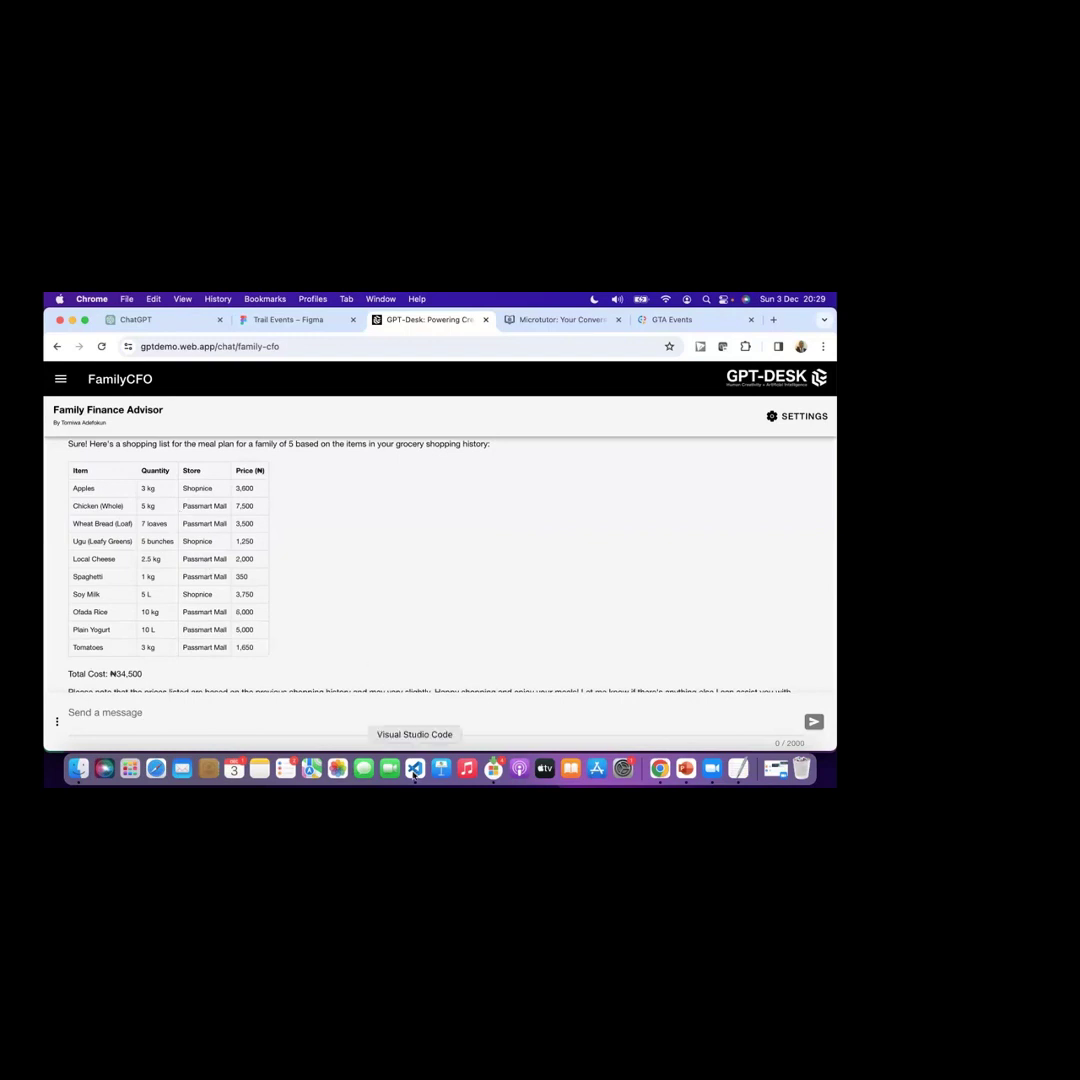
click(57, 721)
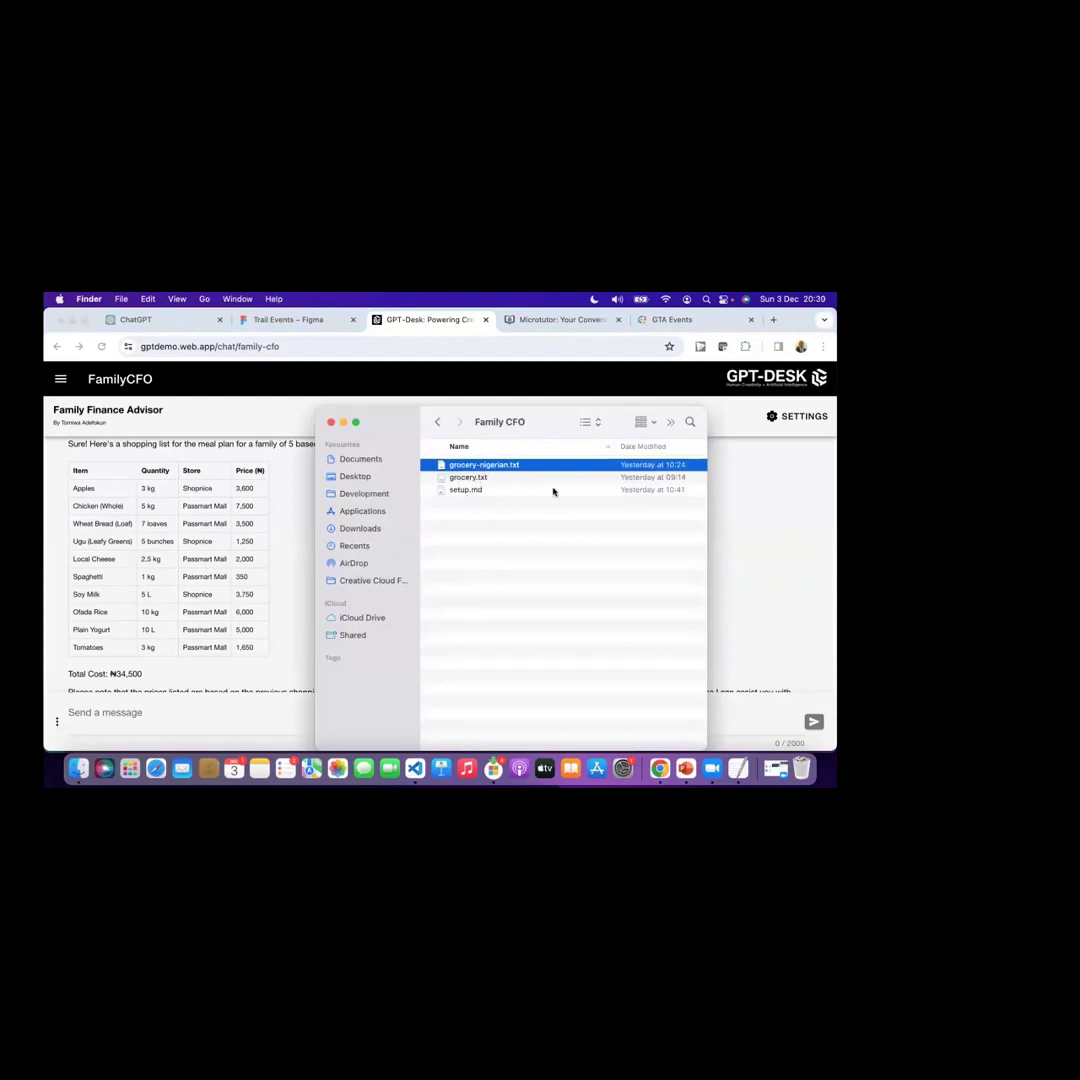
click(468, 491)
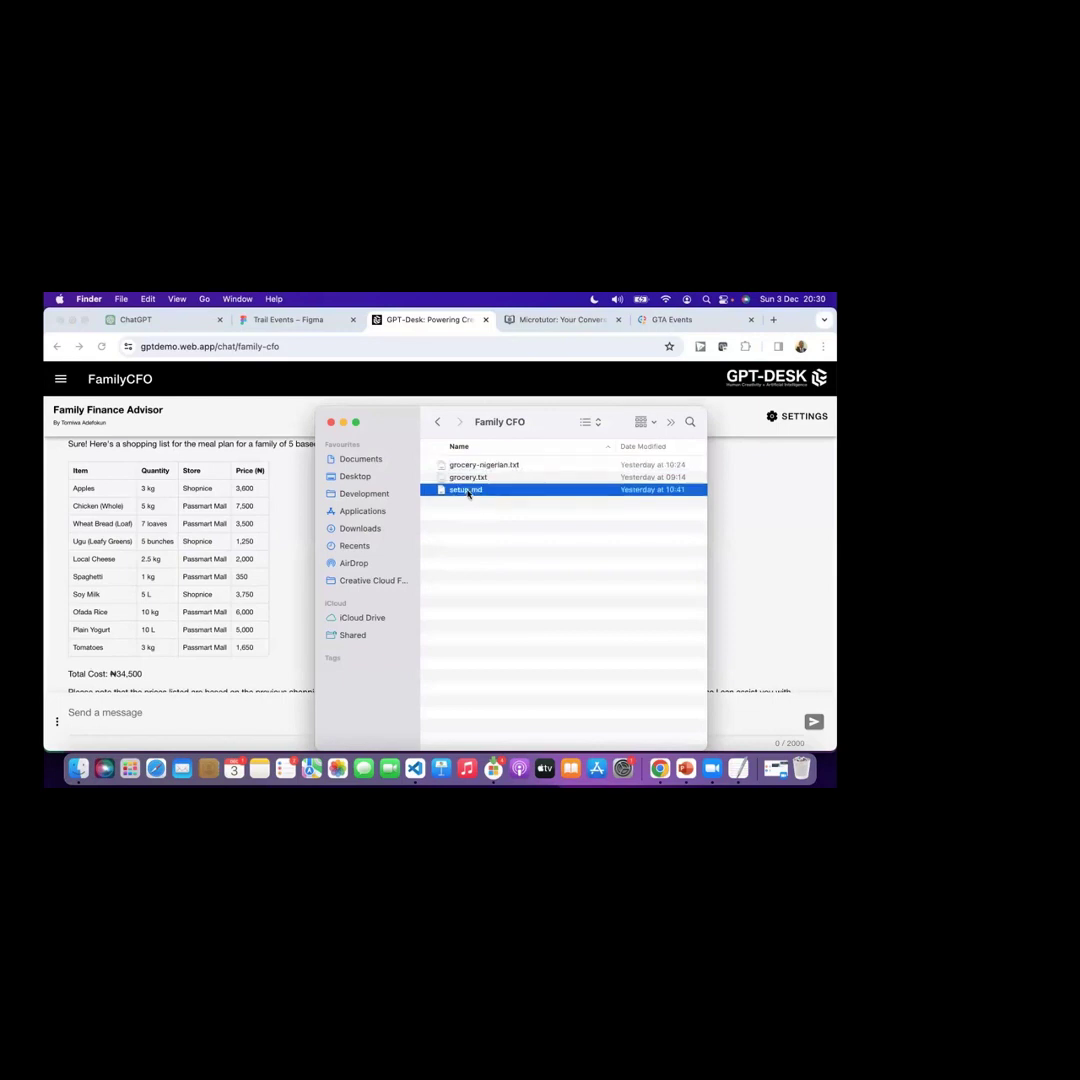
right_click(468, 491)
mouse_move(530, 511)
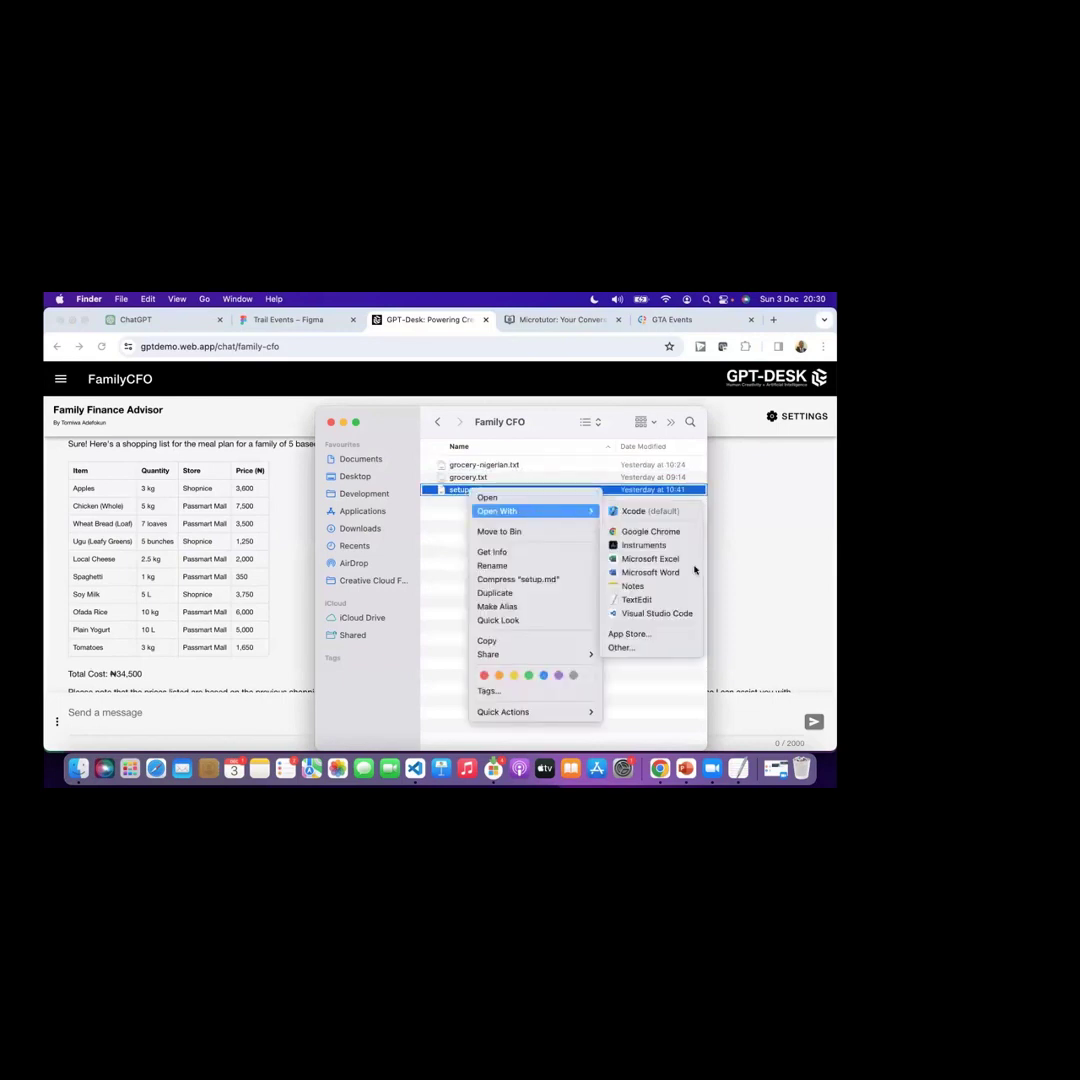
click(651, 614)
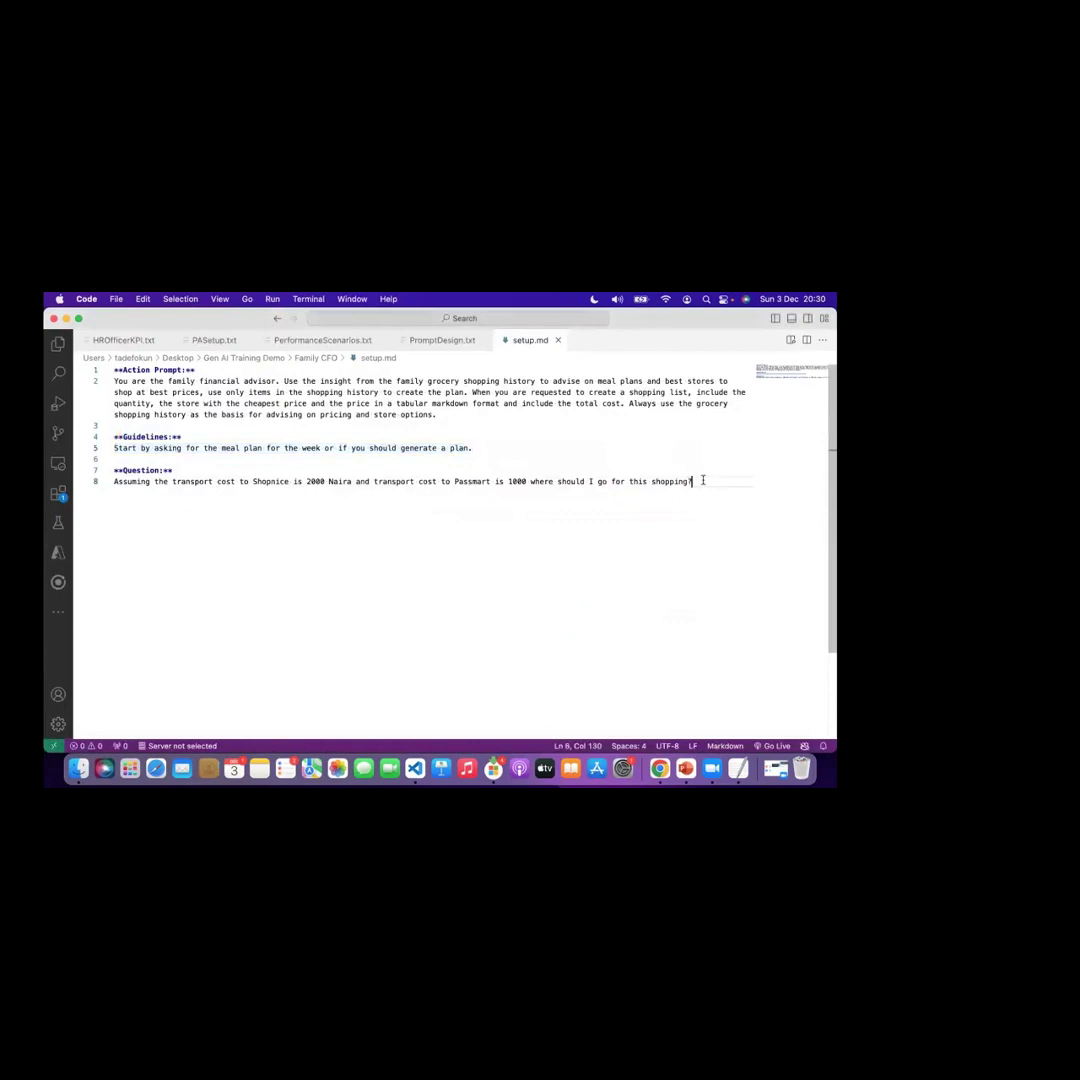
drag(703, 481, 103, 483)
key(super+c)
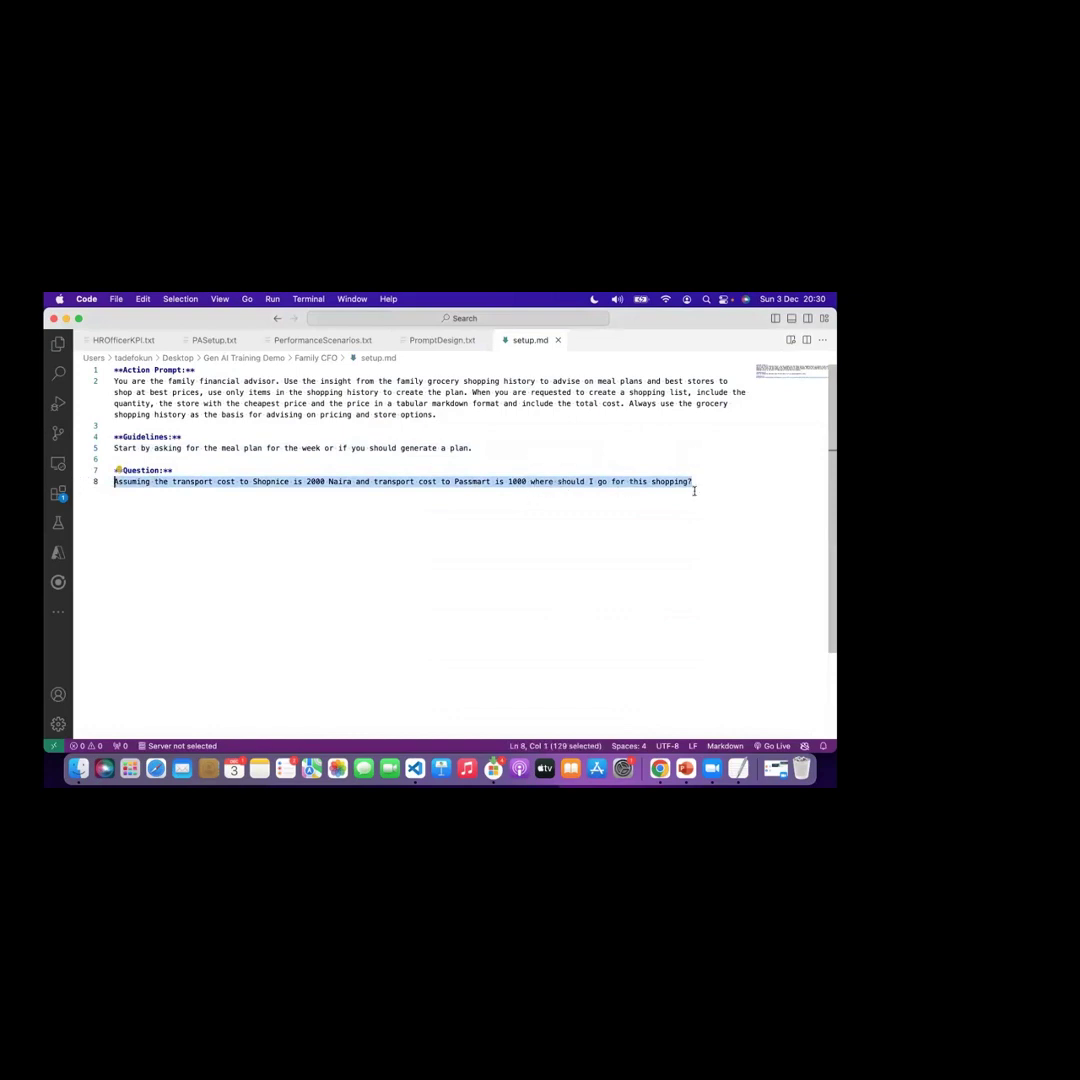
Step: Switch back to GPT-Desk in Chrome and send the copied question about 2000 Naira transport to Shopnice versus 1000 to Passmart
key(super+Tab)
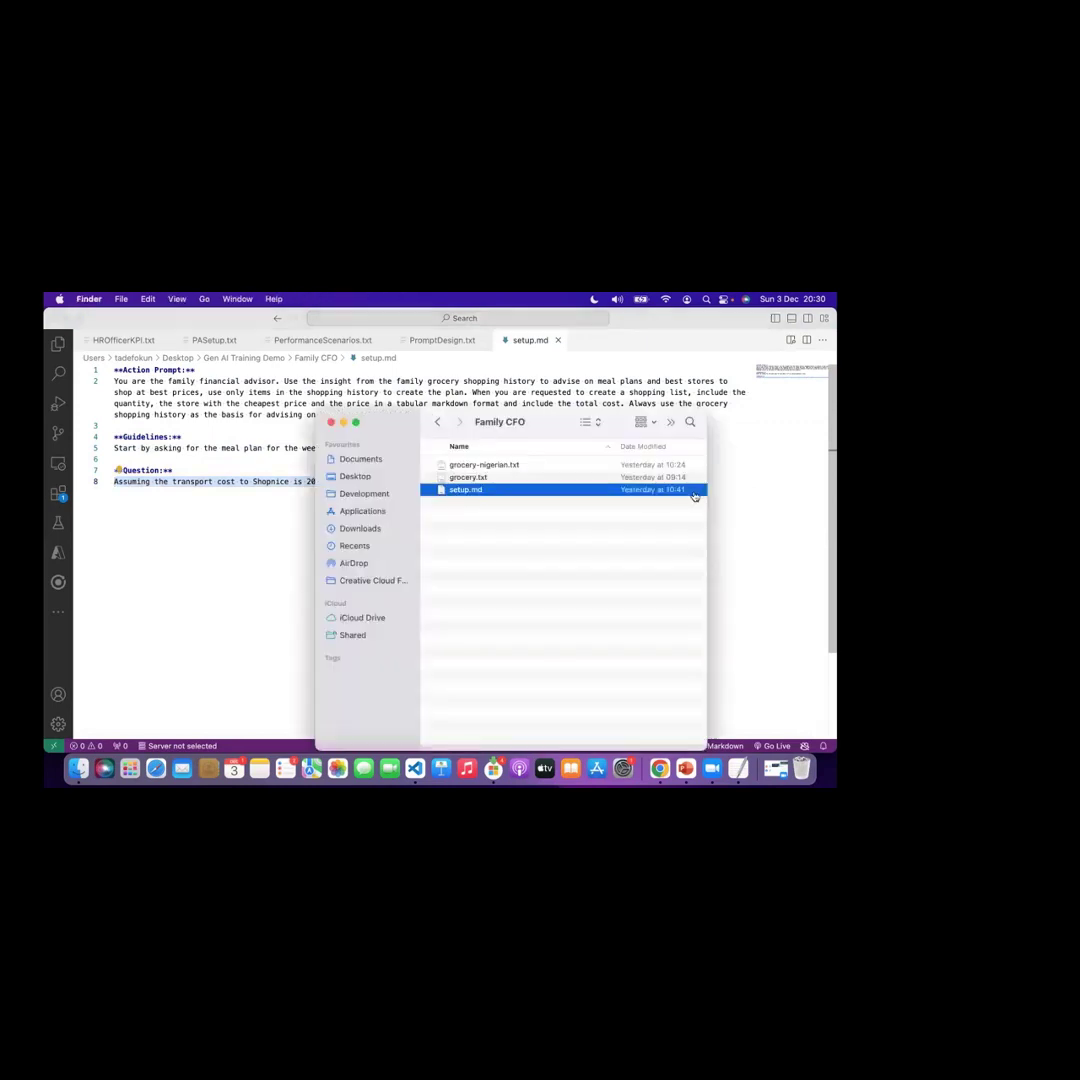
key(super+Tab)
key(super+Tab)
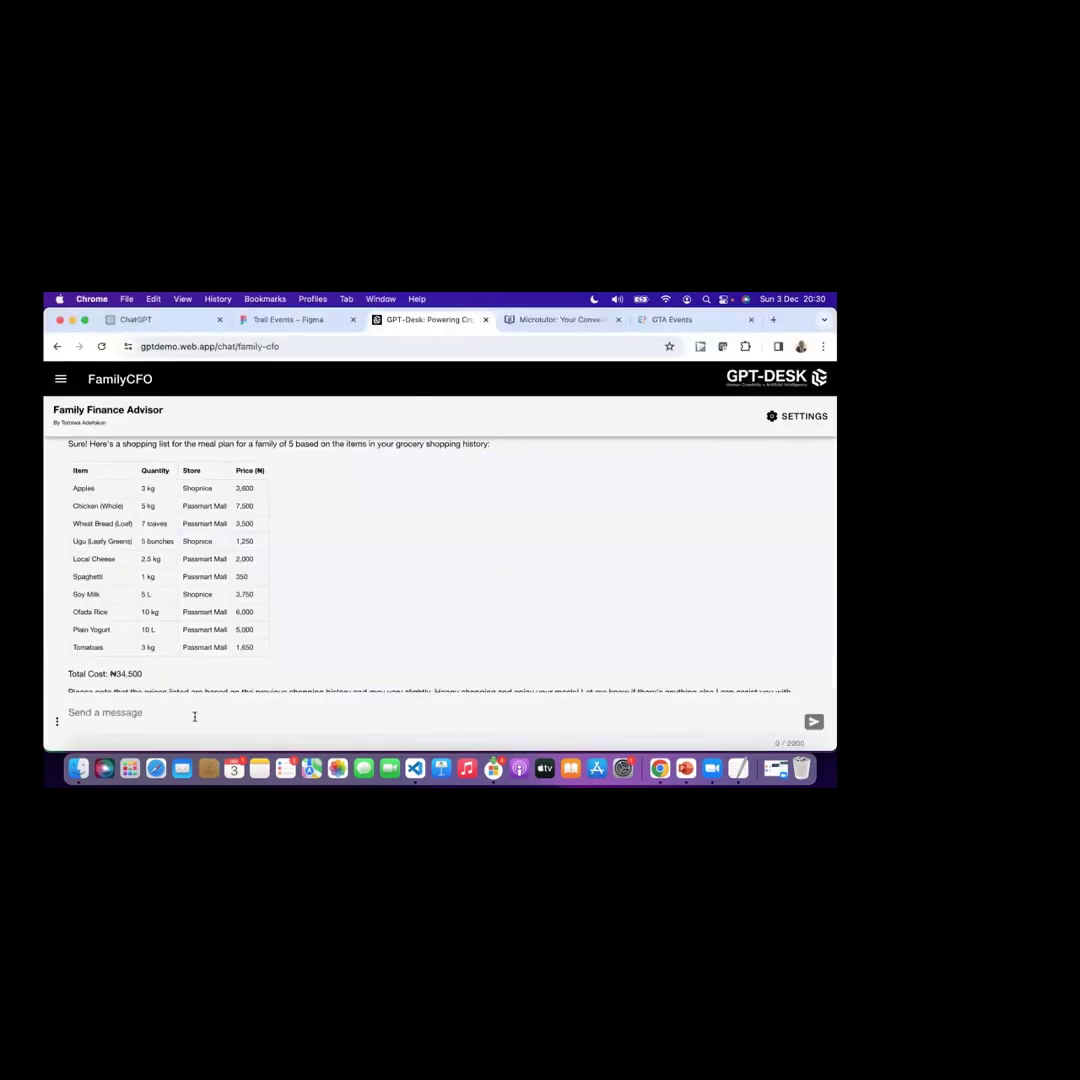
click(199, 712)
key(super+v)
scroll(473, 653, down, 1)
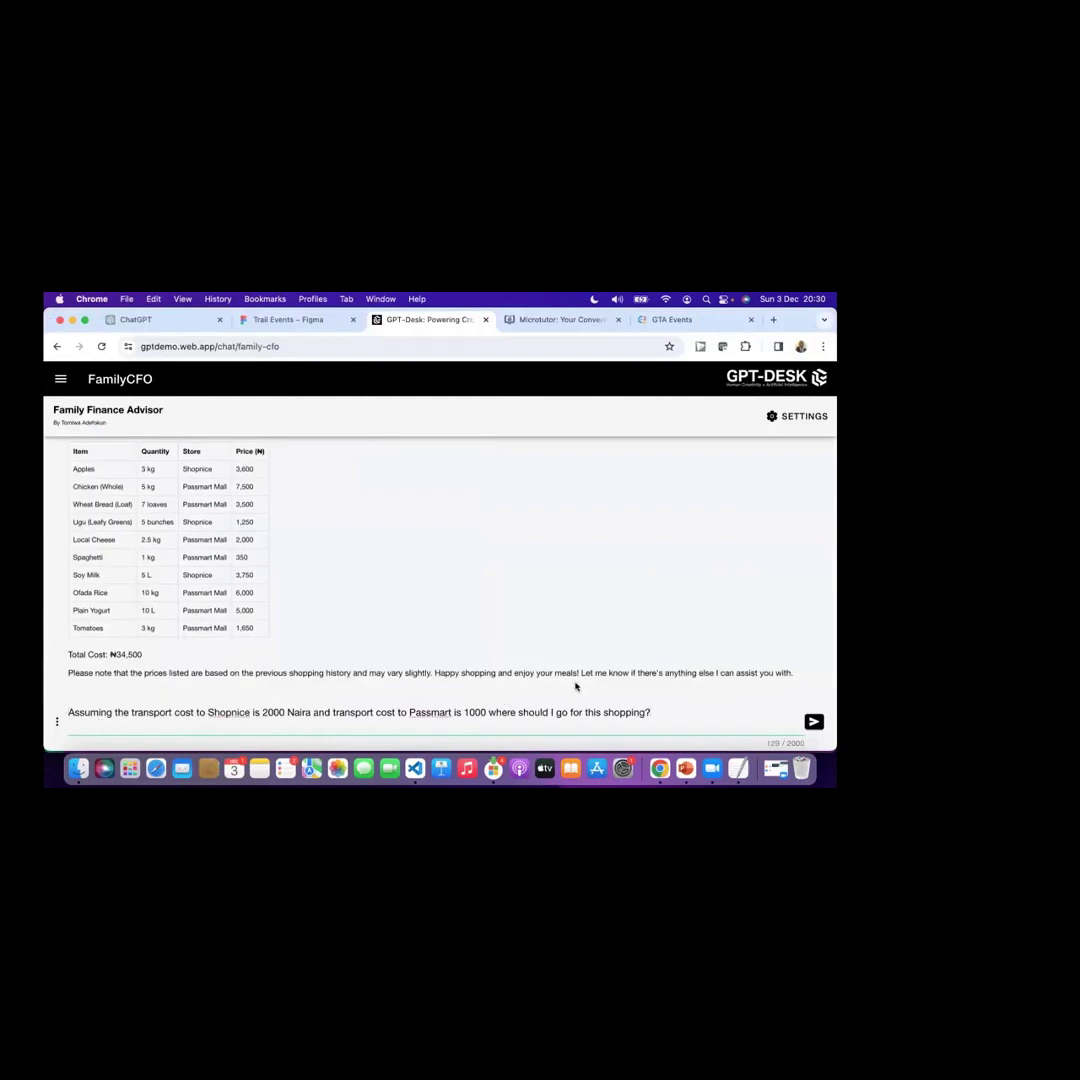
click(813, 722)
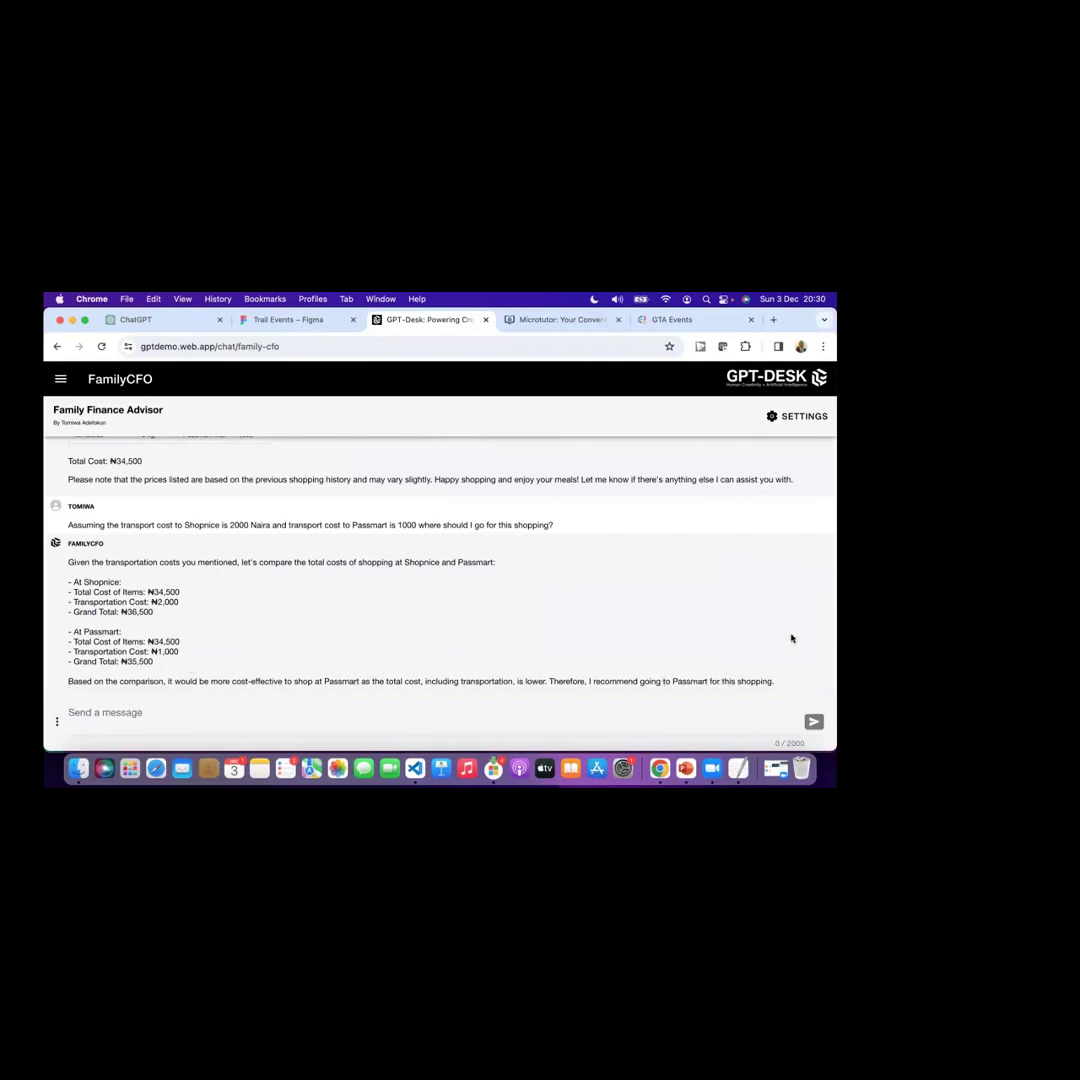
Step: Review the store recommendation and the earlier conversation back to the weekly meal plan
scroll(791, 638, up, 3)
scroll(791, 638, down, 3)
scroll(791, 638, up, 10)
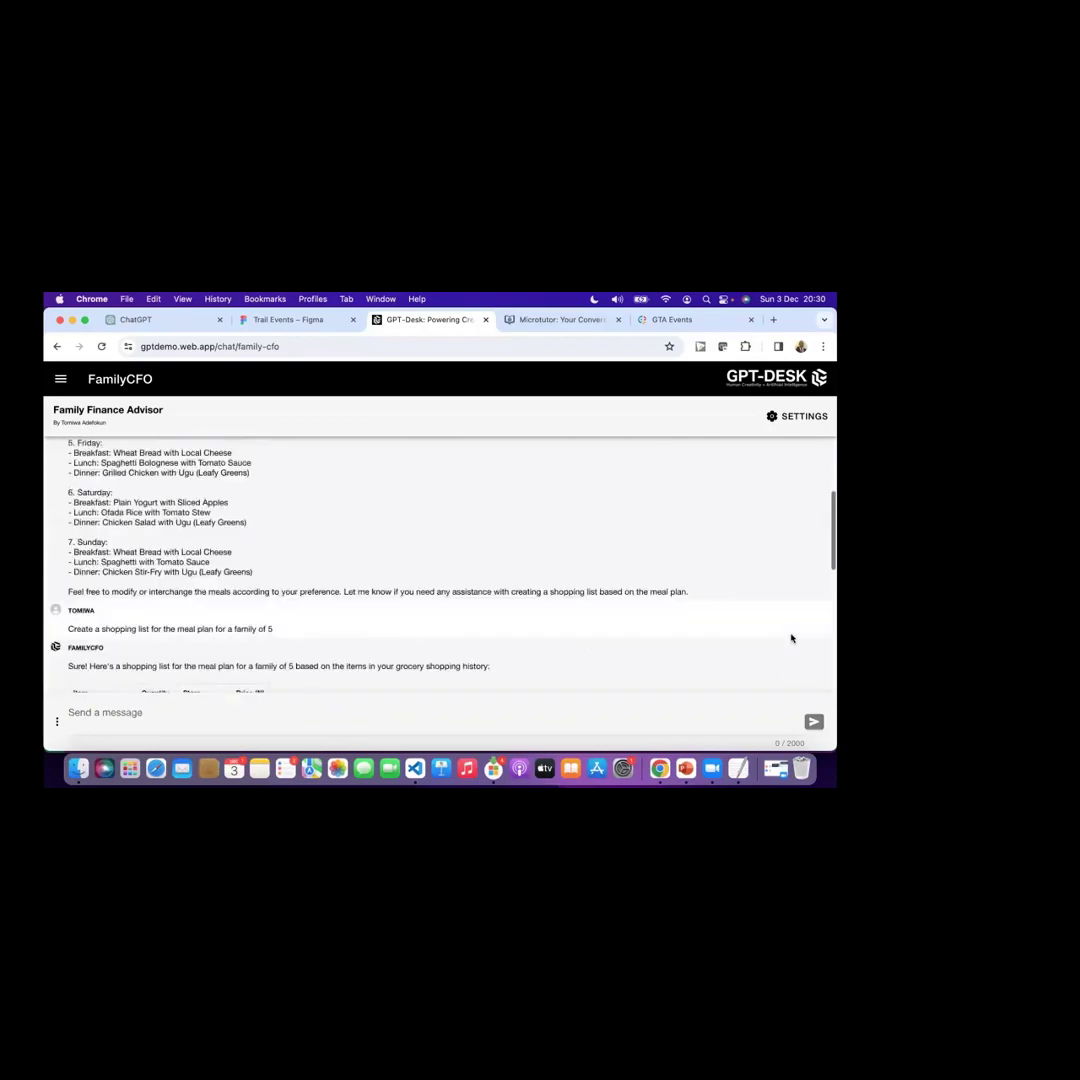
scroll(791, 638, up, 10)
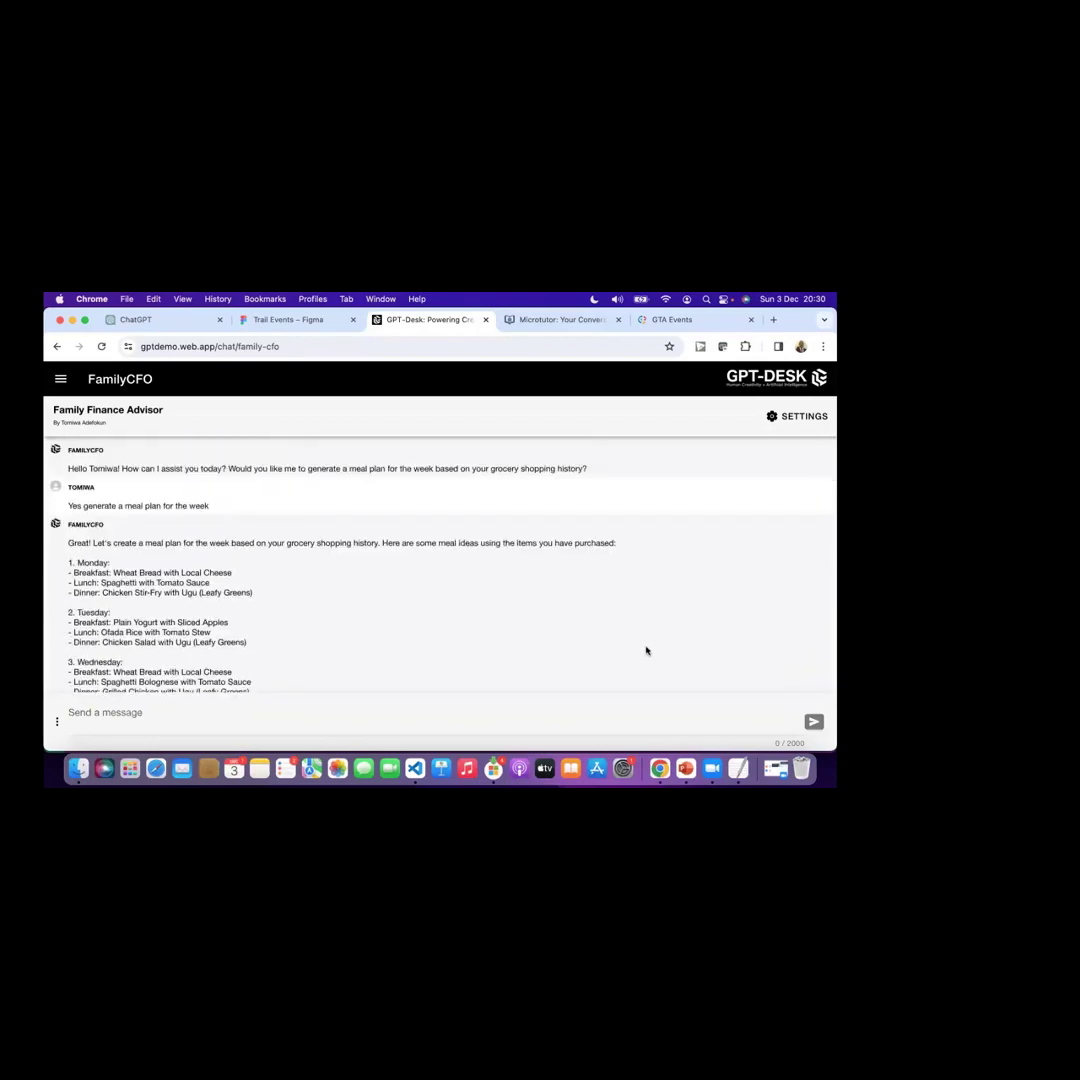
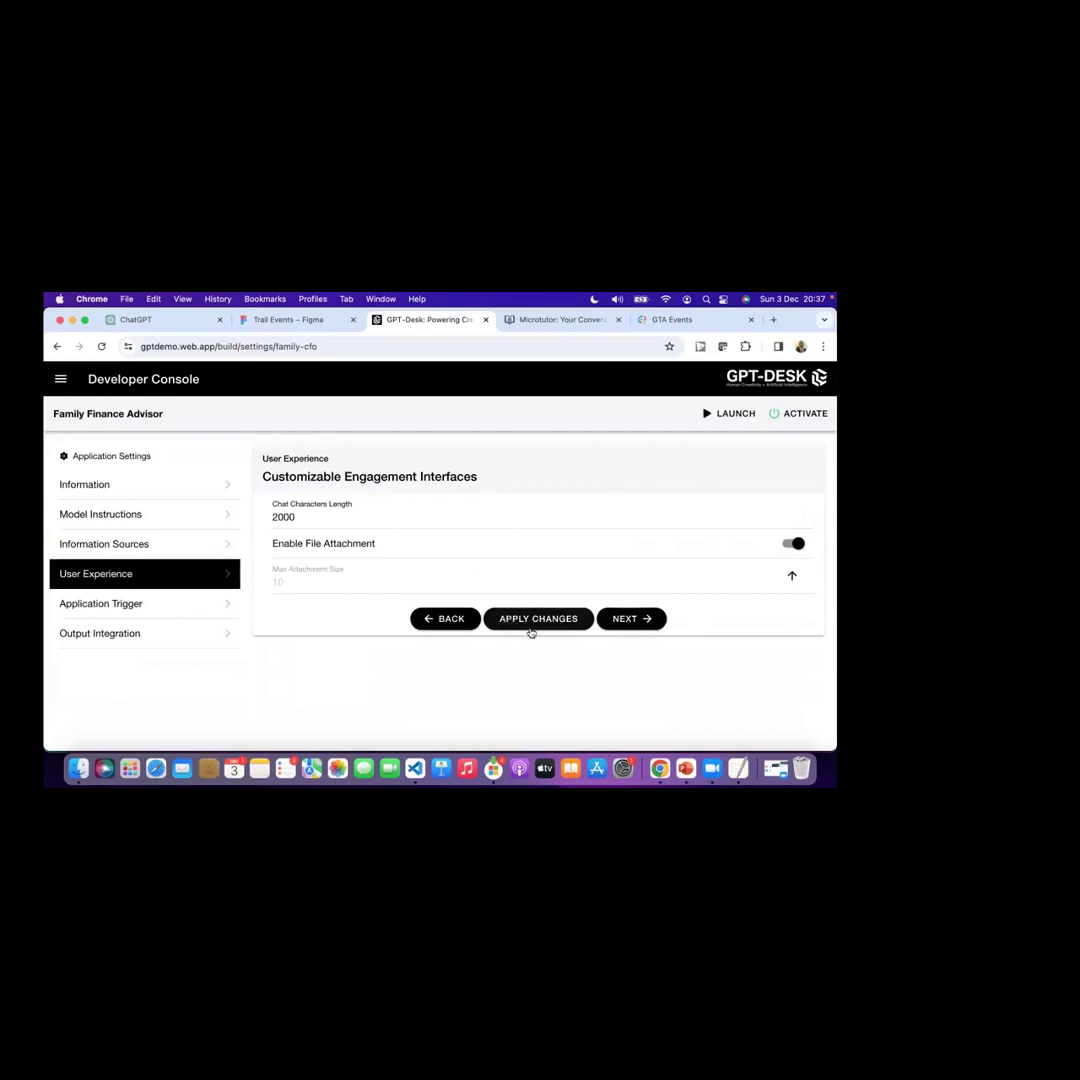
Step: Apply the enabled file attachment setting, launch the Family Finance Advisor chat and reload its page
click(532, 620)
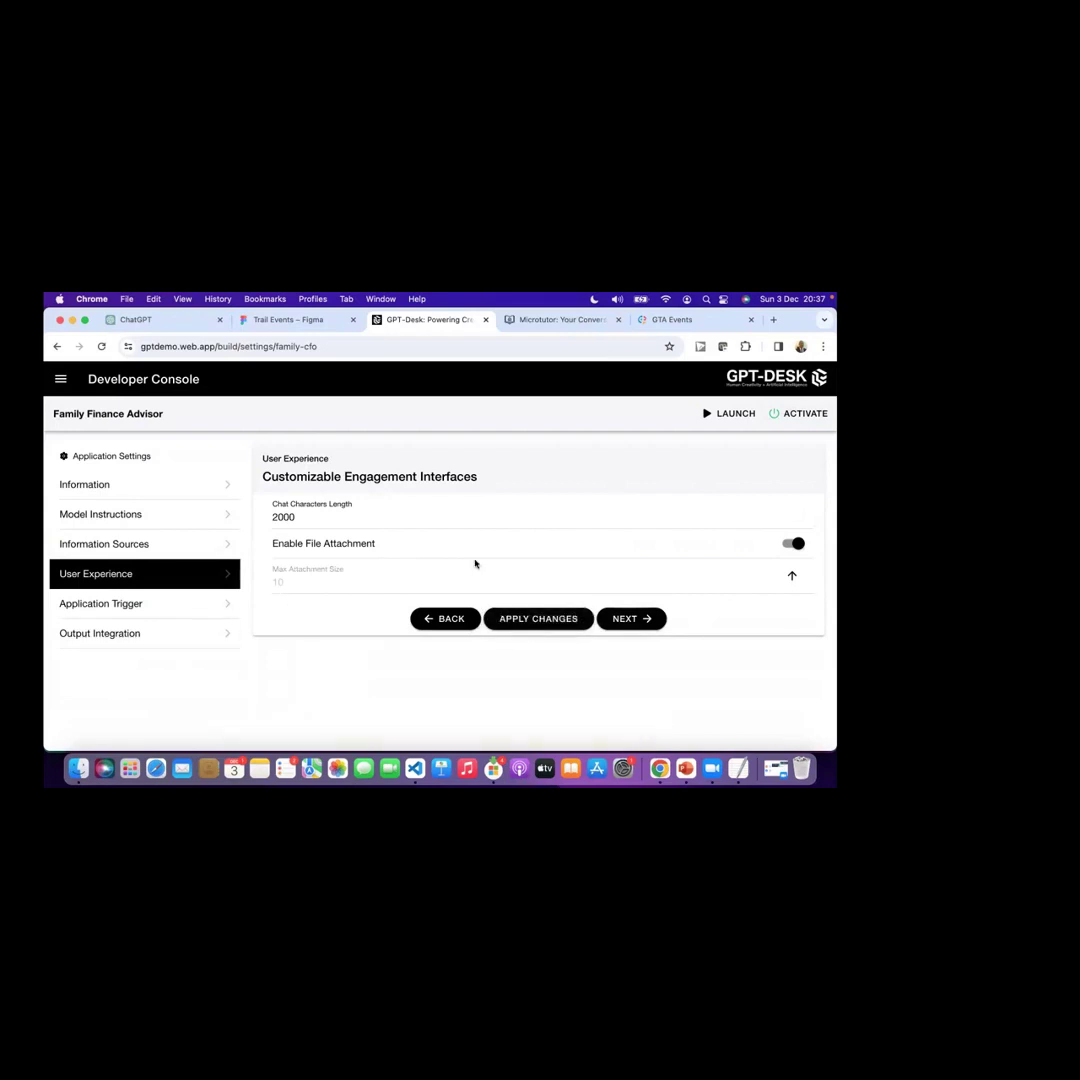
click(728, 414)
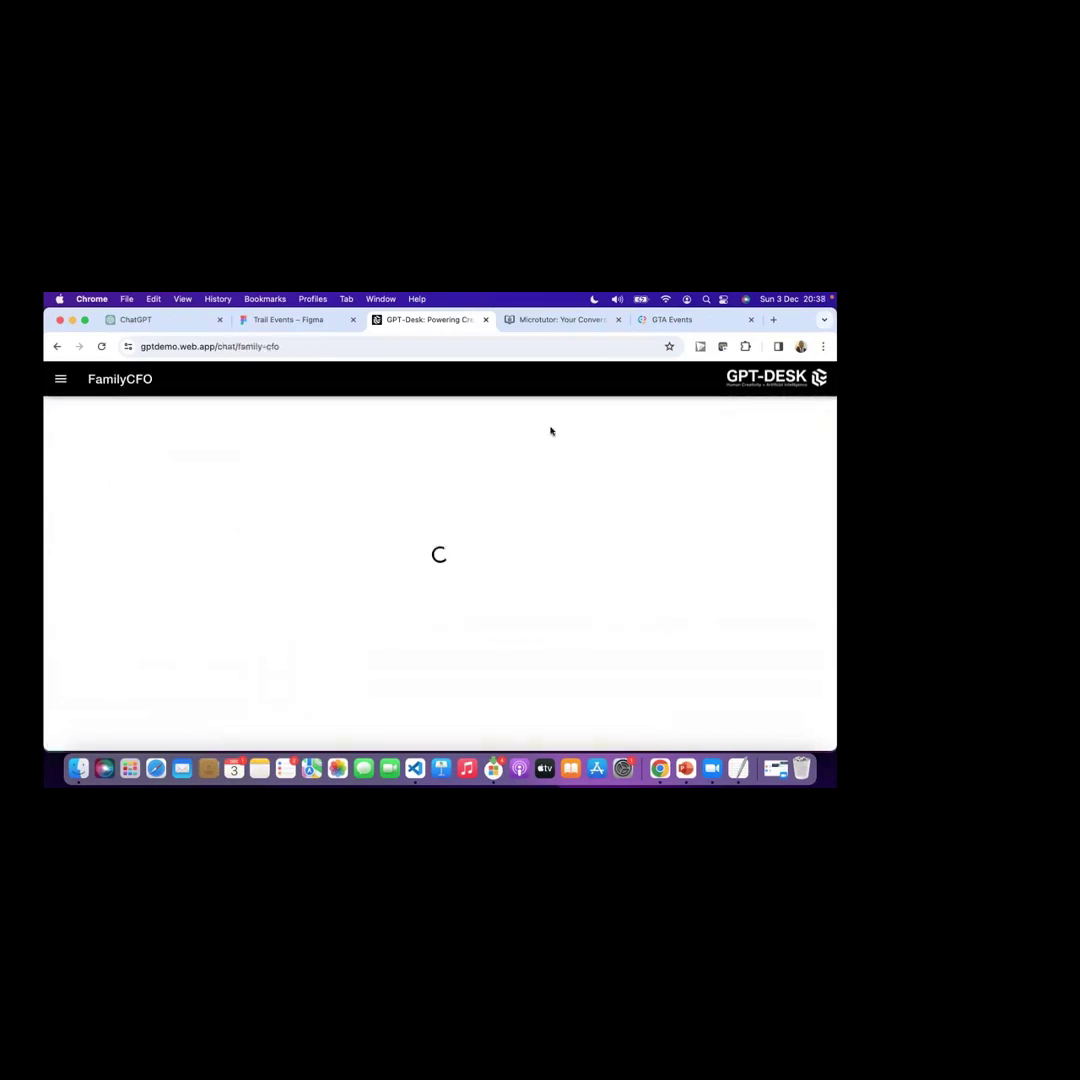
click(261, 346)
key(Return)
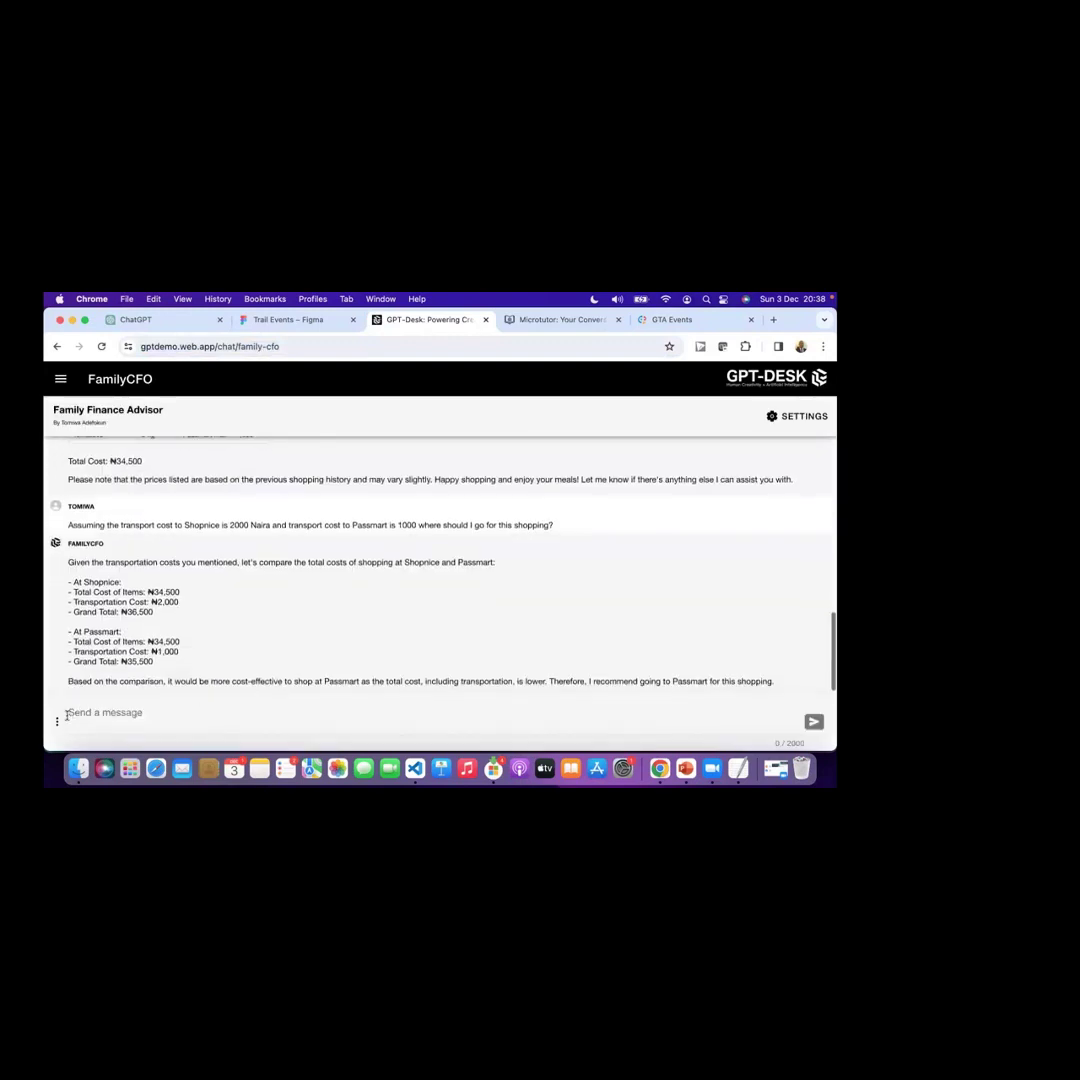
Step: Check the chat's Attach File action and close its upload dialog without choosing a file
click(57, 720)
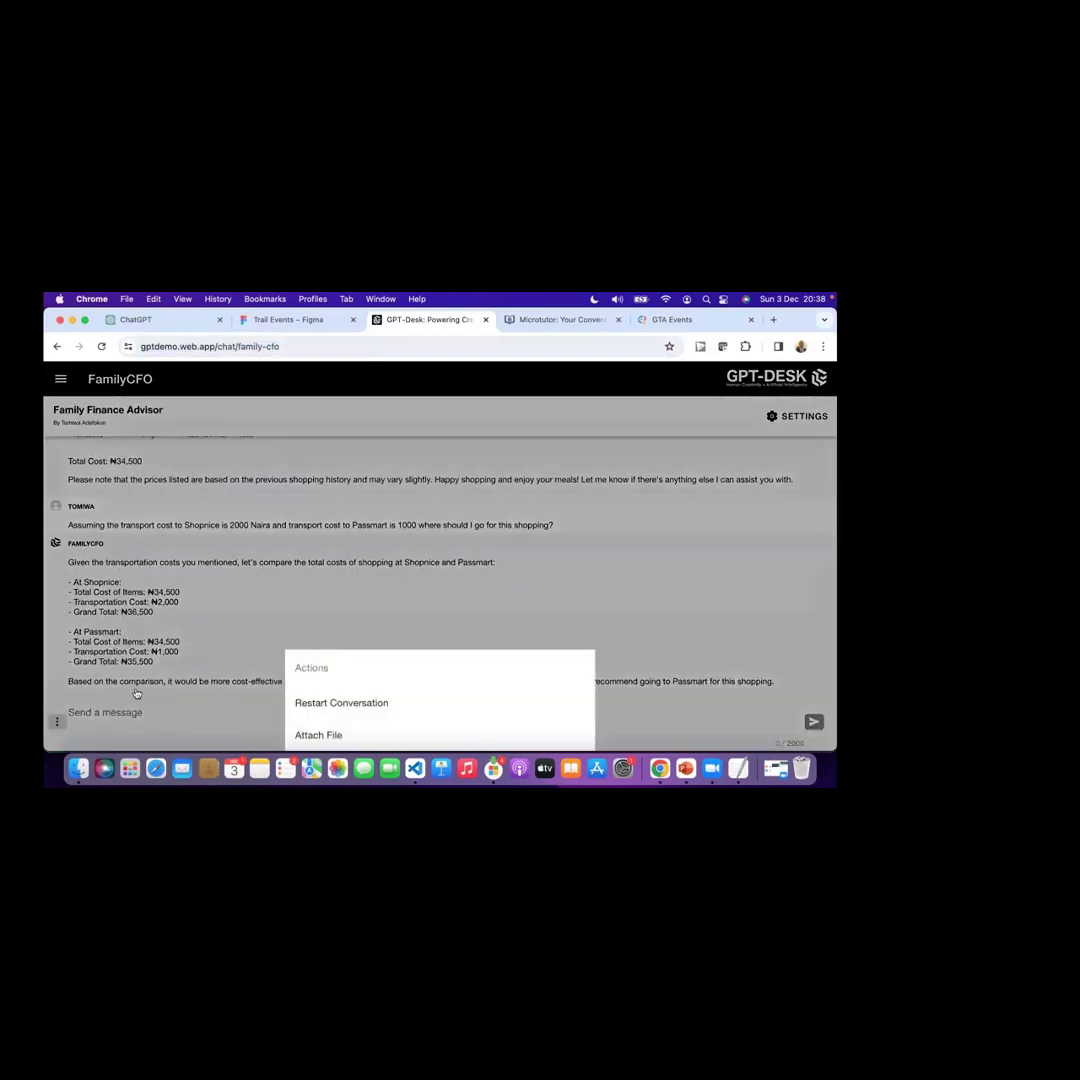
click(354, 731)
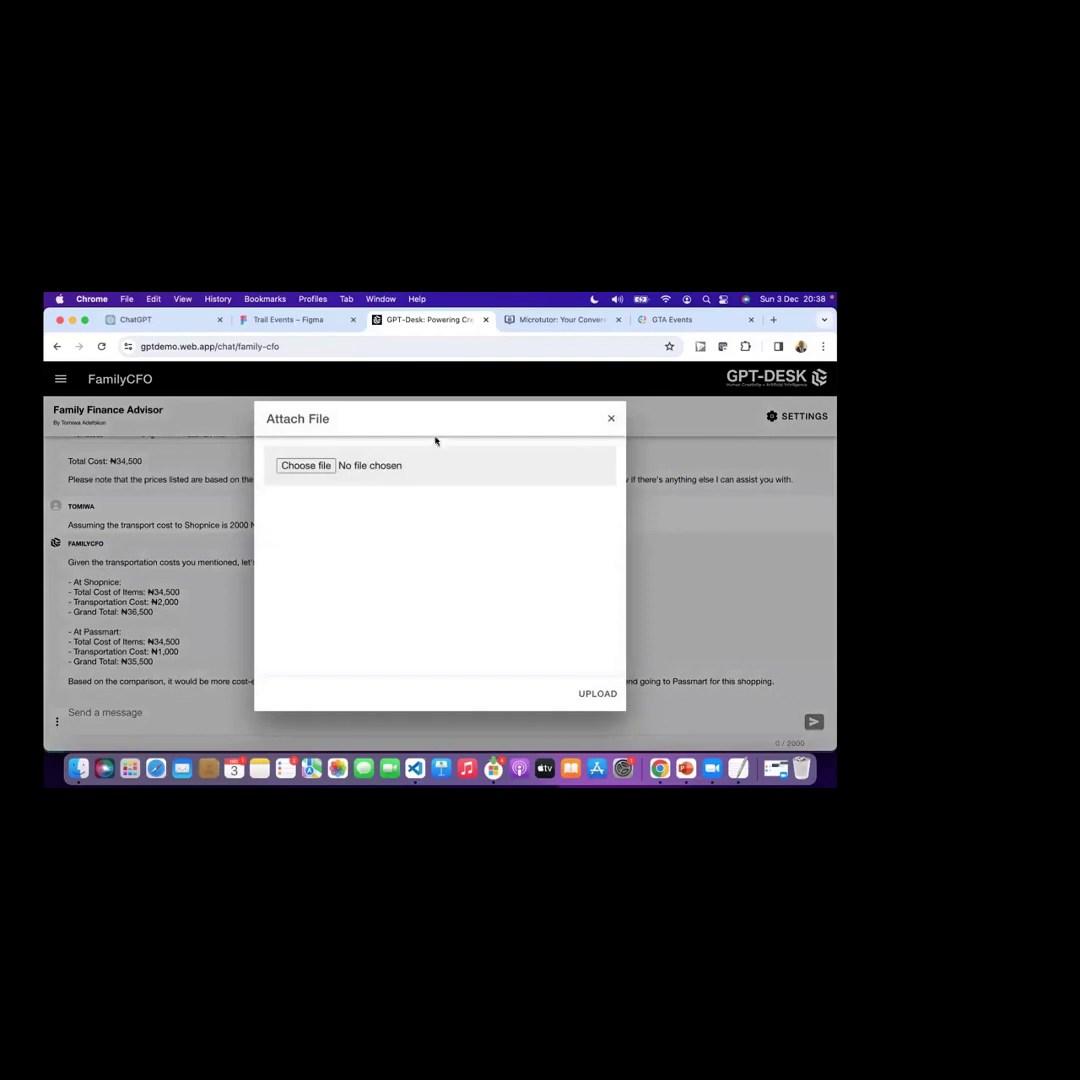
click(610, 420)
Step: Disable file attachment in the Family Finance Advisor's User Experience settings and apply the change
click(798, 418)
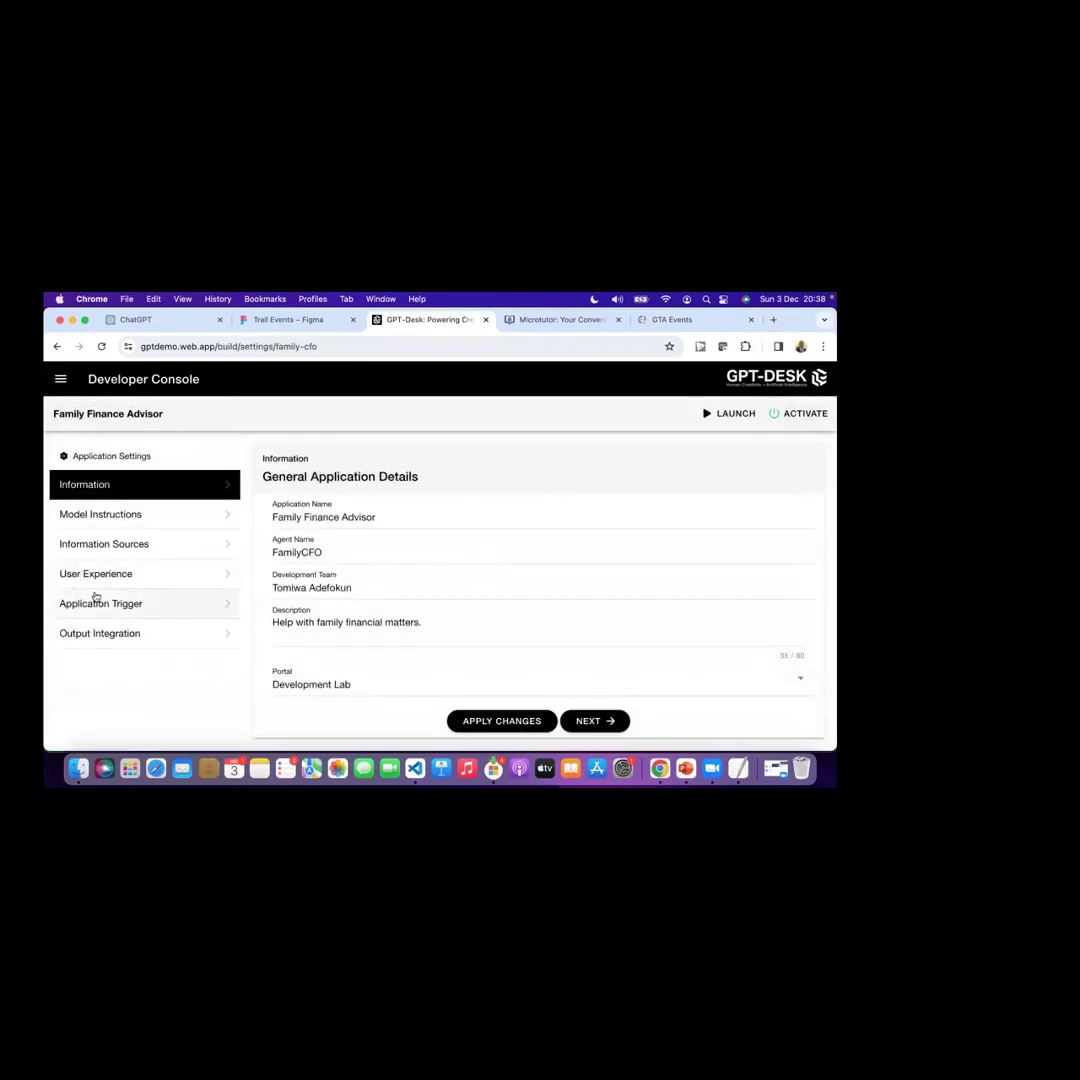
click(119, 575)
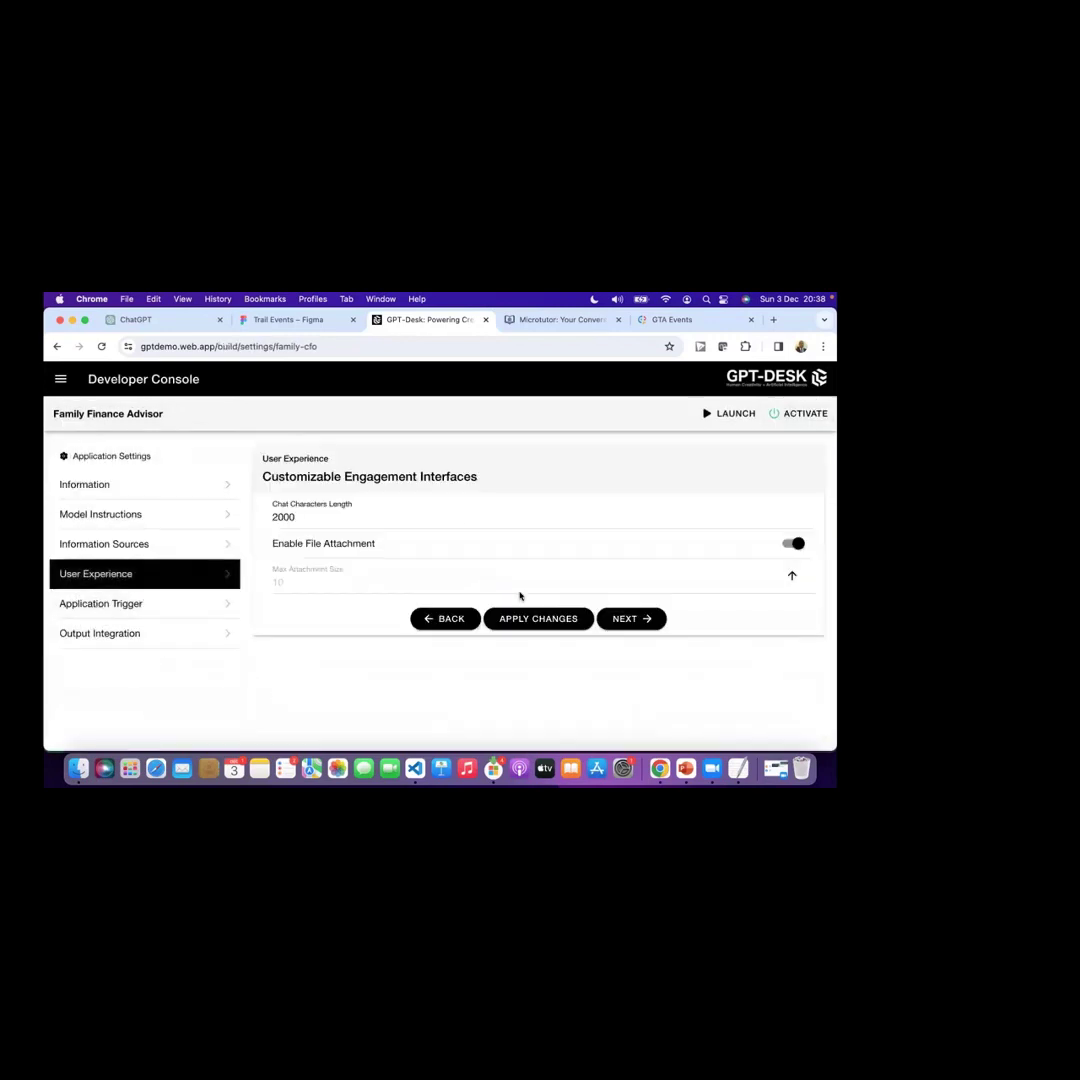
click(799, 544)
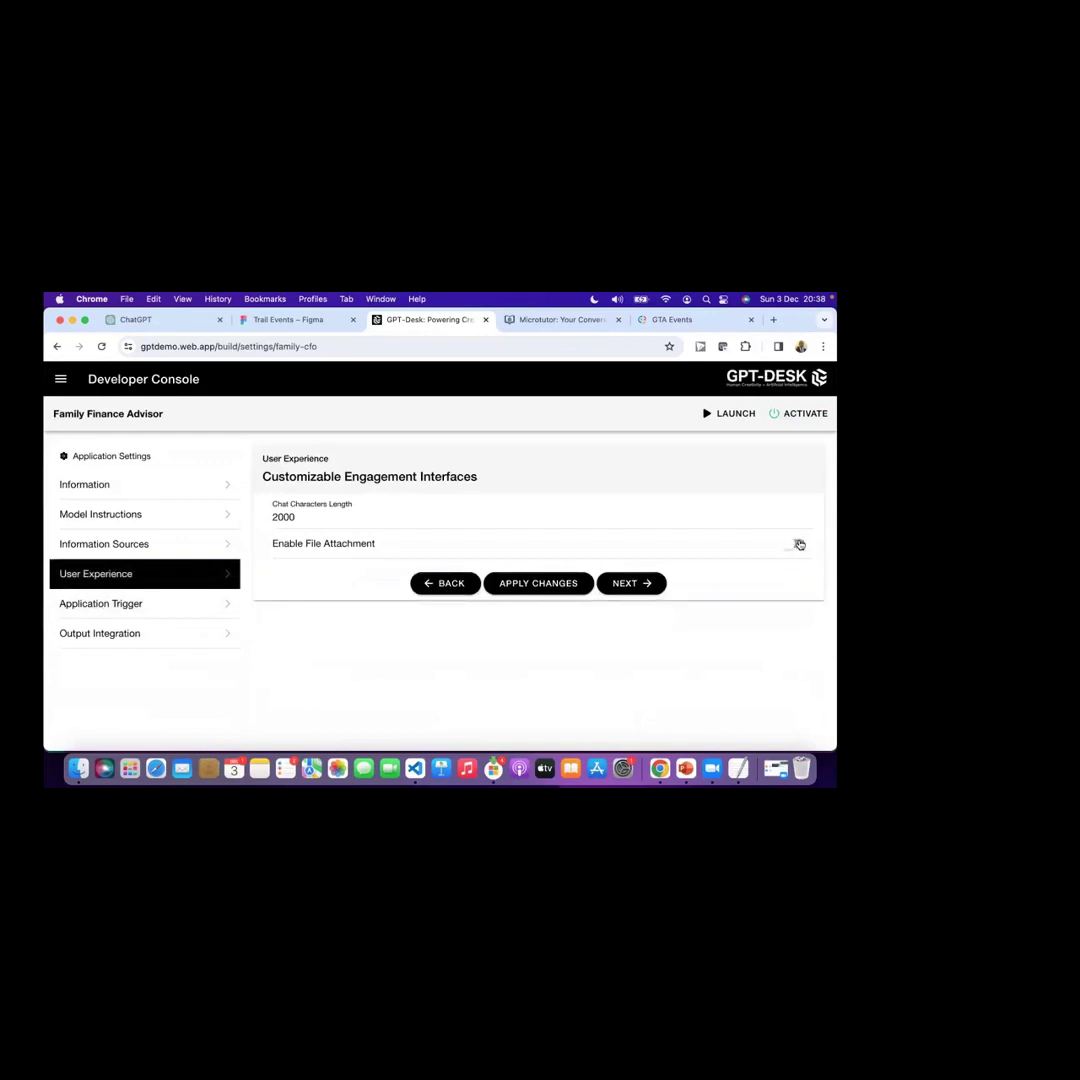
click(535, 586)
Step: Look over the login page code in ChatGPT, the Trail Events Figma page and the GTA Events login page
click(138, 320)
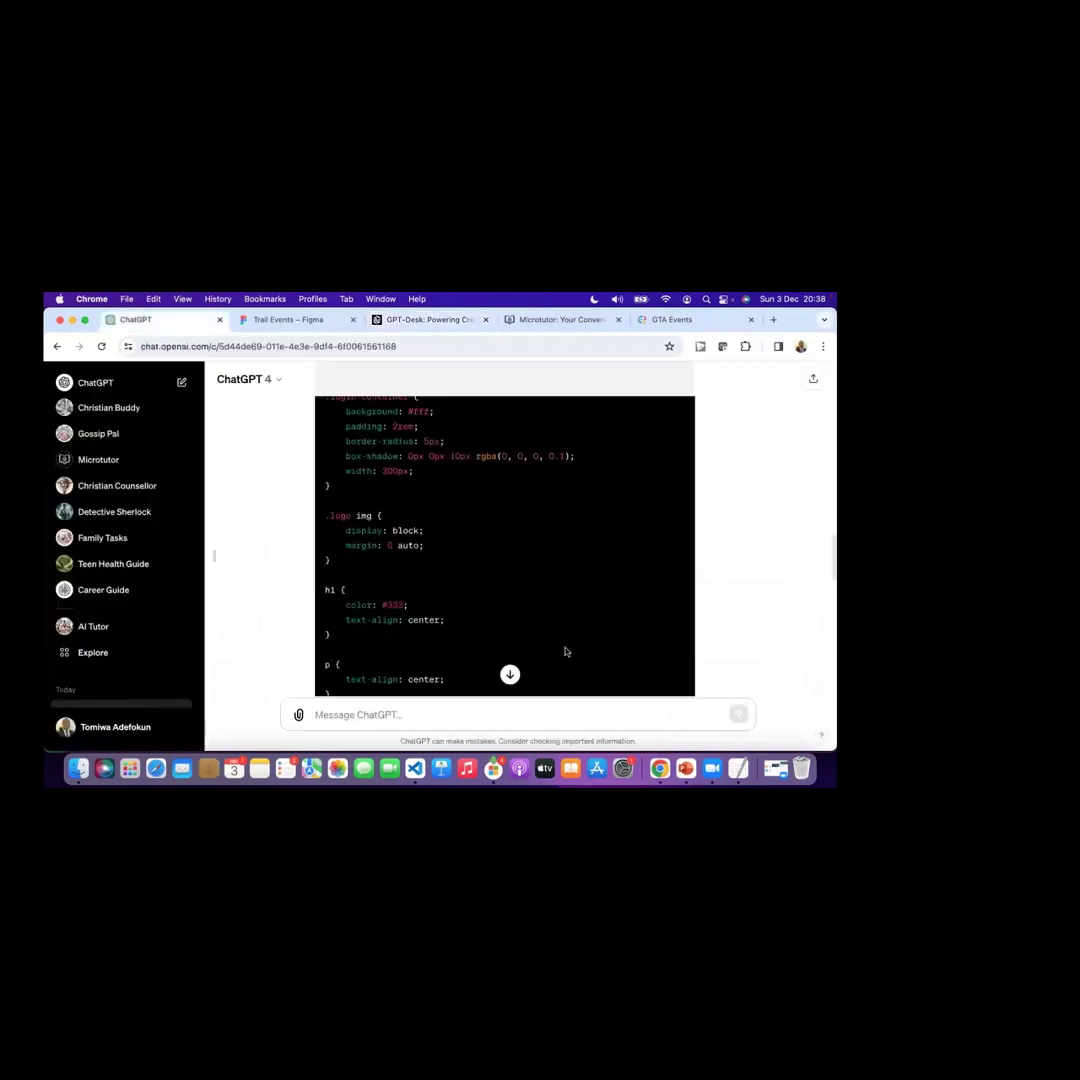
click(675, 714)
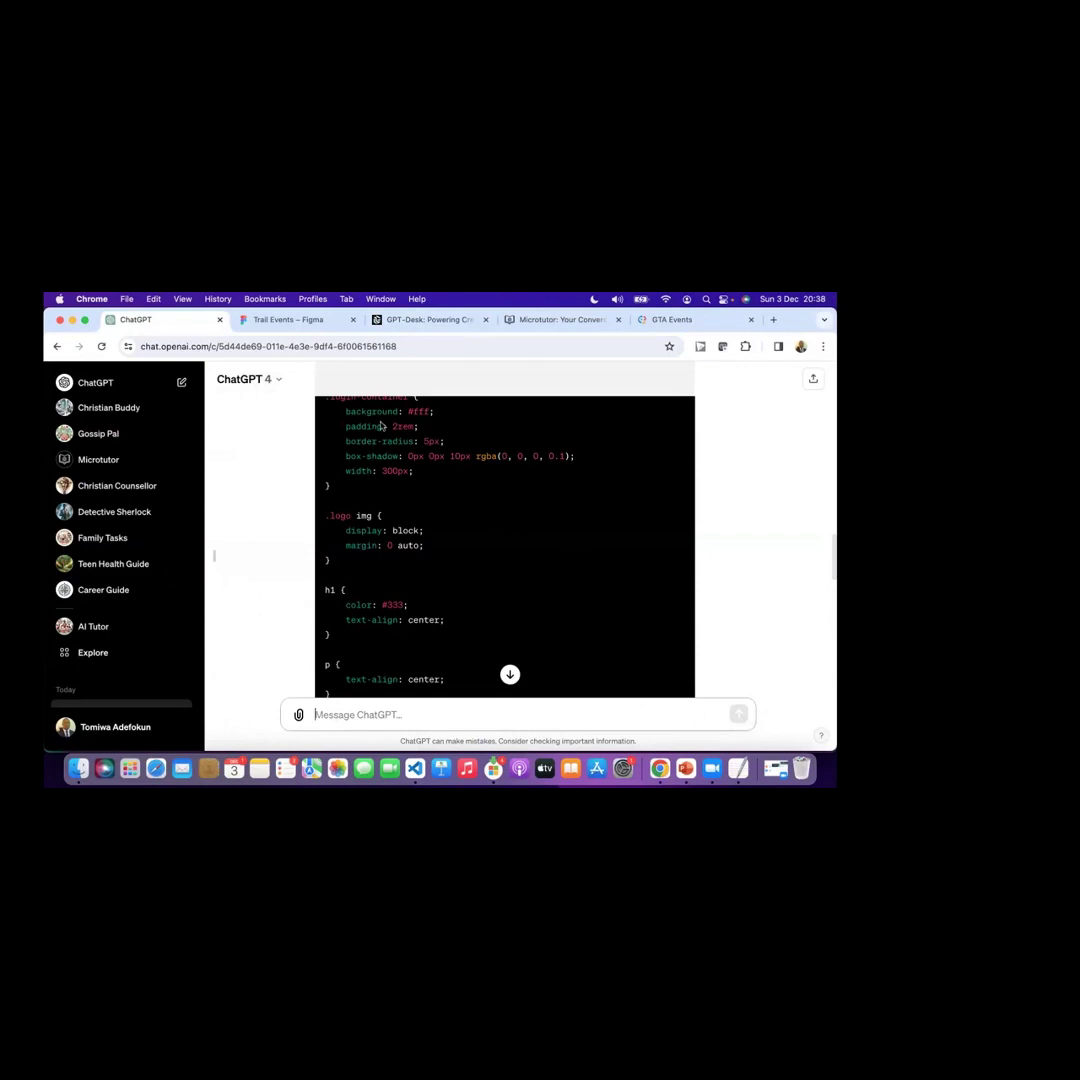
click(306, 320)
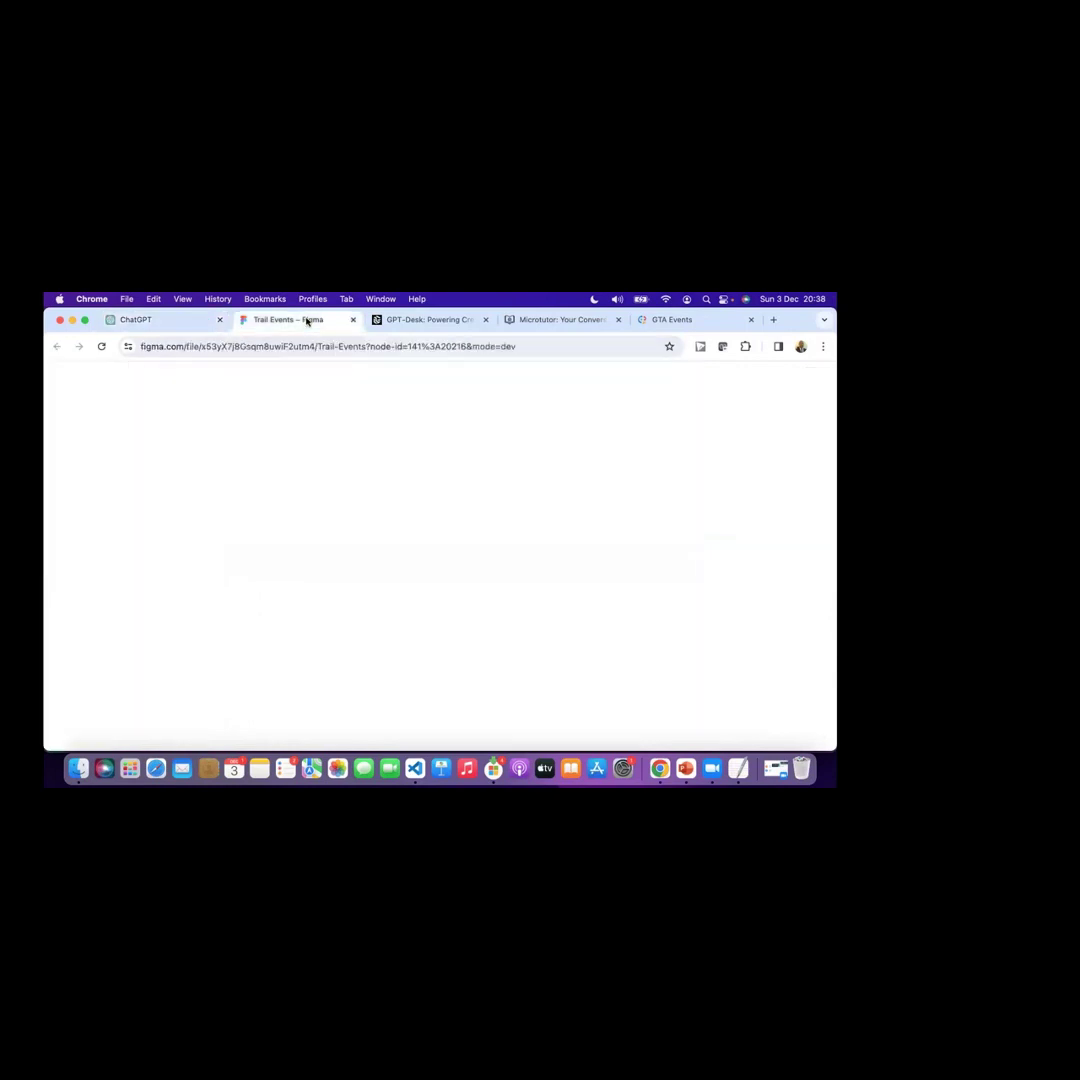
click(140, 320)
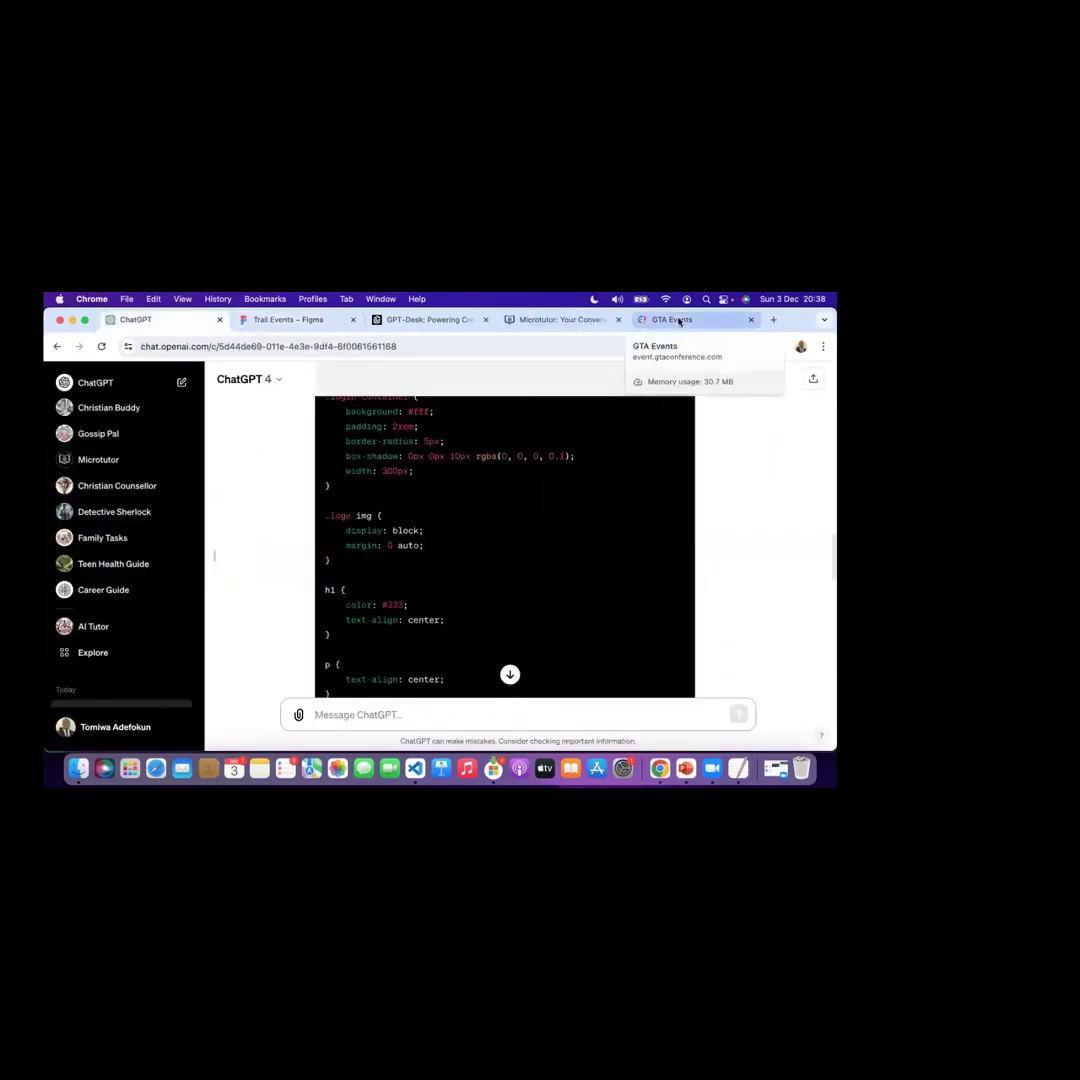
click(671, 320)
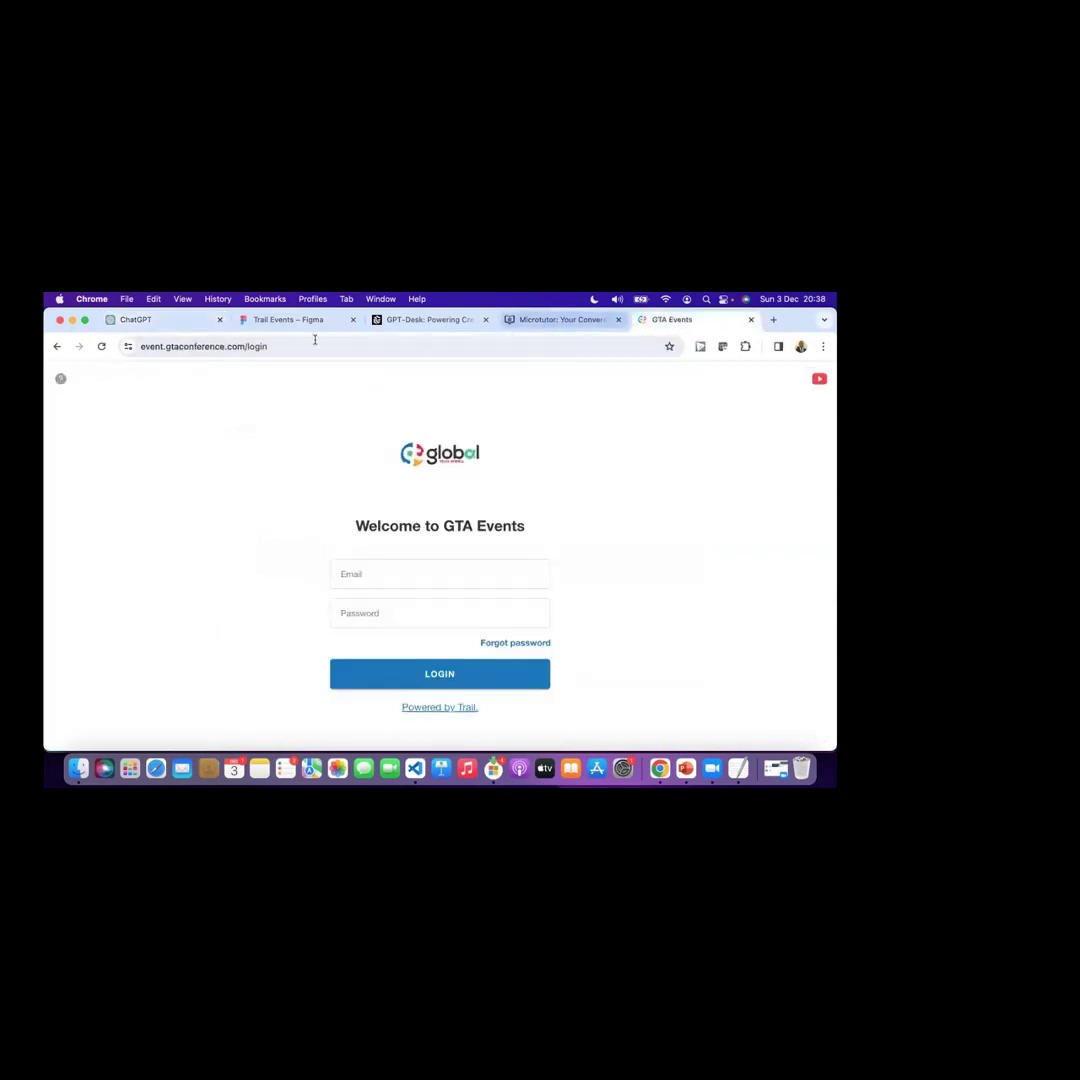
click(686, 768)
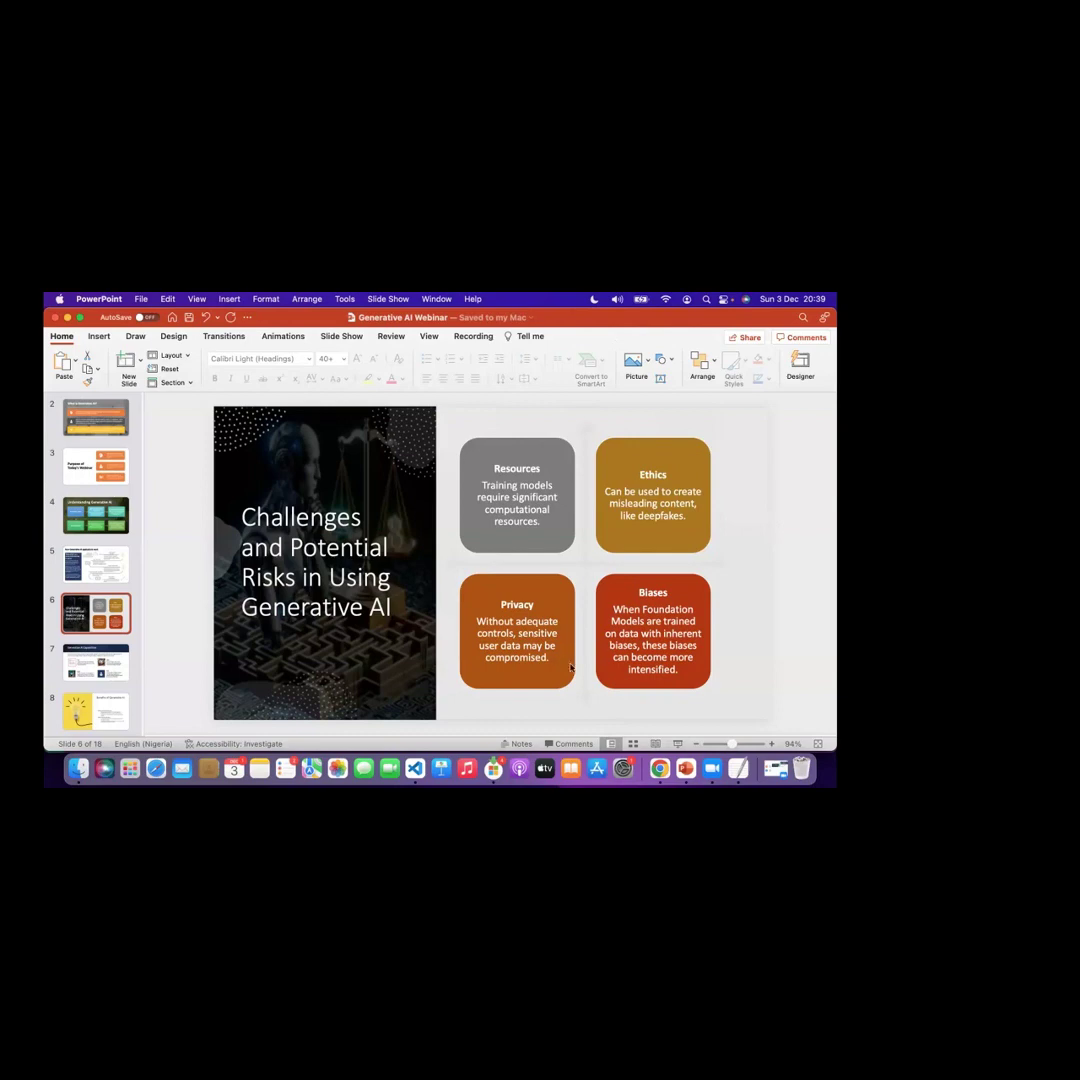
click(657, 770)
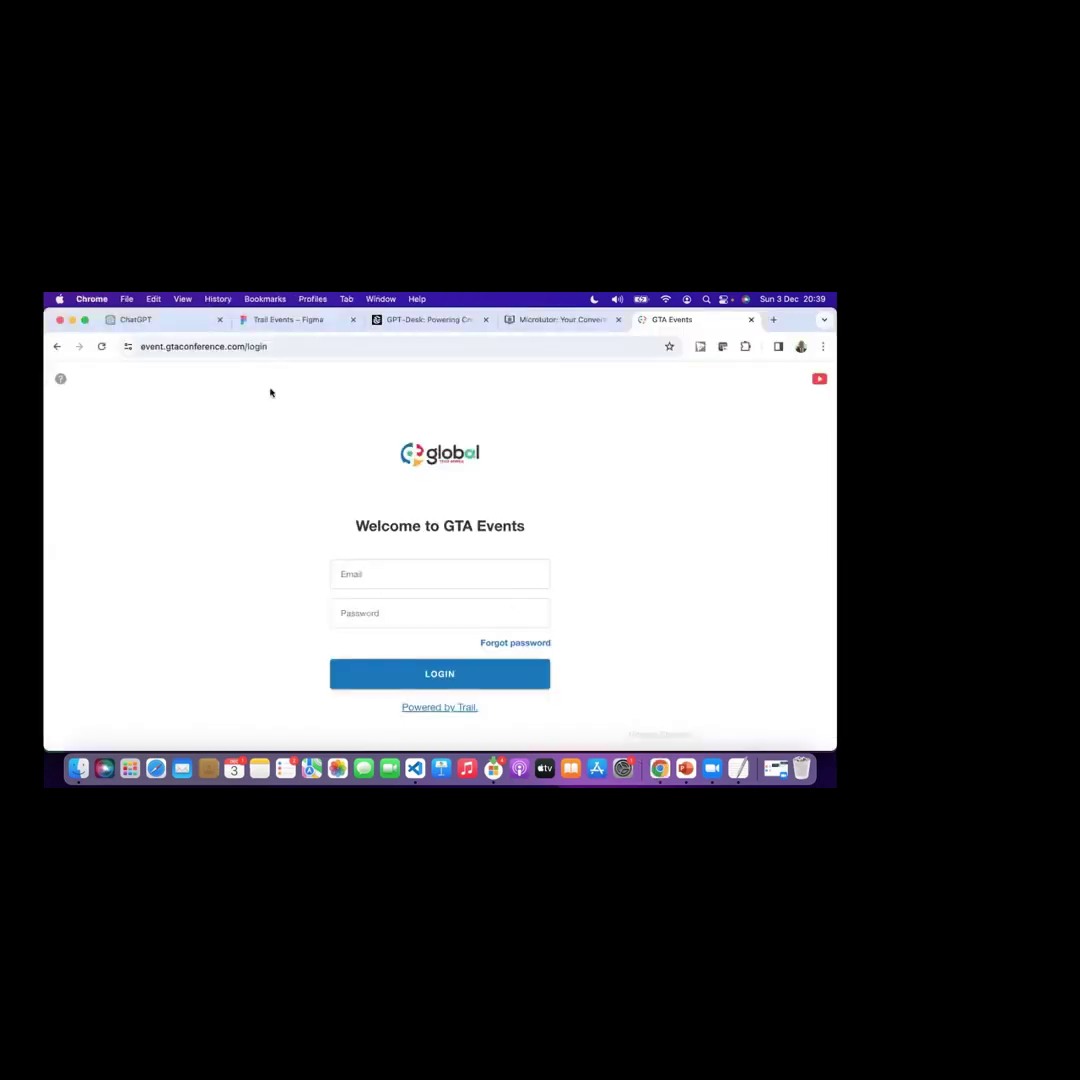
Step: Return to GPT-Desk, open the Development Store and launch the Prompt Design app
click(415, 320)
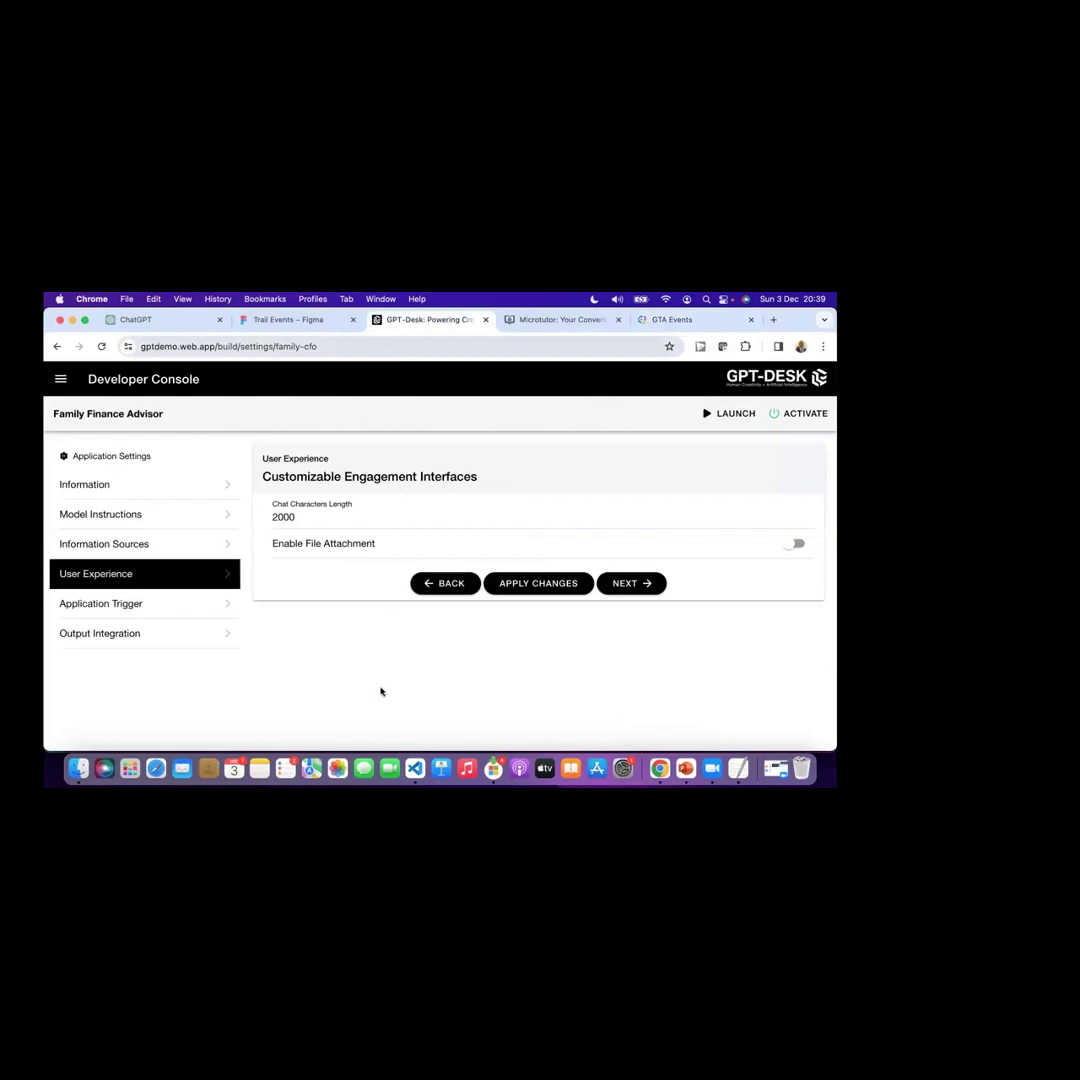
click(61, 381)
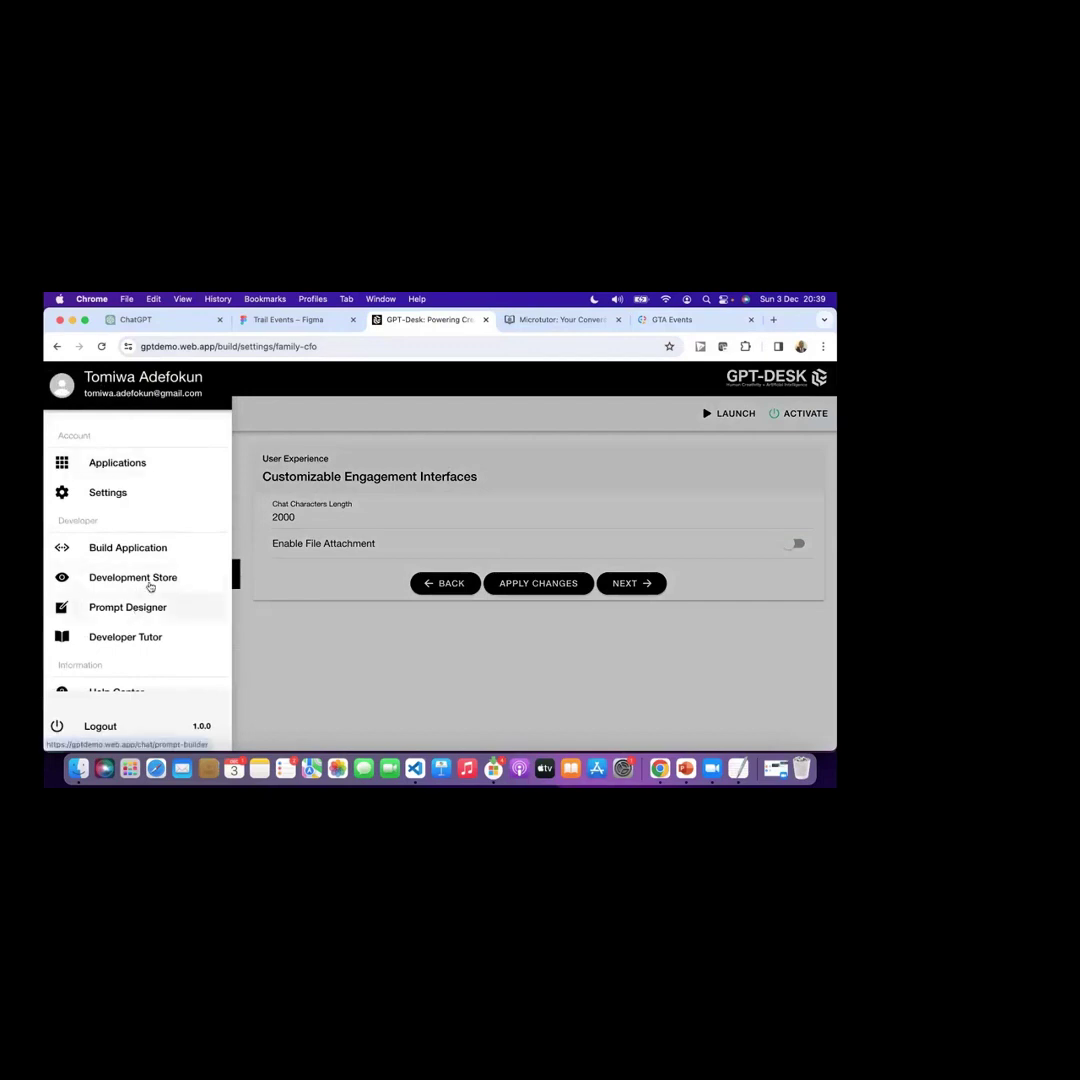
scroll(149, 580, down, 2)
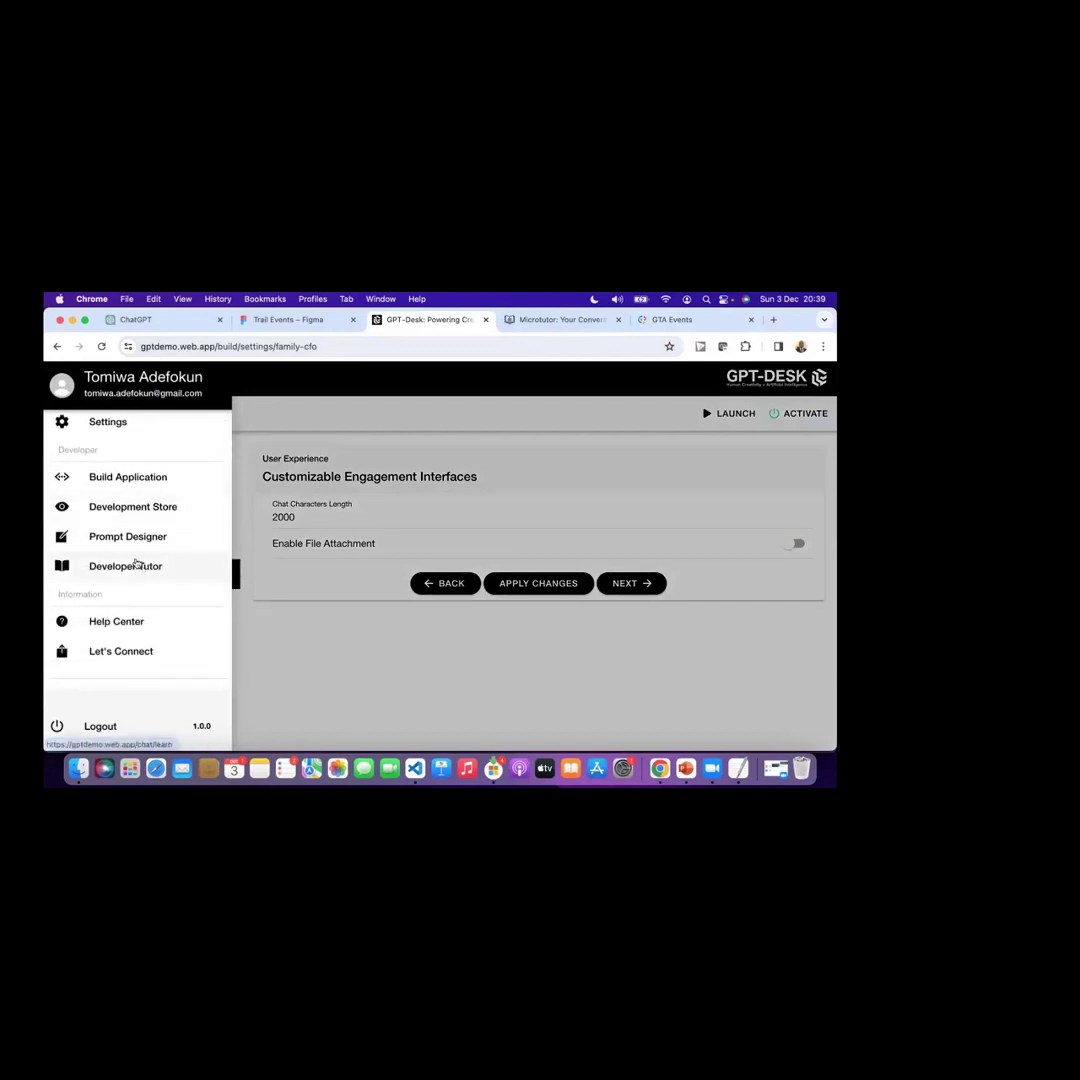
scroll(150, 565, up, 2)
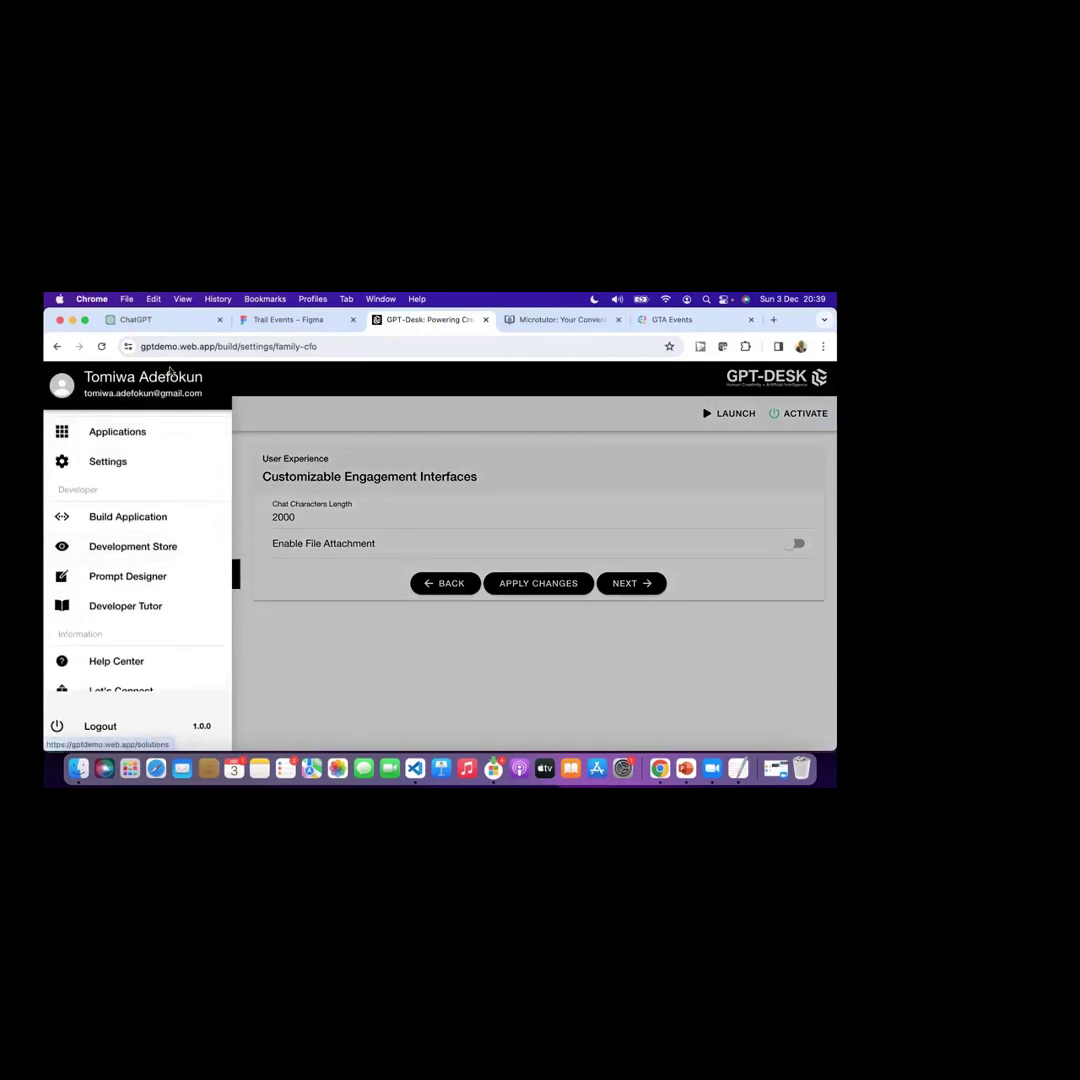
click(139, 555)
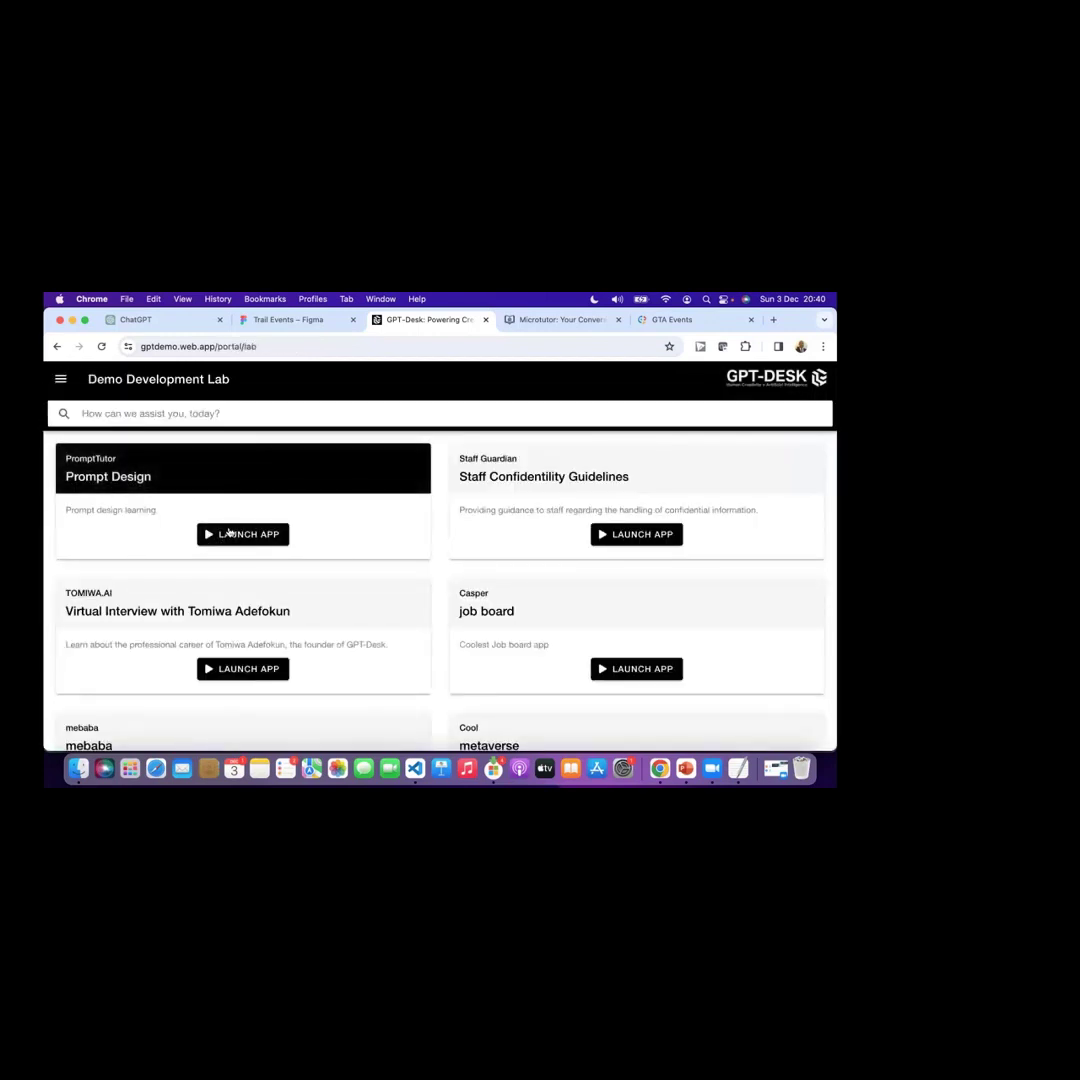
click(234, 535)
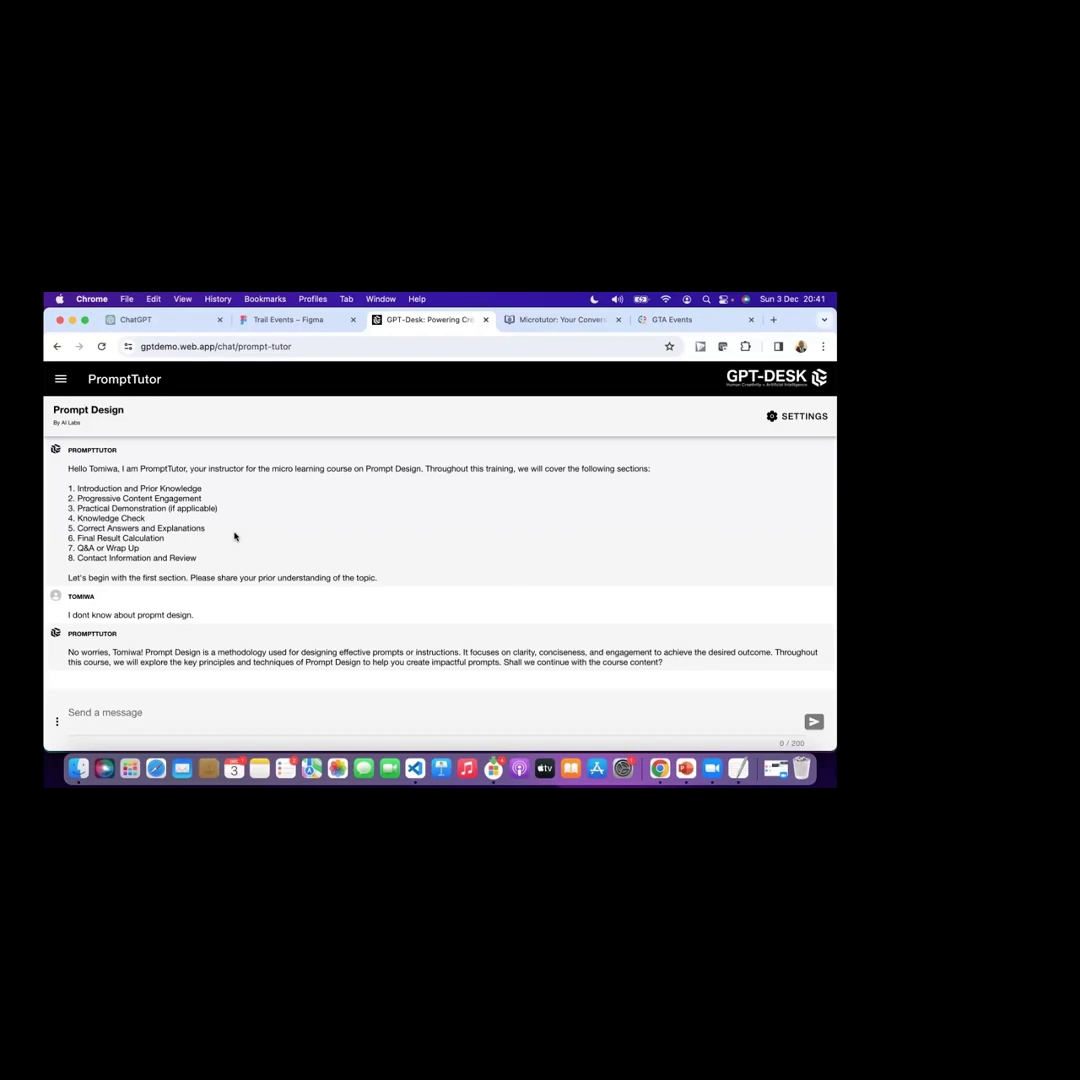
Step: Switch to the Generative AI Webinar deck in PowerPoint and show slide 16, "Augmenting Your Skills"
click(686, 770)
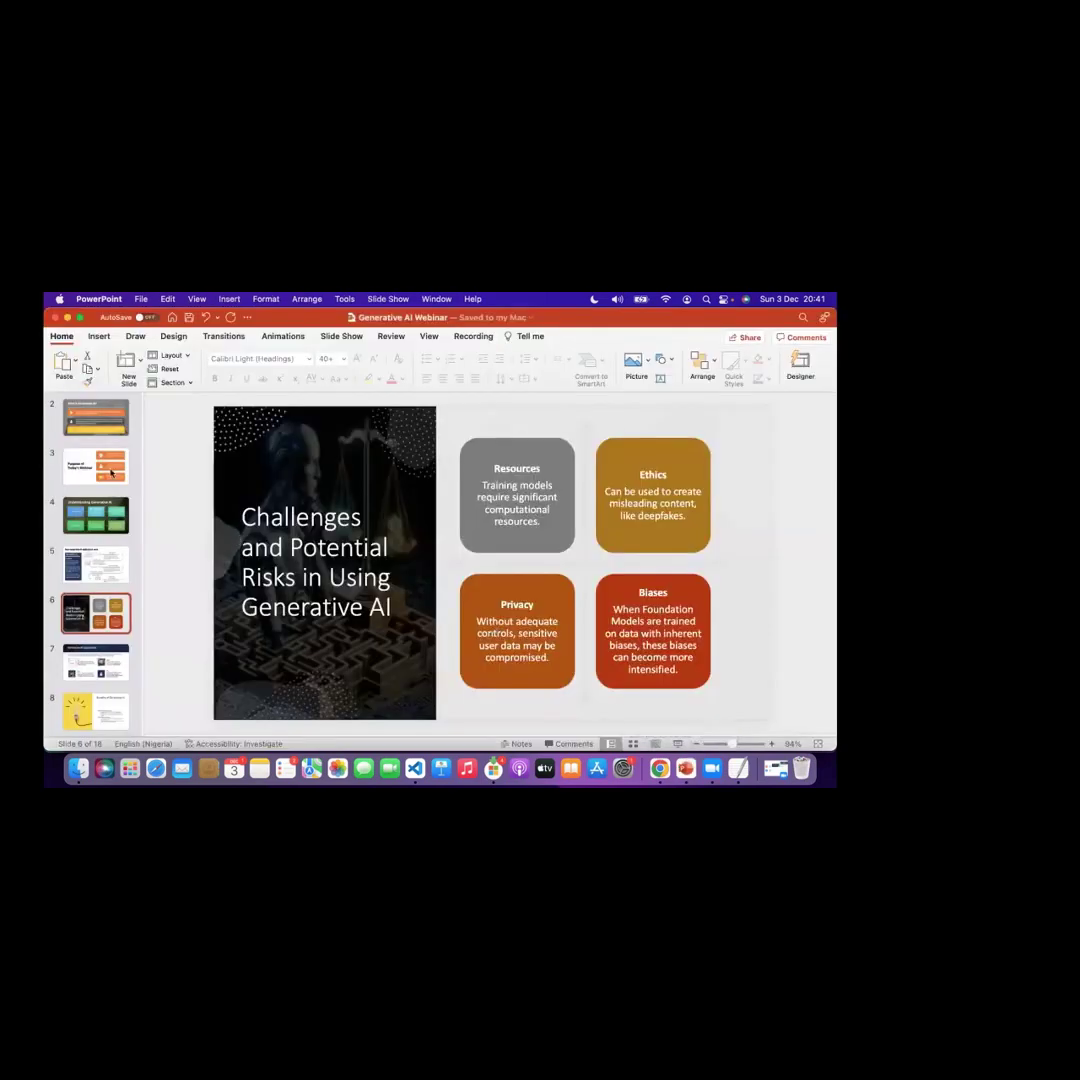
scroll(80, 578, down, 3)
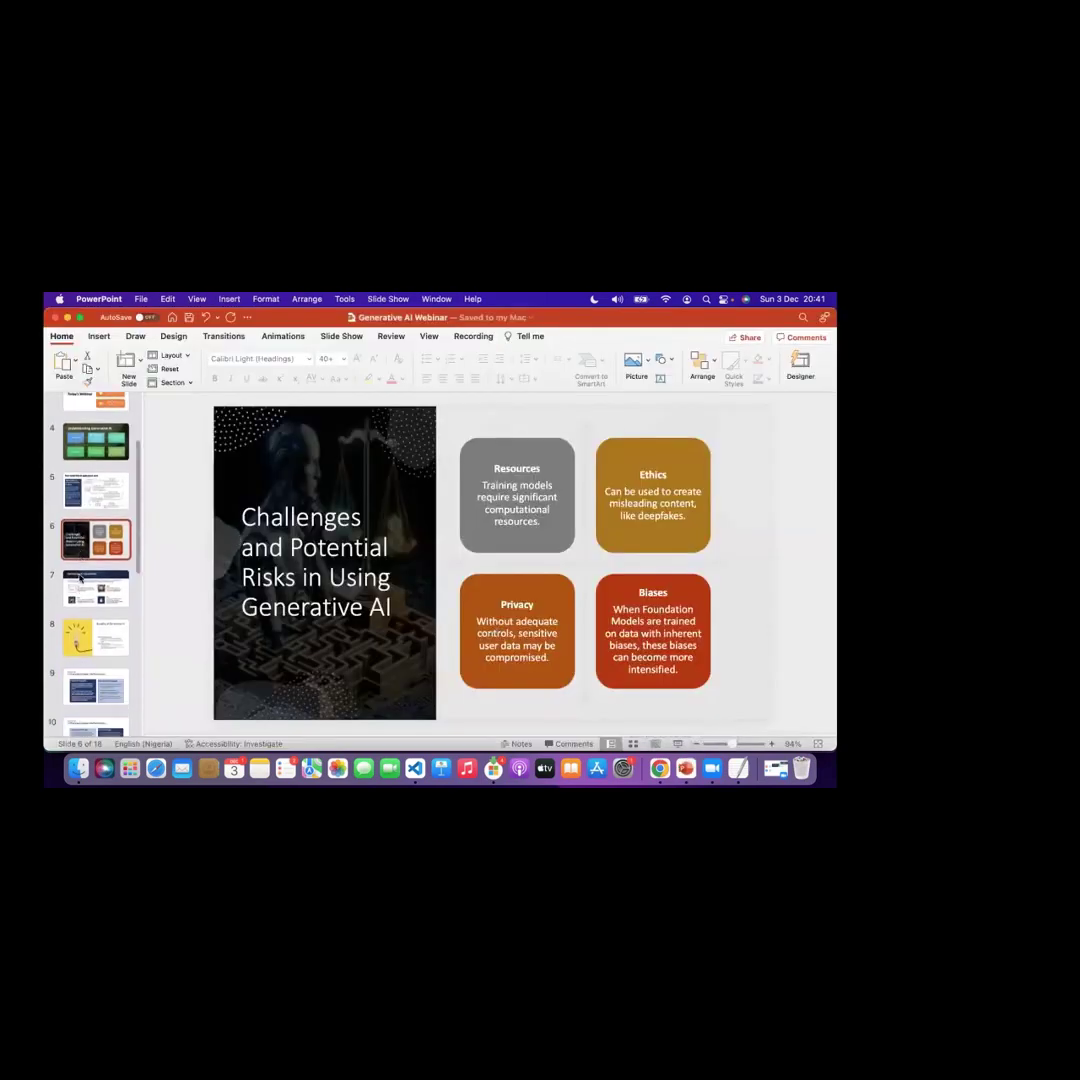
scroll(80, 578, down, 1)
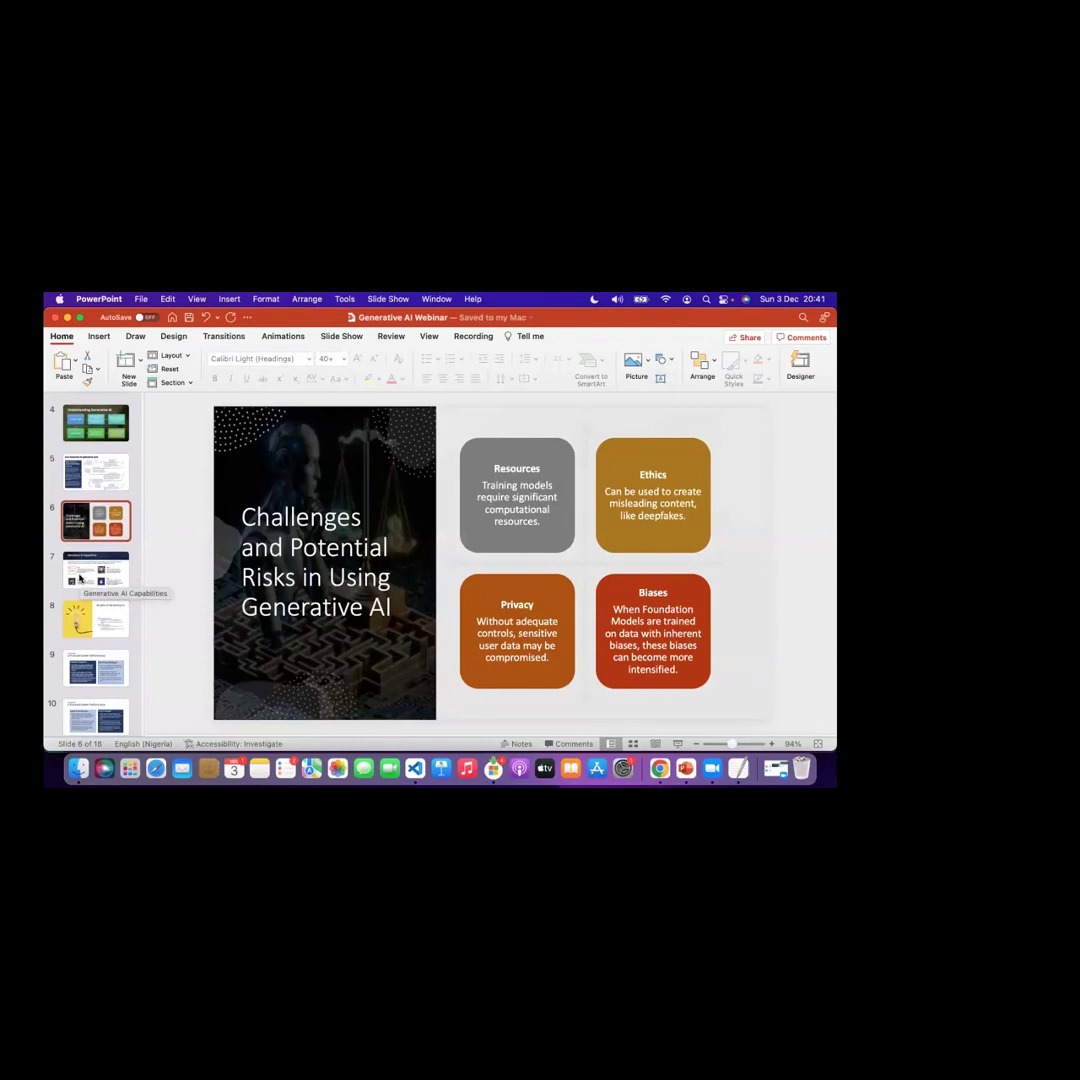
scroll(80, 578, down, 4)
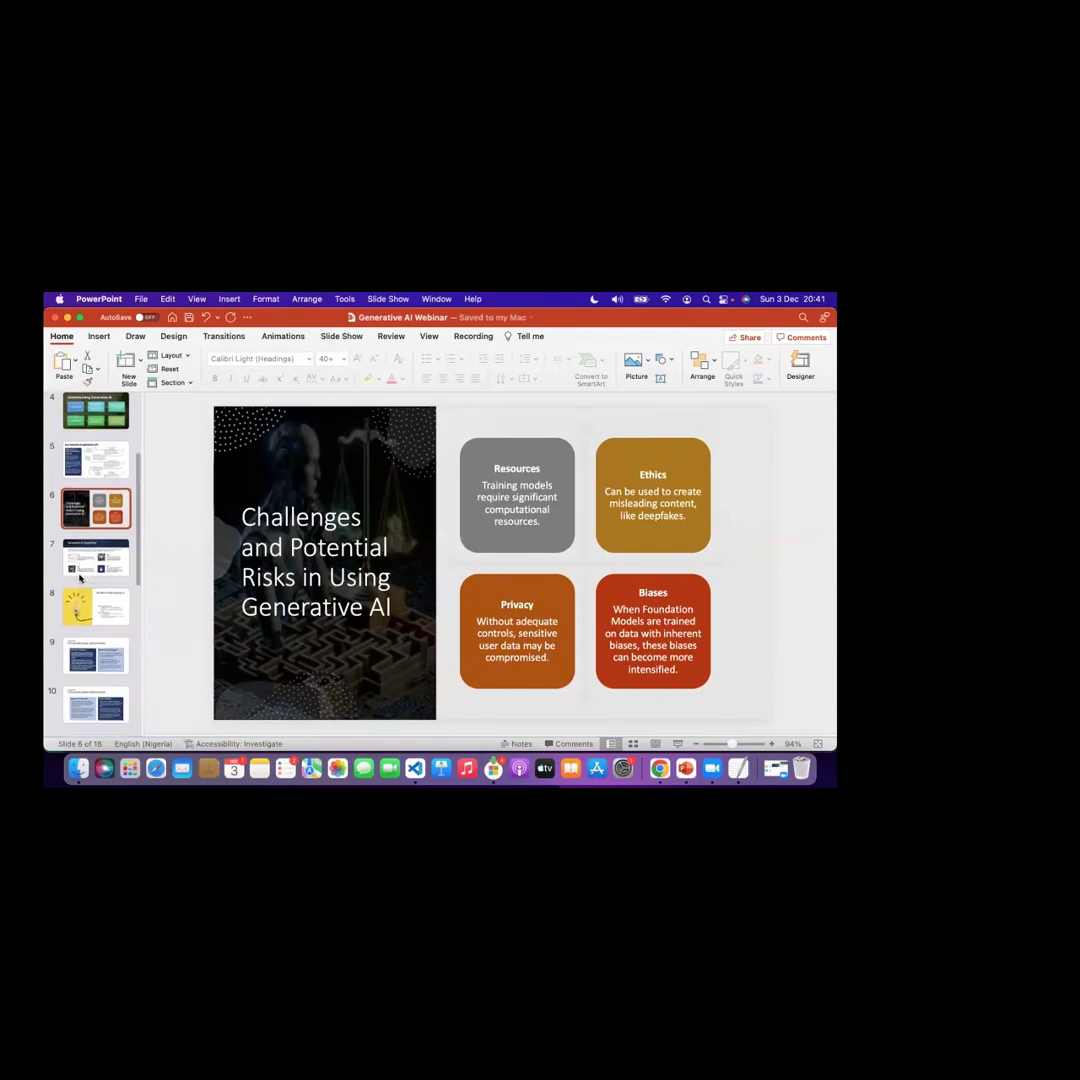
scroll(80, 578, down, 12)
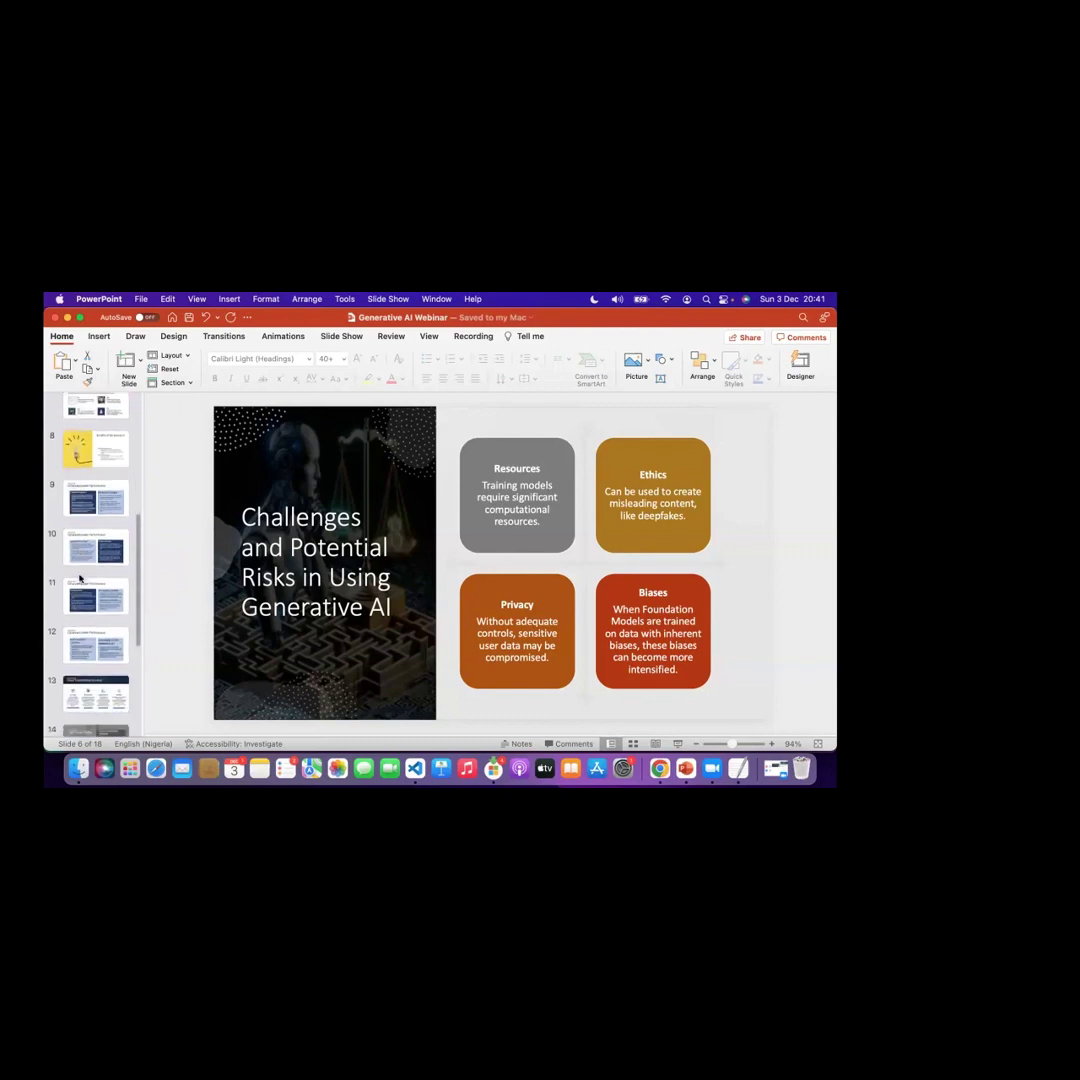
click(80, 618)
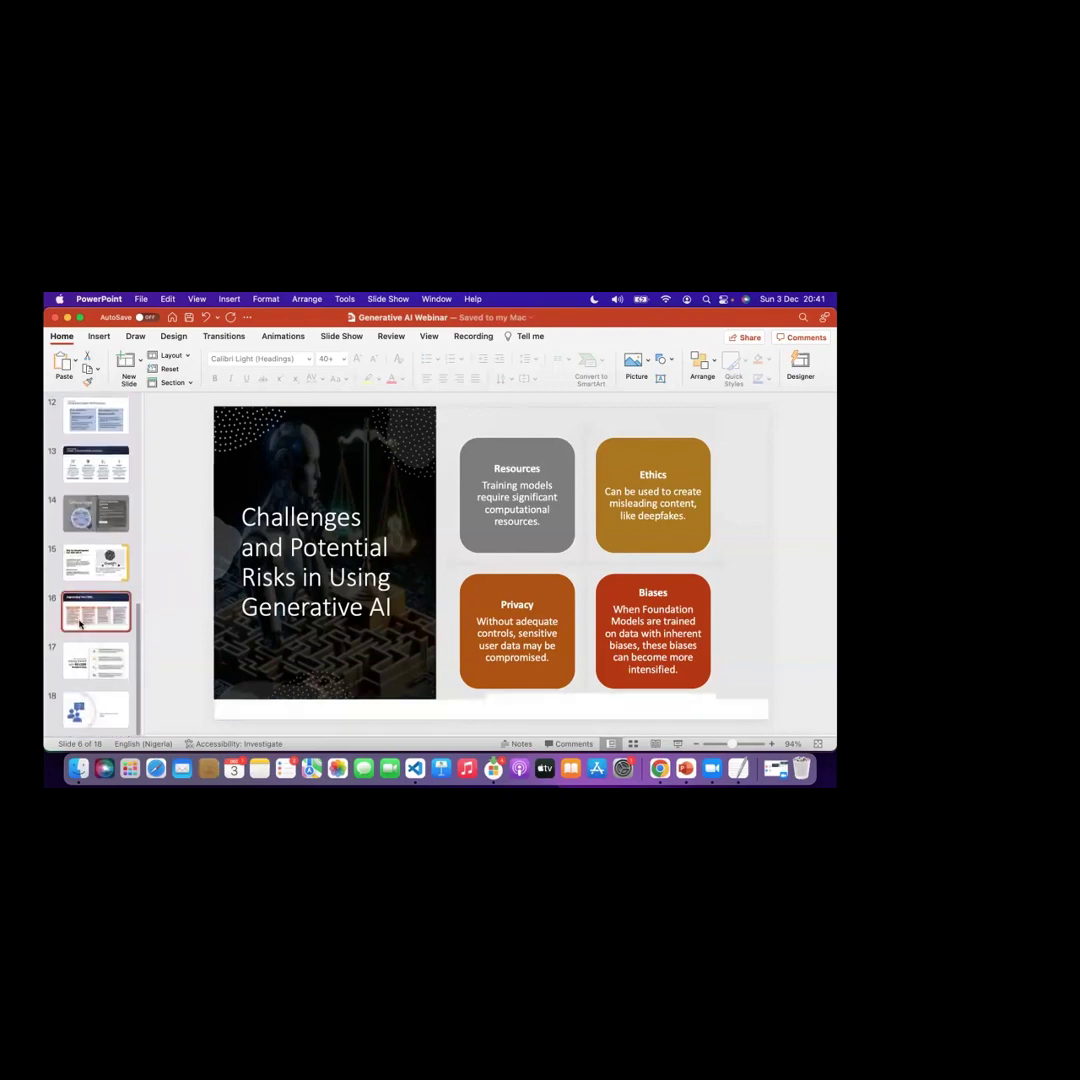
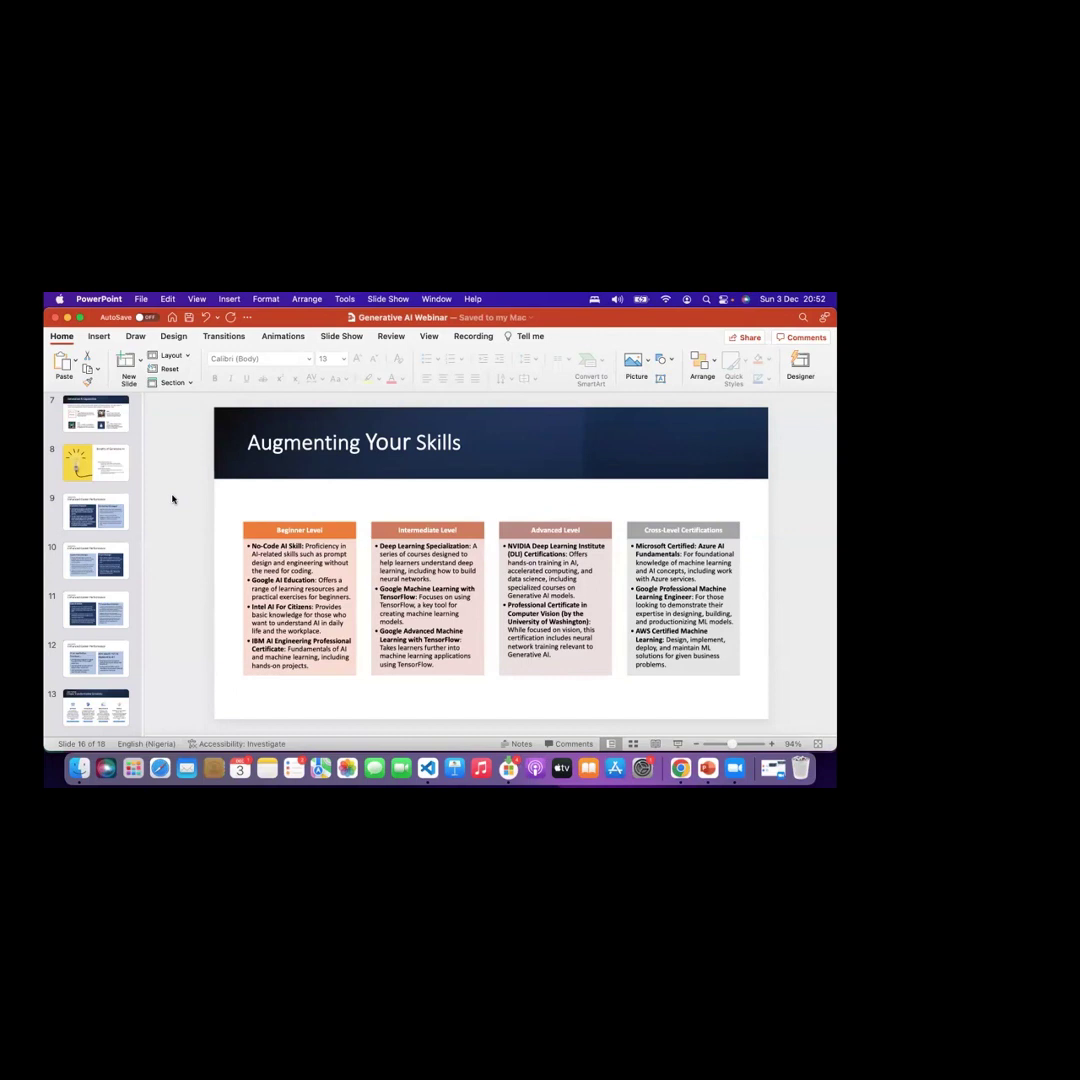
Step: Switch to GPT-Desk in Chrome, open the Staff Confidentility Guidelines application from the Developer Console and launch it
click(680, 770)
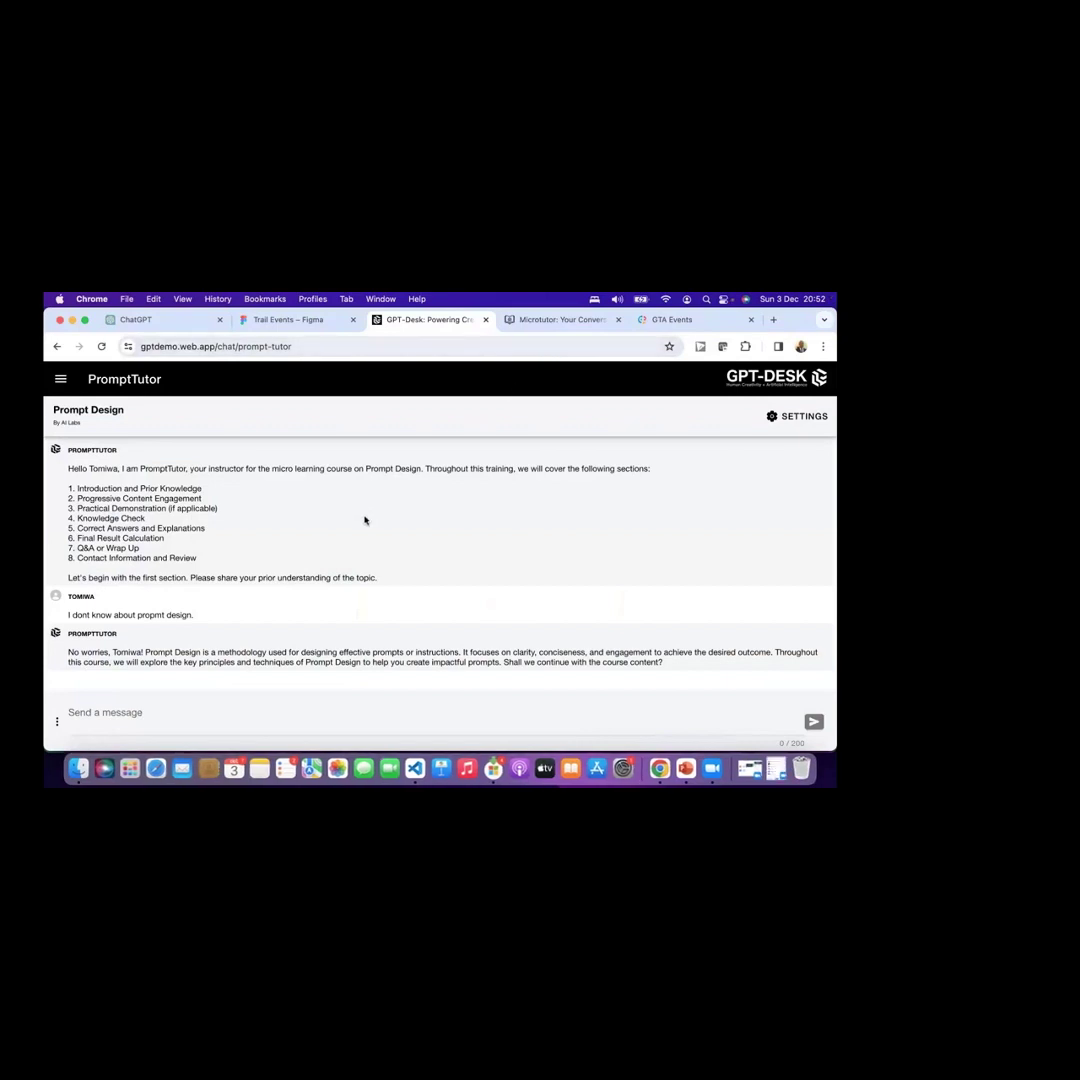
click(60, 381)
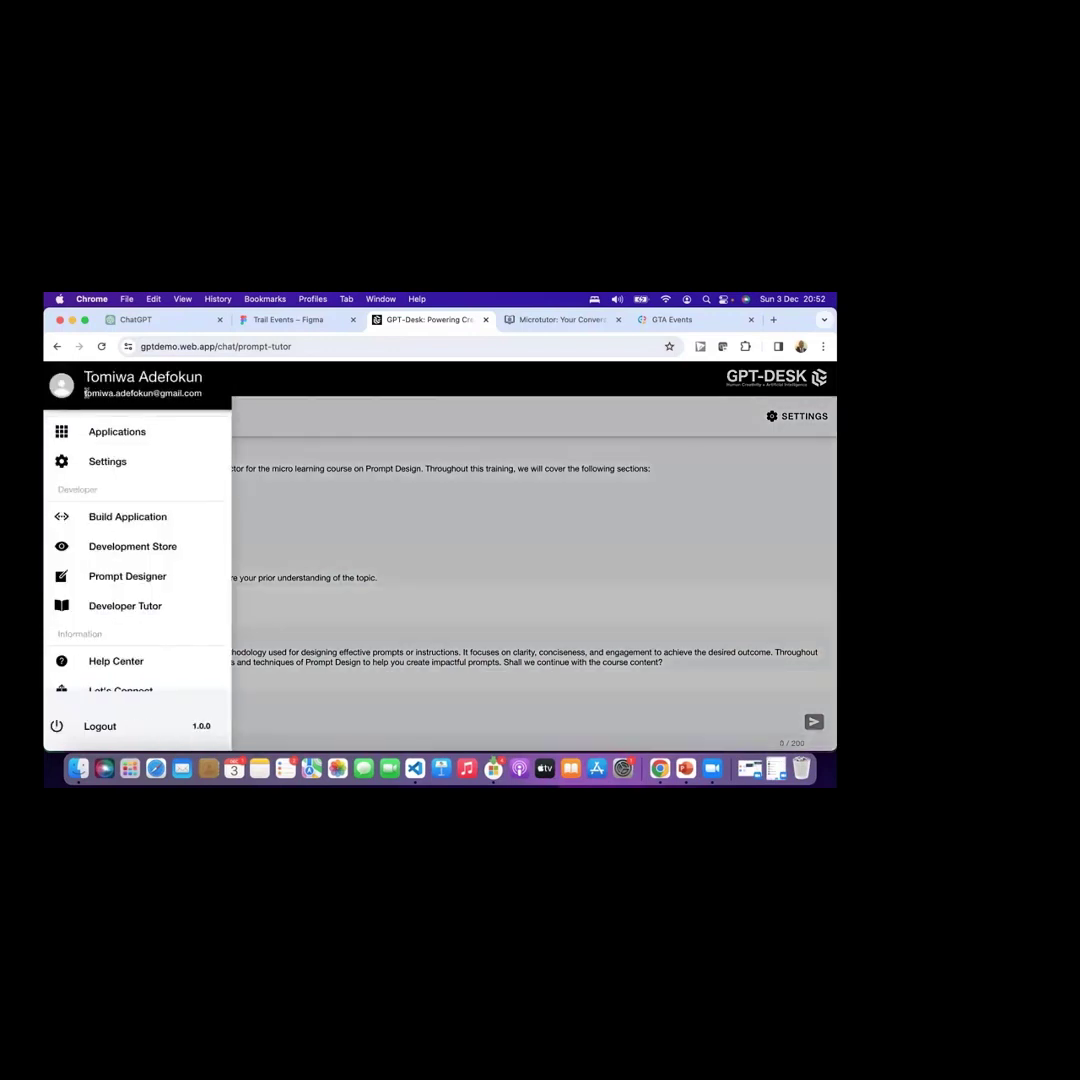
click(136, 514)
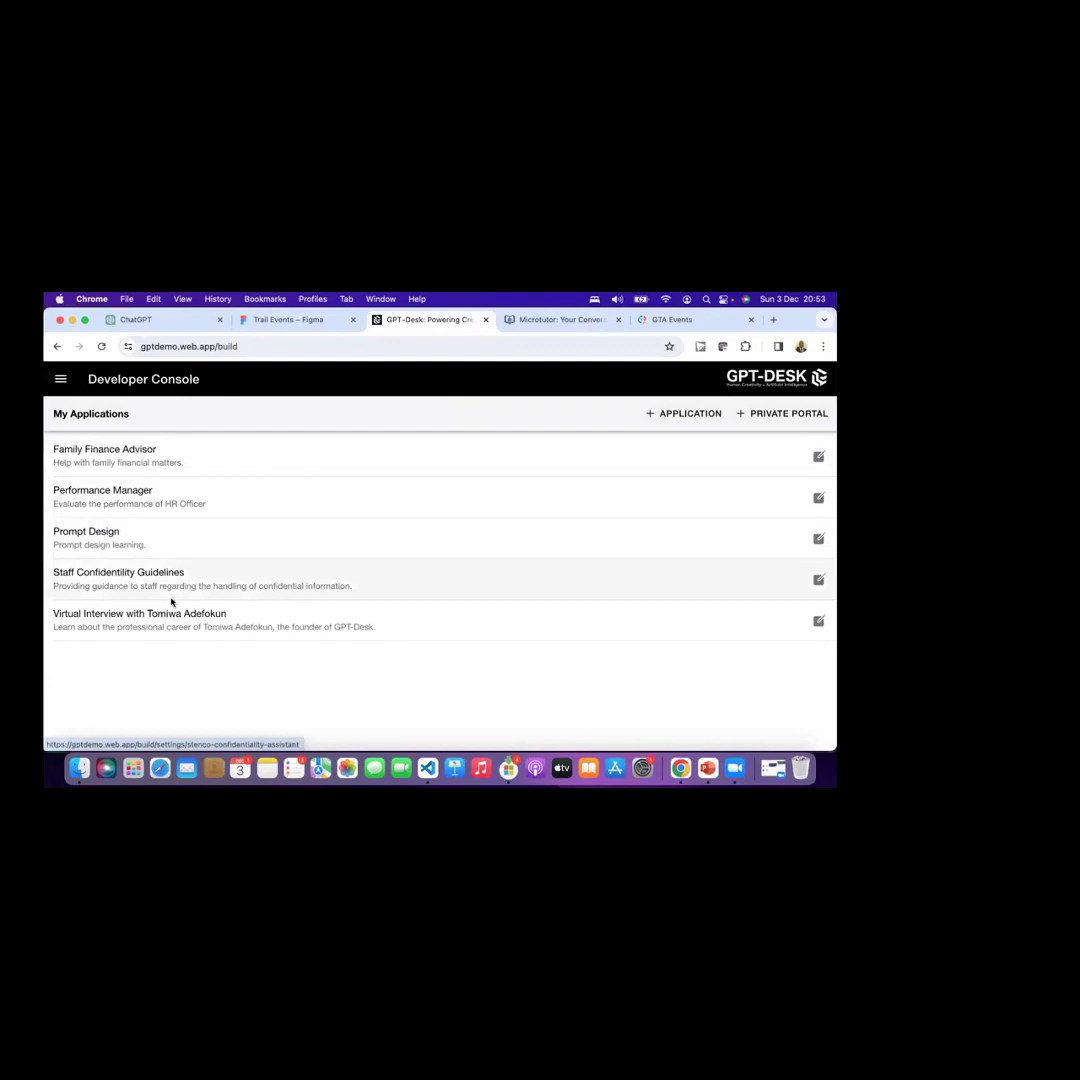
click(125, 577)
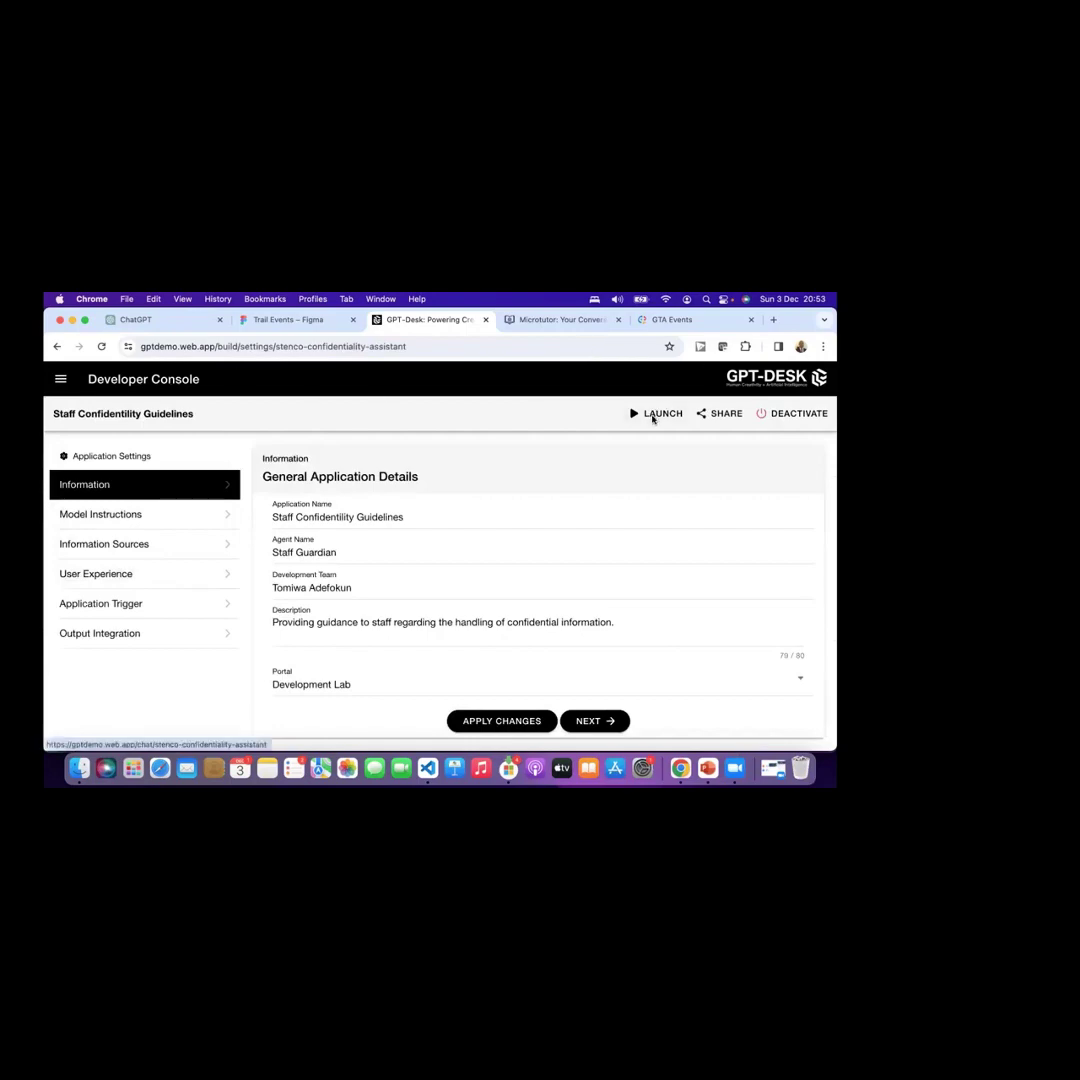
click(652, 415)
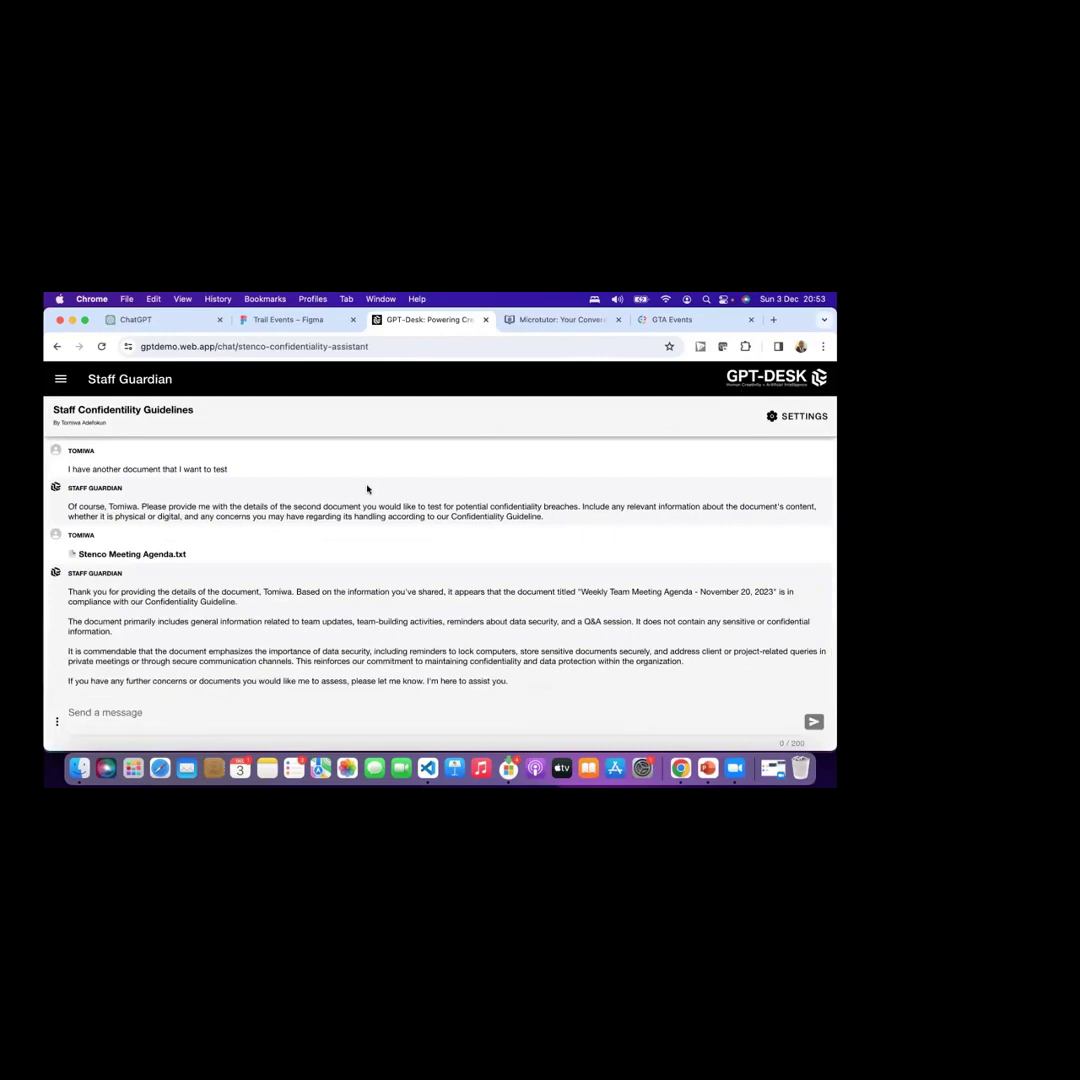
Step: Review the earlier Staff Guardian document checks and restart the conversation
scroll(367, 489, up, 10)
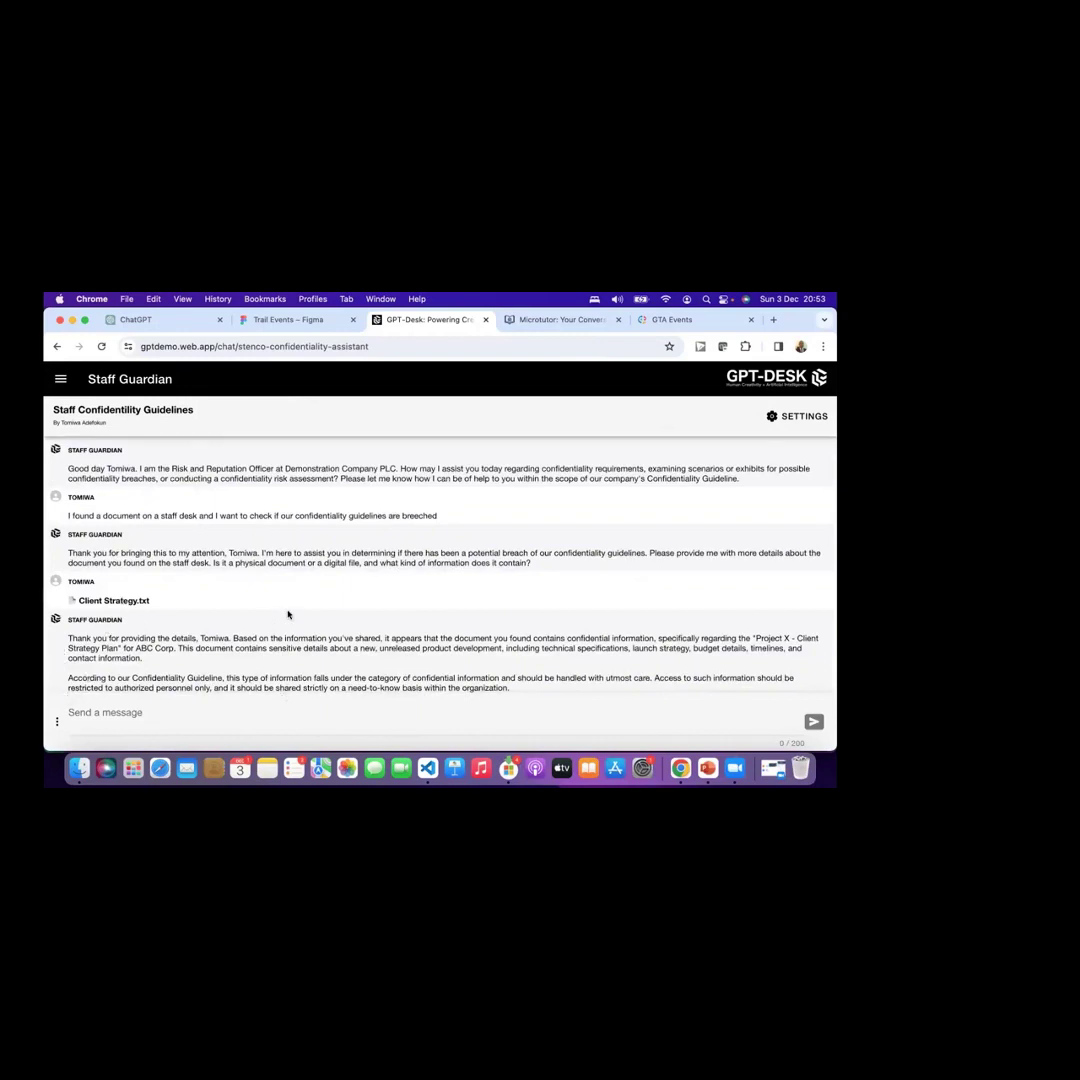
click(56, 722)
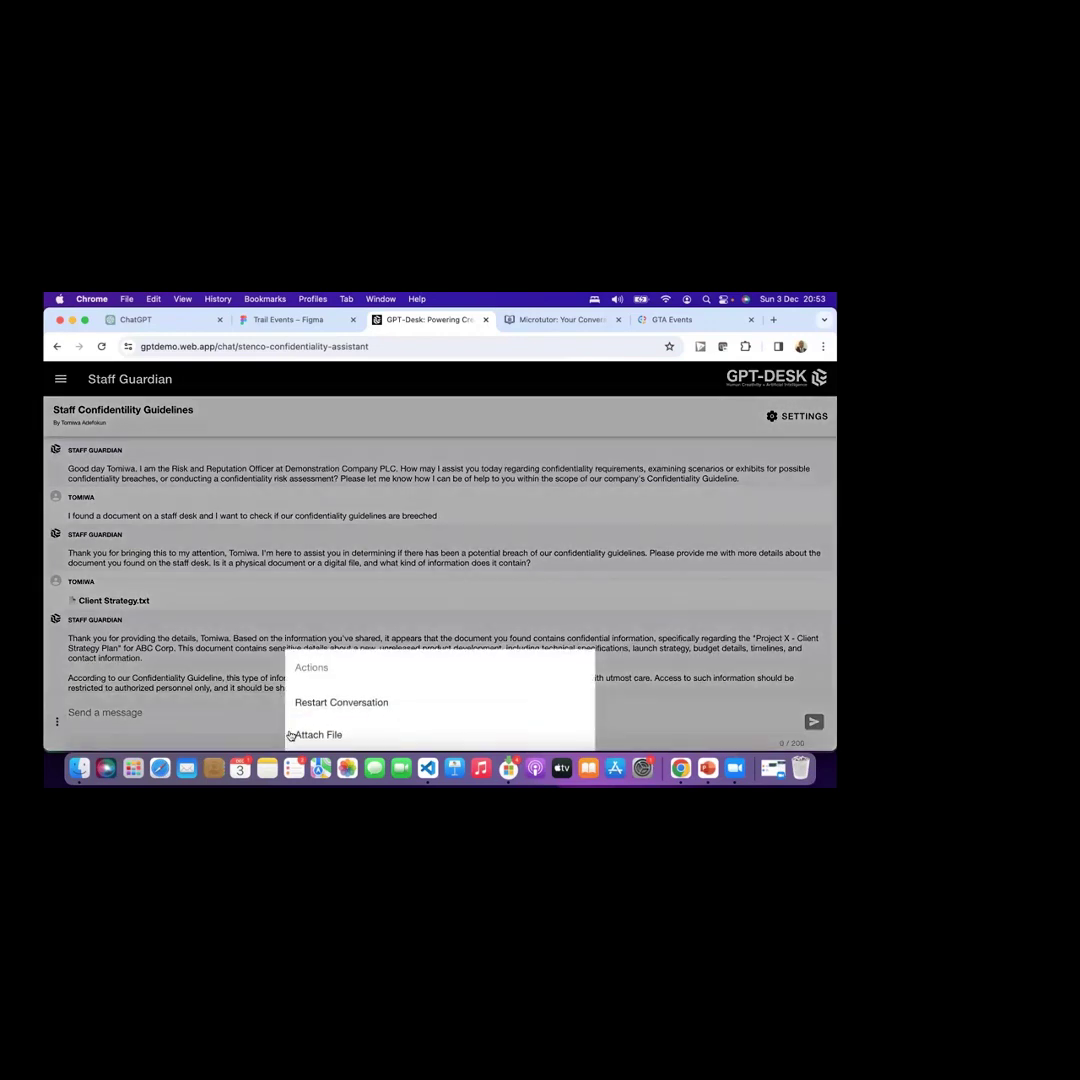
click(323, 706)
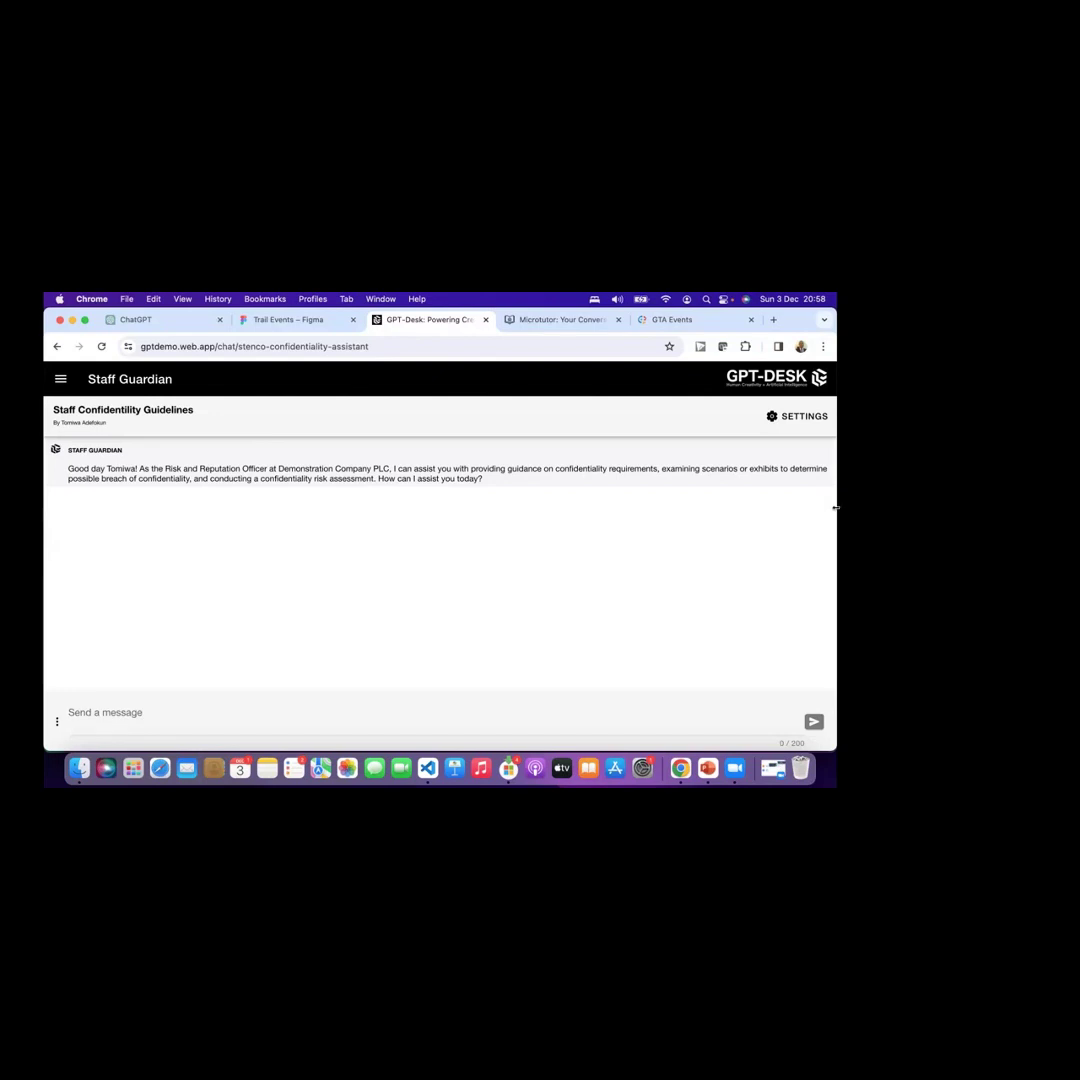
Step: Switch to the webinar deck in PowerPoint and show slide 12, "Enhanced Career Performance", for application developers
click(705, 770)
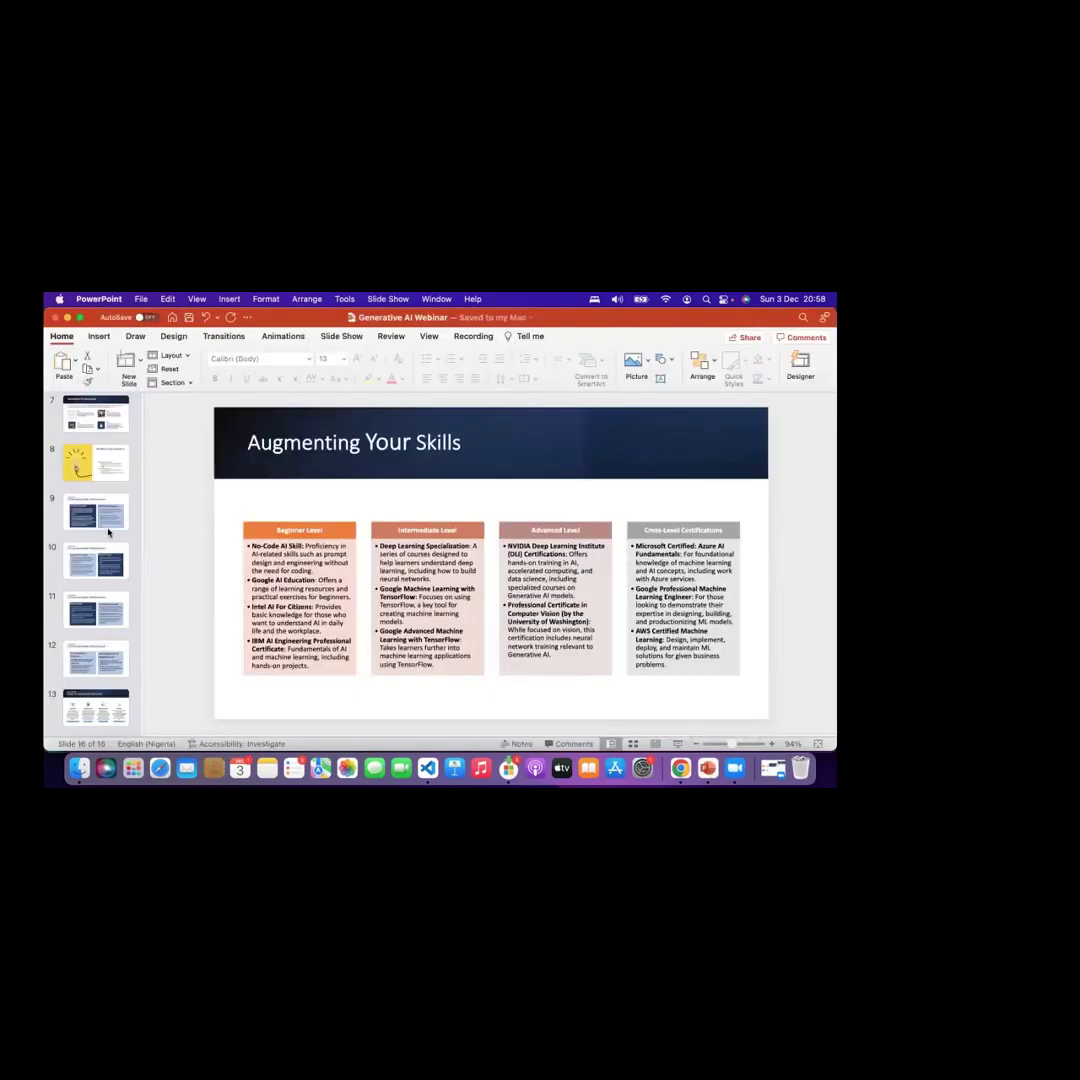
scroll(100, 533, down, 3)
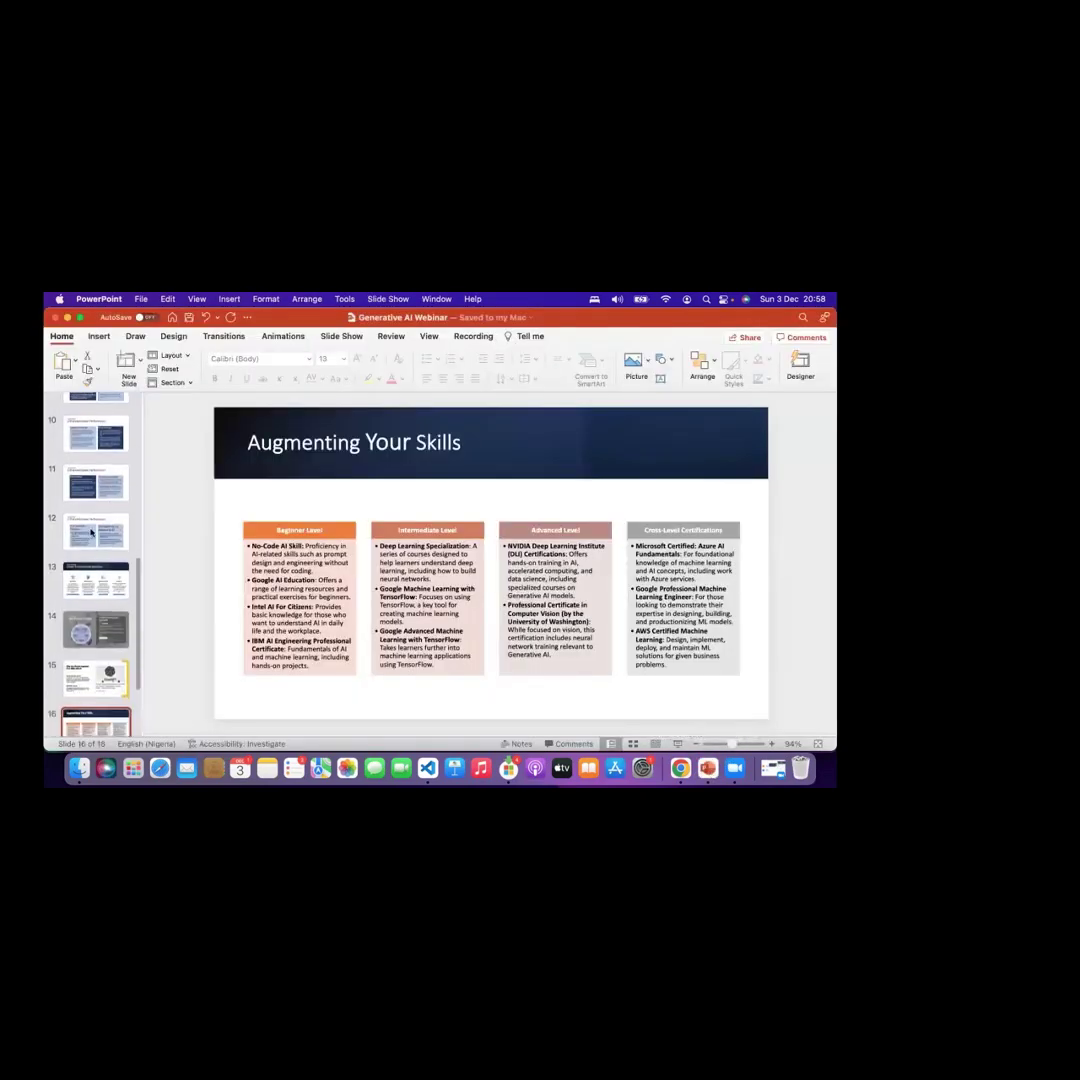
click(91, 533)
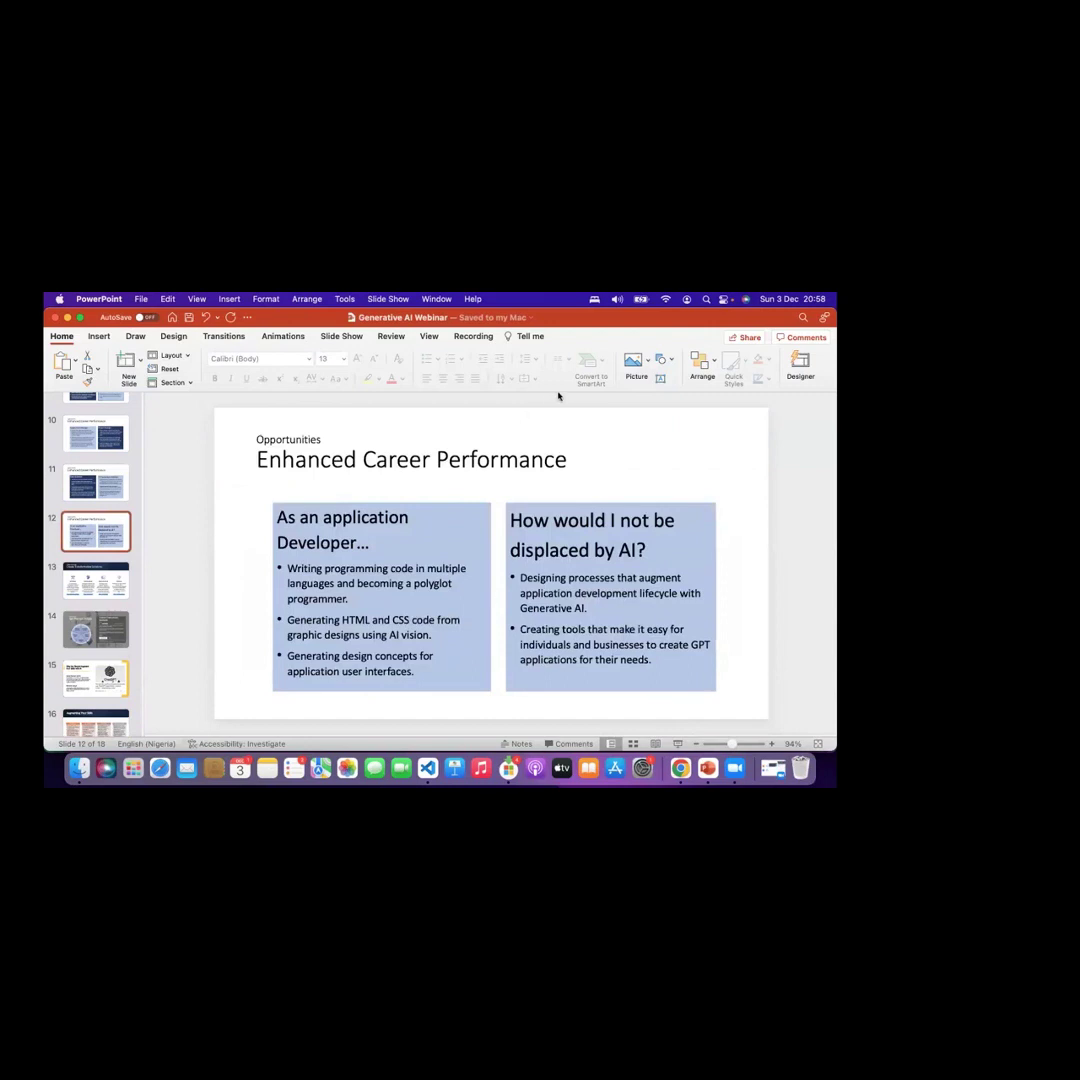